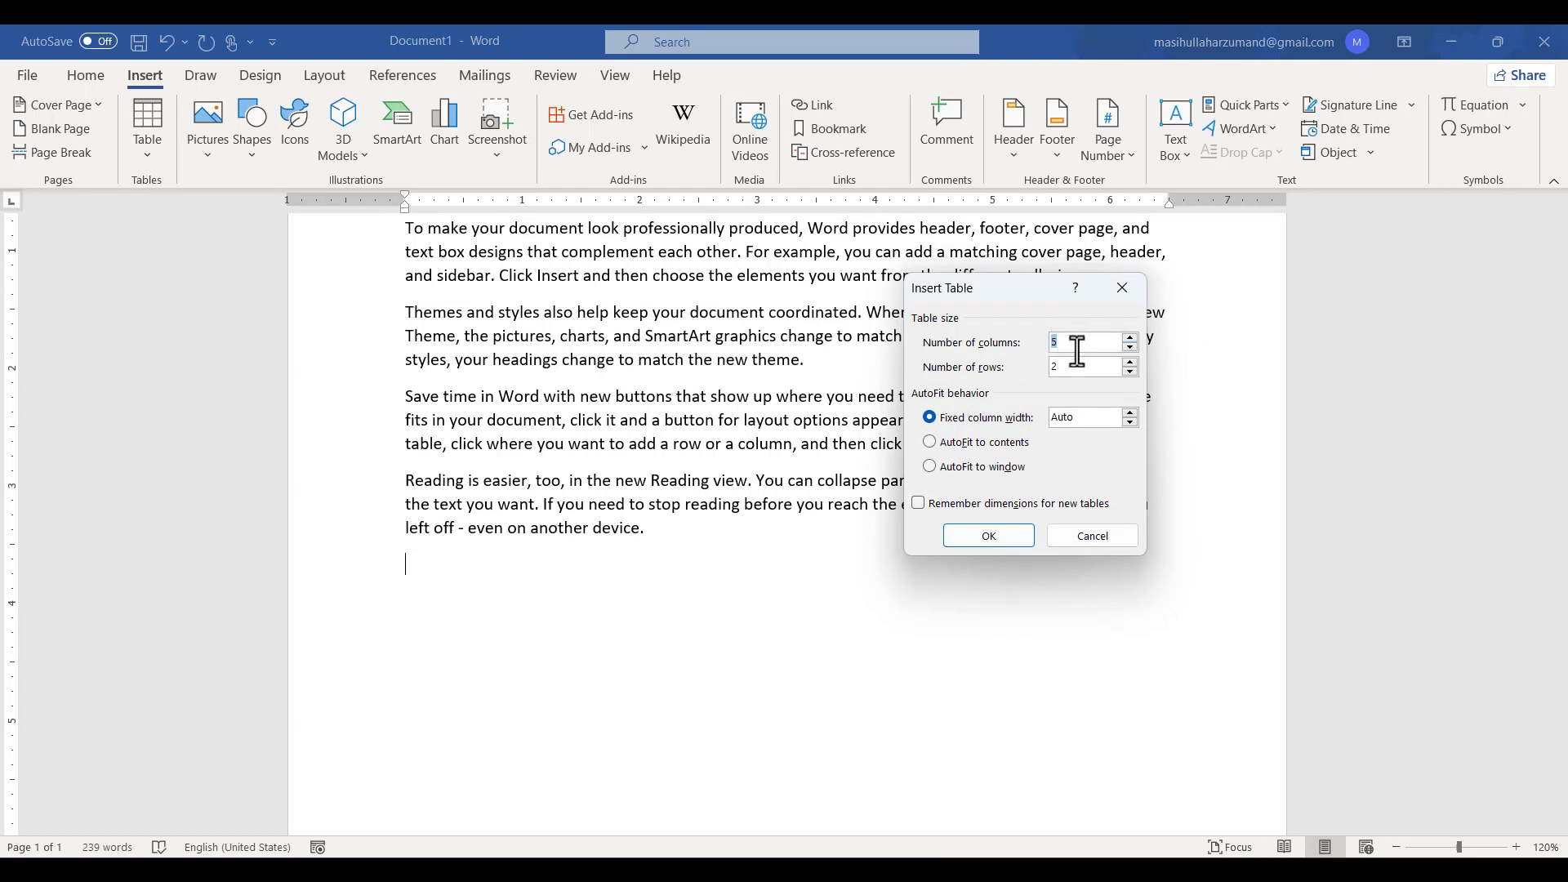
- Insert a table with 5 columns and 10 rows below the last paragraph, with AutoFit to window
left_click_drag(1075, 370, 887, 378)
type("10")
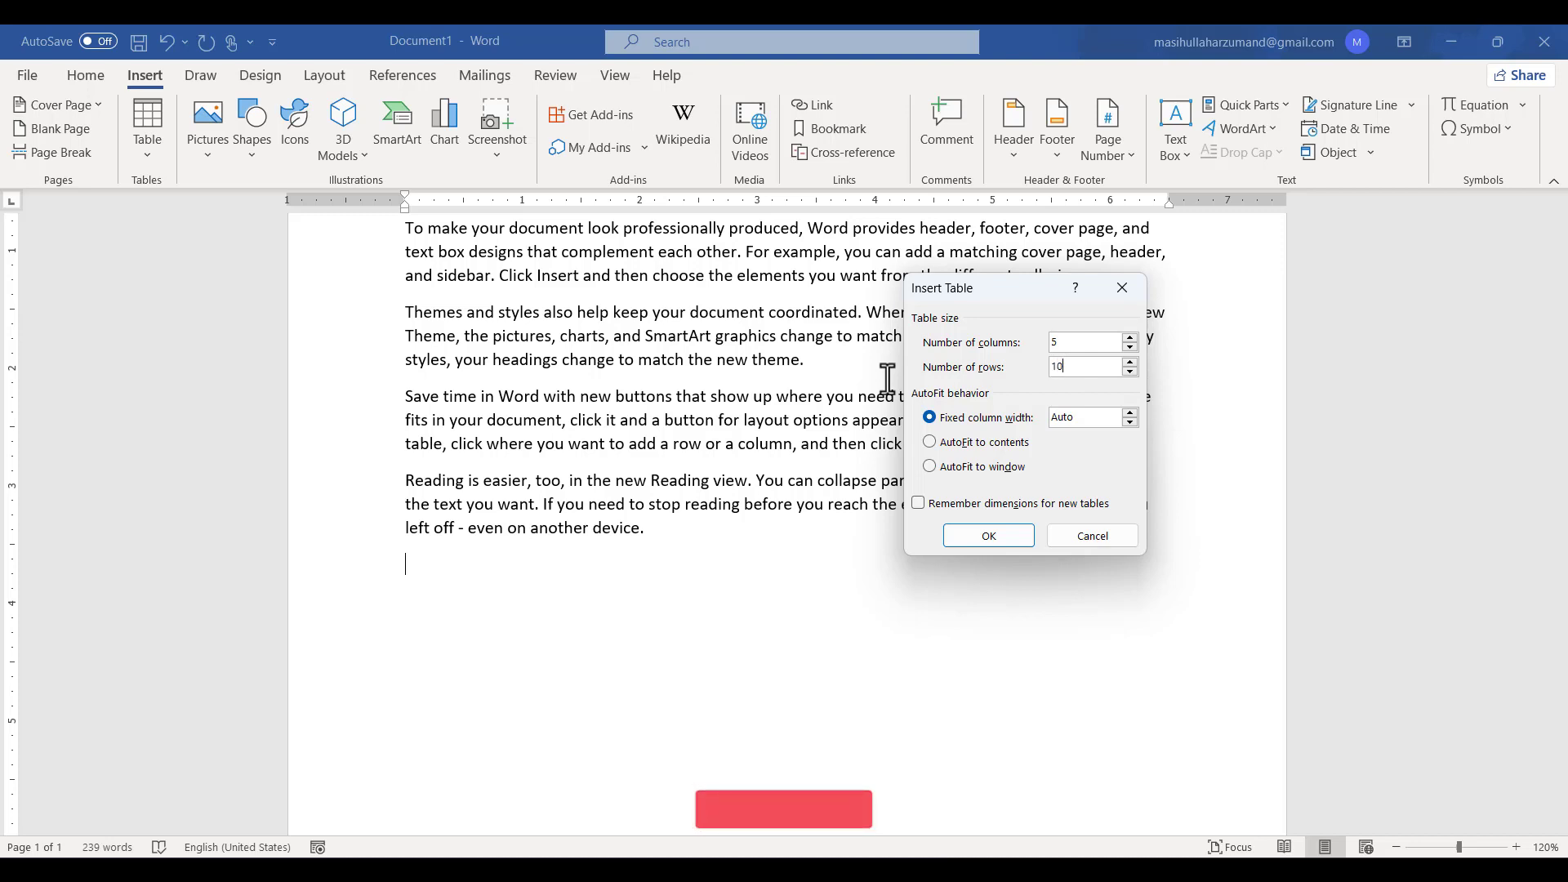
left_click(985, 474)
left_click(997, 541)
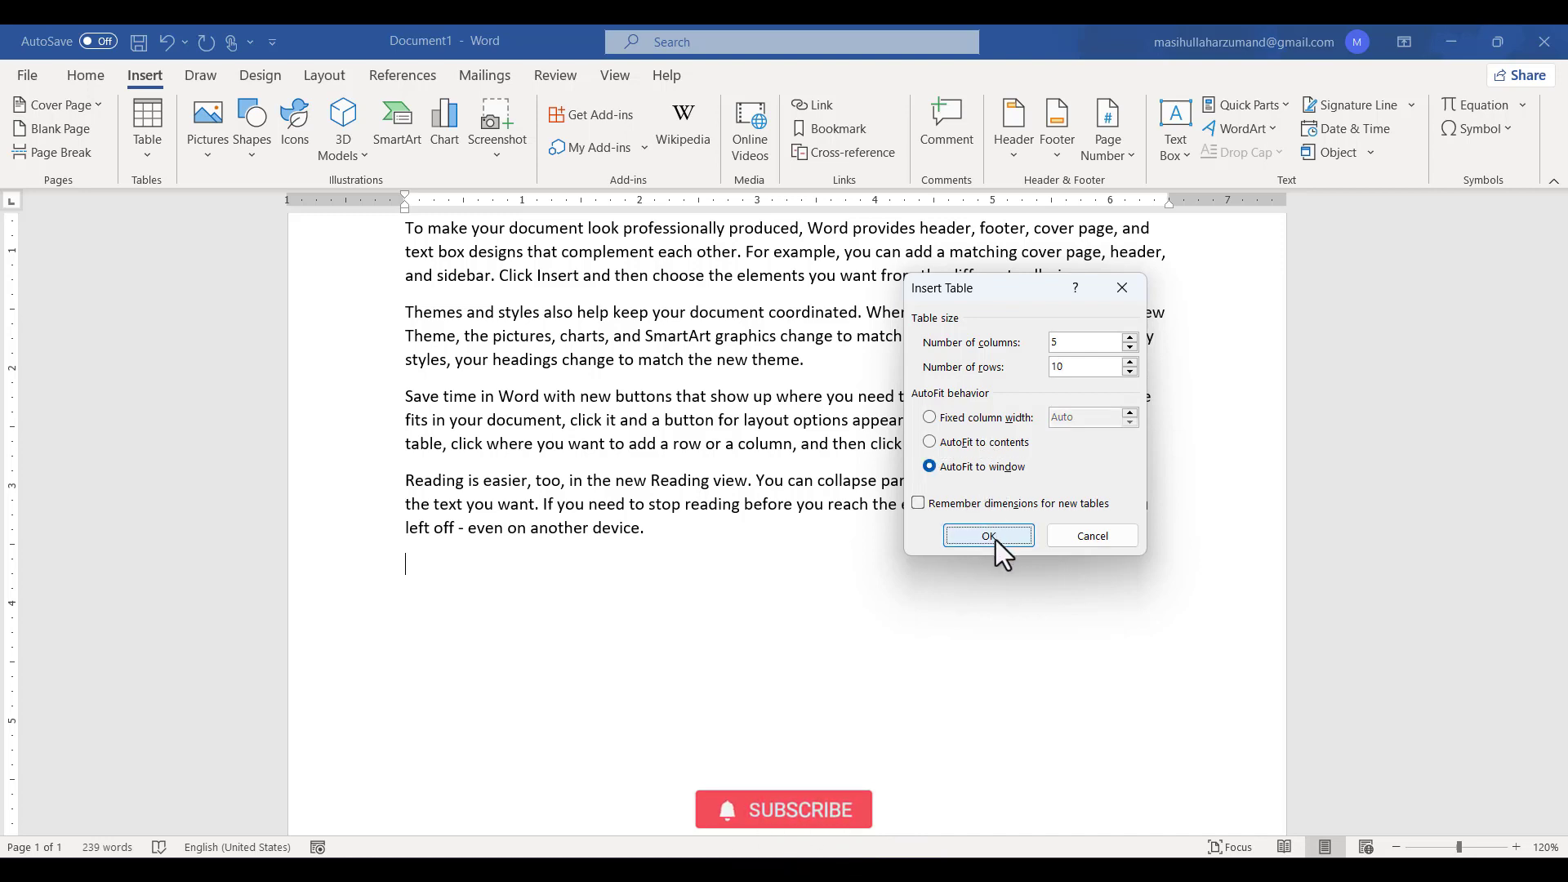
scroll(766, 636, "down", 5)
scroll(766, 637, "up", 3)
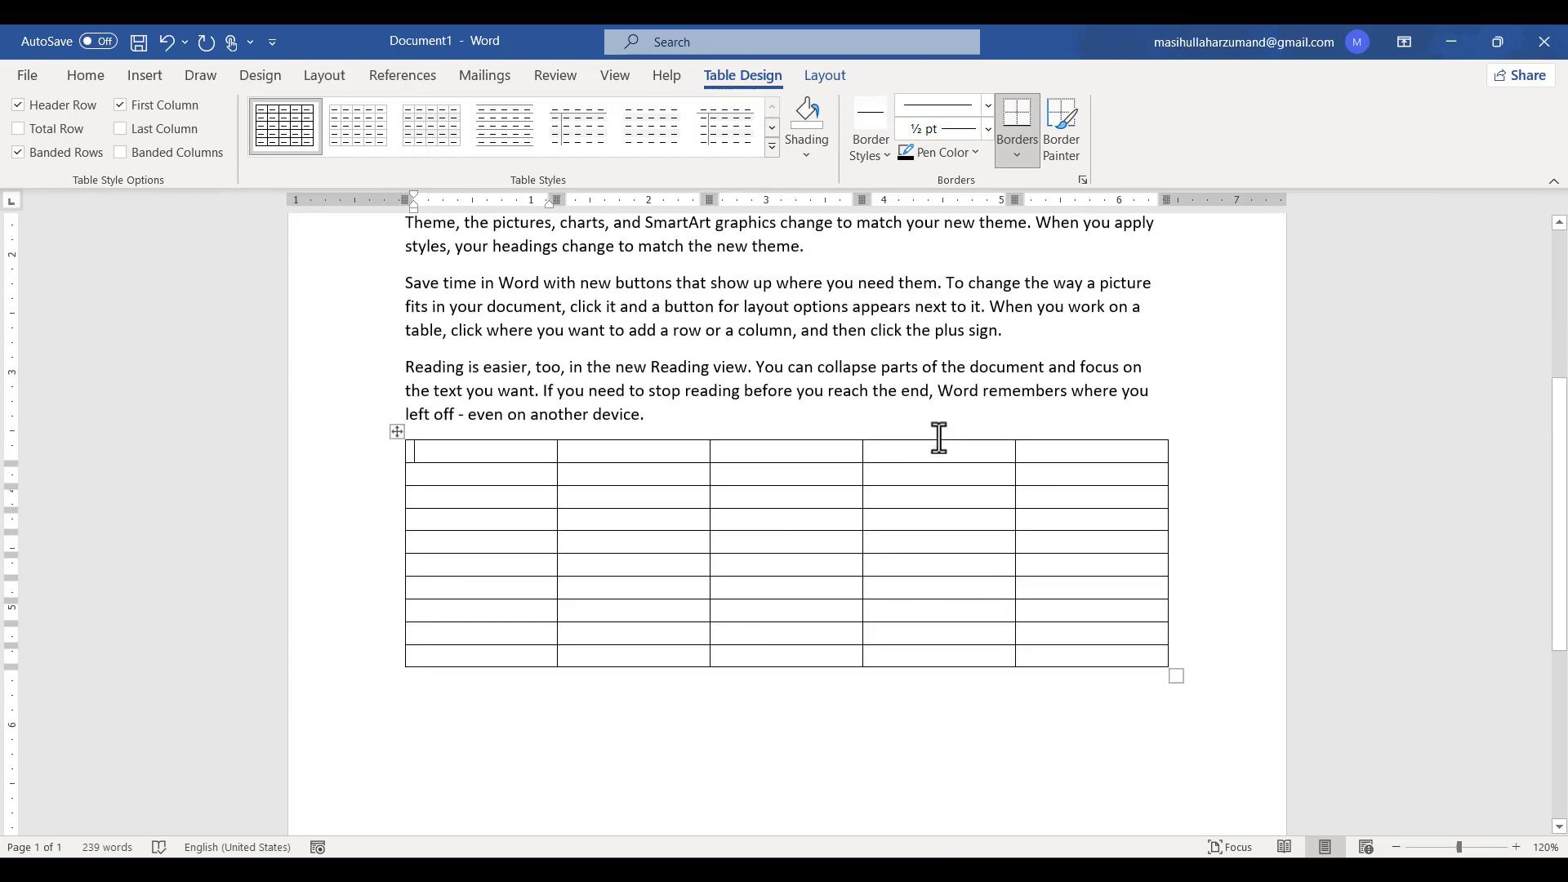
- Insert an embedded Excel spreadsheet below the new table
left_click(531, 704)
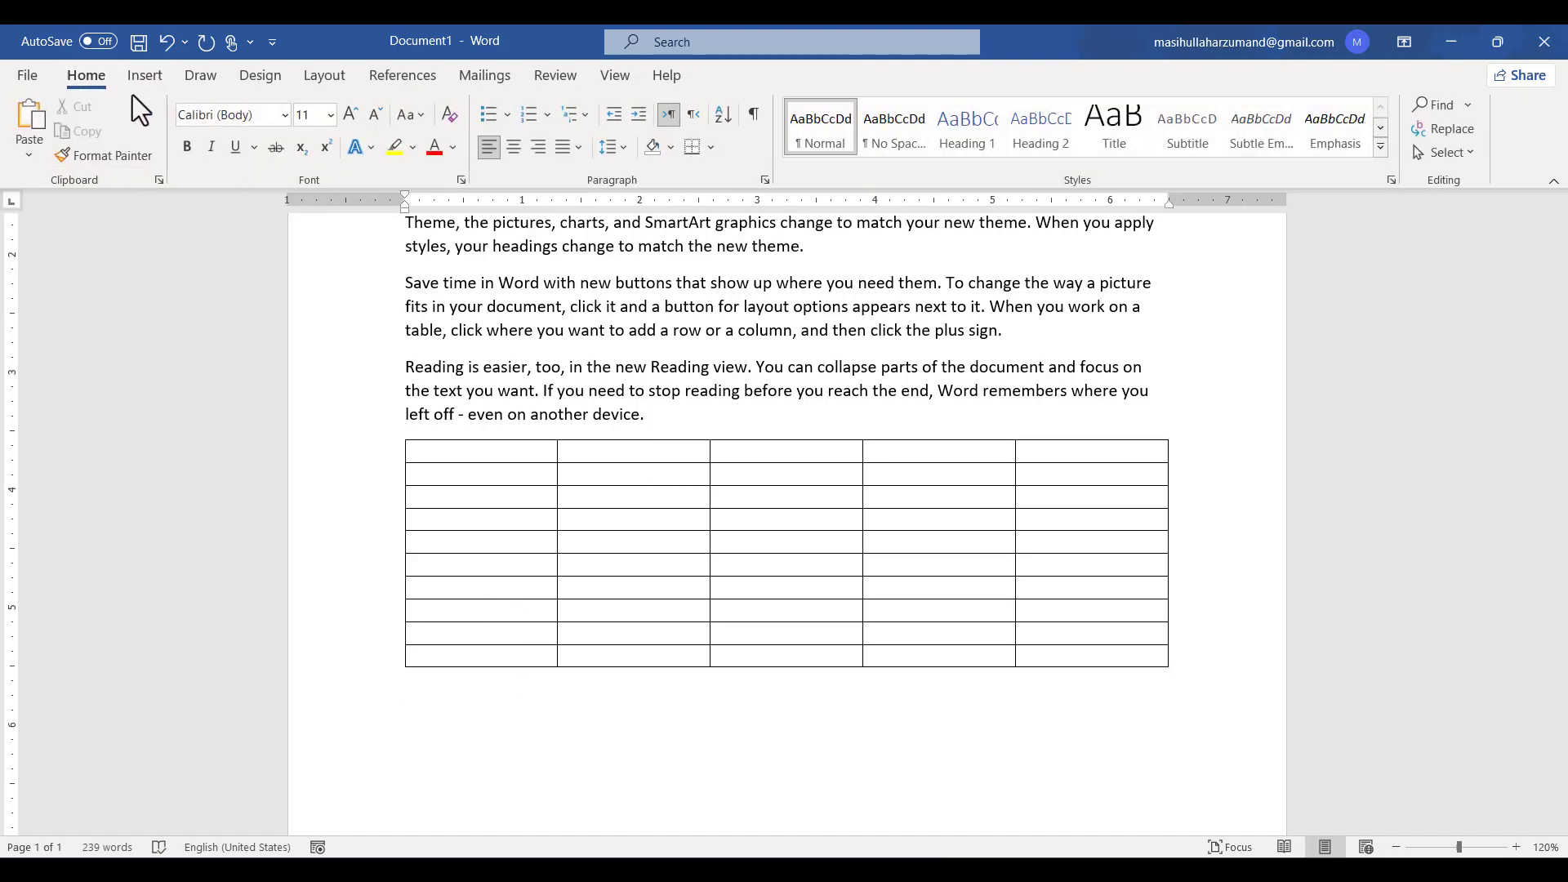
left_click(146, 76)
left_click(140, 128)
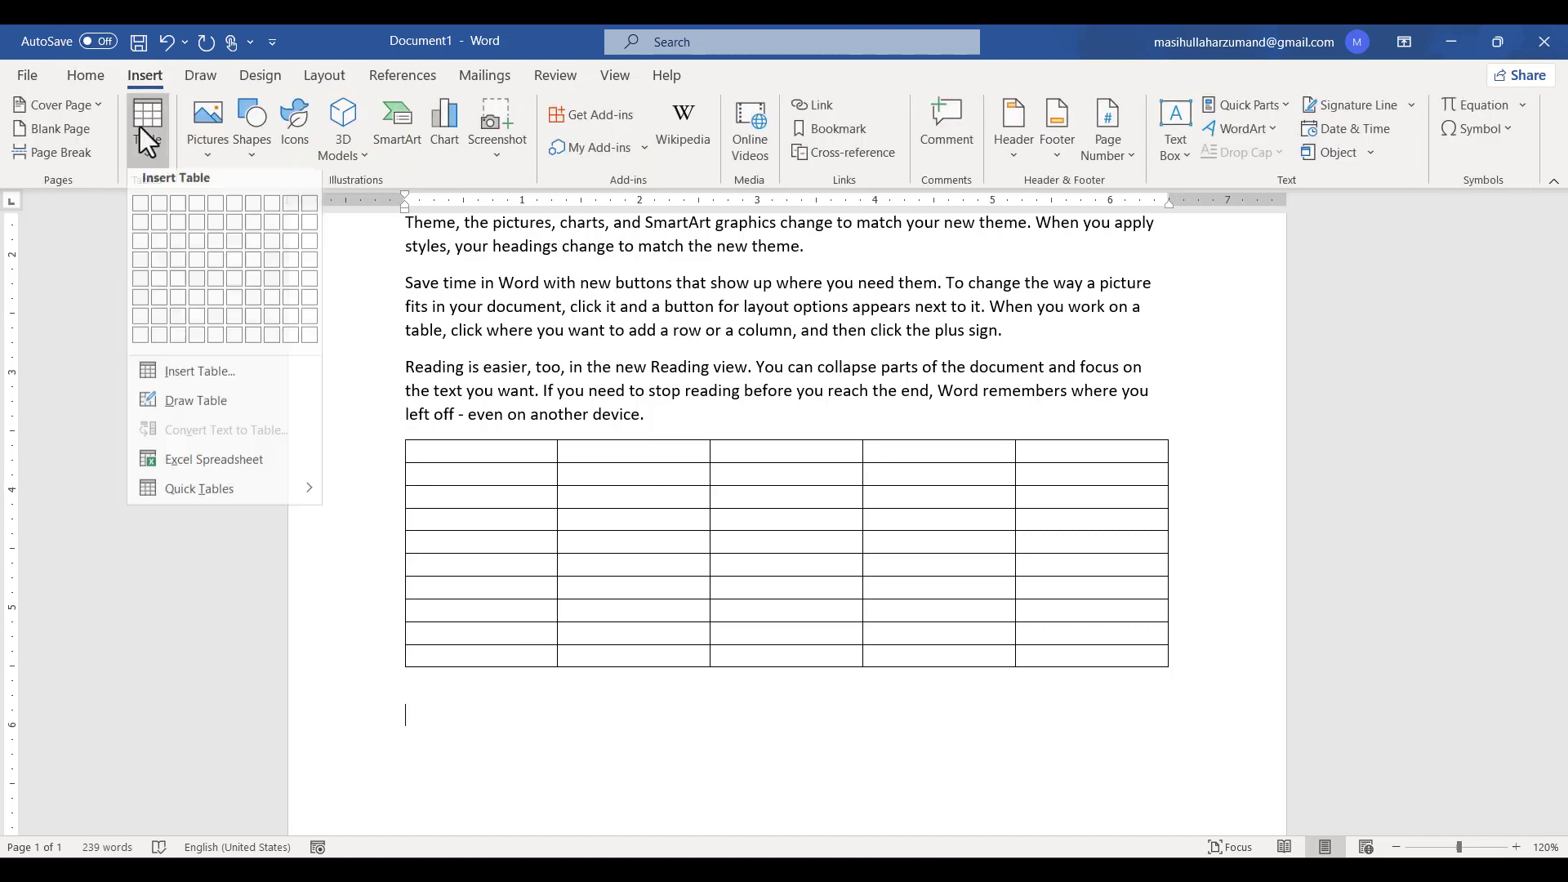
left_click(228, 470)
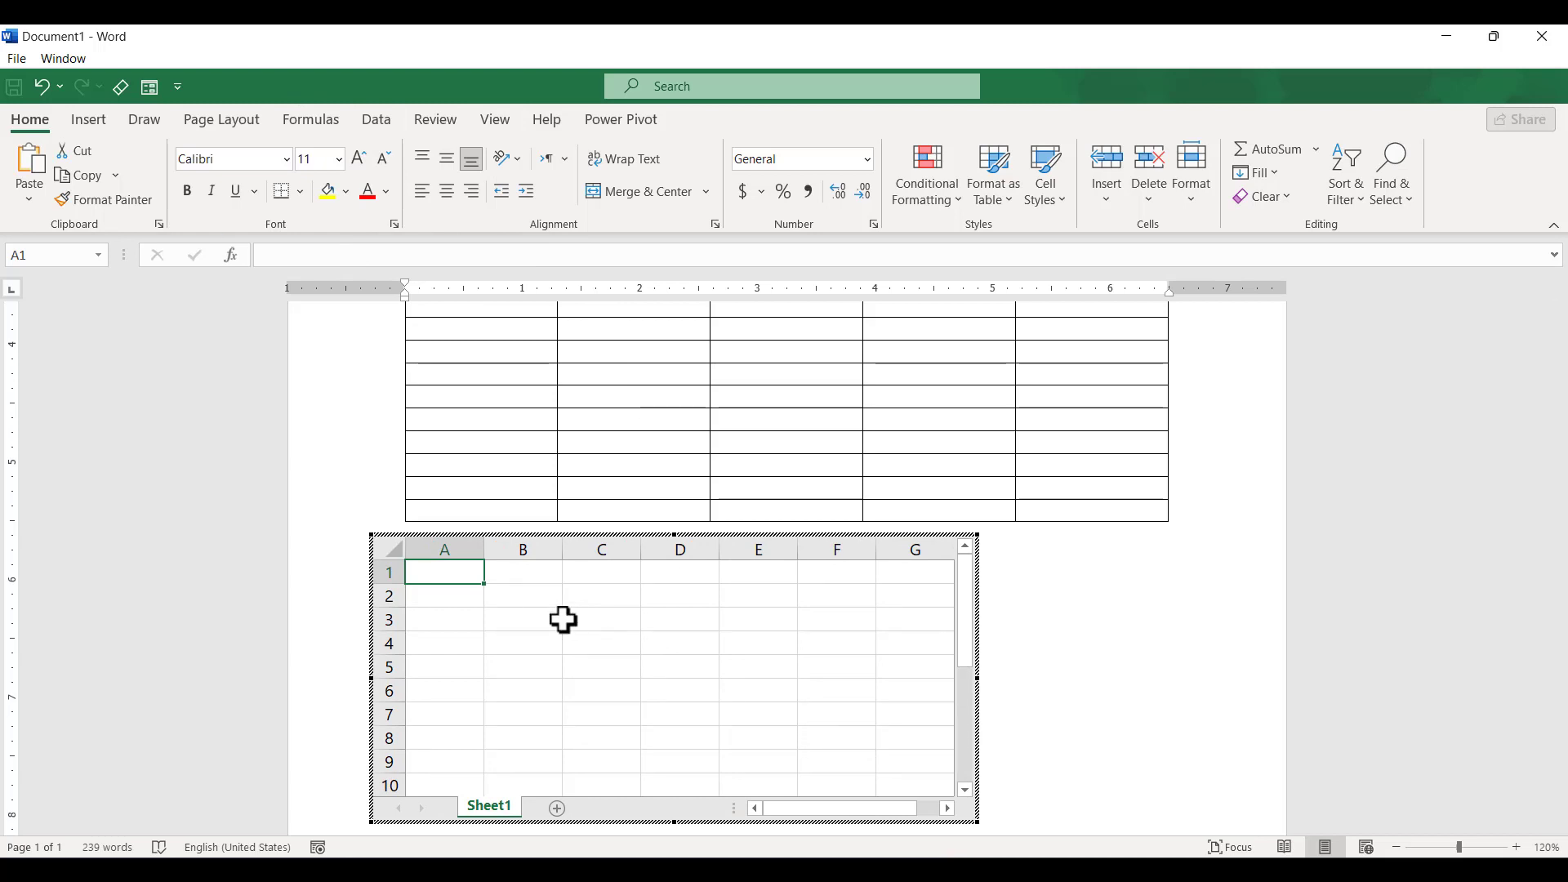
- Enter the heading No in cell A1 of the embedded spreadsheet
type("No")
key("Tab")
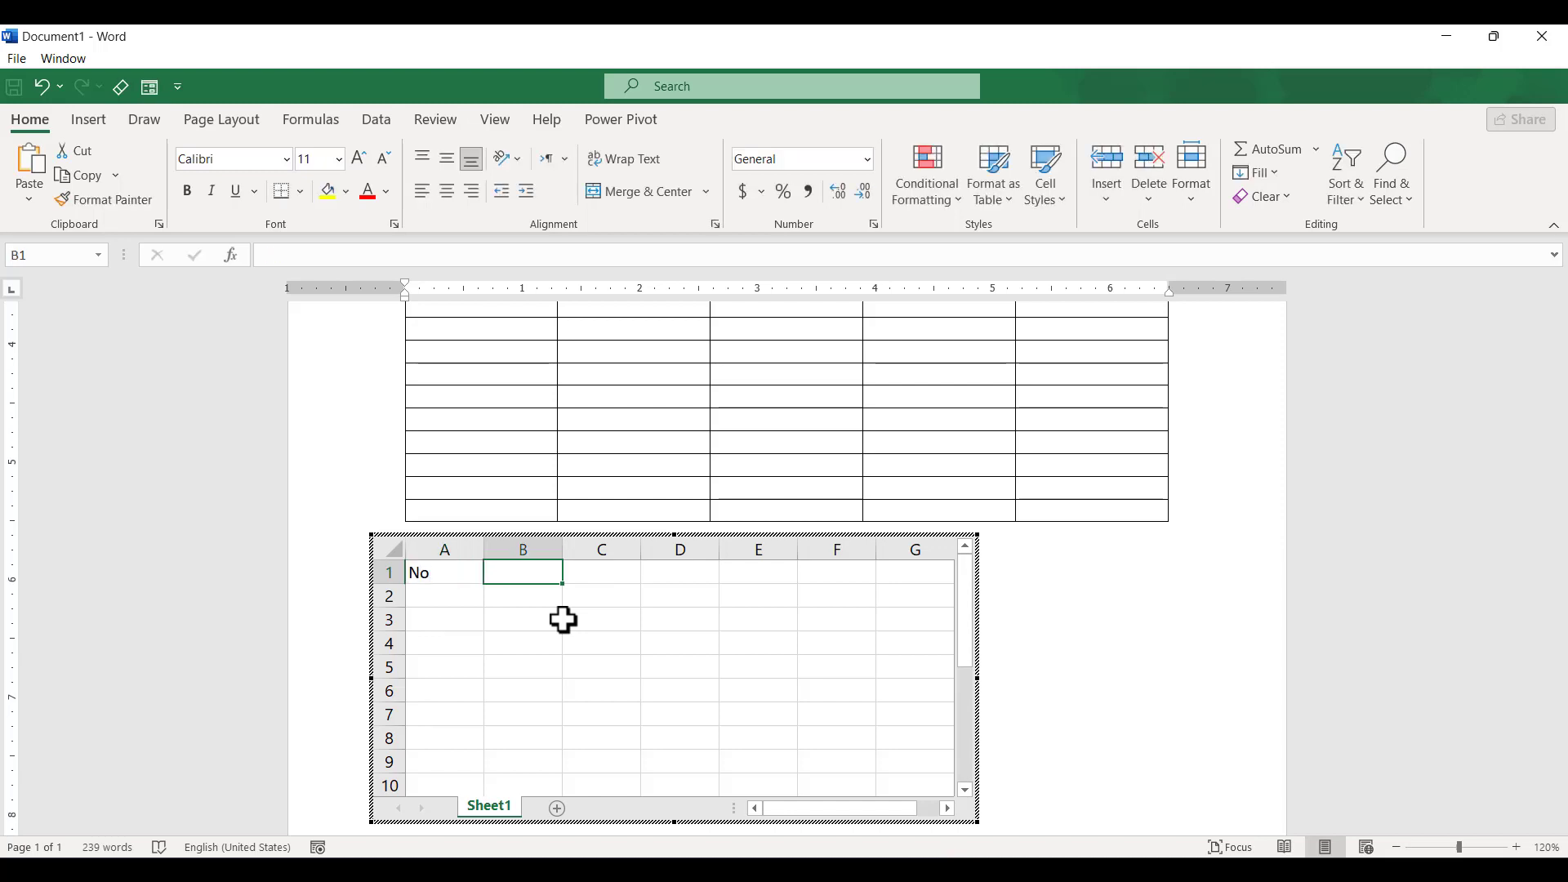
type("Produc")
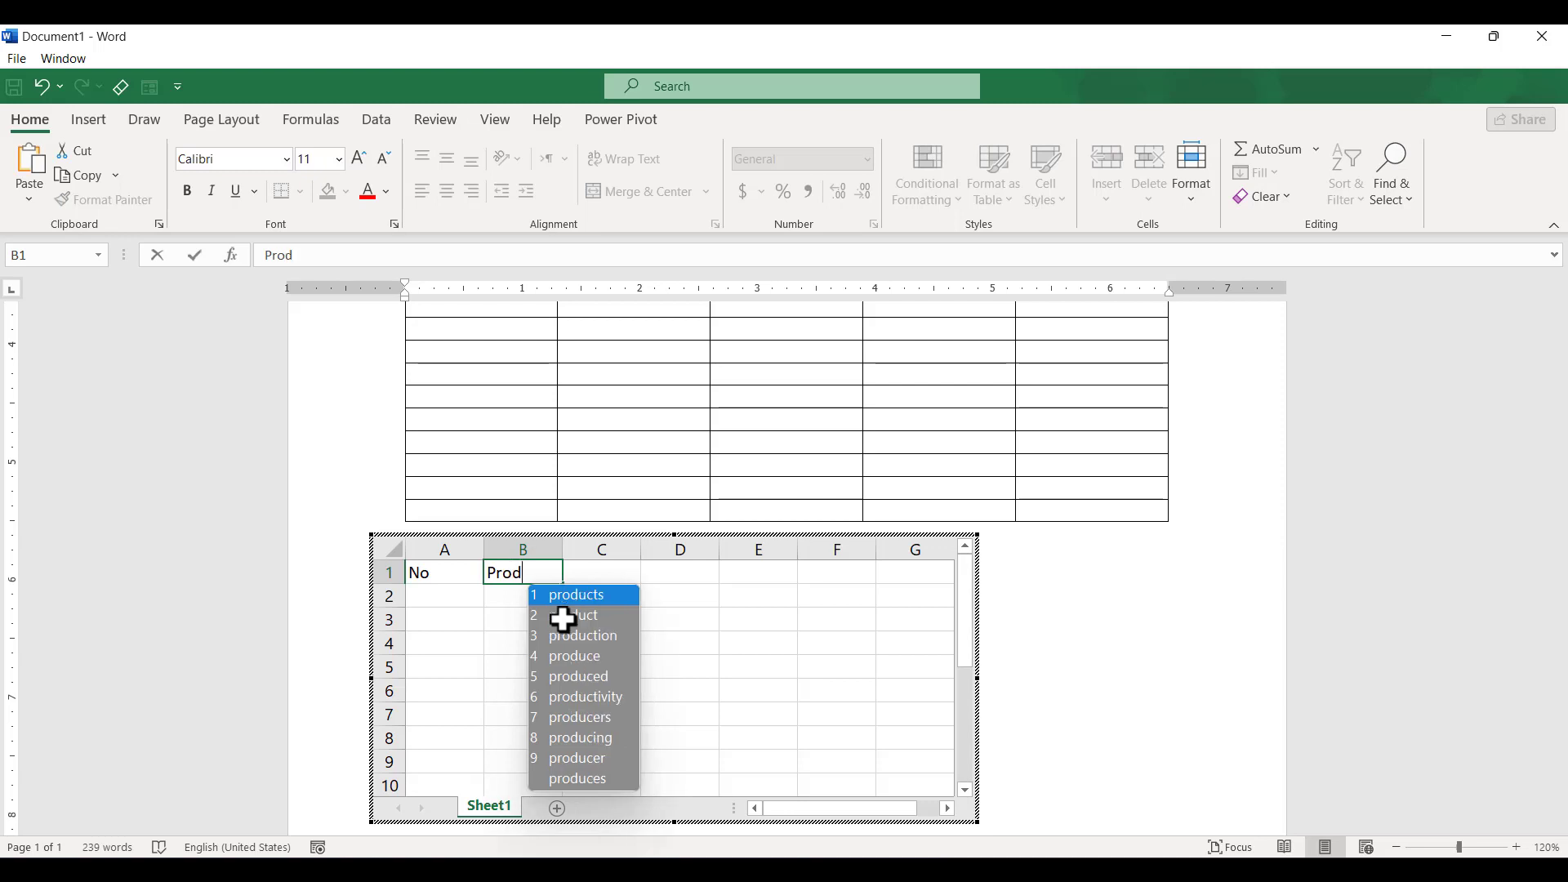
key("BackSpace")
key("BackSpace")
key("BackSpace")
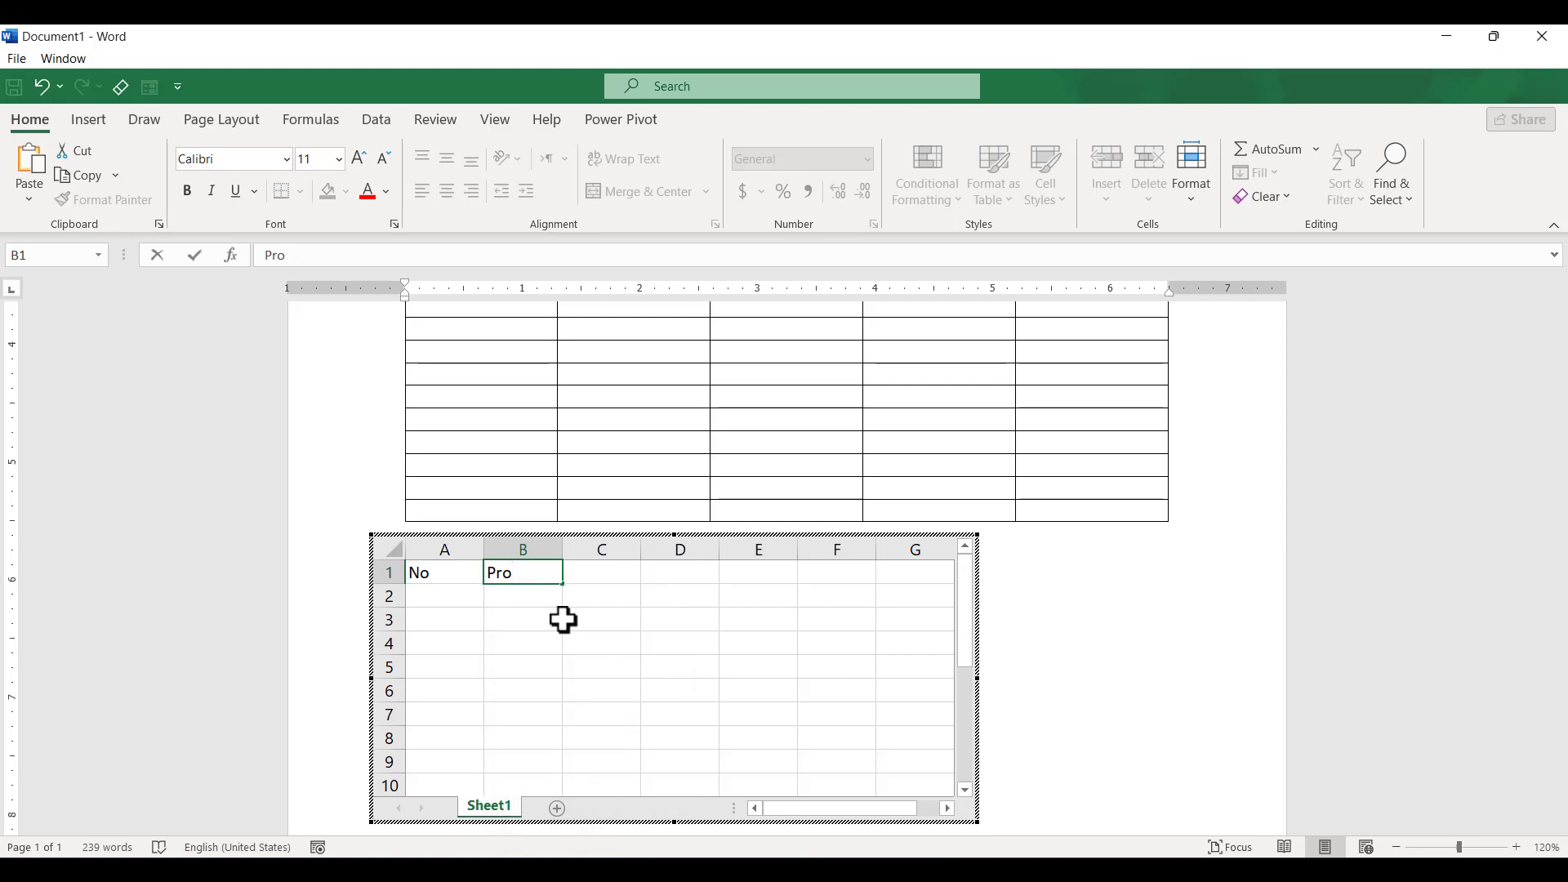
key("Return")
key("BackSpace")
key("Up")
key("BackSpace")
- Enter the heading Product in cell B1 of the embedded spreadsheet
type("Product")
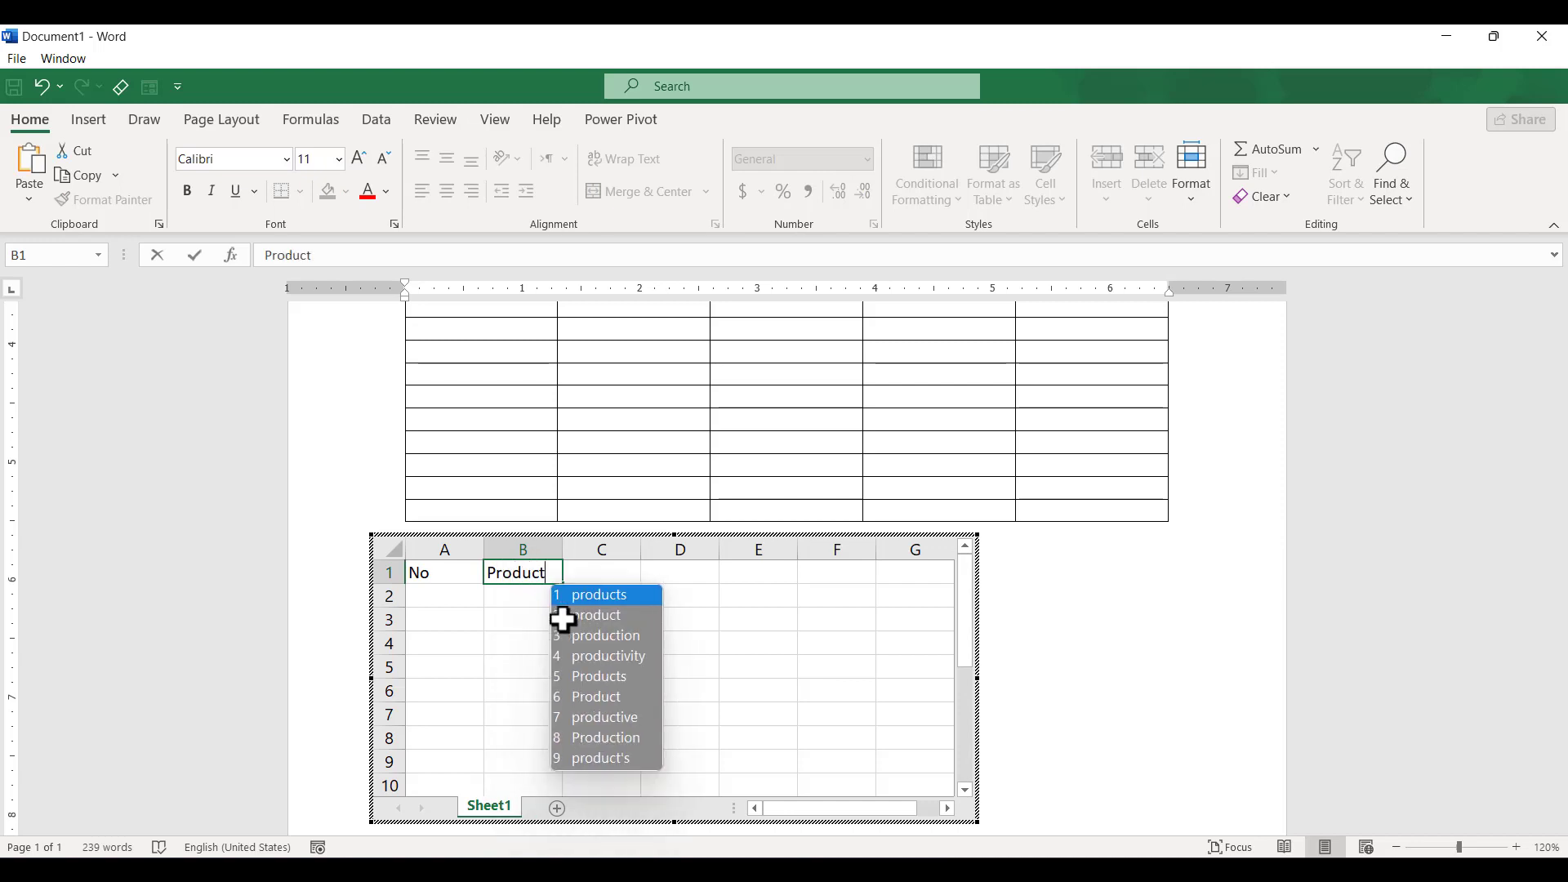
key("BackSpace")
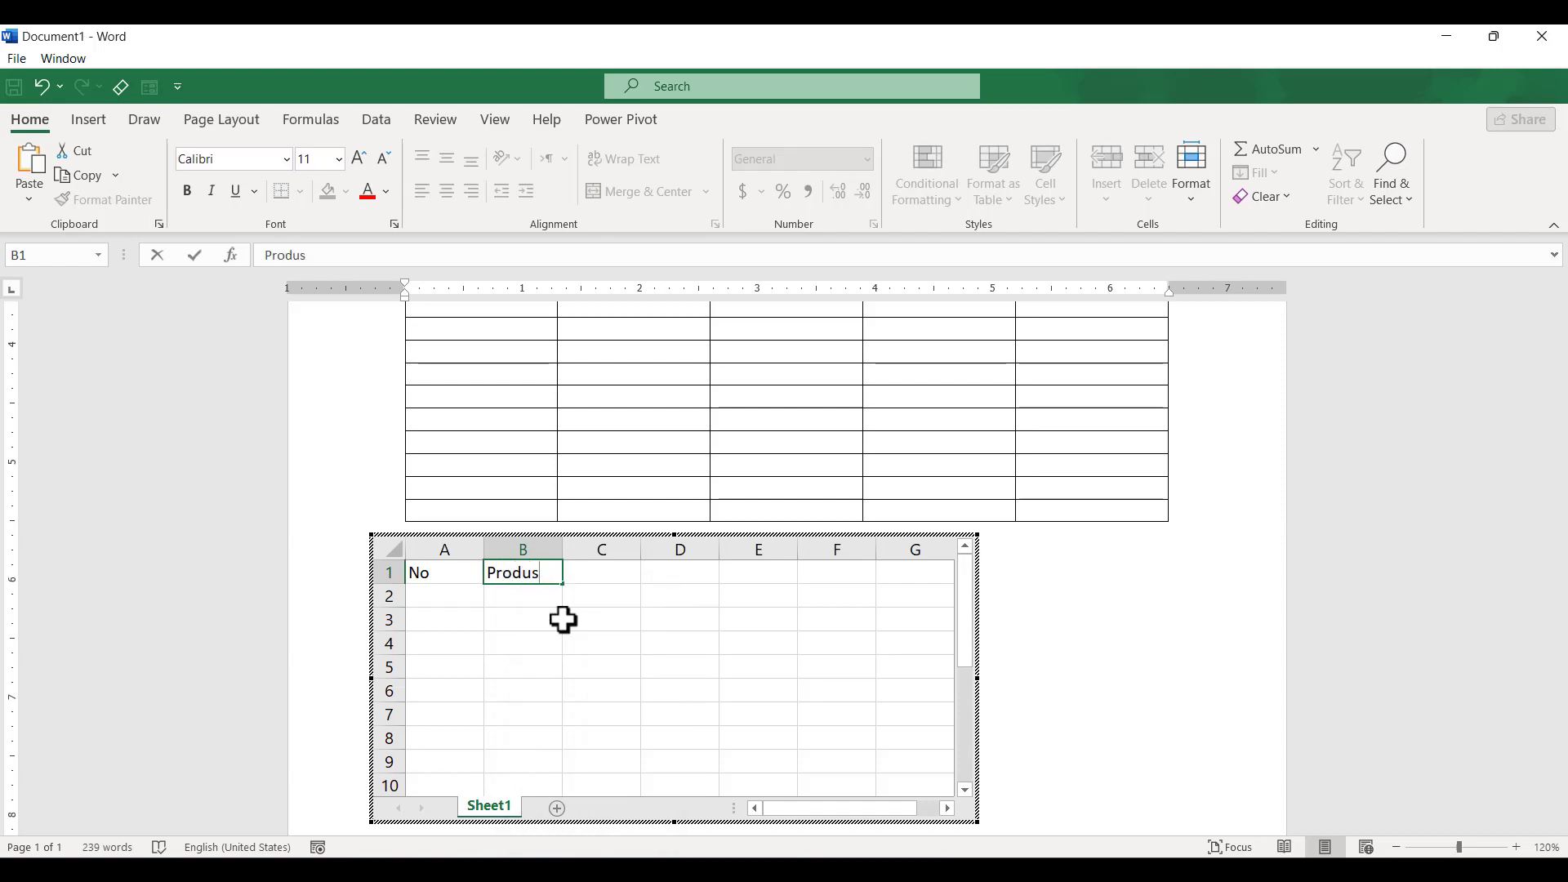
key("BackSpace")
key("BackSpace")
key("BackSpace")
type("oduct")
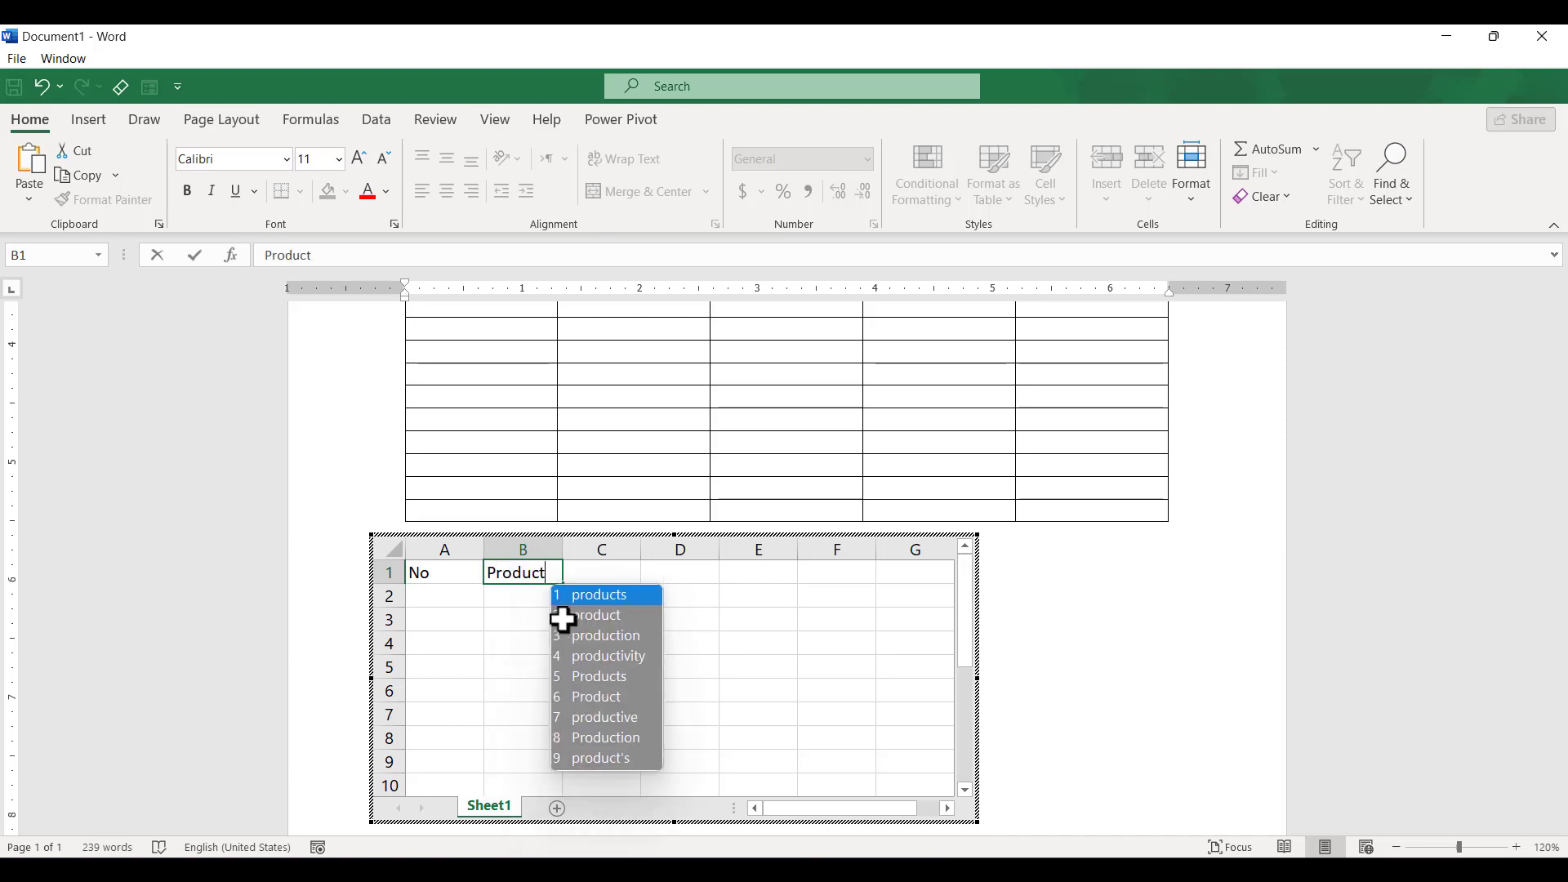
type("s")
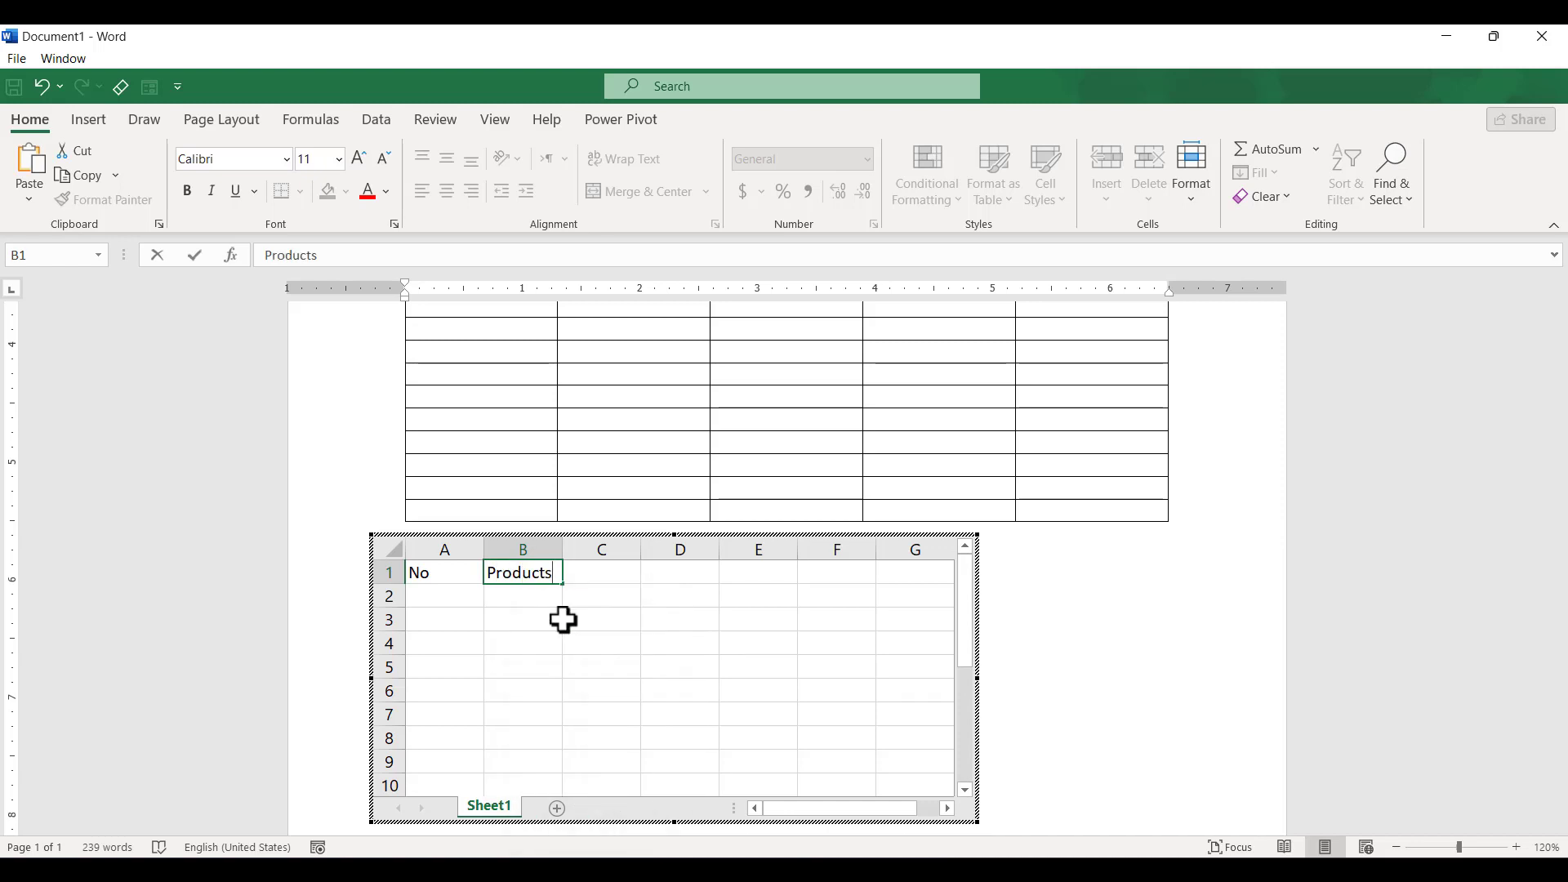
key("BackSpace")
key("Return")
- Enter the heading Amount of Items in cell C1 and widen column C to fit it
key("Right")
key("Up")
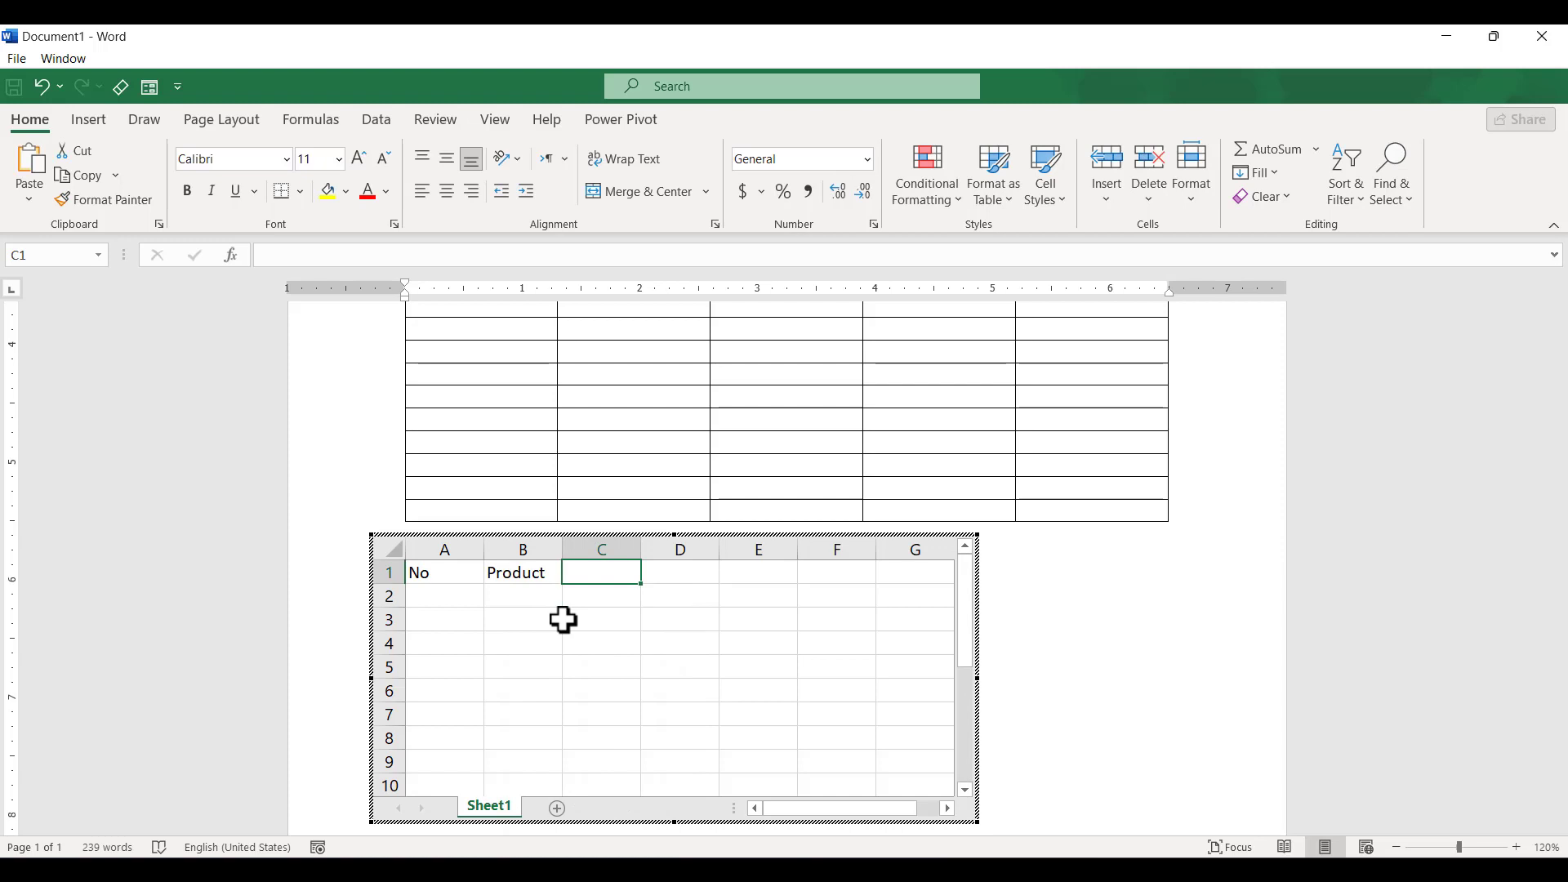
key("Left")
key("Right")
type("A")
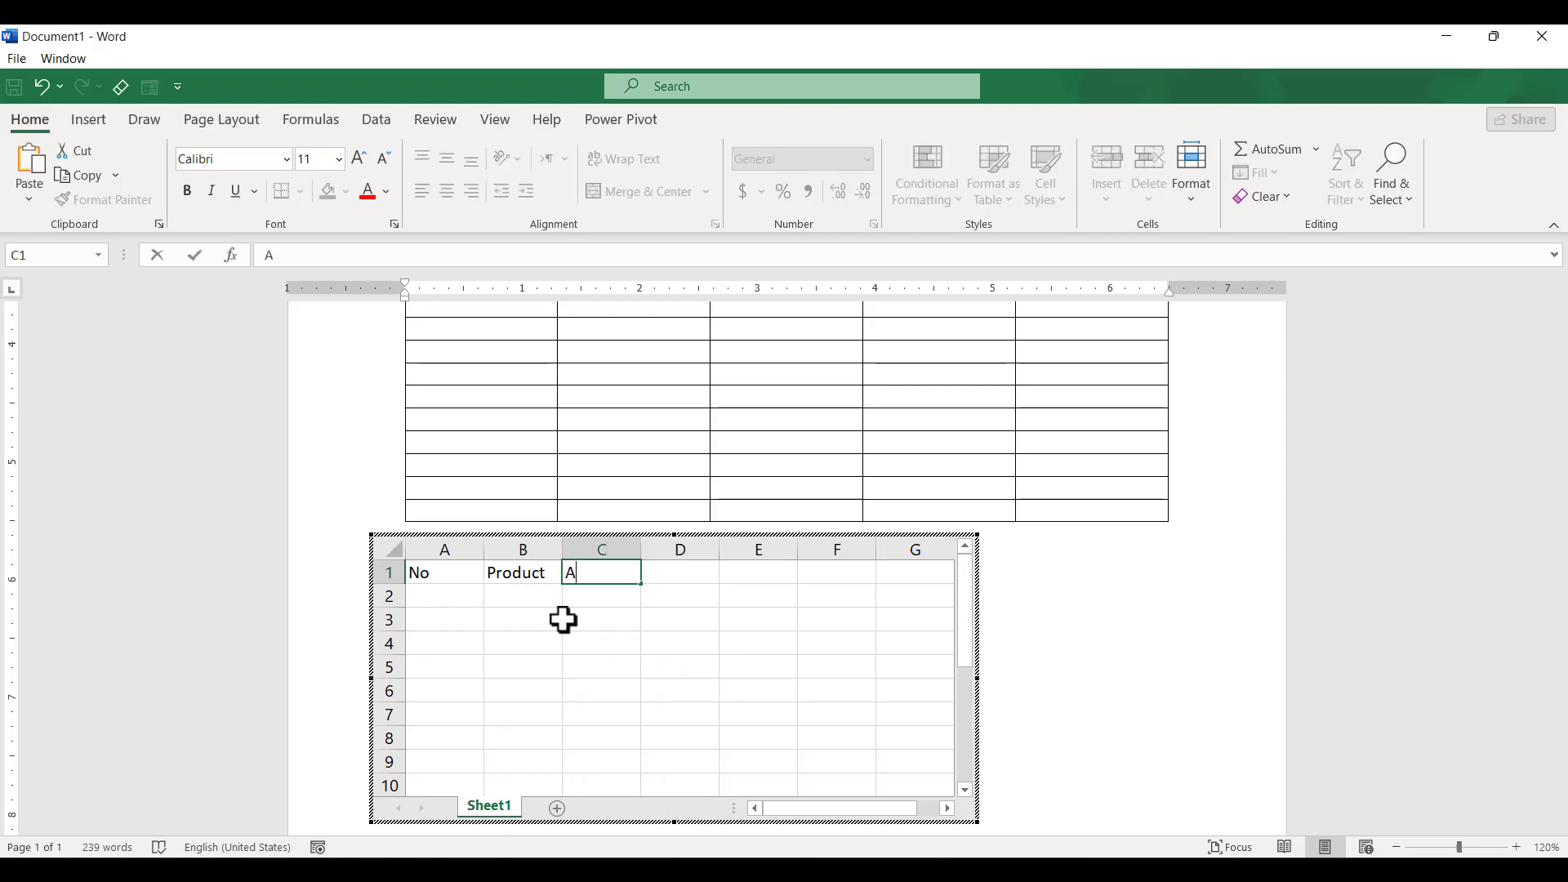
type("mount")
type("of Items")
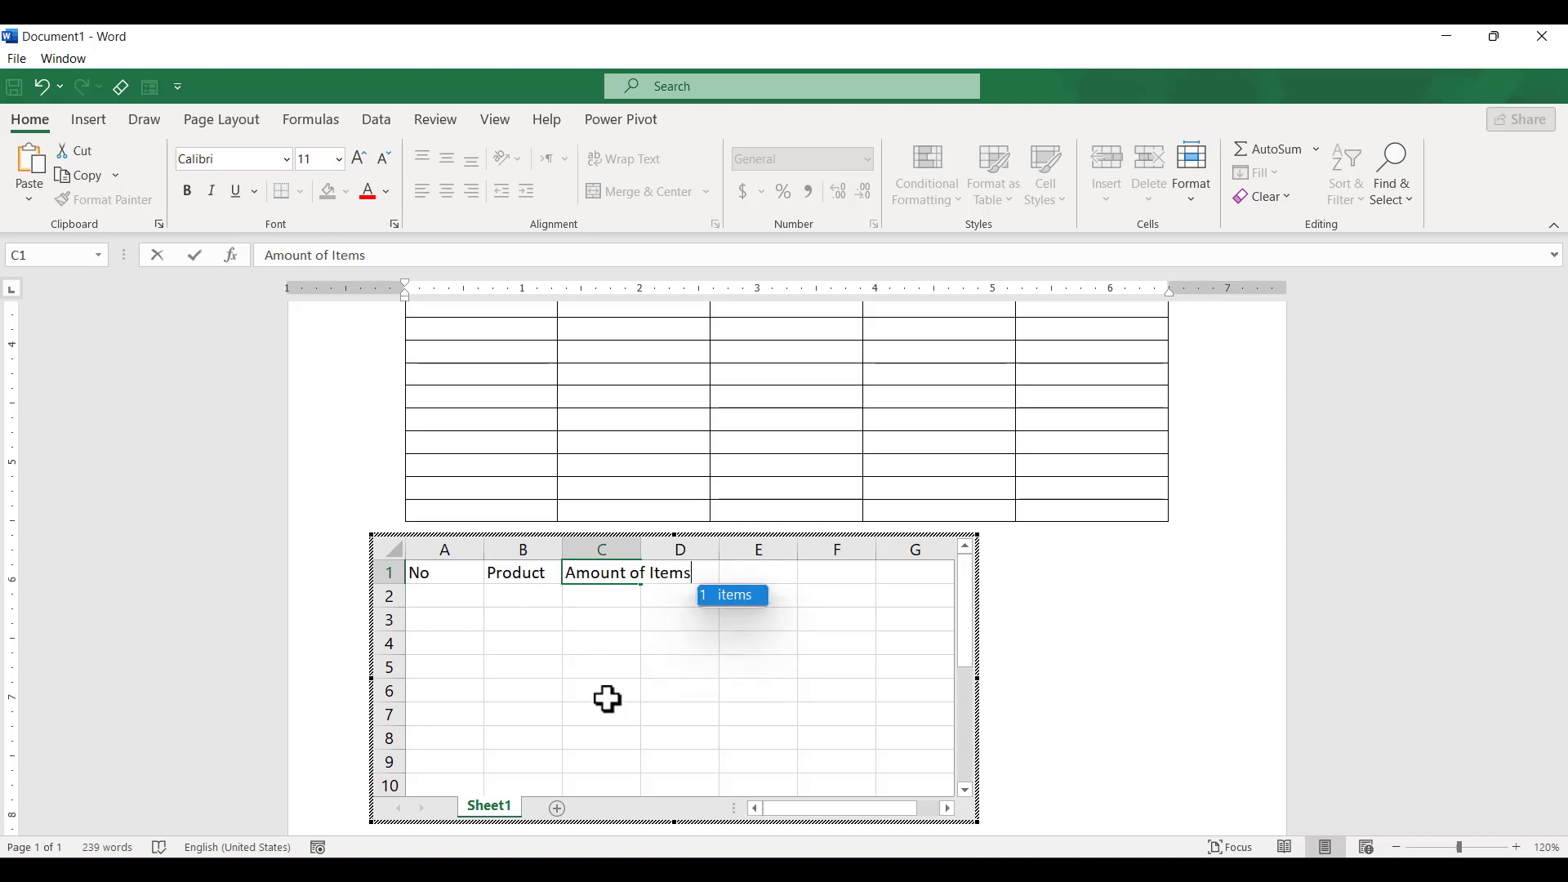
left_click(606, 709)
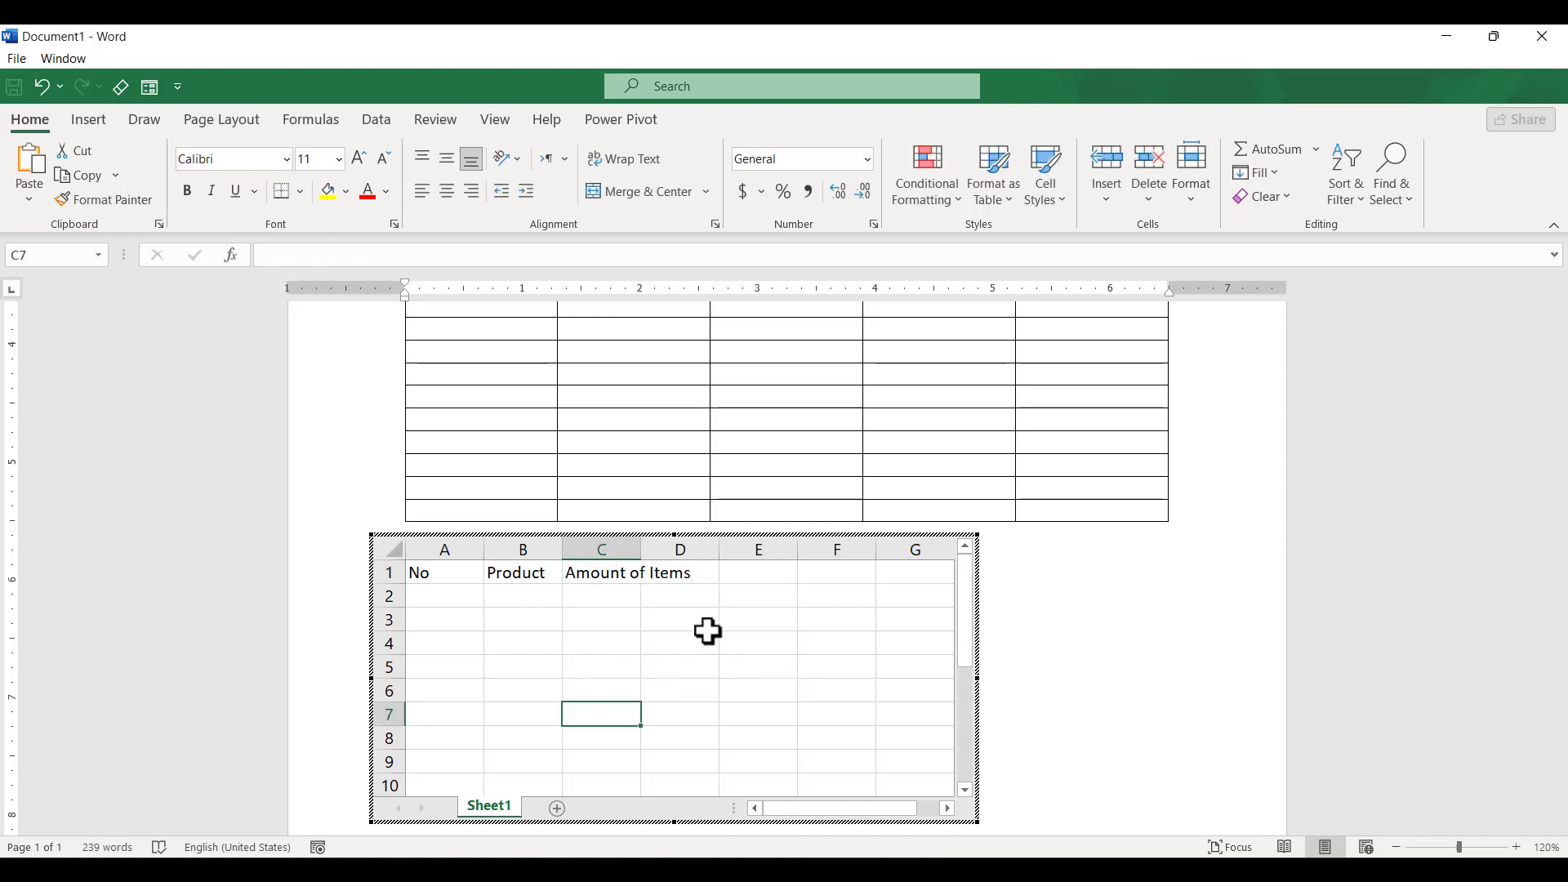
left_click(639, 576)
left_click_drag(641, 548, 709, 549)
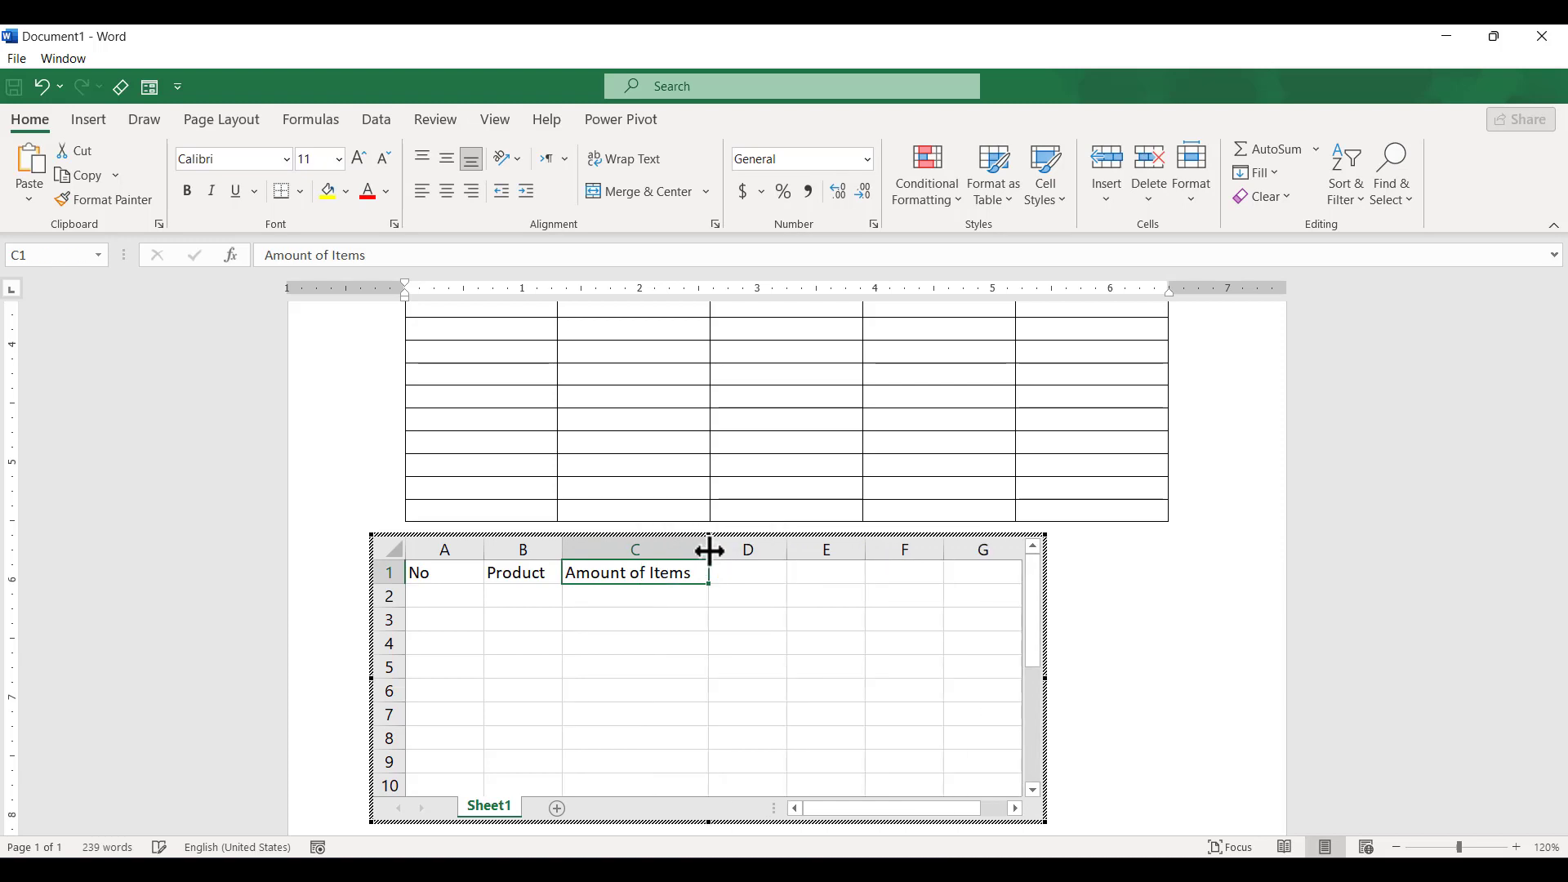
- Shorten the heading in cell C1 to Amount and narrow column C to fit the shorter text
double_click(645, 575)
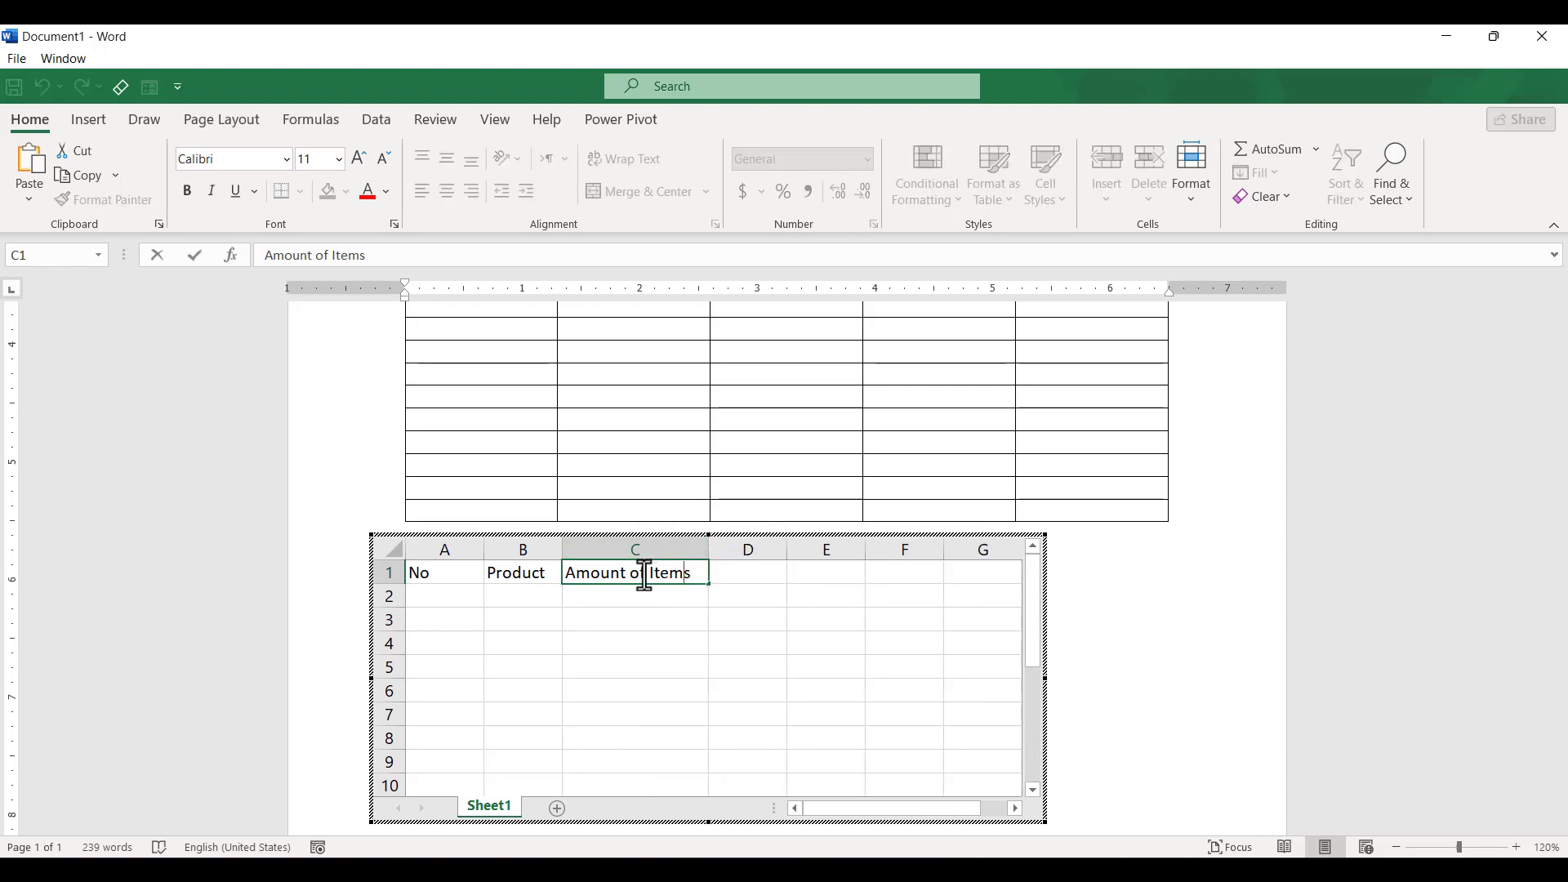
left_click_drag(630, 575, 708, 550)
key("BackSpace")
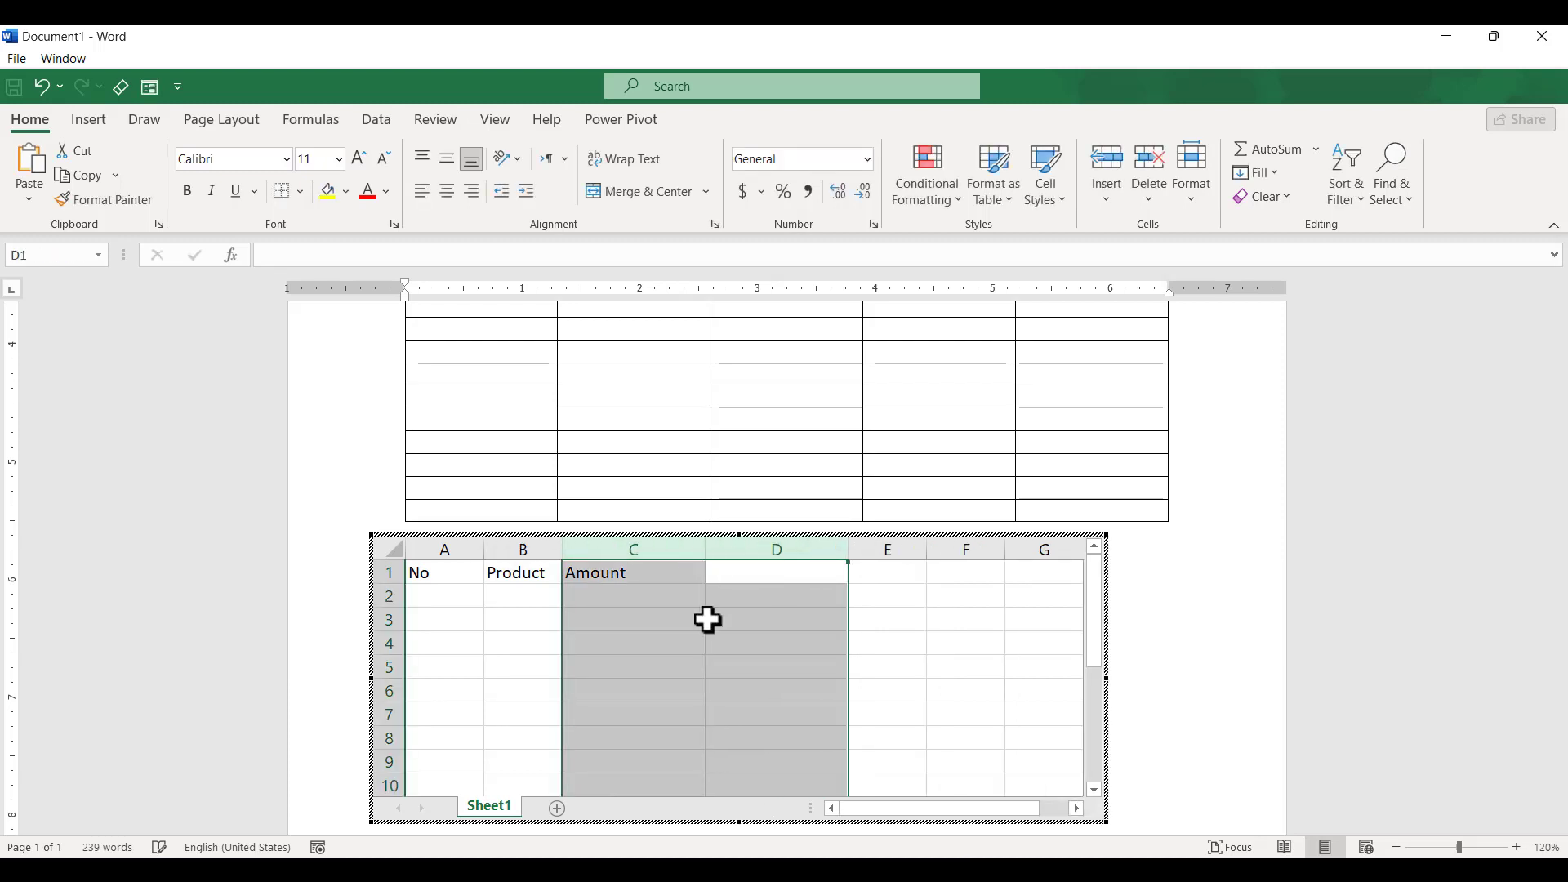
left_click(712, 666)
key("ctrl+z")
left_click(703, 569)
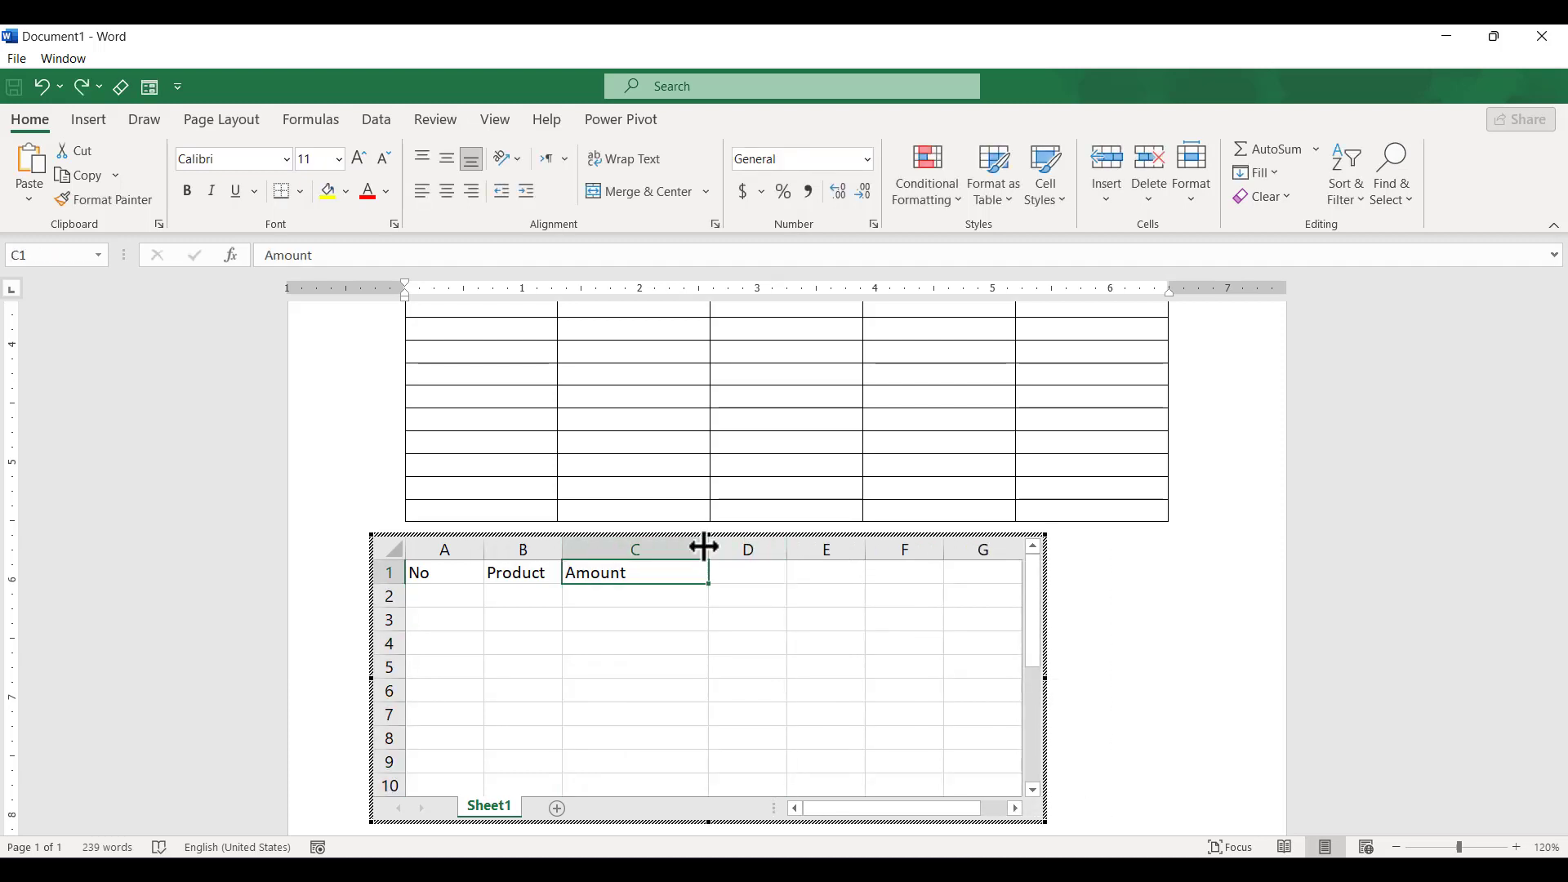
left_click_drag(704, 547, 644, 547)
- Enter the headings Price in cell D1 and Total in cell E1, and leave the spreadsheet's editing mode
left_click(664, 565)
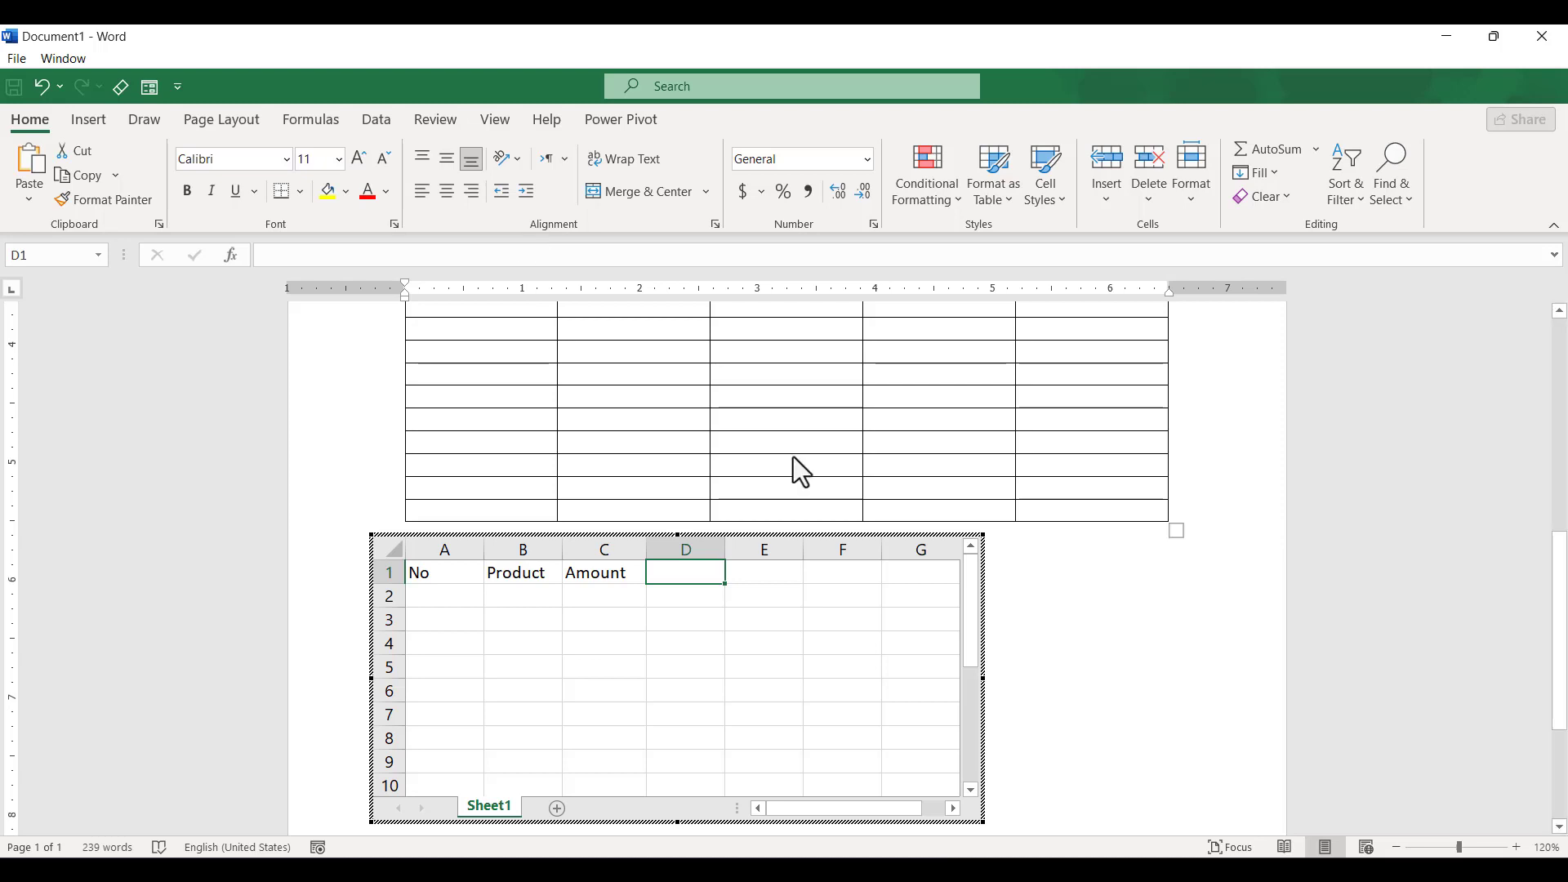
type("Price")
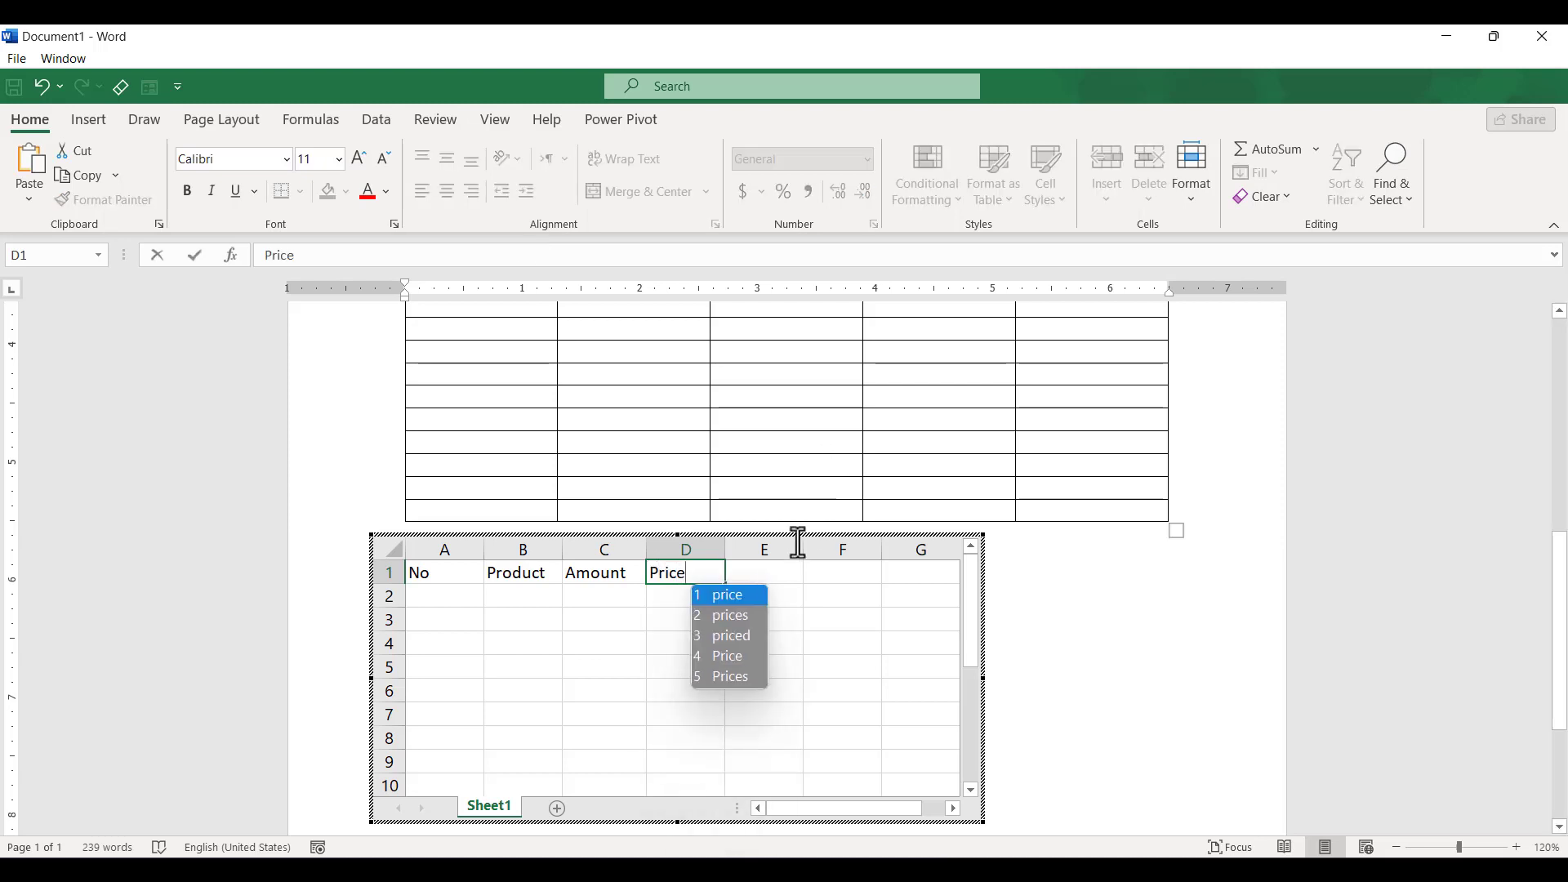
left_click(777, 574)
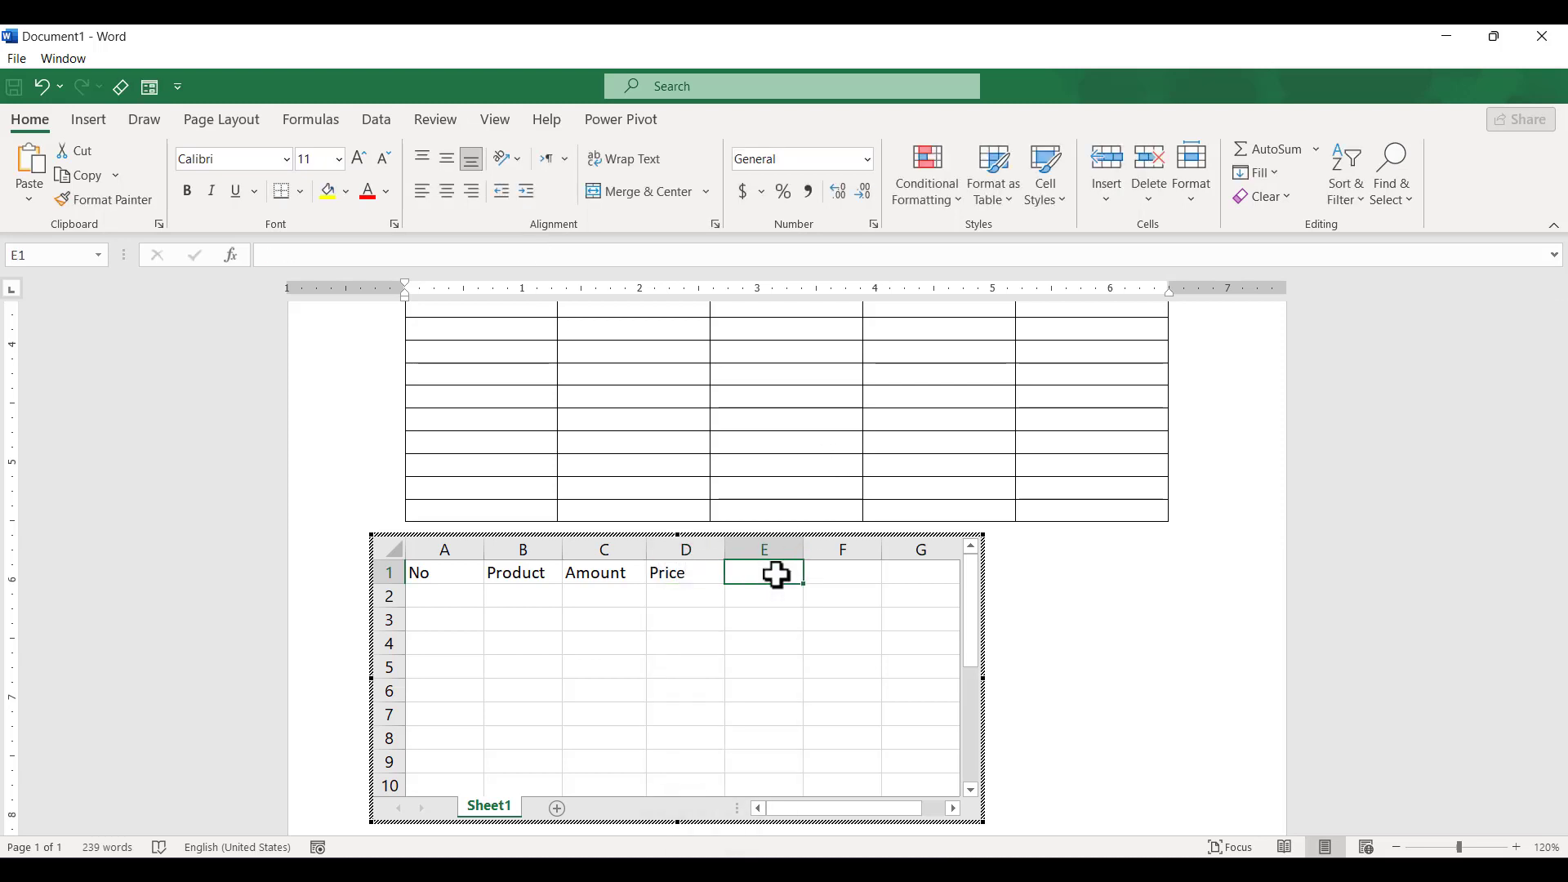
type("Total")
left_click(743, 629)
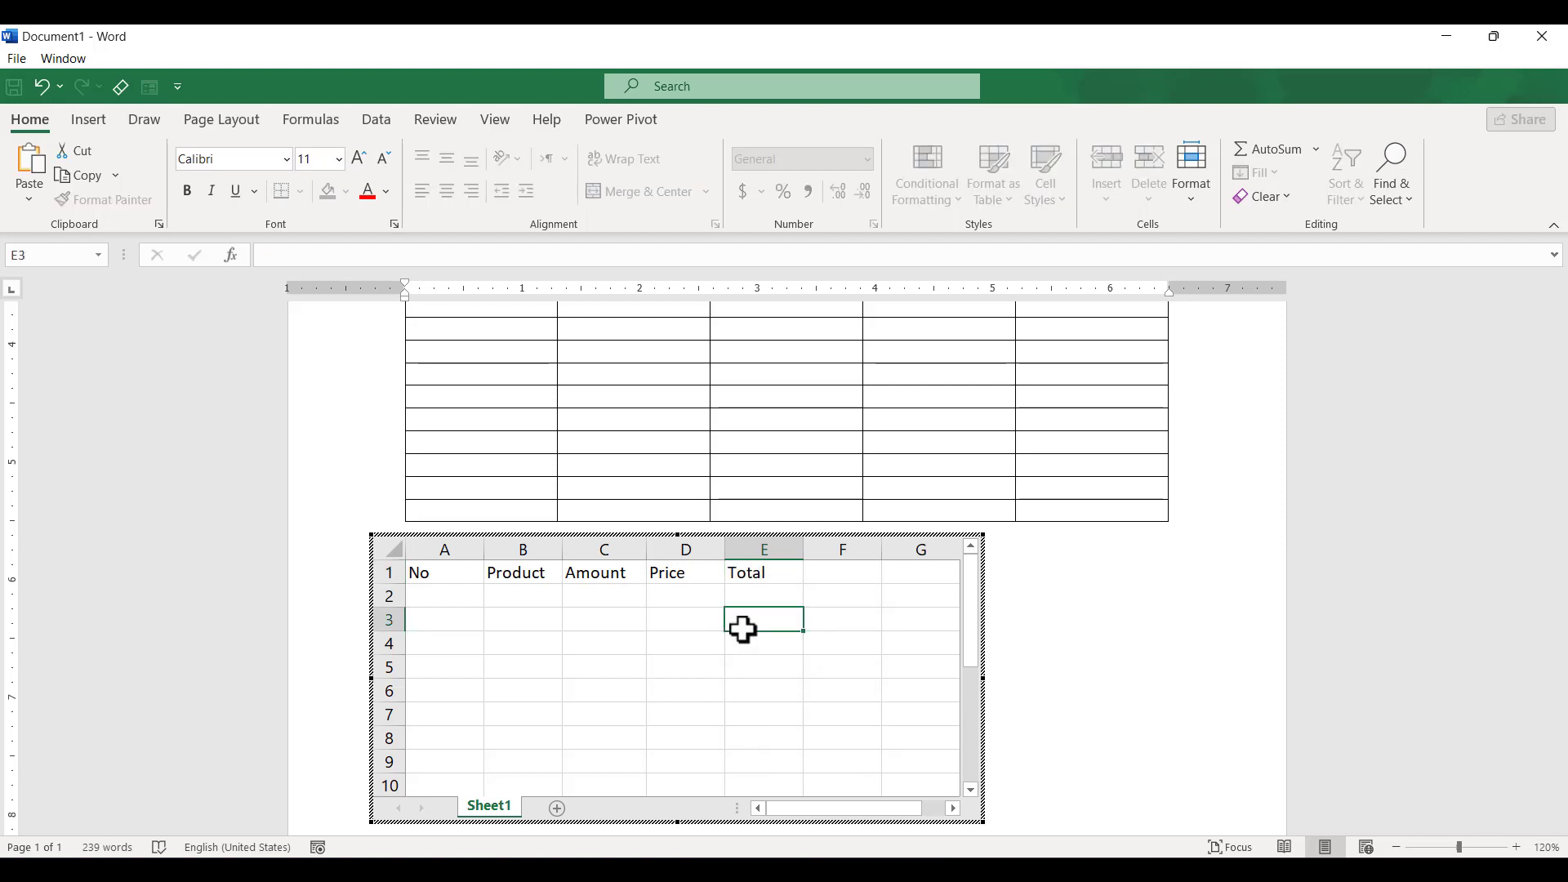
left_click(1099, 658)
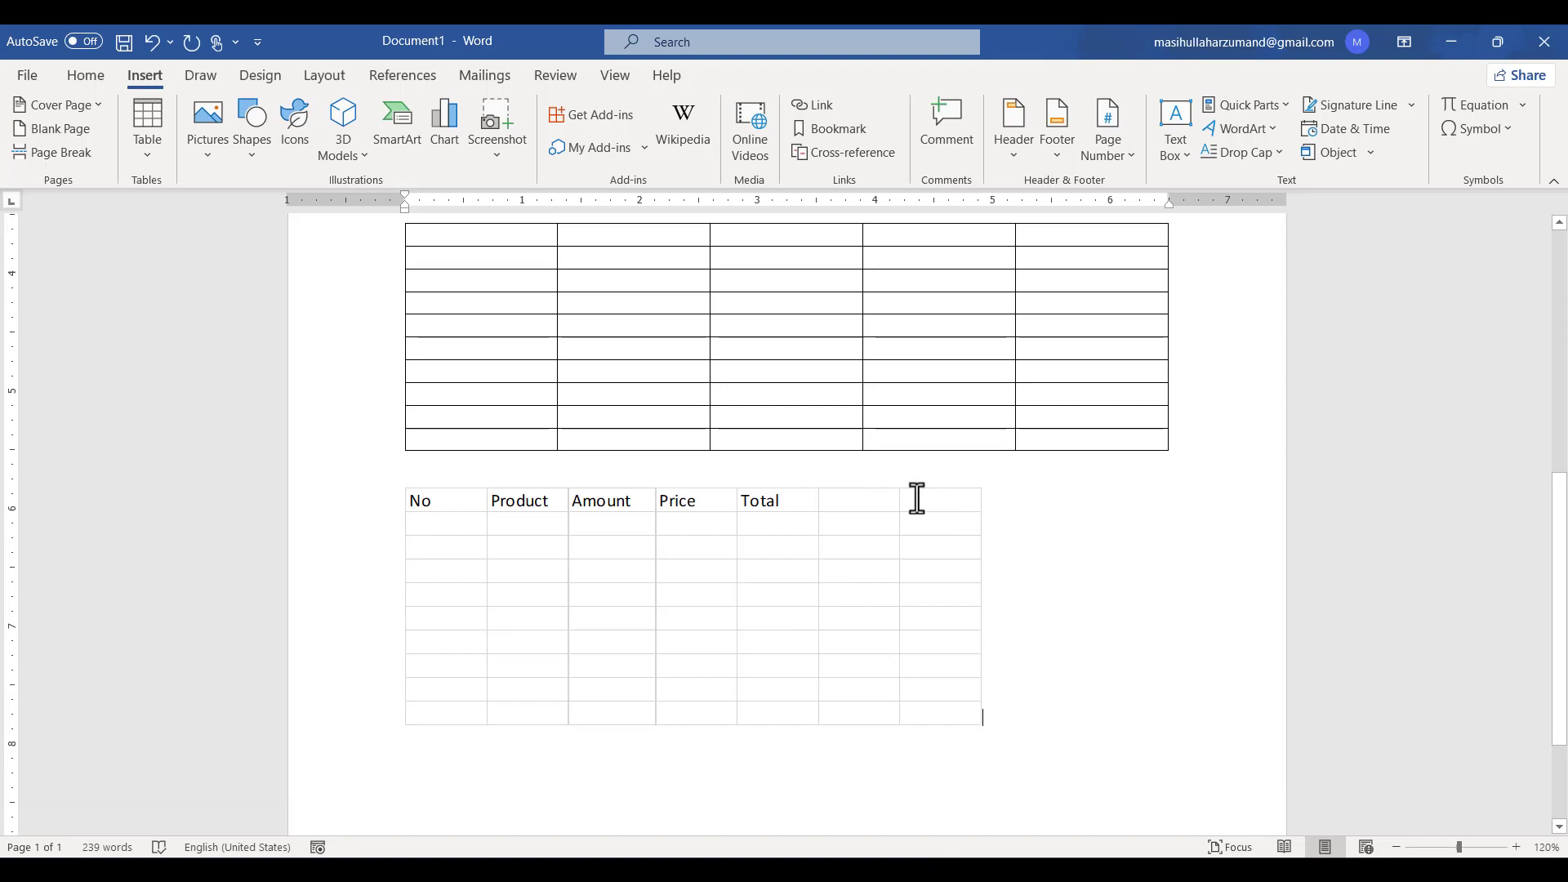
- Try to narrow the spreadsheet object directly in the document, and undo the resize
left_click(900, 497)
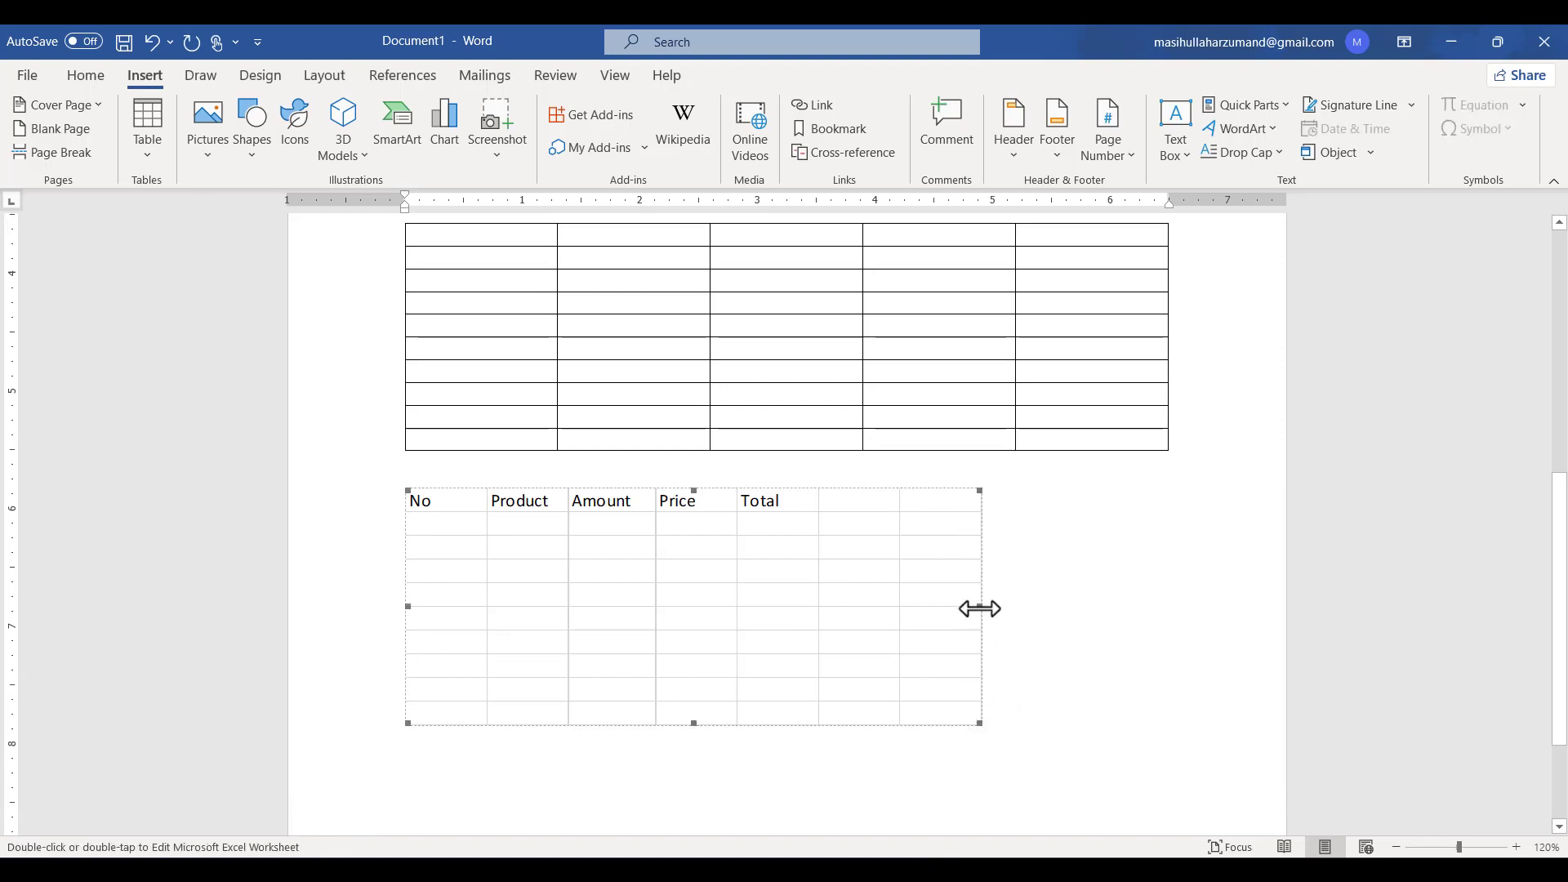
left_click_drag(980, 607, 818, 595)
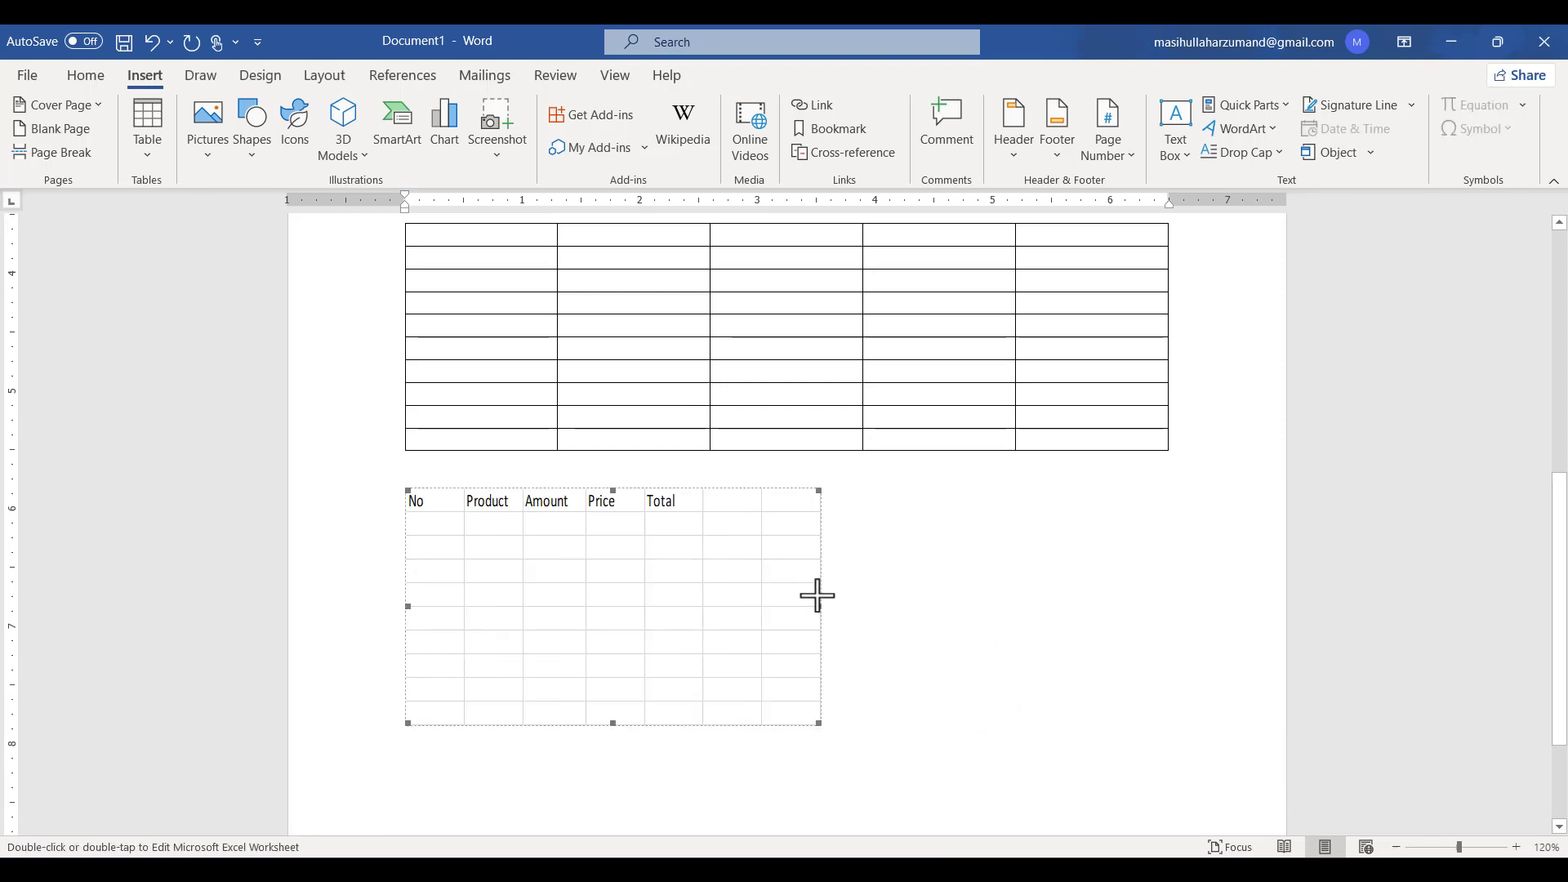
key("ctrl+z")
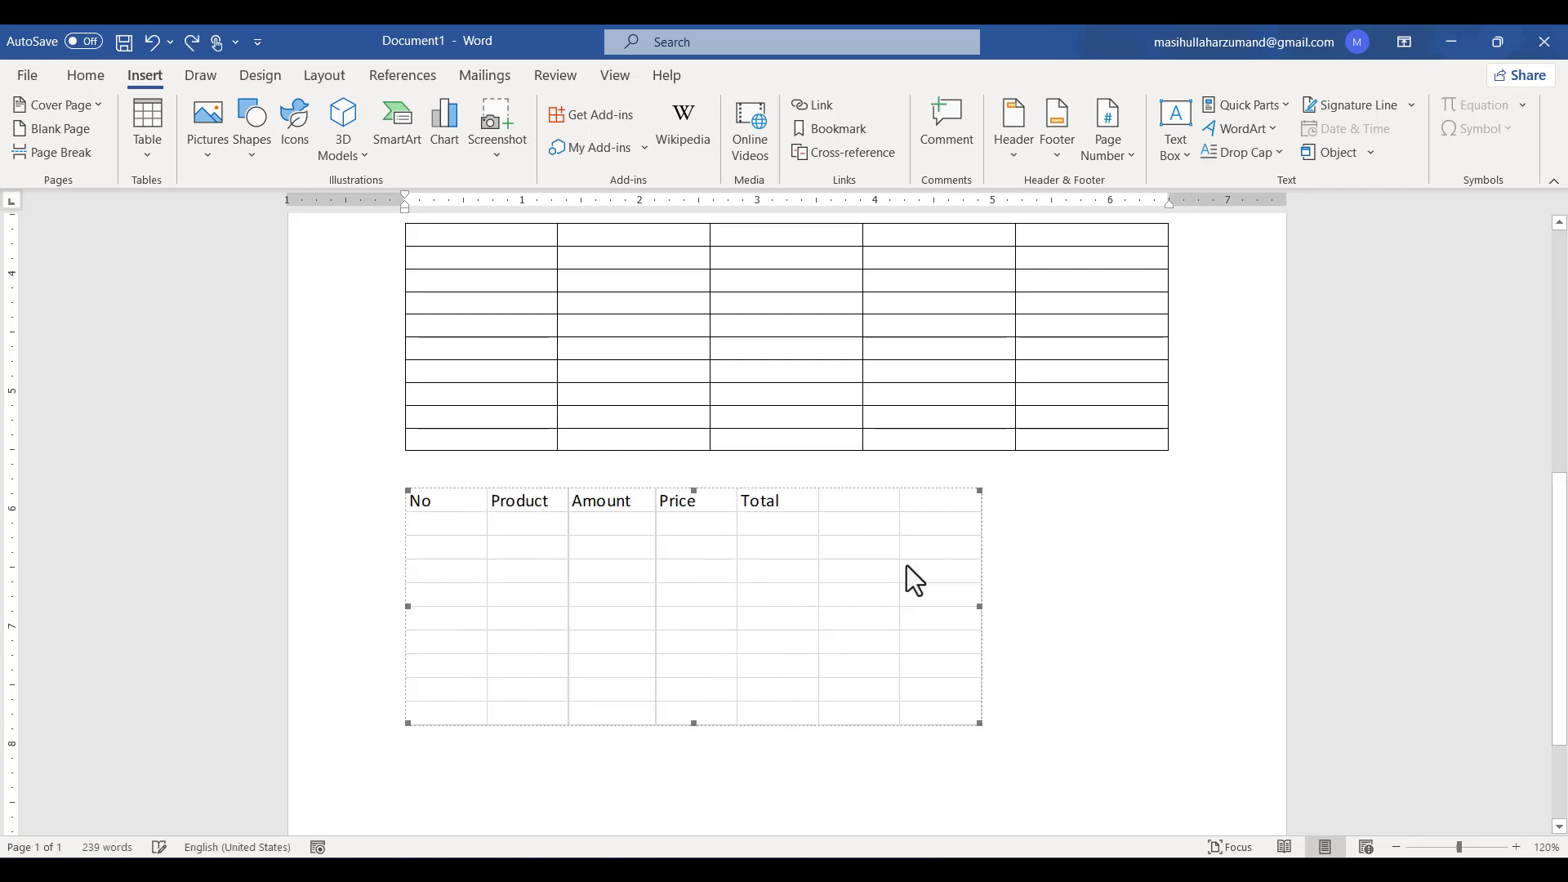
- Reopen the embedded spreadsheet for editing and narrow its frame so it shows only columns A to E
double_click(907, 565)
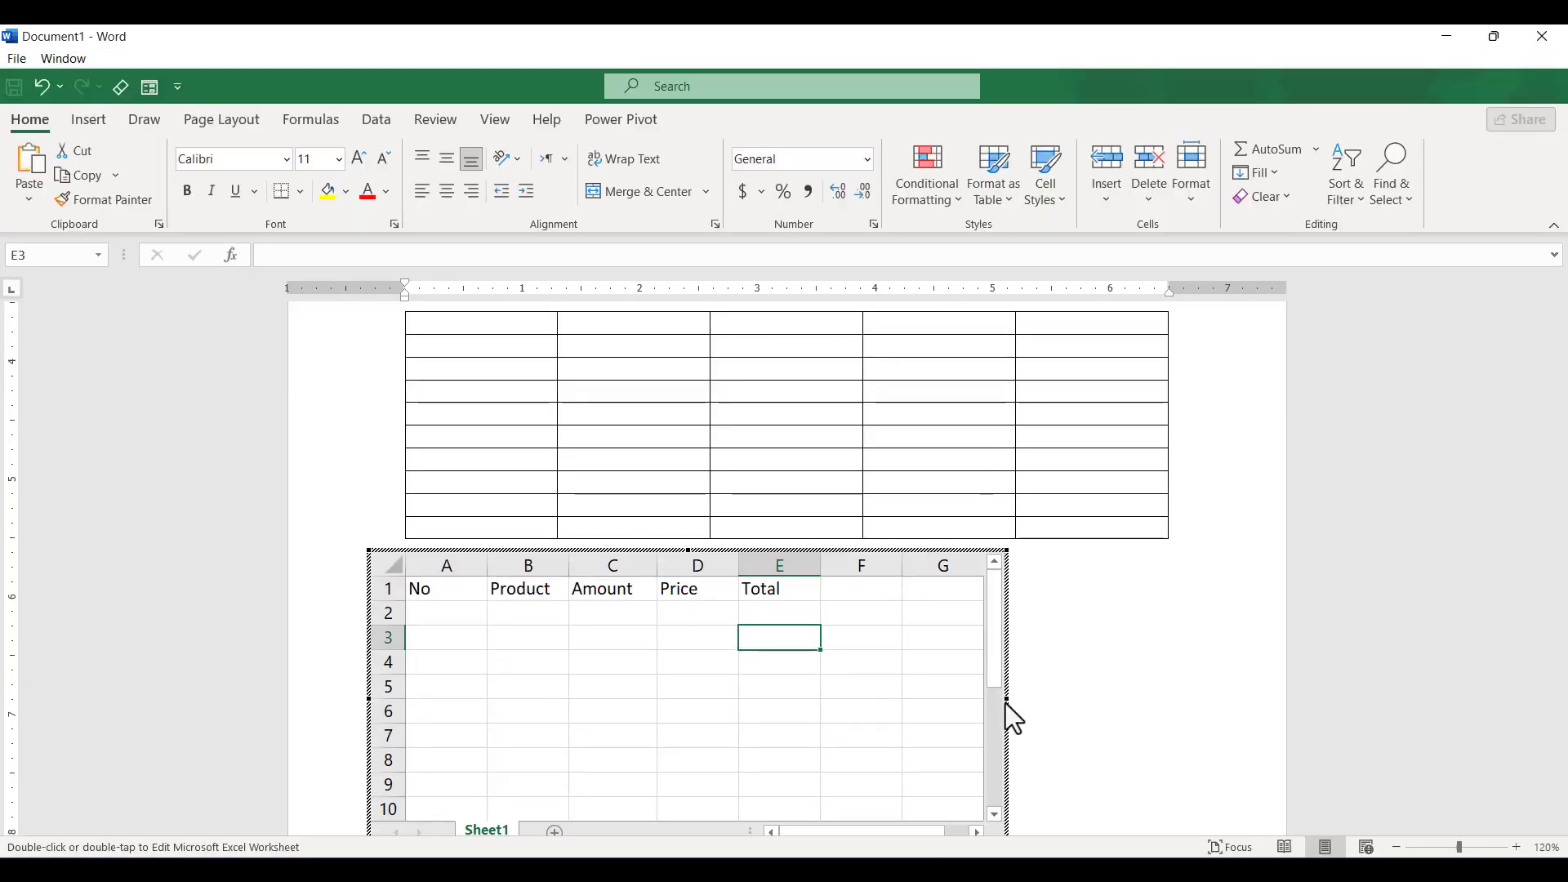
left_click_drag(1006, 700, 865, 686)
left_click(1015, 703)
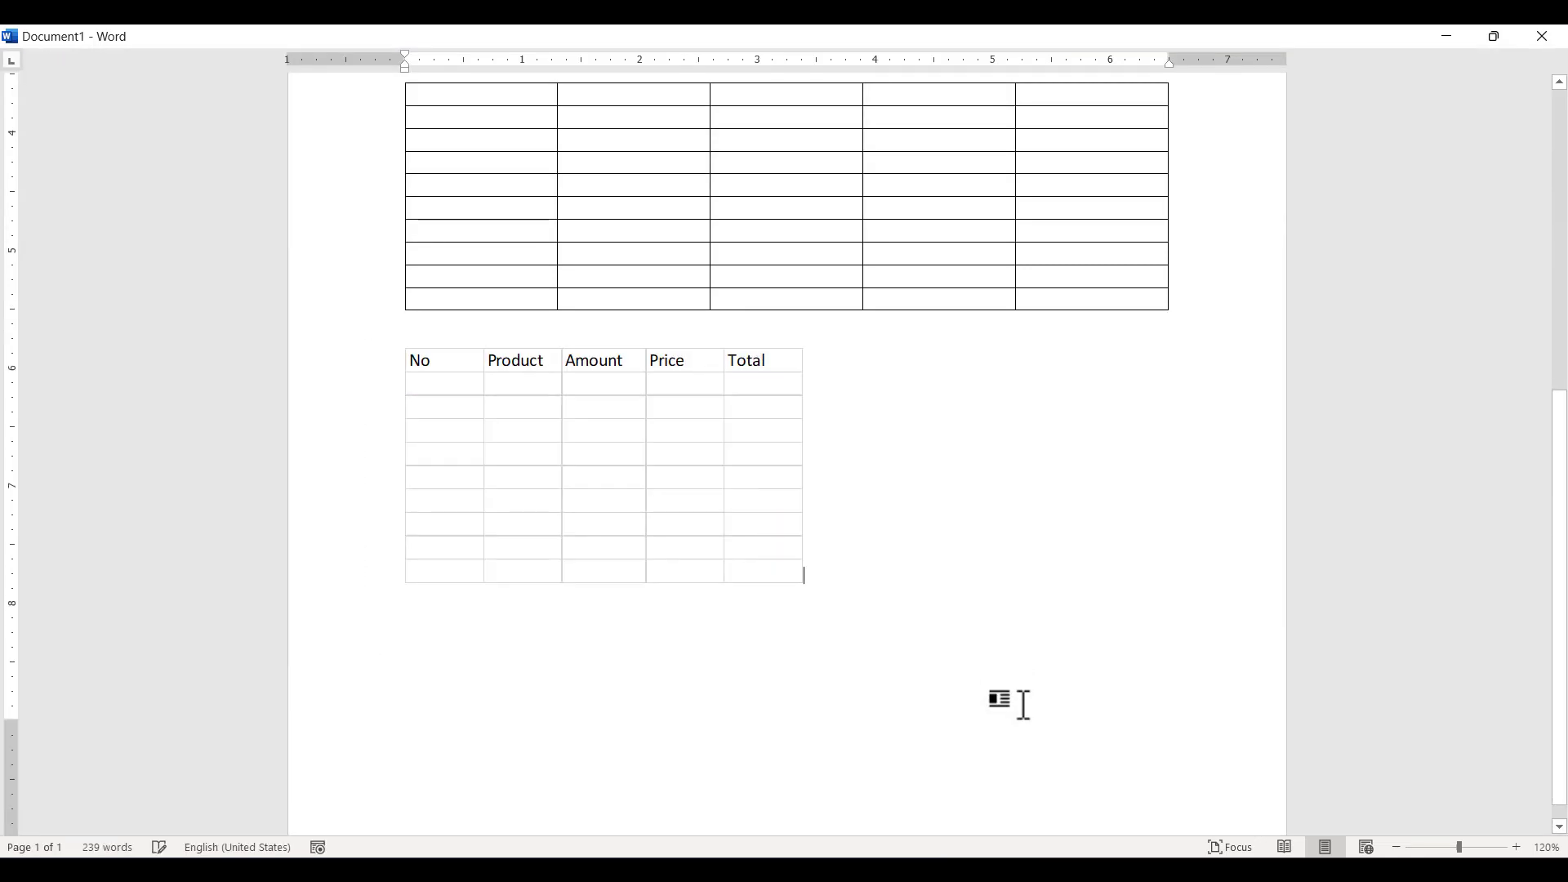
- Open the embedded spreadsheet for editing and format the headings in A1:E1 with white text on a dark blue fill
left_click(735, 553)
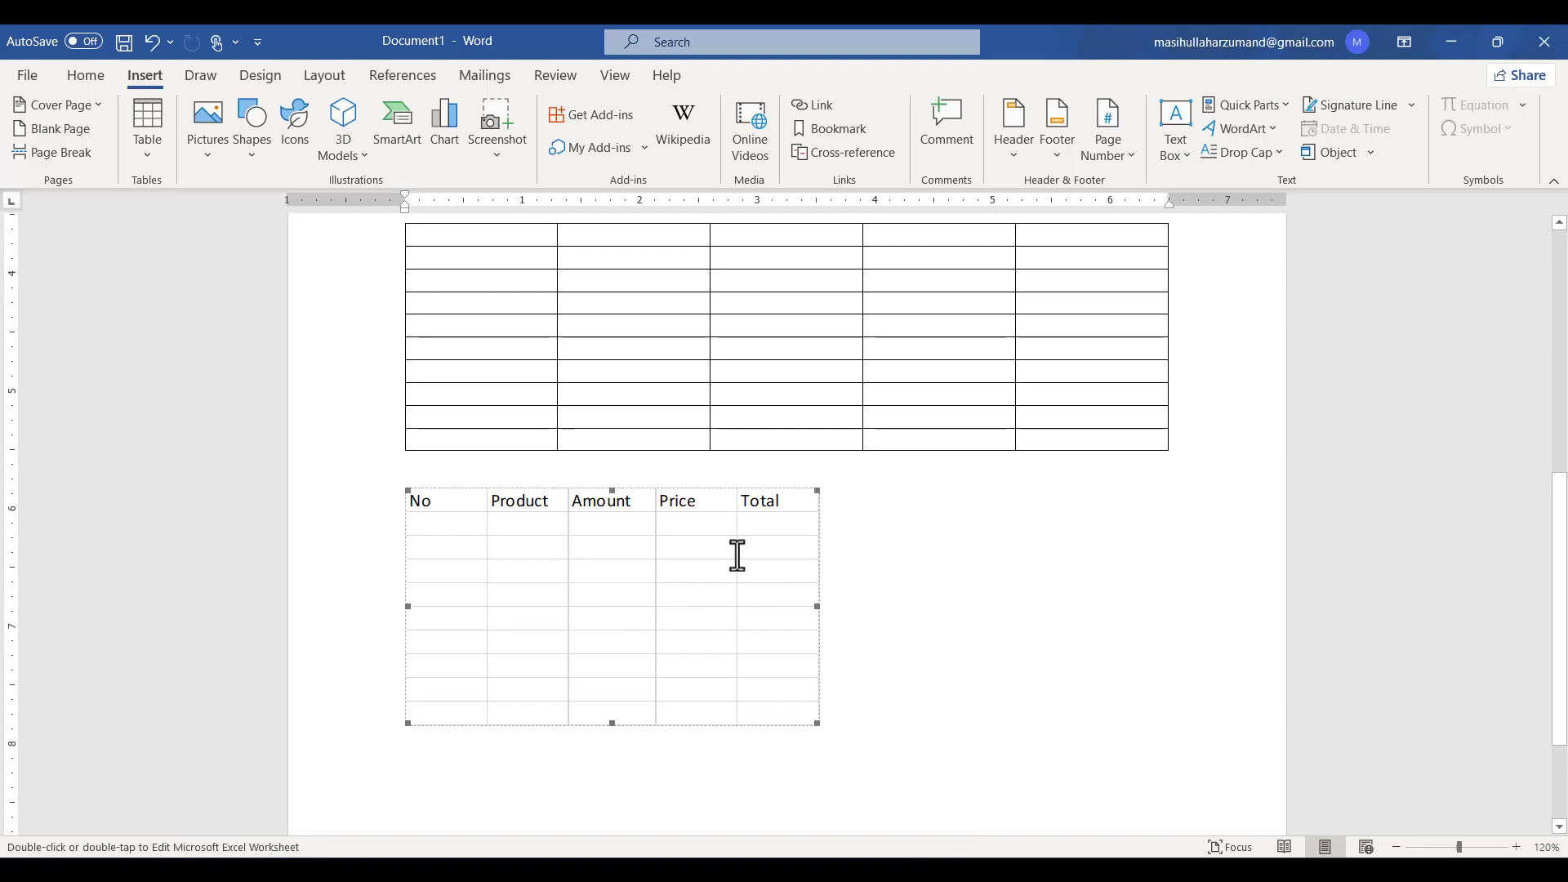
double_click(716, 609)
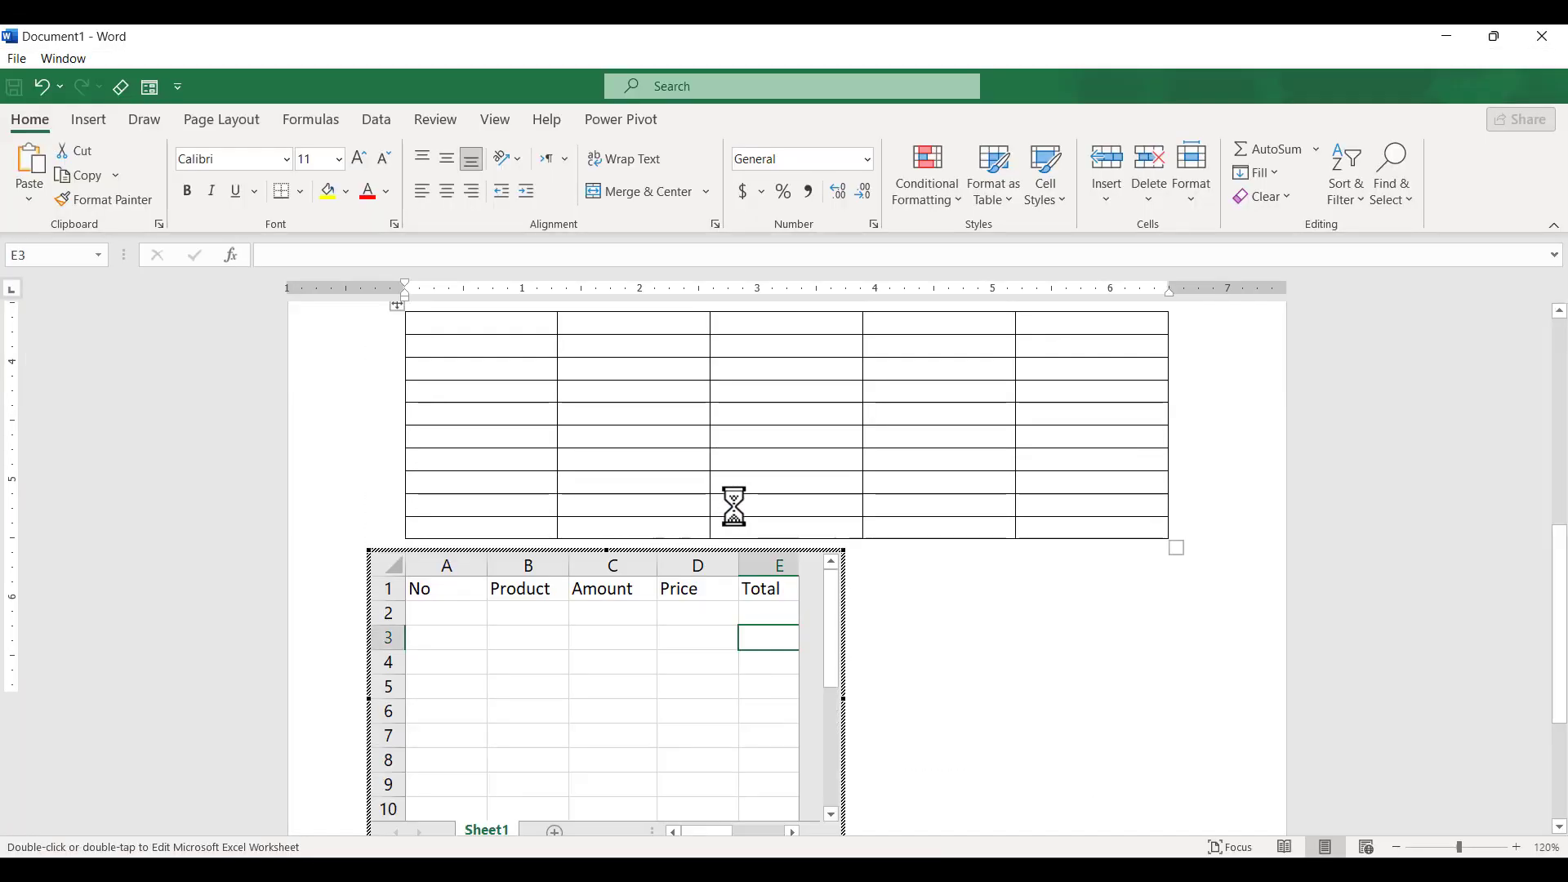
left_click_drag(777, 588, 444, 578)
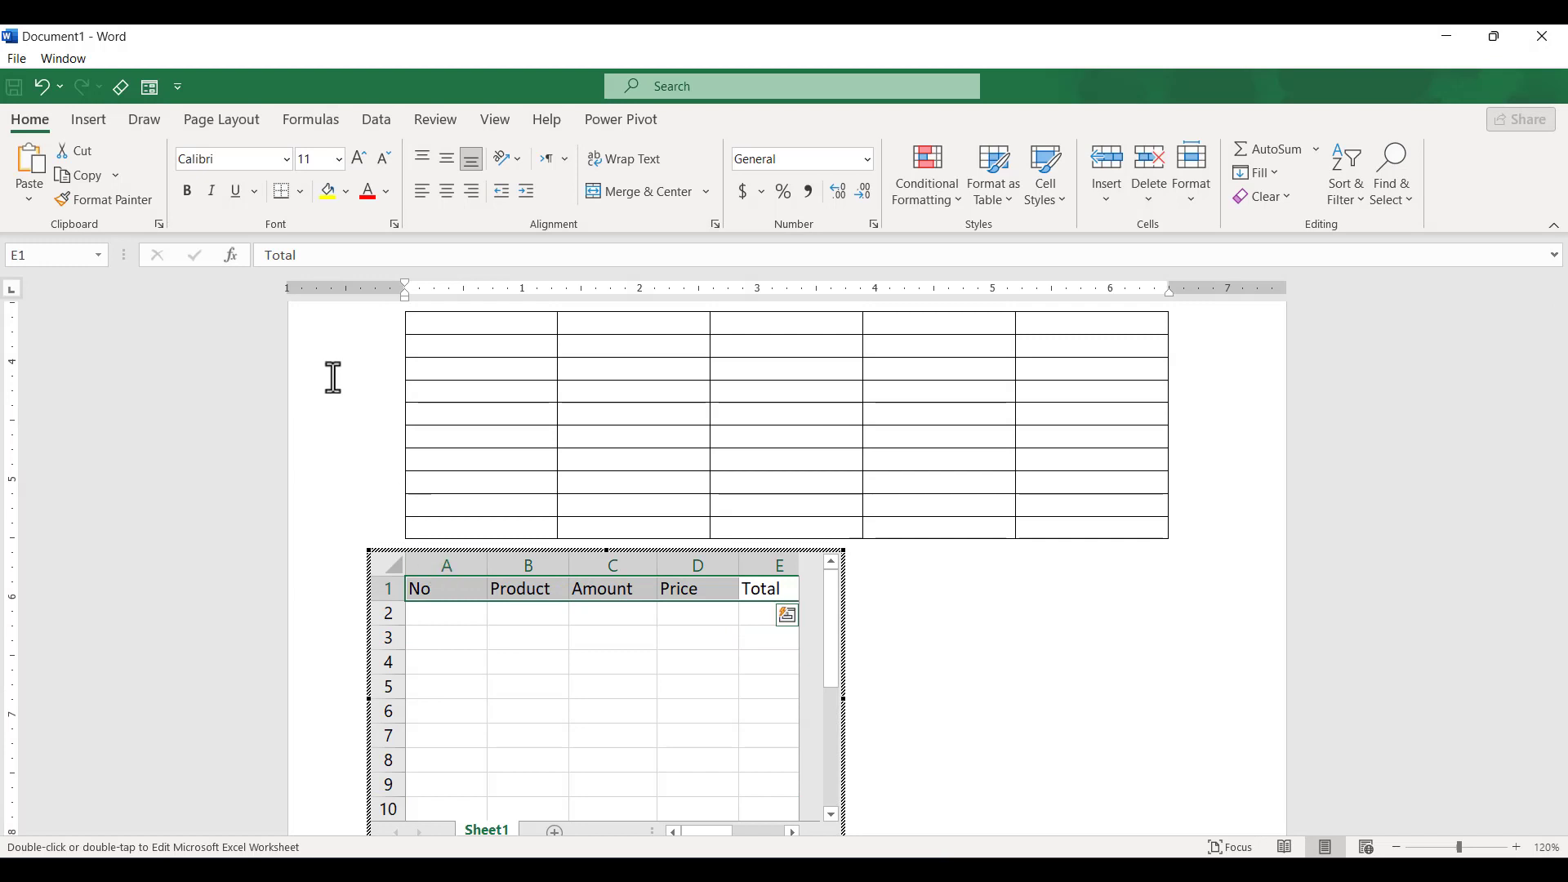
left_click(387, 191)
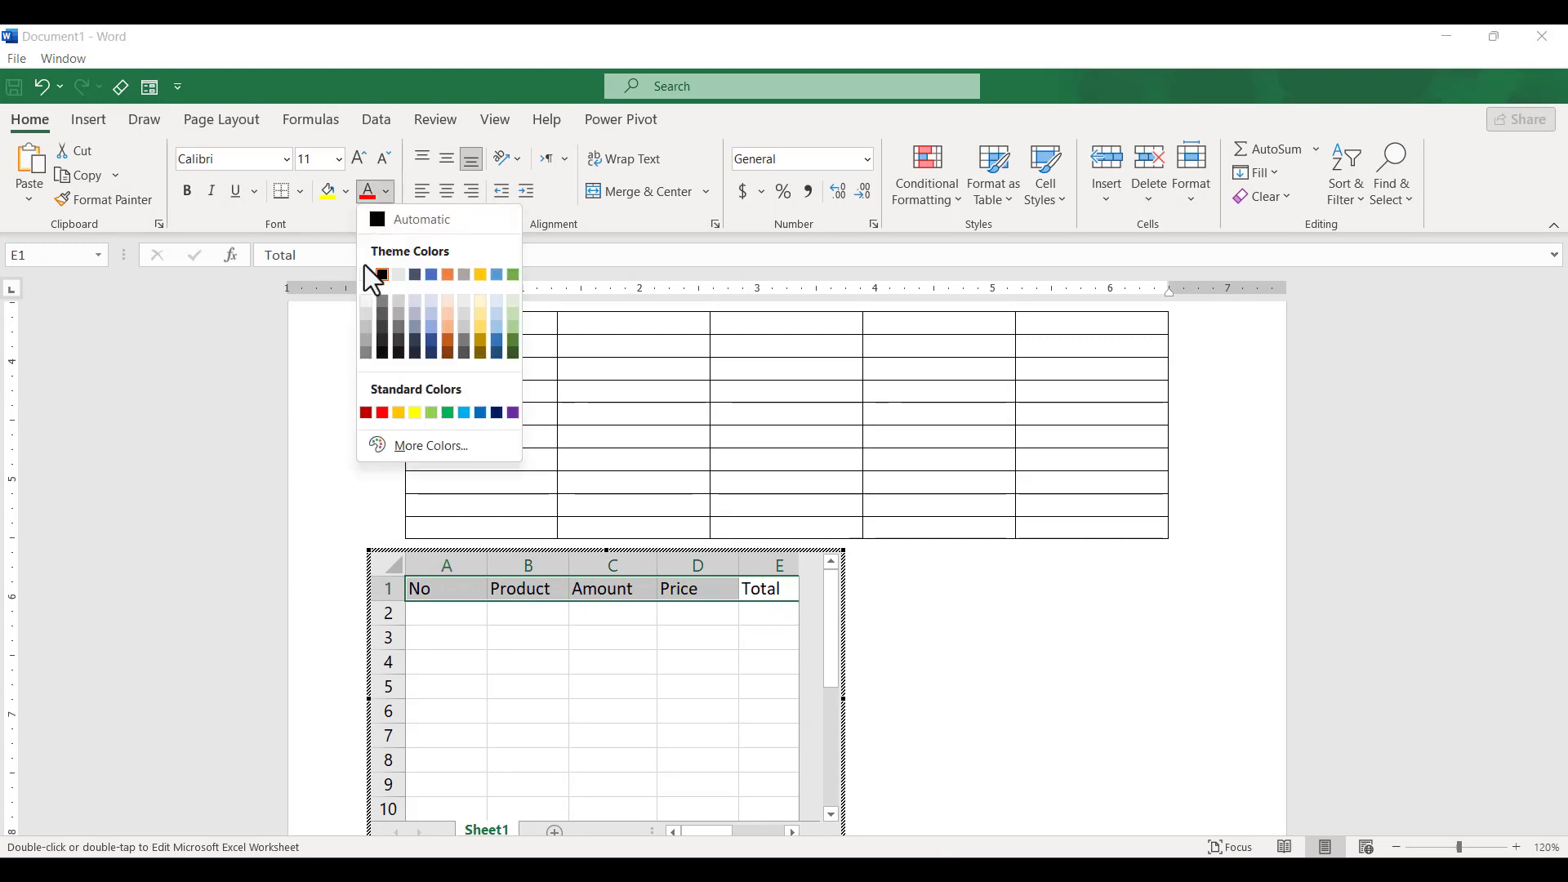
left_click(366, 275)
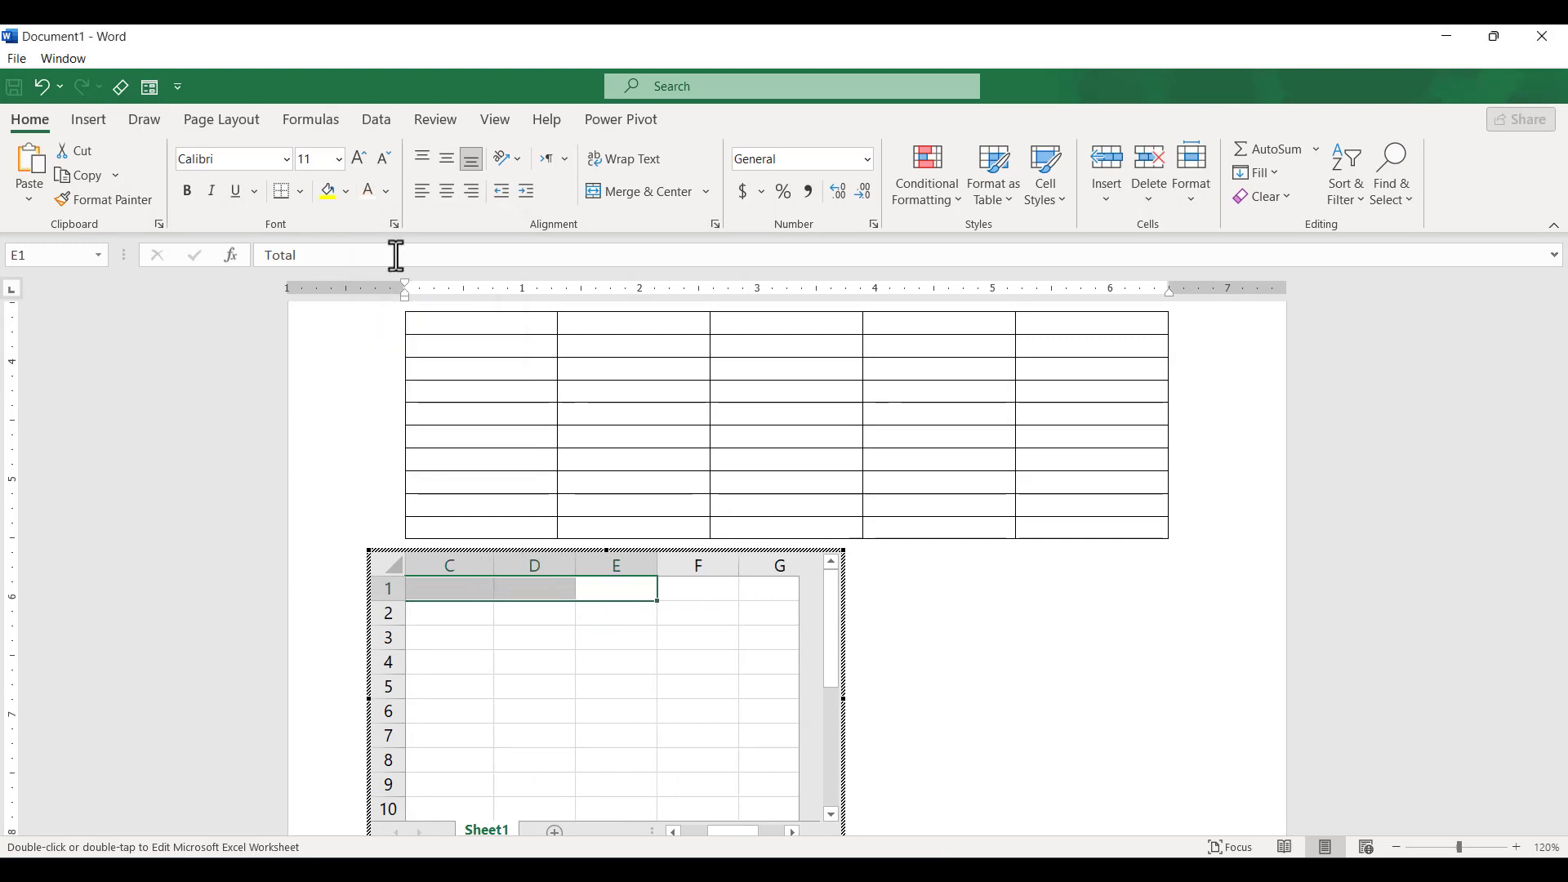
left_click(350, 196)
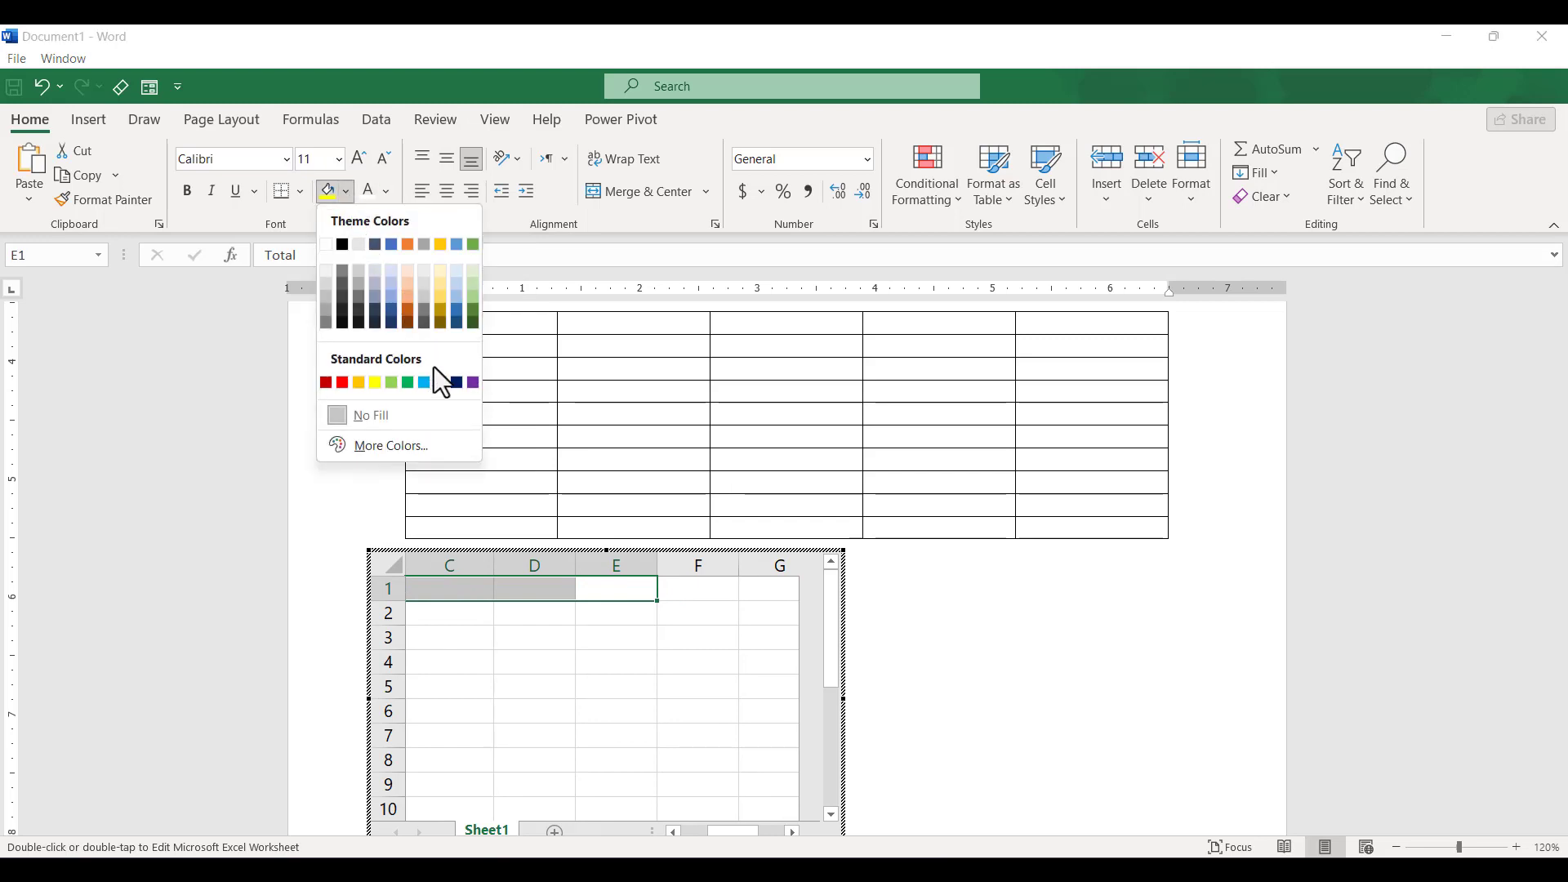
left_click(454, 380)
scroll(689, 676, "left", 2)
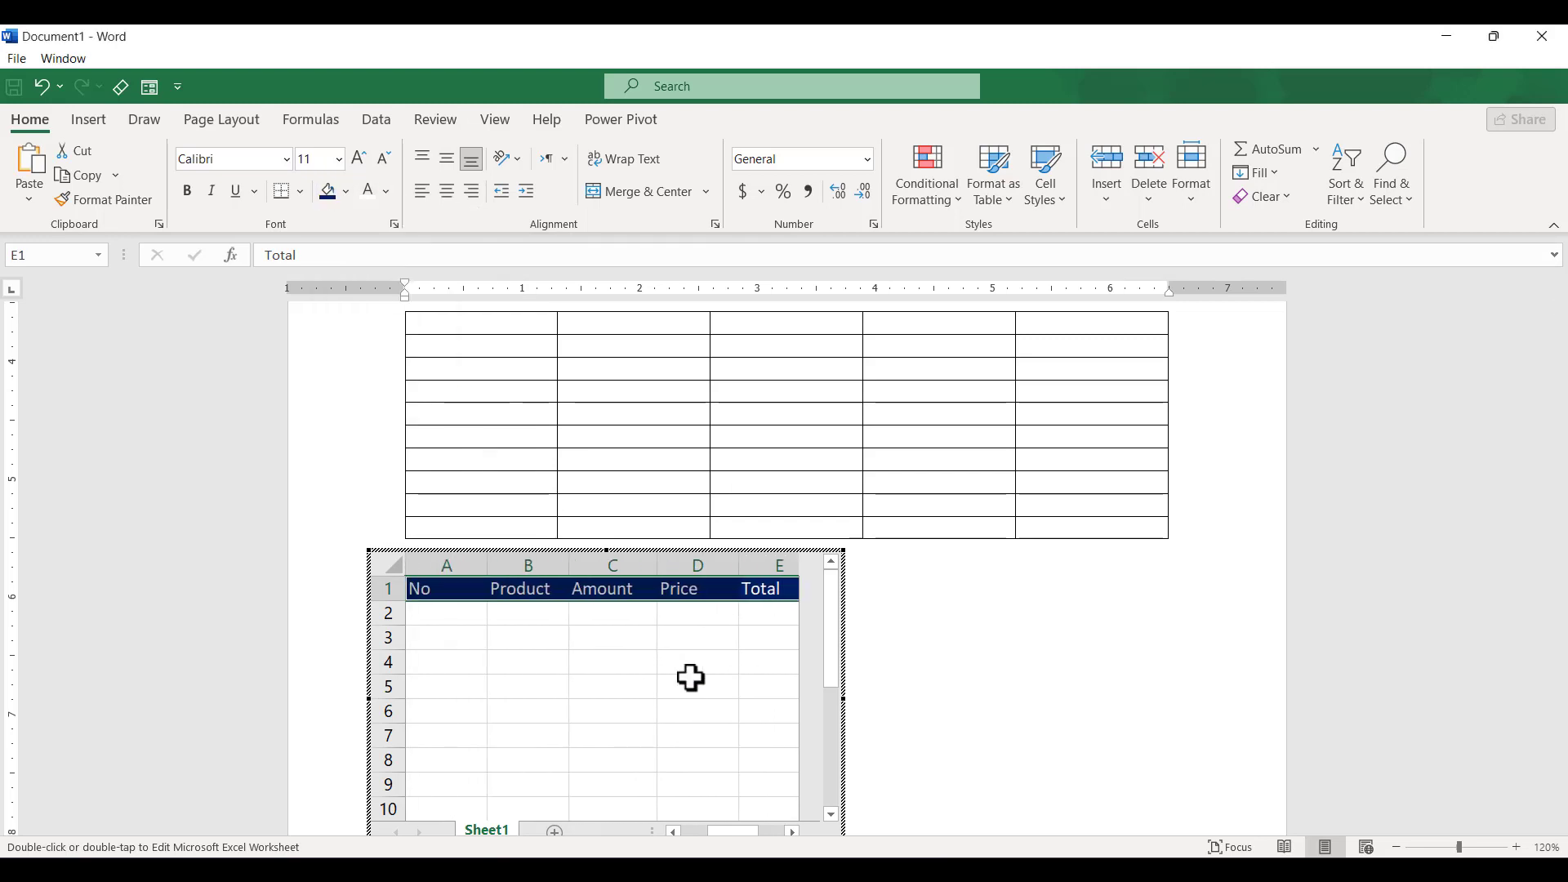
- Enter the label Total in cell A9 of the embedded spreadsheet
left_click(449, 618)
scroll(451, 619, "down", 1)
scroll(450, 619, "up", 1)
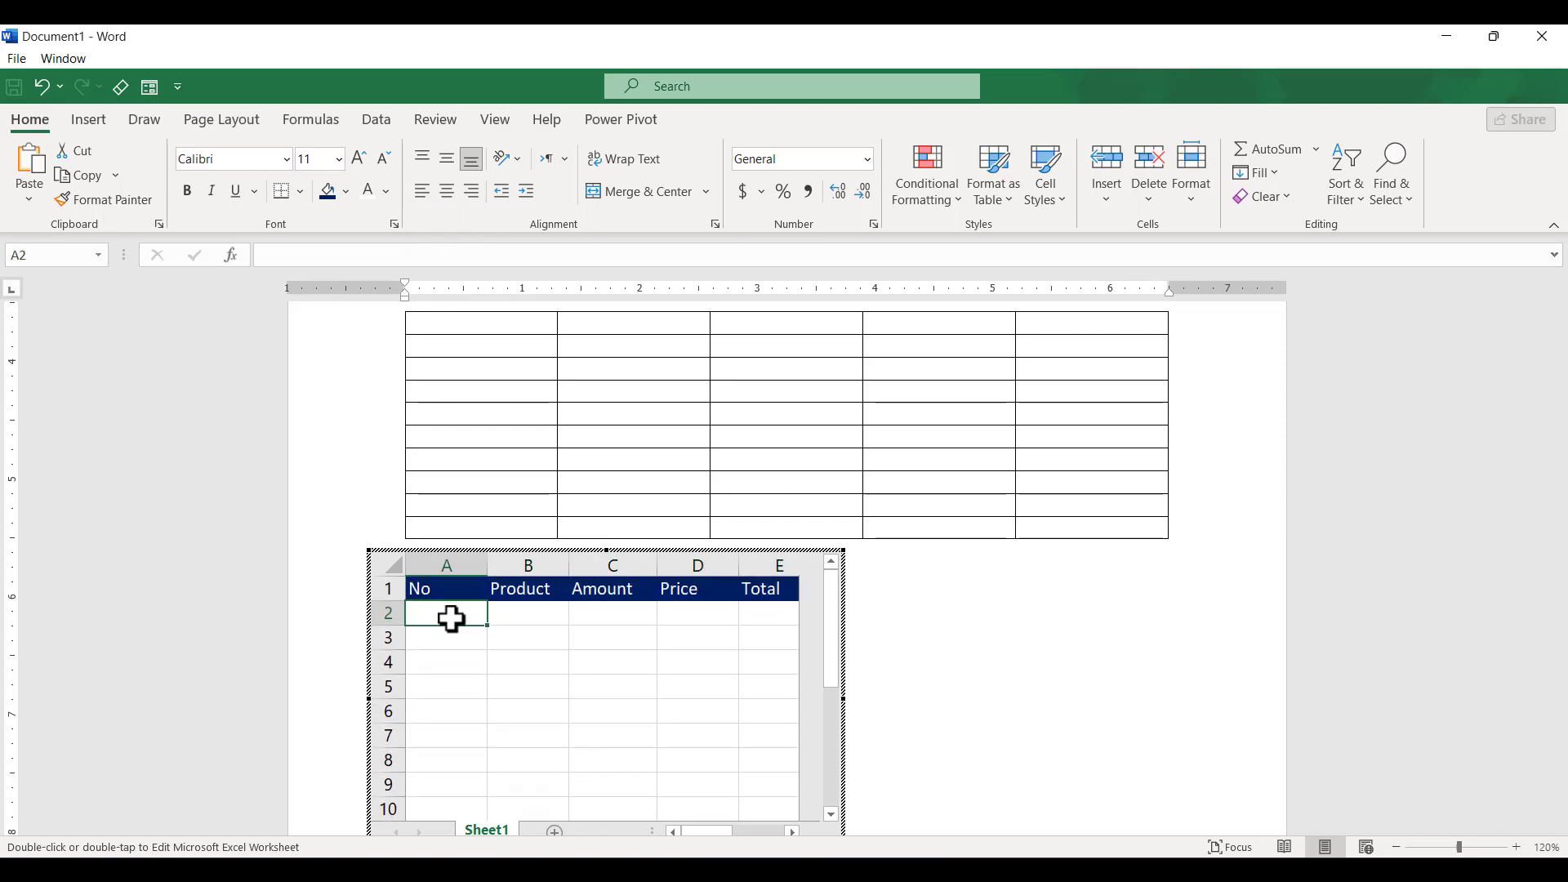
left_click(465, 811)
left_click(424, 784)
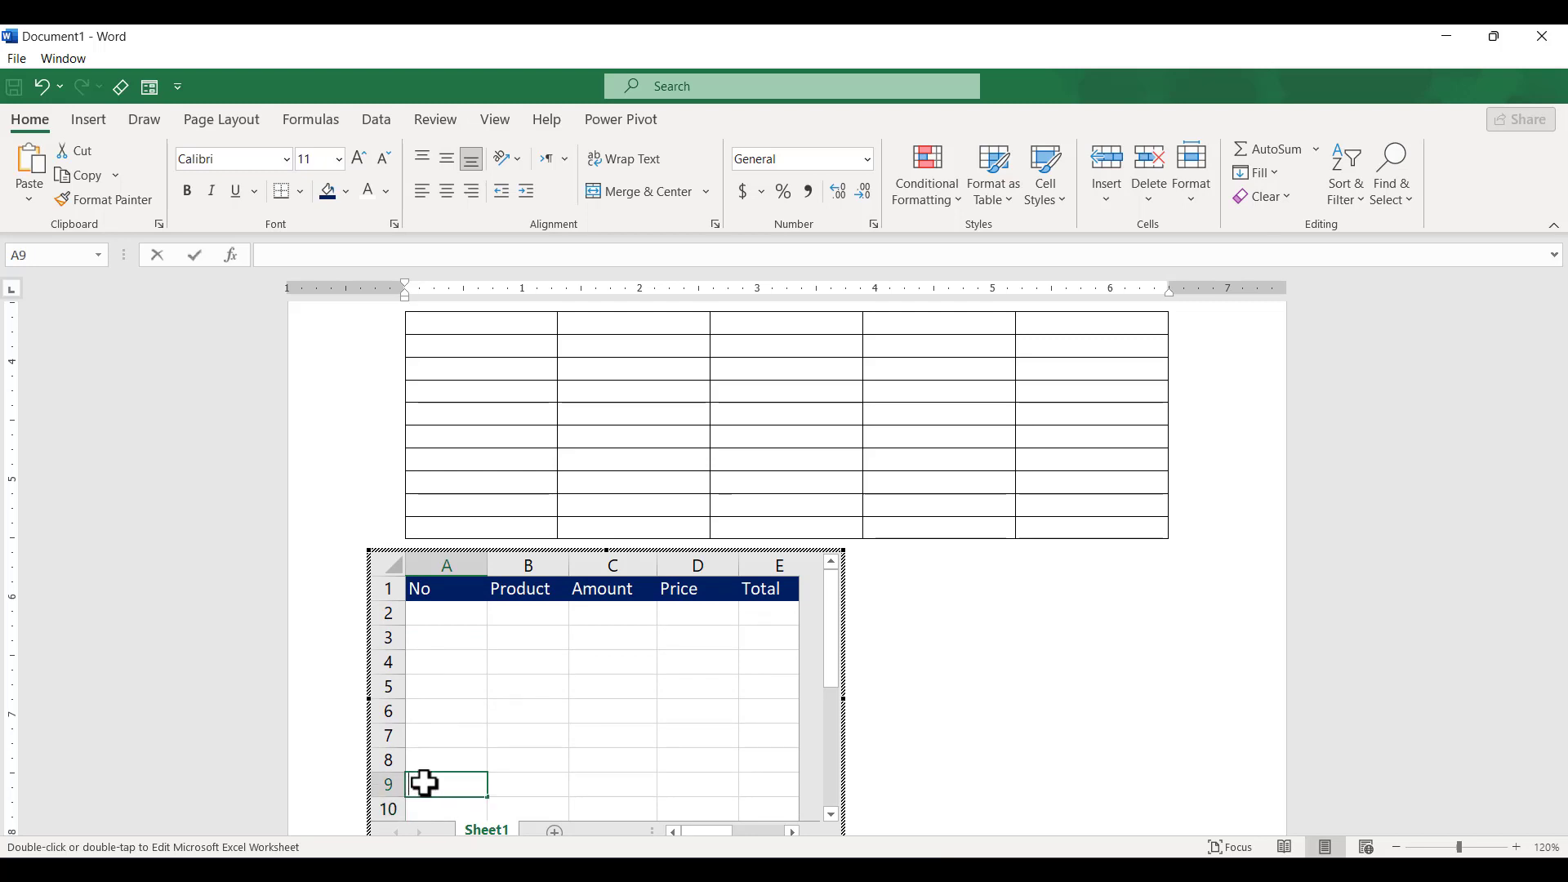
left_click(532, 788)
left_click(427, 786)
type("Tot")
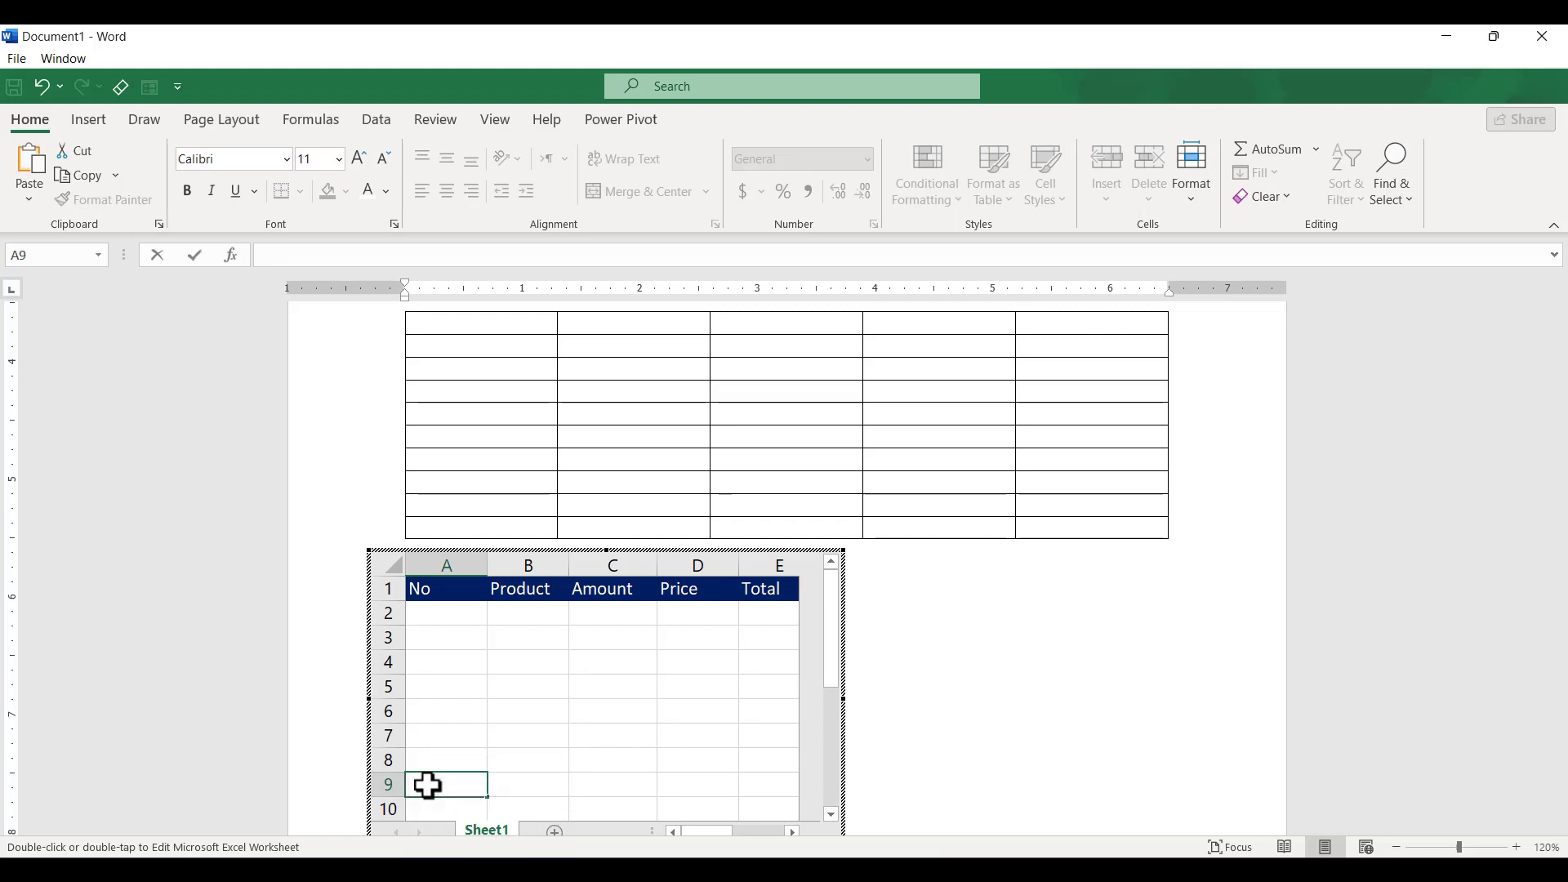
type("Total")
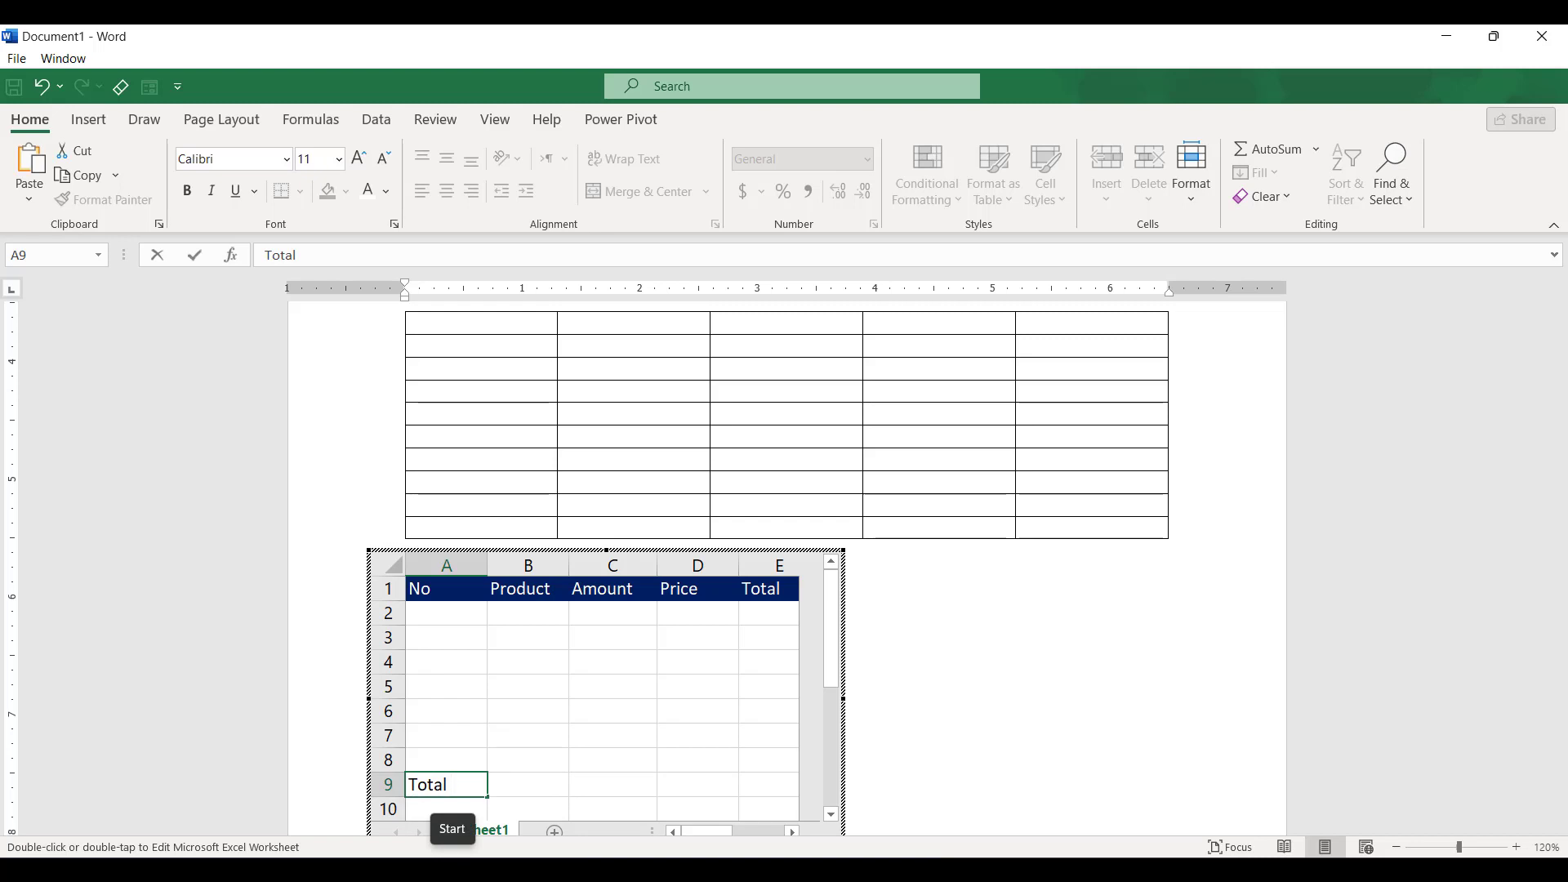
left_click(627, 787)
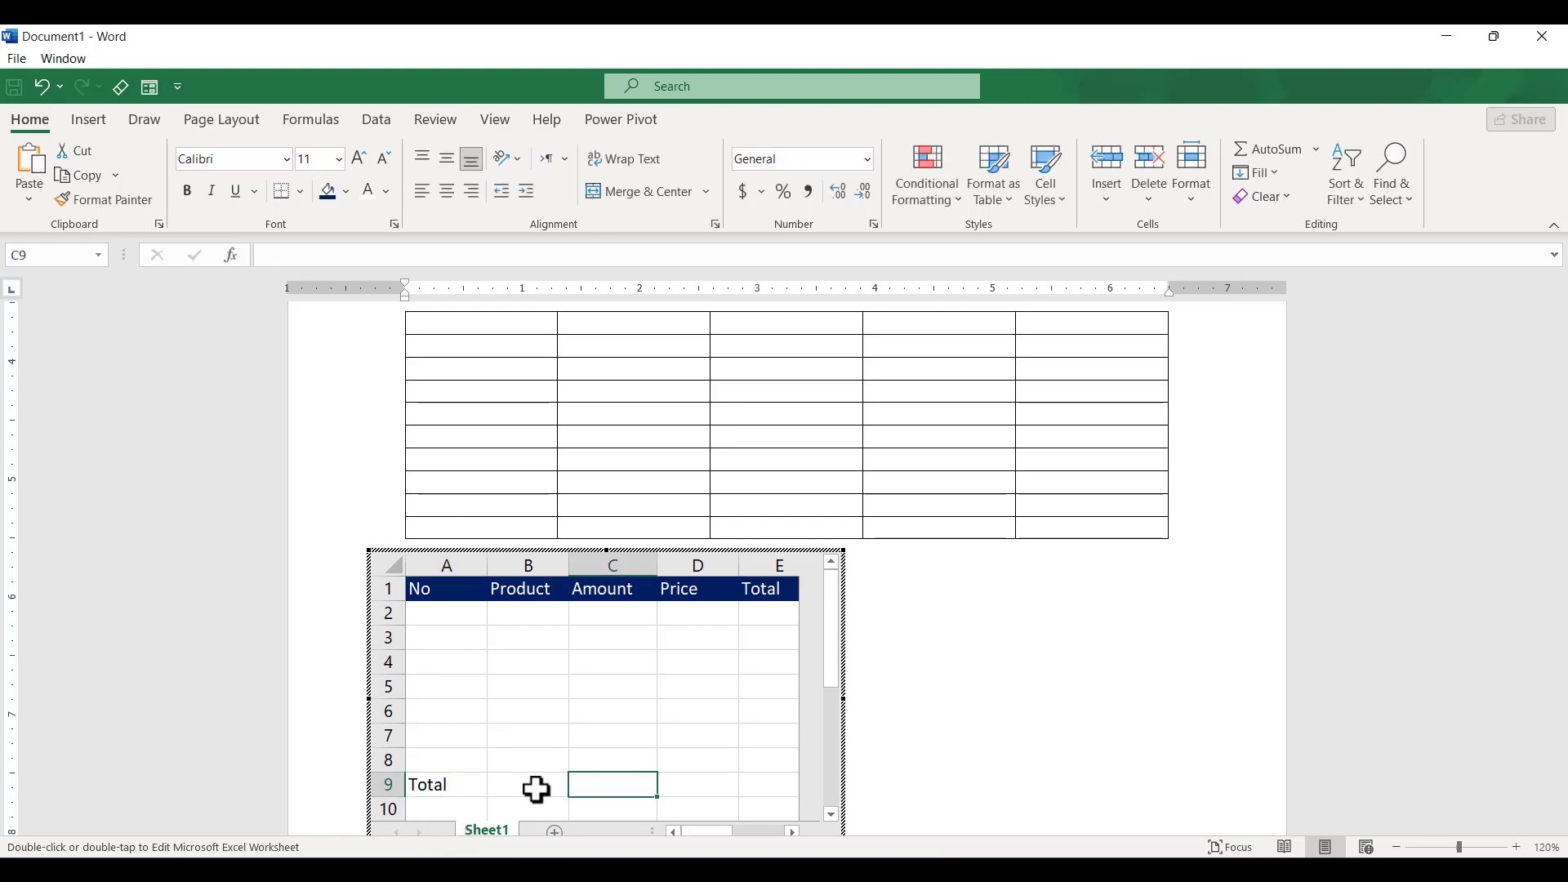
- Number cells A2 to A8 from 1 to 7 and centre the numbers horizontally
left_click(433, 602)
type("CPU")
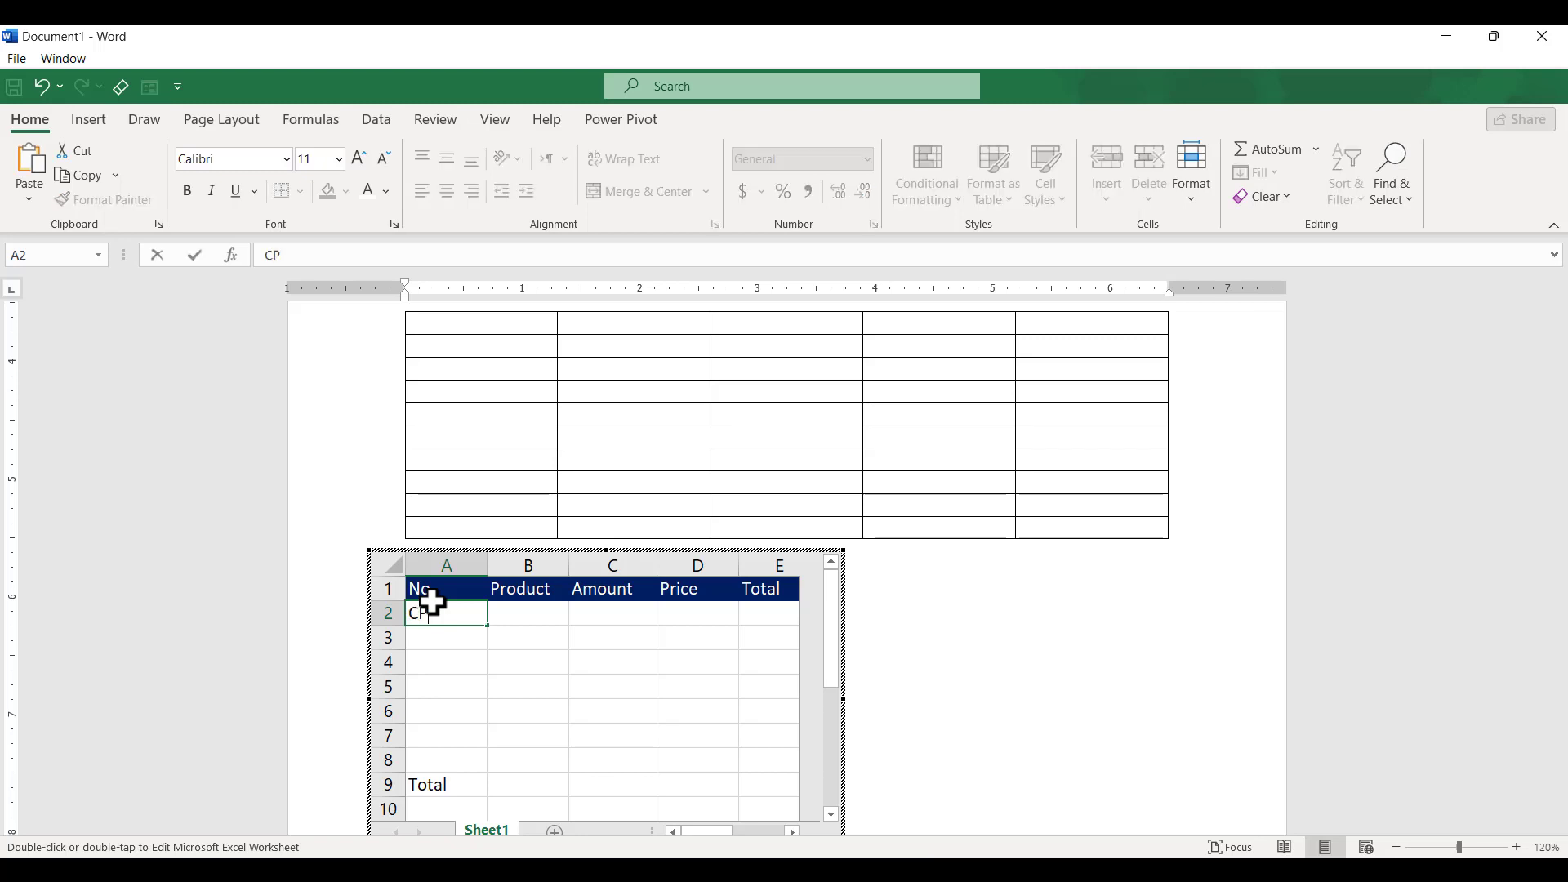
key("BackSpace")
key("BackSpace")
key("BackSpace")
type("1")
key("Return")
type("2")
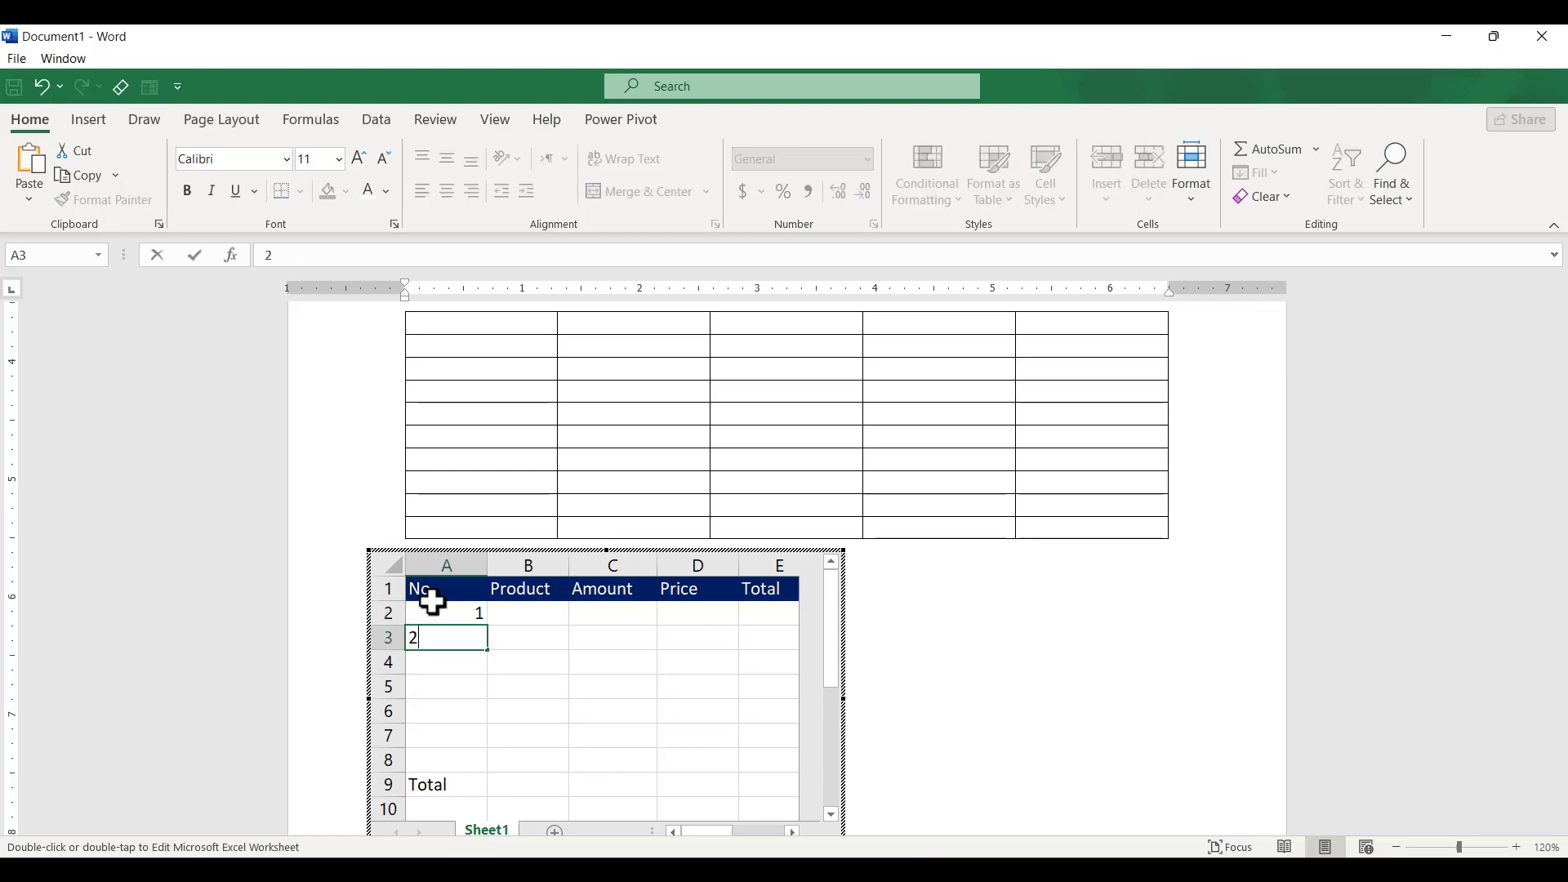
key("Return")
left_click_drag(443, 611, 445, 764)
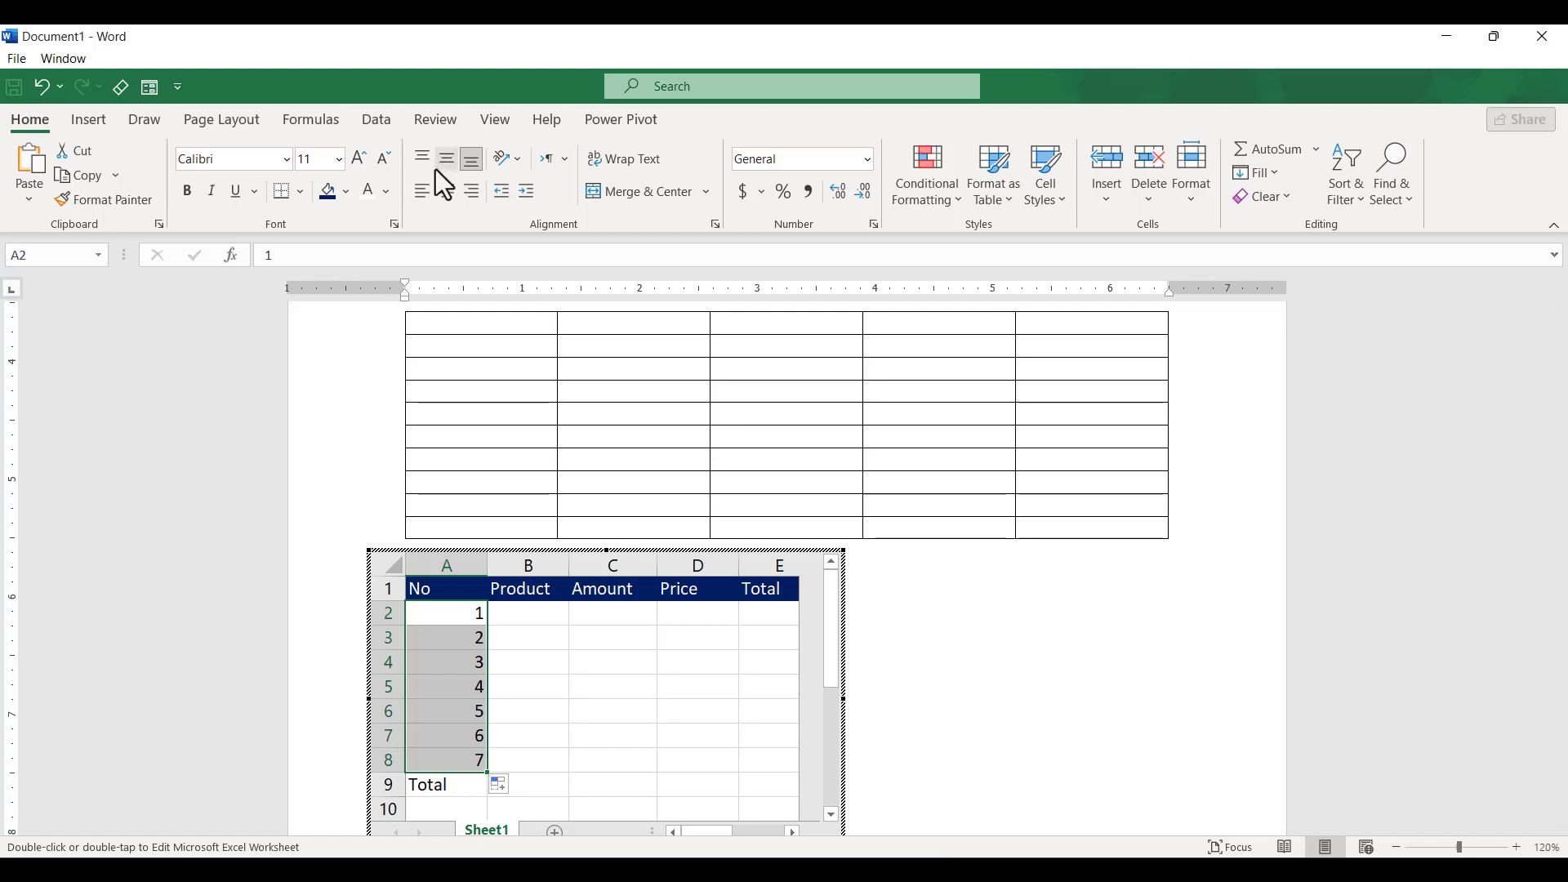
left_click(444, 191)
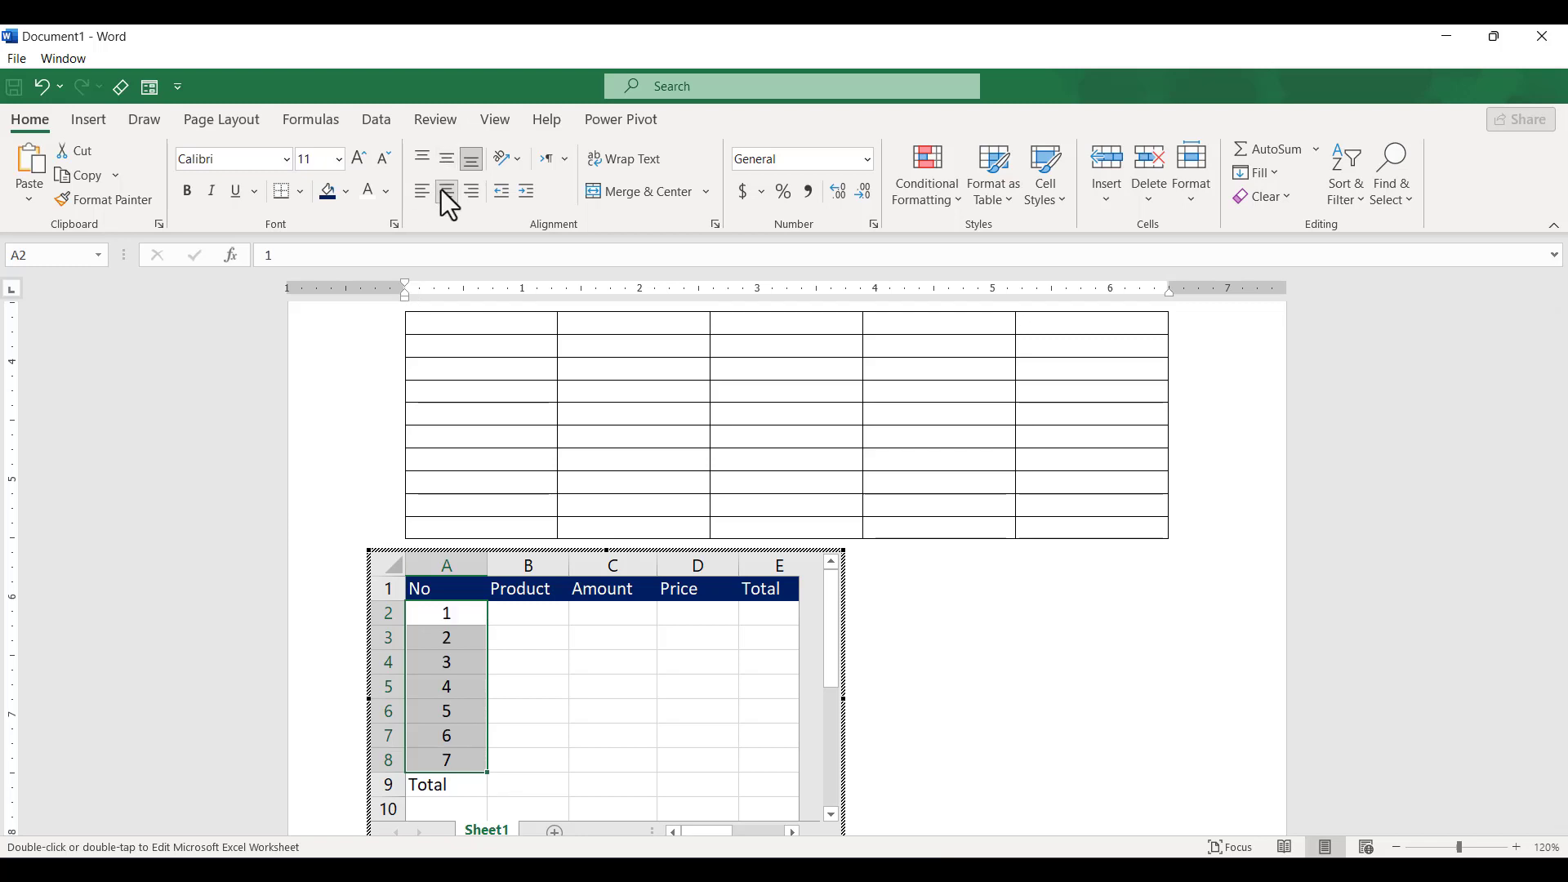
- Enter the products CPU, Computer, IDM, HDMI and USB in cells B2 to B6
left_click(529, 617)
type("CPU")
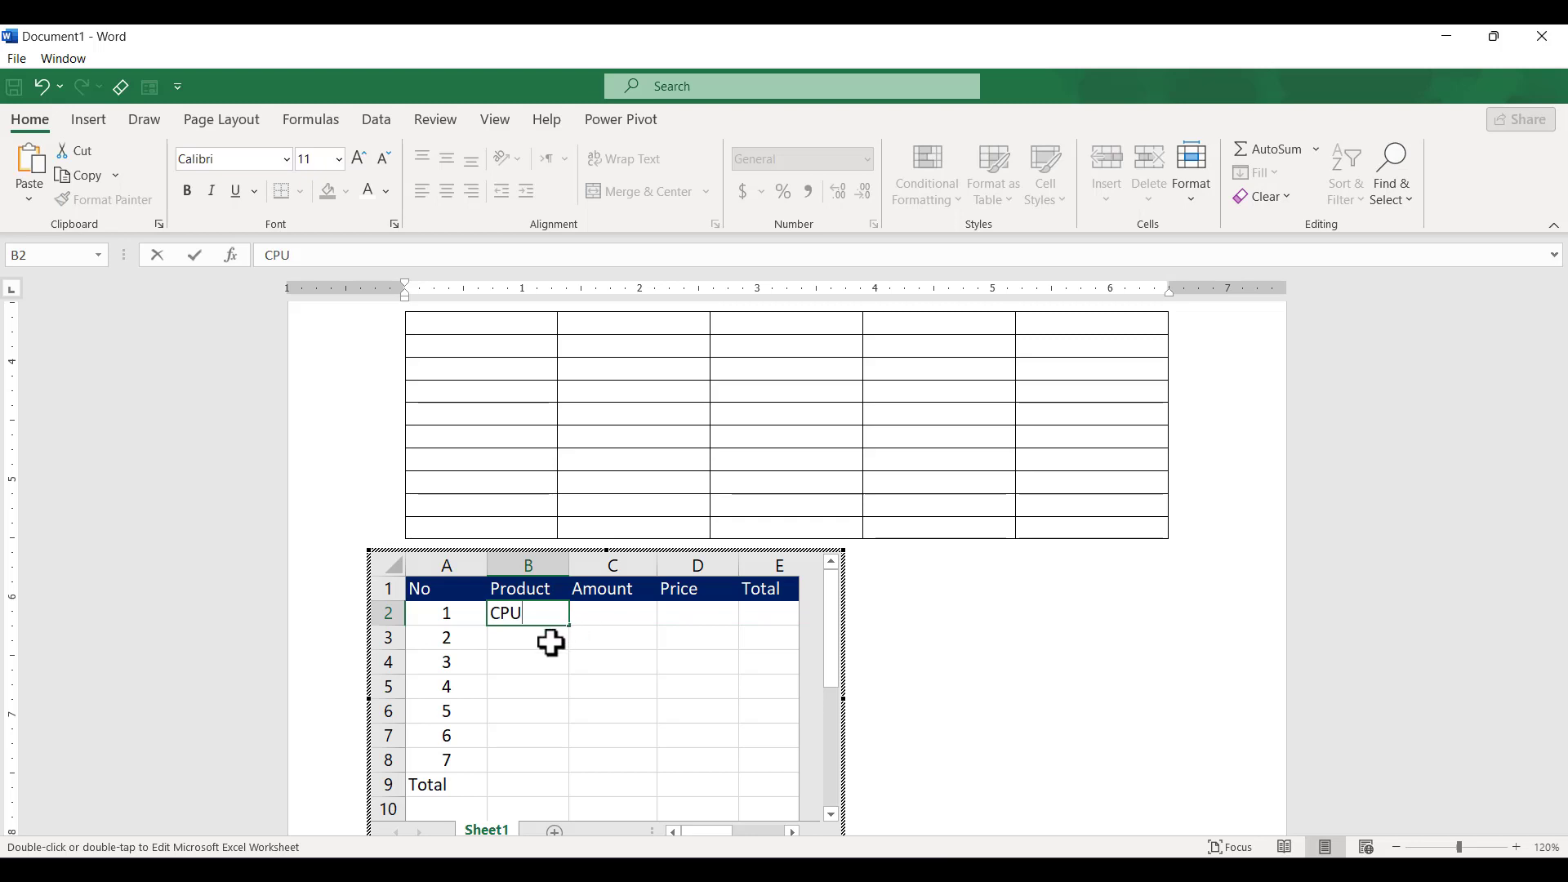
key("Return")
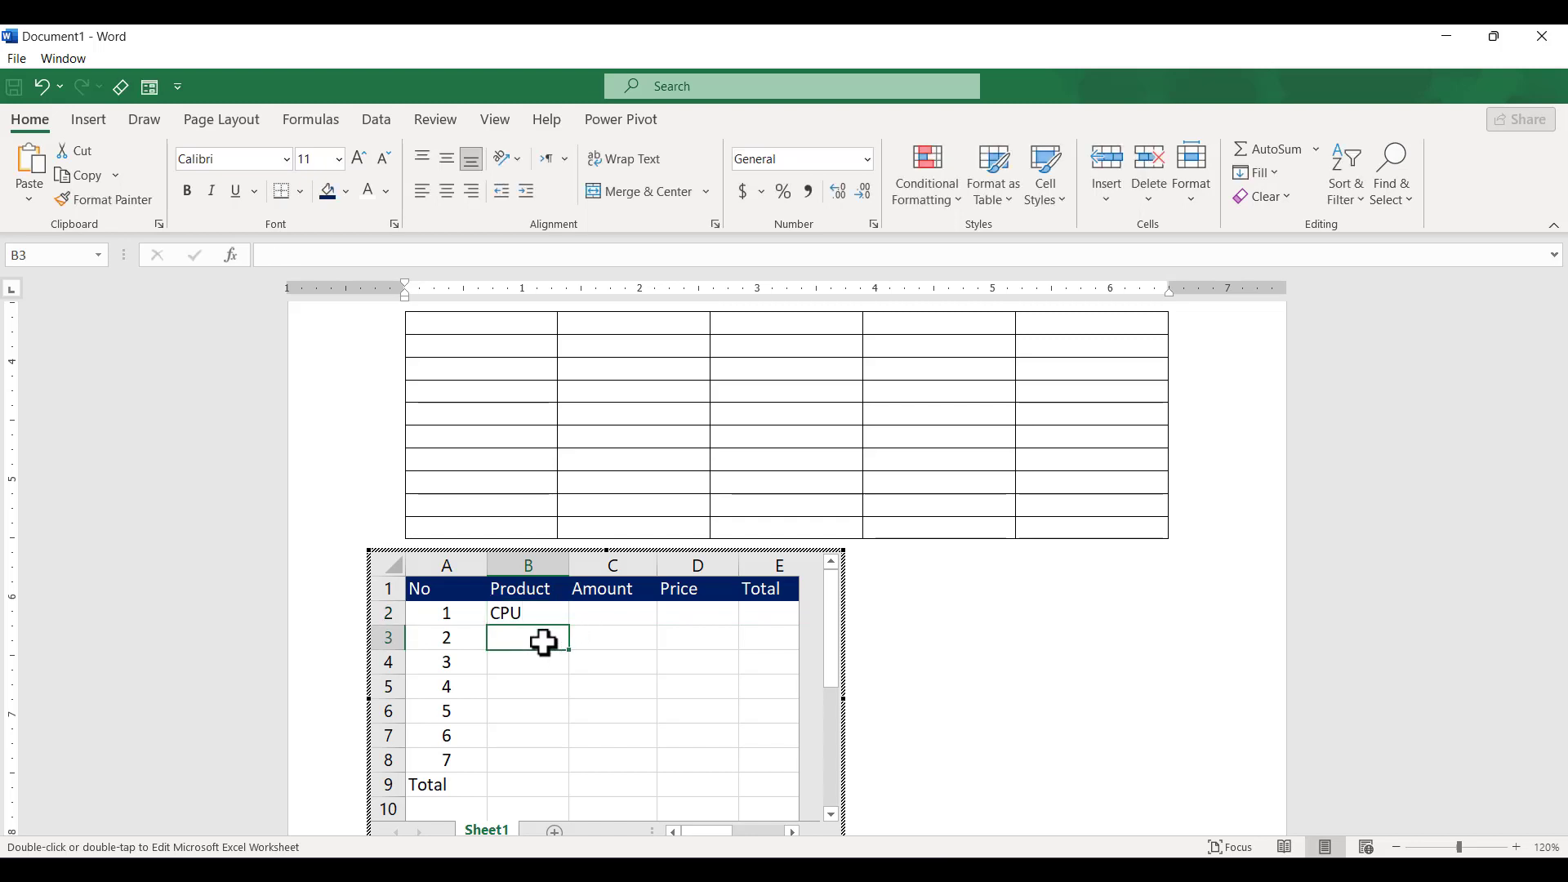
type("Computer")
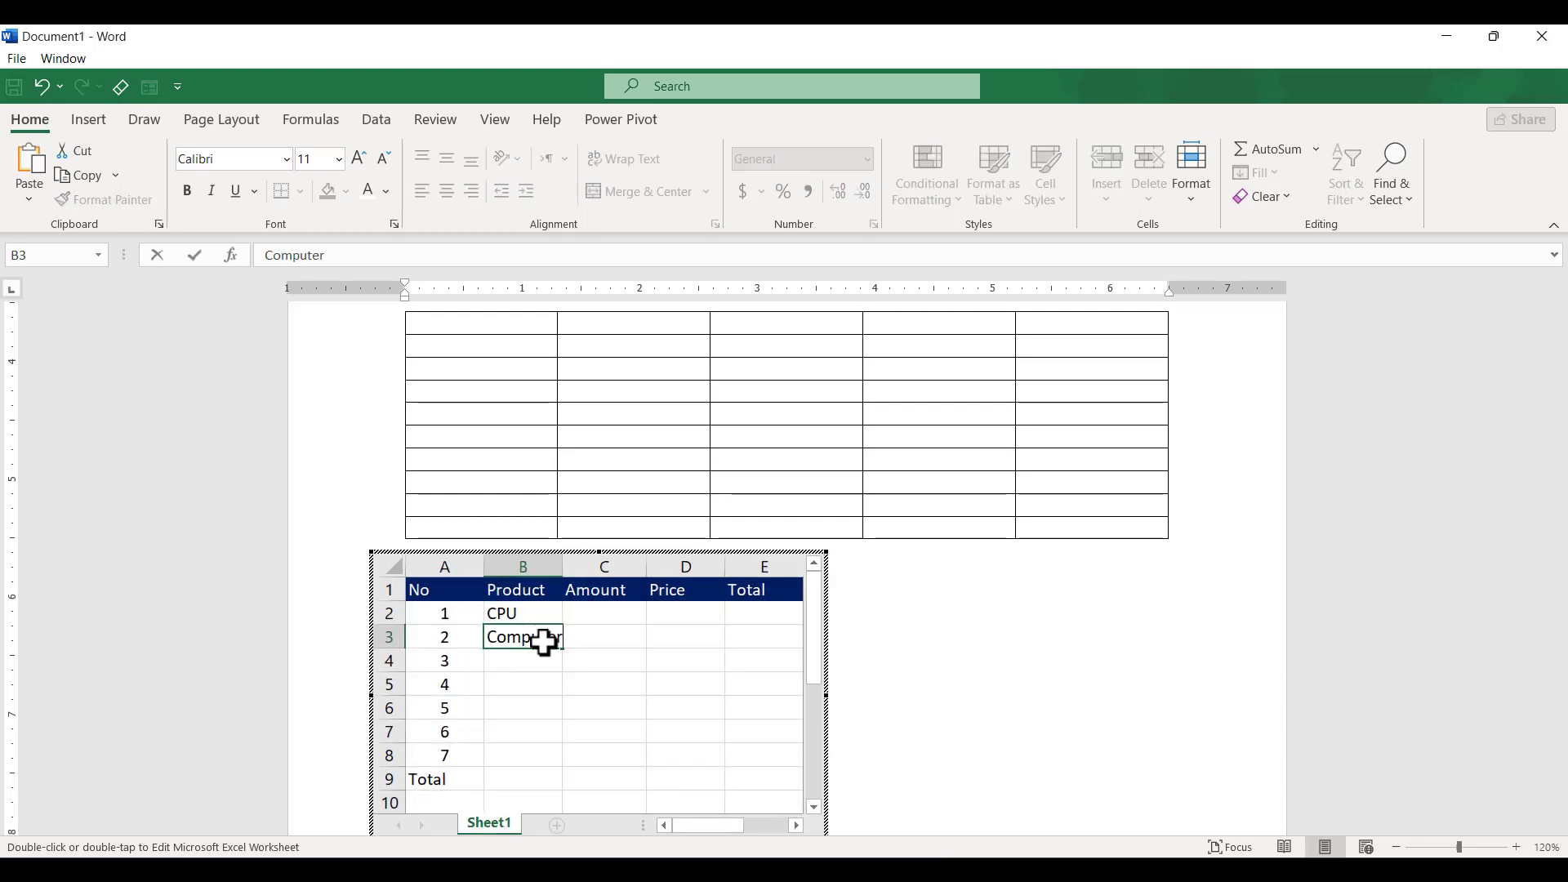
key("Return")
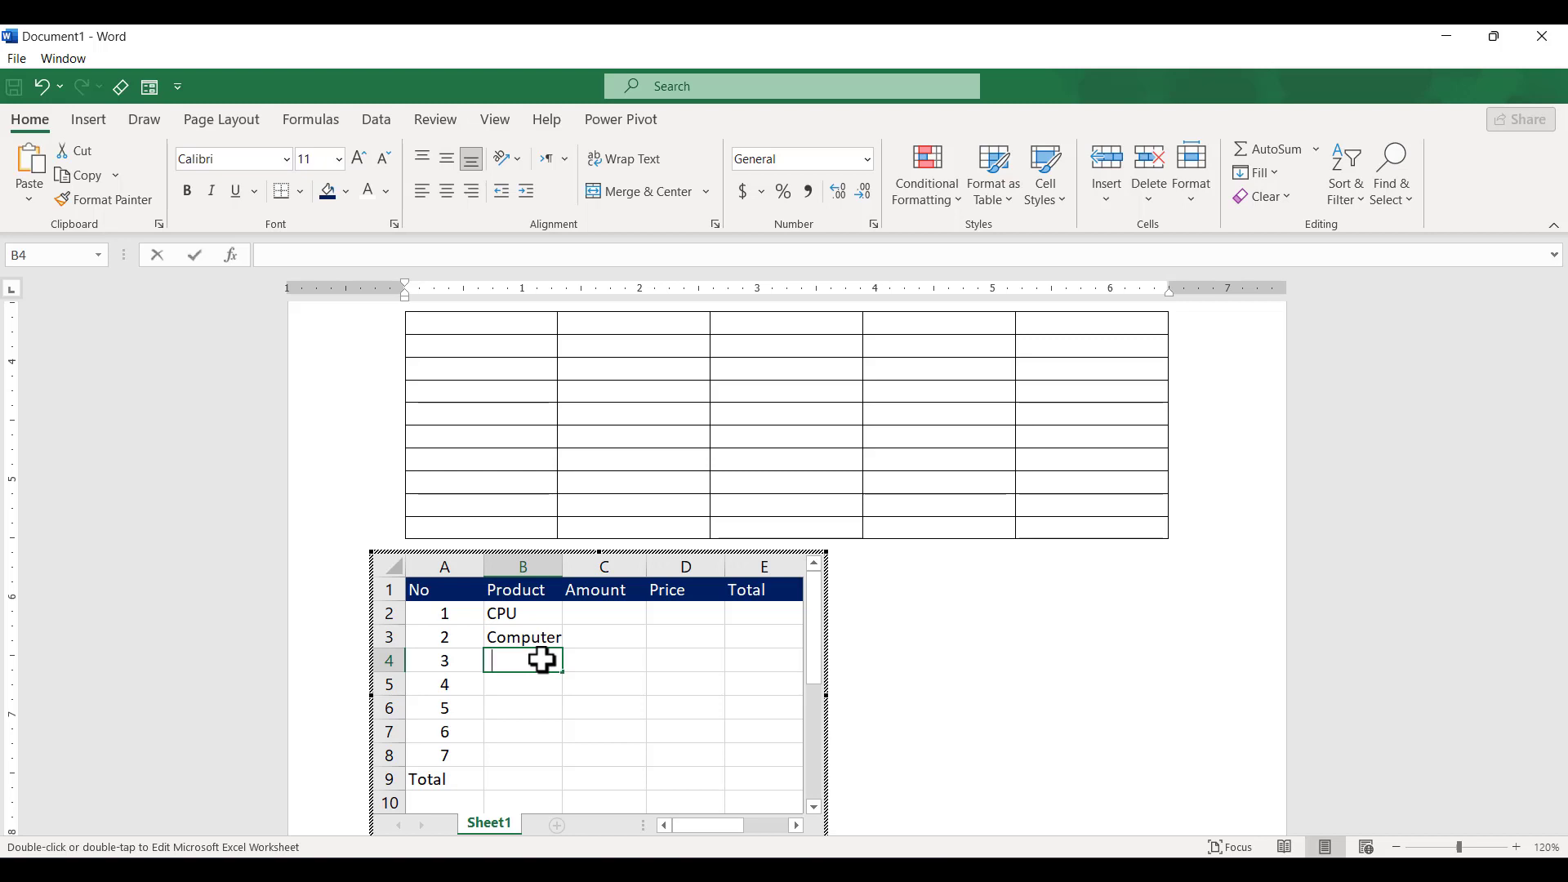
type("IDM")
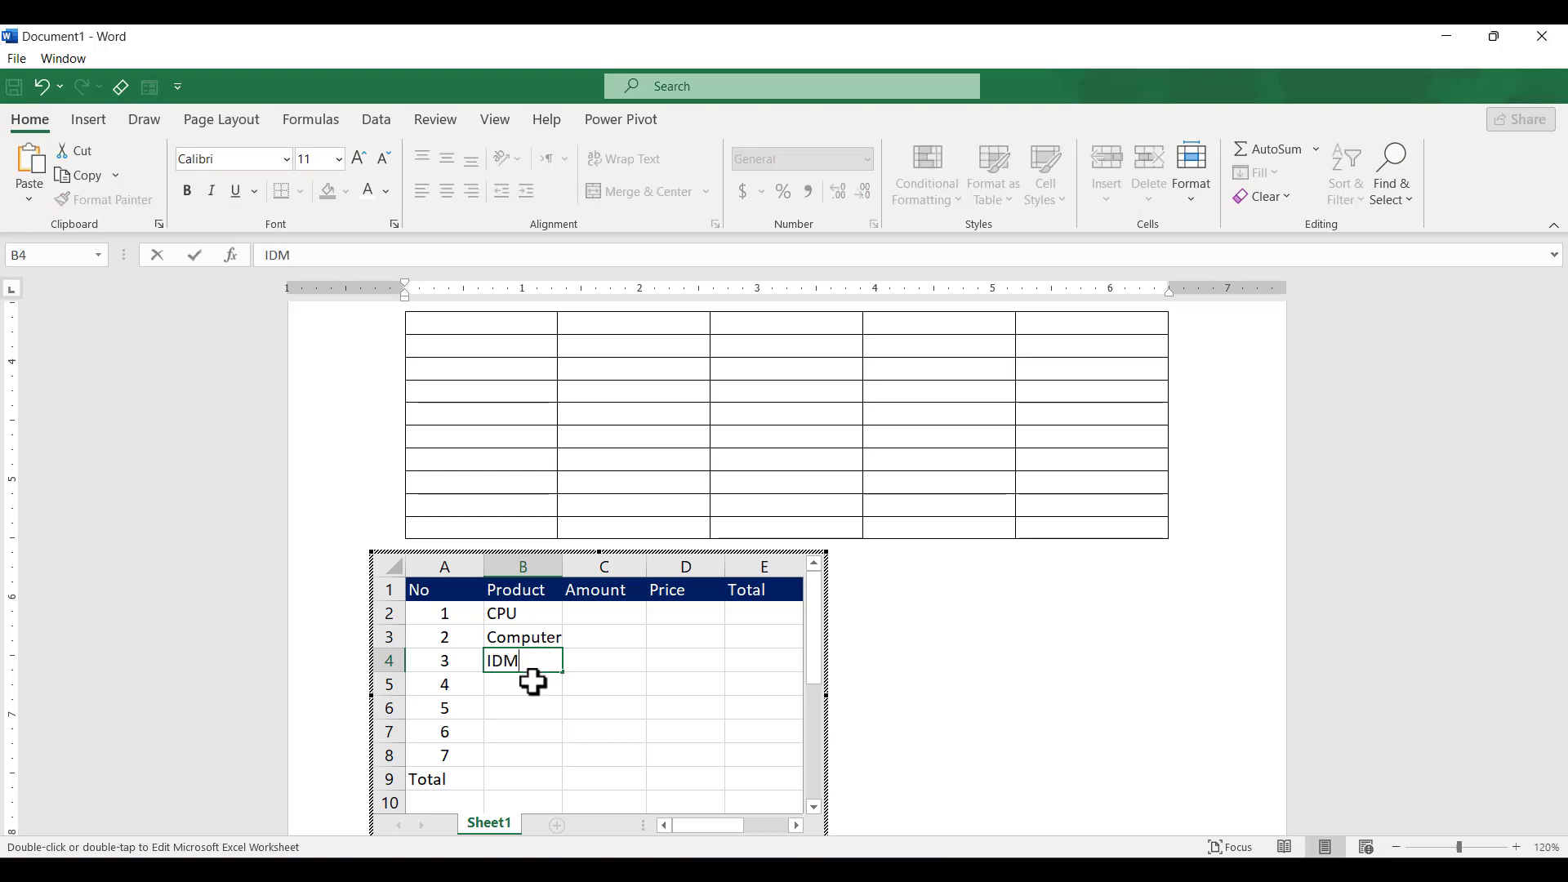
left_click(532, 683)
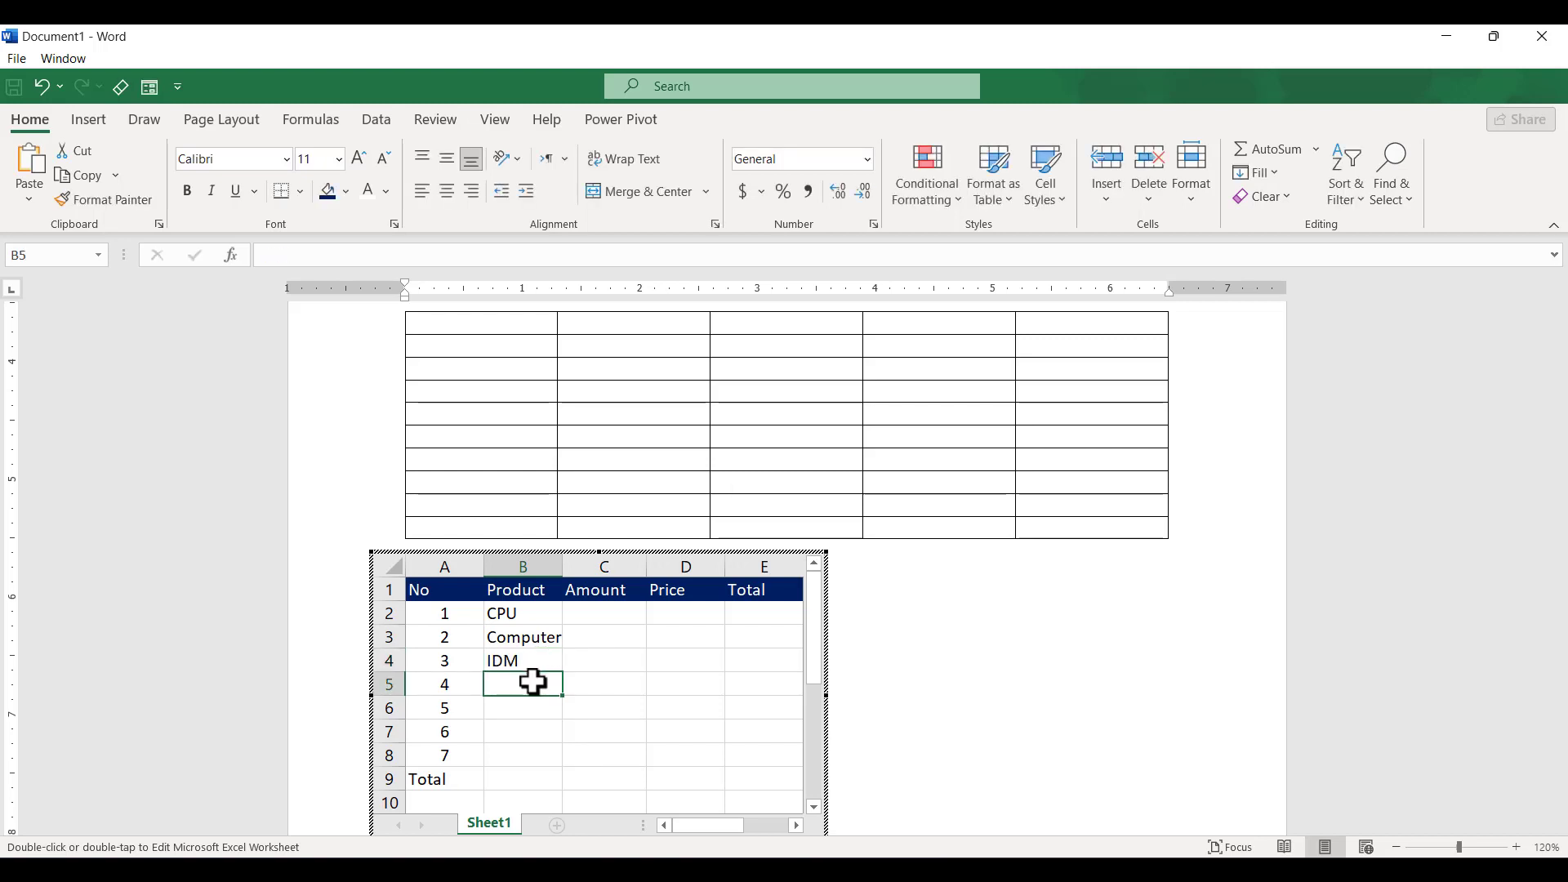
type("HDMI")
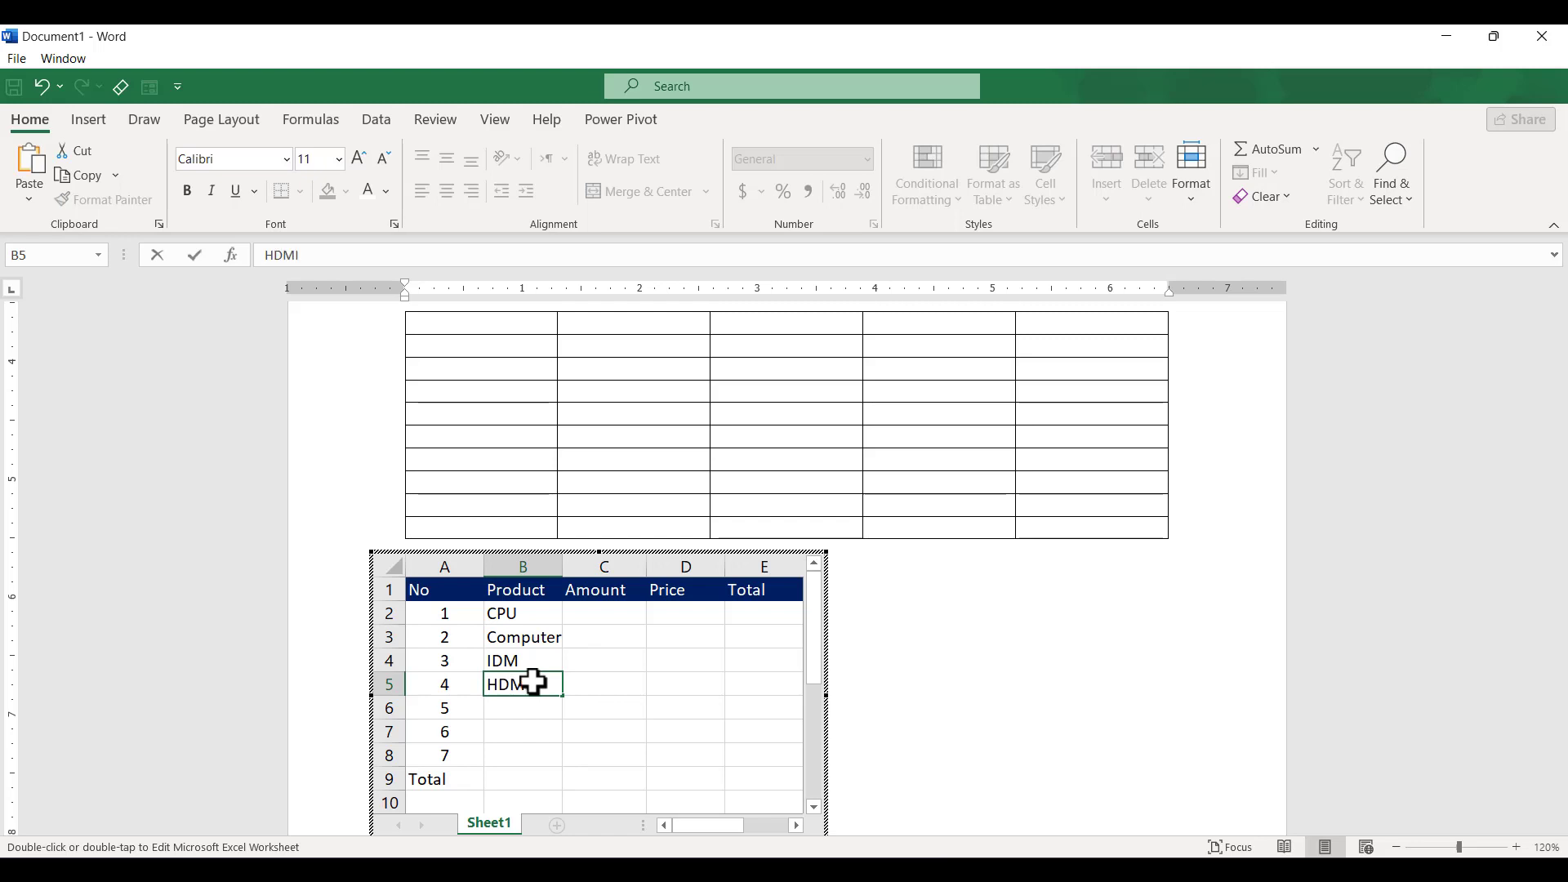
left_click(530, 715)
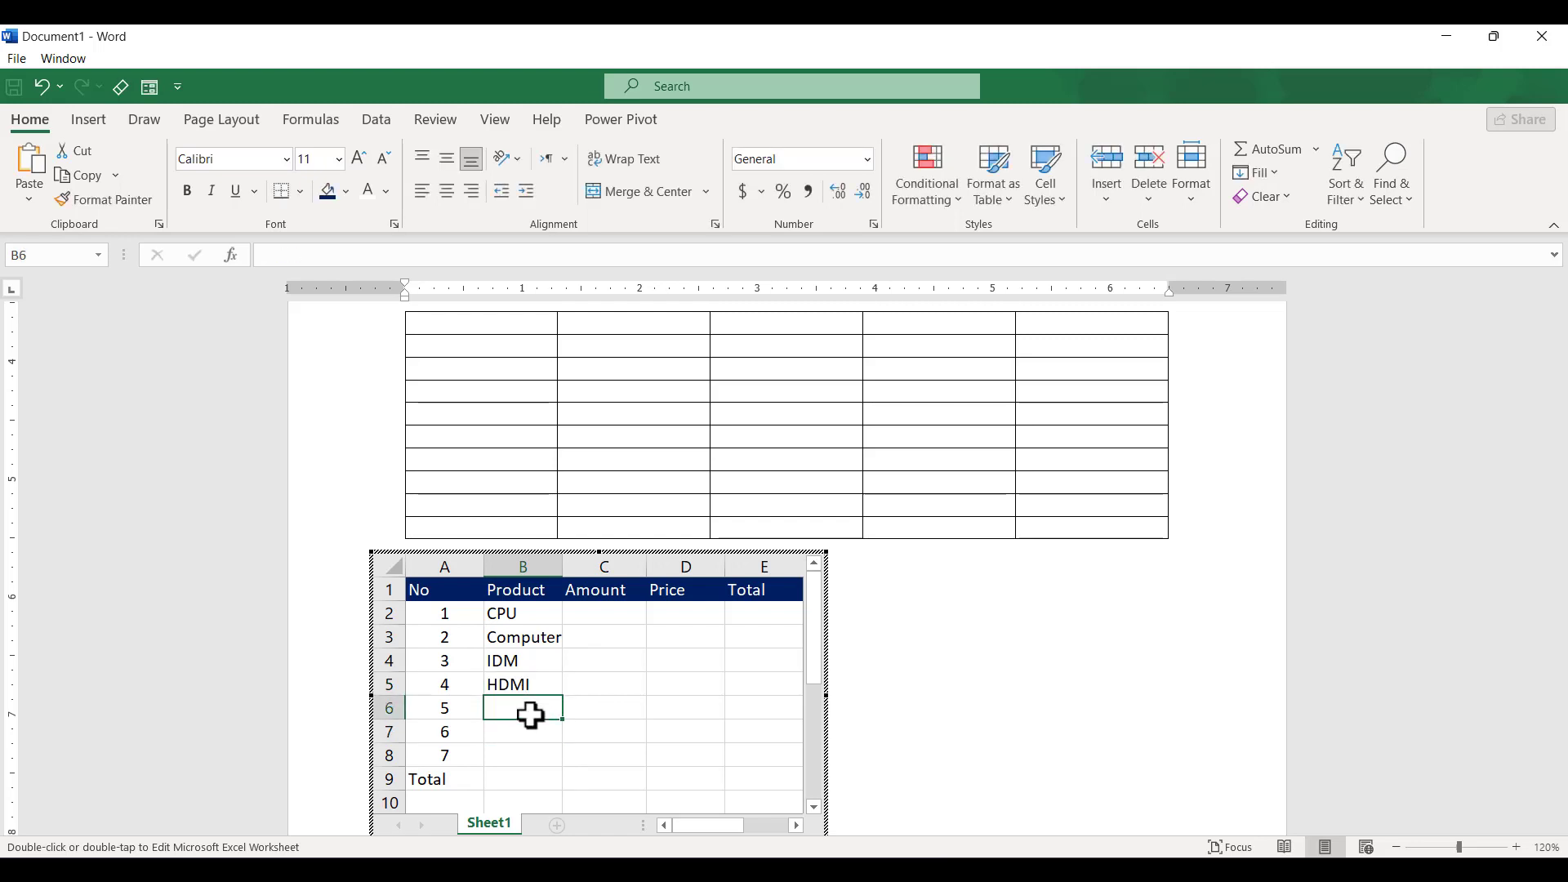
type("USB")
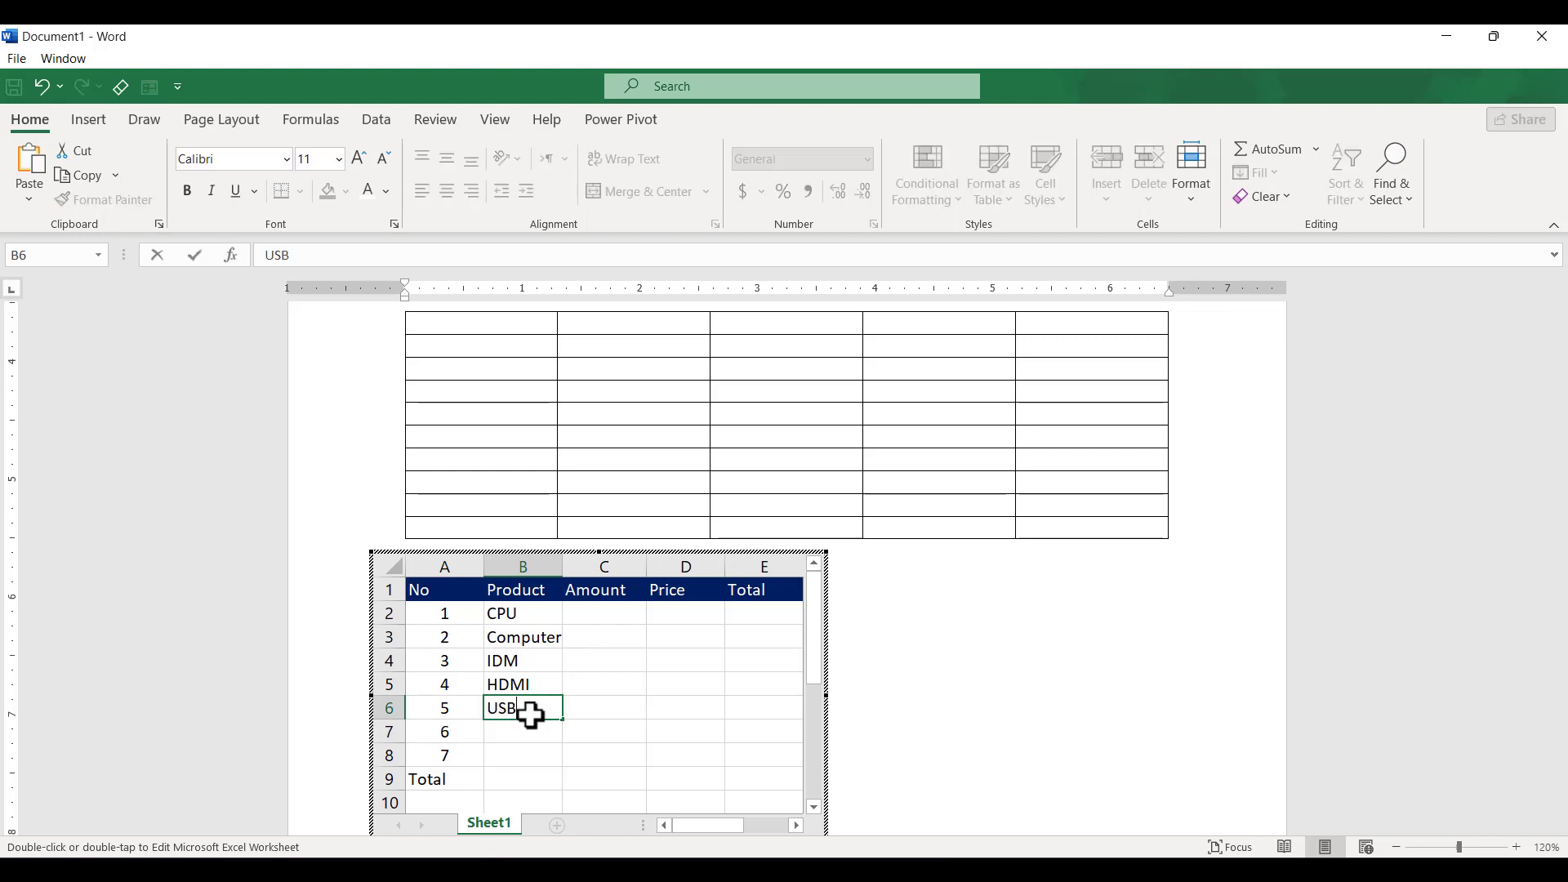
- Enter the amounts 12, 10, 5, 6 and 9 in cells C2 to C6
left_click(598, 617)
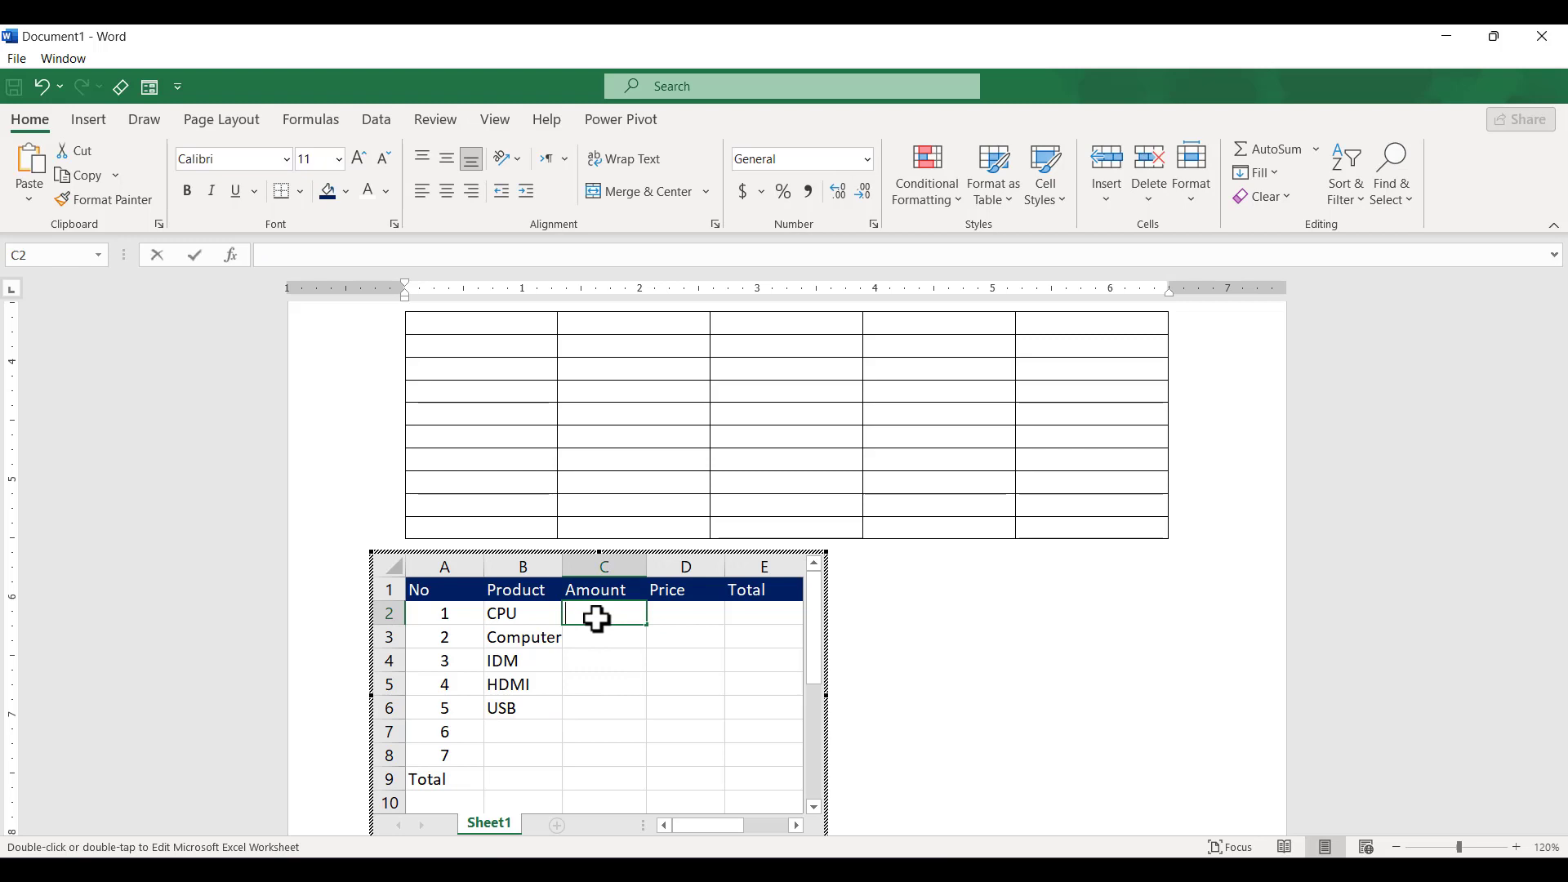
type("12")
key("Return")
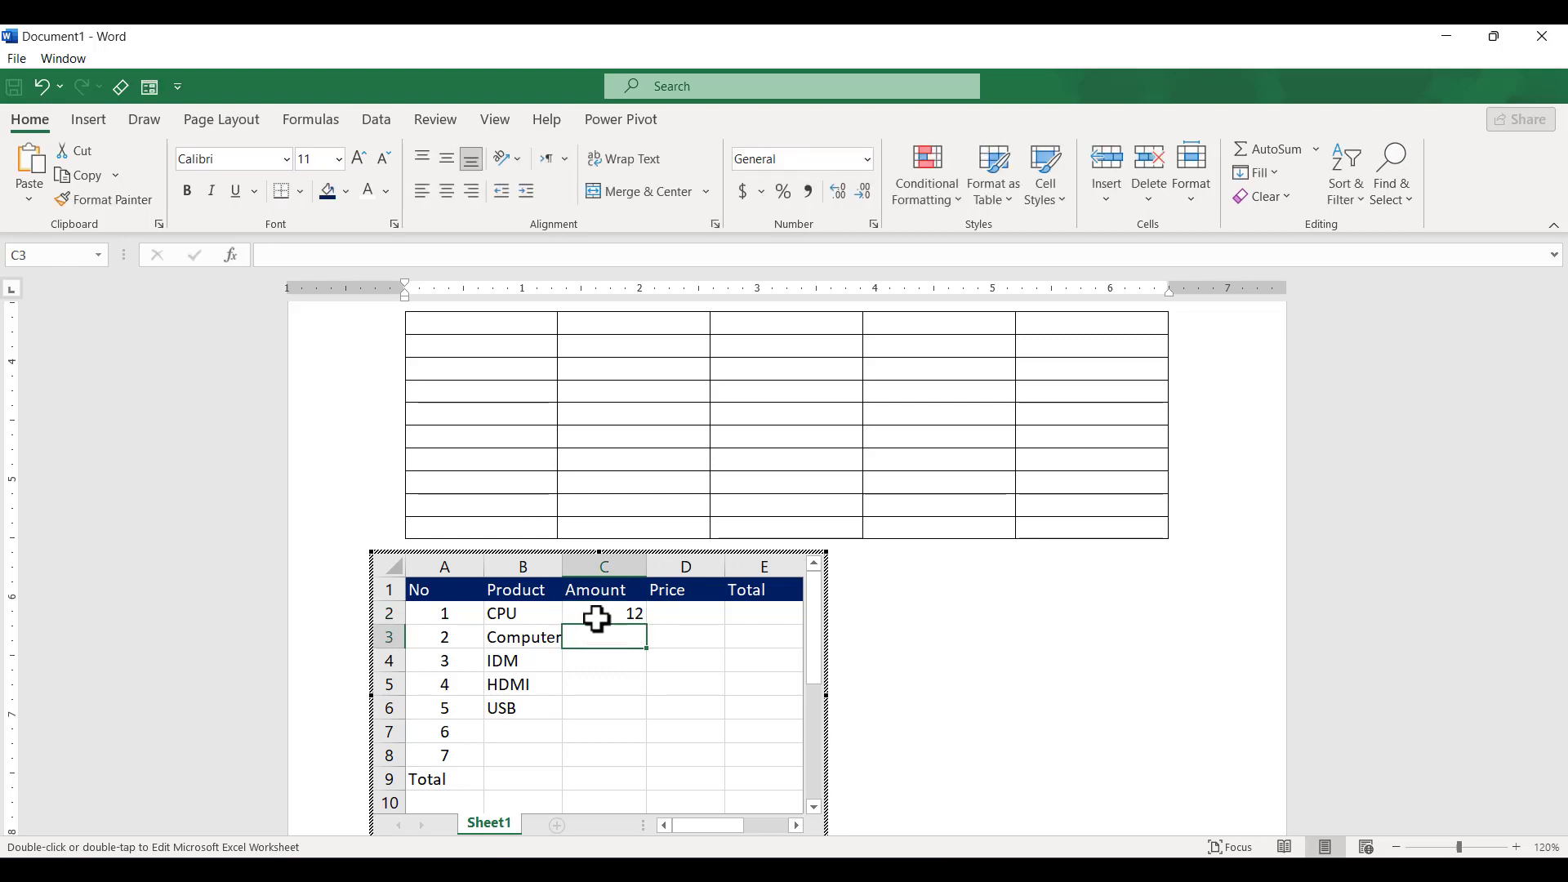
type("10")
key("Return")
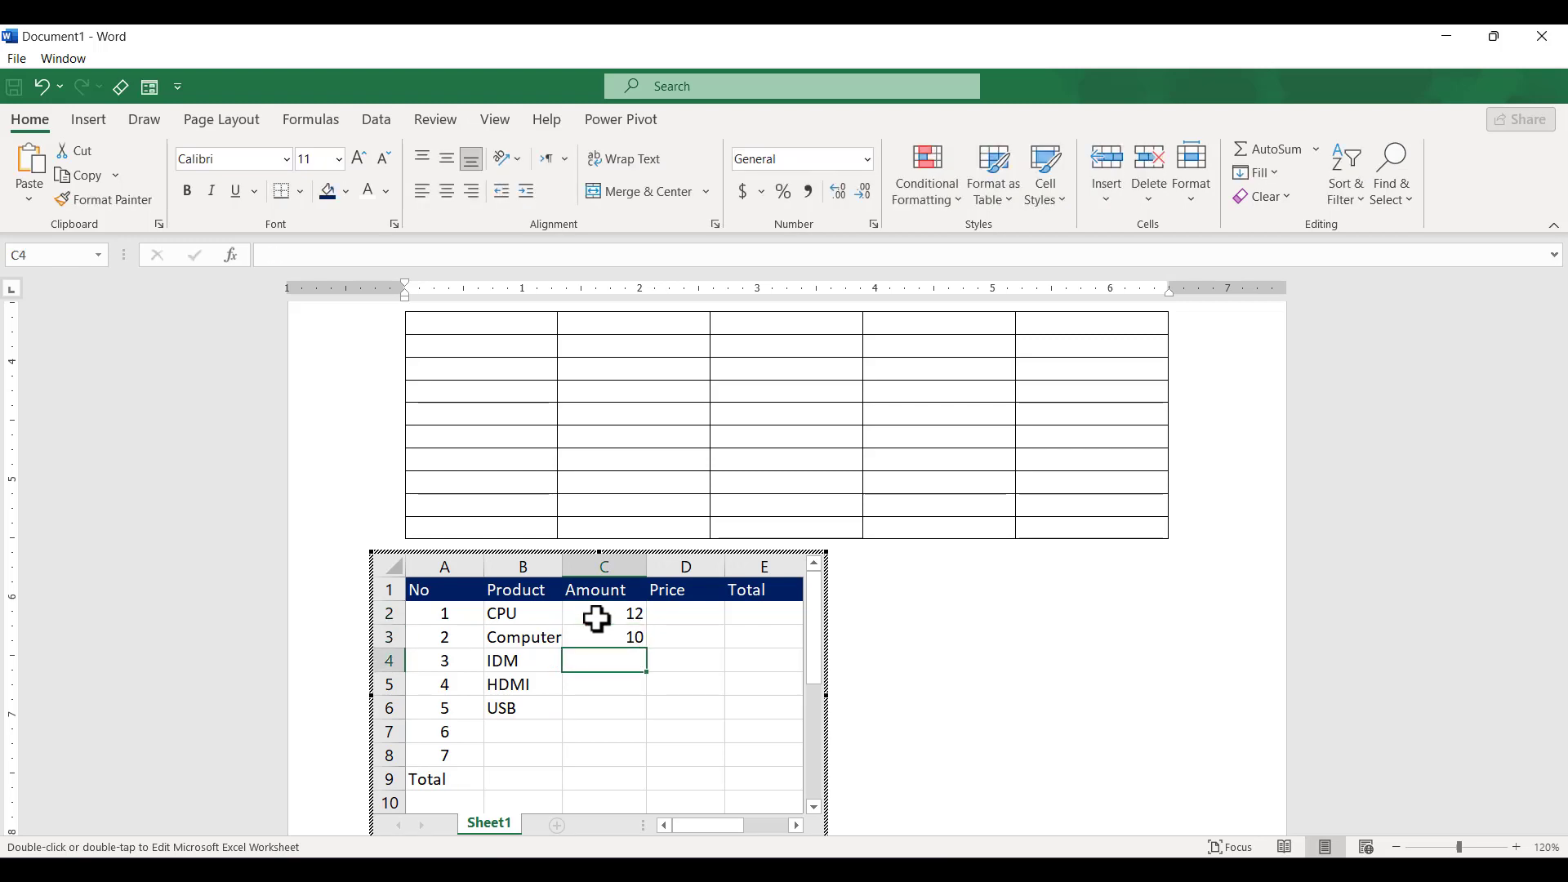
type("5")
key("Return")
type("6")
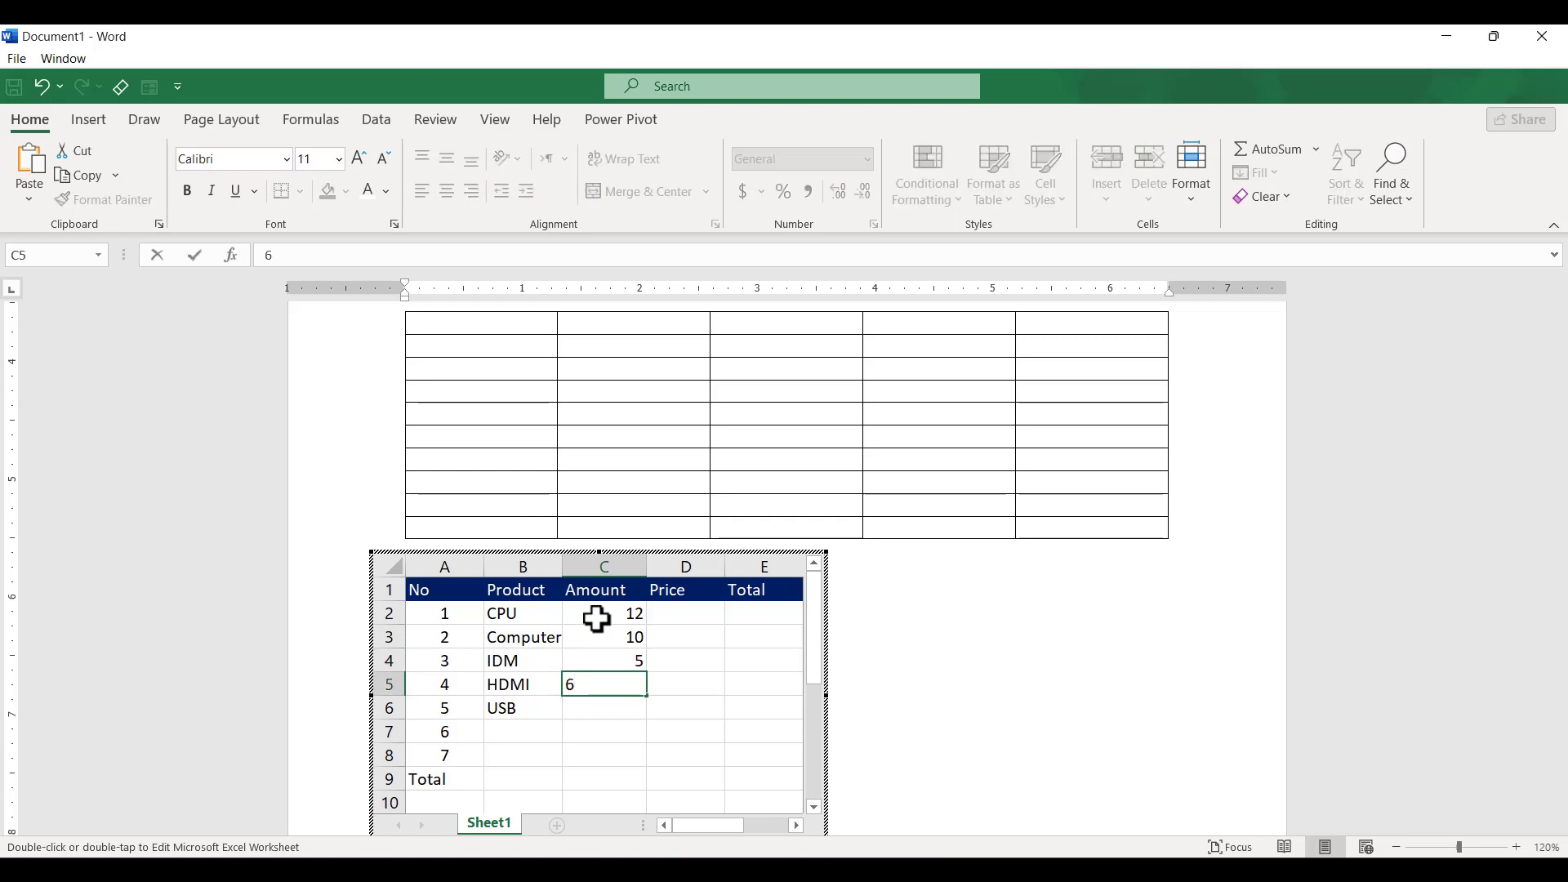
key("Return")
type("9")
key("Tab")
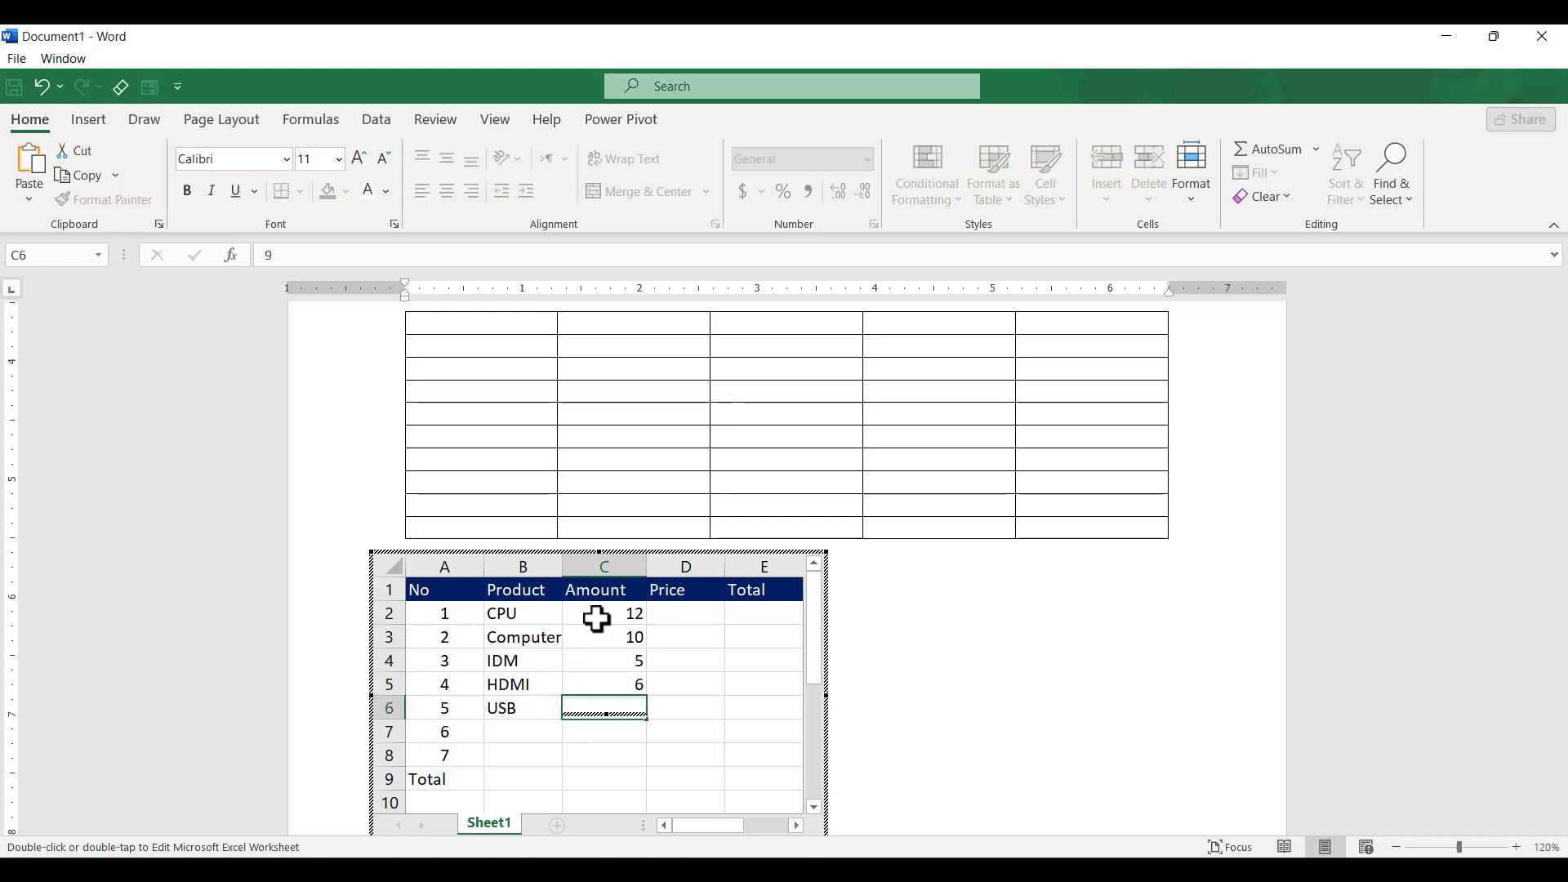
- Enter the prices 12000, 15000, 50, 250 and 460 in cells D2 to D6 of the embedded spreadsheet
key("Up")
key("Up")
key("Up")
key("Up")
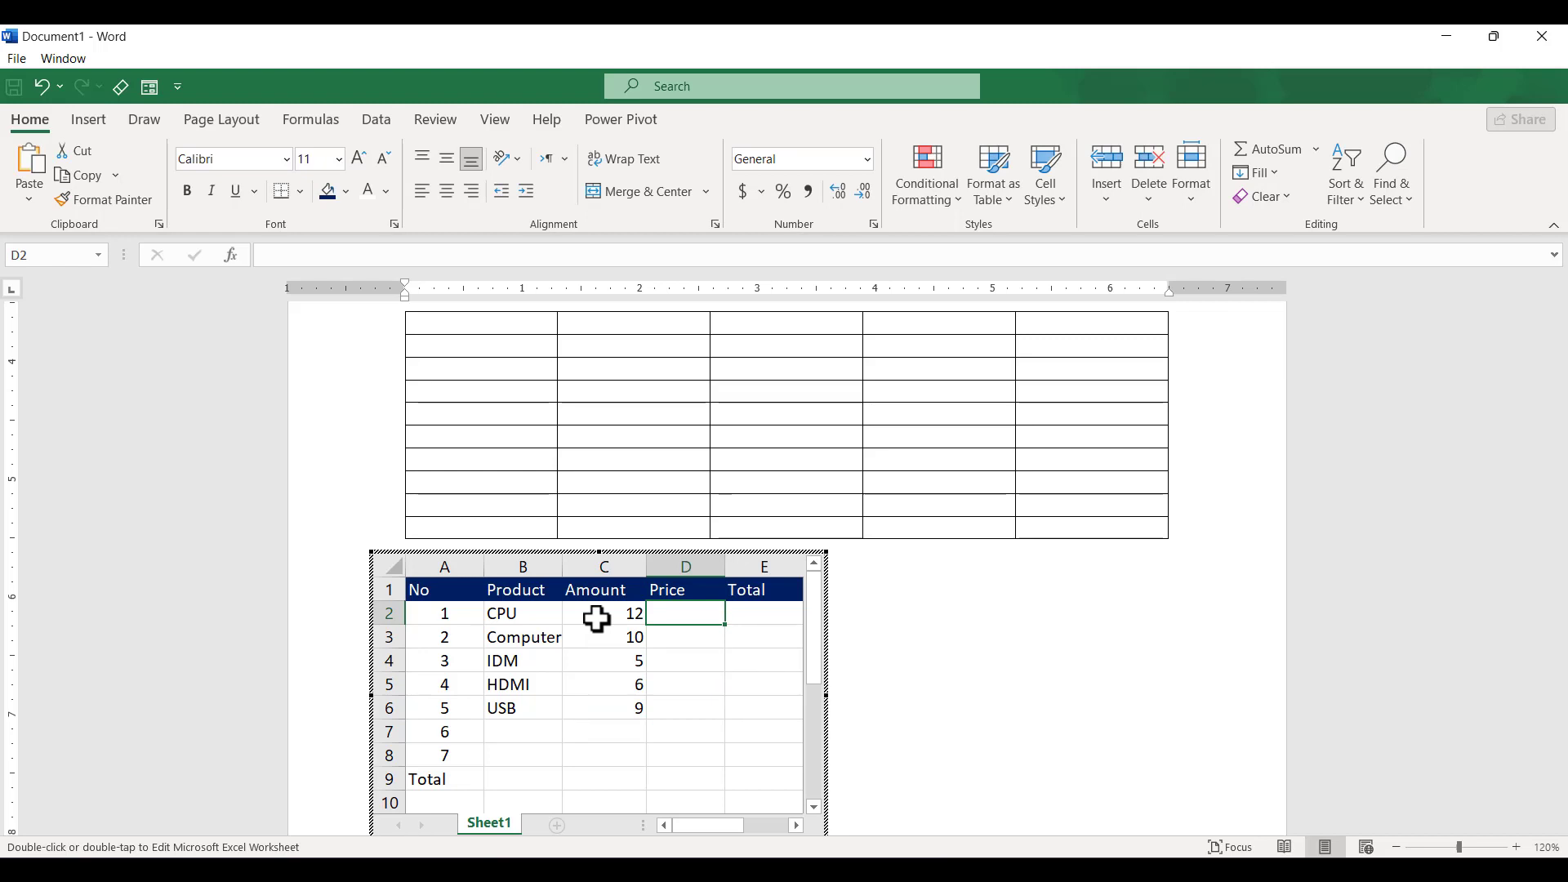
type("12000")
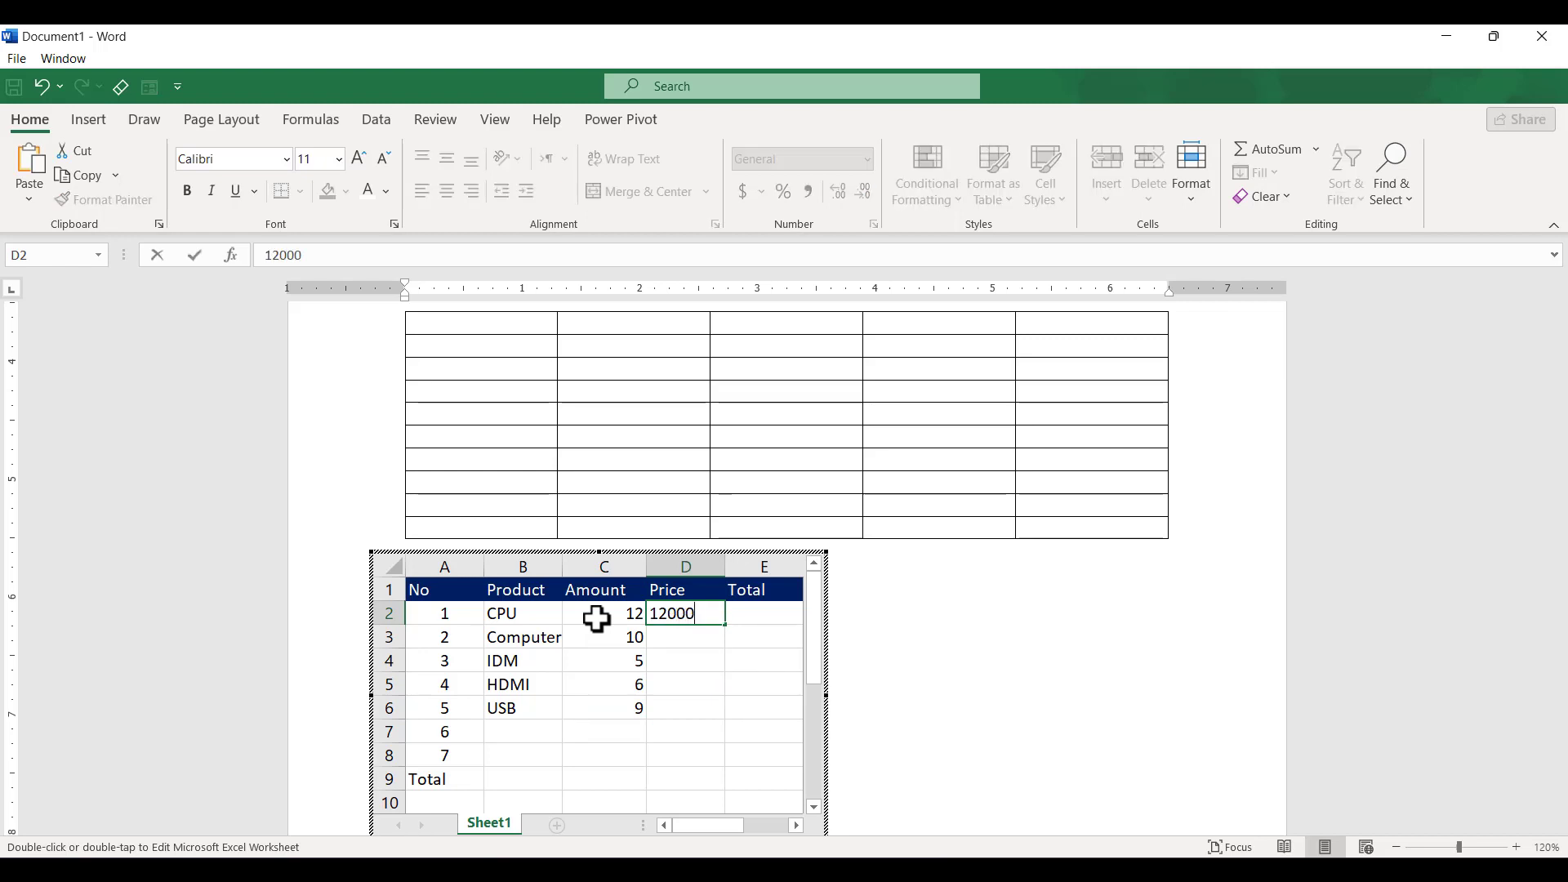
key("Return")
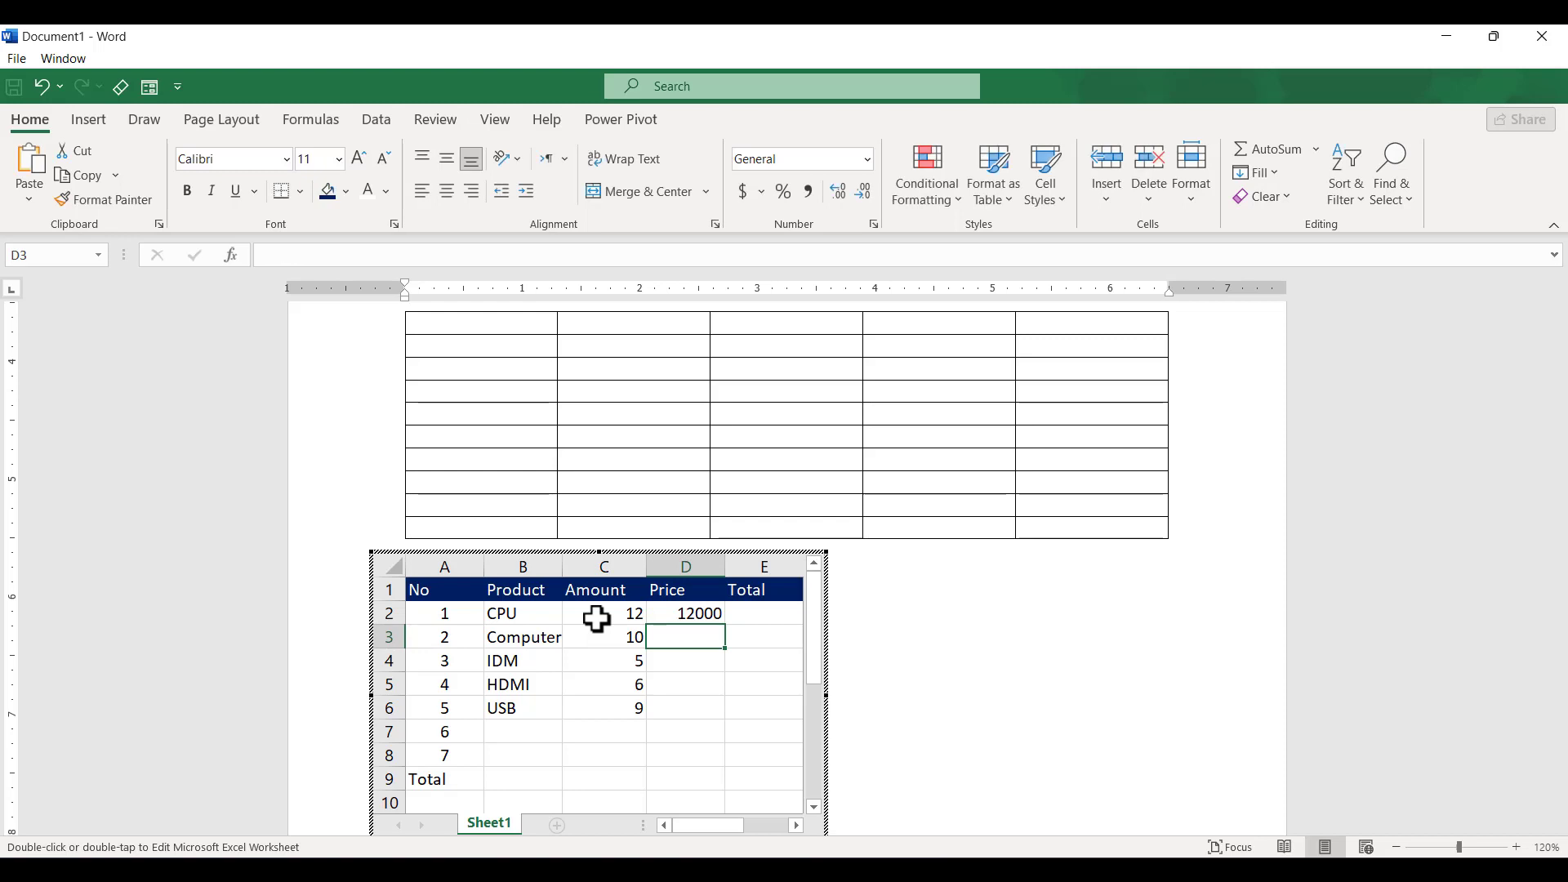
type("15000")
key("Return")
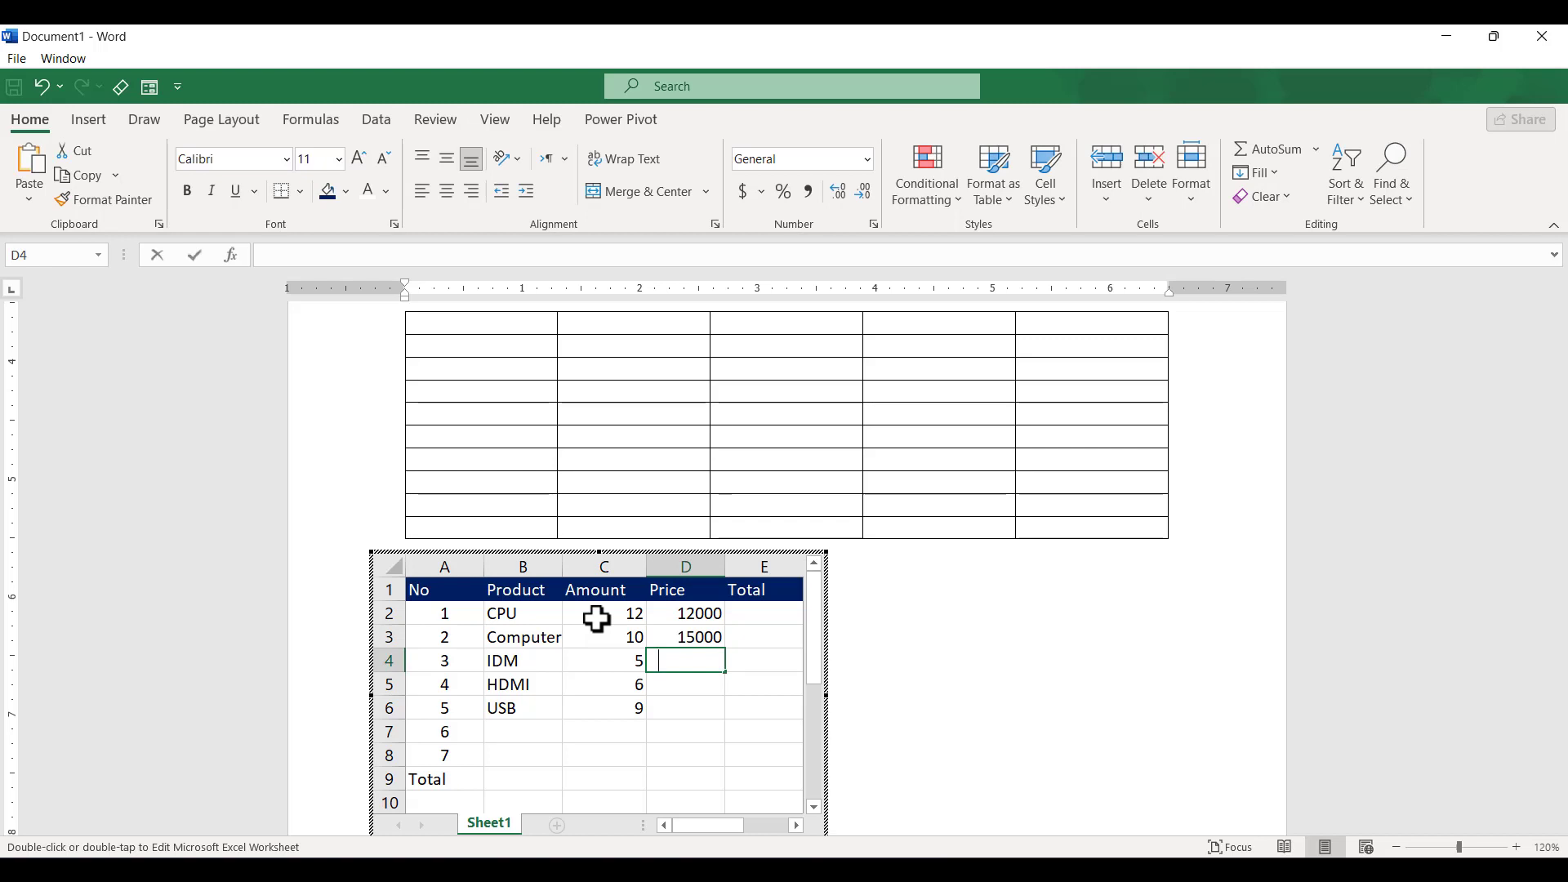
type("50")
key("Return")
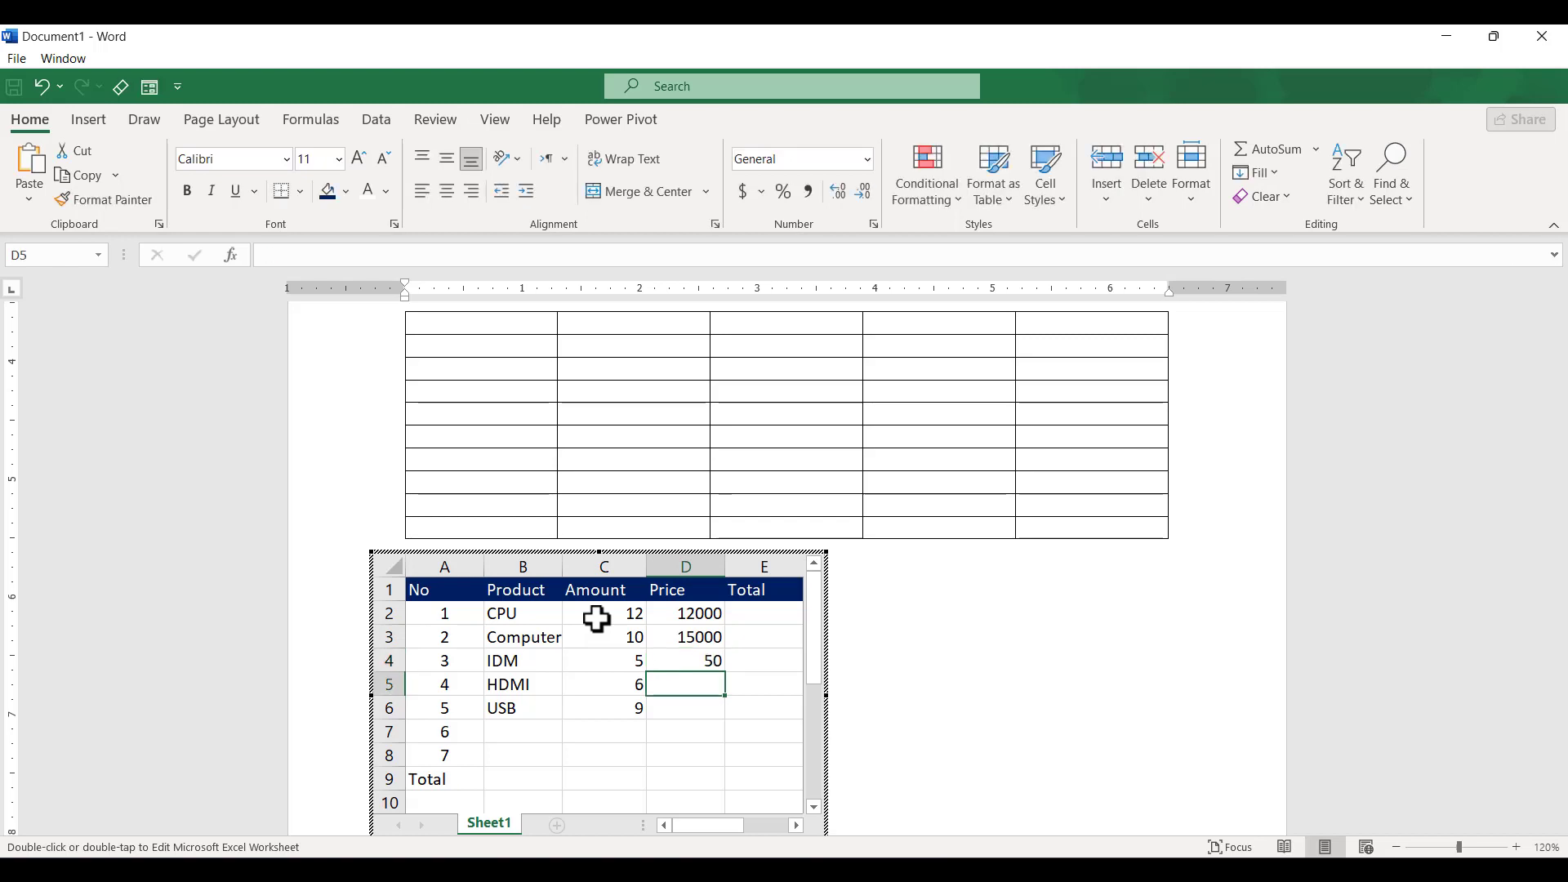
type("2")
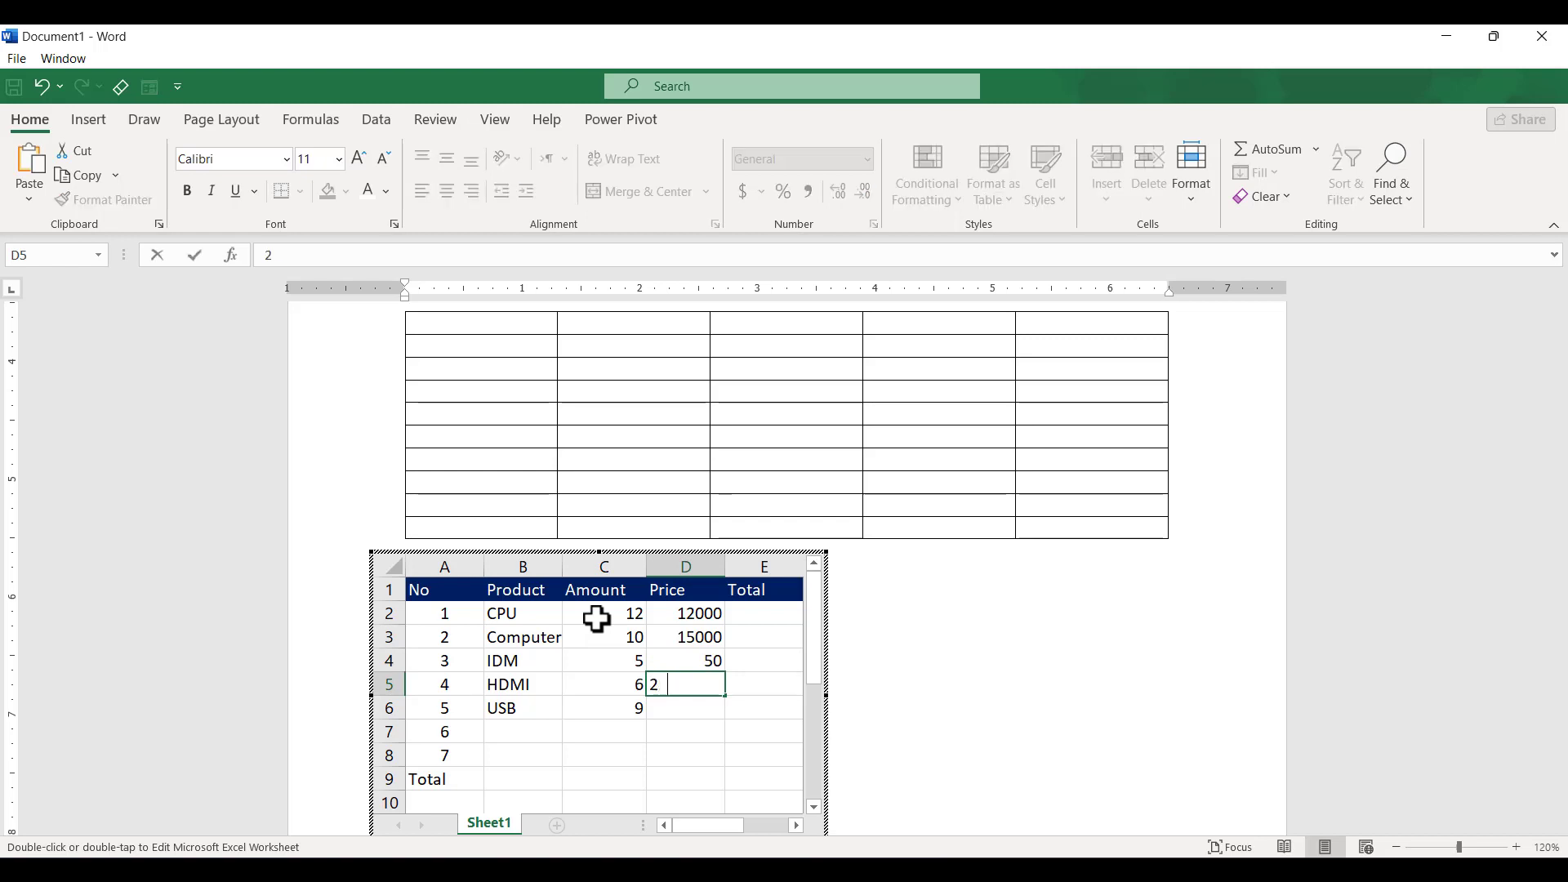
type("50")
key("Return")
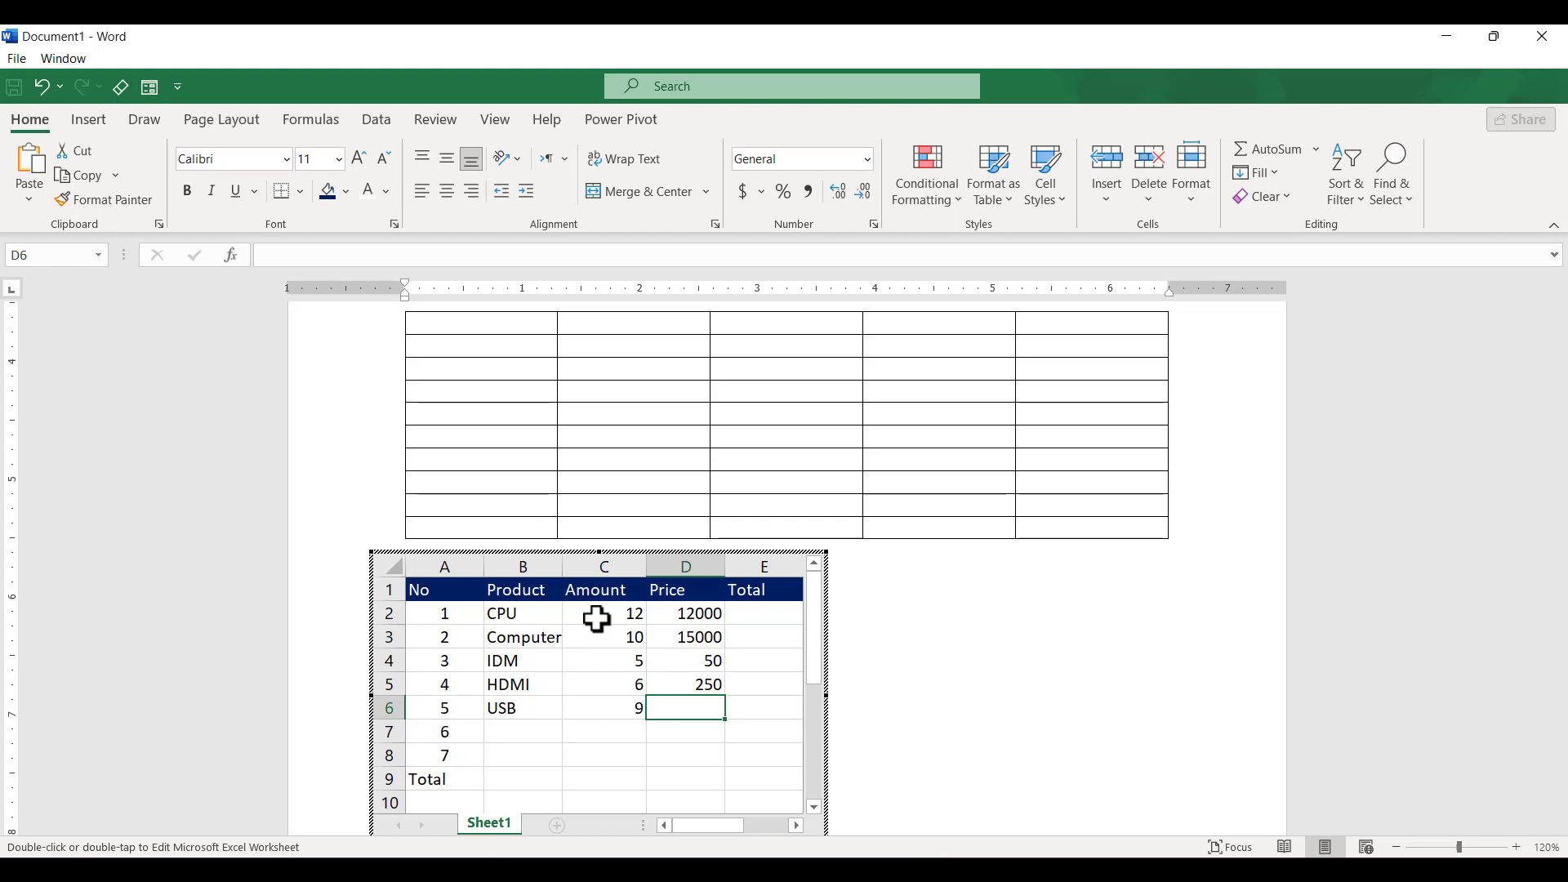
type("4")
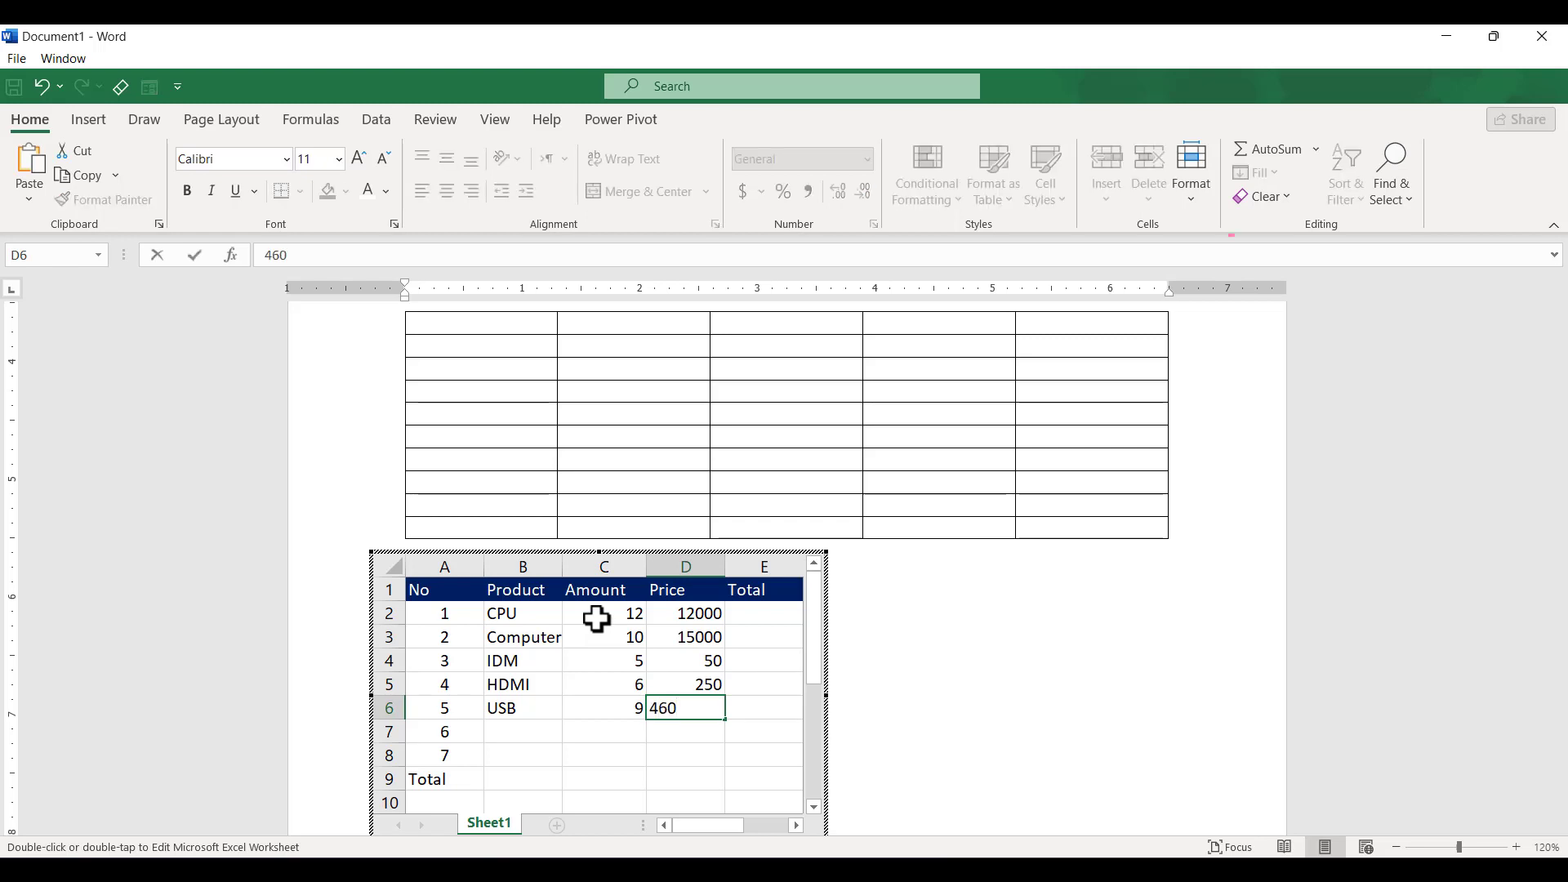
type("60")
key("Tab")
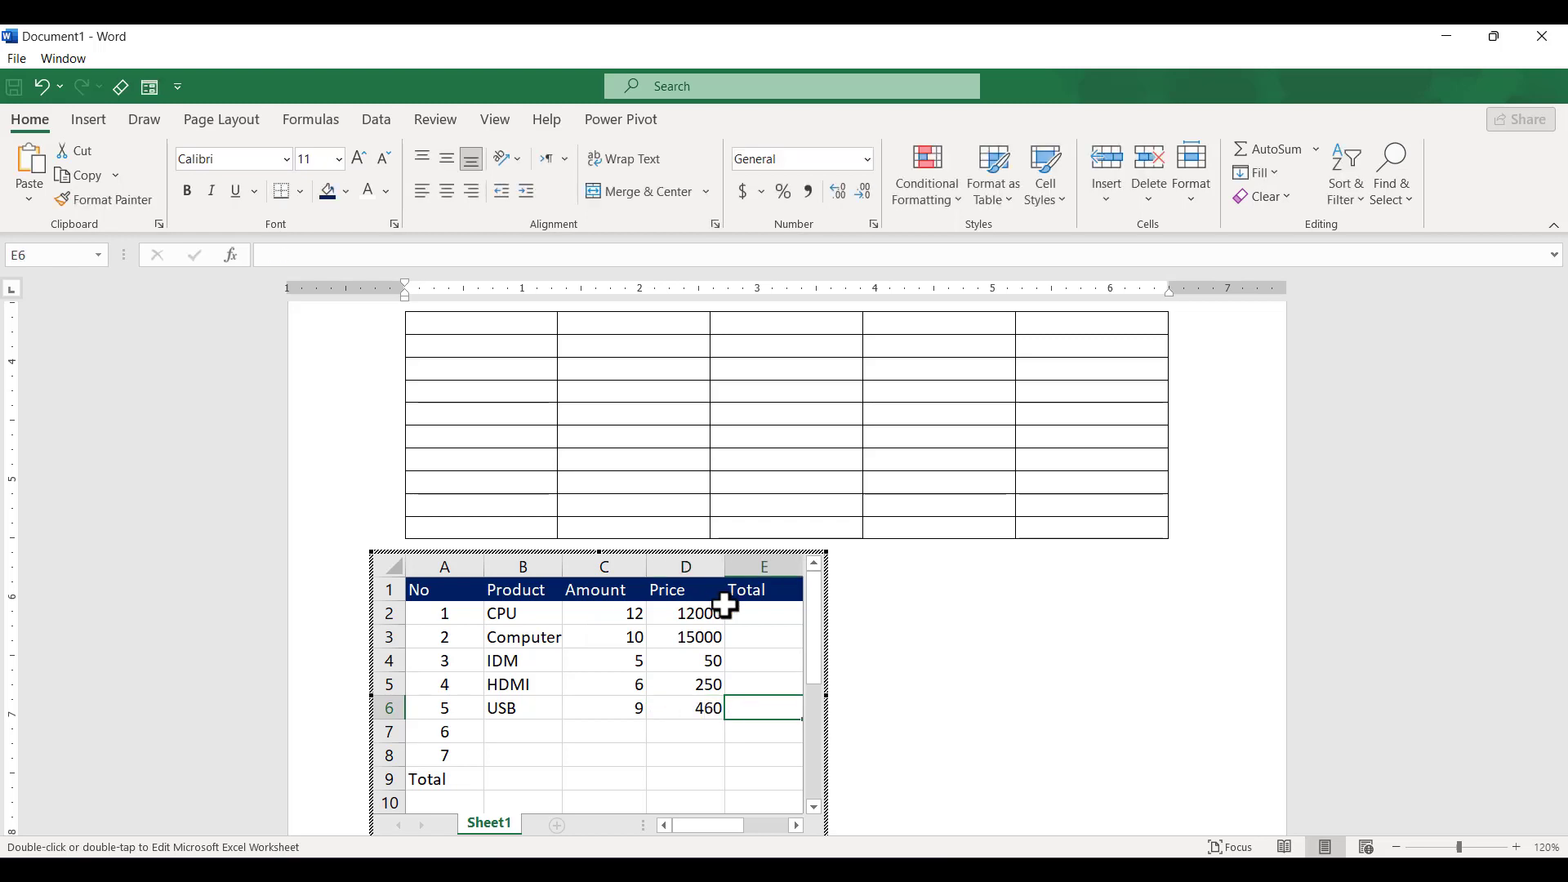
left_click_drag(739, 613, 760, 686)
left_click(1095, 679)
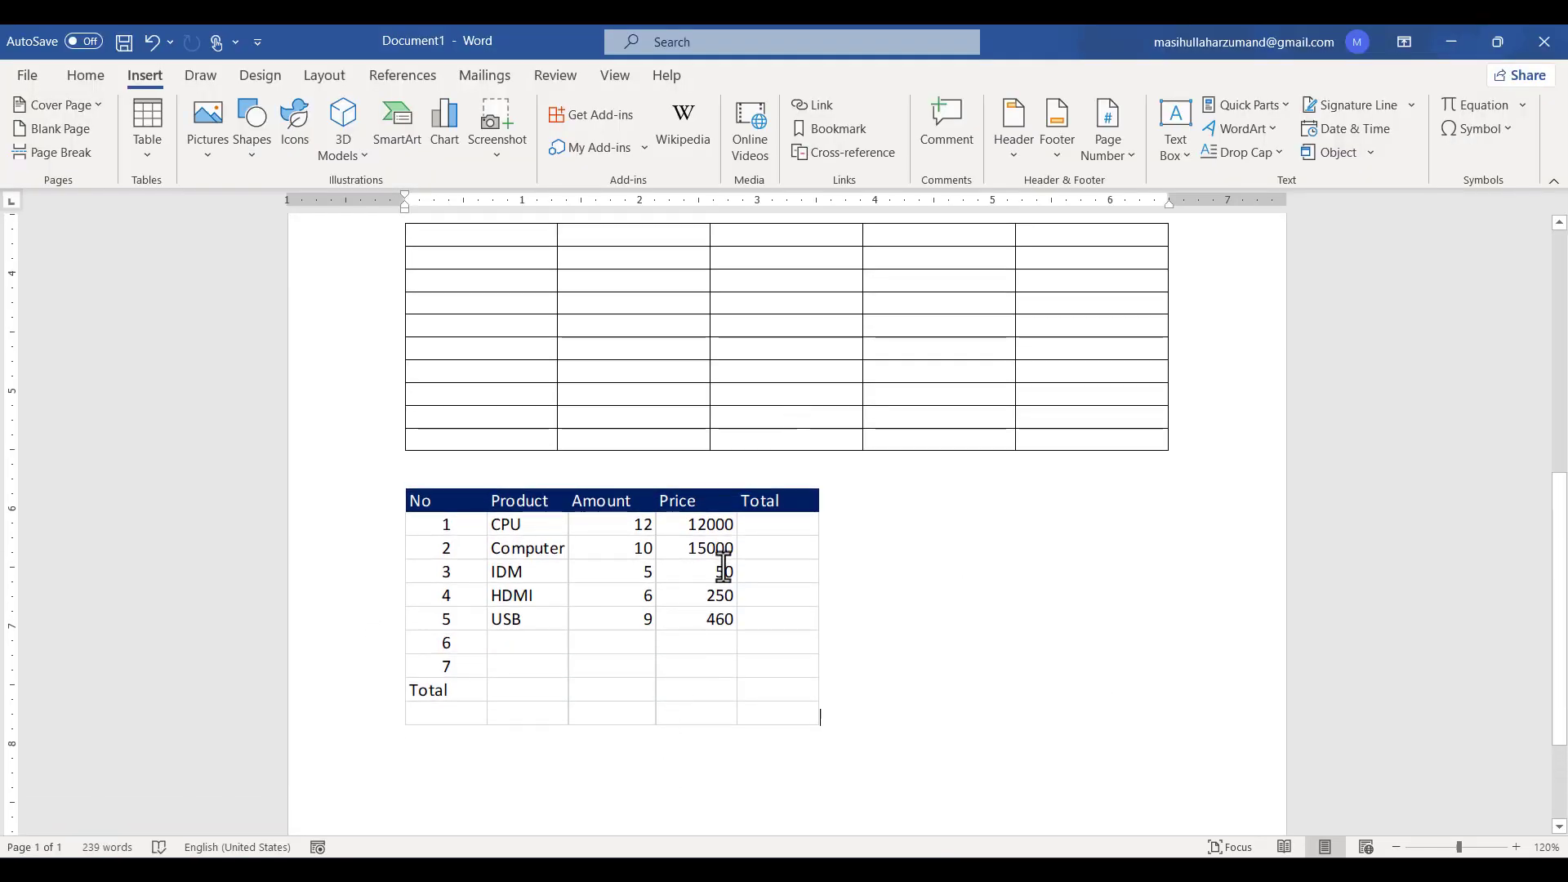
left_click(452, 691)
double_click(452, 690)
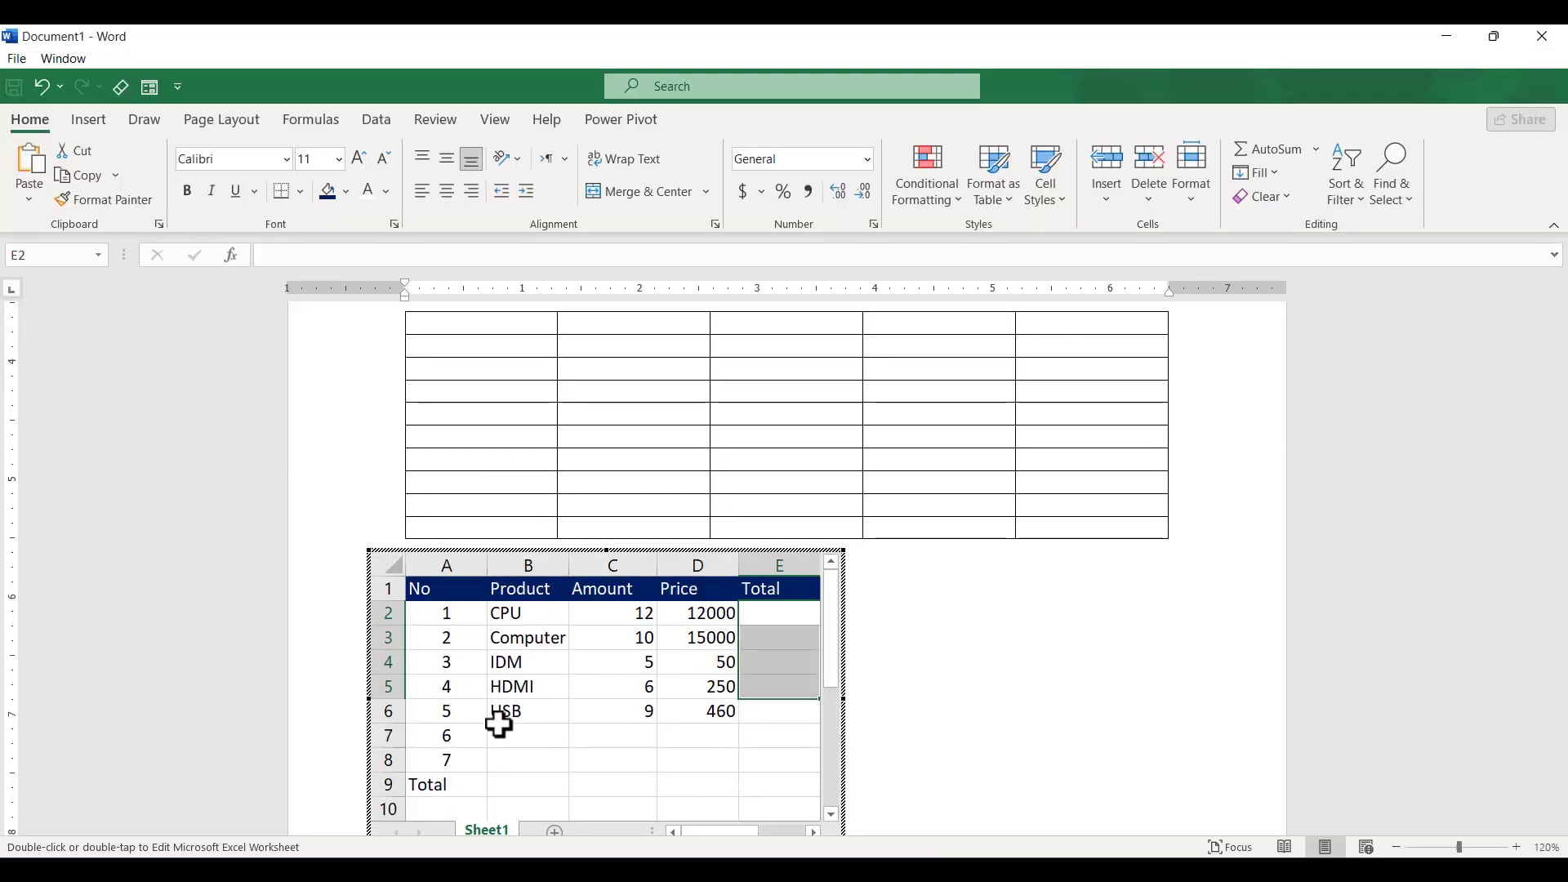
- Make cells A9 to B9 of the Total row bold and fill them with yellow
left_click(432, 807)
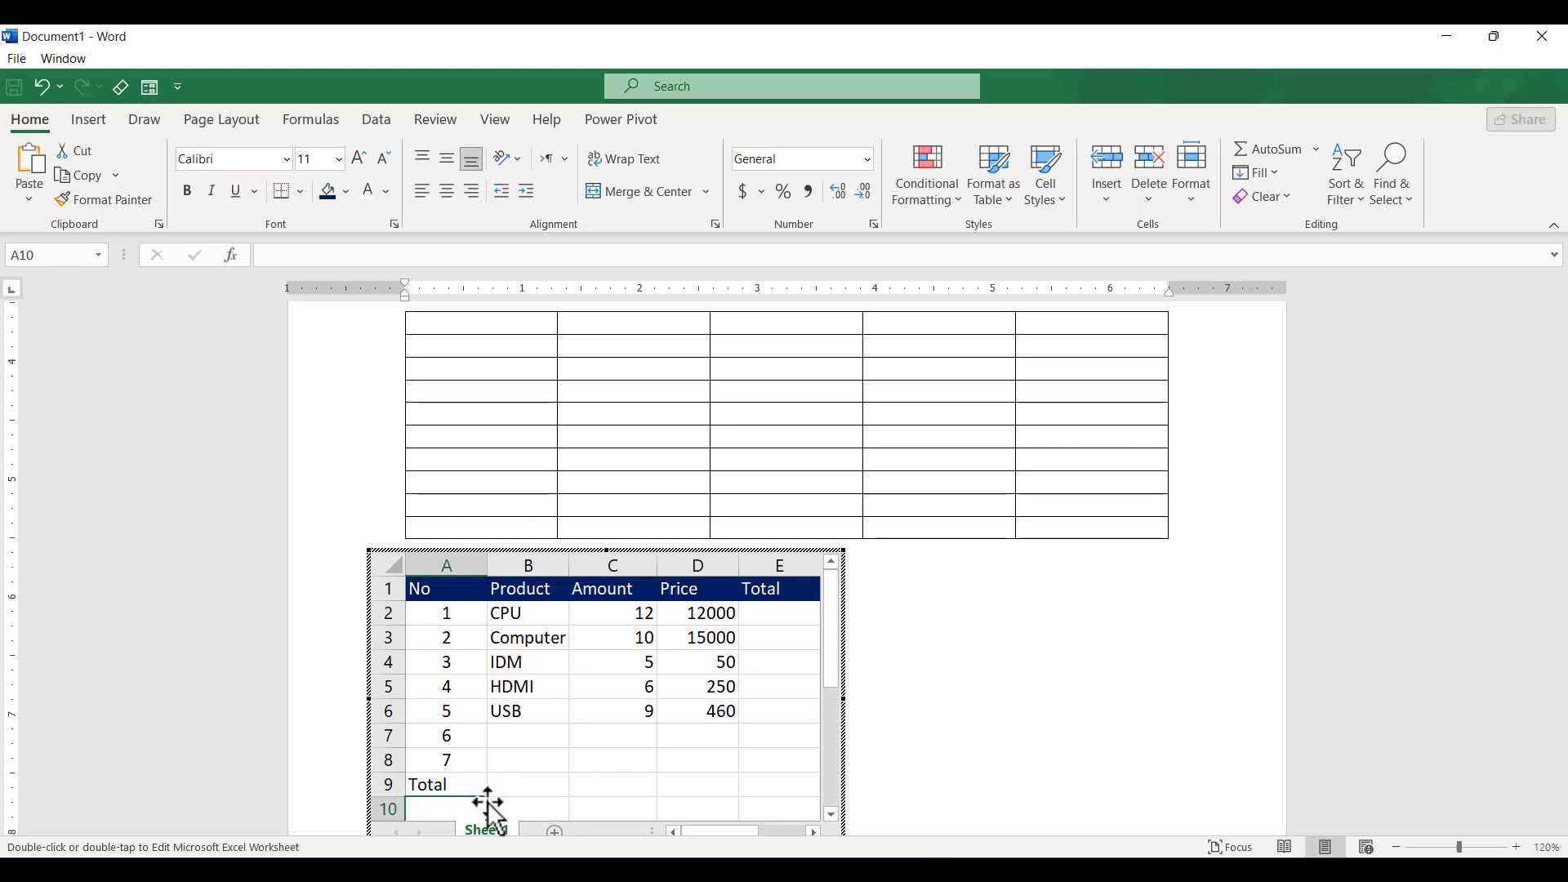
left_click_drag(468, 793, 500, 790)
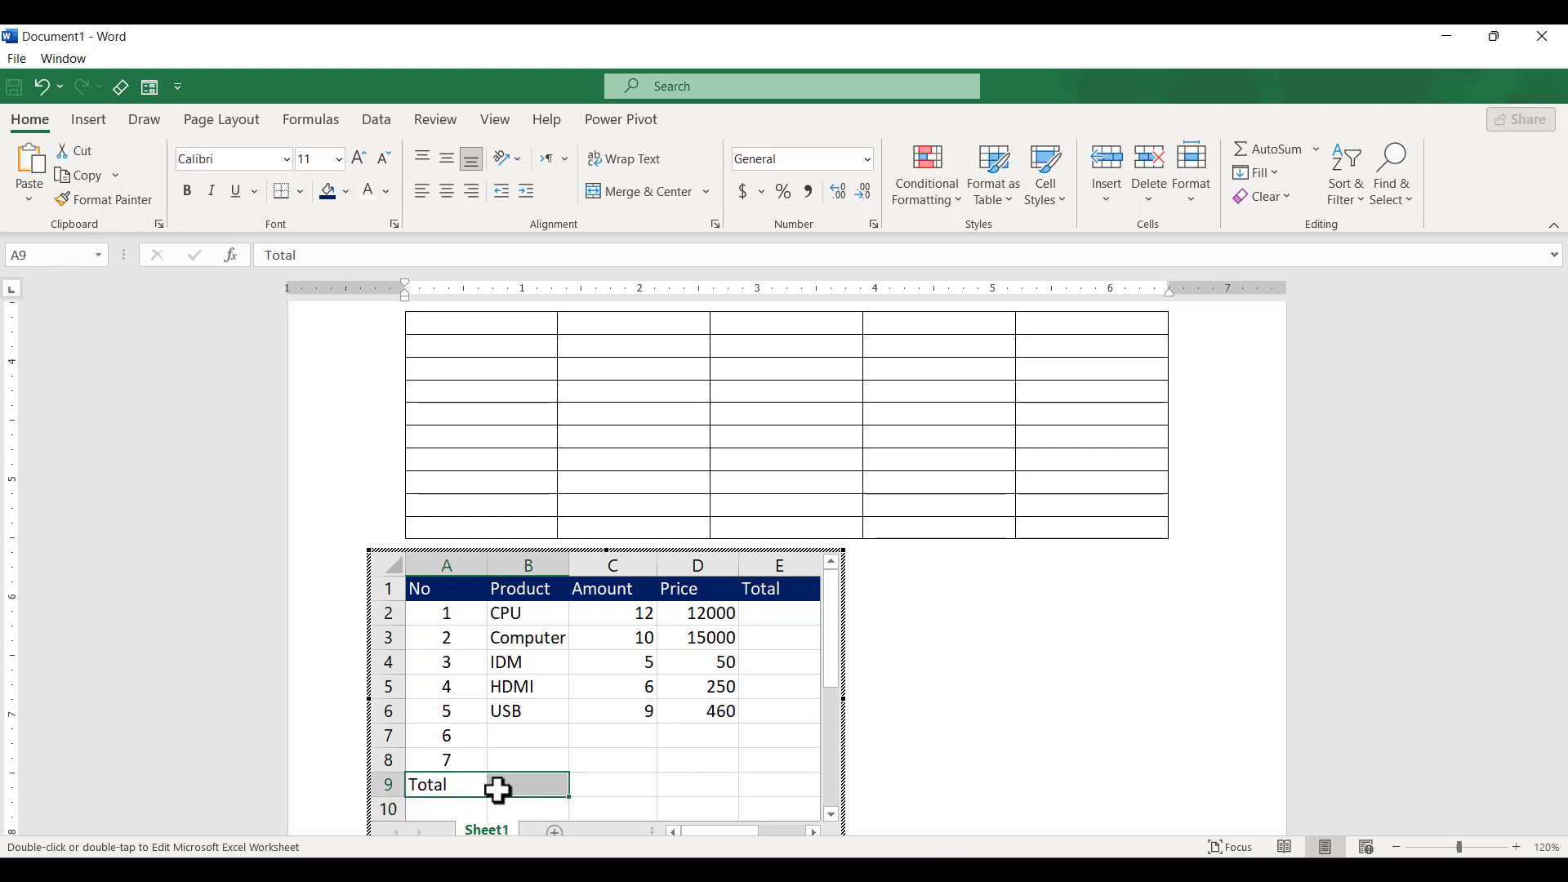
key("ctrl+b")
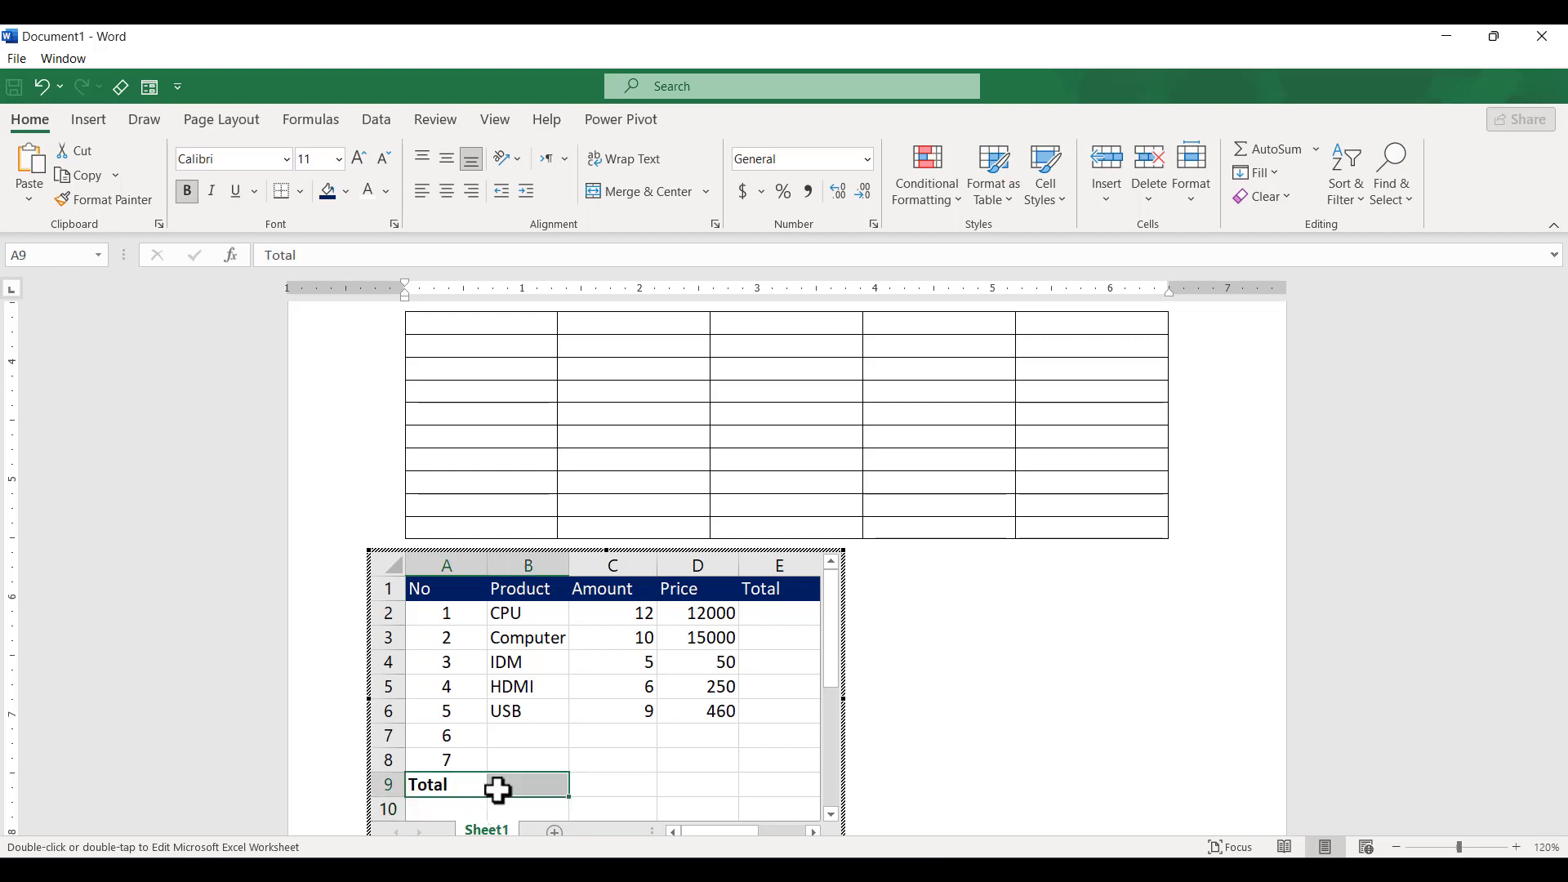
left_click(347, 192)
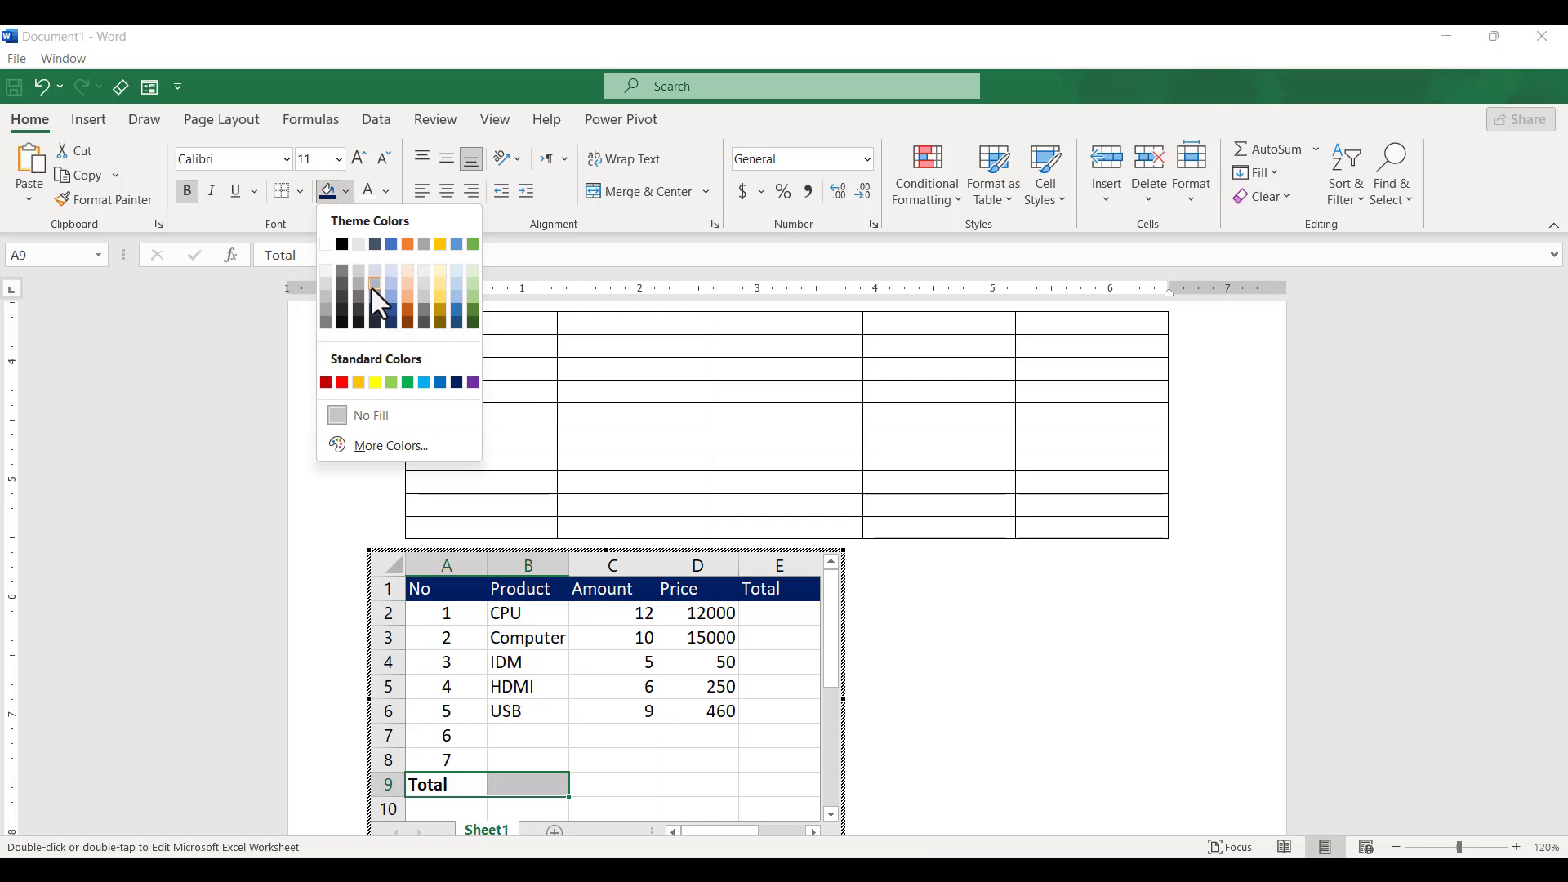
left_click(374, 384)
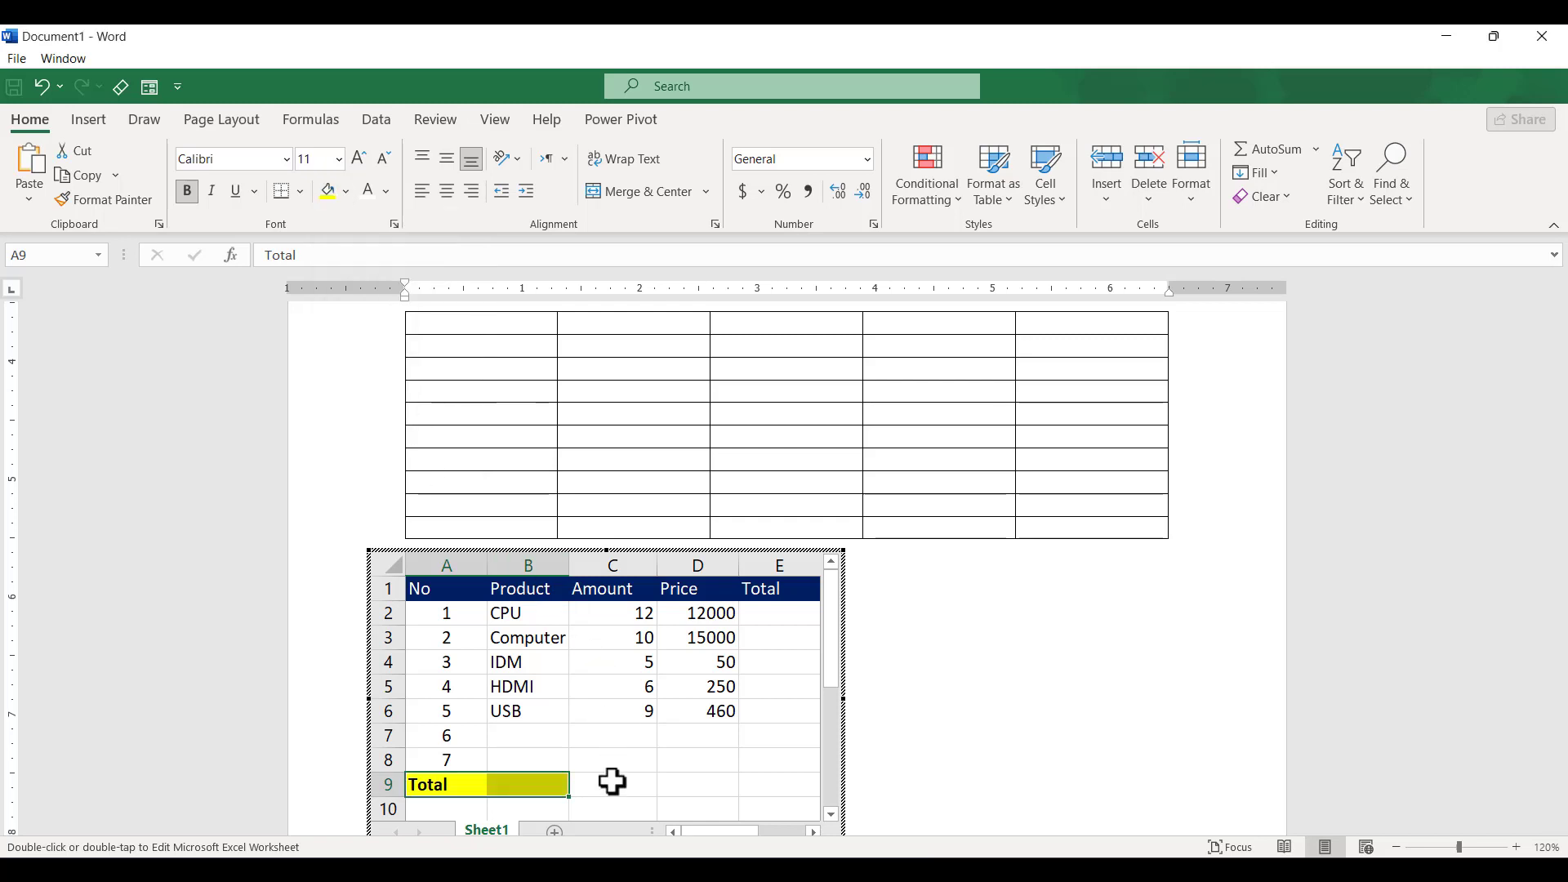
- Set the font colour of the Total row cells A9 to B9 to black
left_click(369, 192)
left_click(381, 196)
left_click(389, 275)
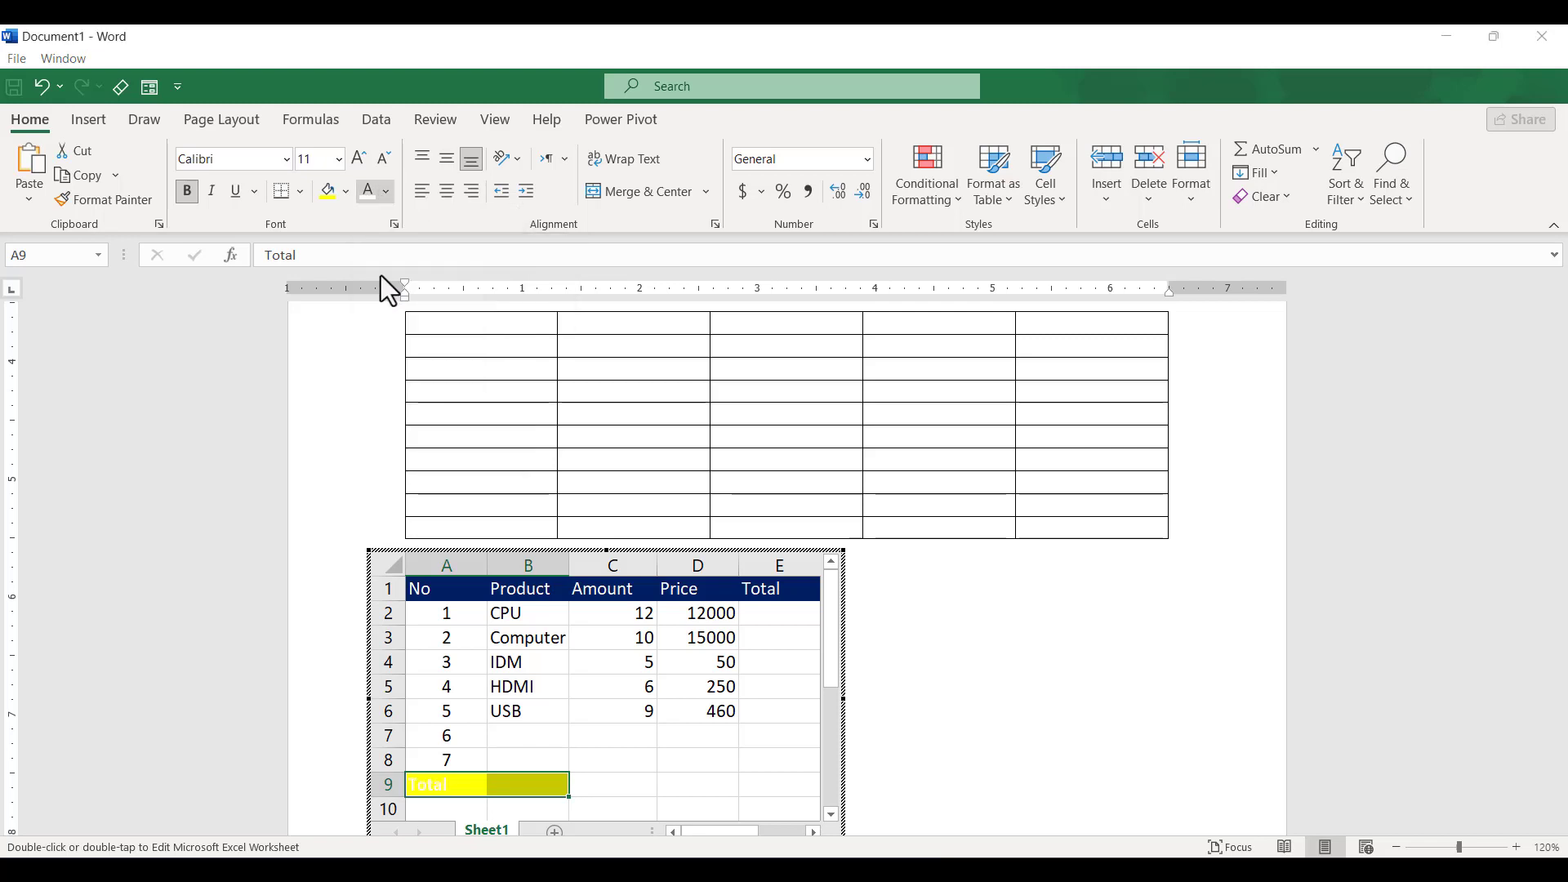
left_click(645, 757)
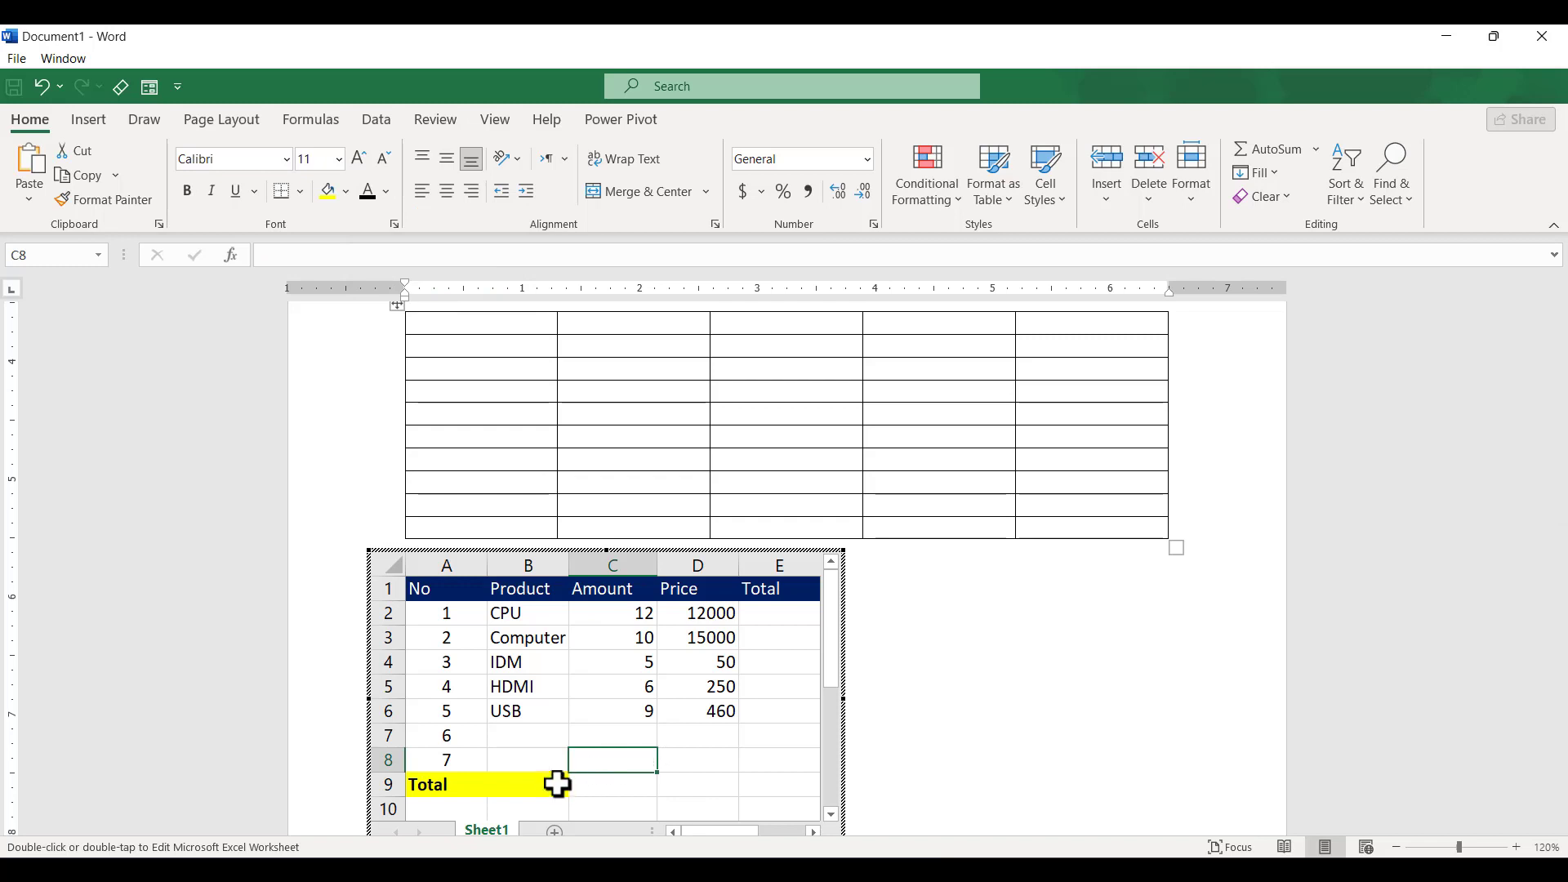
- Enter the formula =C2+D2 in cell E2 for the CPU total
left_click(782, 619)
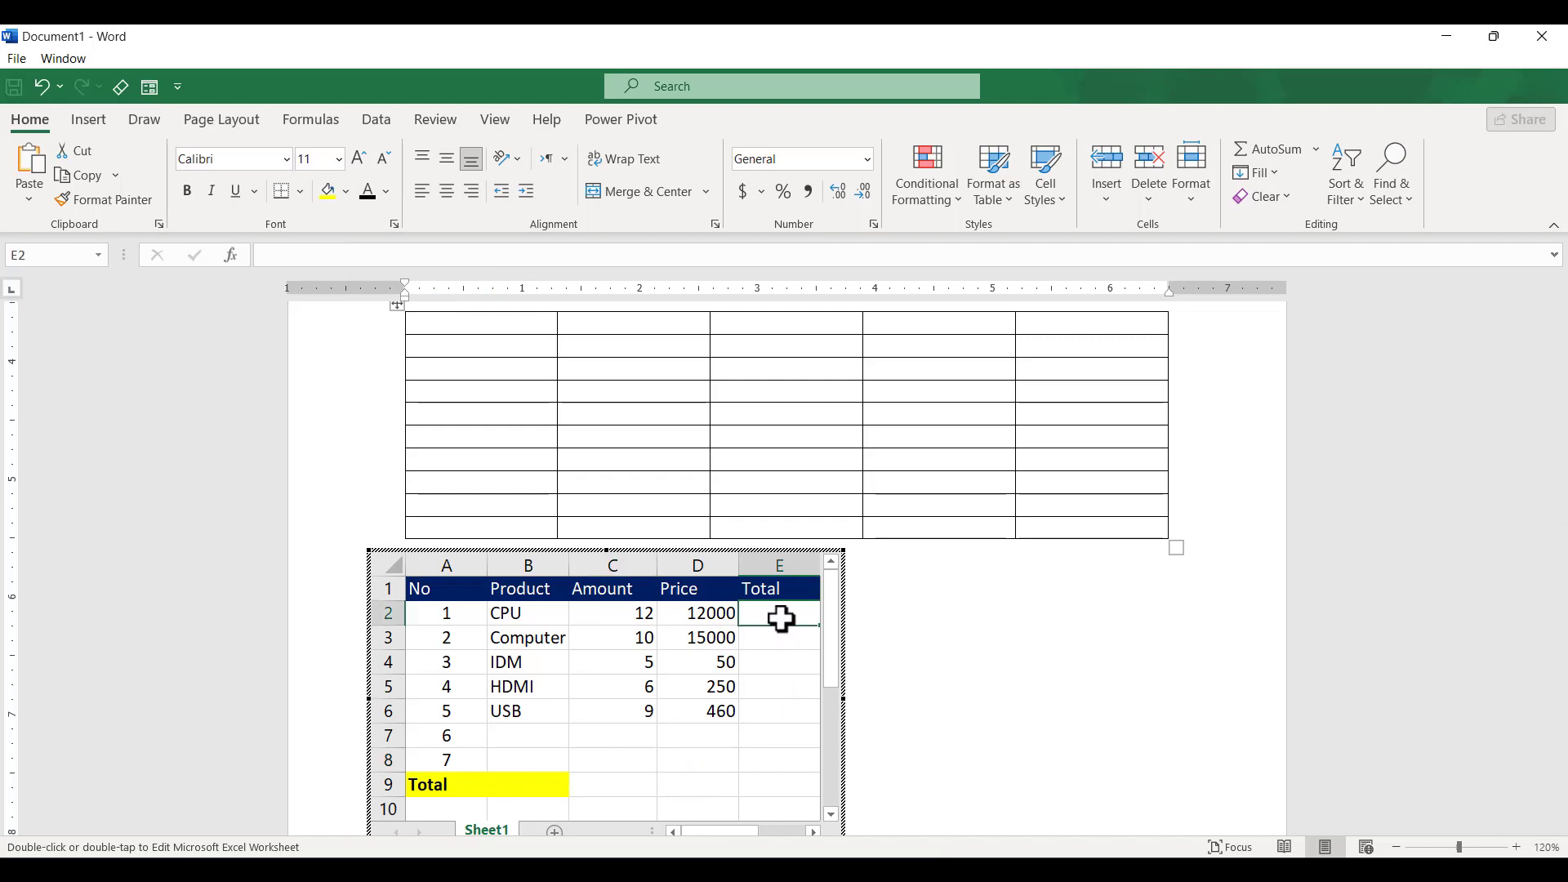
type("-")
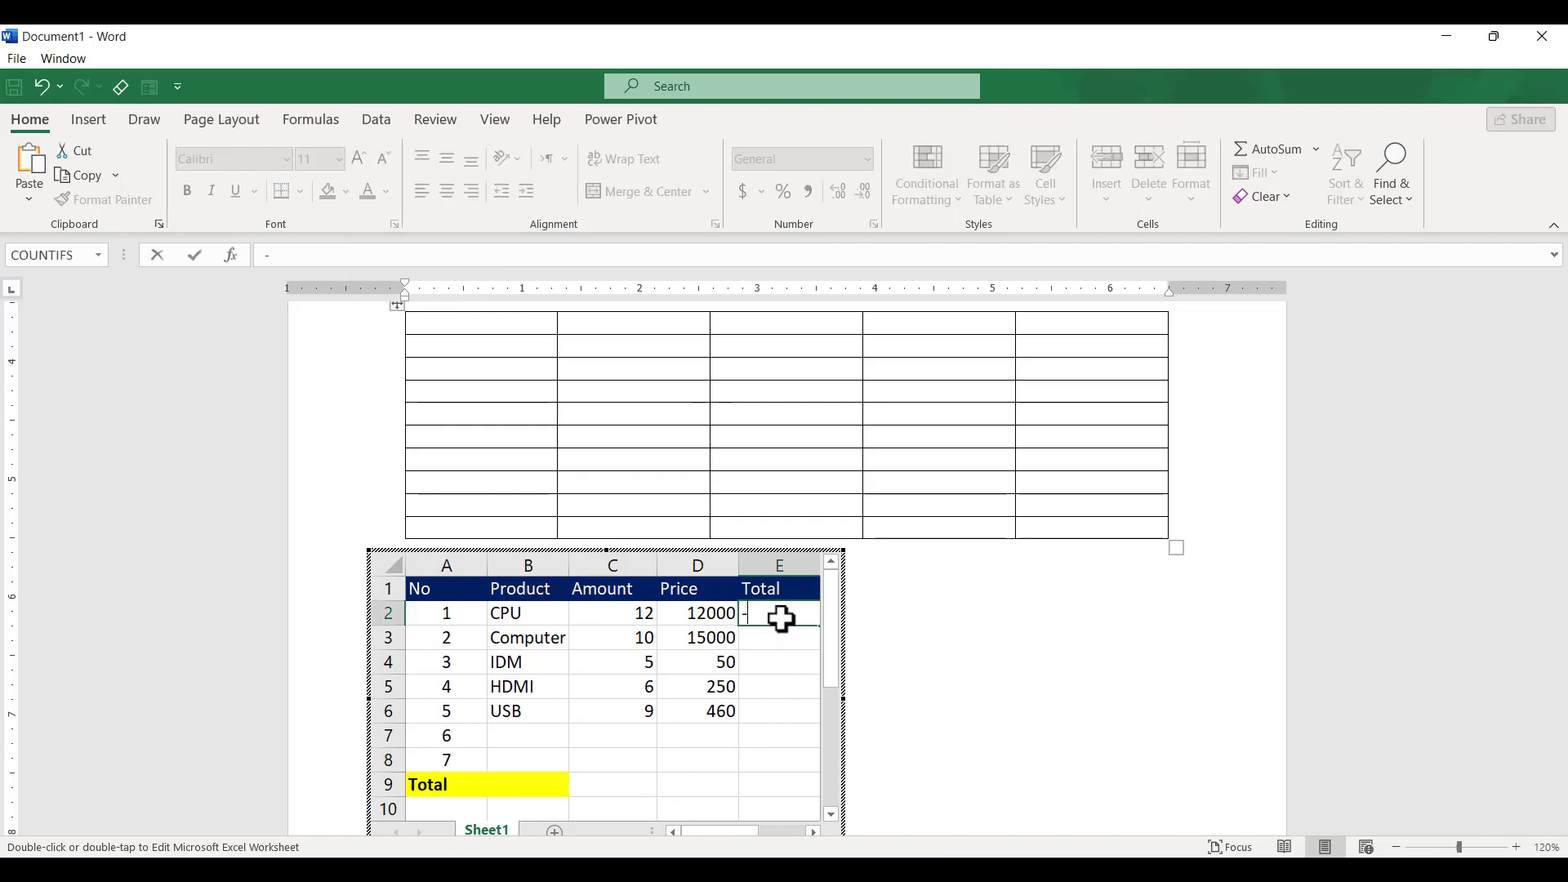
key("BackSpace")
type("=")
left_click(607, 616)
type("=C2")
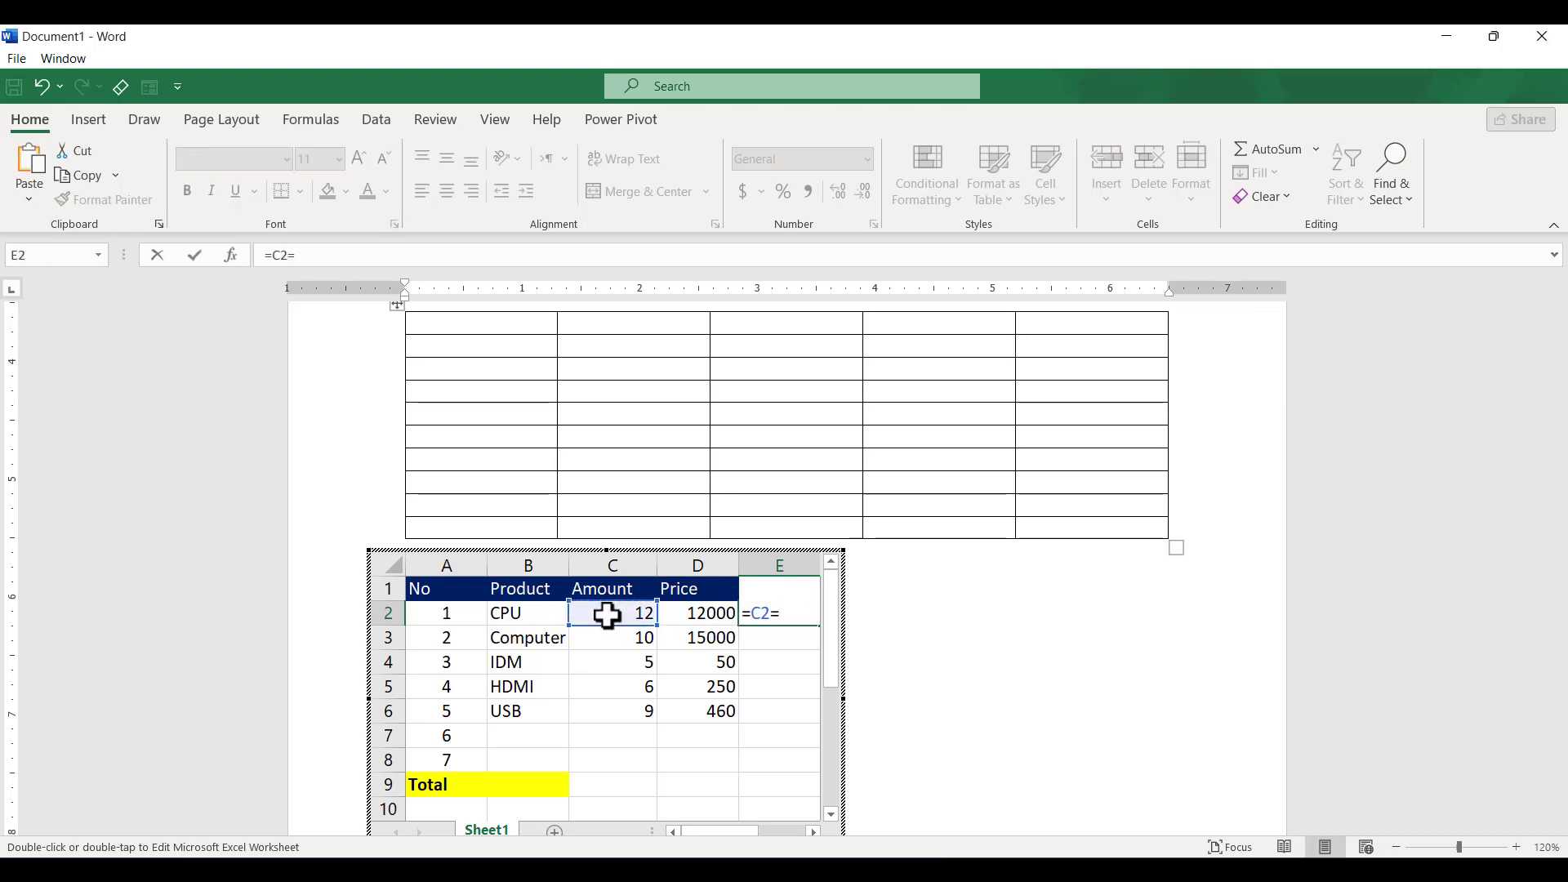
type("+")
left_click(697, 614)
key("Return")
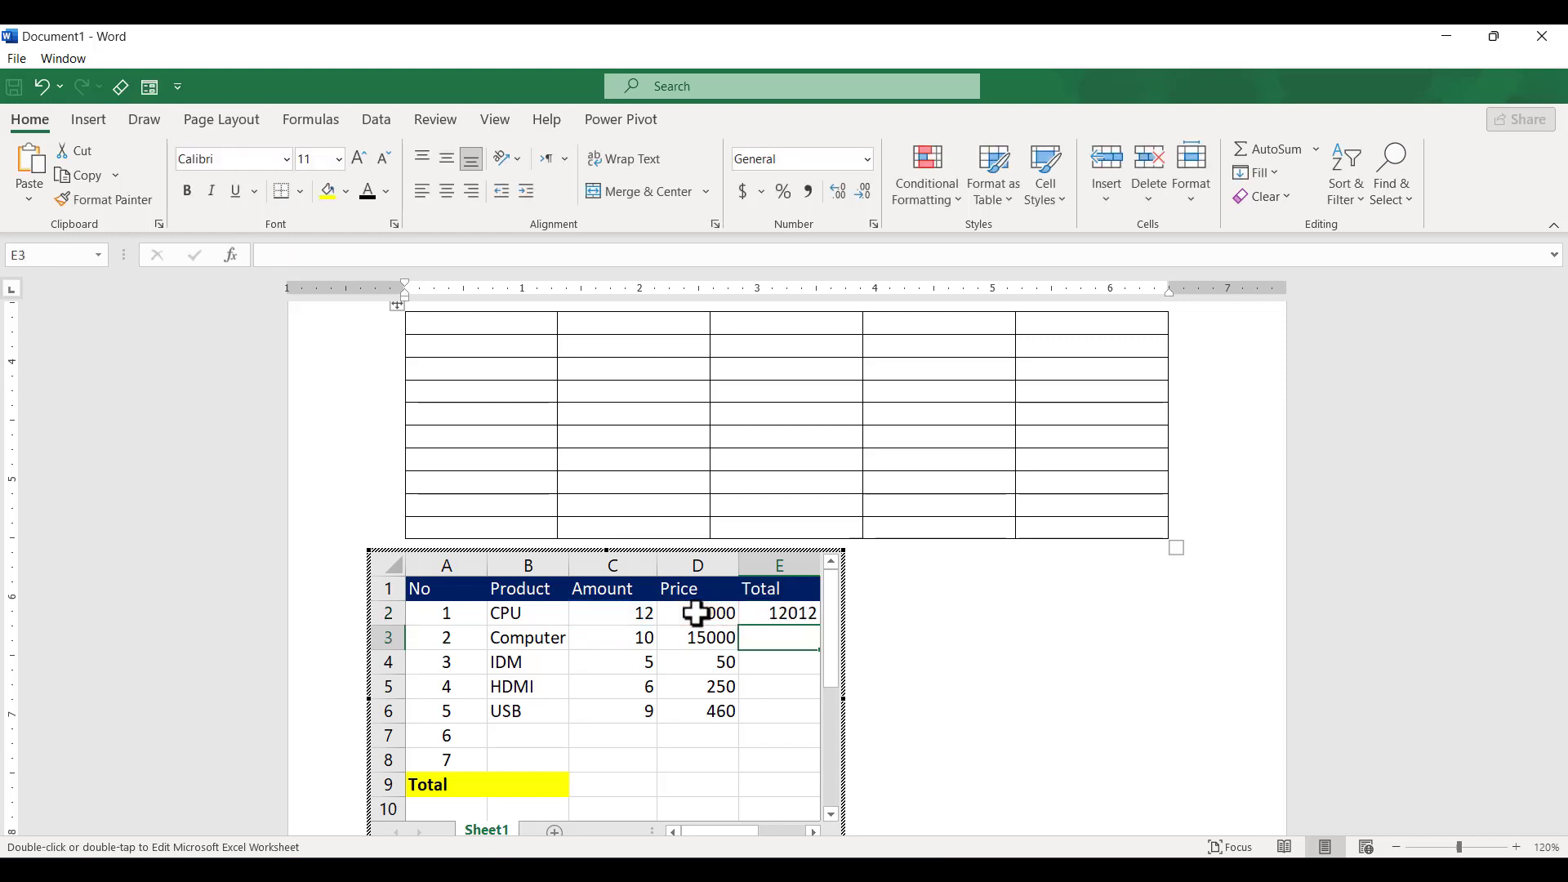
- Enter the formula =SUM(C3:D3) in cell E3 and fill it down to E6
type("=")
type("sum")
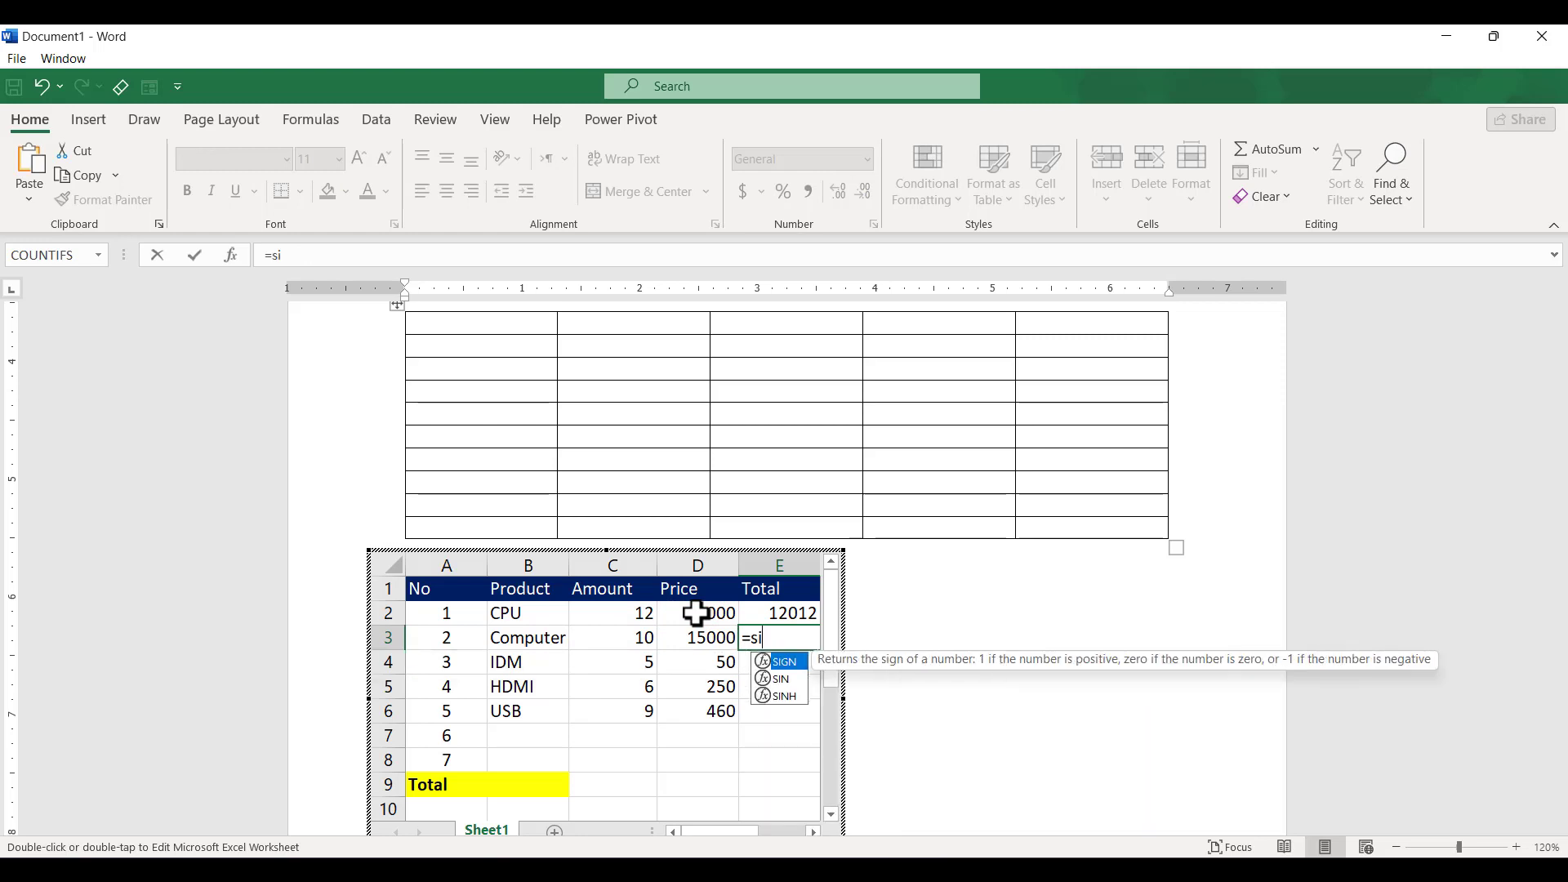
type("(")
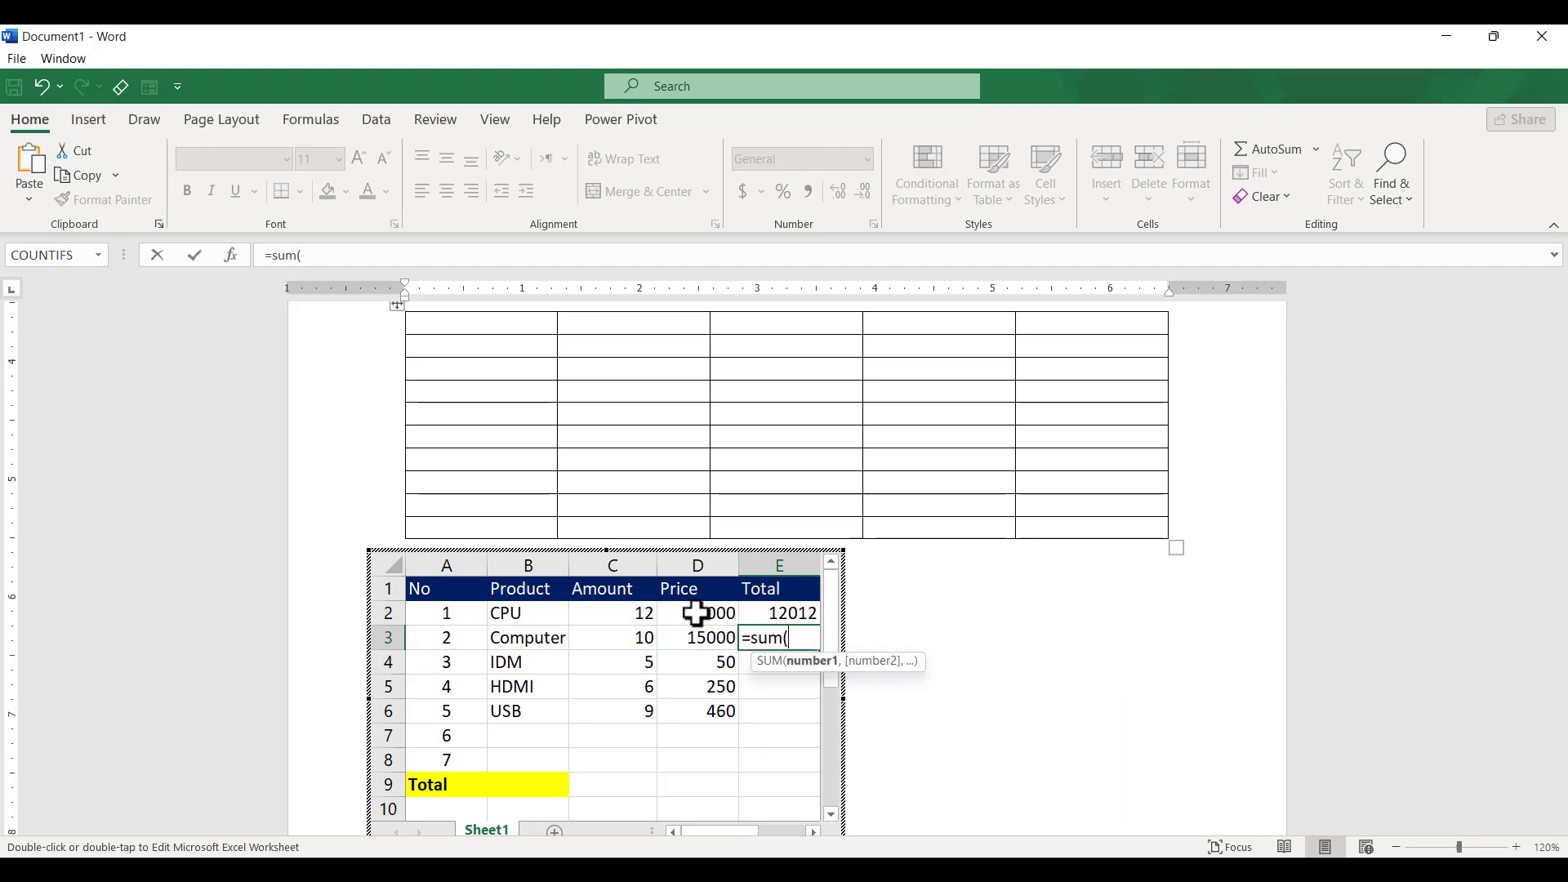
left_click_drag(616, 640, 685, 641)
type(")")
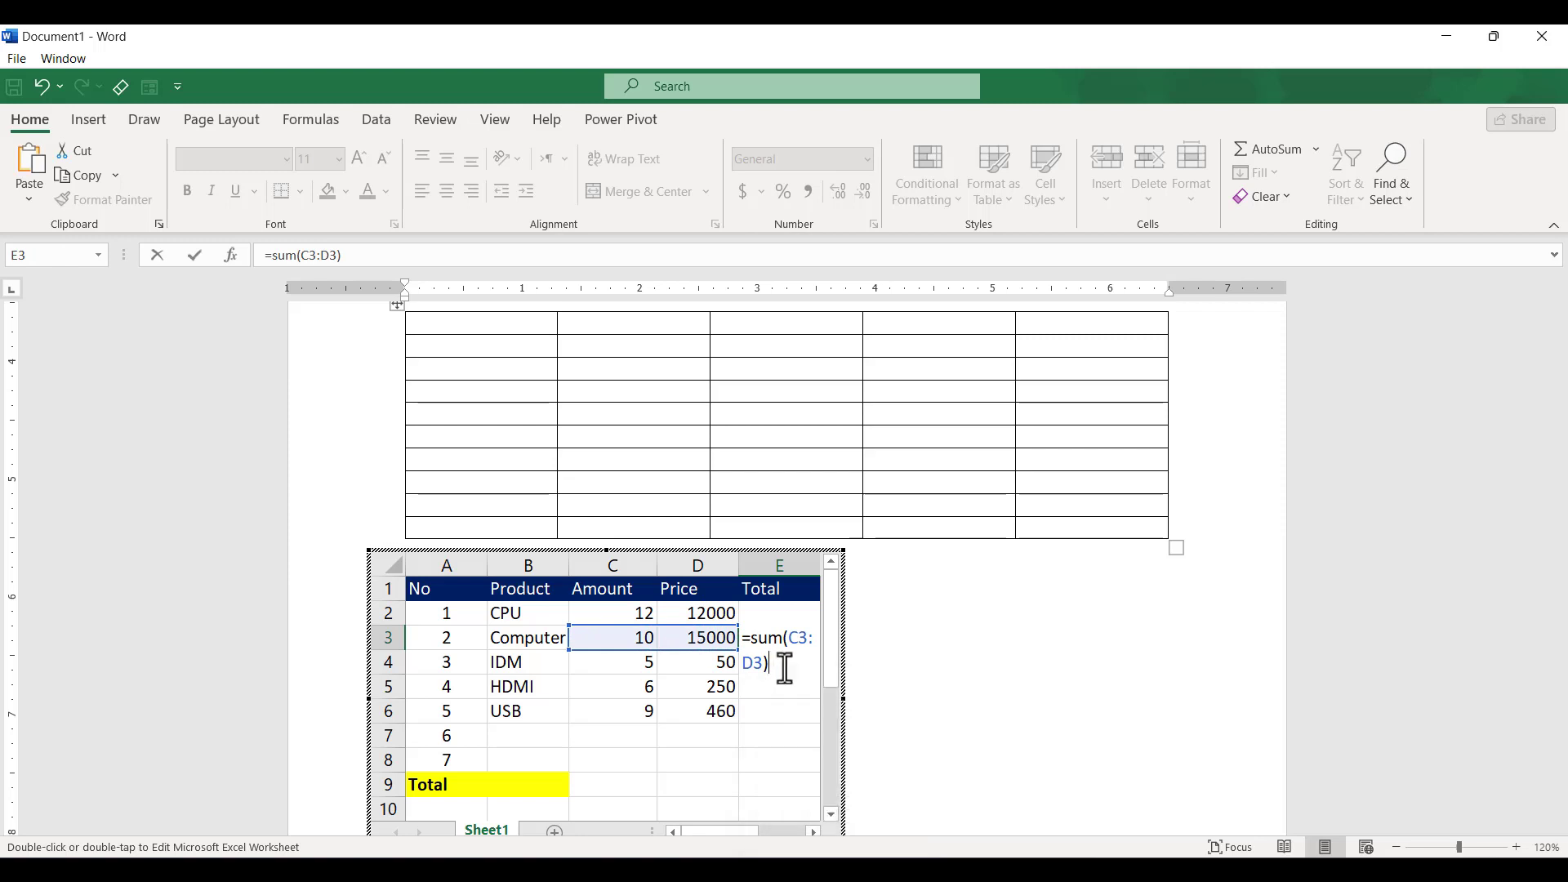
key("Return")
left_click_drag(791, 641, 798, 722)
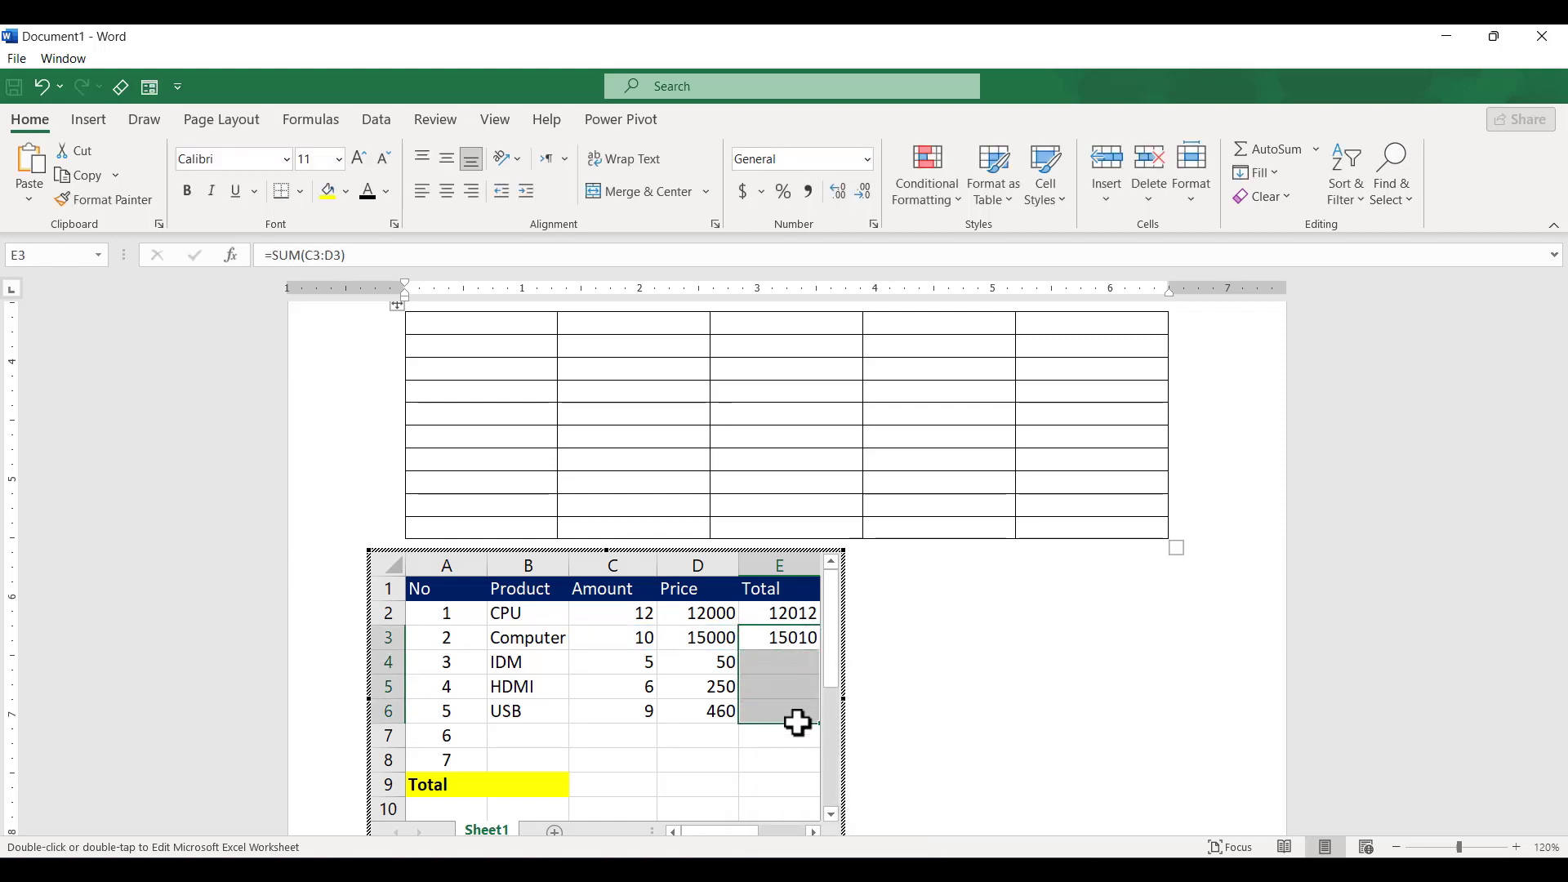
key("ctrl+d")
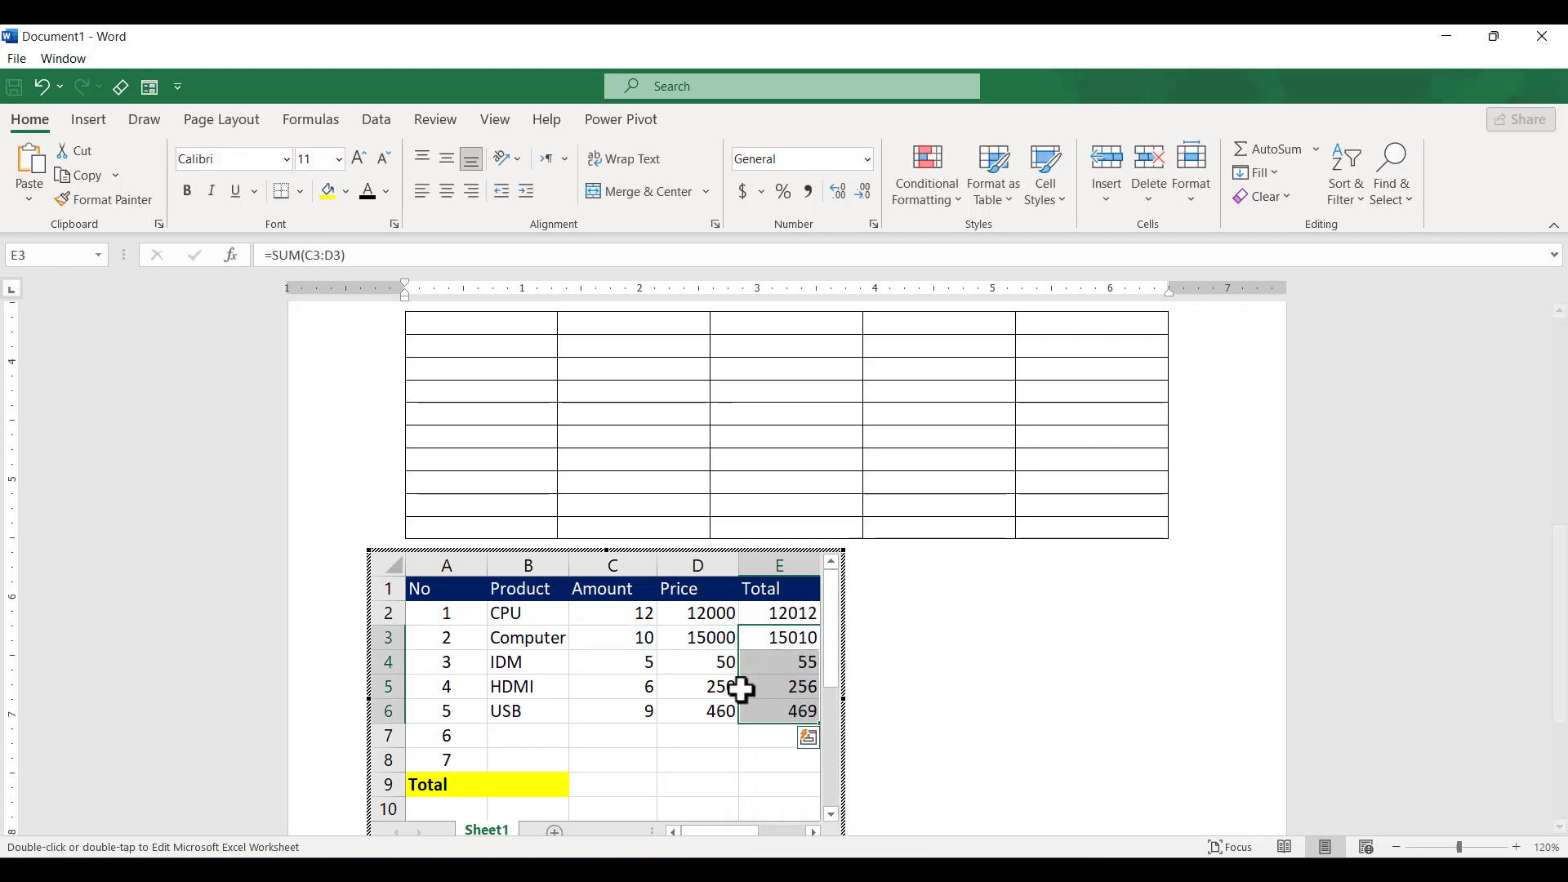
- Check the IDM row's SUM formula and clear the totals from cells E3 to E6
left_click_drag(641, 671, 692, 671)
left_click(687, 663)
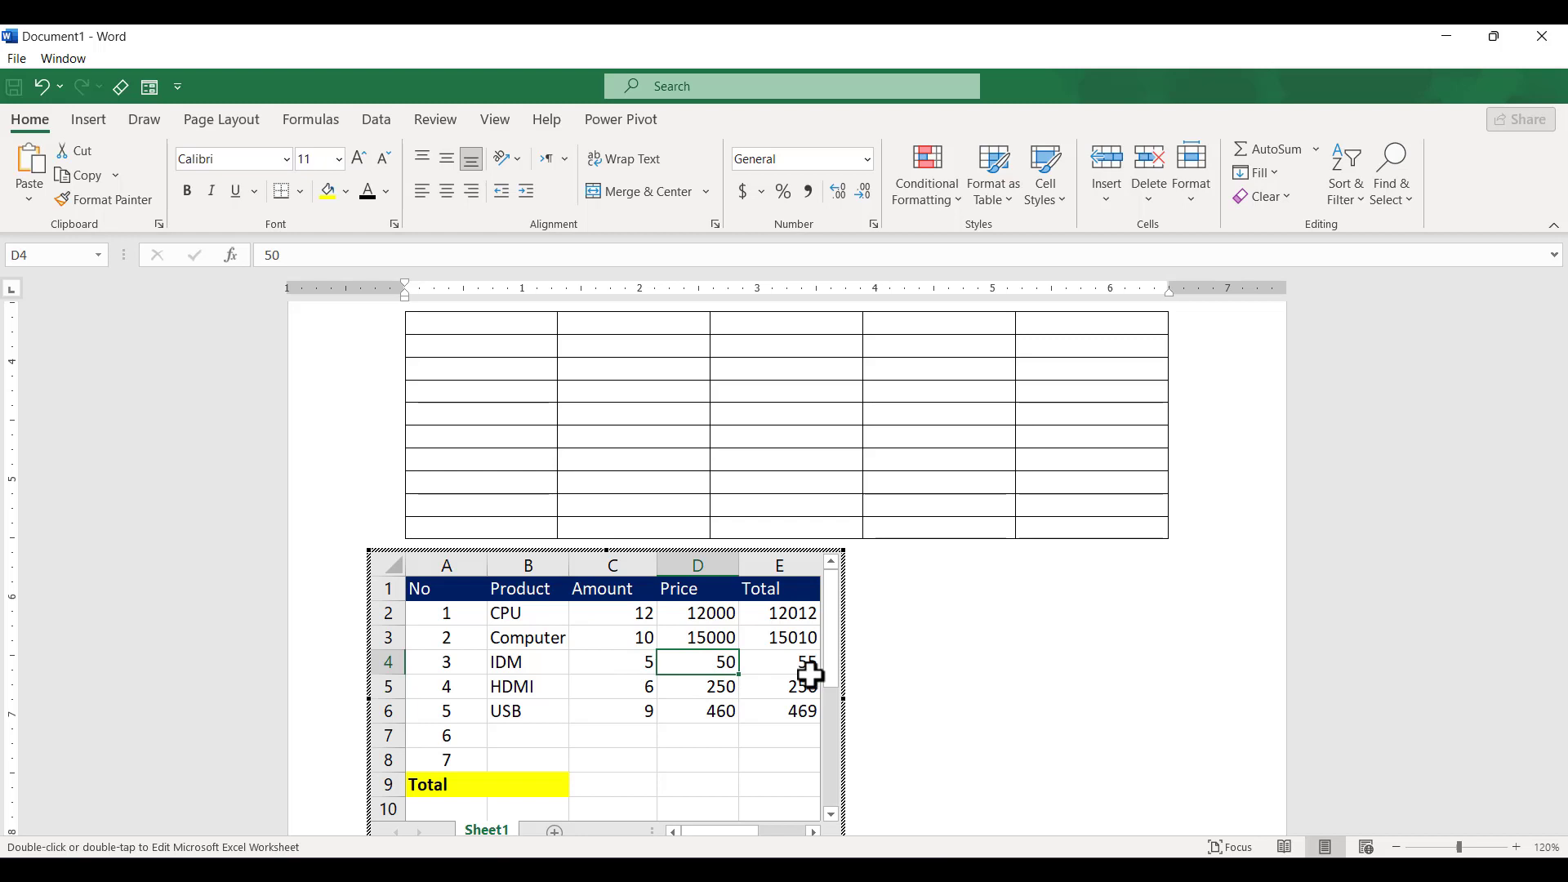
left_click(770, 671)
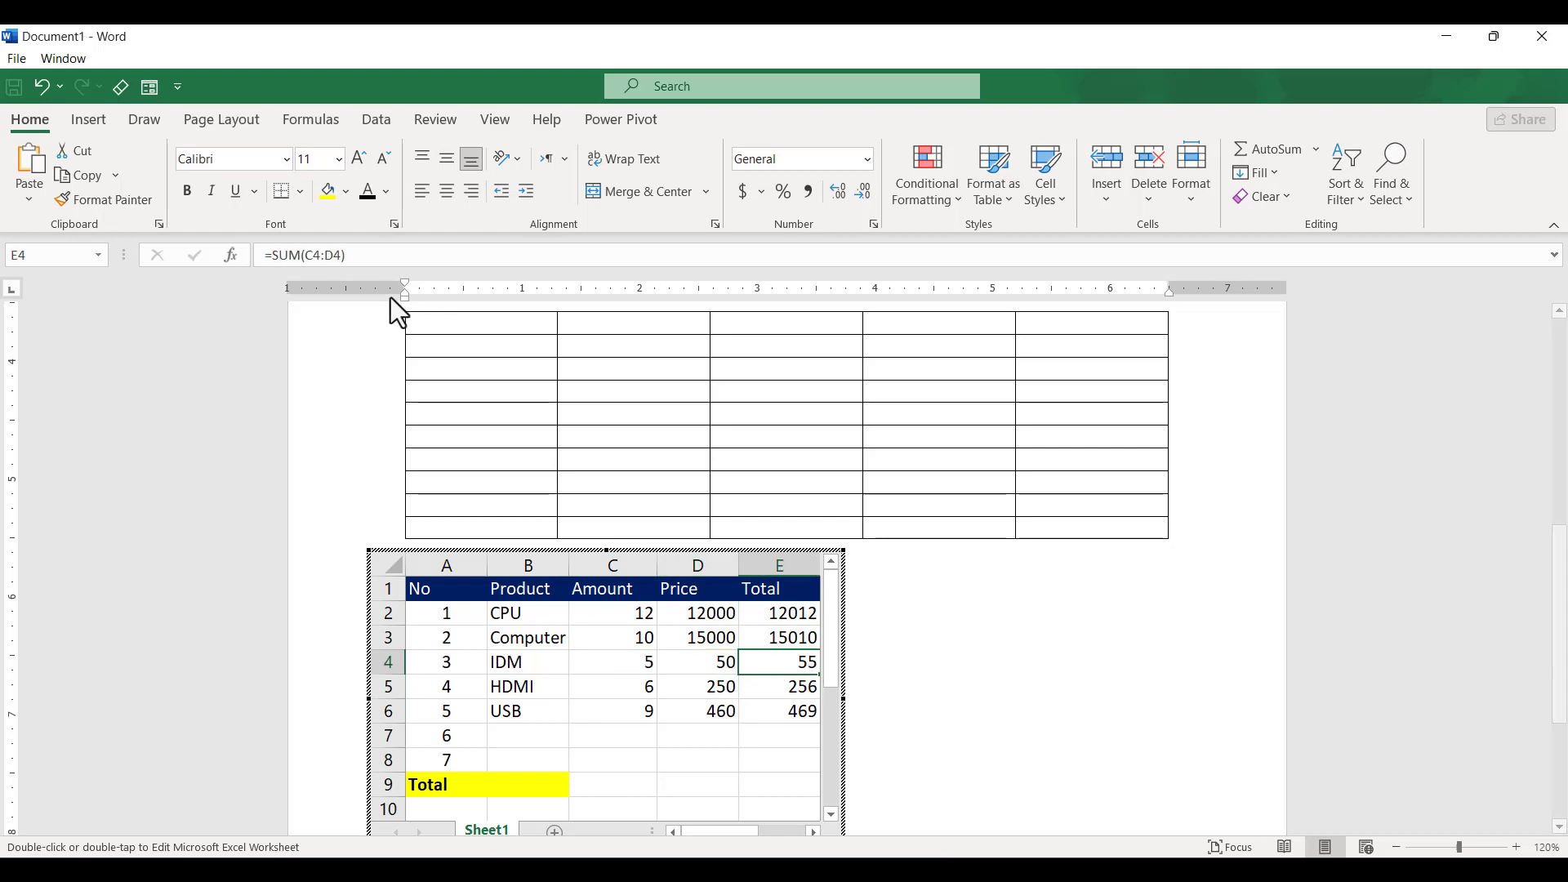
left_click_drag(354, 255, 271, 255)
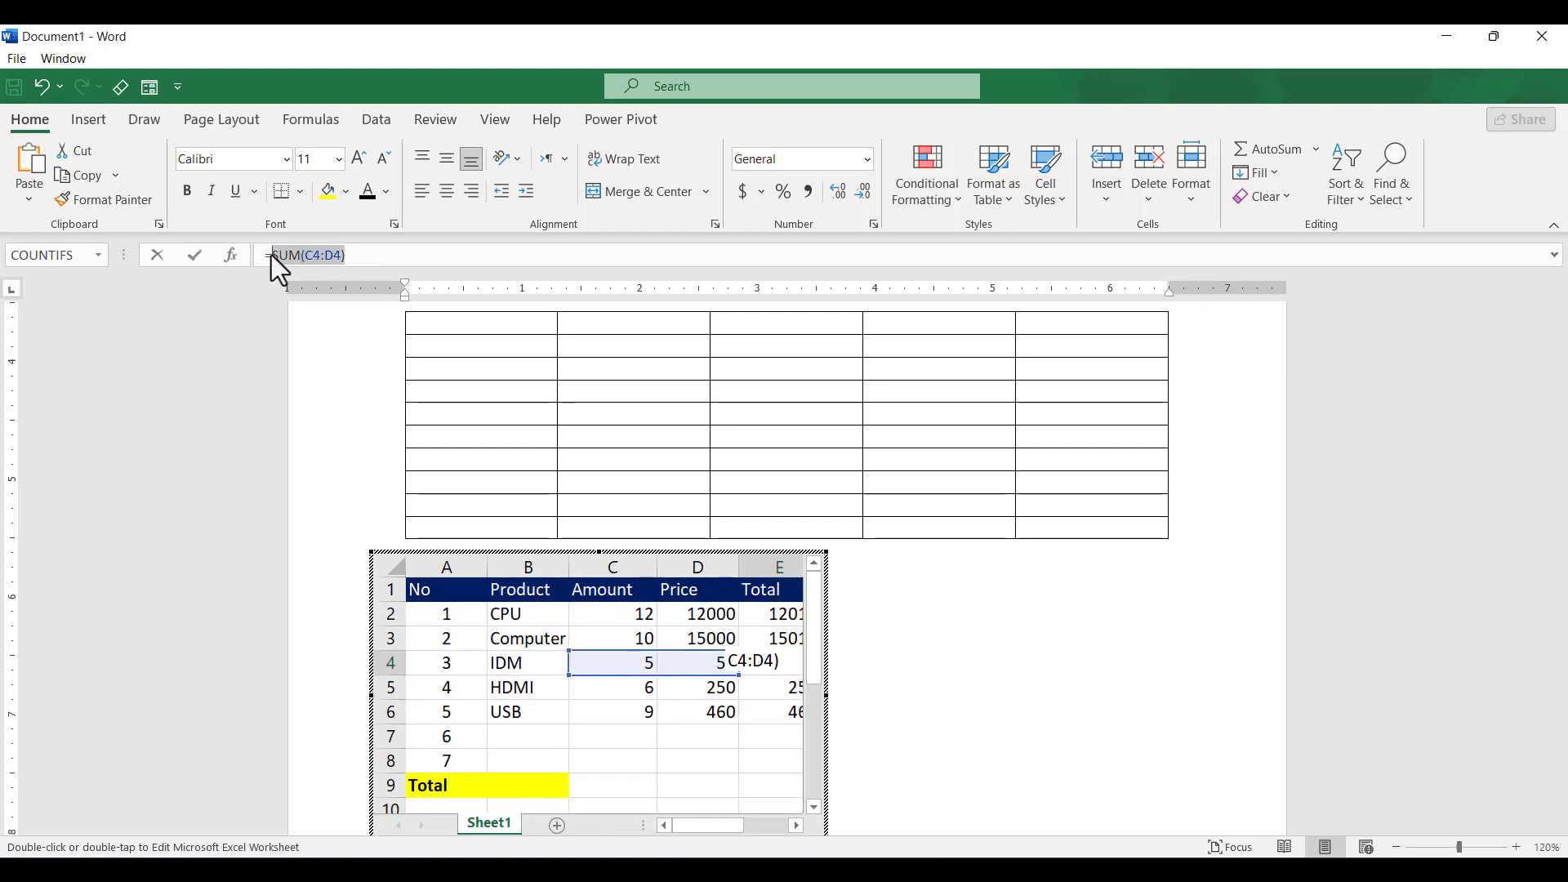
left_click(791, 753)
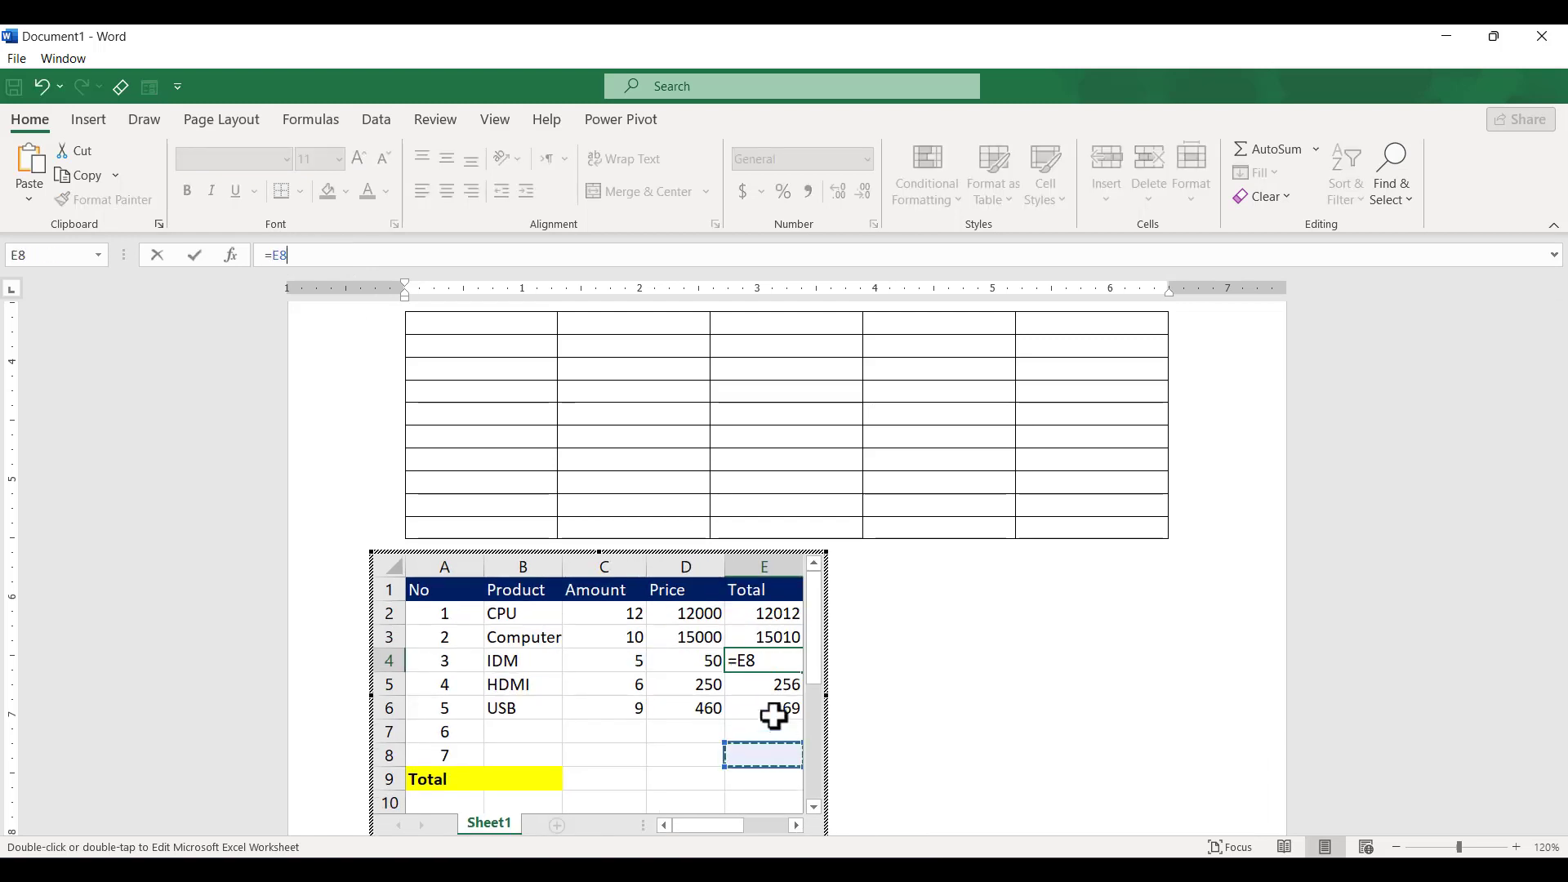
key("Escape")
left_click_drag(735, 705, 756, 641)
key("Delete")
- Change the formula in cell E2 to multiply amount by price, =C2*D2
left_click(760, 612)
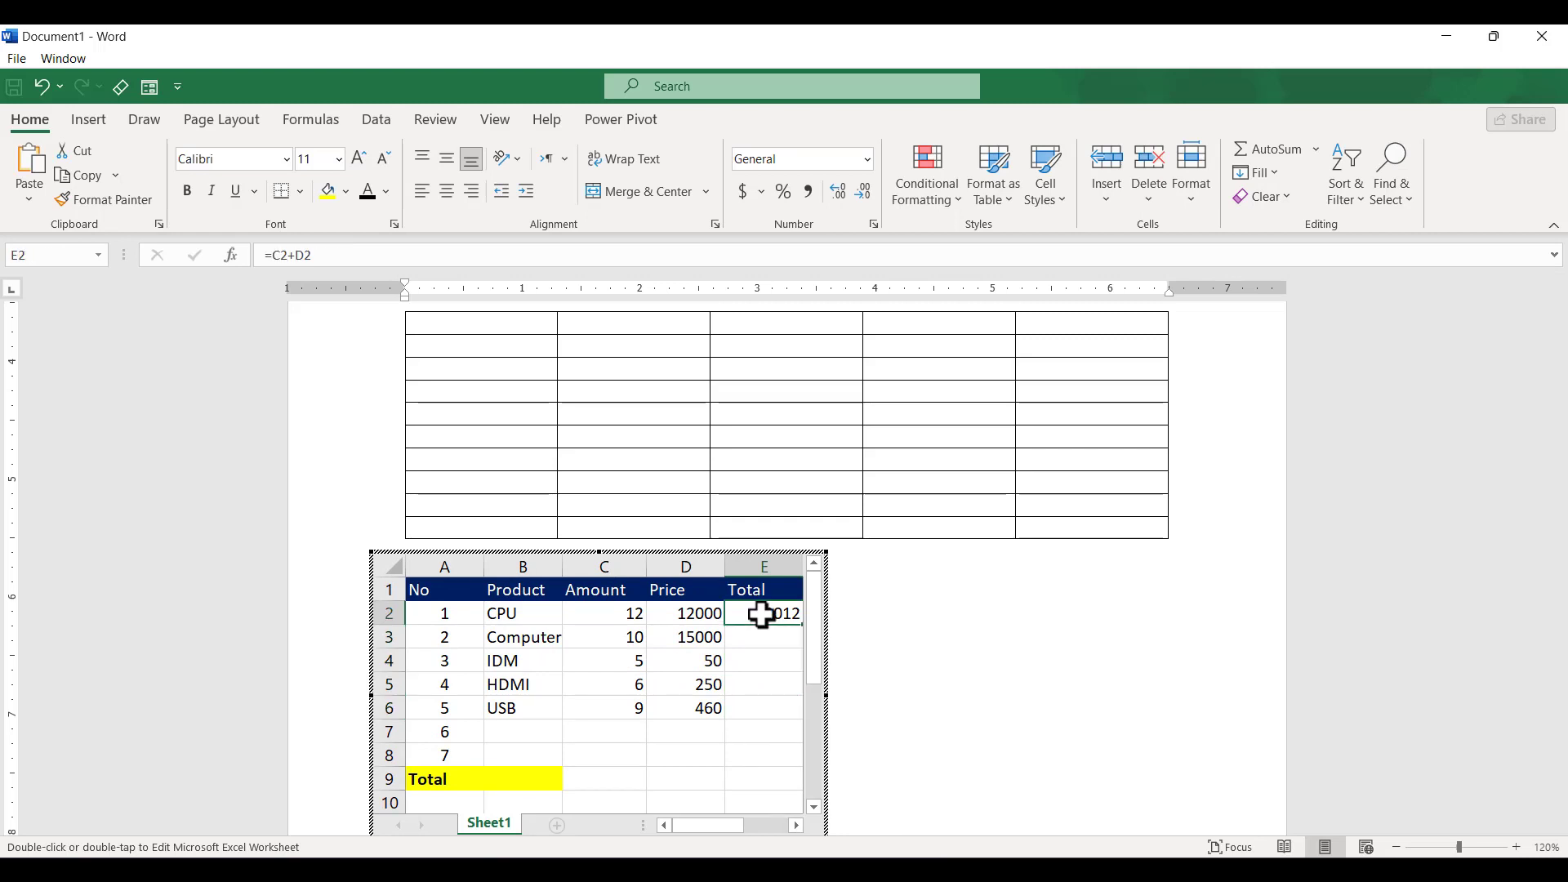
left_click(302, 255)
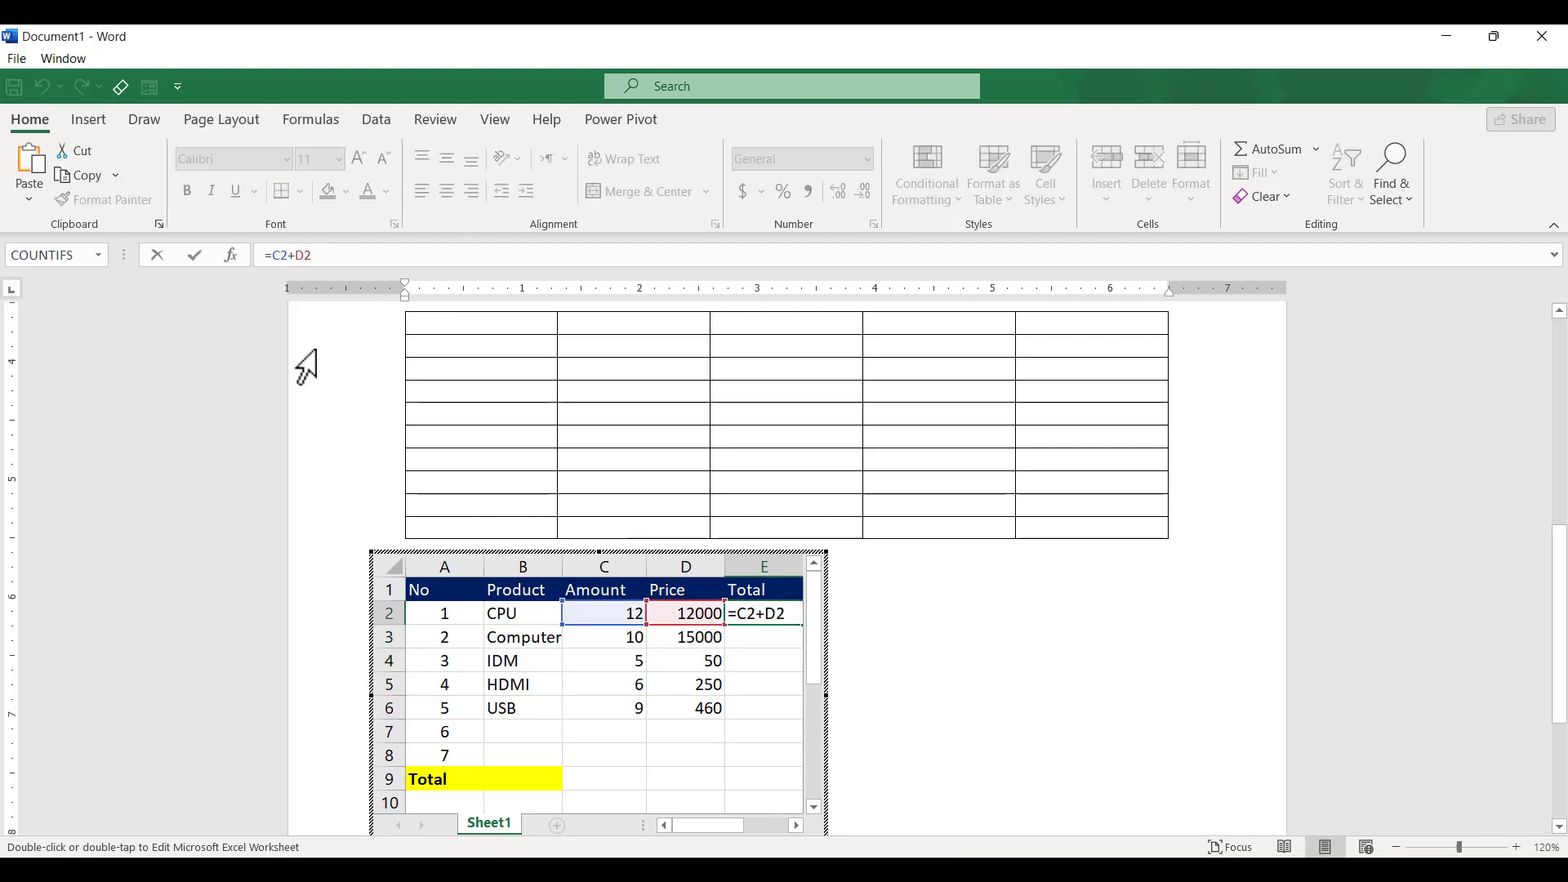
key("BackSpace")
type("*")
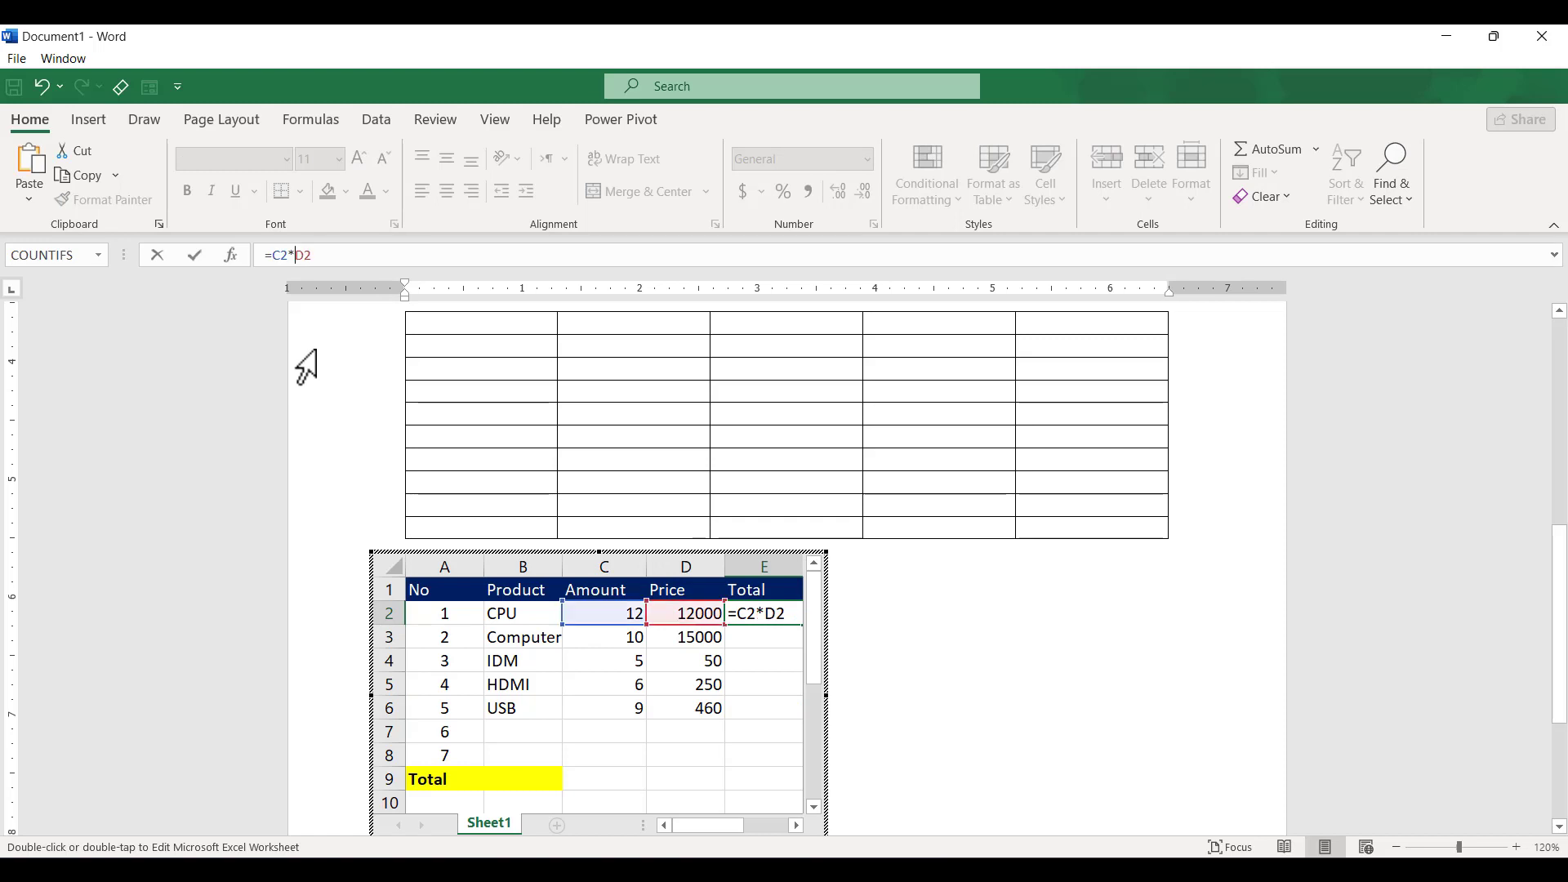
key("Return")
left_click(745, 612)
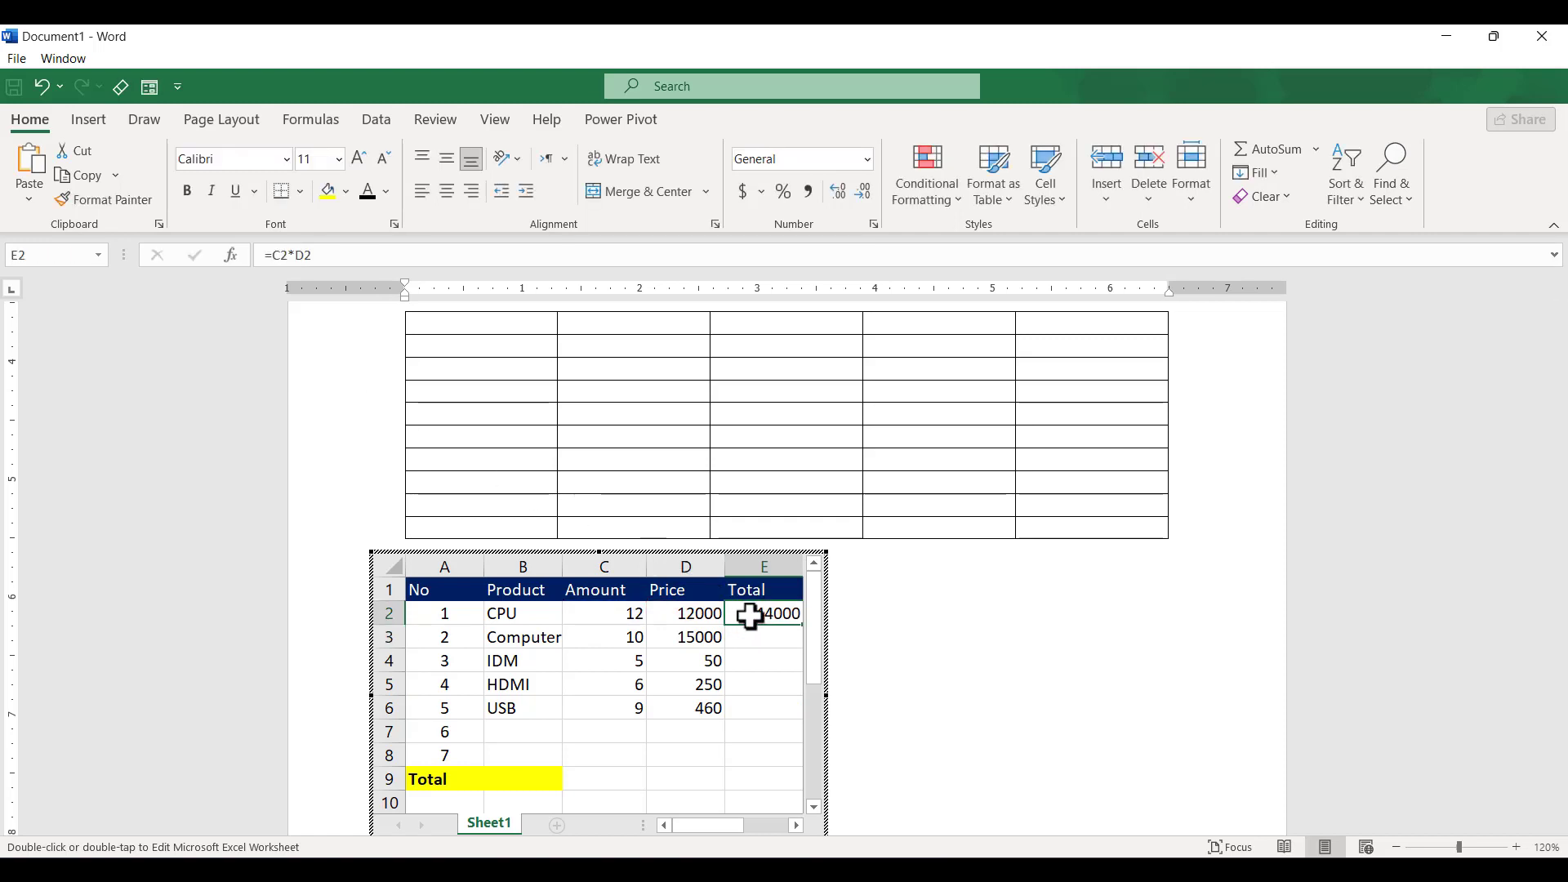
- Fill the multiplication formula from cell E2 down to E6 and check the IDM row's formula
left_click_drag(791, 619, 780, 709)
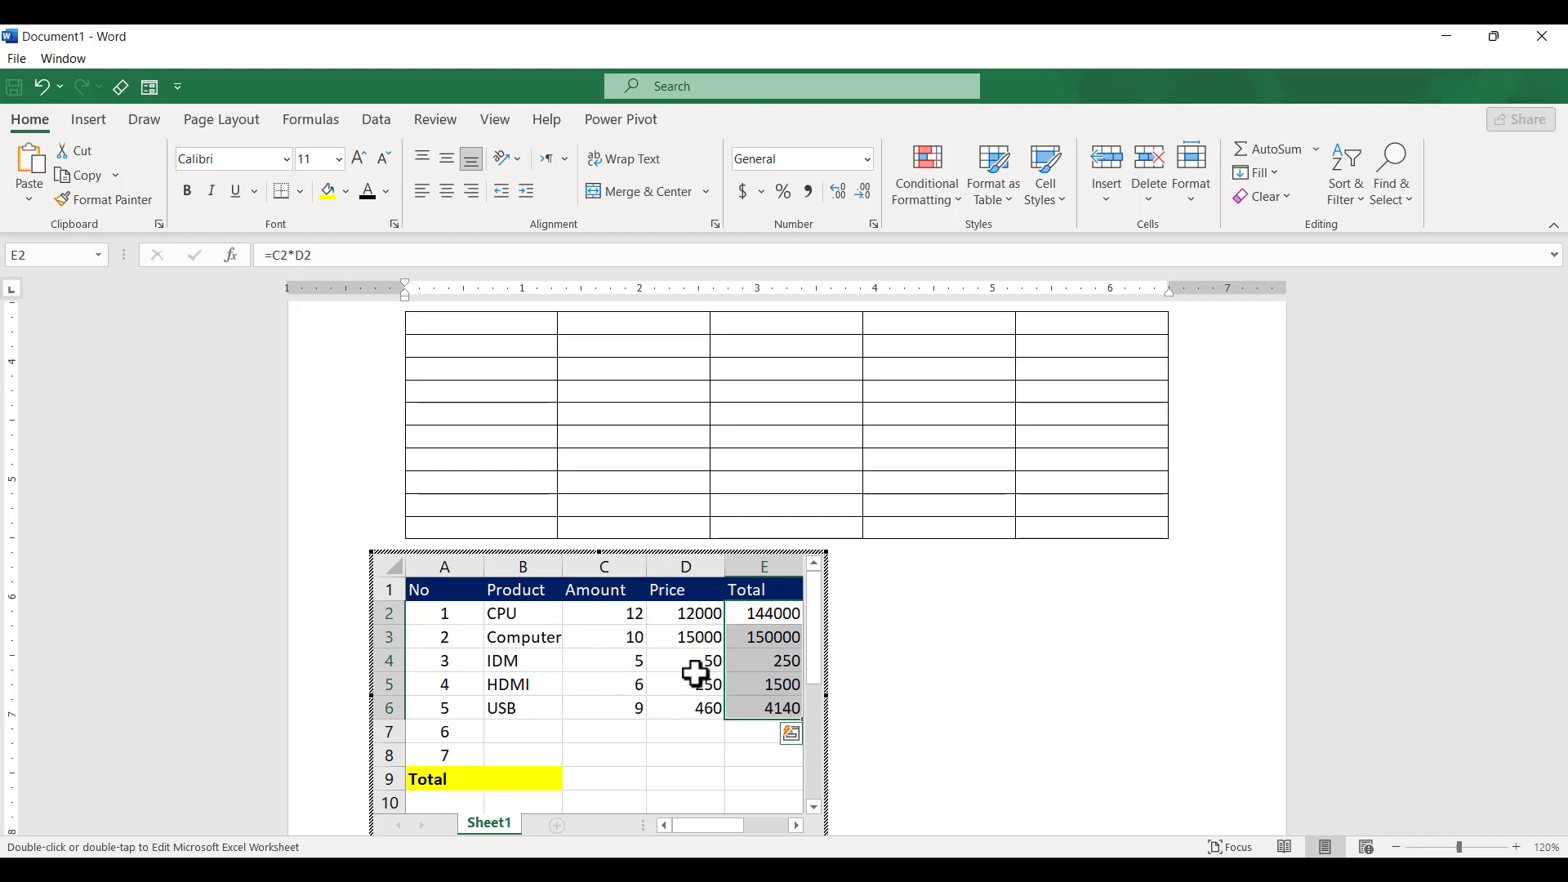
left_click(764, 659)
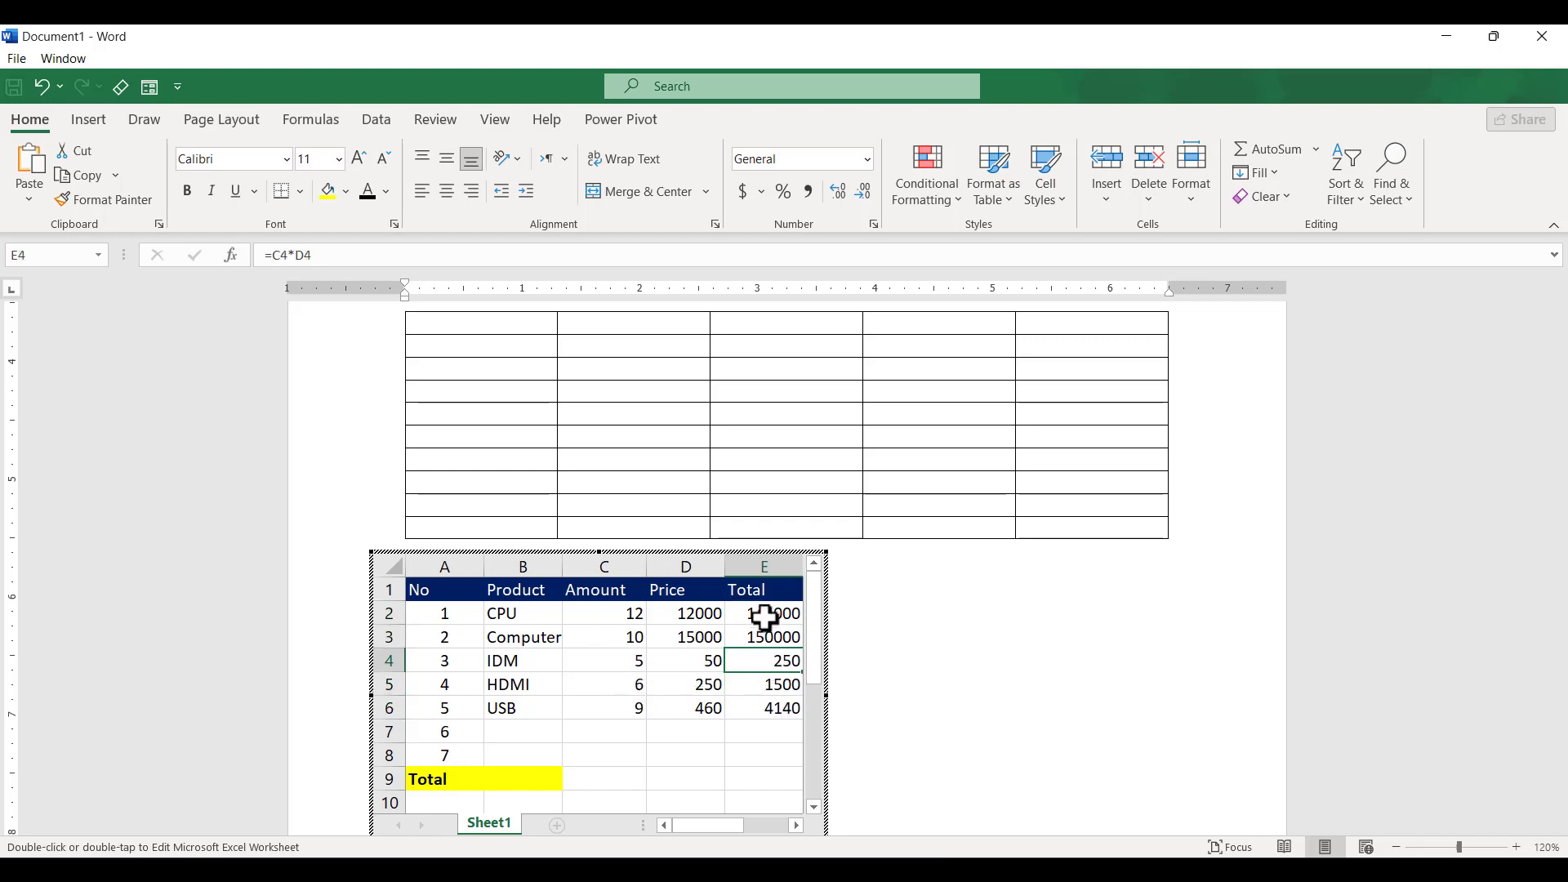
- Choose the Currency number format with the AFA symbol for the totals in cells E2 to E6
left_click_drag(765, 618, 772, 703)
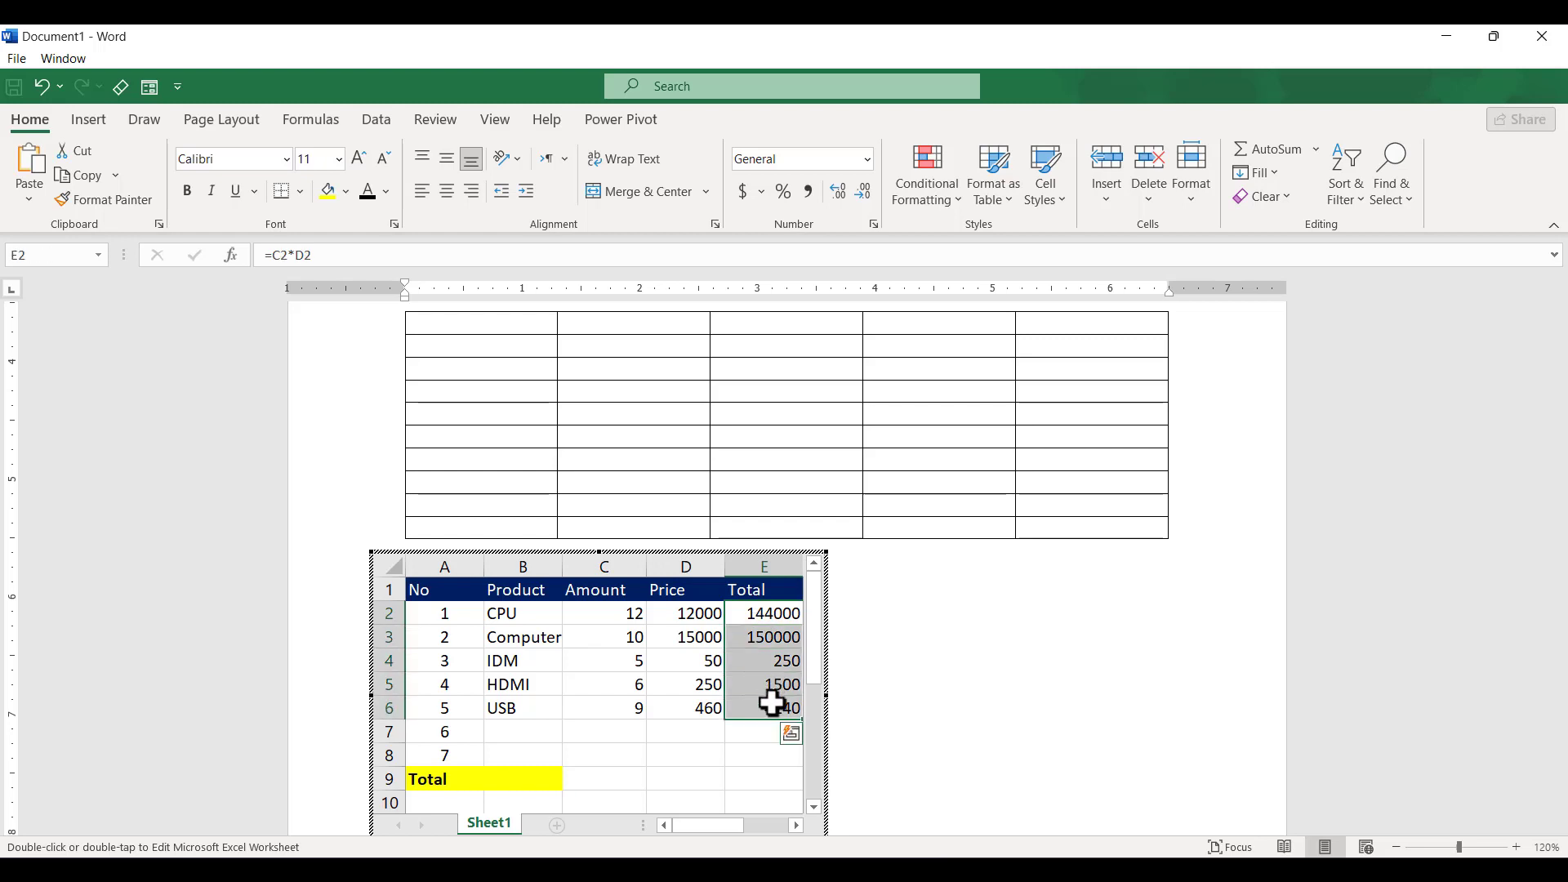
left_click(868, 158)
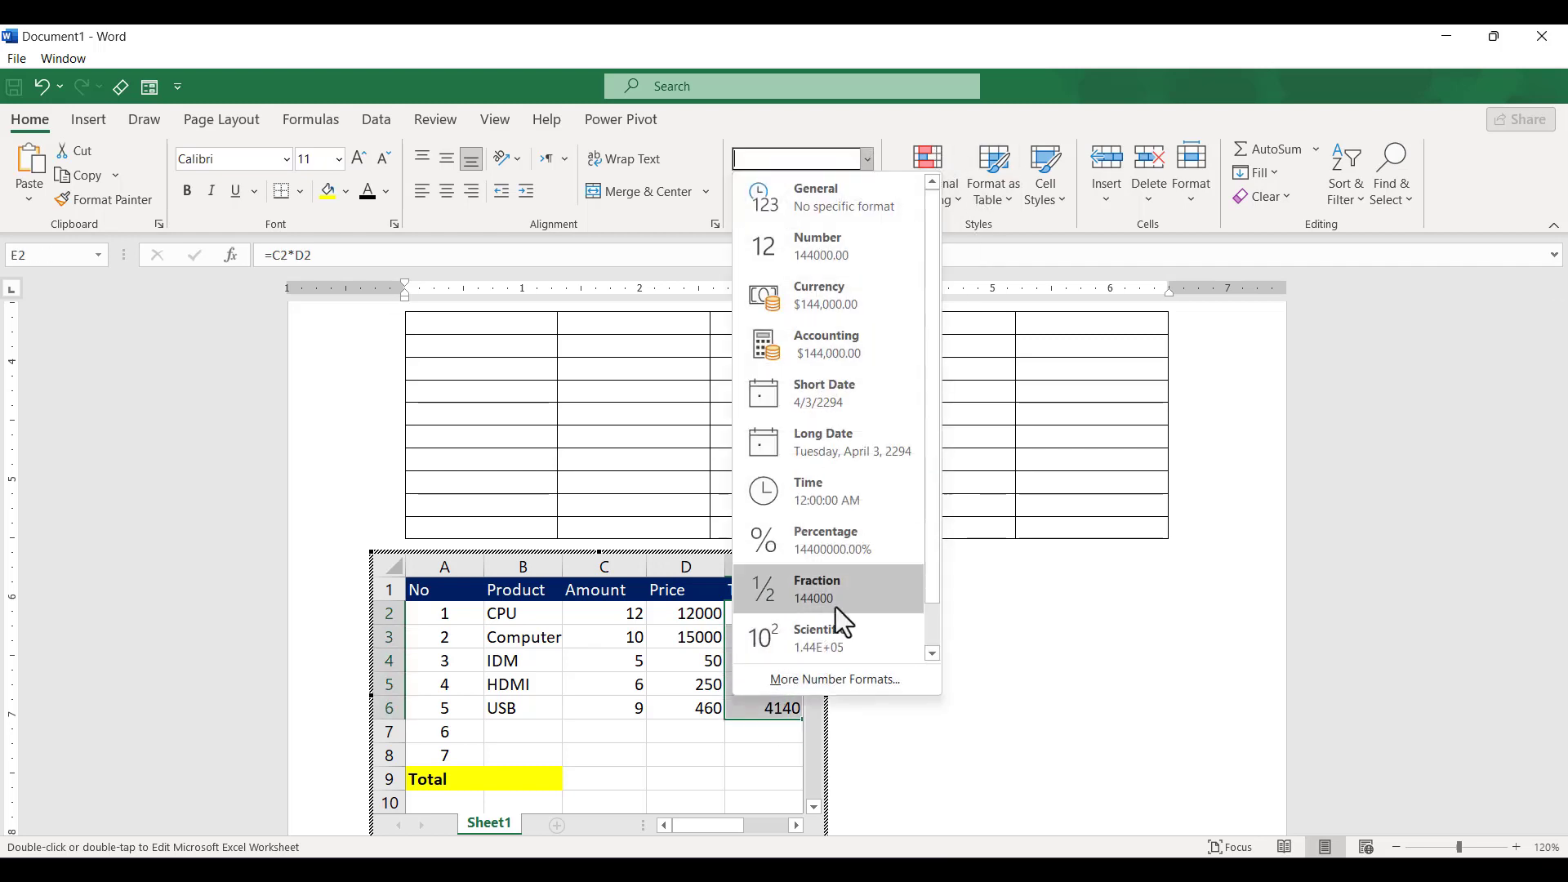
left_click(839, 676)
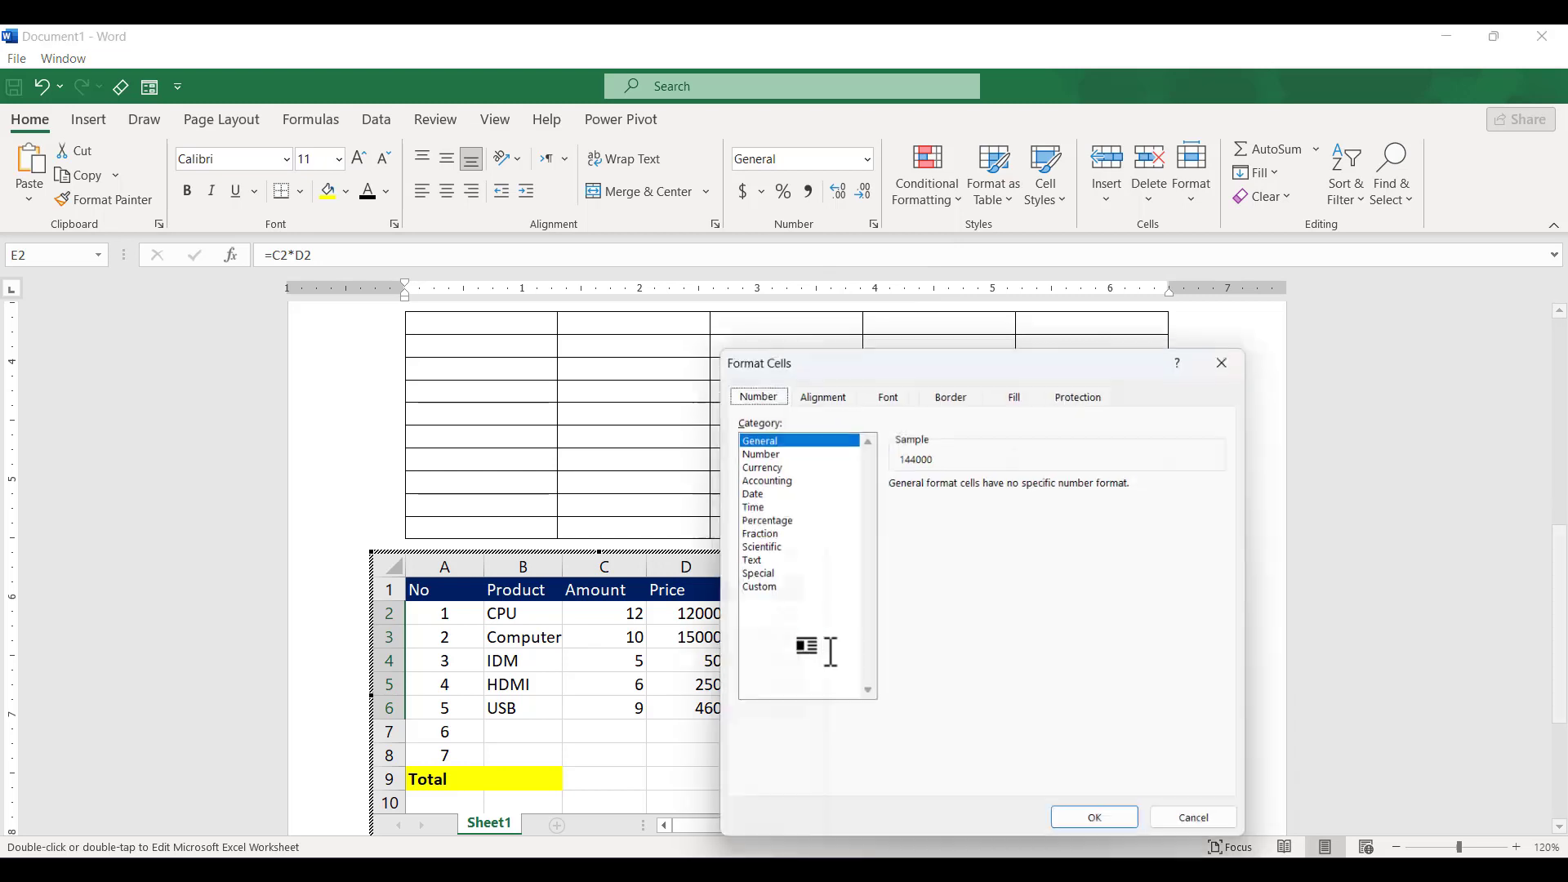
left_click(757, 464)
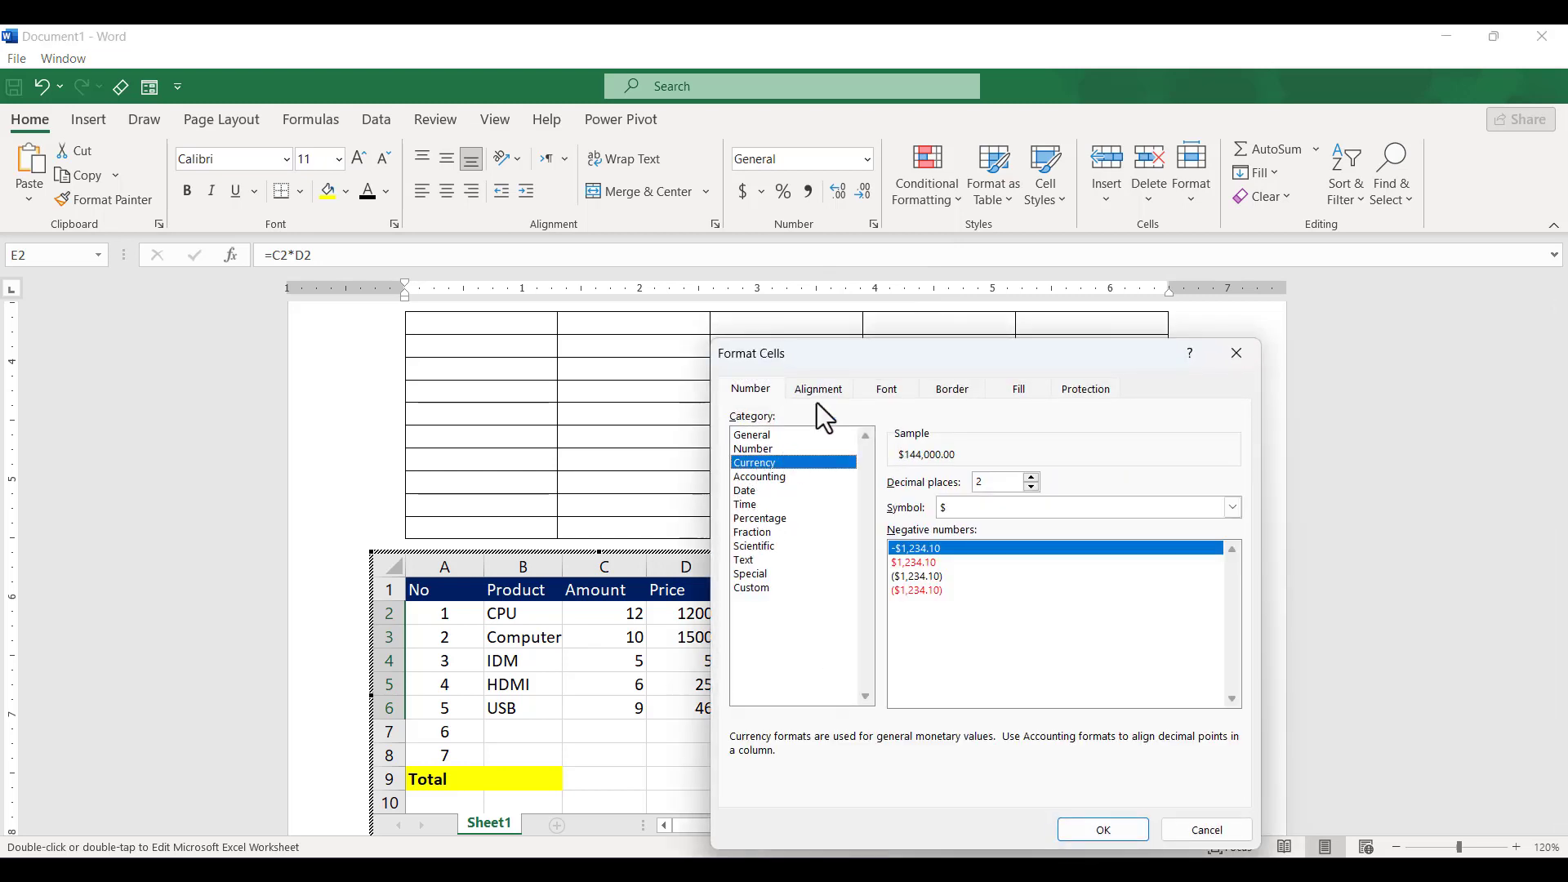
left_click(1003, 506)
key("a")
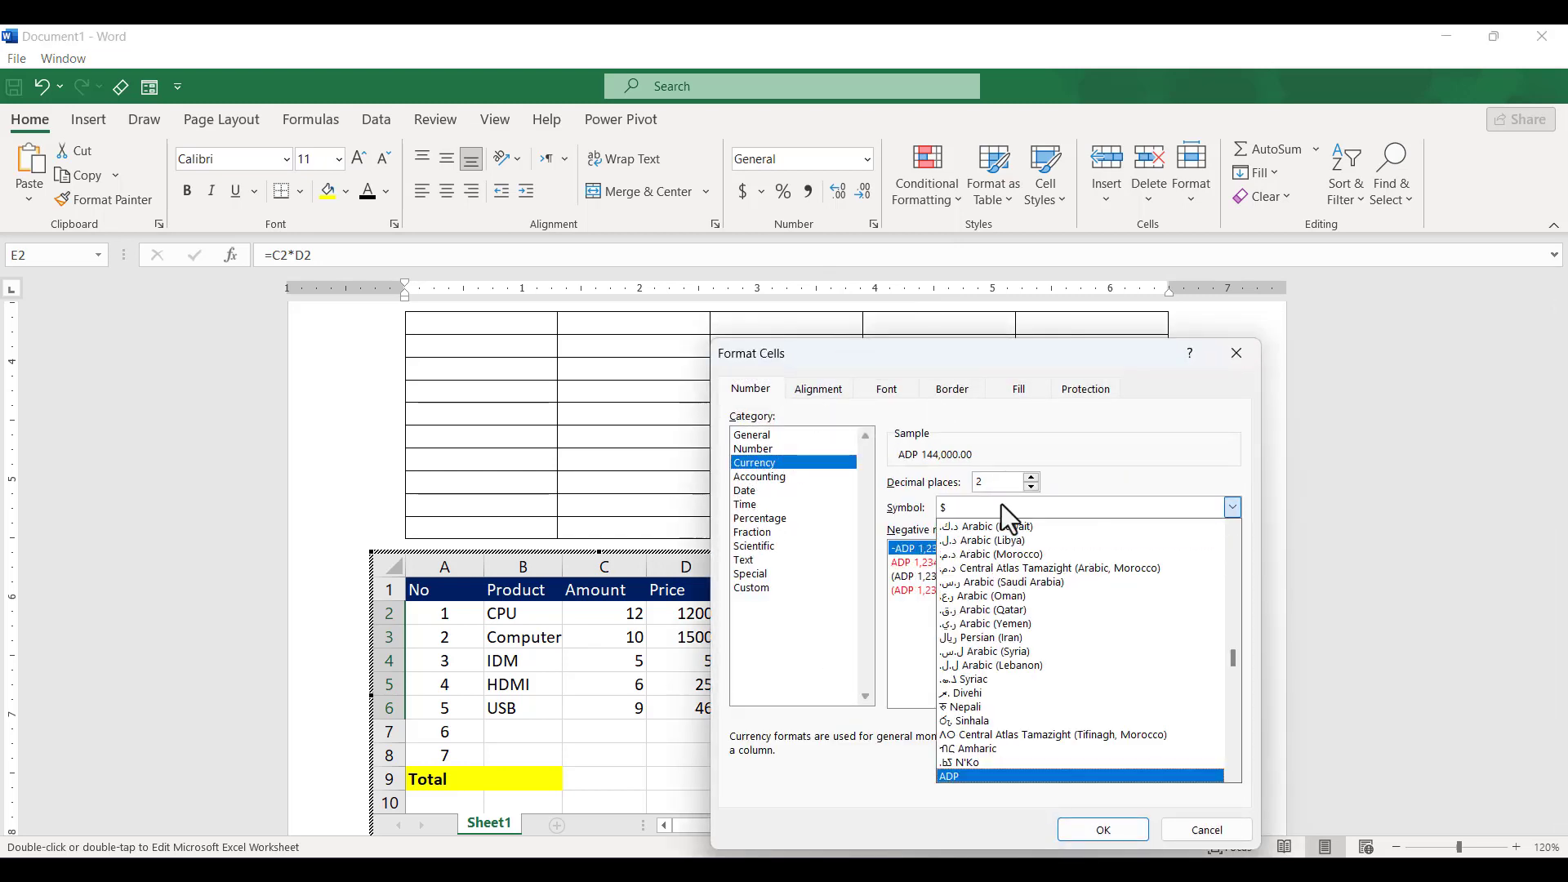
key("f")
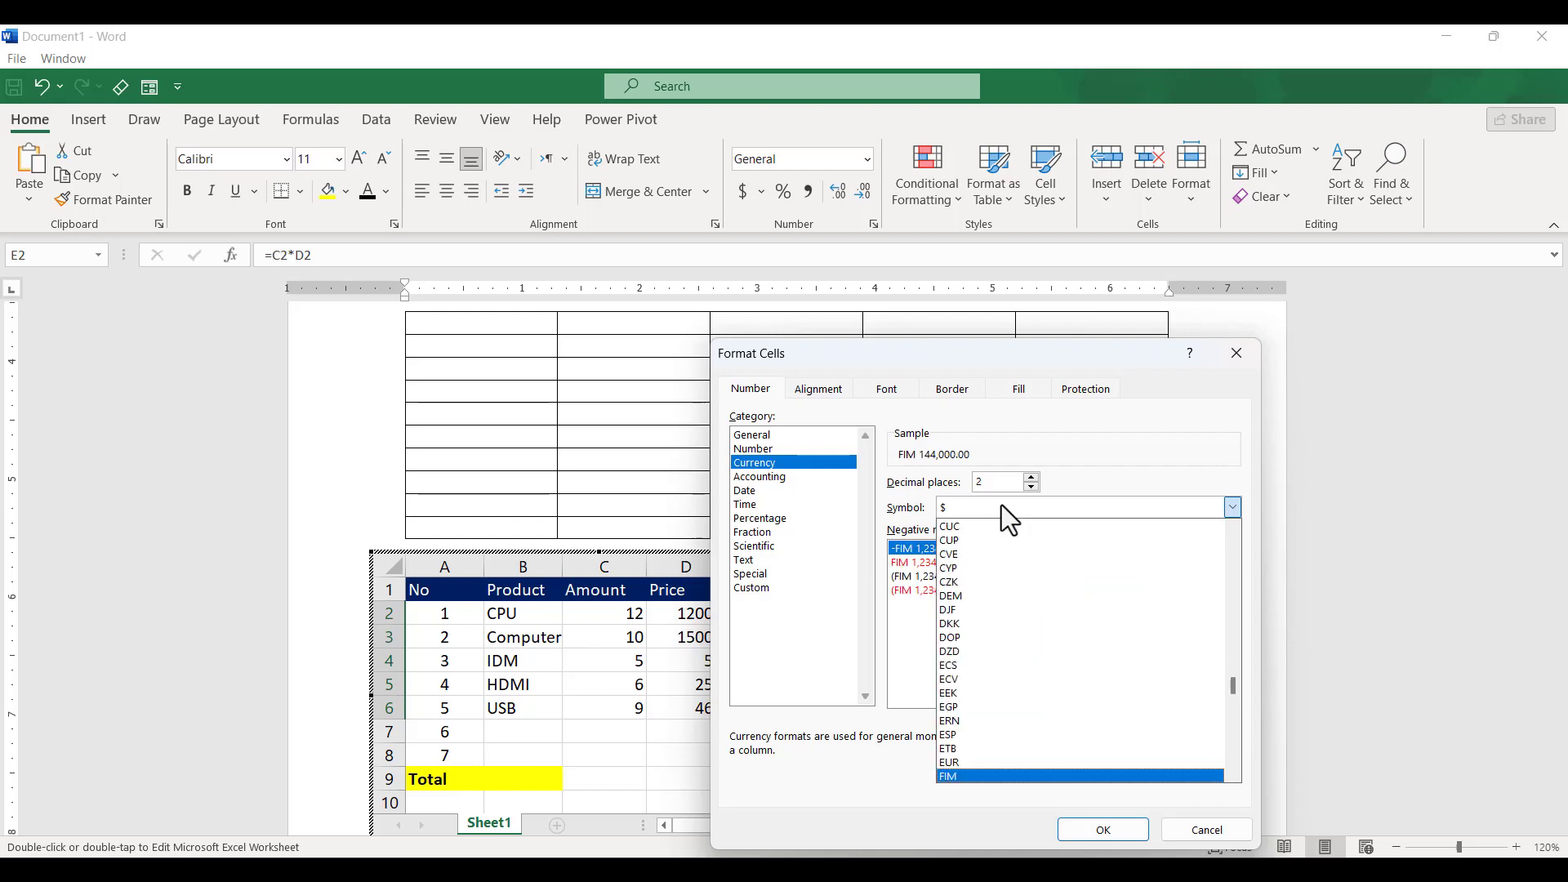
key("f")
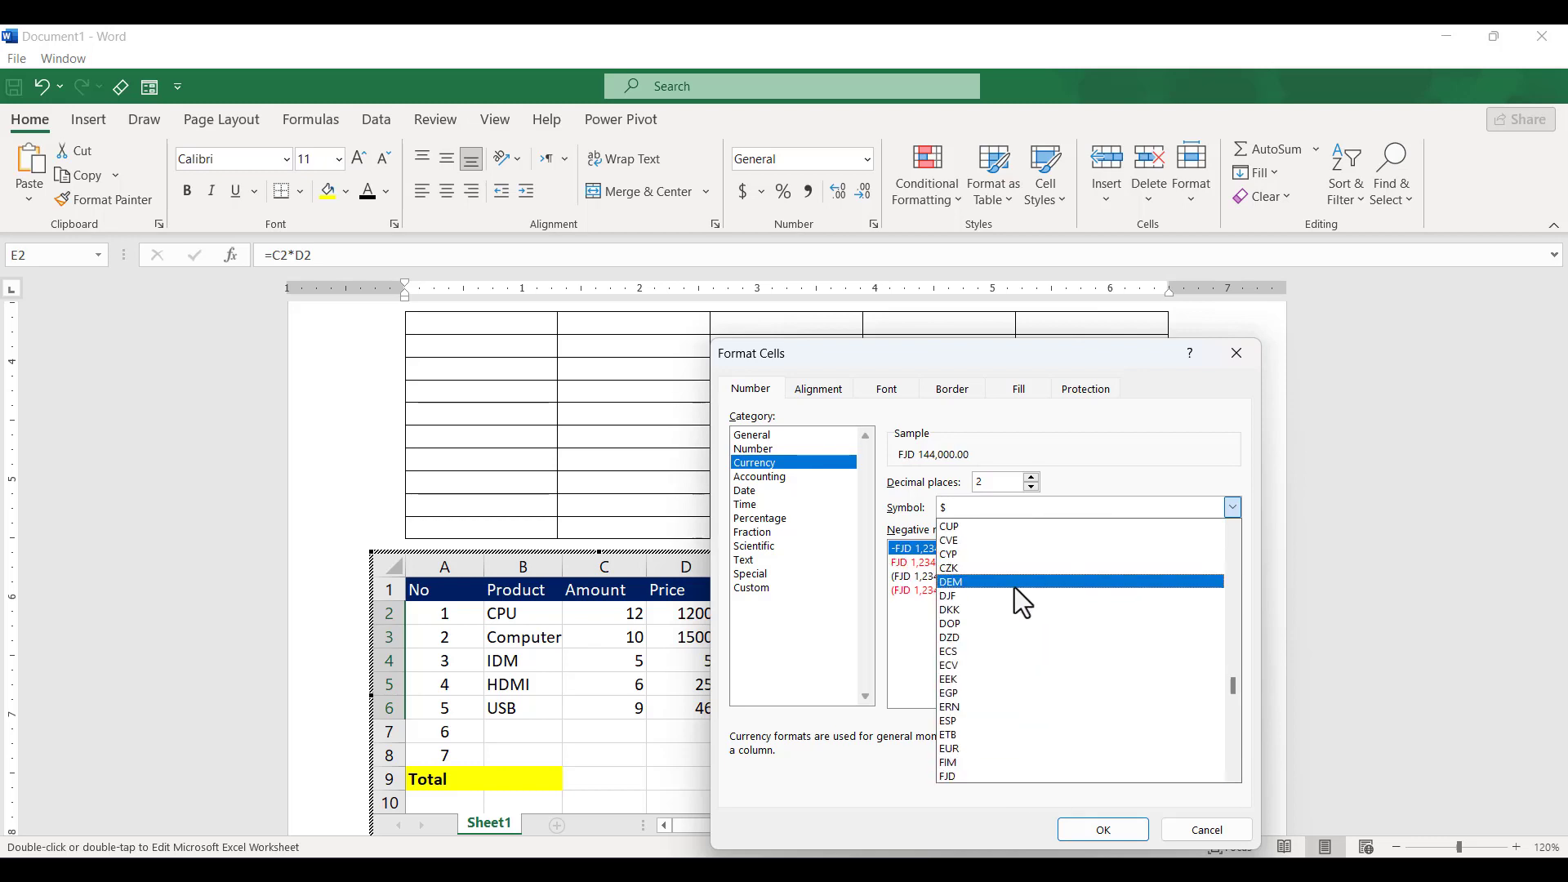
key("a")
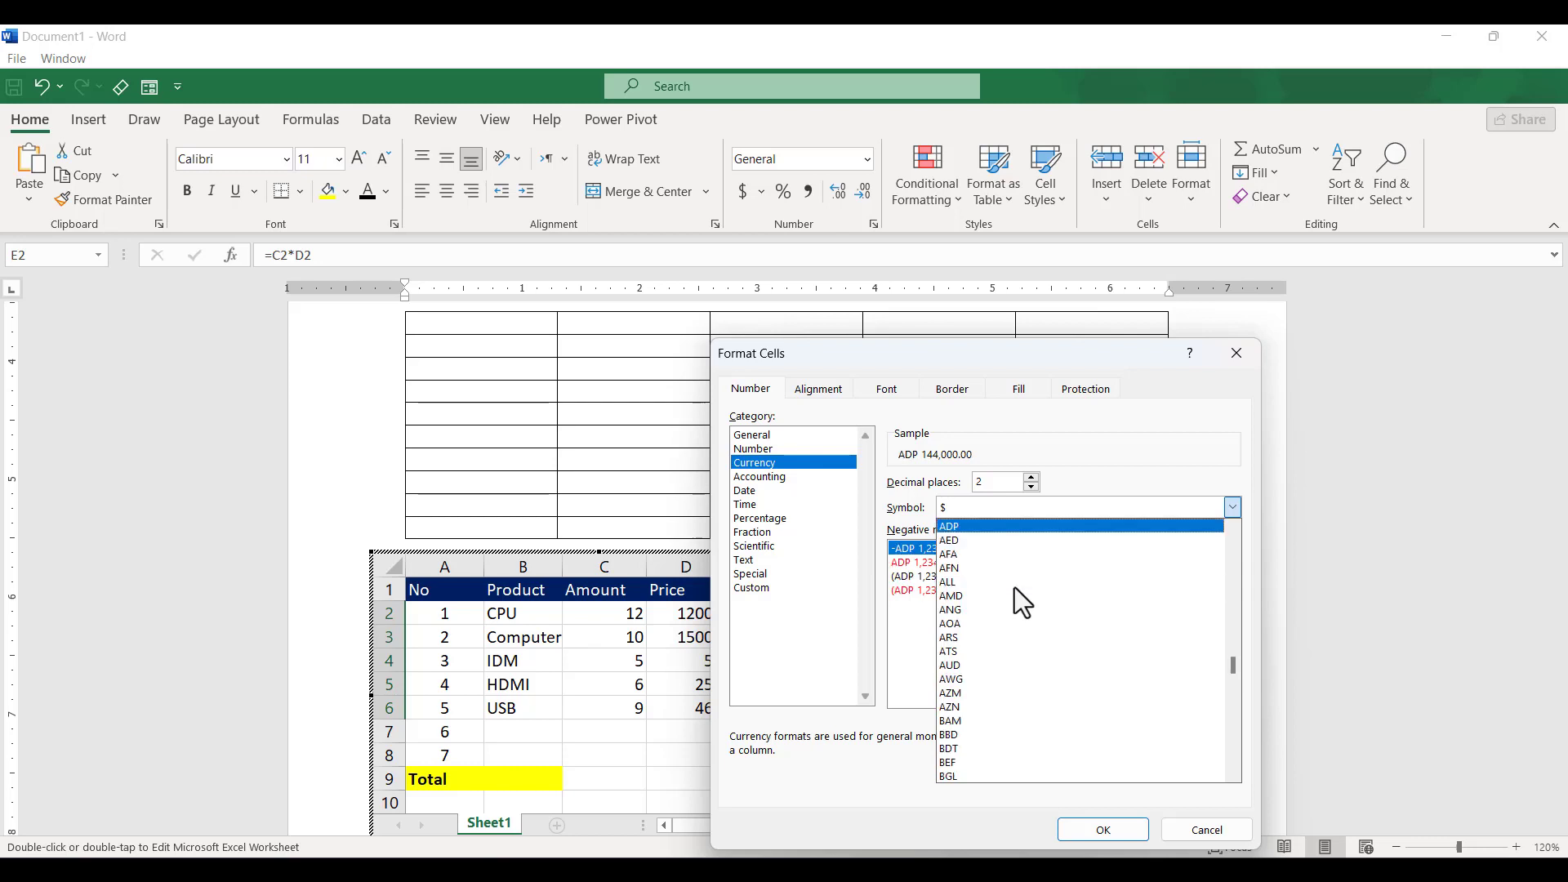
key("a")
key("a")
key("Return")
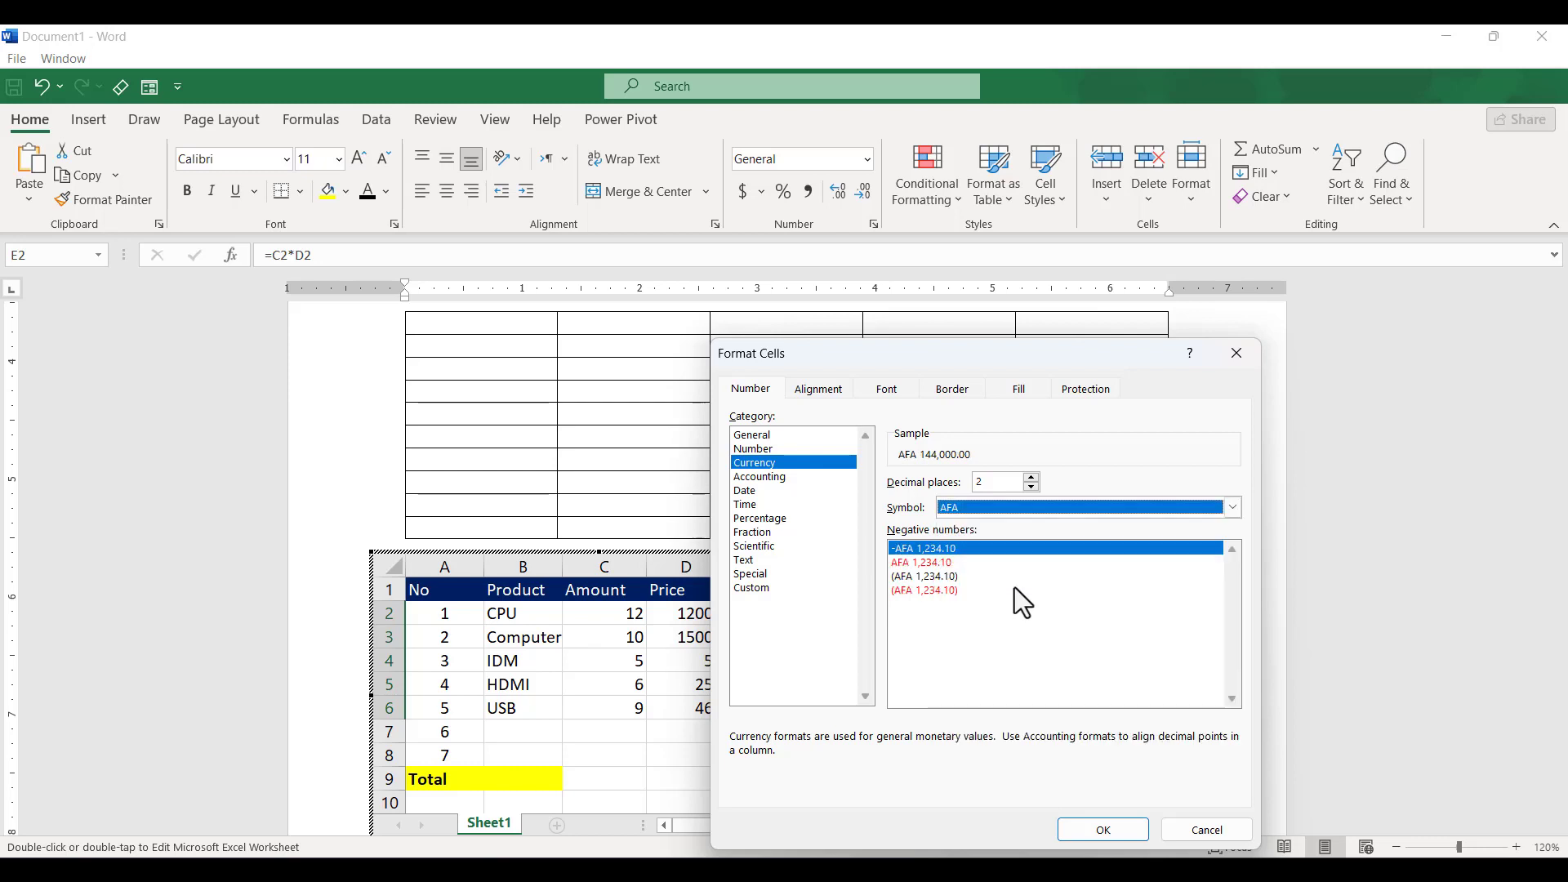
- Set the currency format to 0 decimal places, apply it to the totals and leave the embedded spreadsheet
left_click(1033, 487)
left_click(1033, 487)
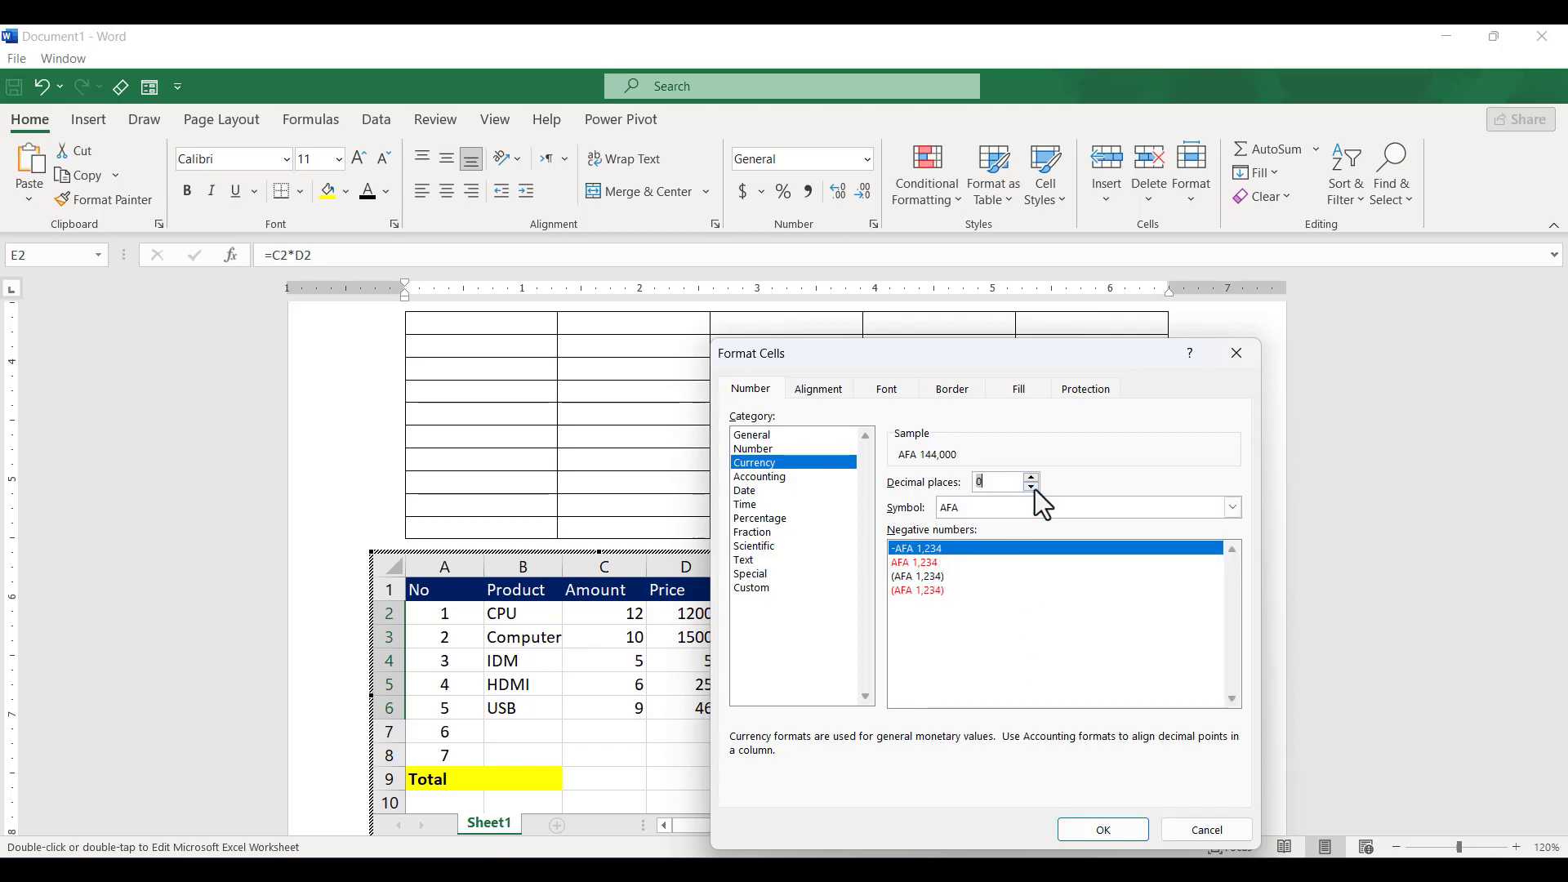
left_click(1079, 826)
left_click(940, 662)
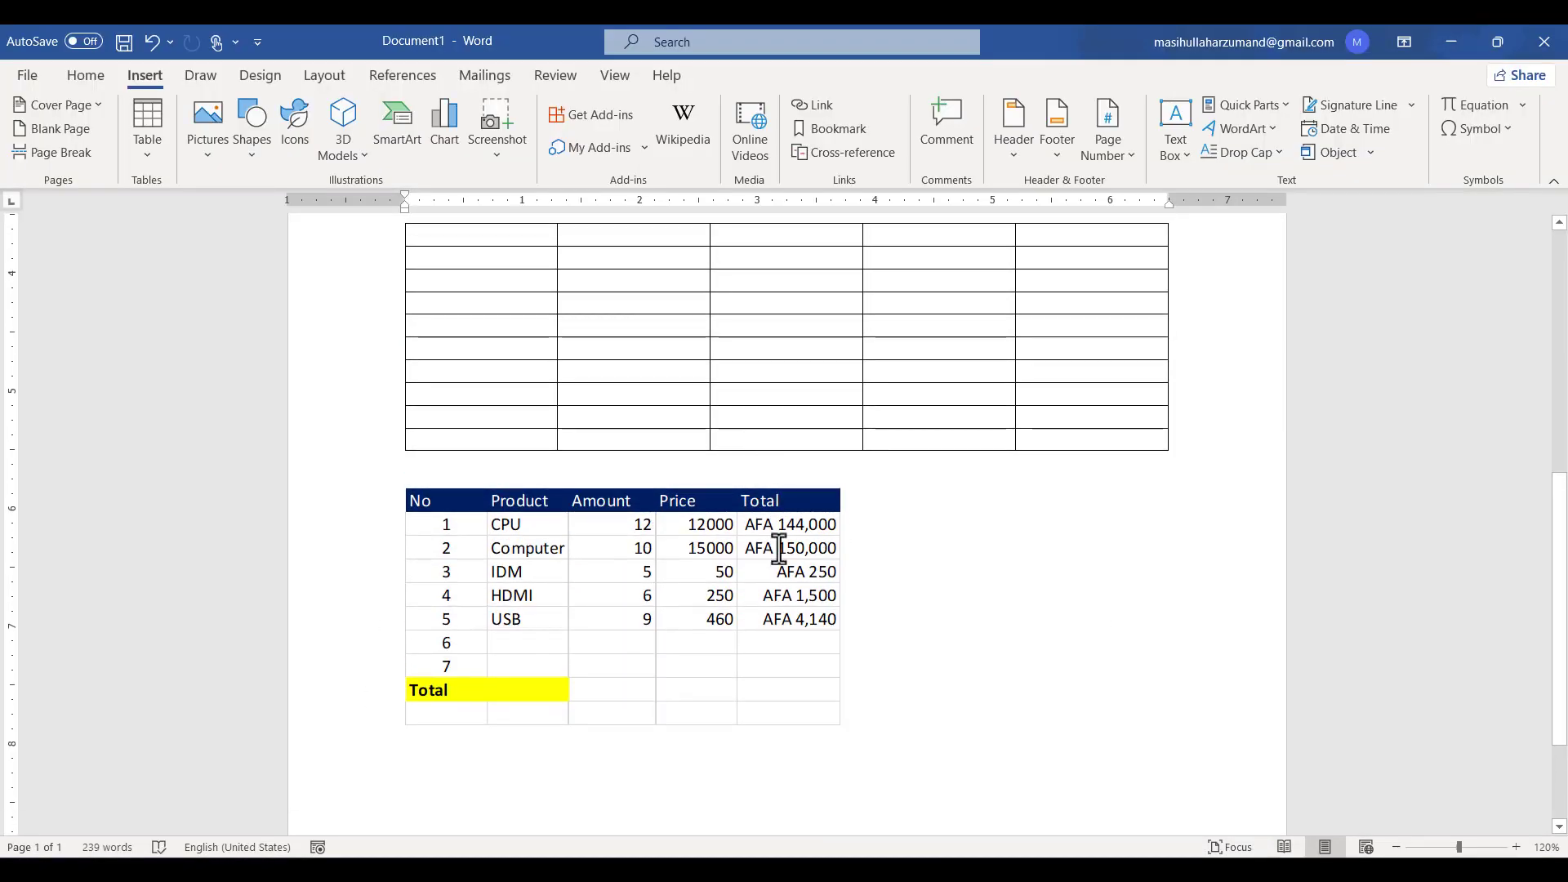
- Reopen the spreadsheet, center the totals in E2 to E6 horizontally and vertically, and reduce their font size to 10
left_click(784, 596)
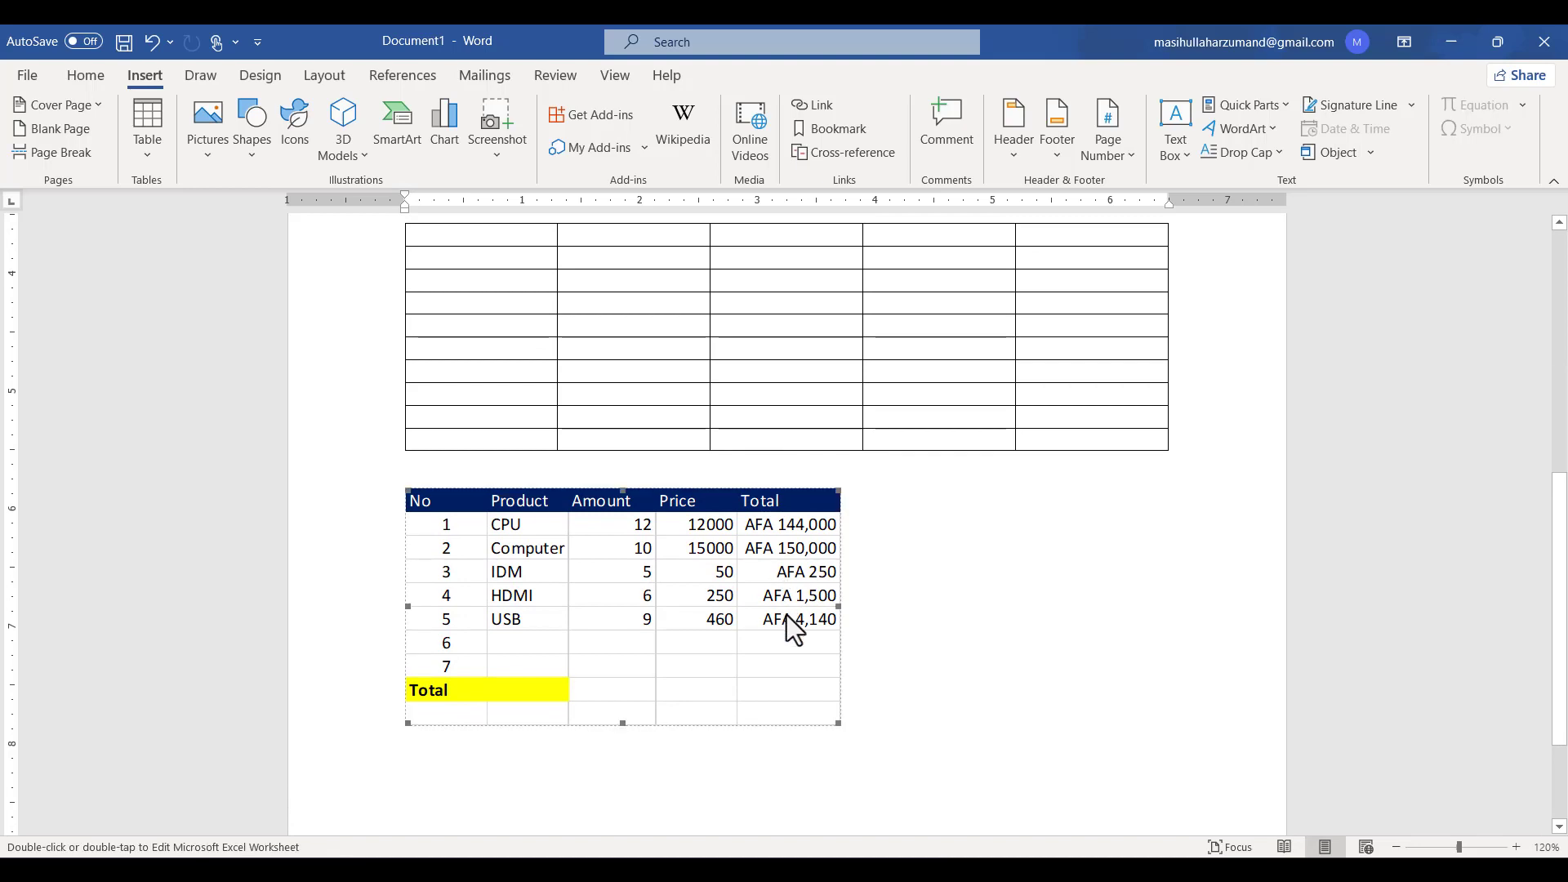
double_click(786, 521)
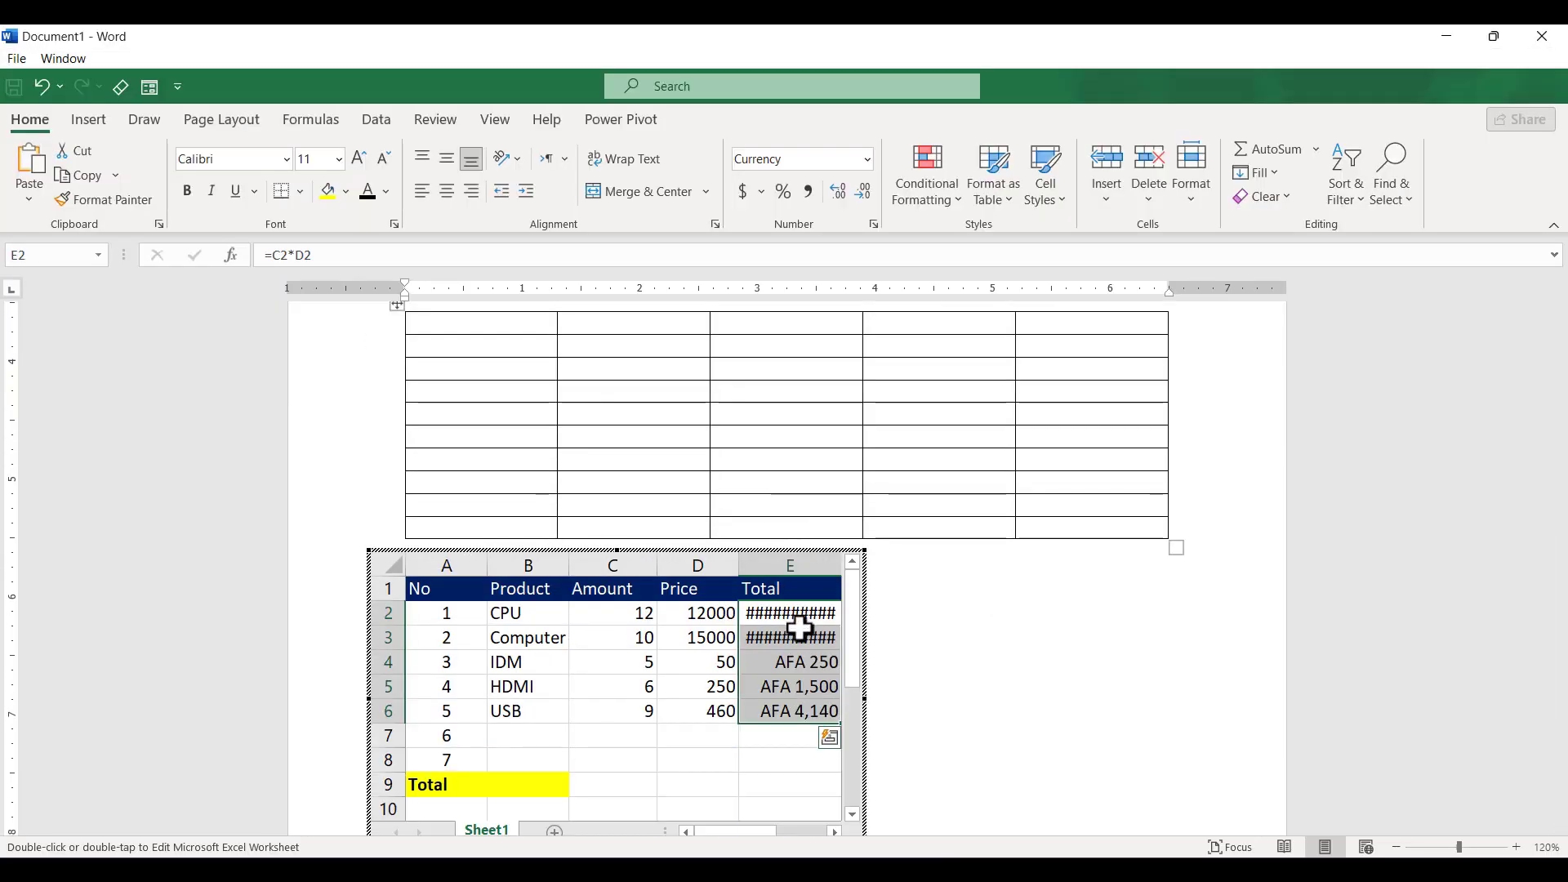
left_click_drag(798, 613, 800, 717)
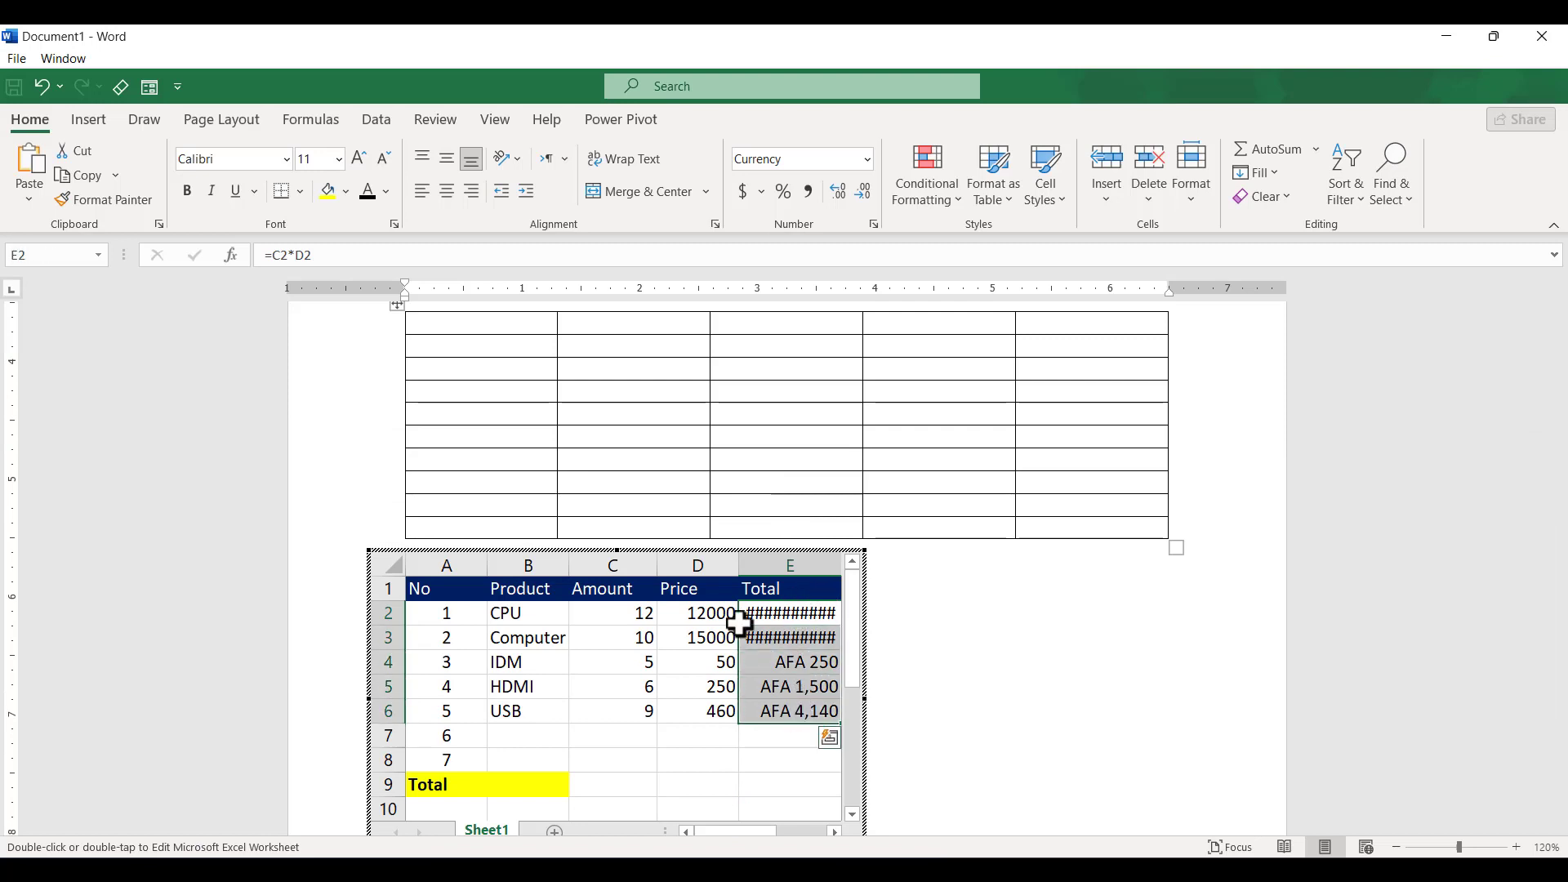
left_click(448, 191)
left_click(447, 159)
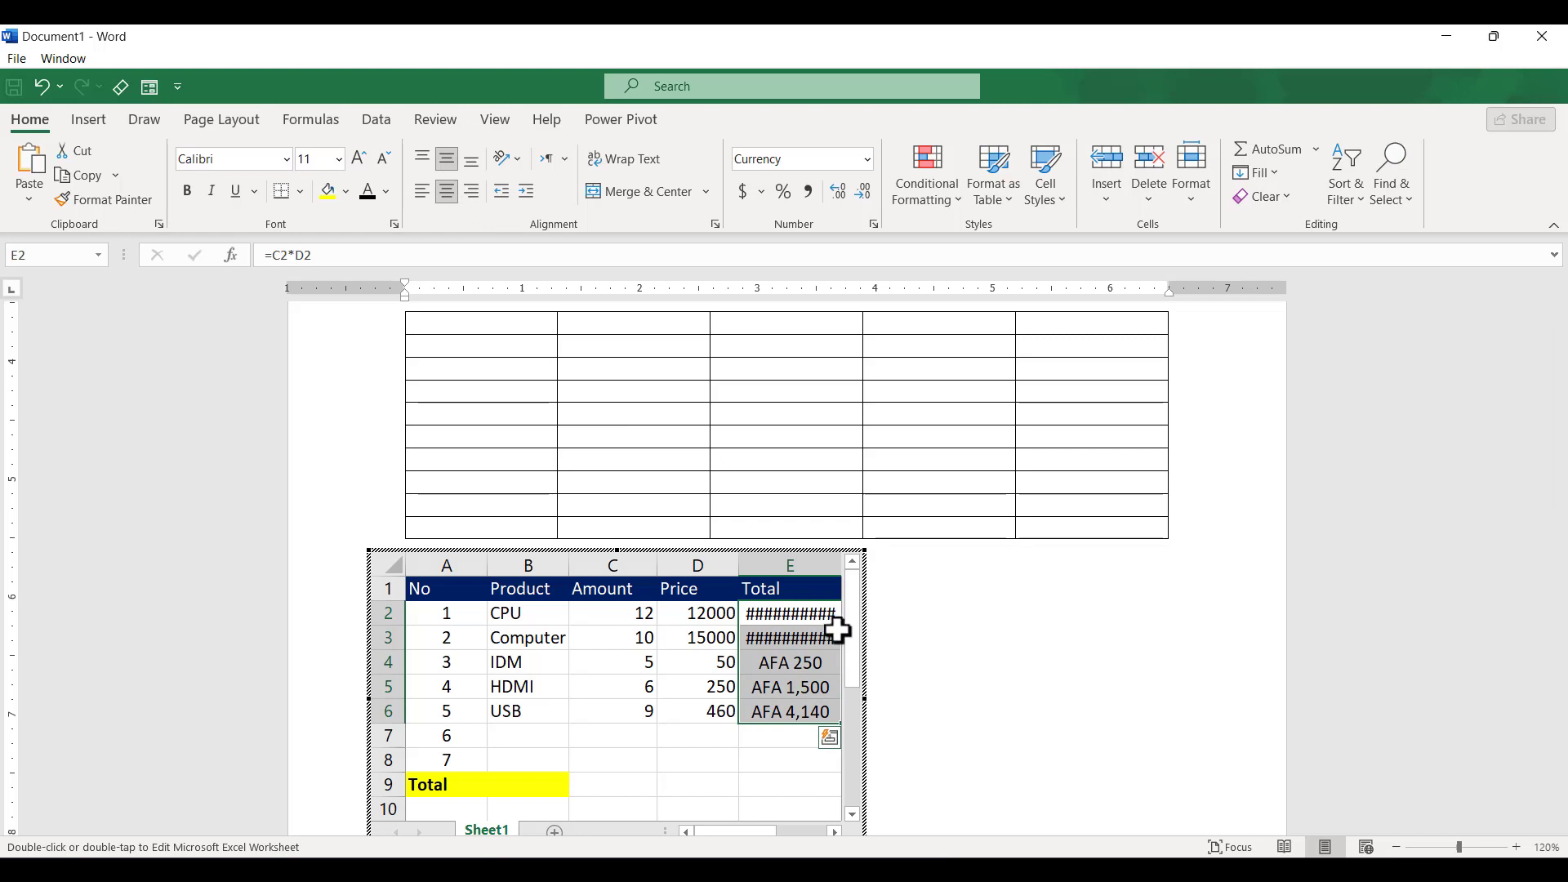
left_click(384, 159)
left_click(879, 679)
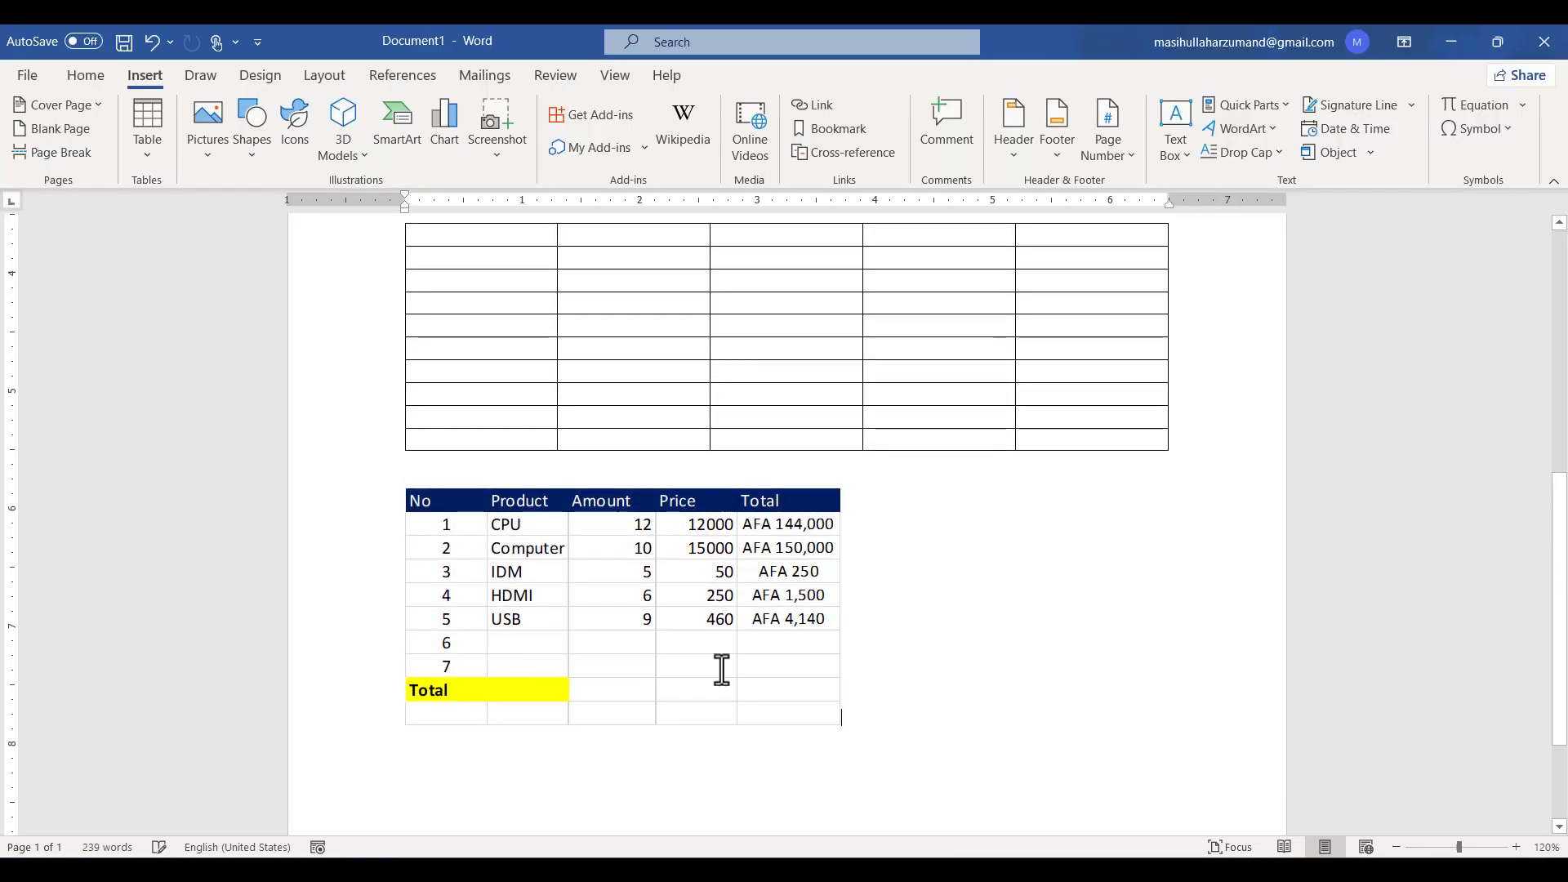
- Enter the formula =SUM(E2:E6) in cell B9 beside the Total label and return to the document
double_click(513, 696)
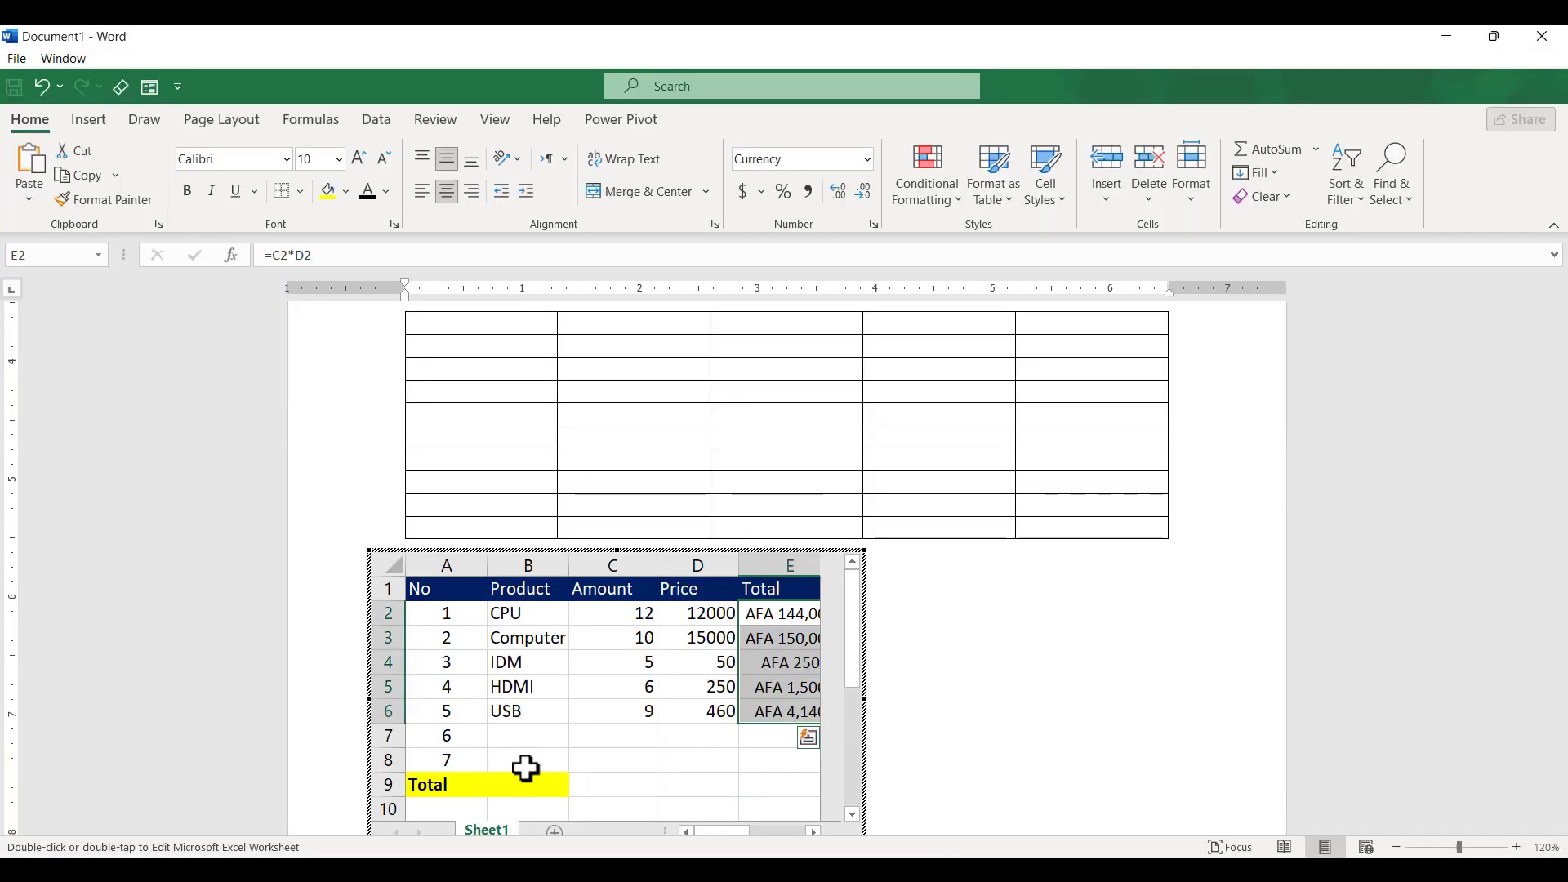
left_click(527, 782)
type("=")
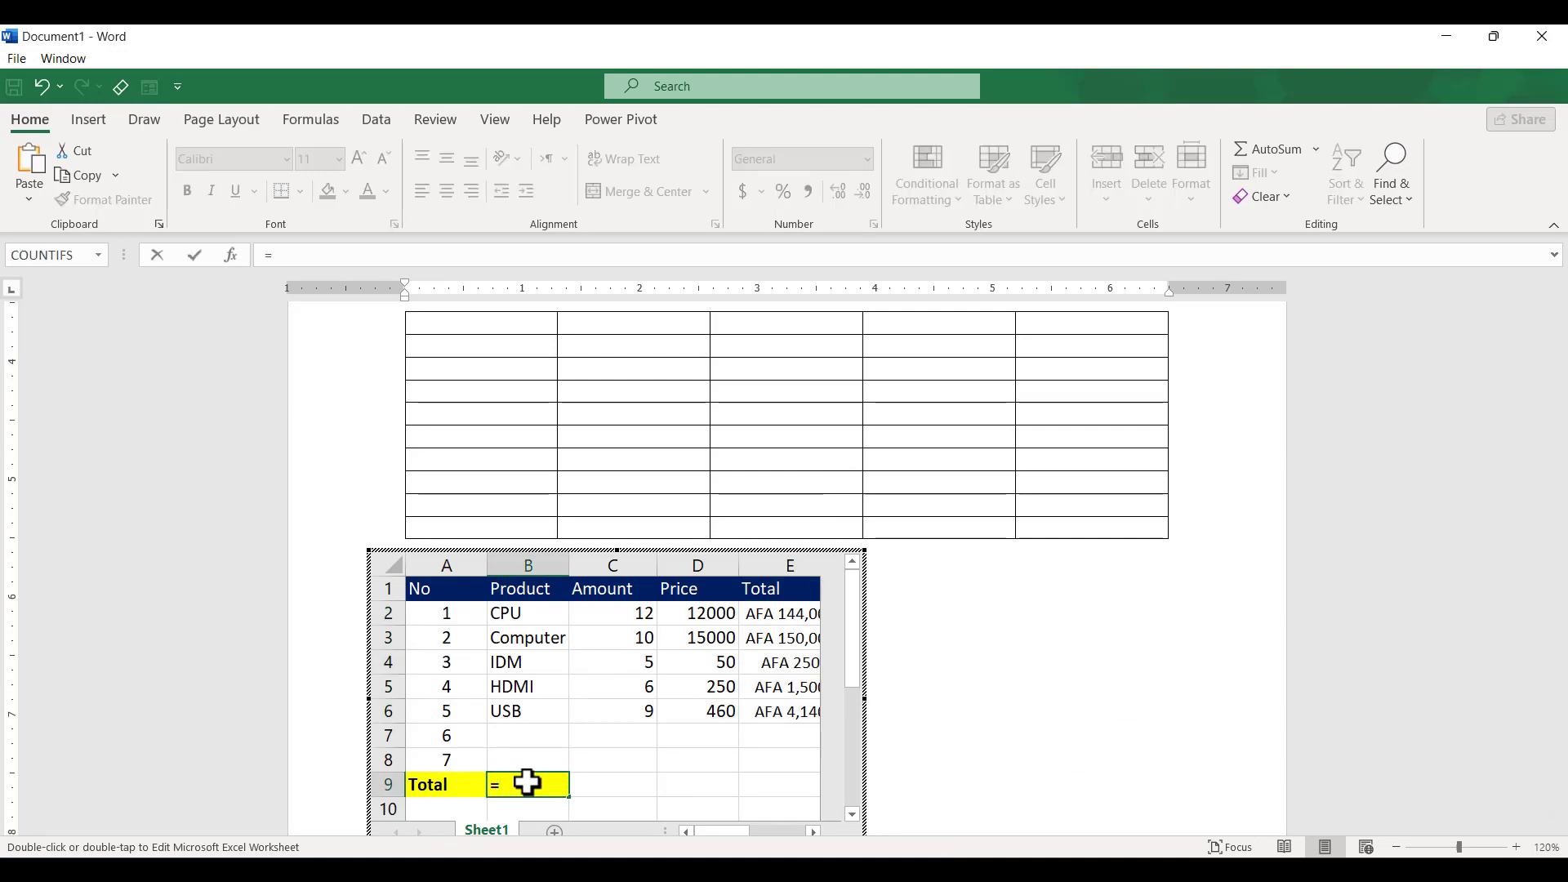
type("sum")
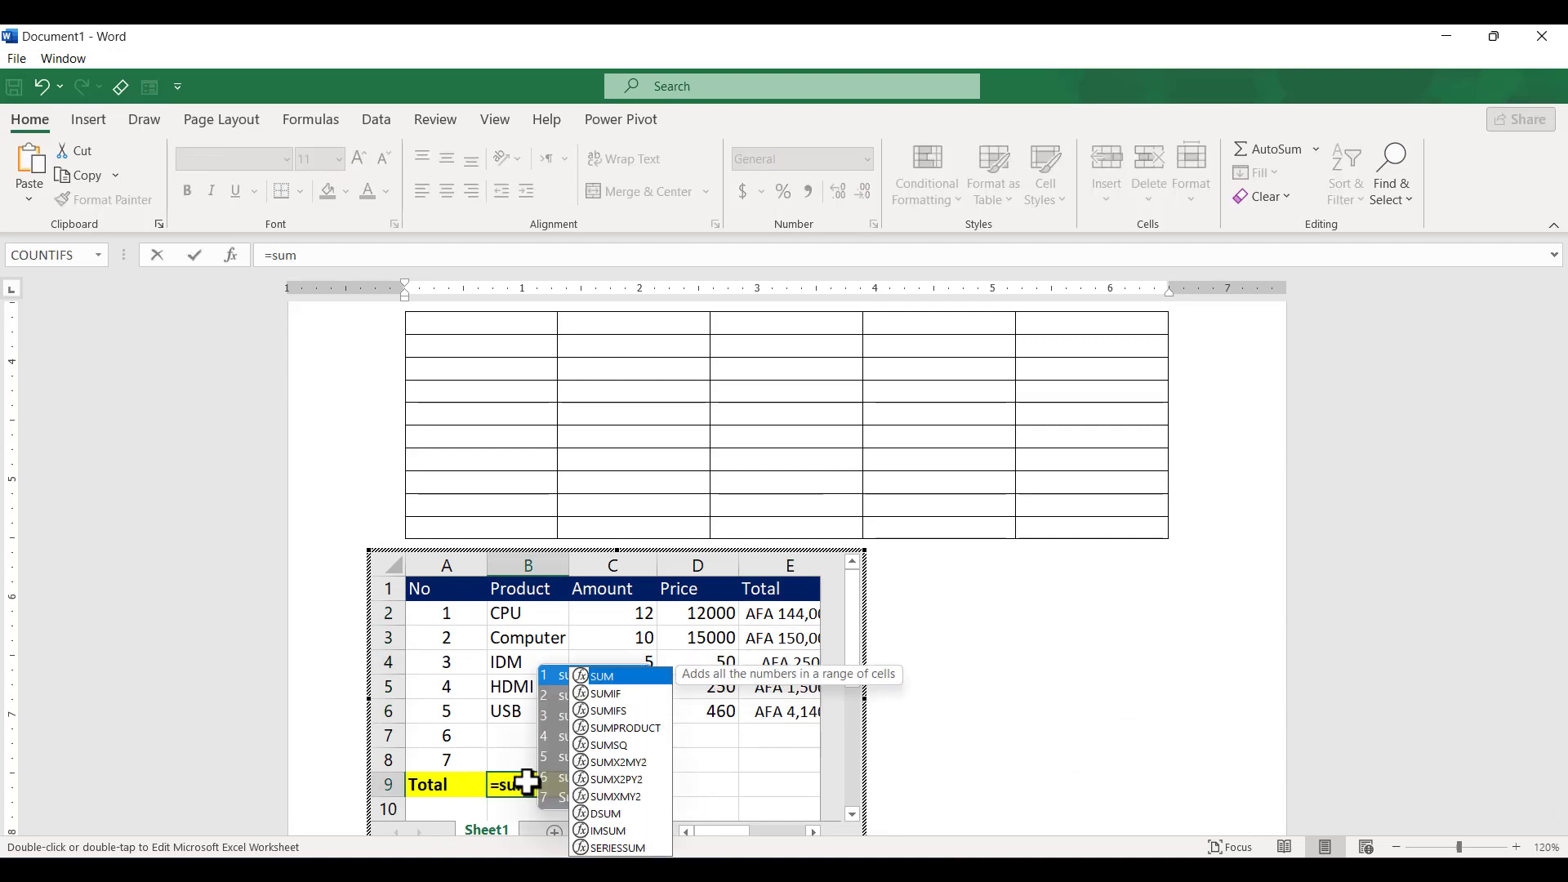
type("(")
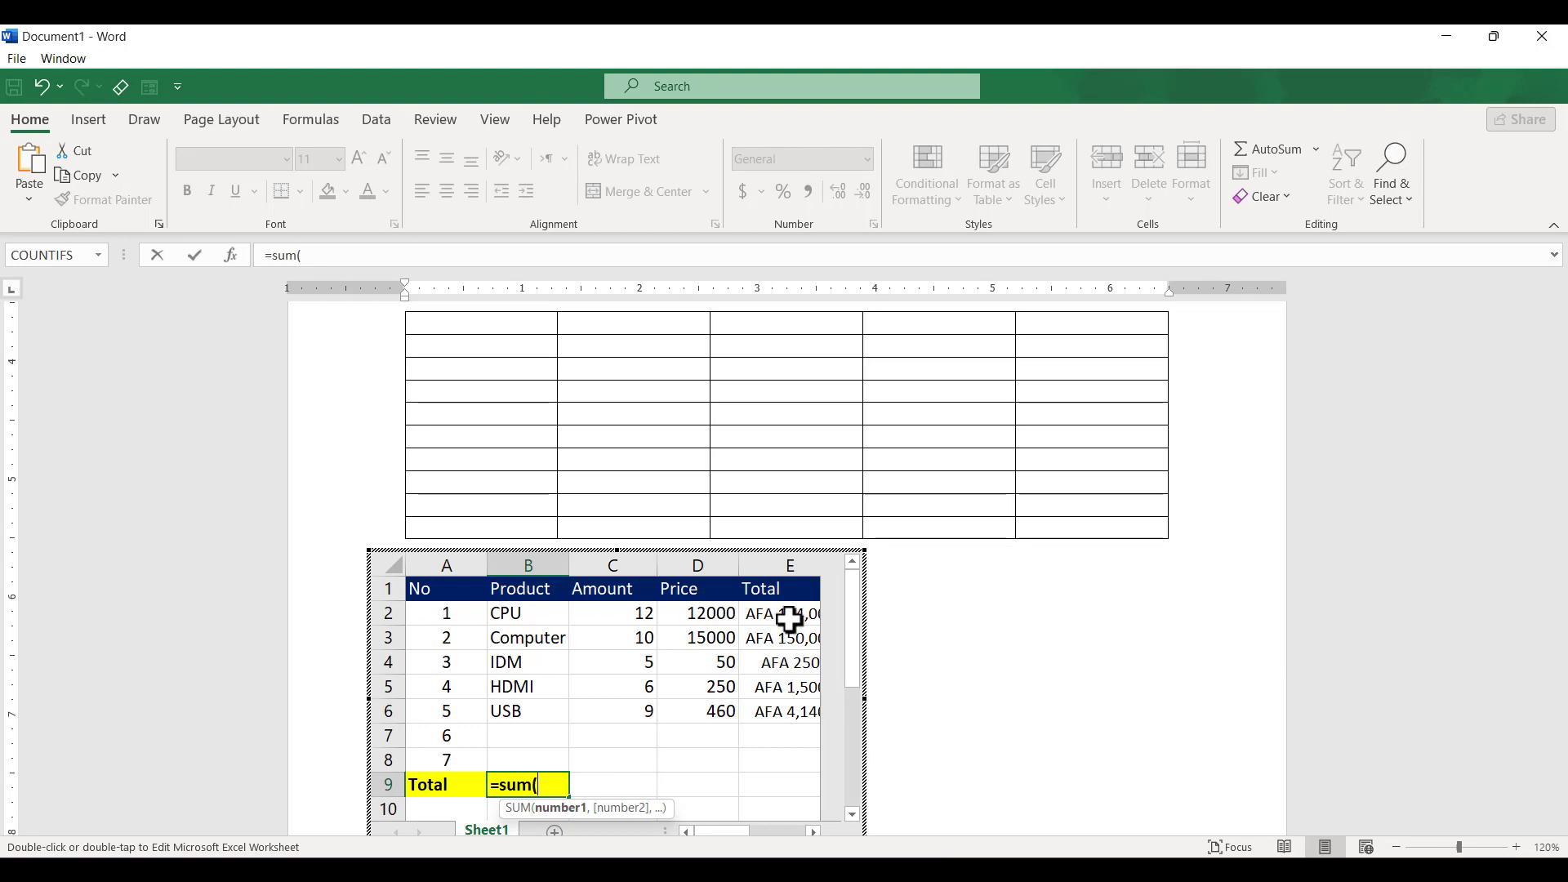
left_click_drag(789, 616, 791, 714)
type(")")
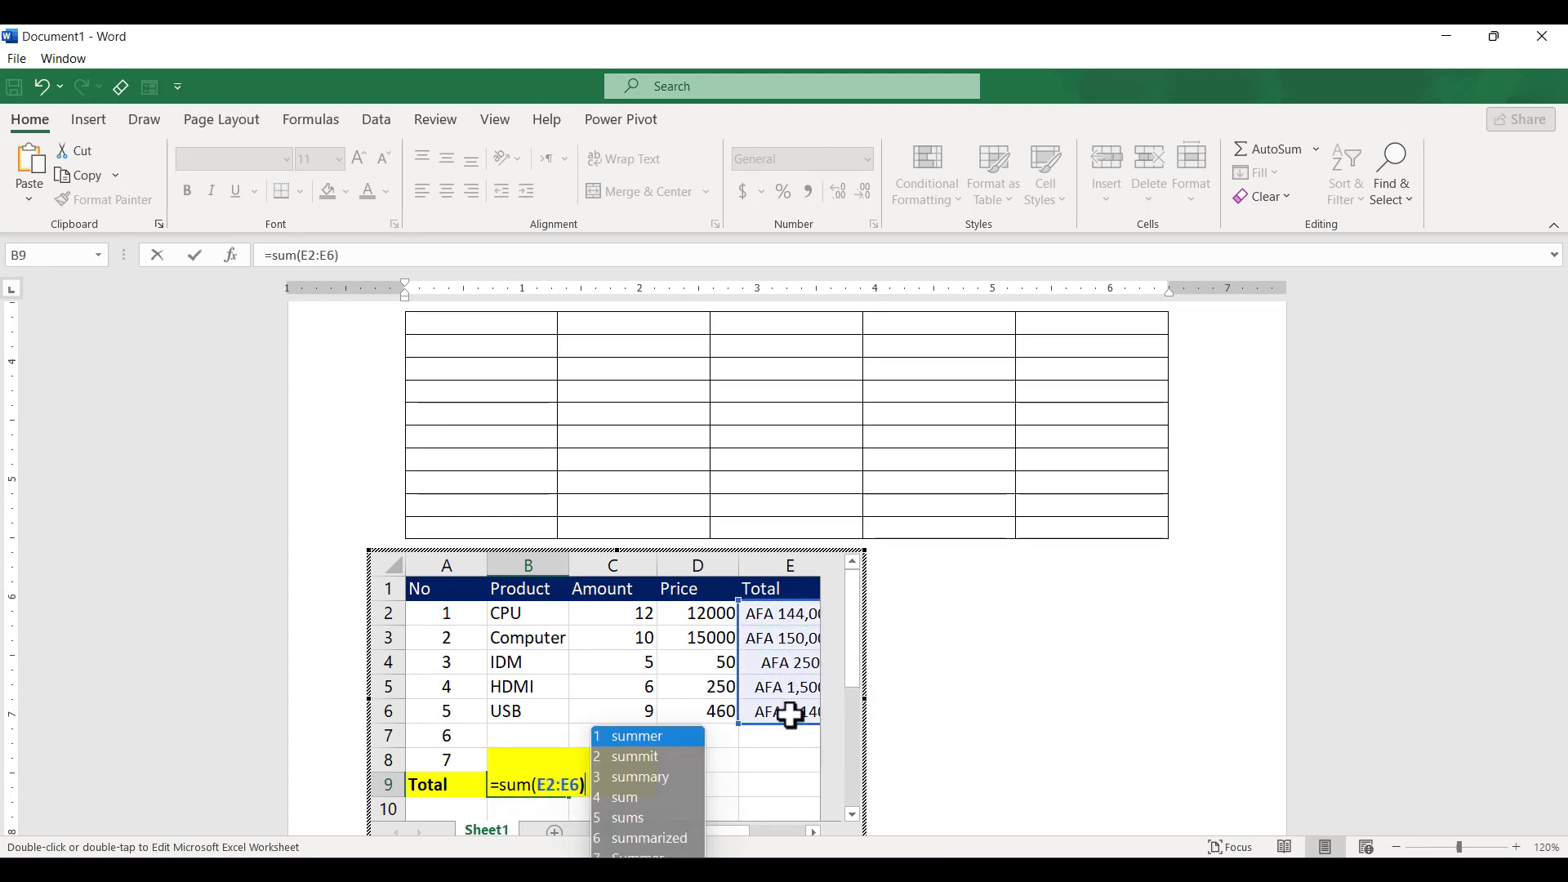
key("Return")
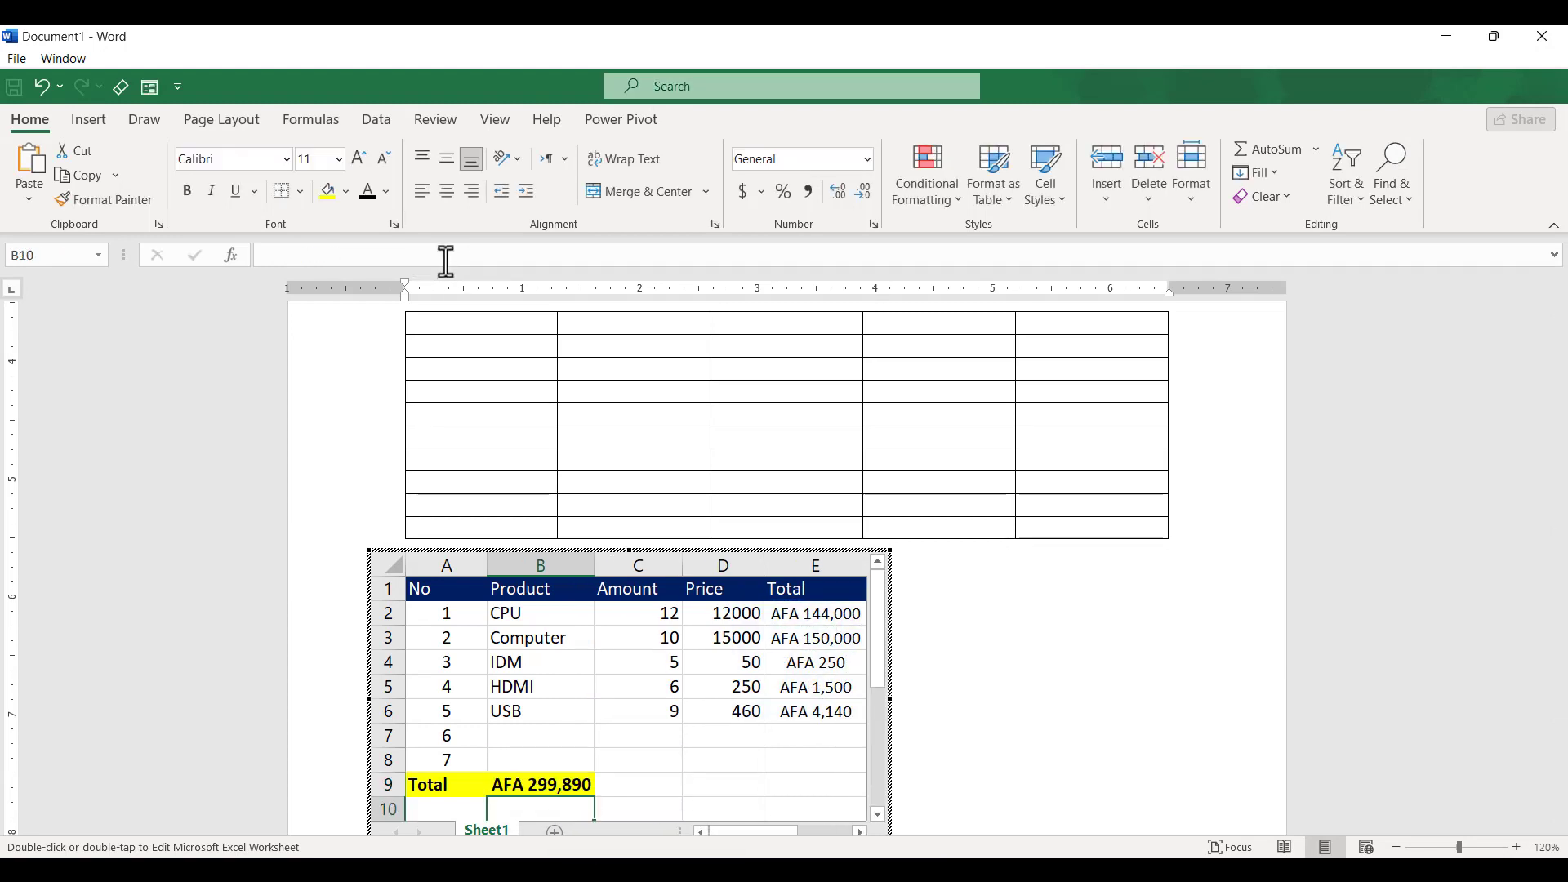
left_click(605, 786)
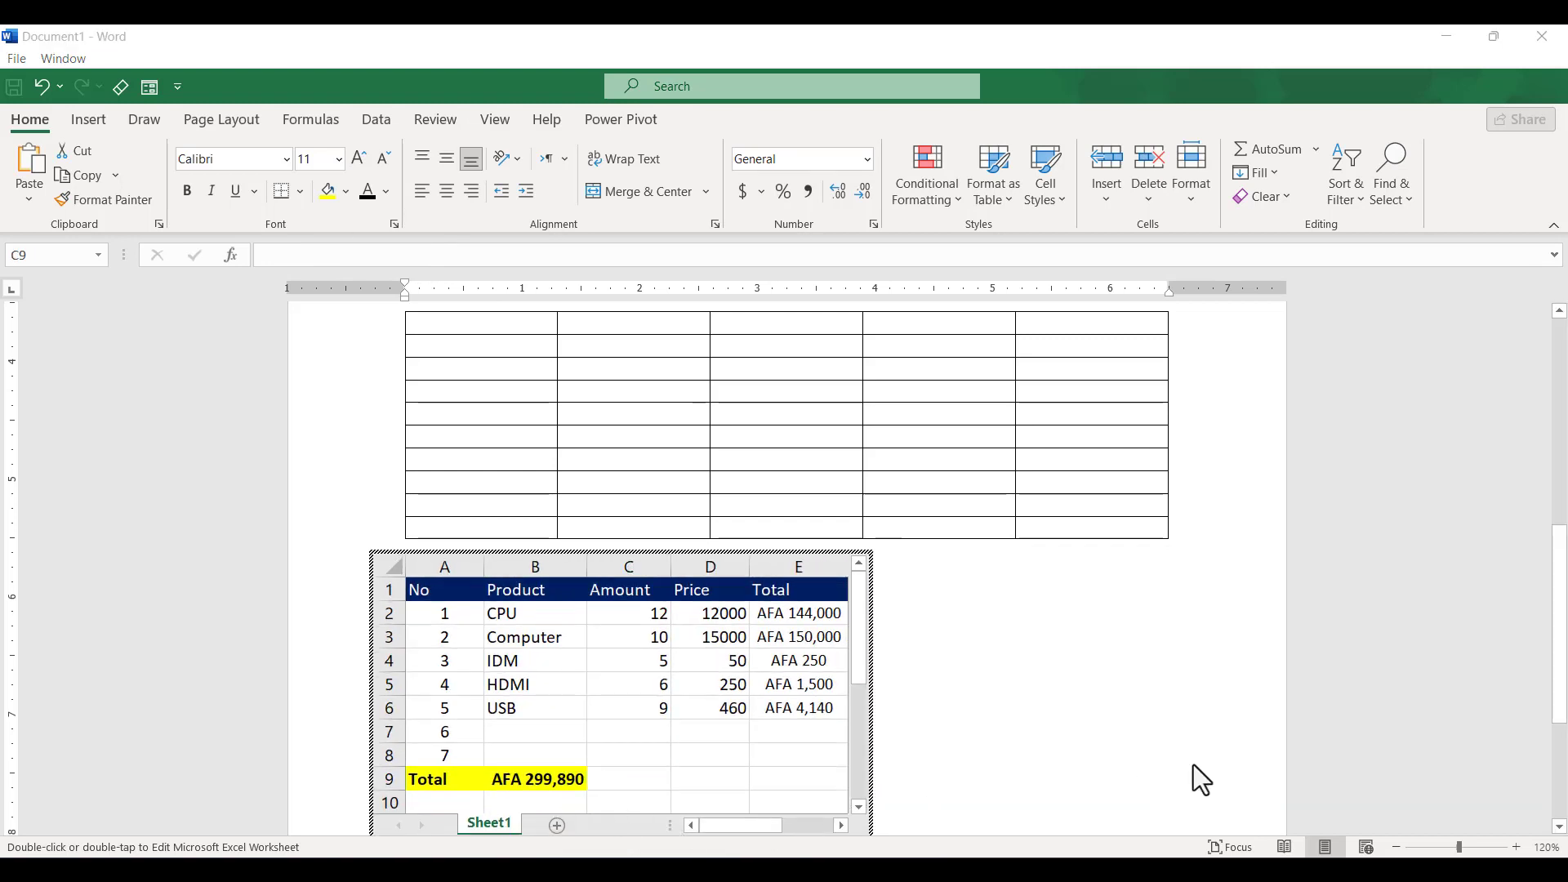
left_click(967, 623)
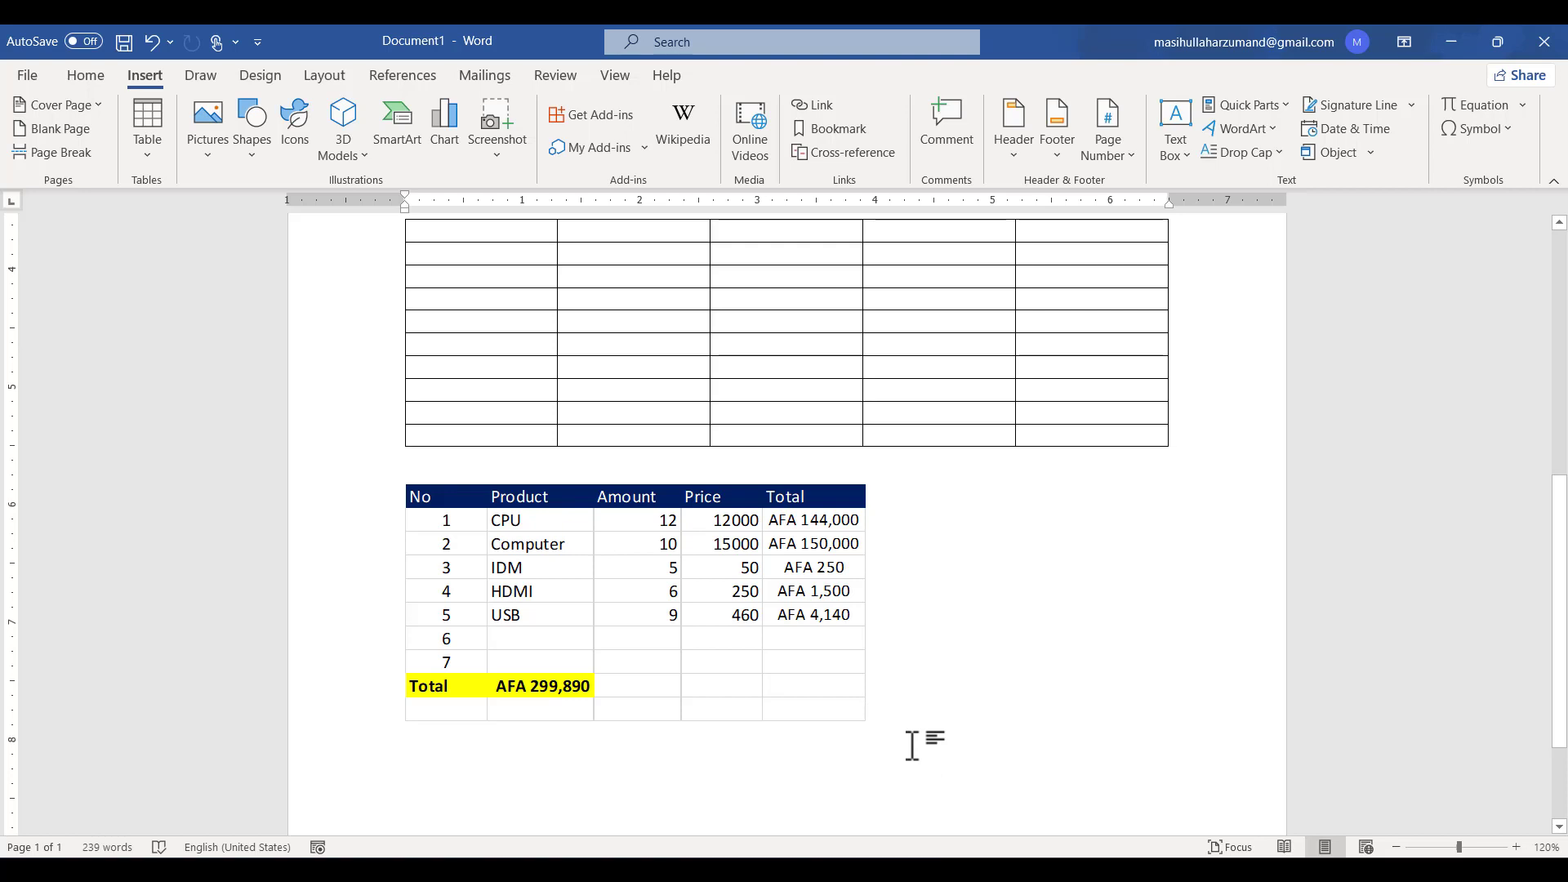
- Try copying the spreadsheet's headings and product rows into the empty Word table, and undo the paste
scroll(912, 744, "up", 1)
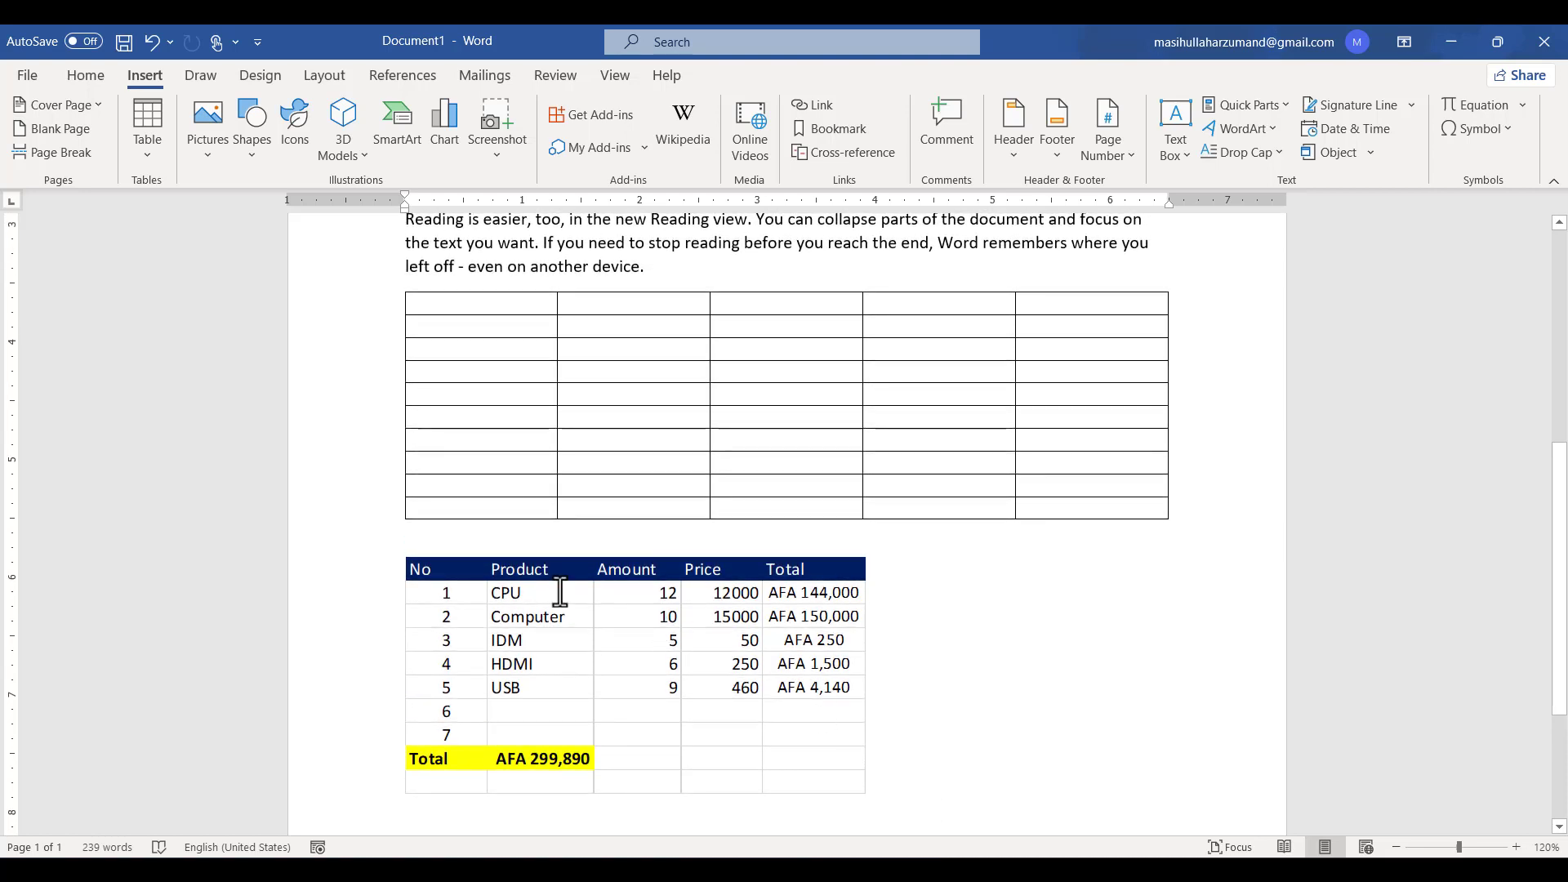
left_click(678, 582)
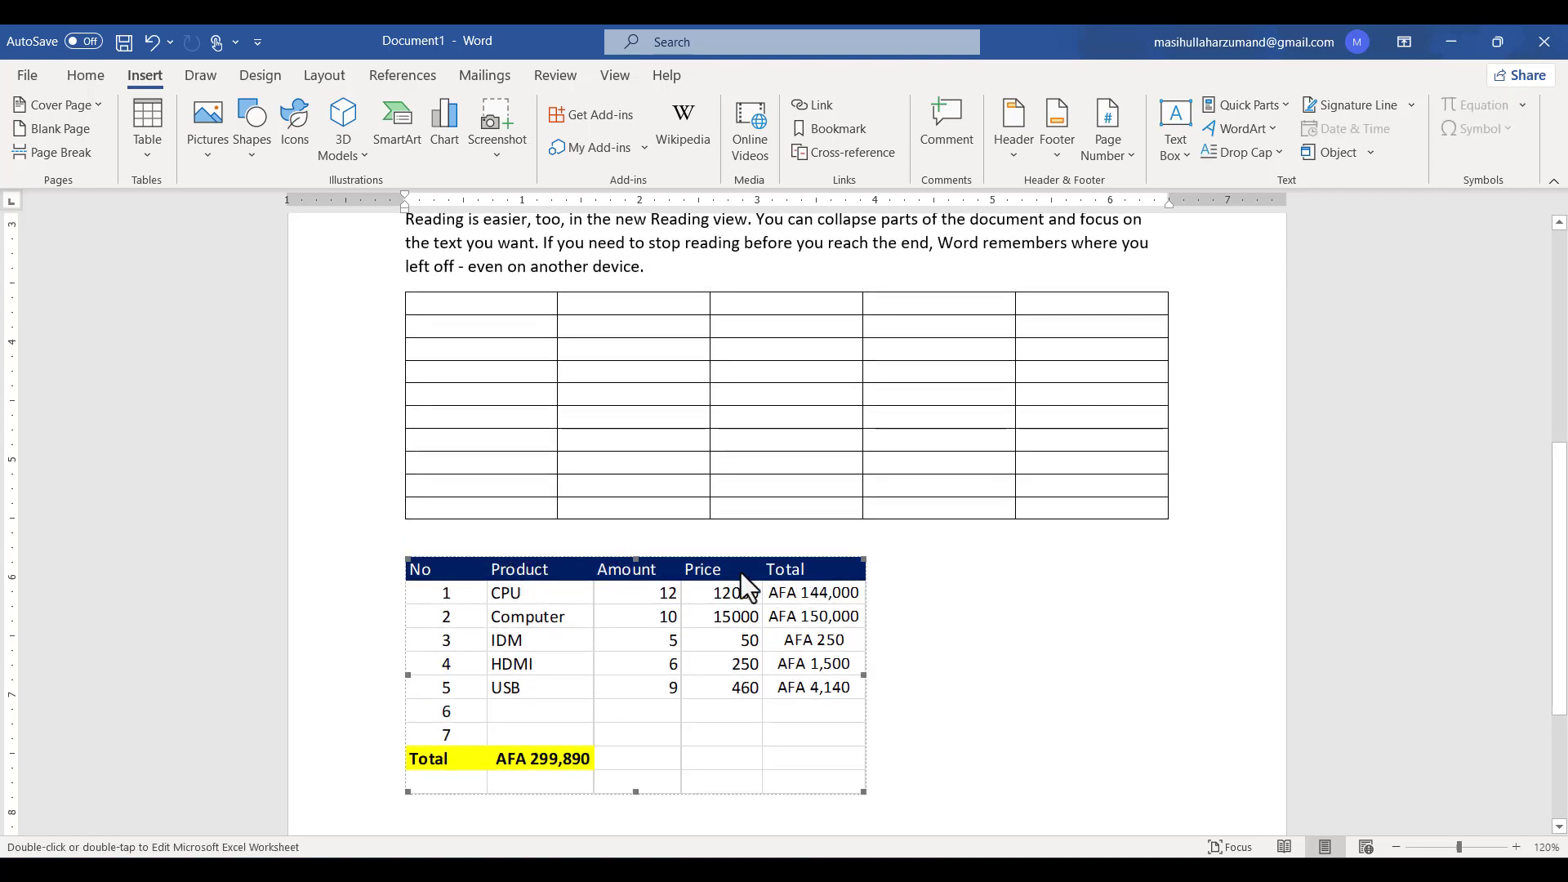
double_click(454, 564)
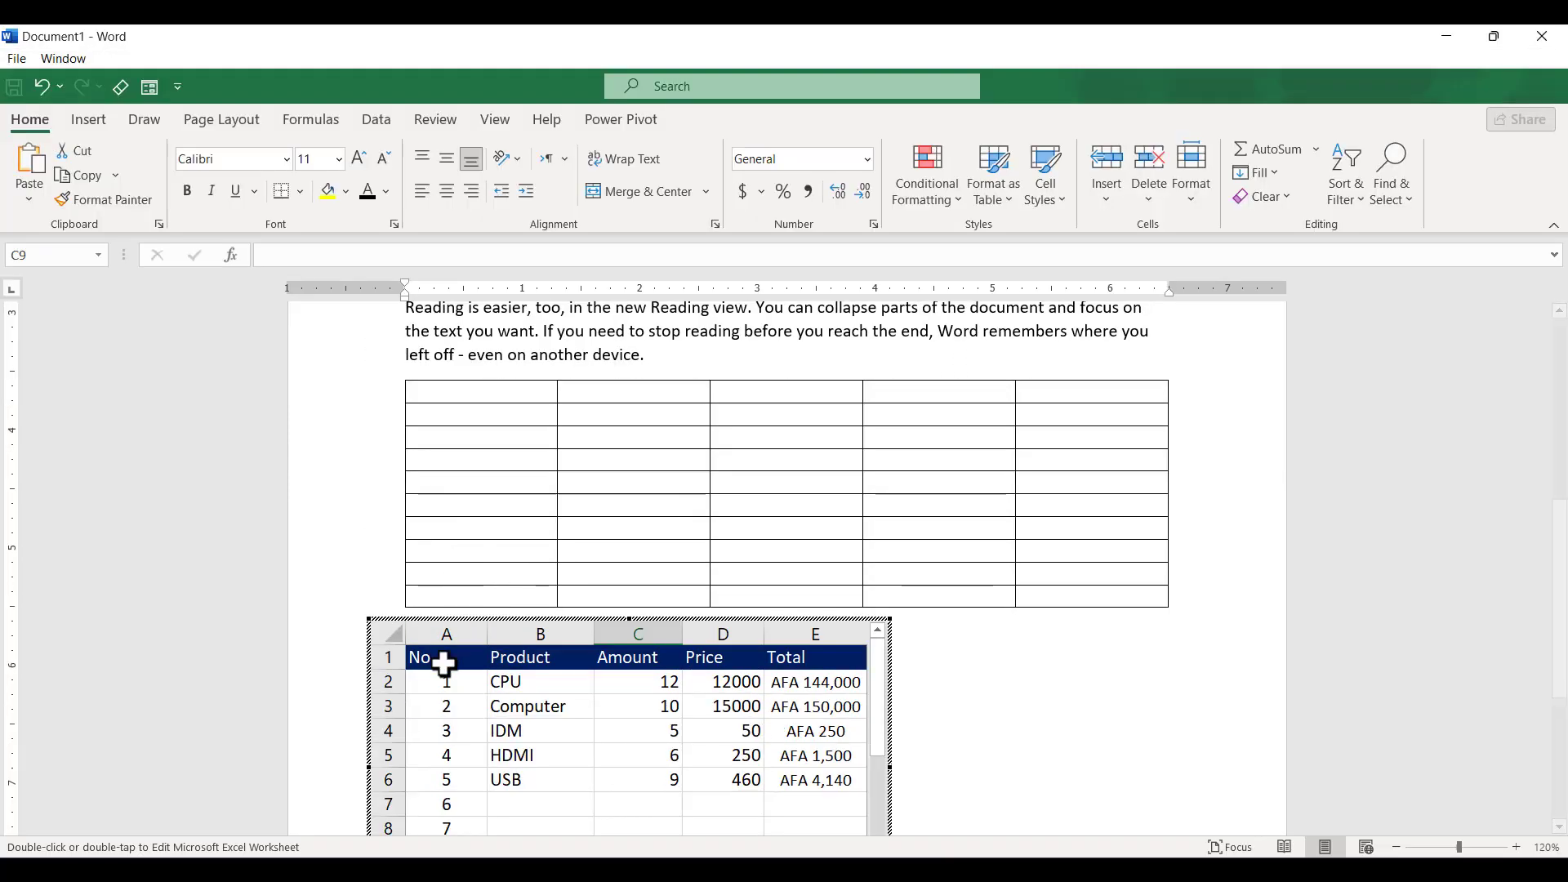
left_click_drag(441, 659, 812, 770)
key("ctrl+c")
left_click(560, 394)
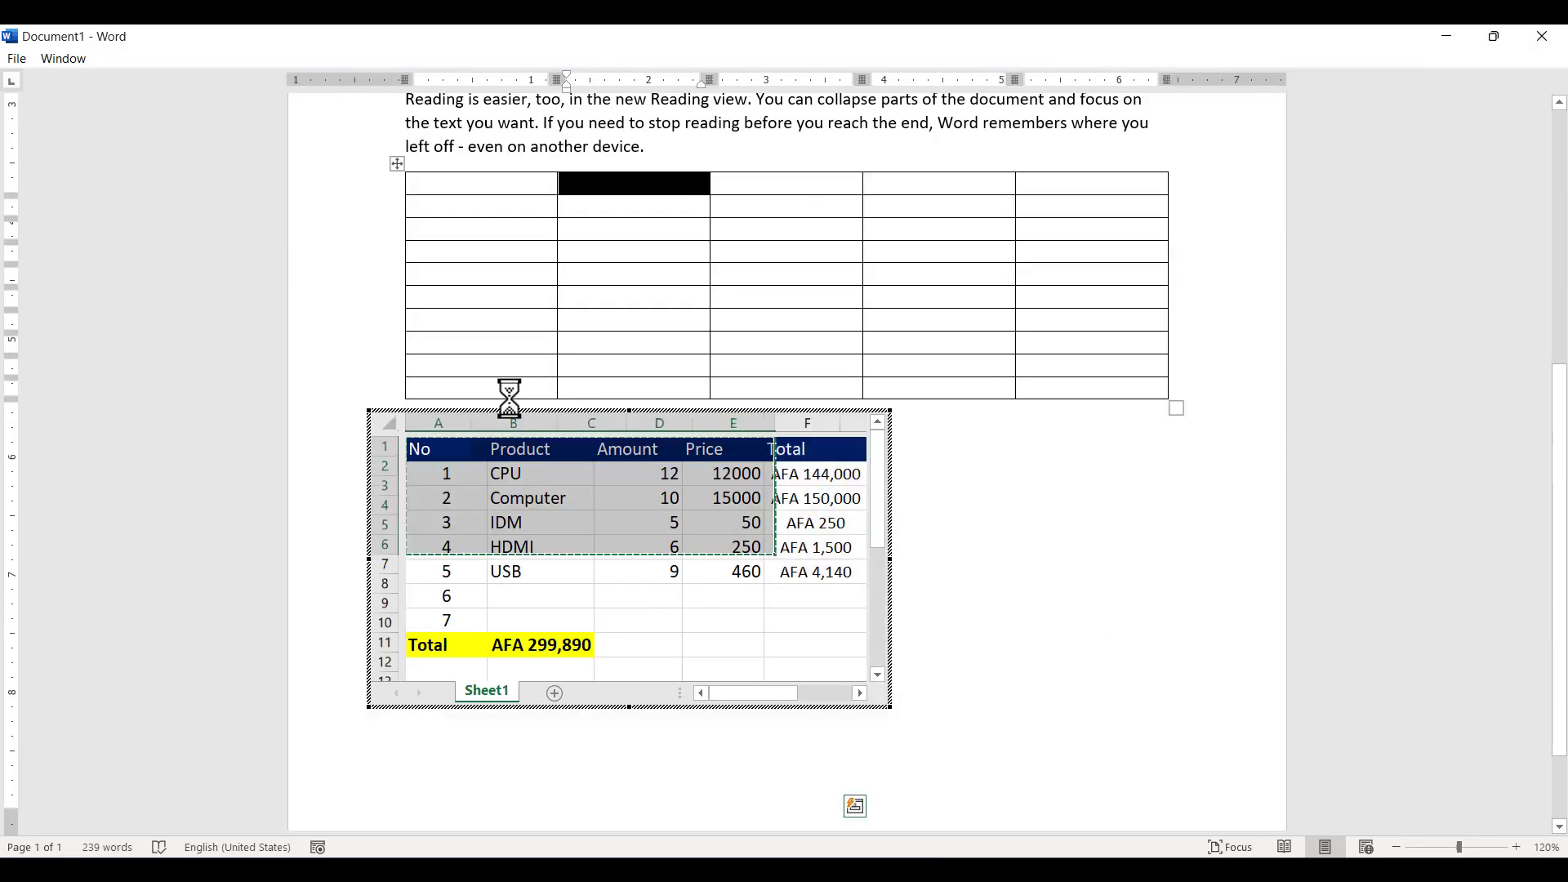
left_click(451, 301)
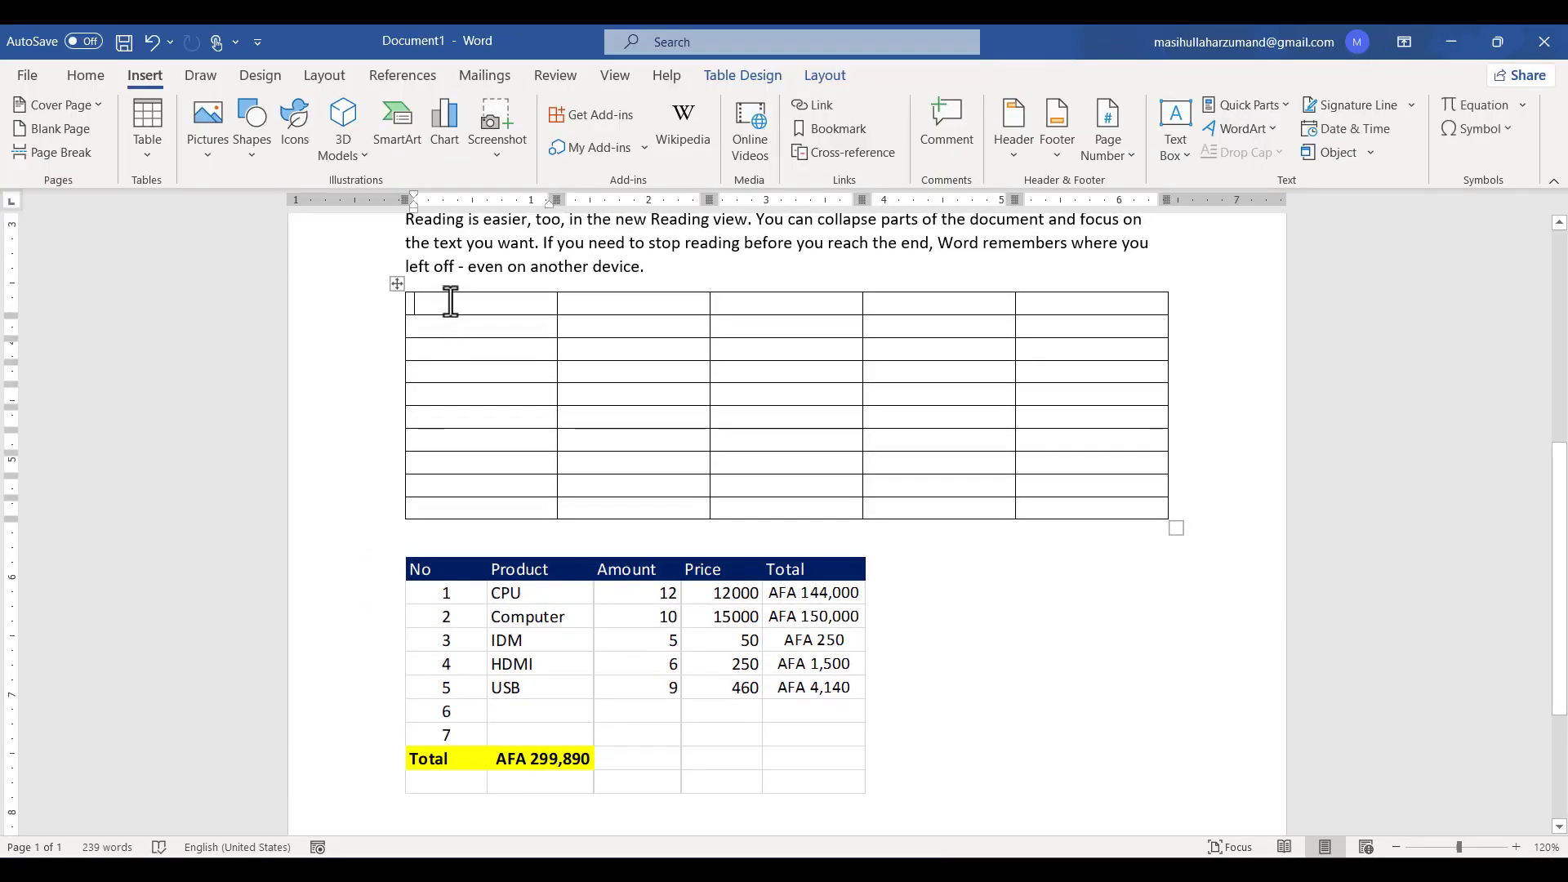
key("ctrl+v")
key("ctrl+z")
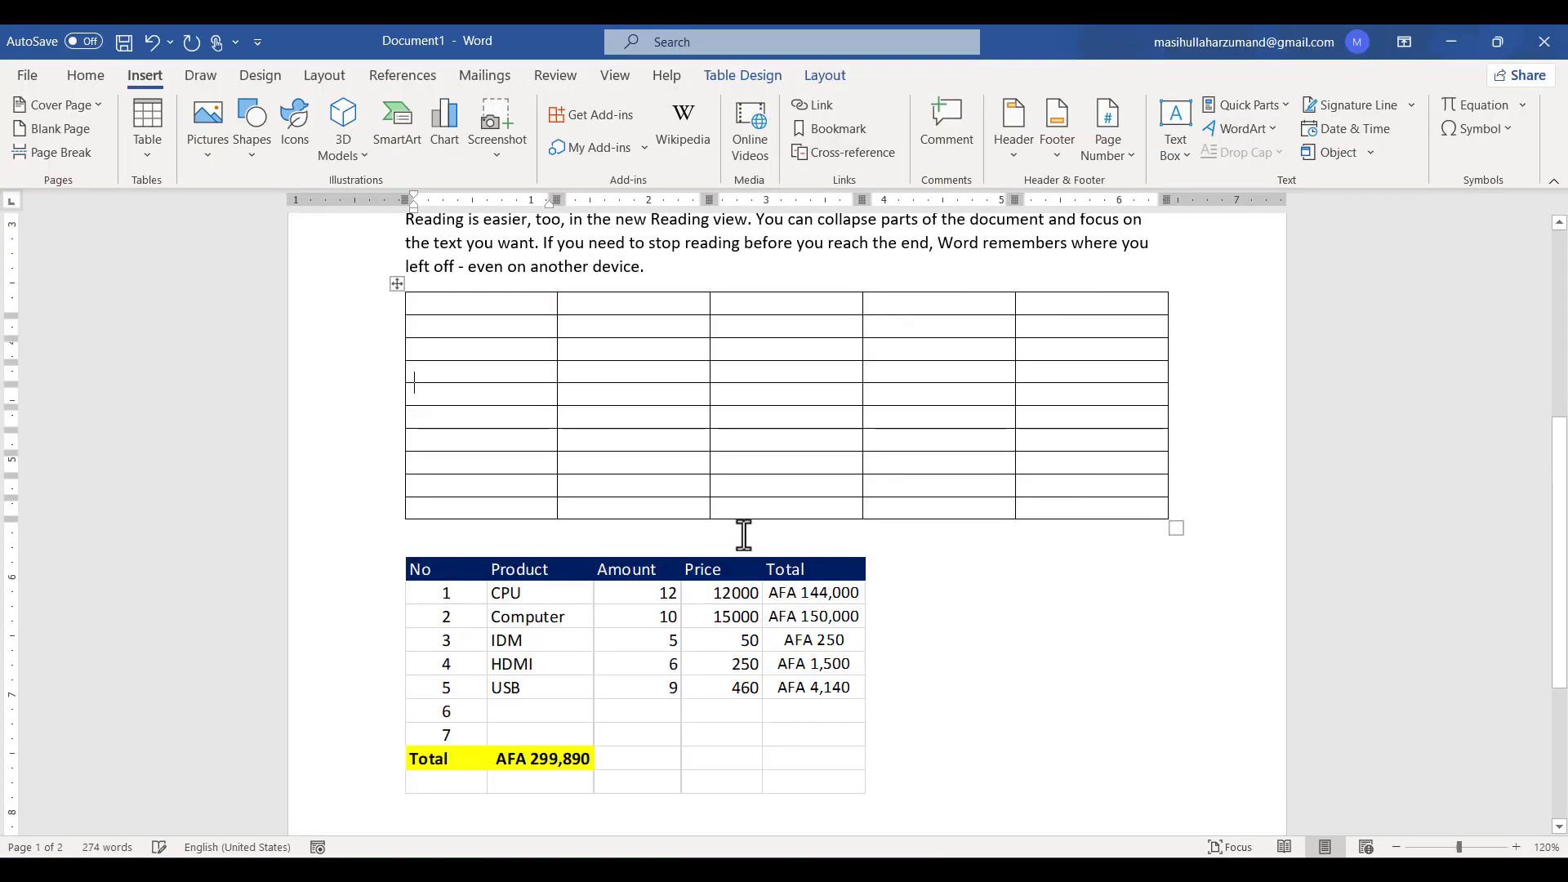
- Enter the headings No and Products in the first two cells of the Word table's top row
type("No")
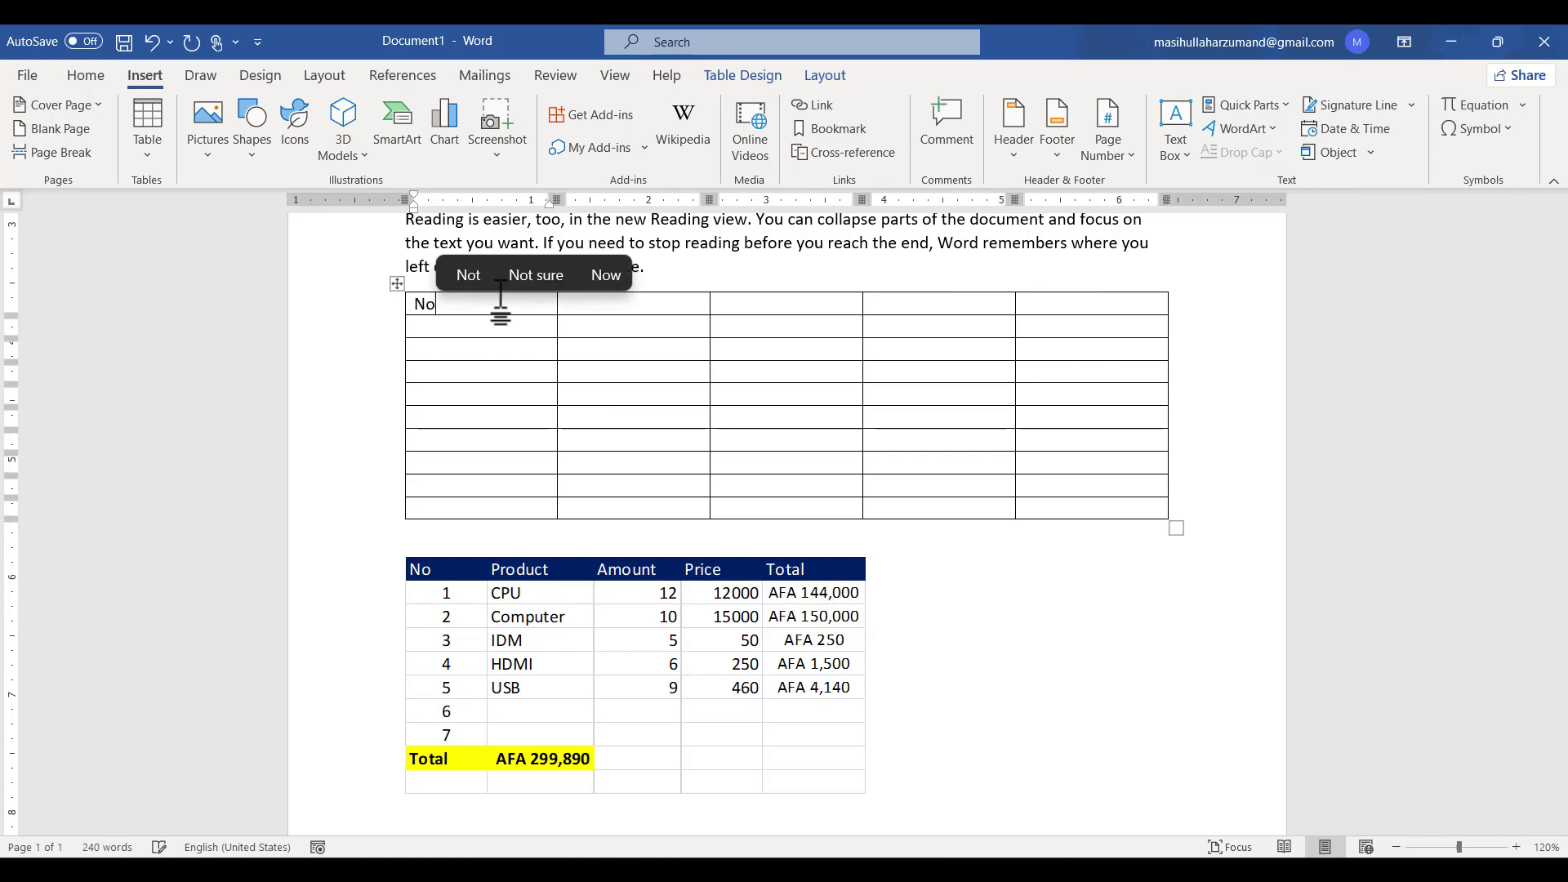
key("Tab")
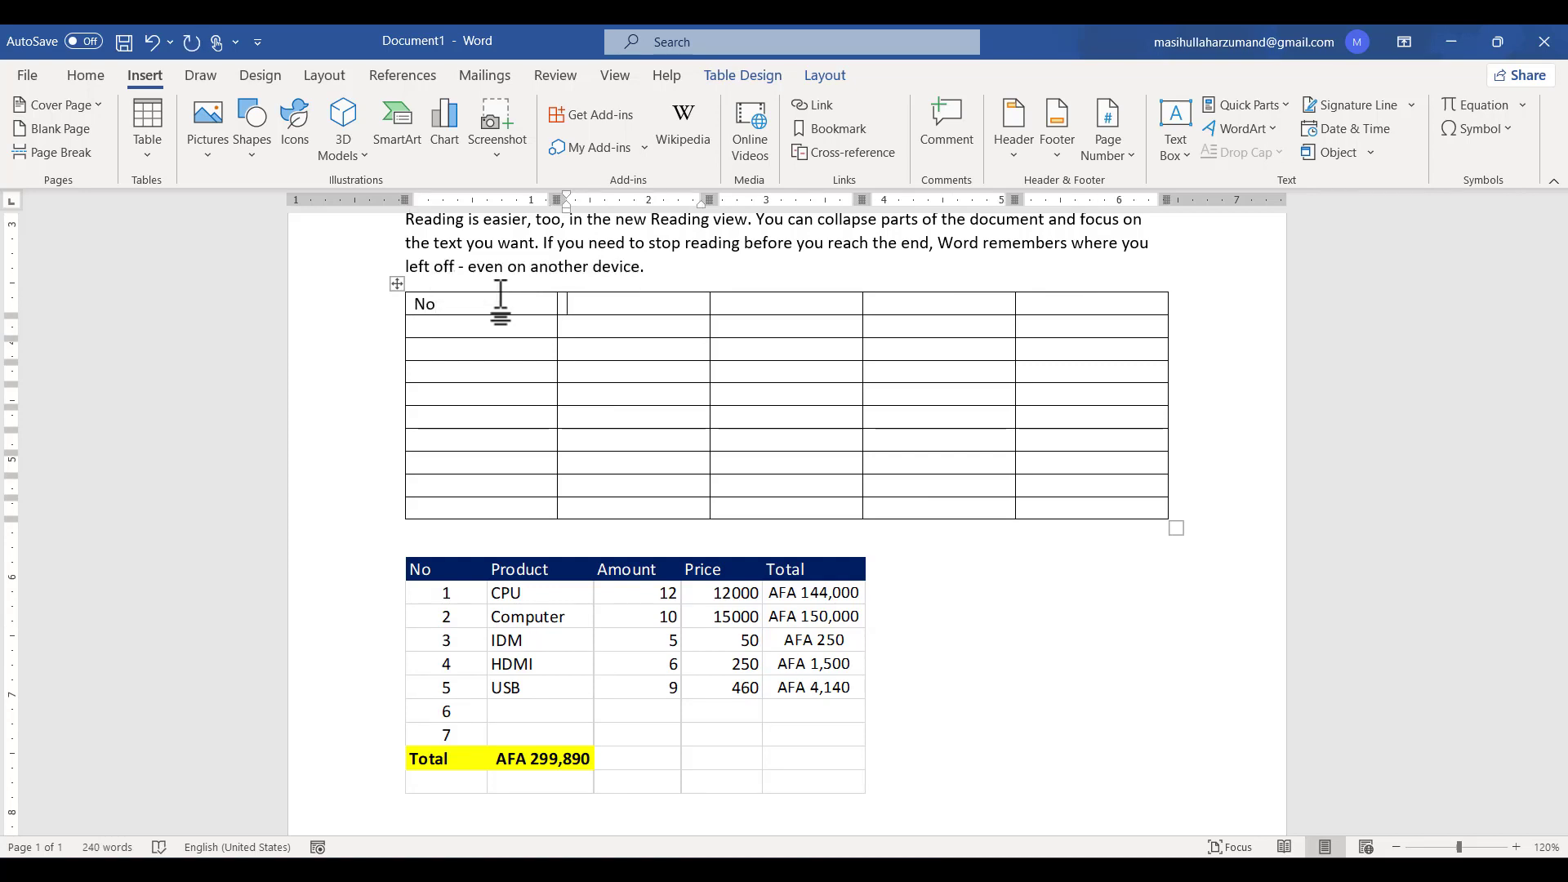
type("Produ")
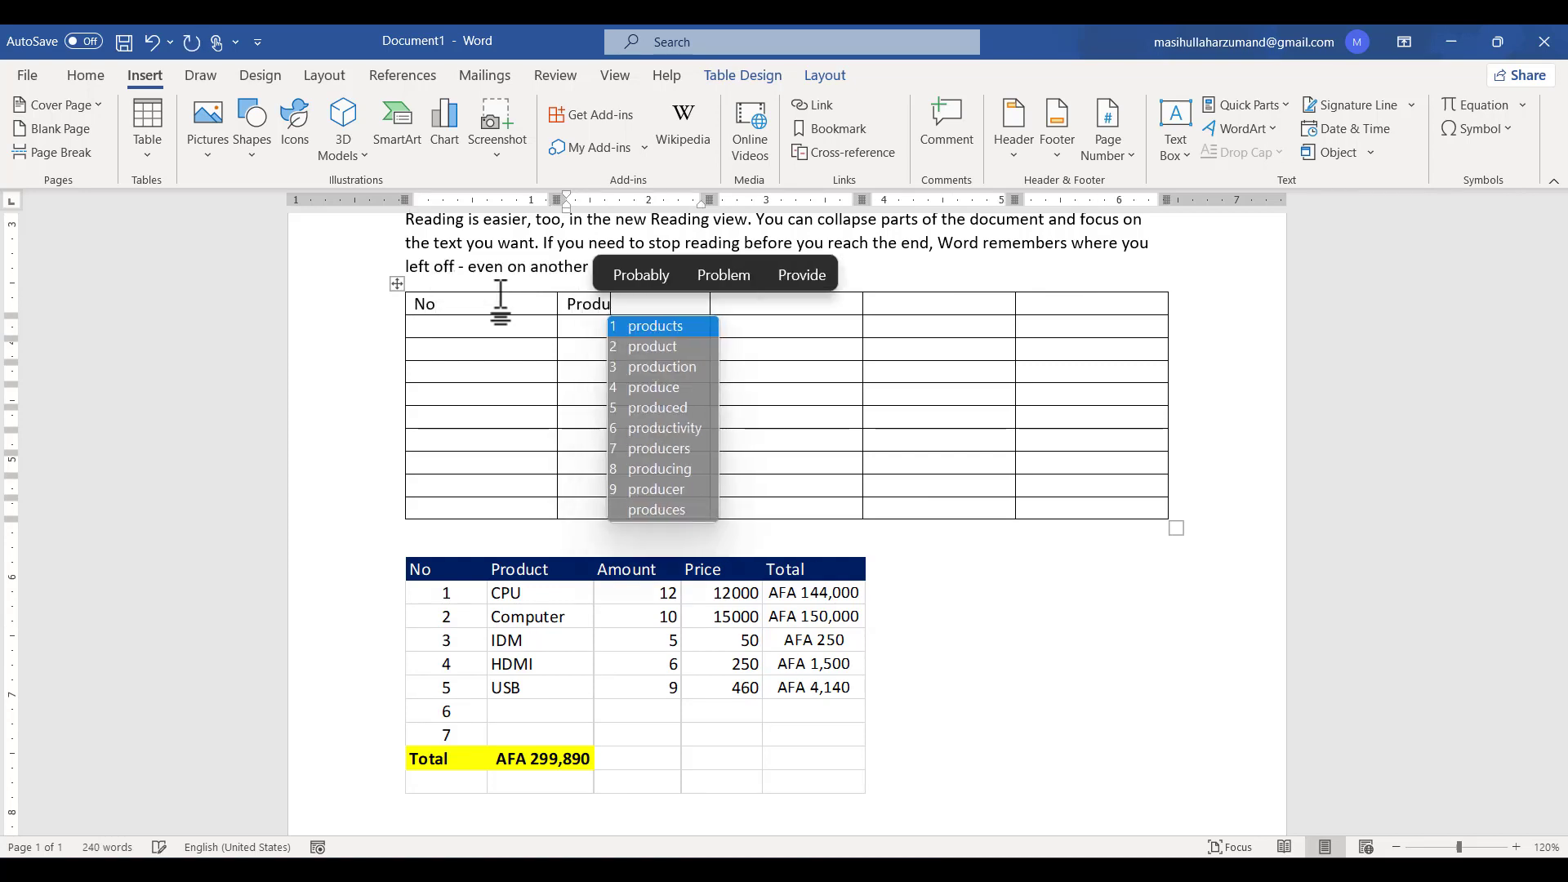
type("cts")
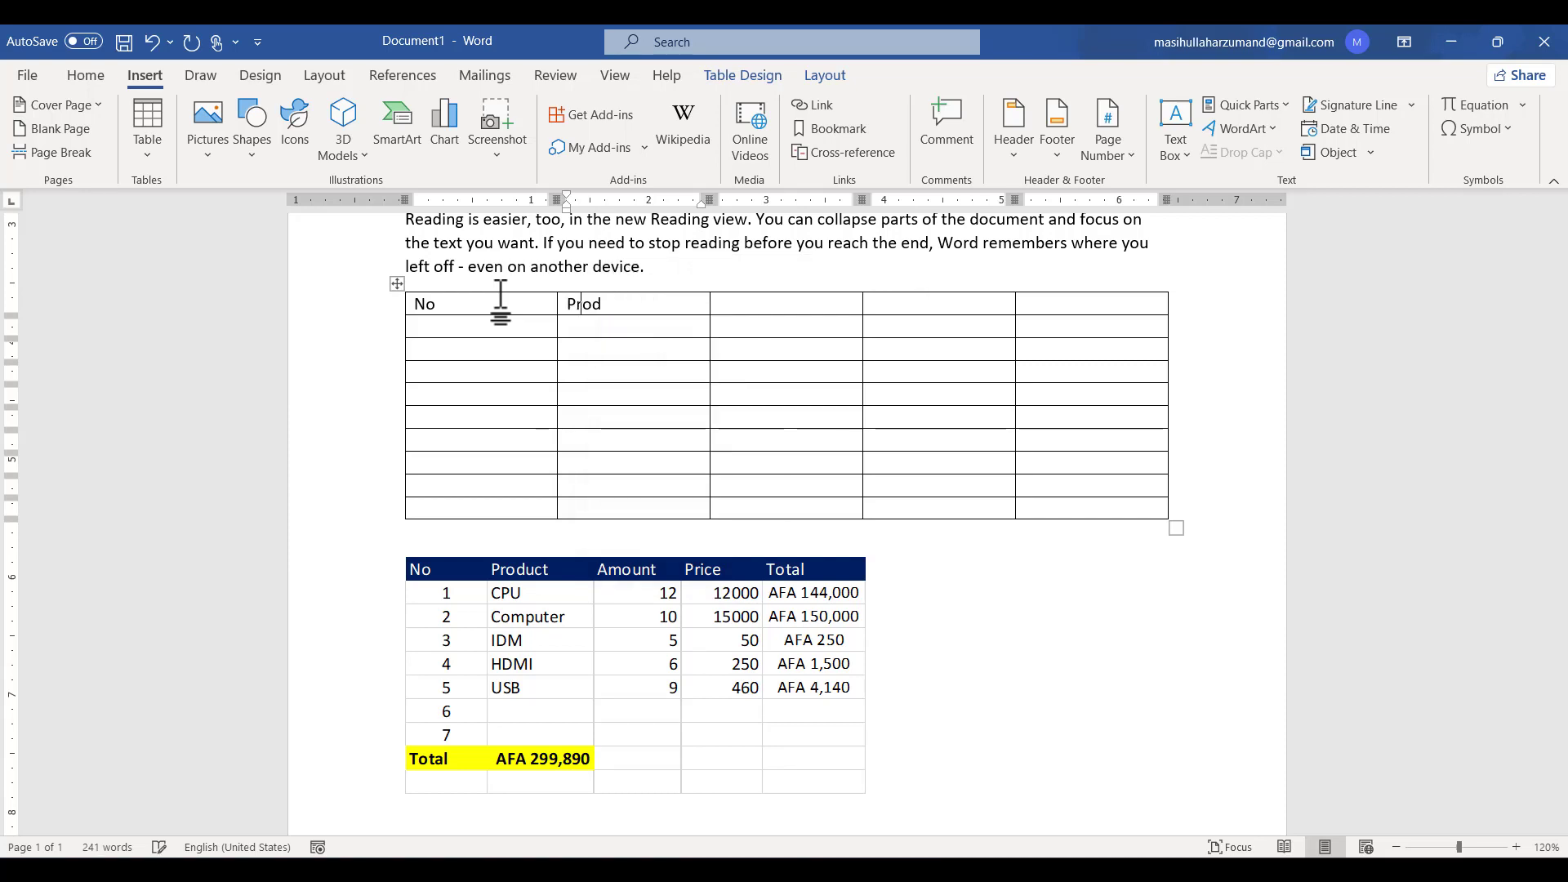
- Enter the heading Amount in the third cell of the Word table's top row, correcting its spelling
key("Tab")
type("Amoubt")
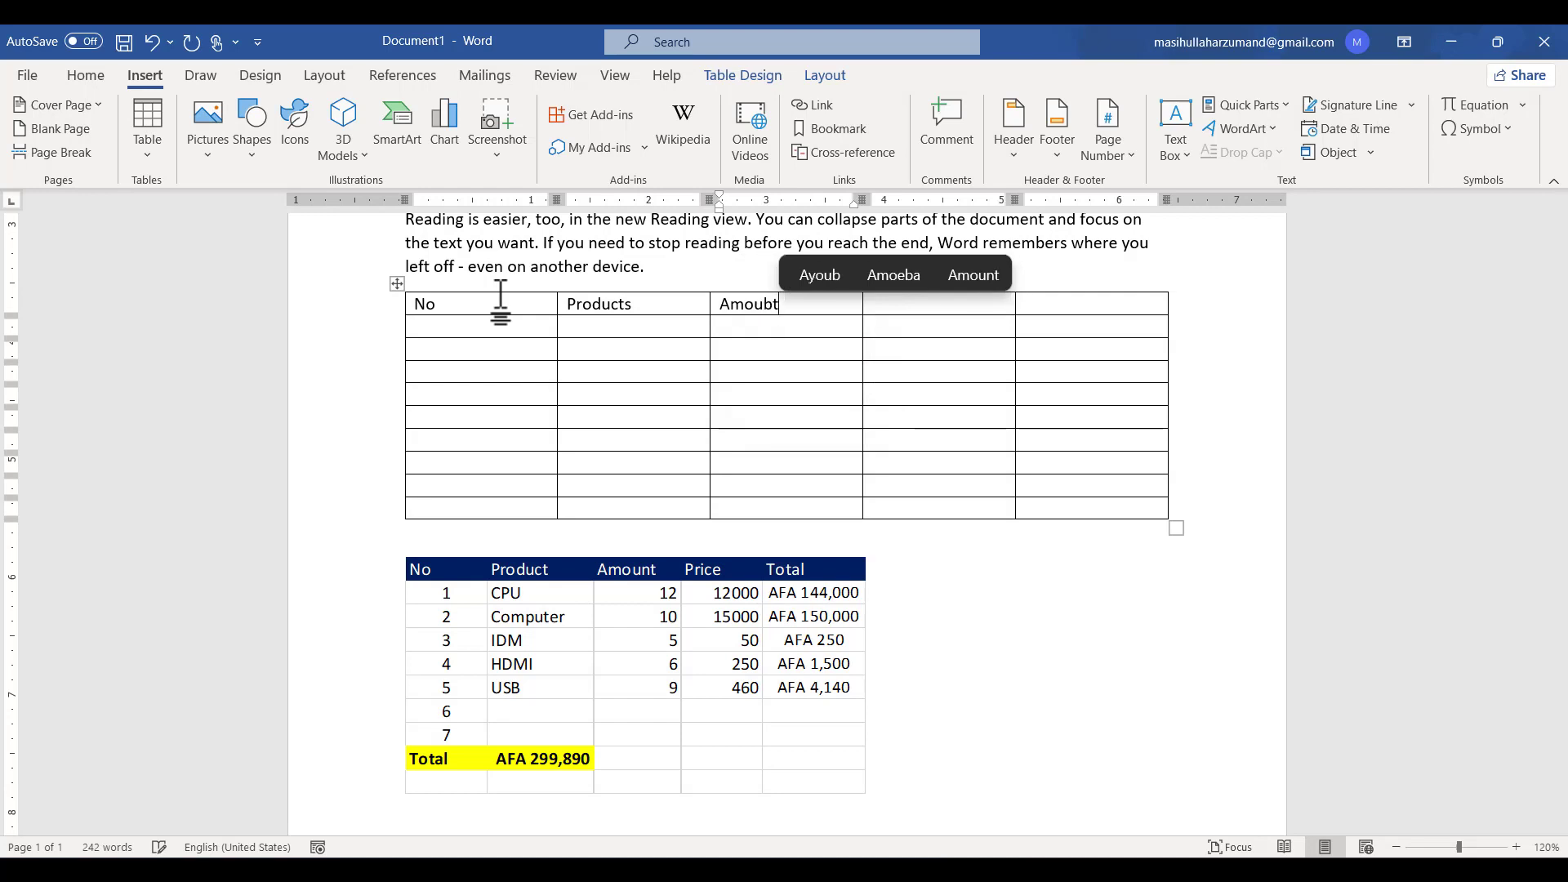
key("Tab")
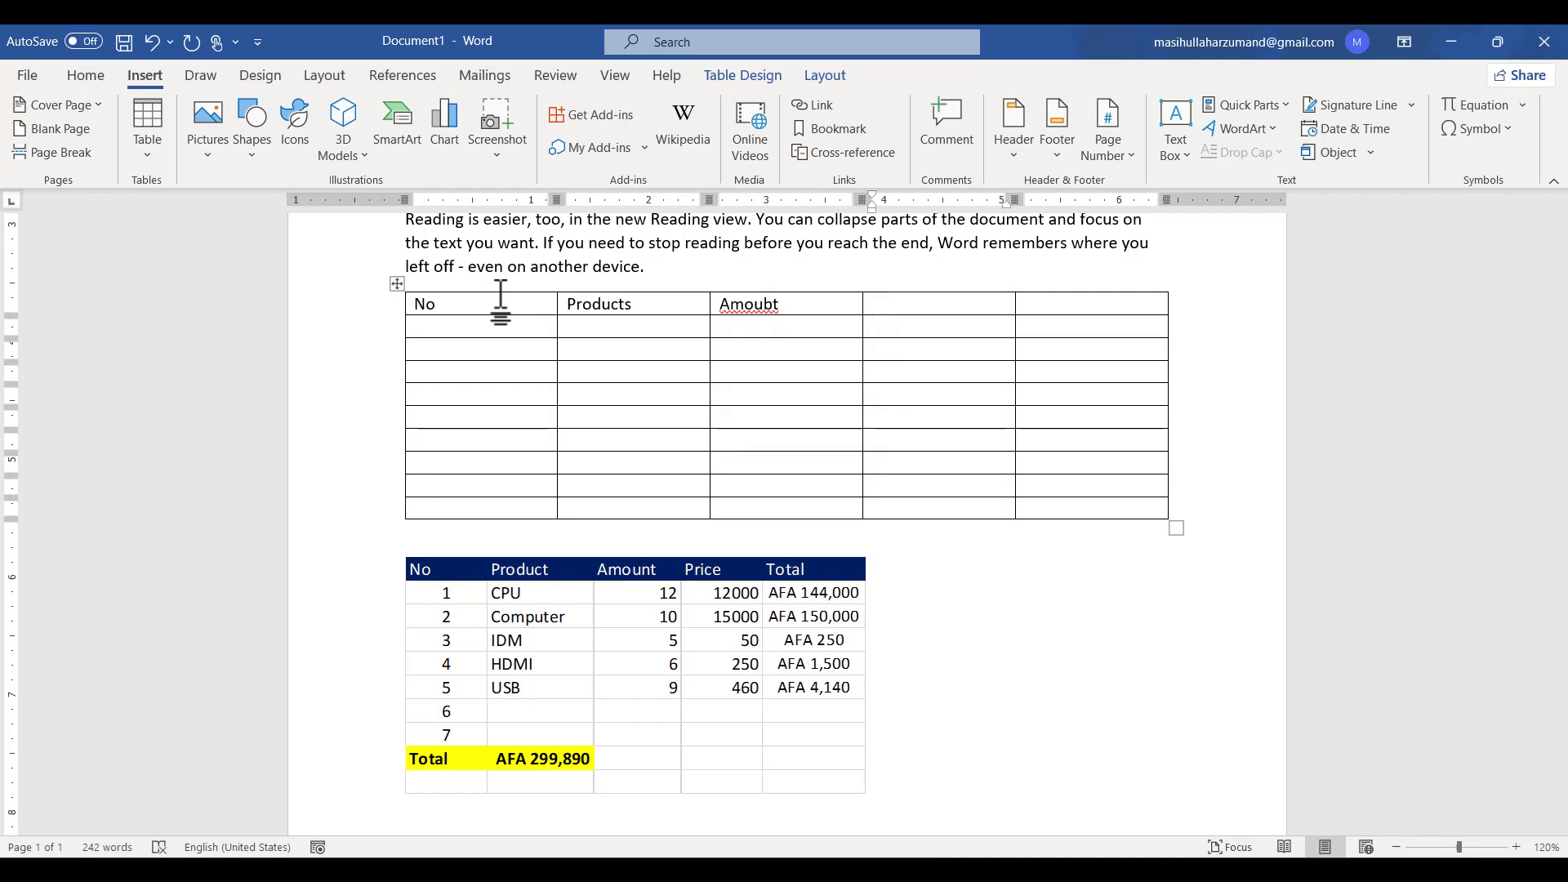
key("Left")
key("BackSpace")
key("BackSpace")
key("BackSpace")
key("BackSpace")
key("BackSpace")
key("BackSpace")
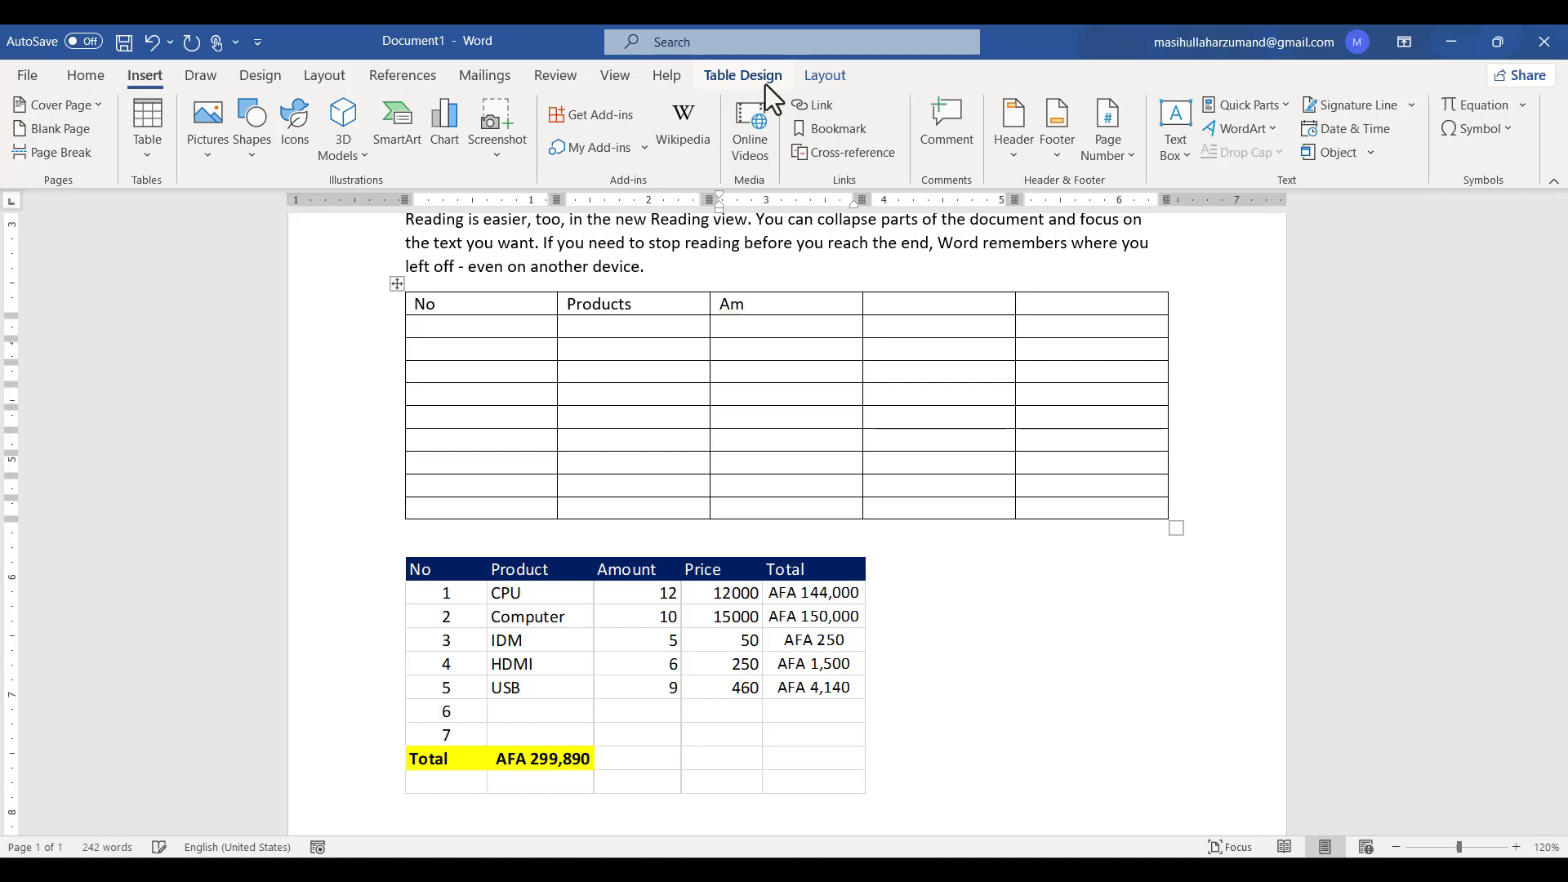
type("Amou")
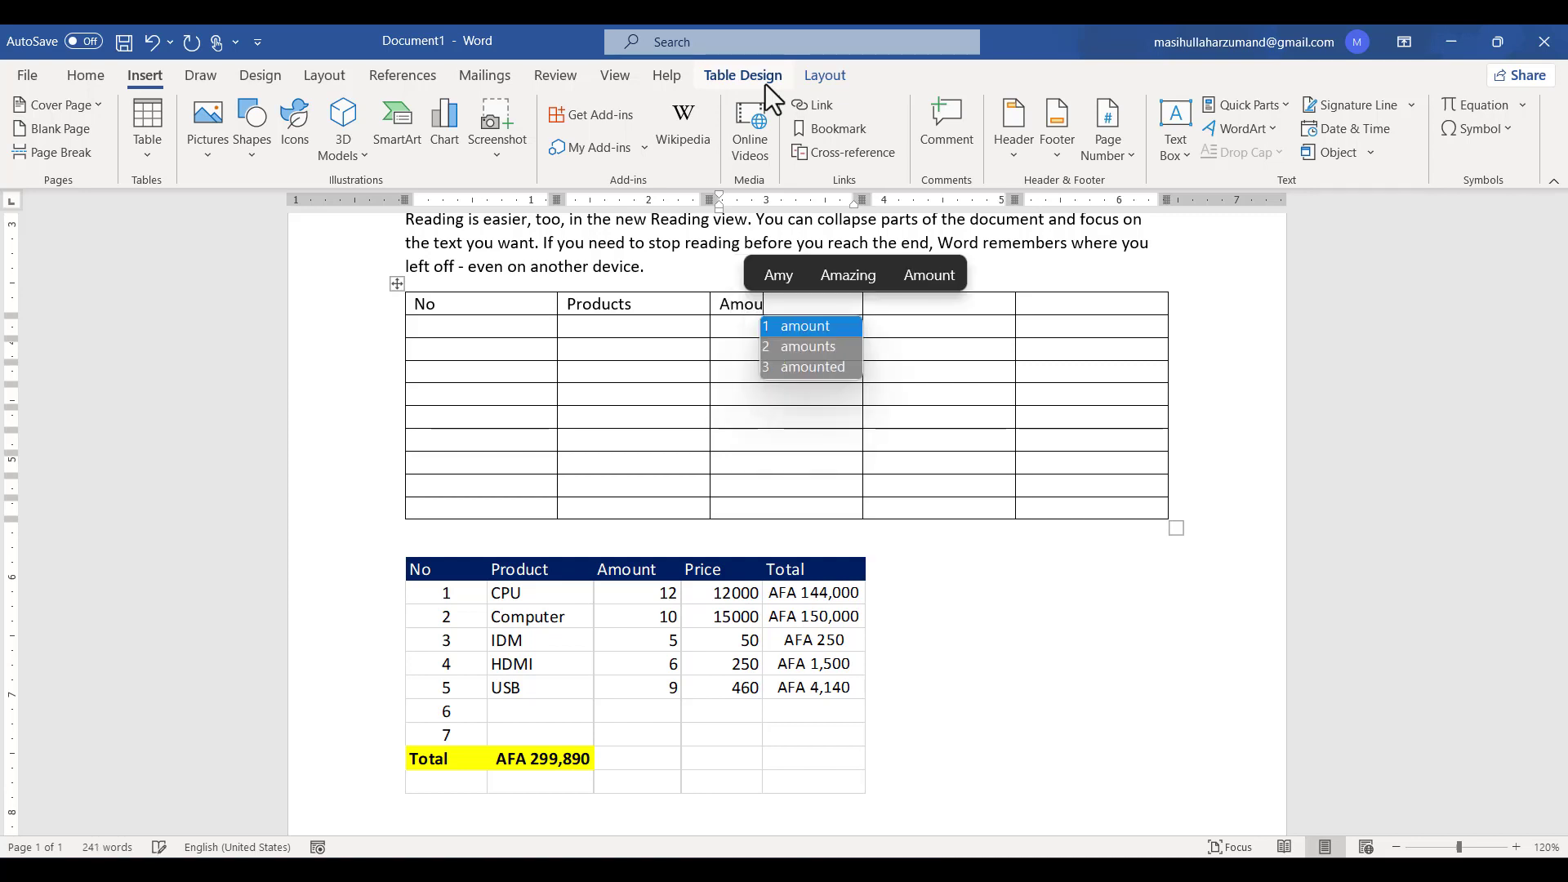
type("nt")
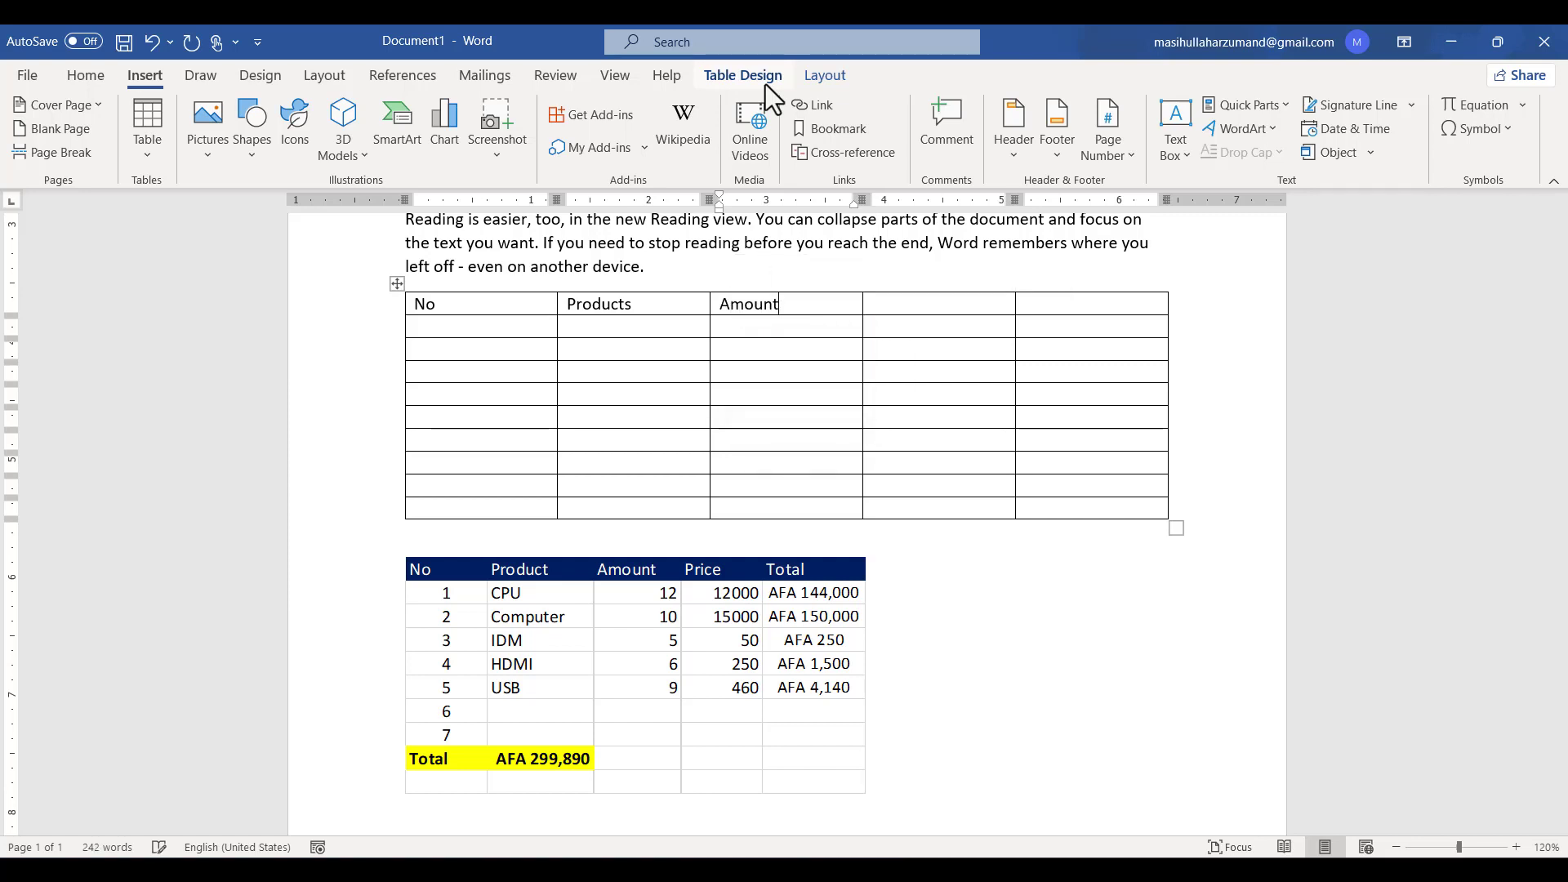
- Enter the headings Price and Total in the last two cells of the Word table's top row
key("Tab")
type("Price")
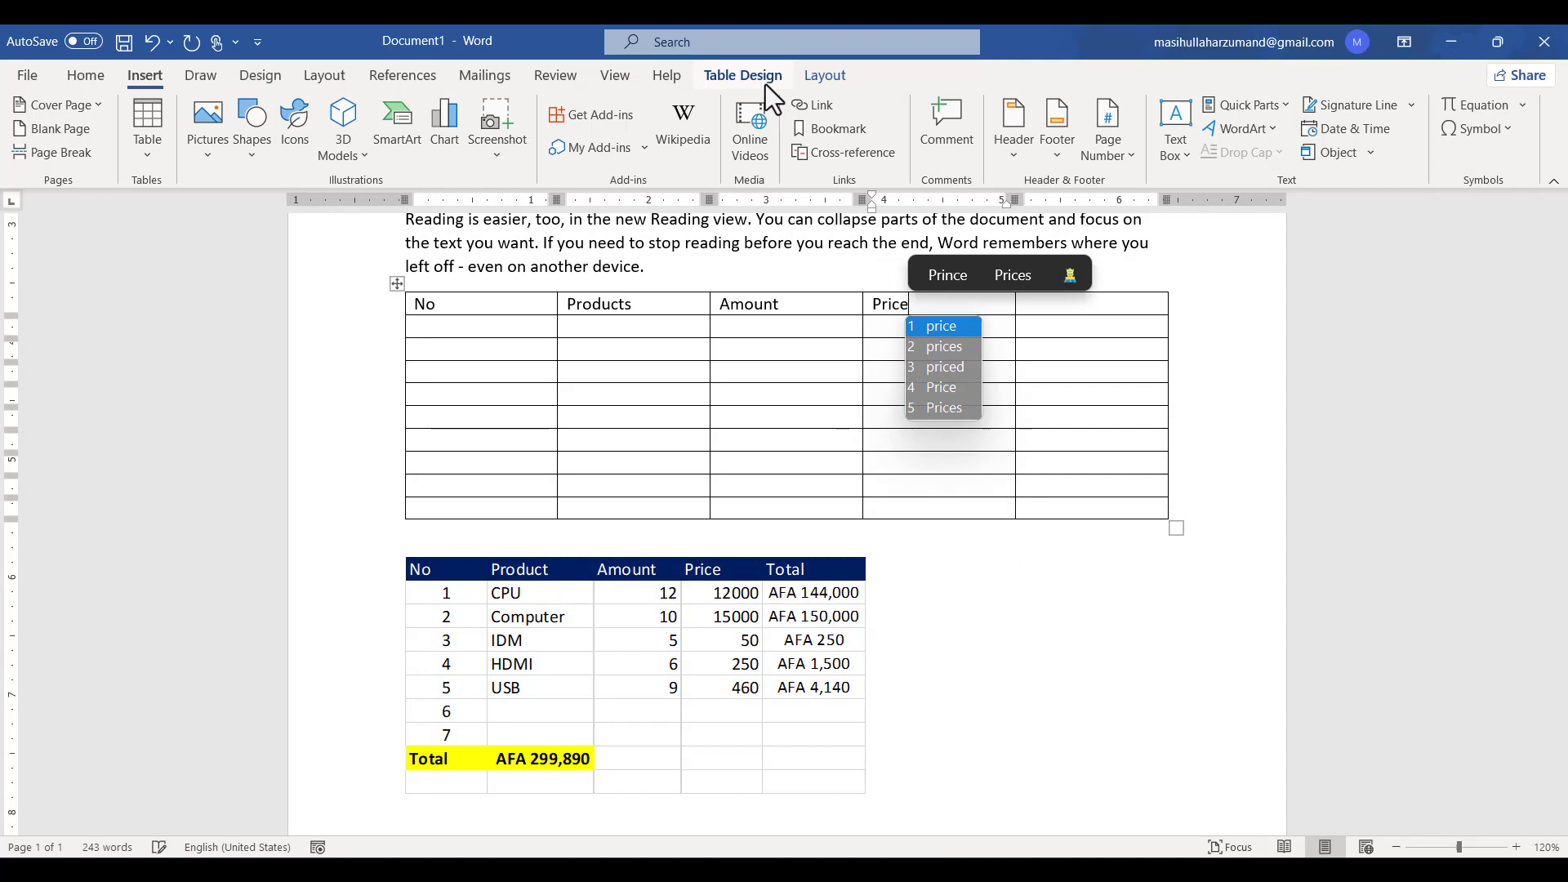
key("Tab")
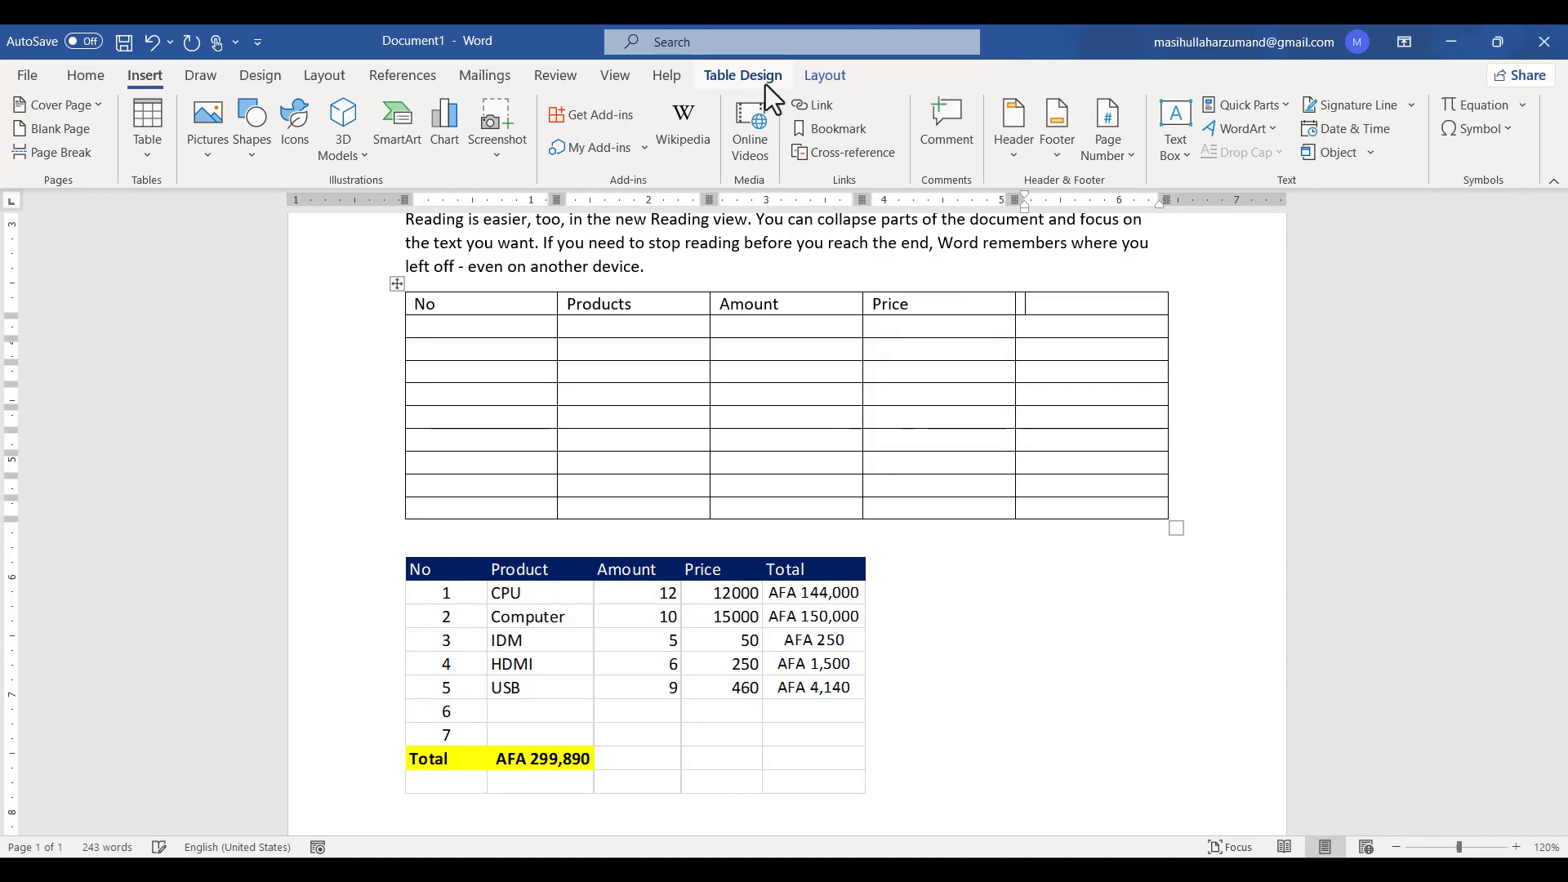
type("Total")
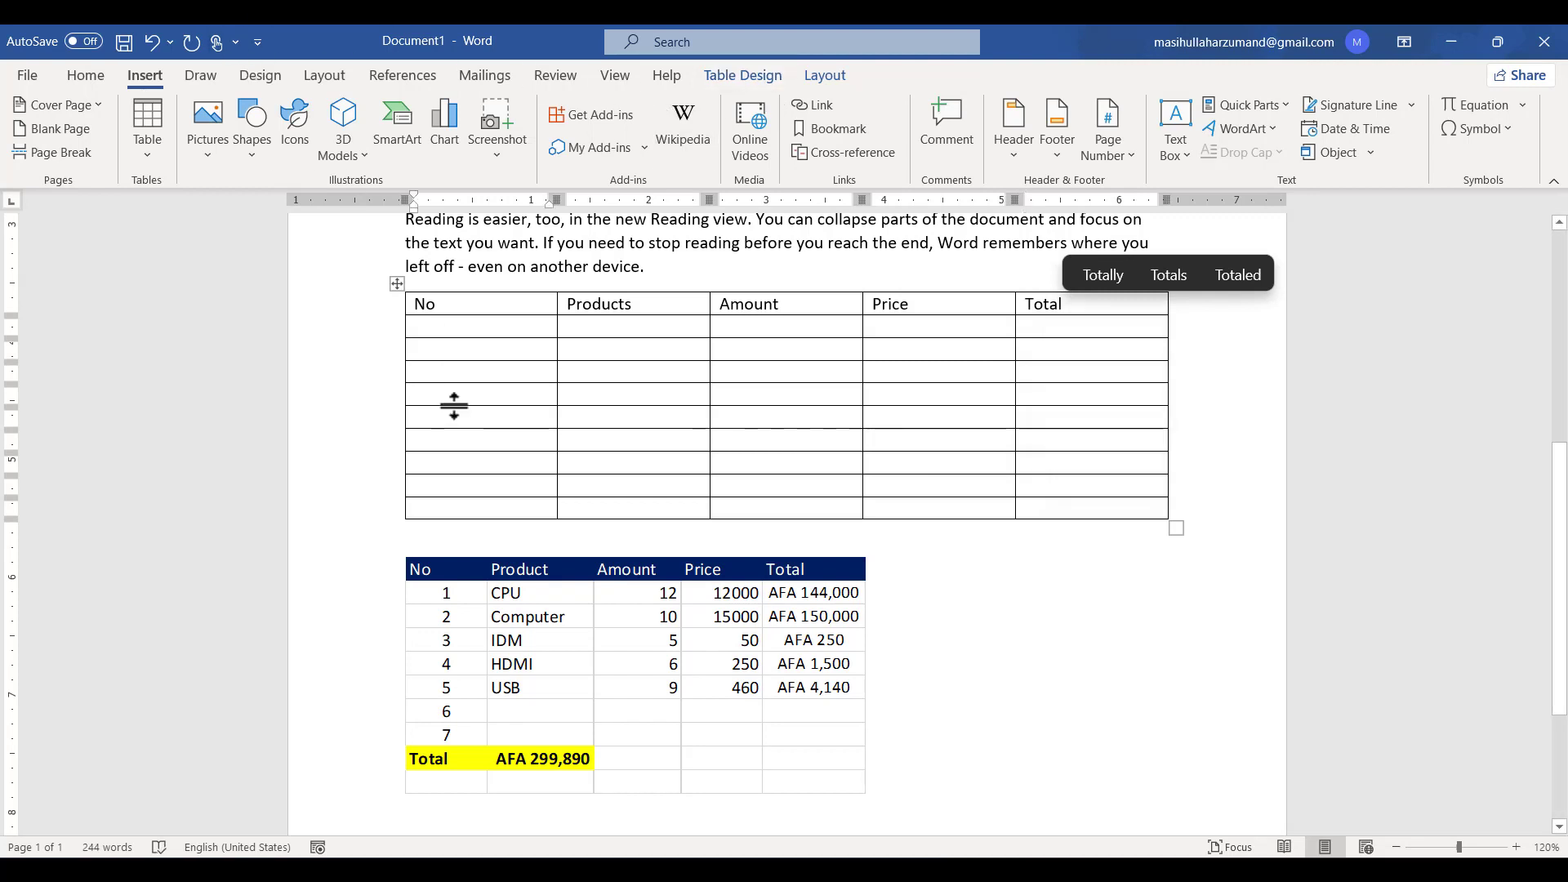
- Number the rows 1 to 7 down the No column of the Word table
left_click(463, 336)
type("1")
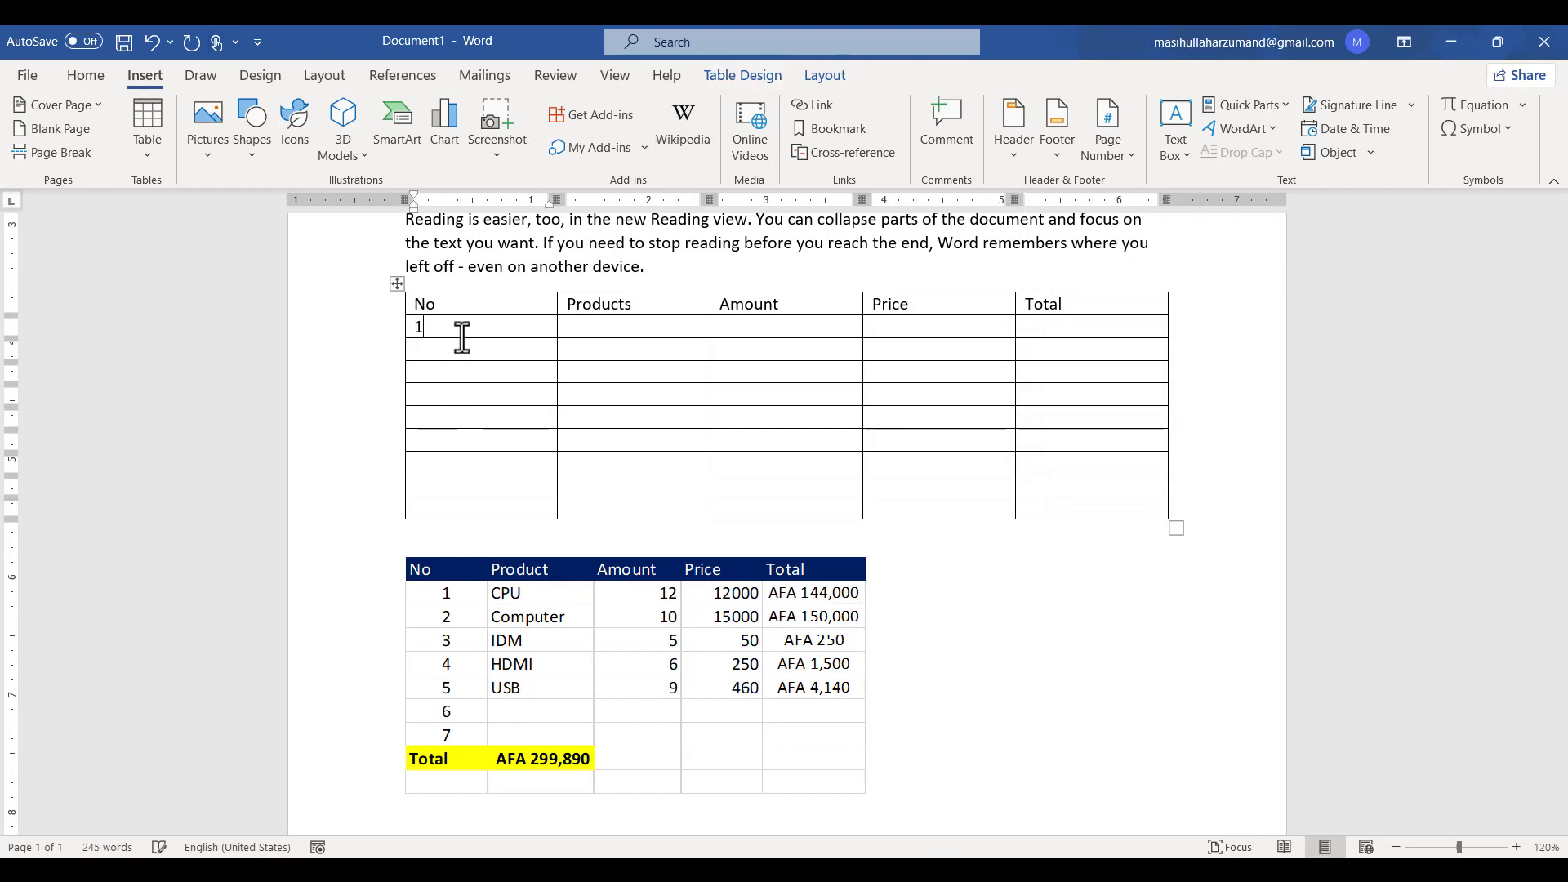
key("Down")
type("2")
key("Down")
type("3")
key("Down")
type("4")
key("Down")
type("5")
key("Down")
type("6")
key("Down")
type("7")
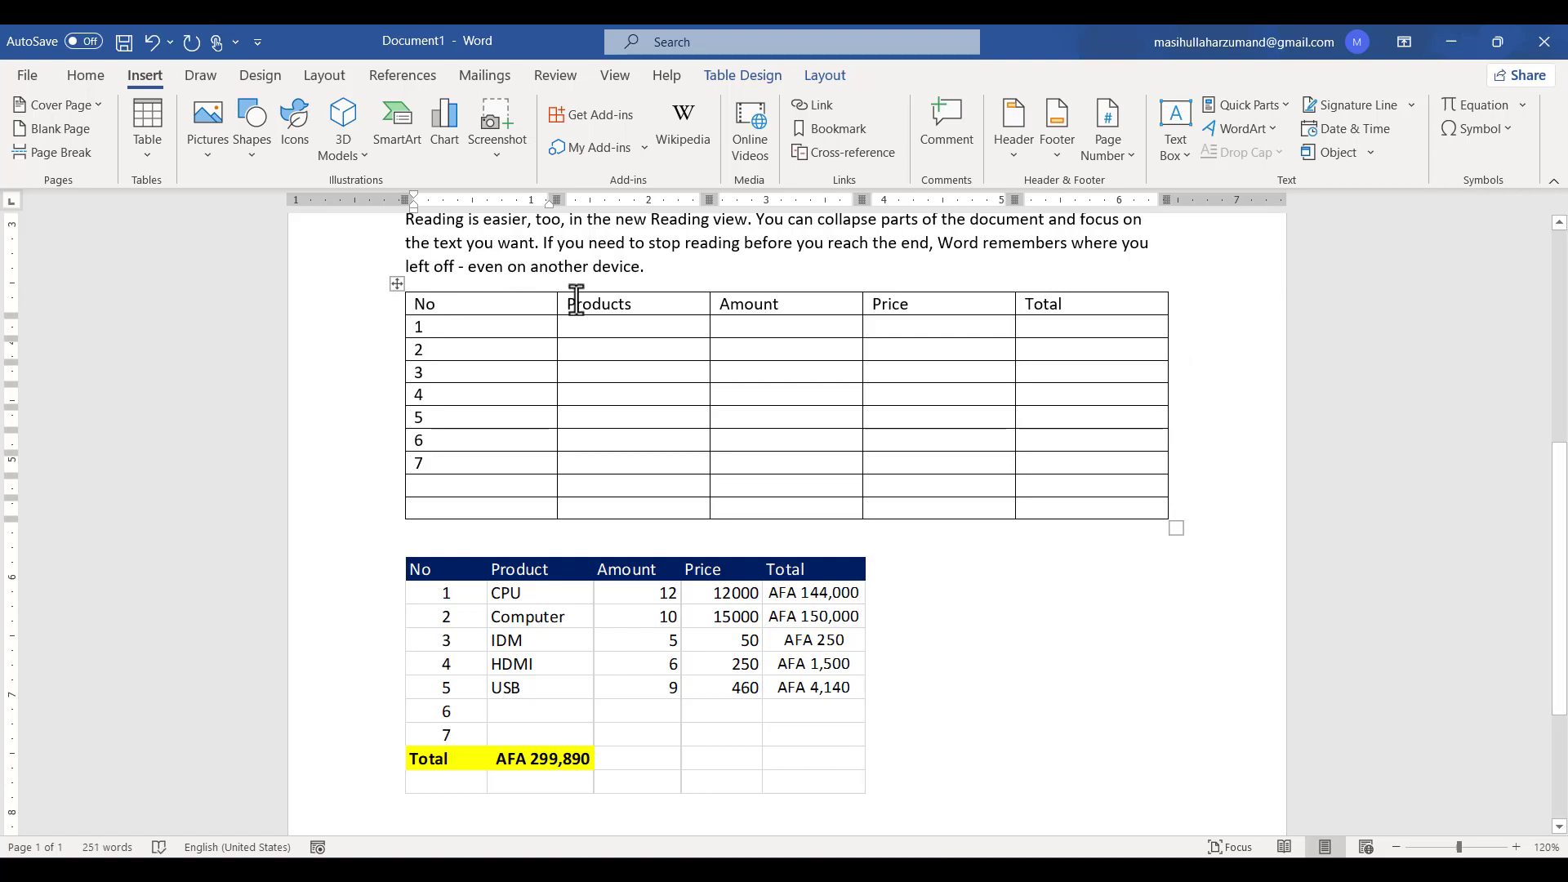
- Narrow the Word table's No column to fit its numbers and center the column's contents
left_click_drag(556, 200, 445, 207)
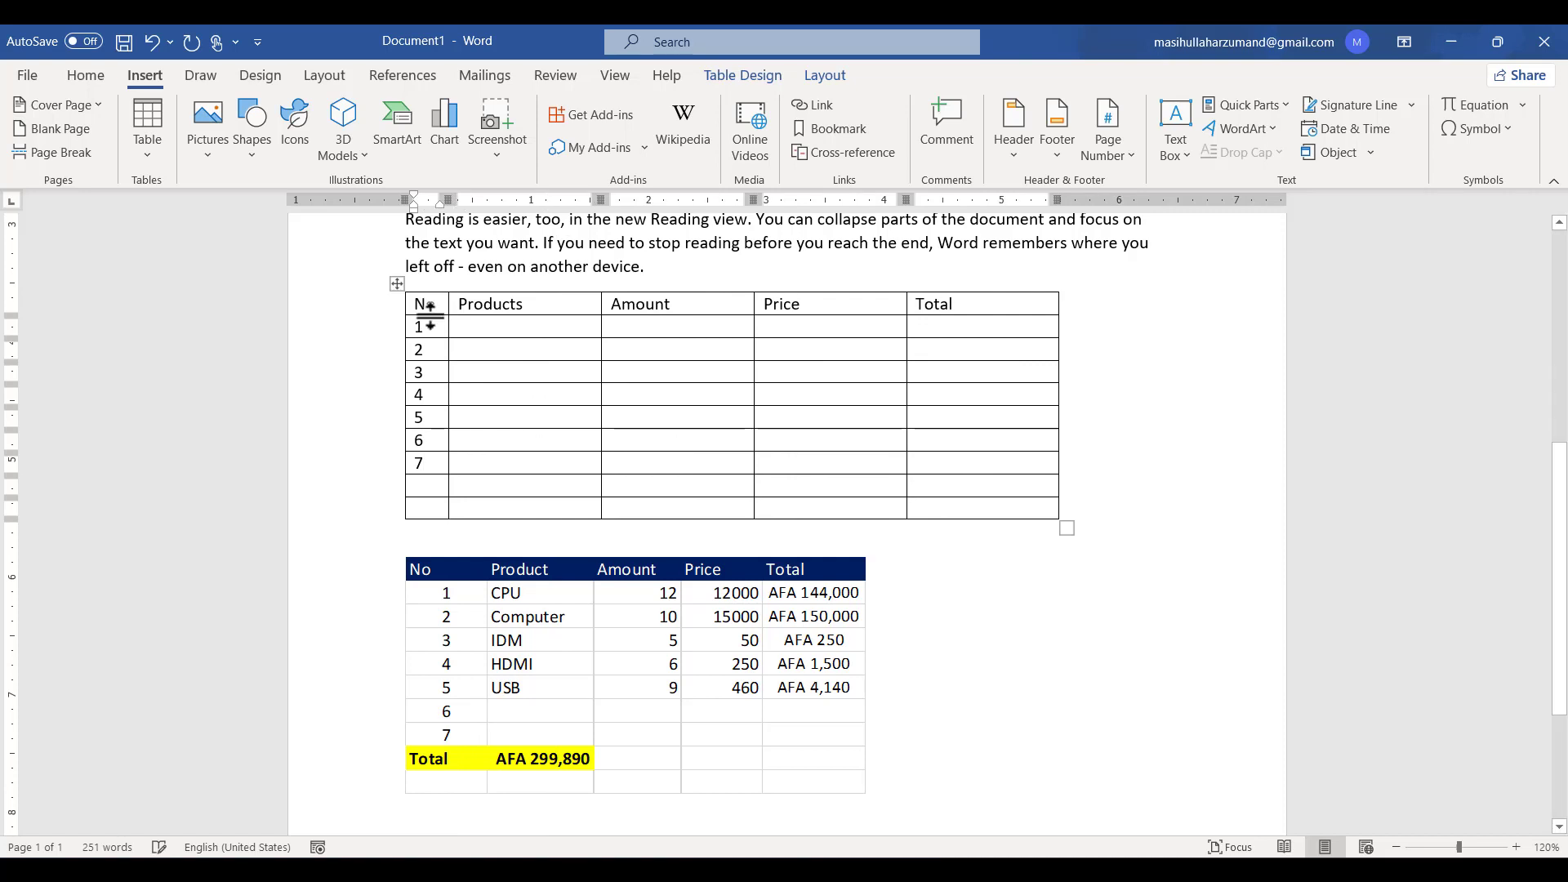
left_click_drag(423, 305, 426, 508)
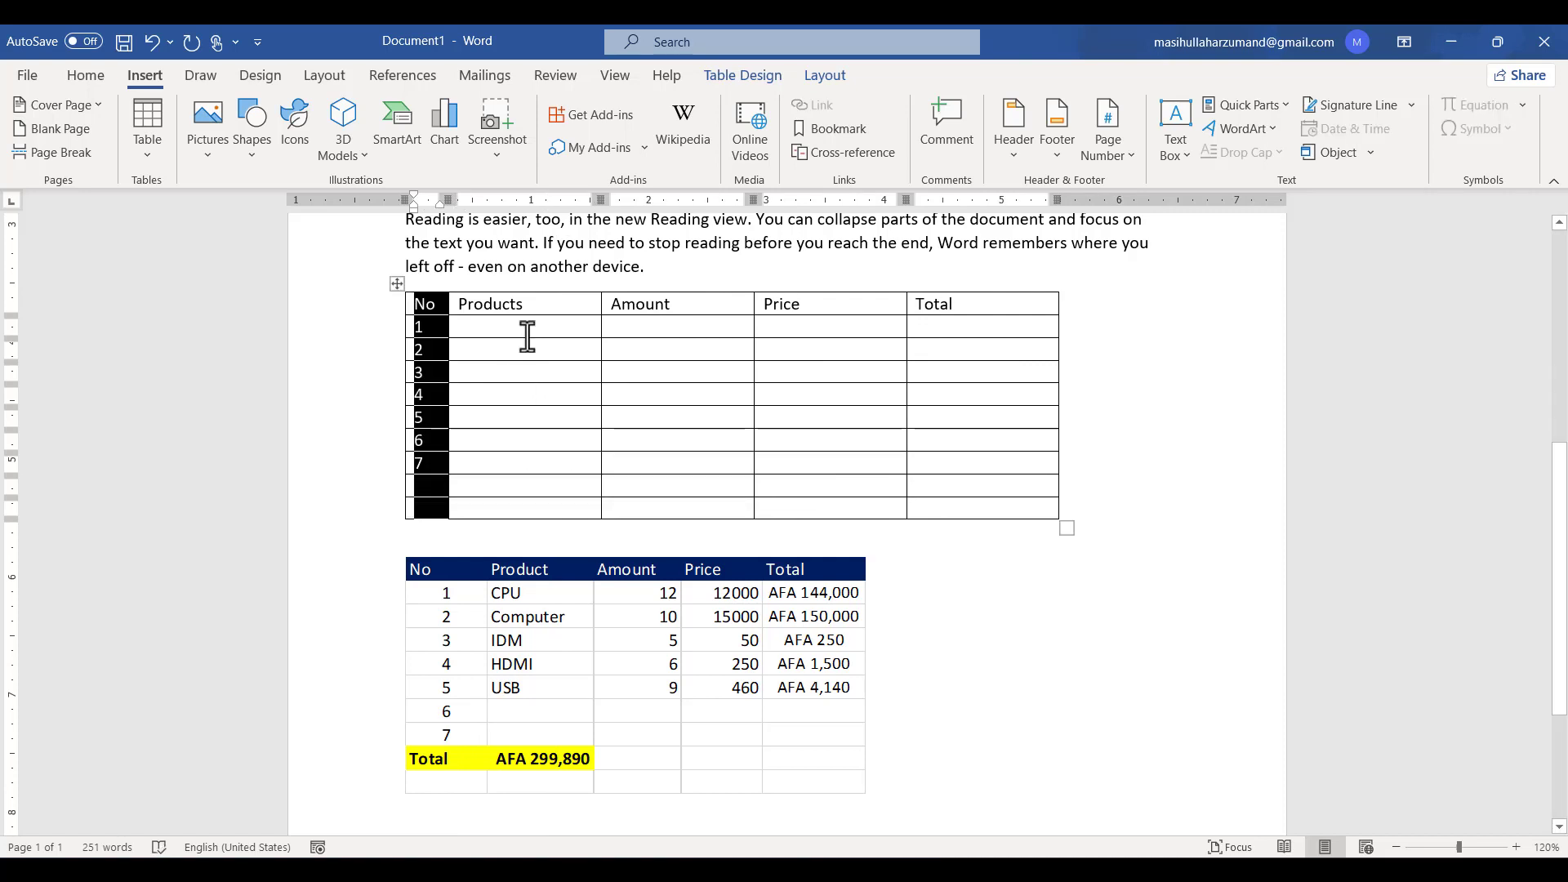
left_click(104, 80)
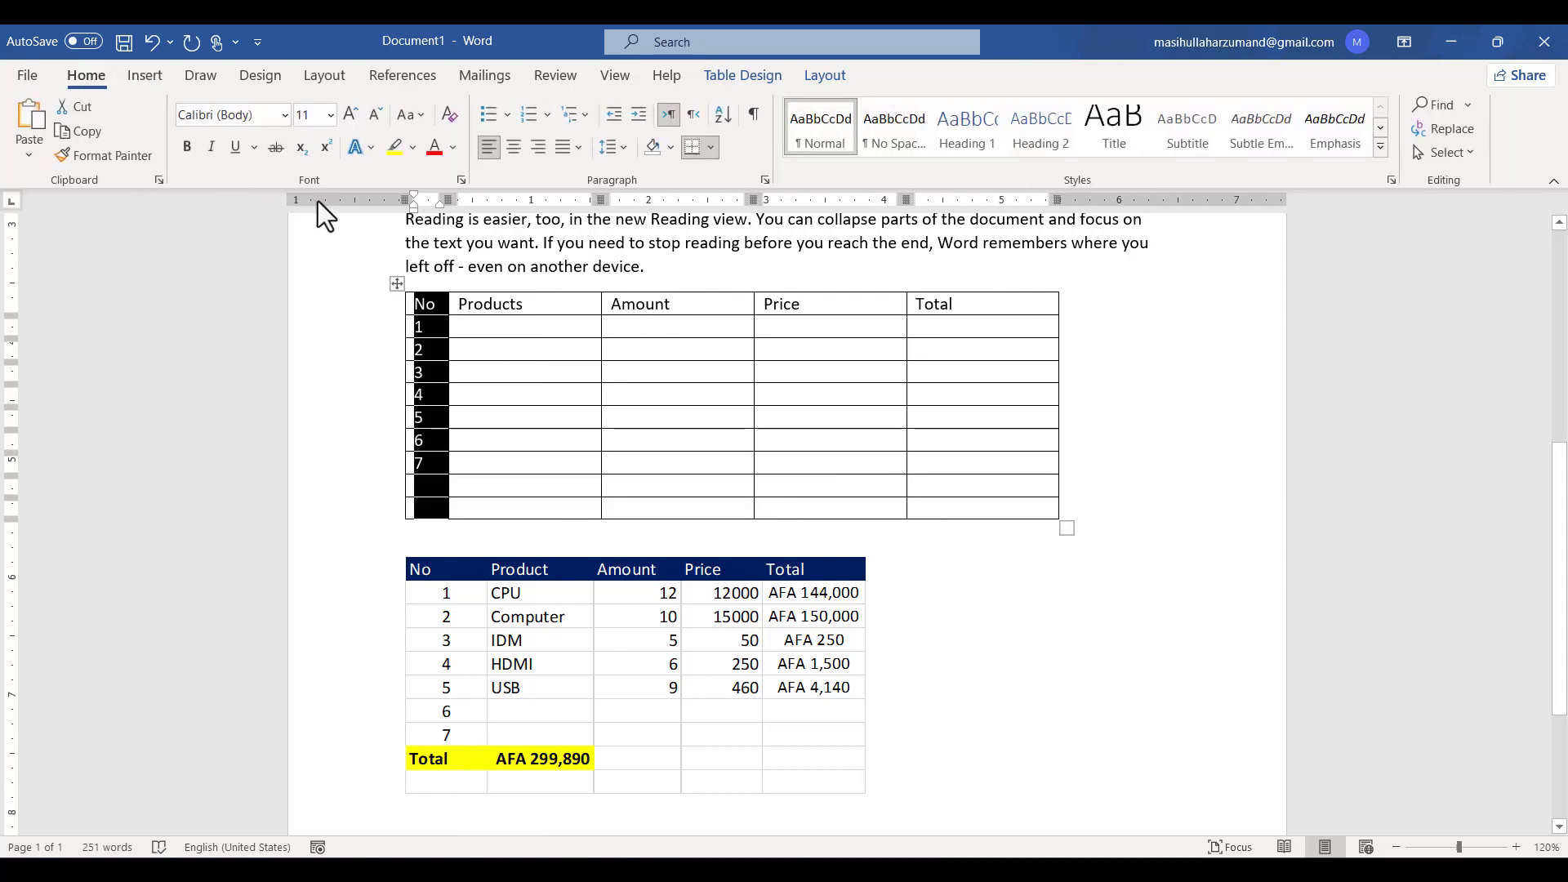
left_click(513, 141)
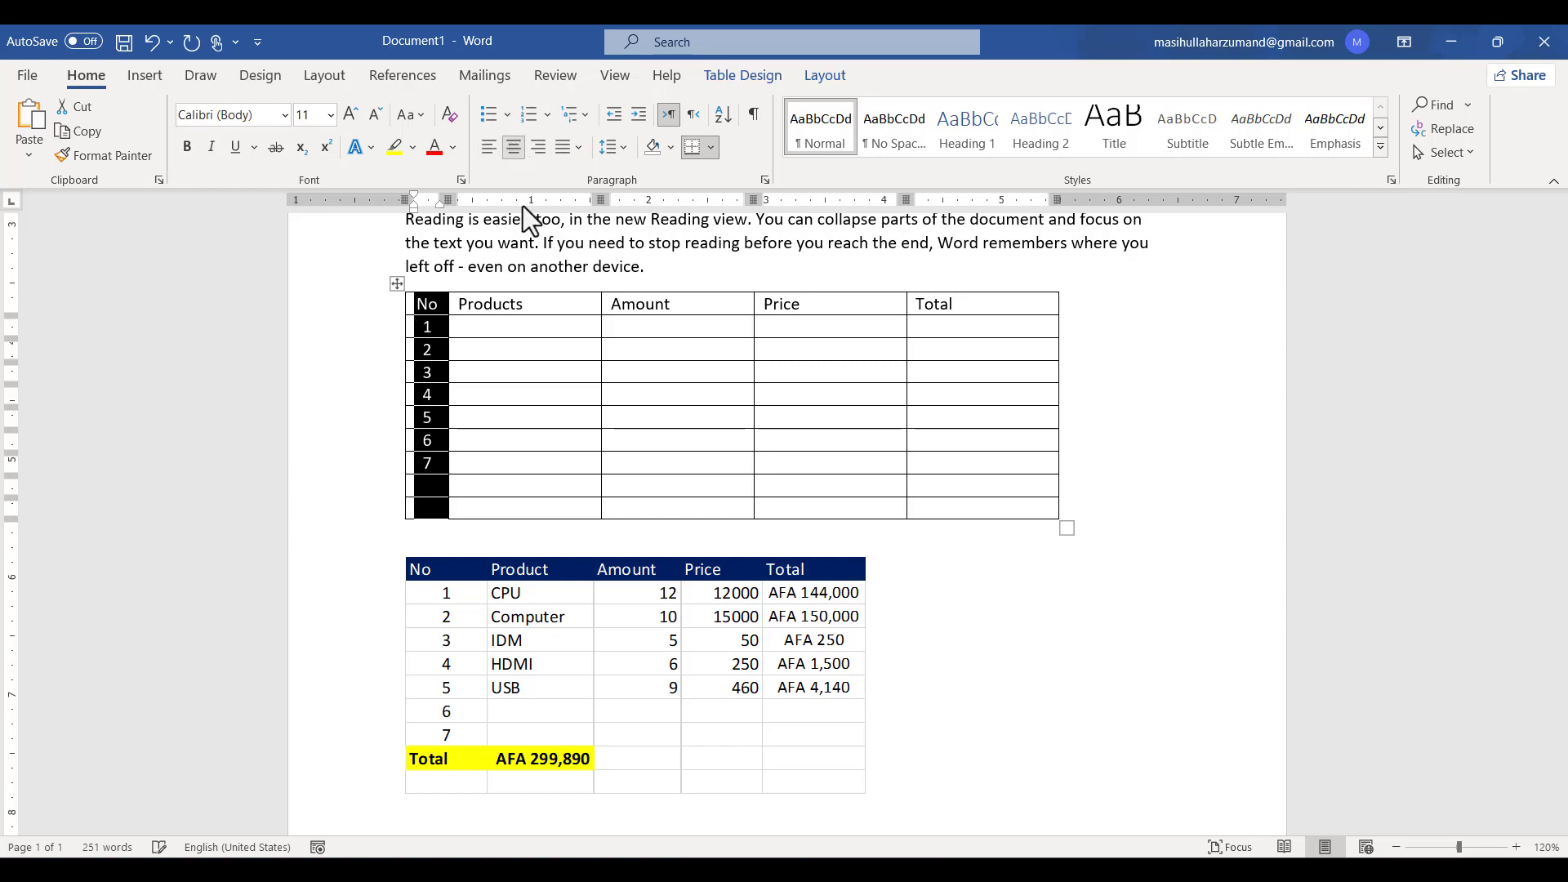
- Fill rows 1 to 5 of the Products column with CPU, Computer, IDM, HDMI and USB
left_click(539, 363)
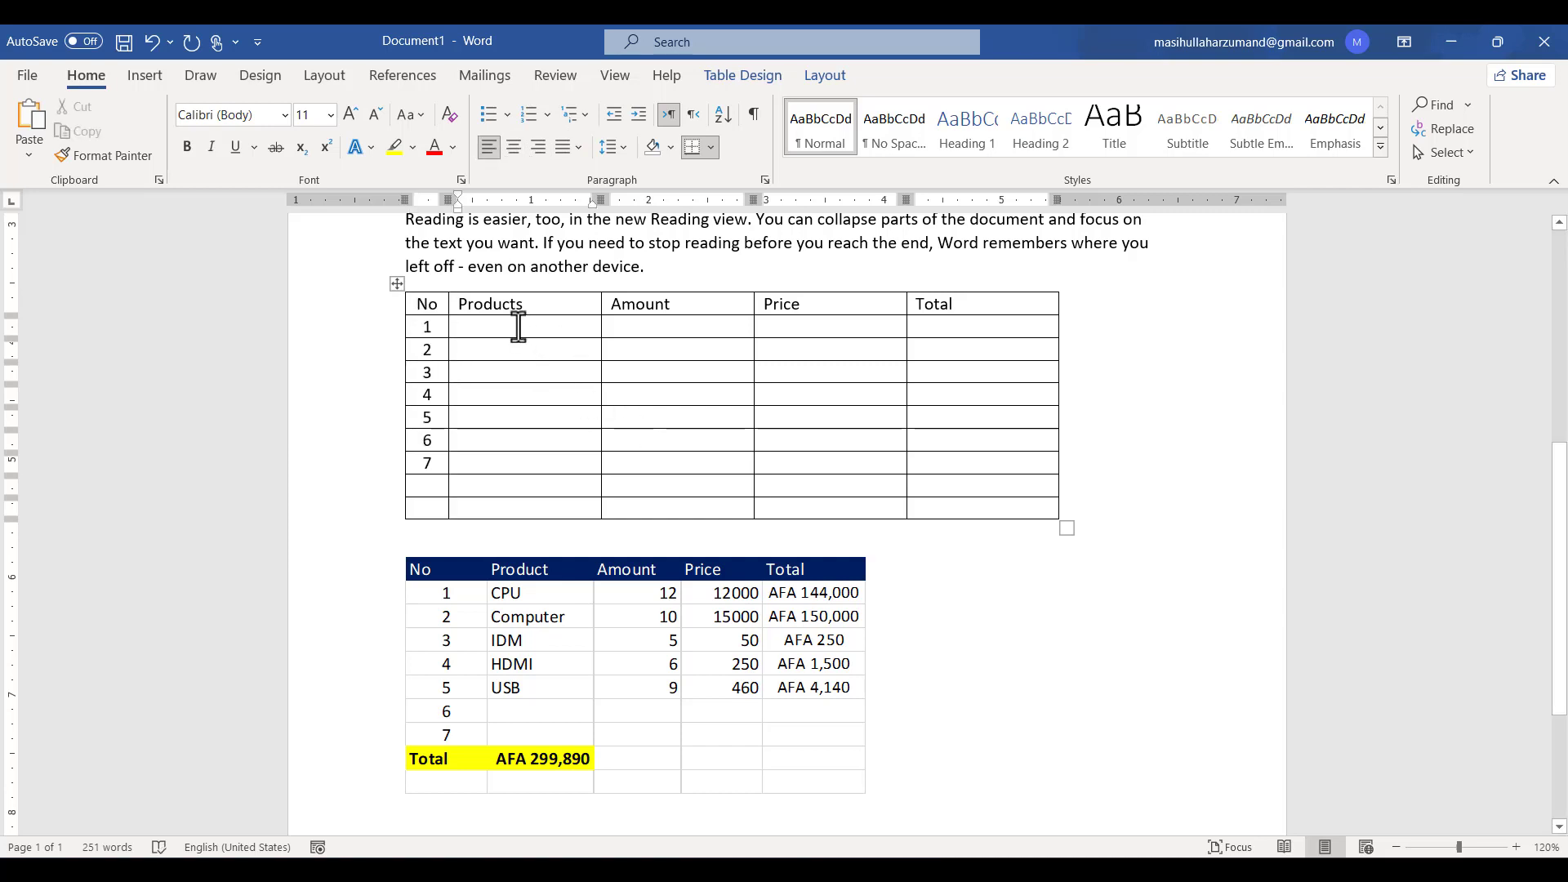
type("CPU")
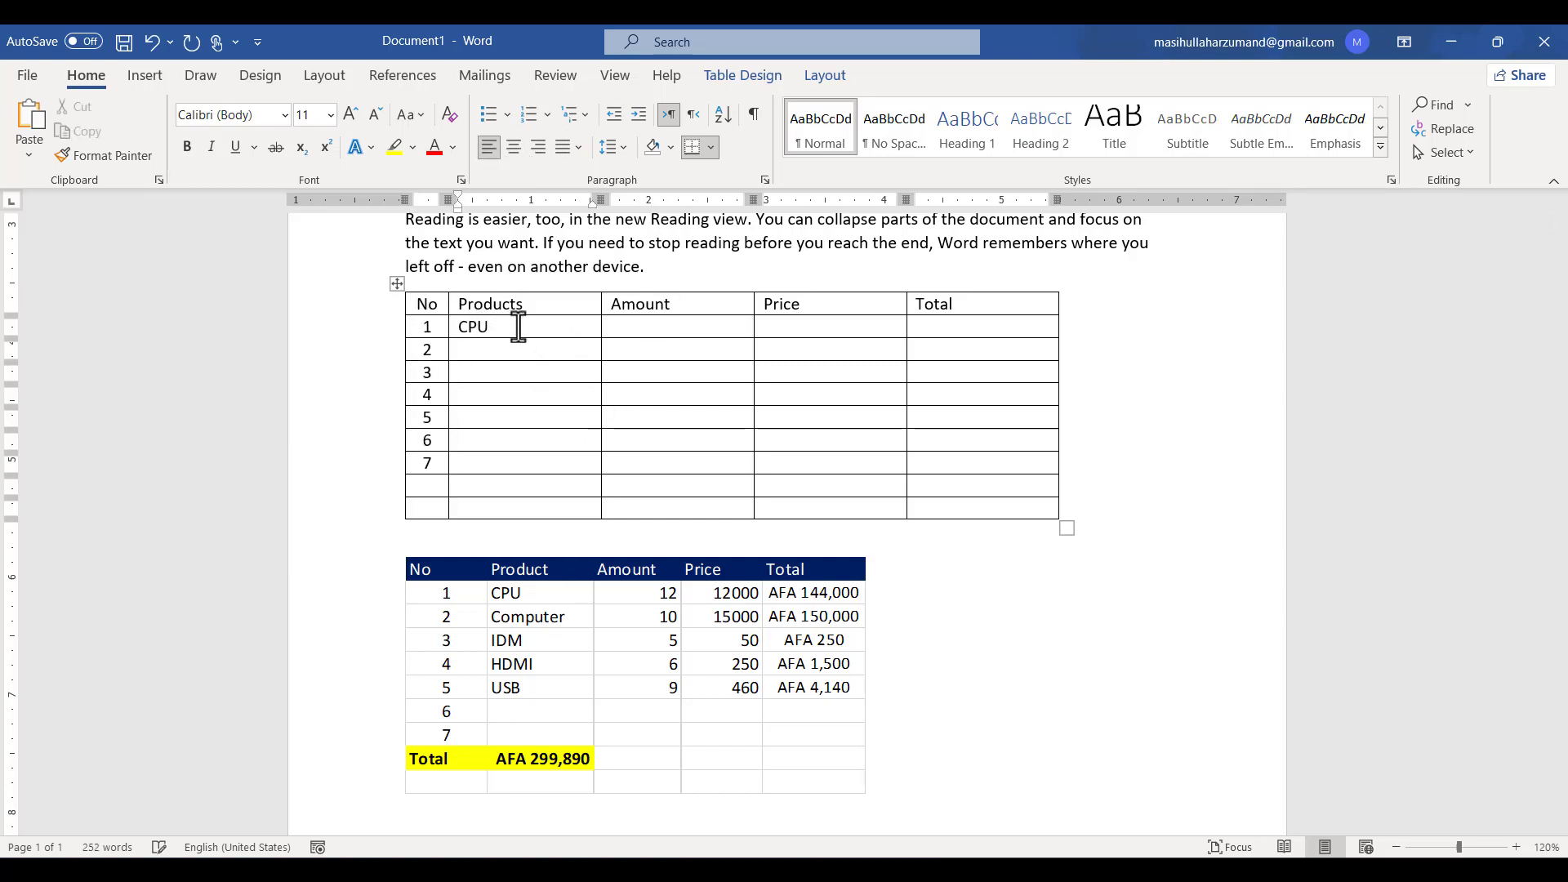
key("Down")
type("Computer IDM")
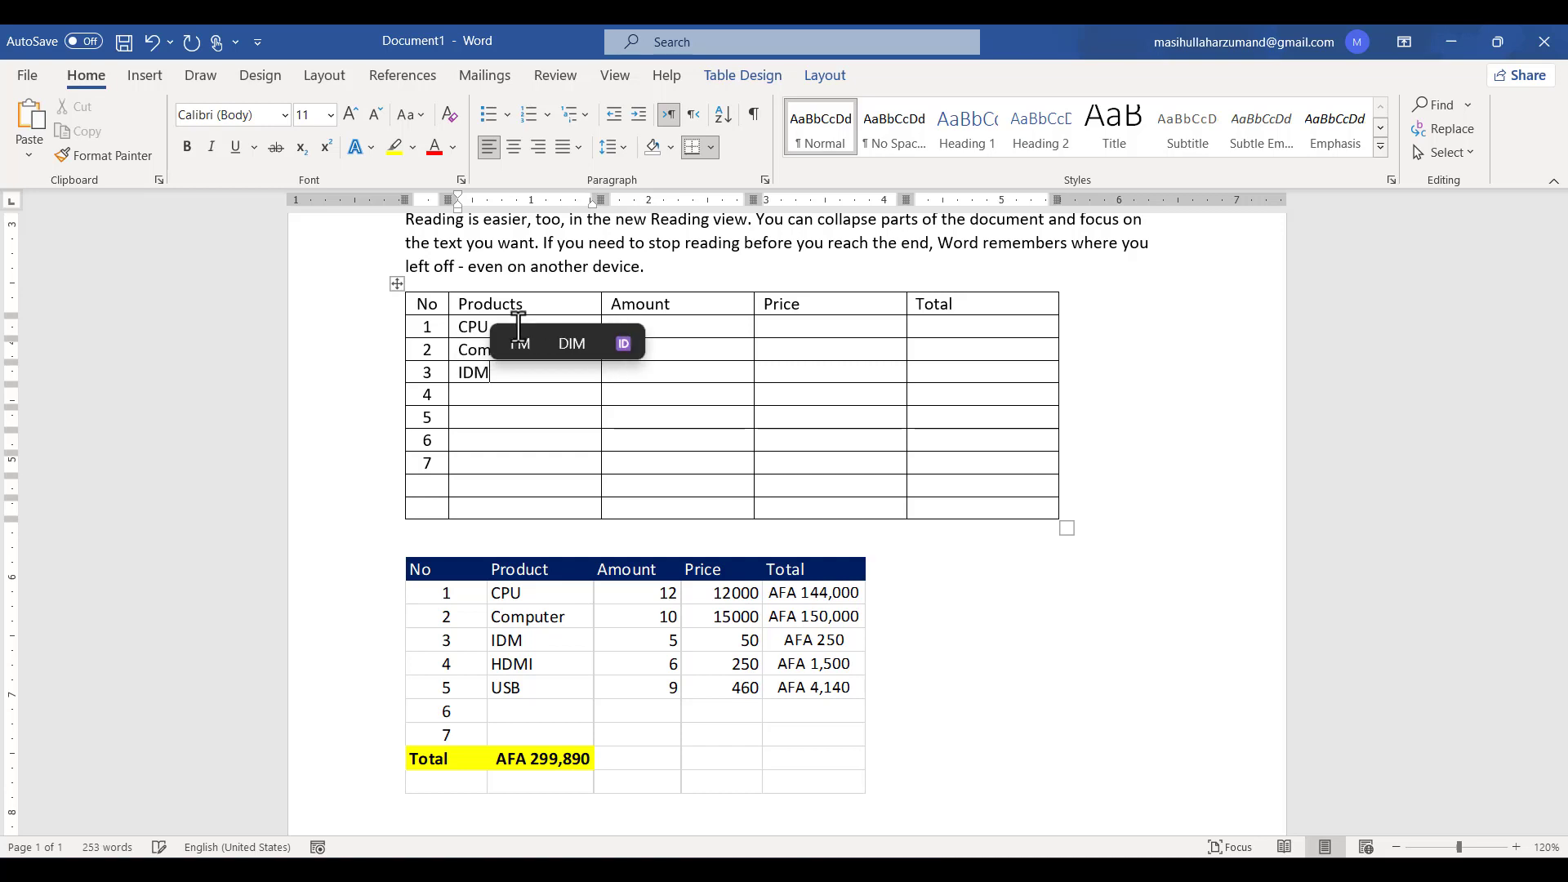
key("Down")
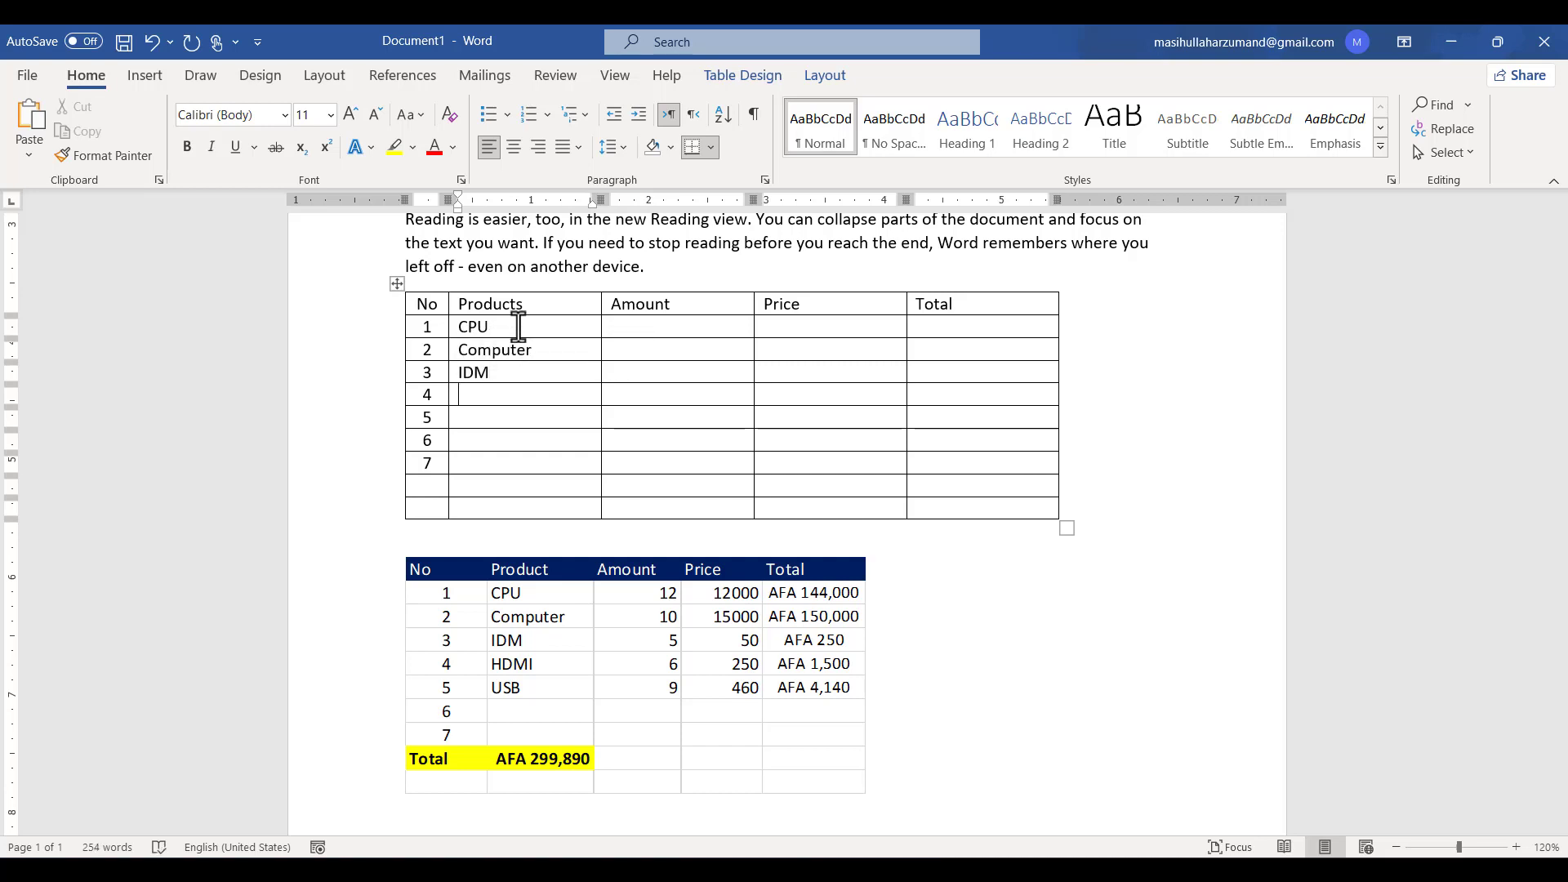
type("HDMI")
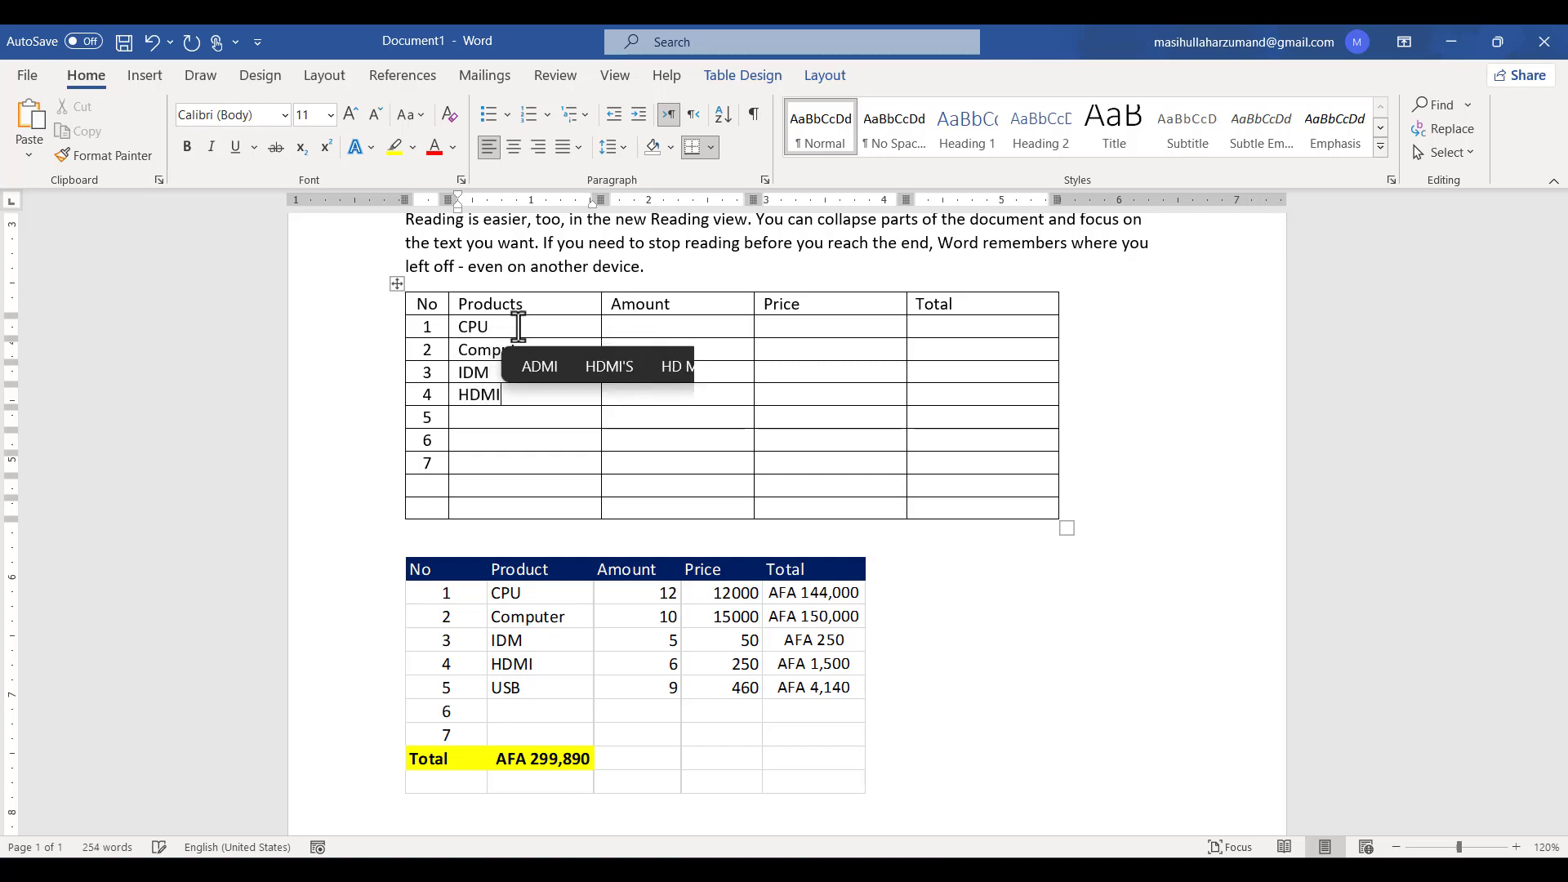
key("Down")
type("USB")
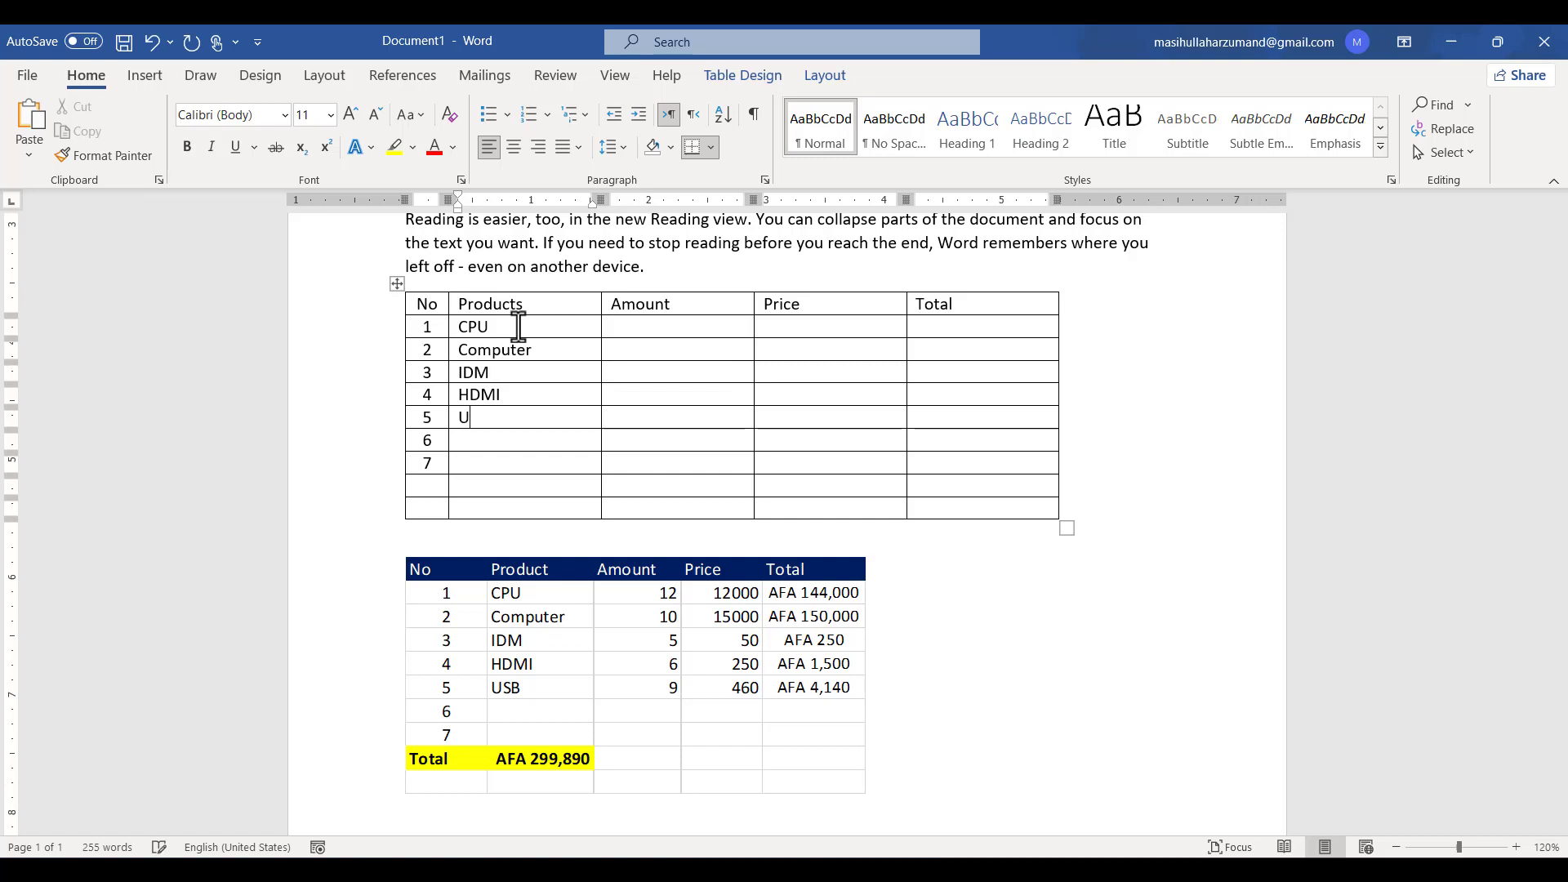
- Enter the amounts 12, 10, 5, 6 and 8 for the five products in the Word table
left_click(657, 331)
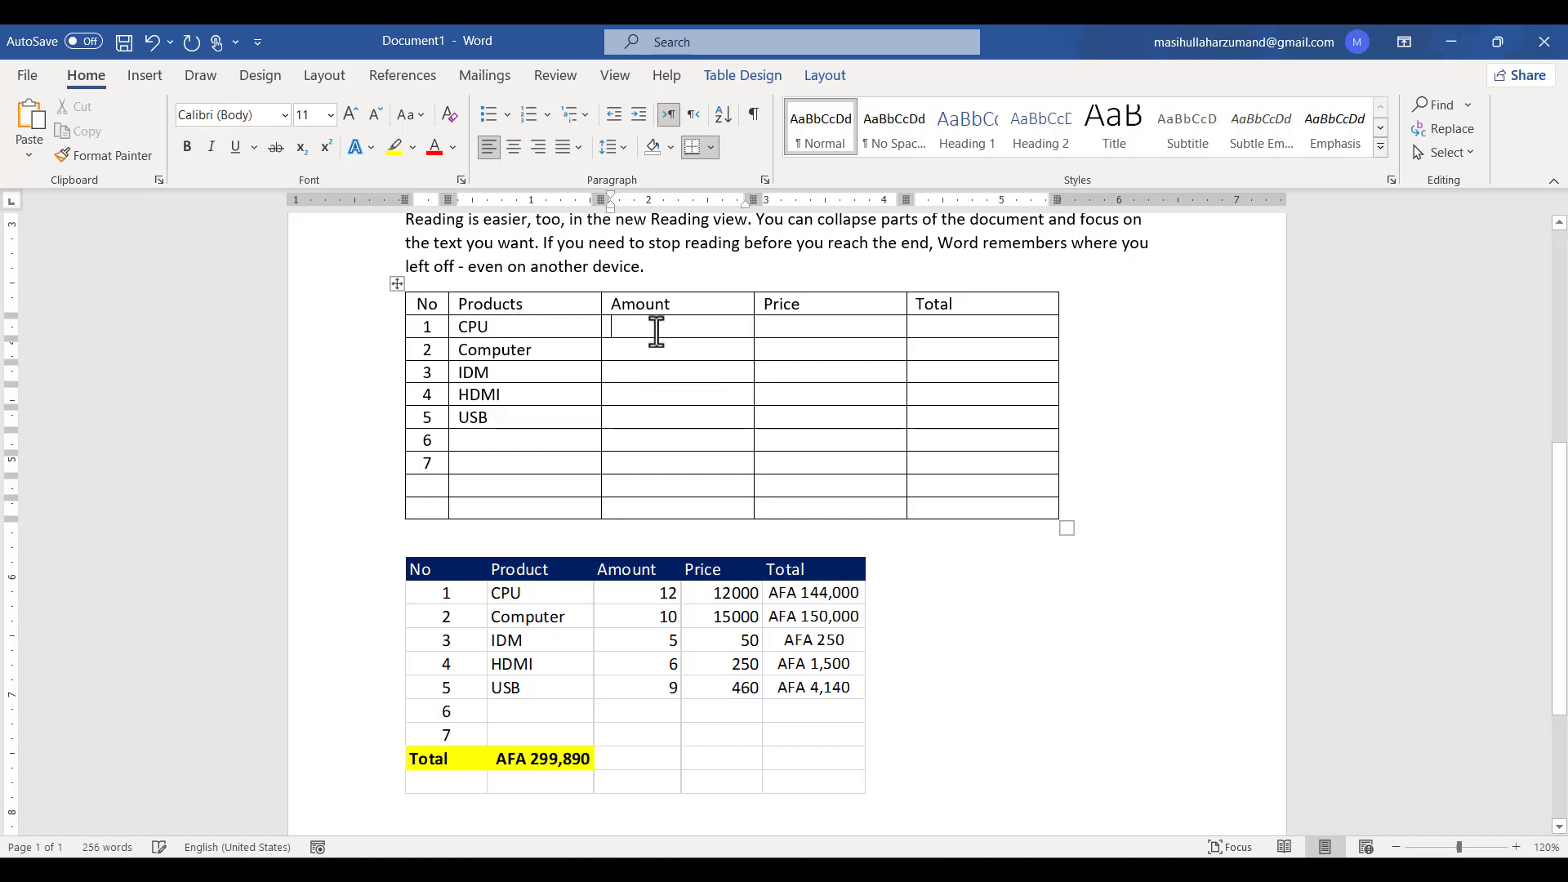
type("12")
key("Down")
type("1")
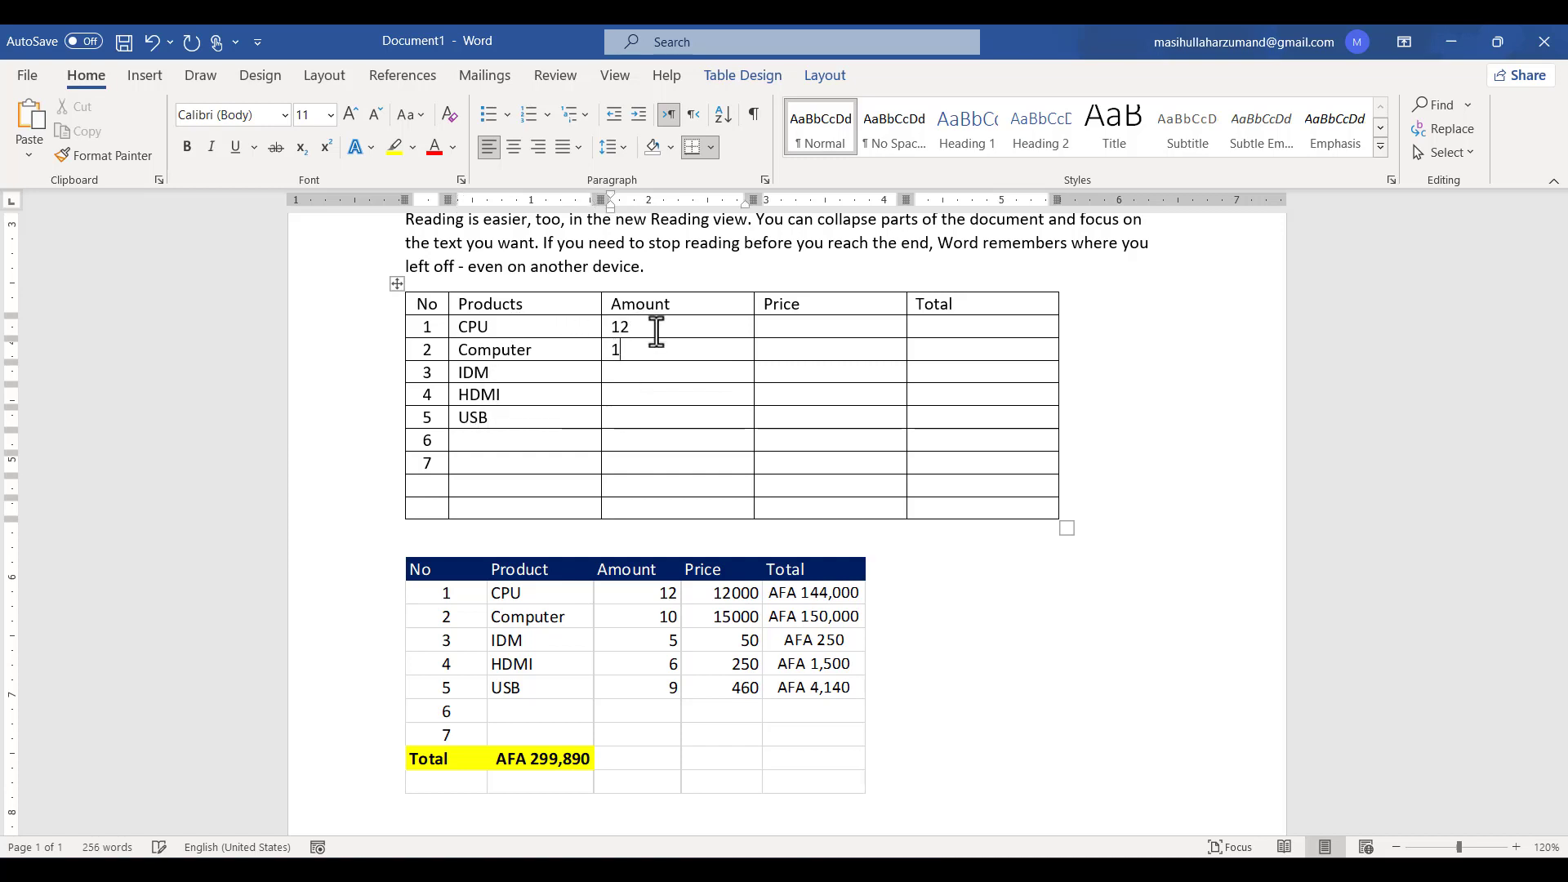
type("06")
key("Down")
type("7")
key("BackSpace")
type("8")
- Enter the prices 12000, 1500, 50, 250 and 560 for the five products in the Word table
key("Up")
key("Right")
key("Up")
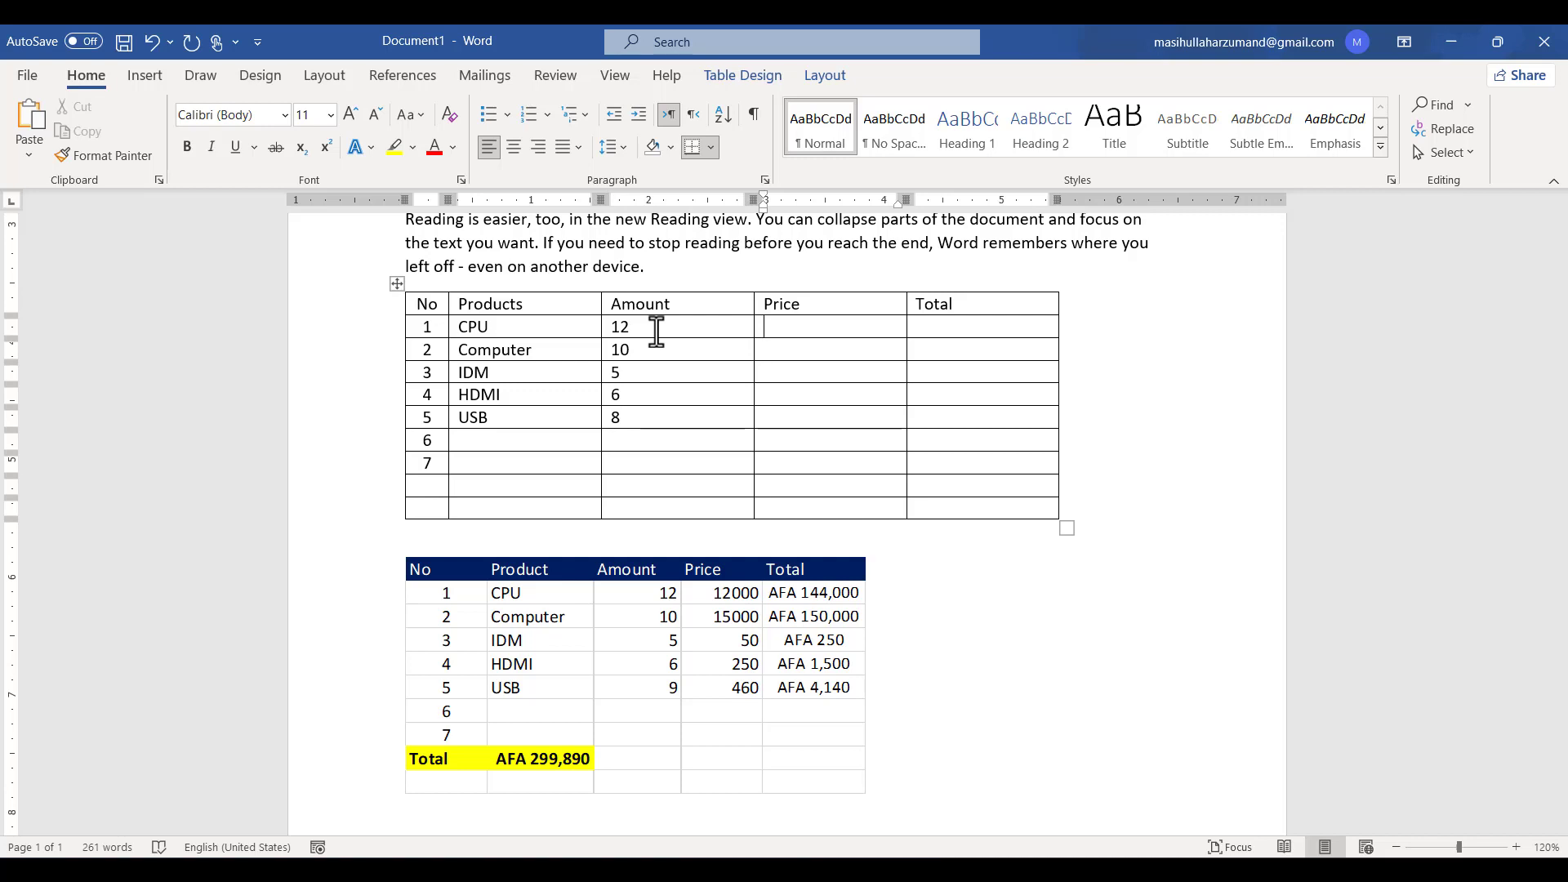
type("1200")
type("0")
type("1500")
type("50")
key("Down")
type("150")
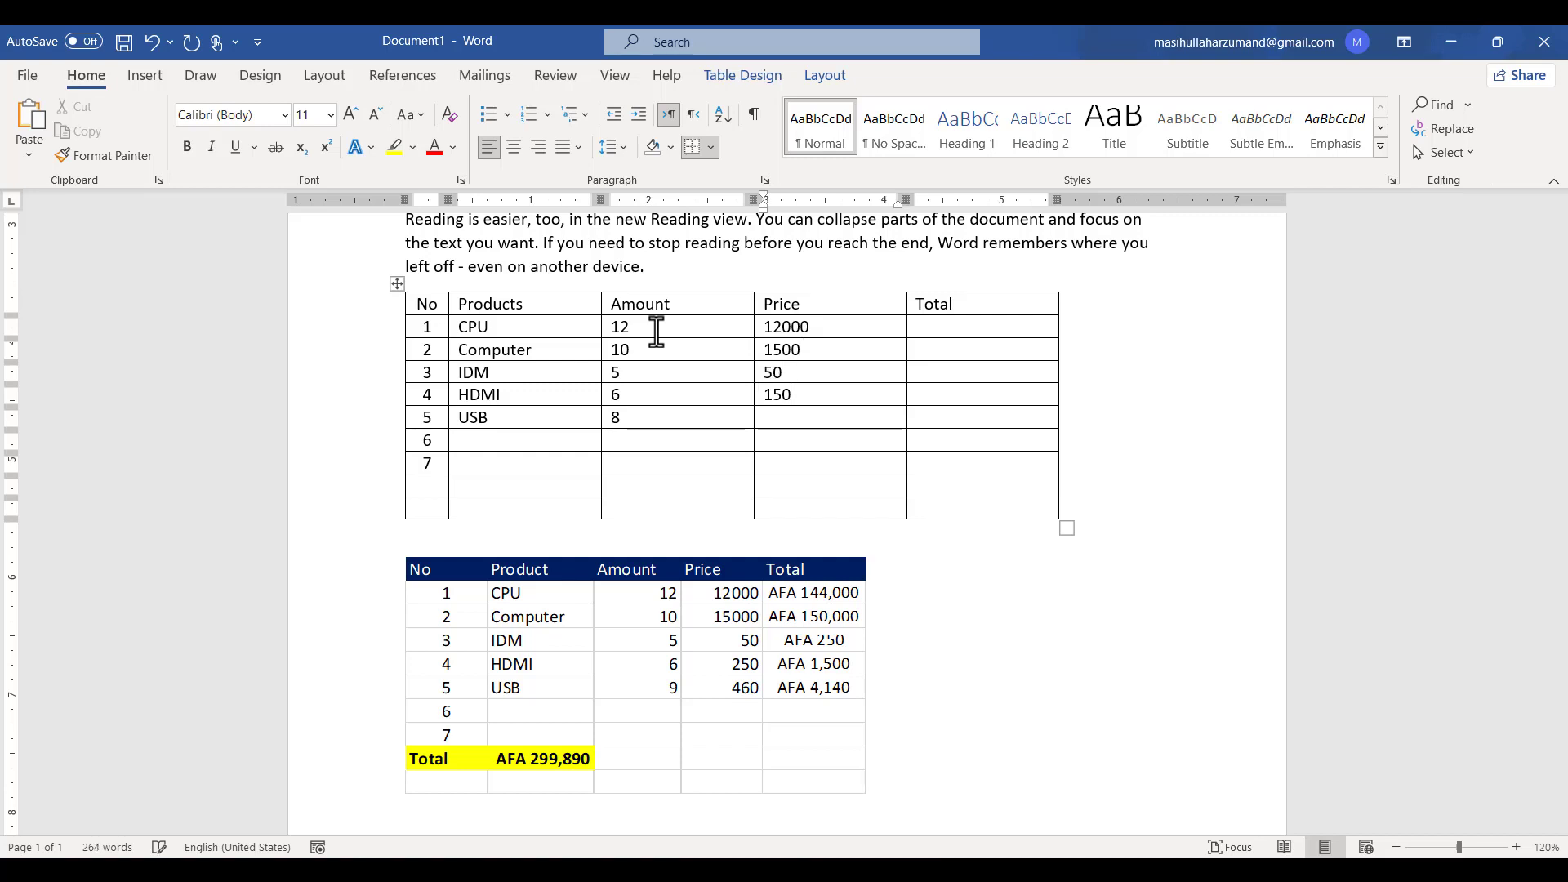
key("BackSpace")
key("BackSpace")
key("BackSpace")
type("250")
key("Down")
type("560")
left_click(970, 333)
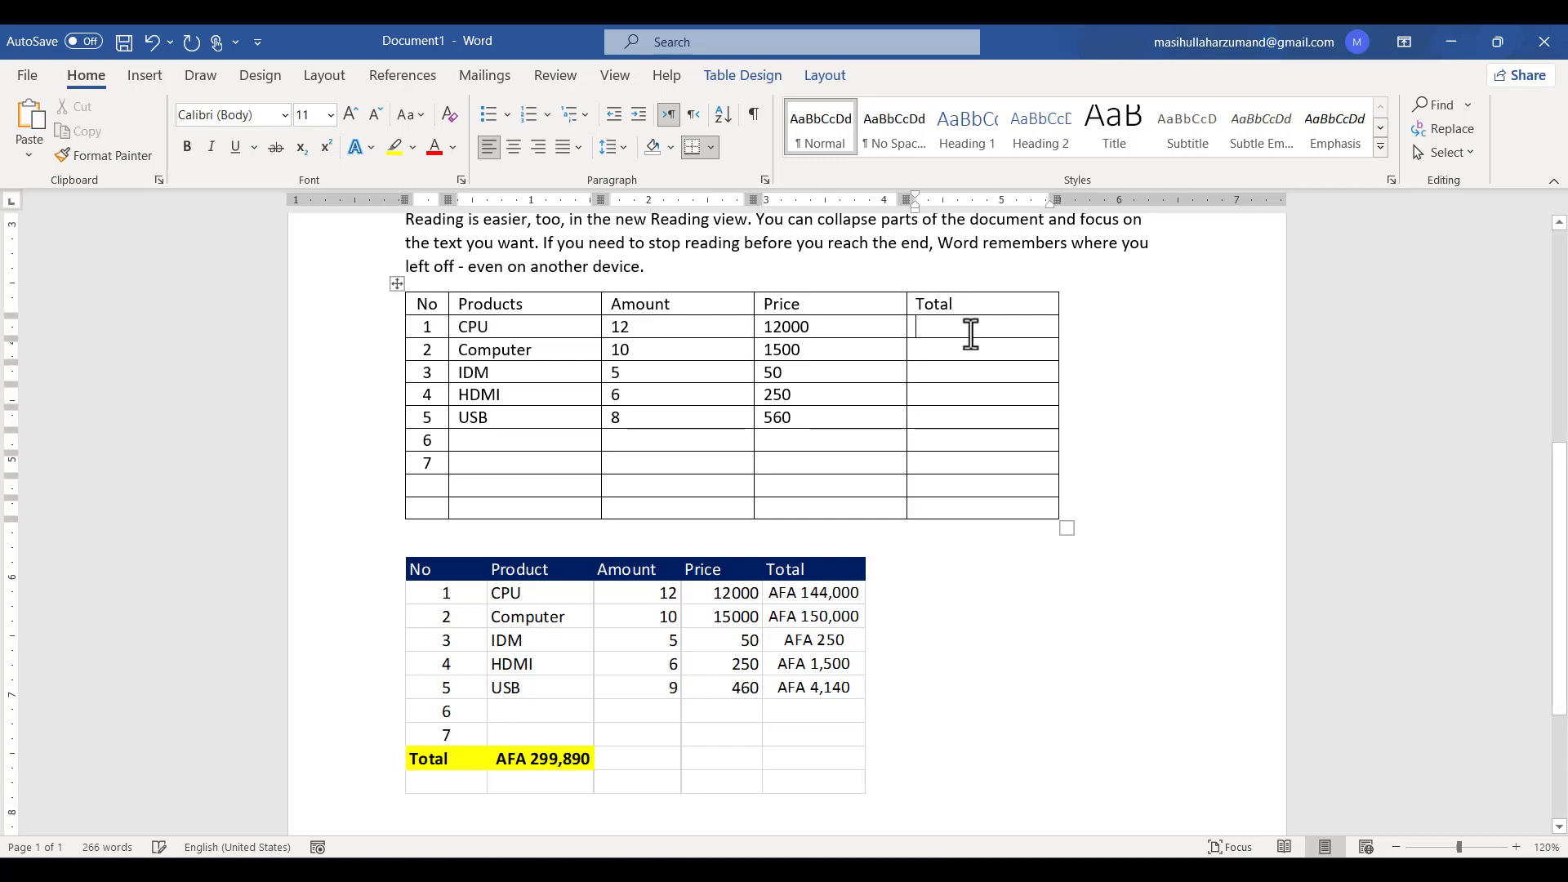
left_click_drag(970, 338, 979, 512)
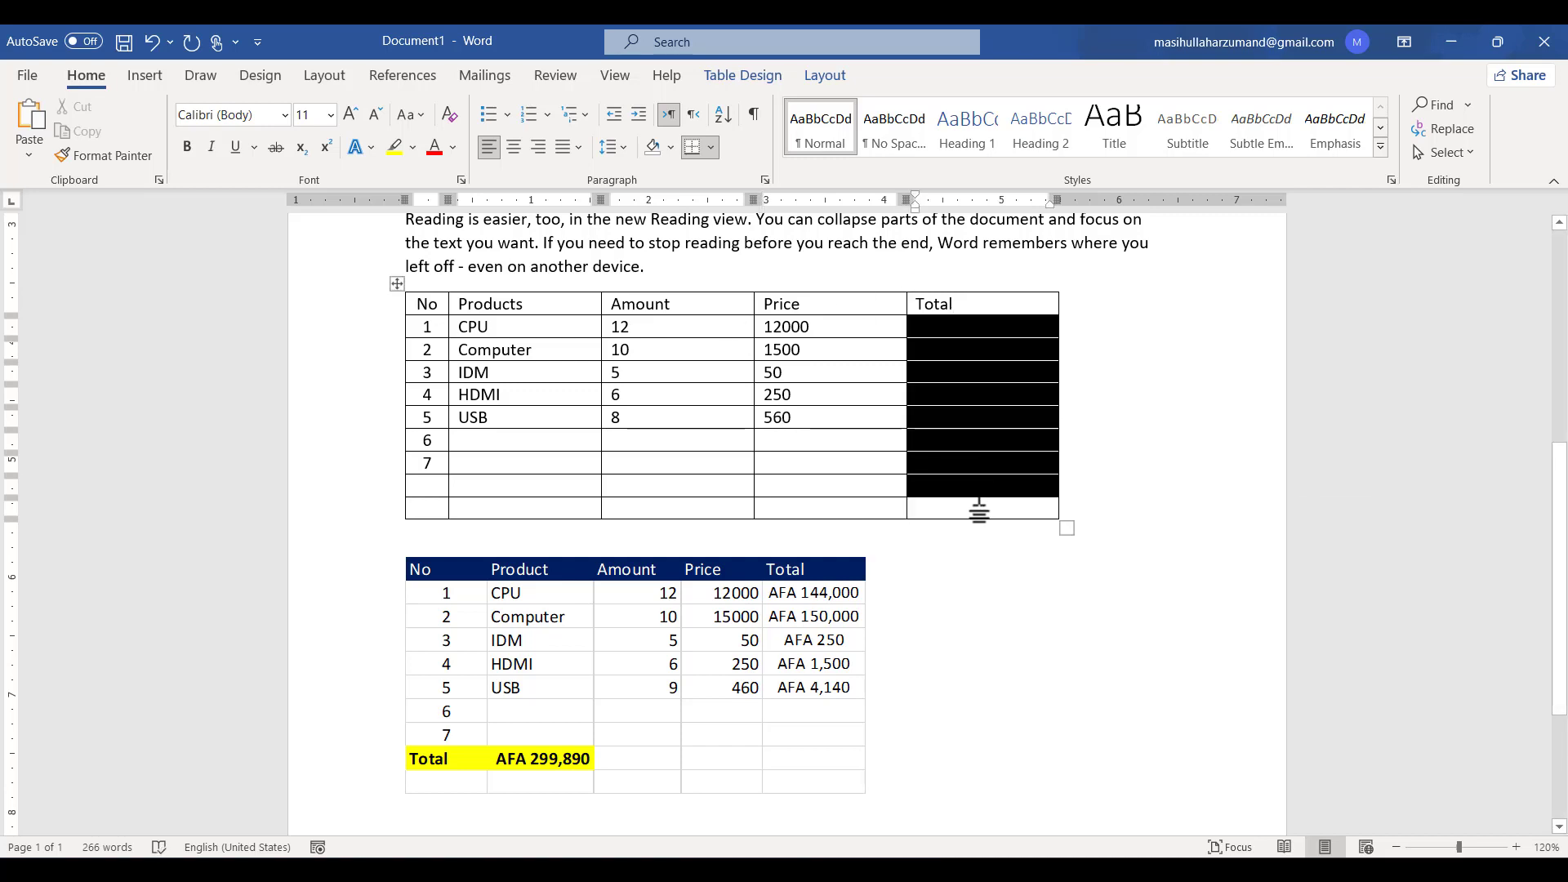
left_click(933, 369)
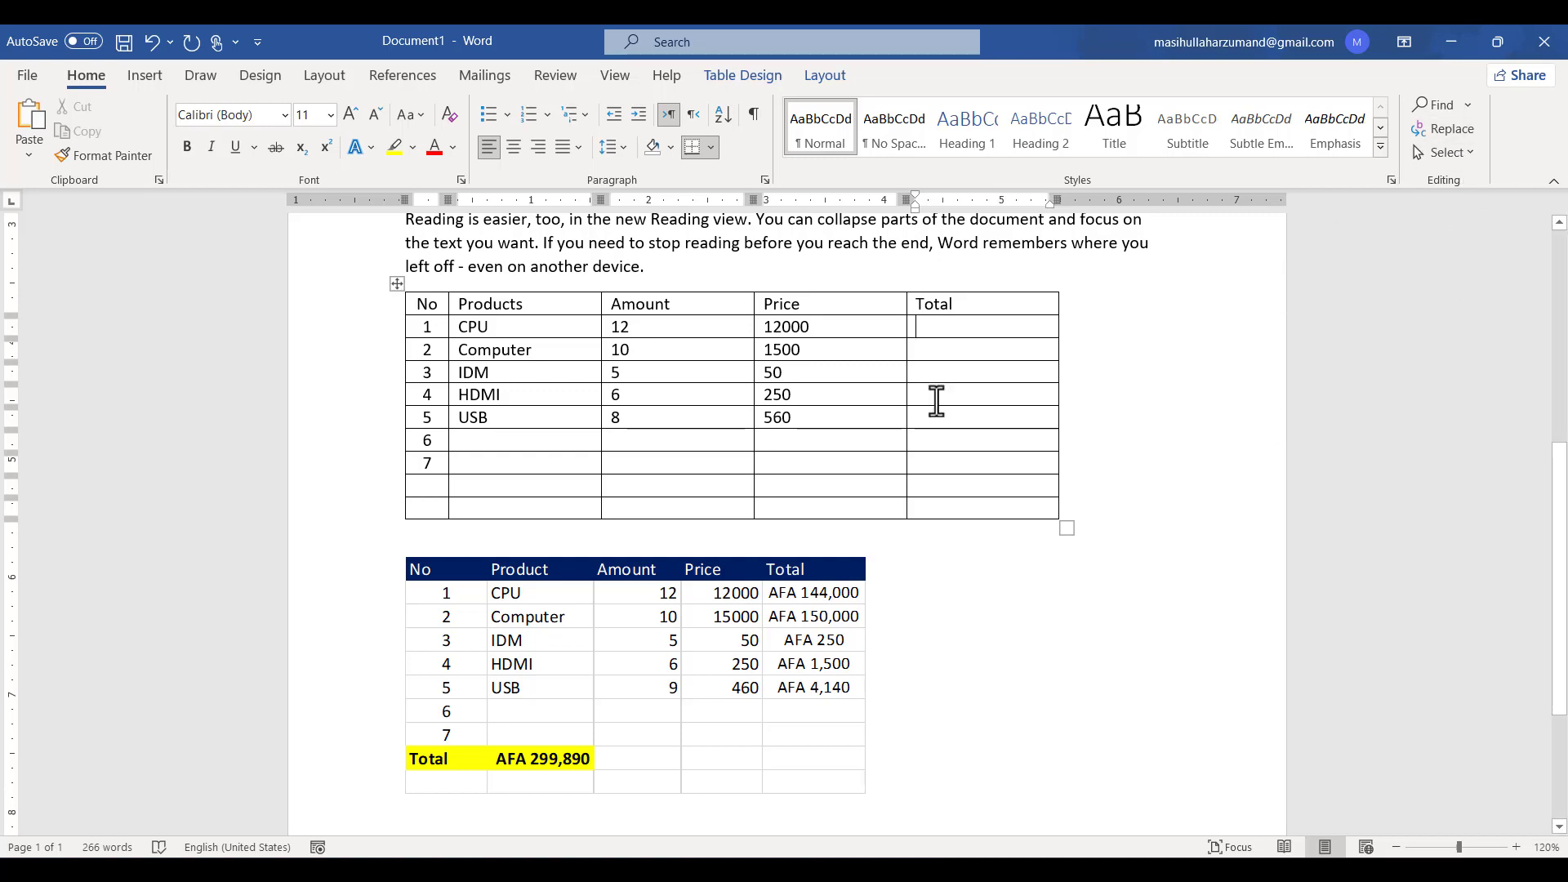
- Set the font color of the Word table's header row to white
left_click_drag(426, 307, 952, 308)
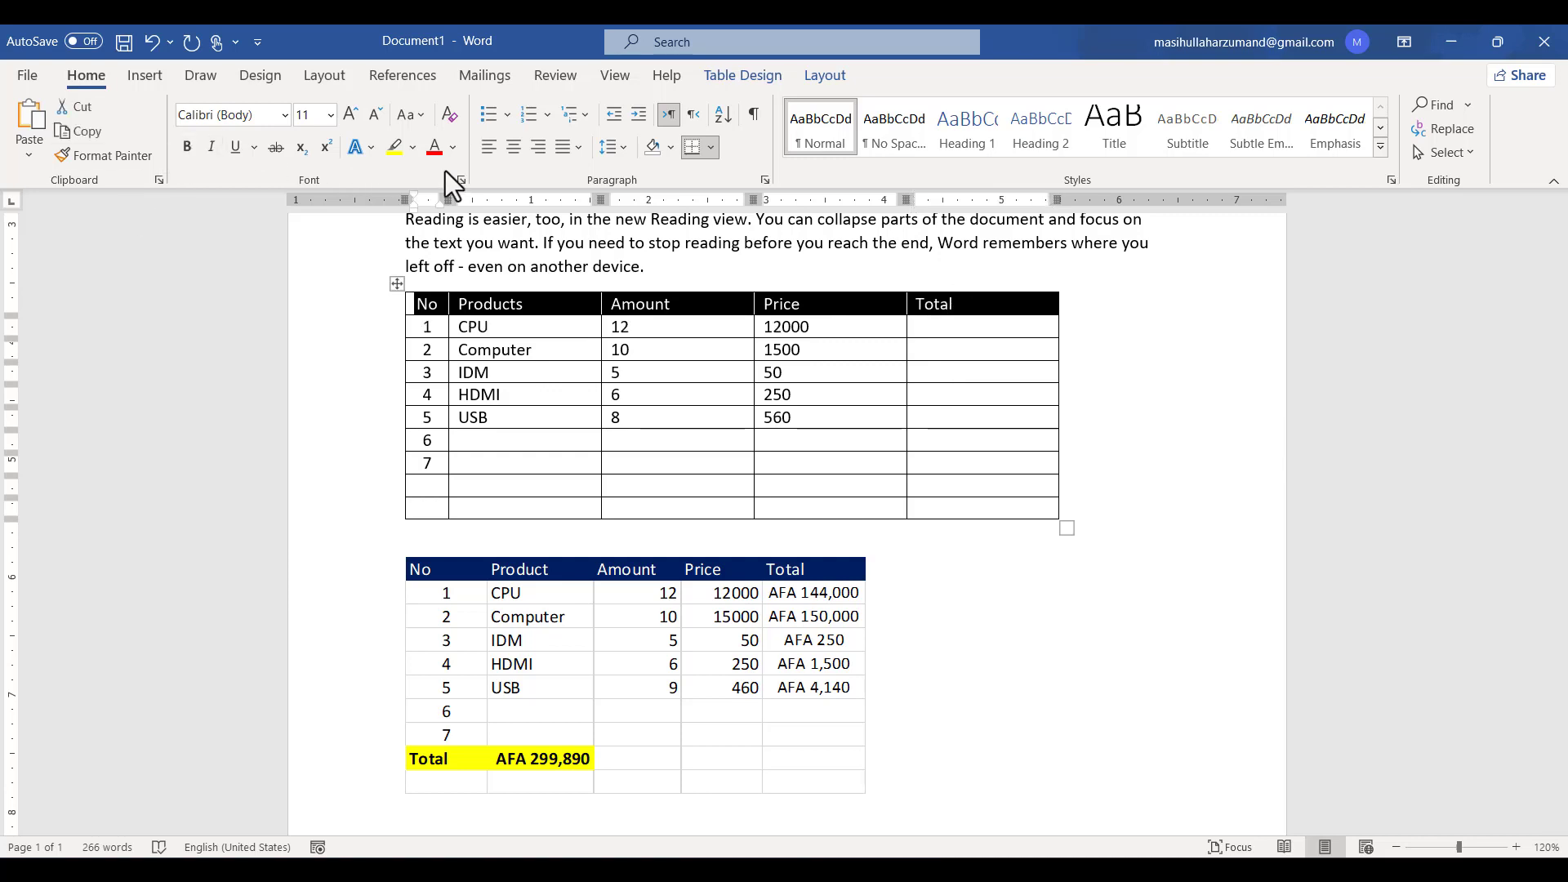
left_click(454, 149)
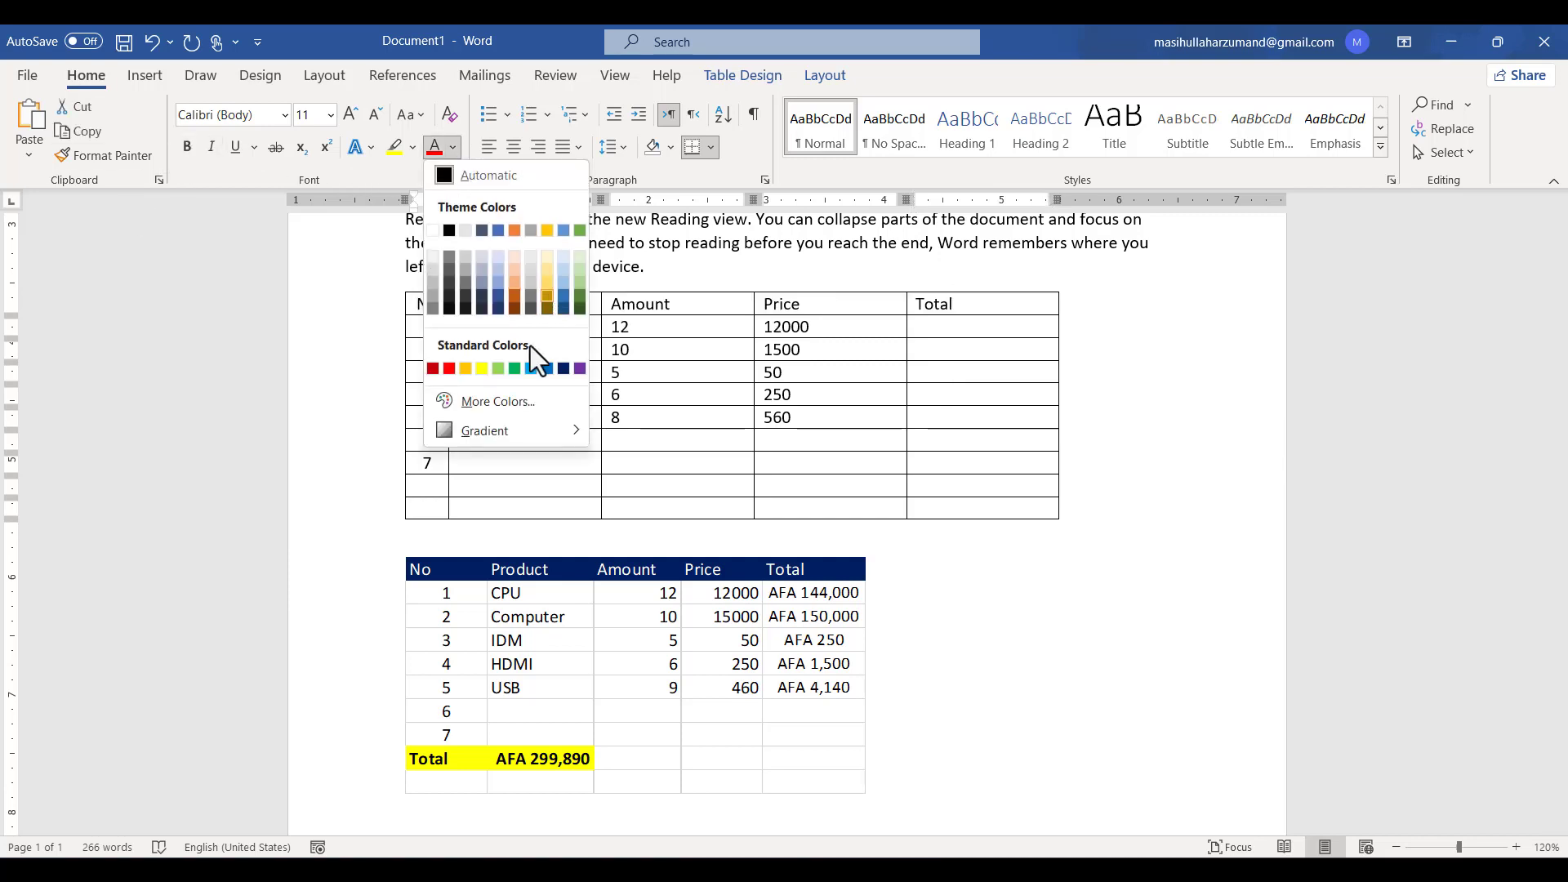
left_click(562, 368)
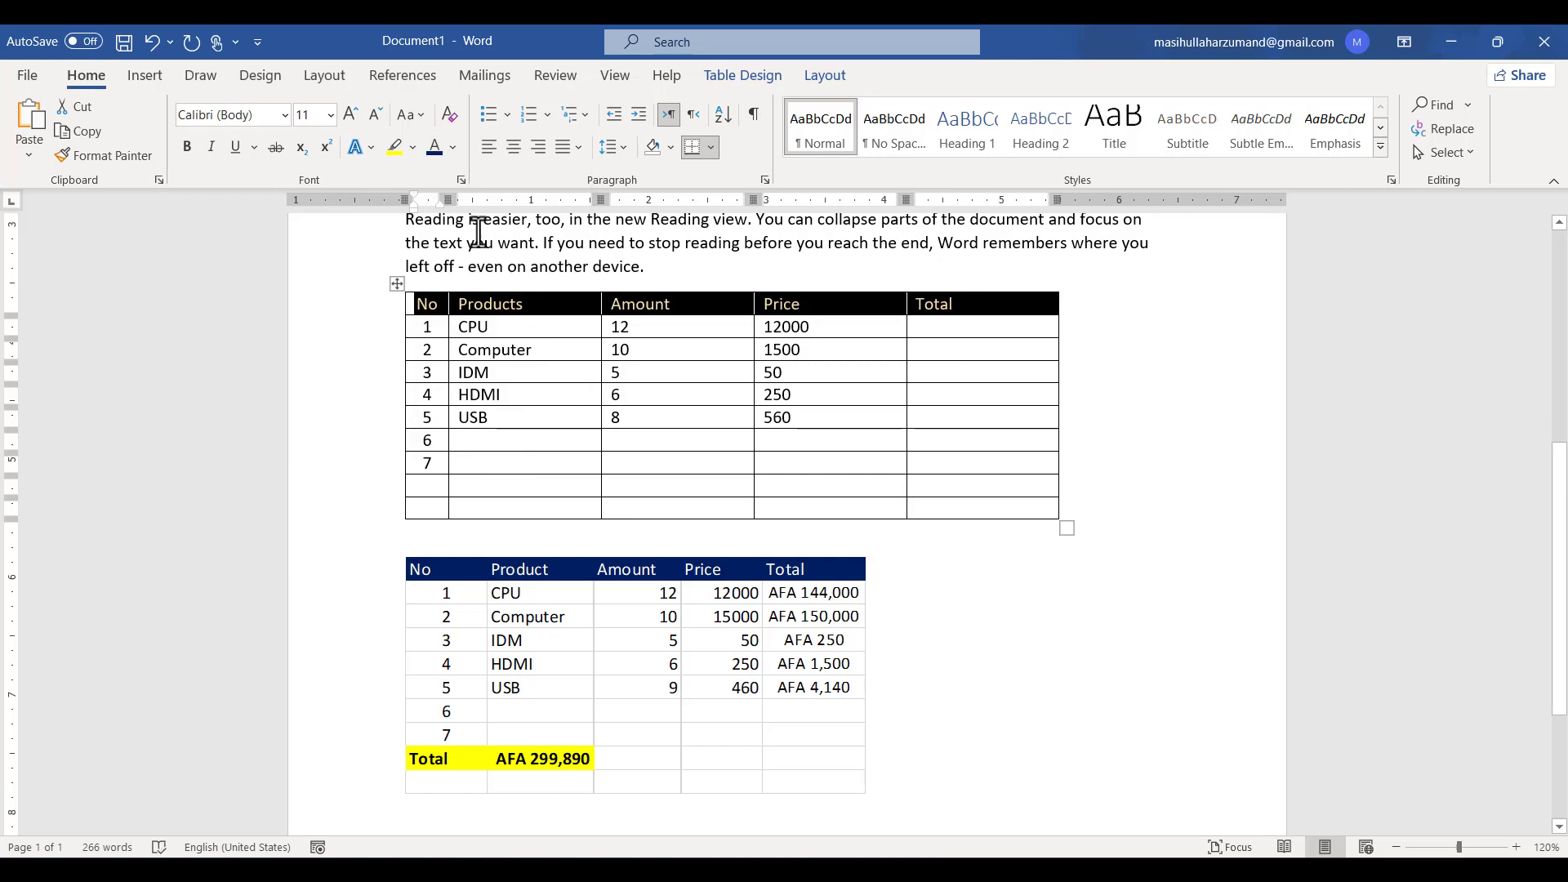
left_click(453, 148)
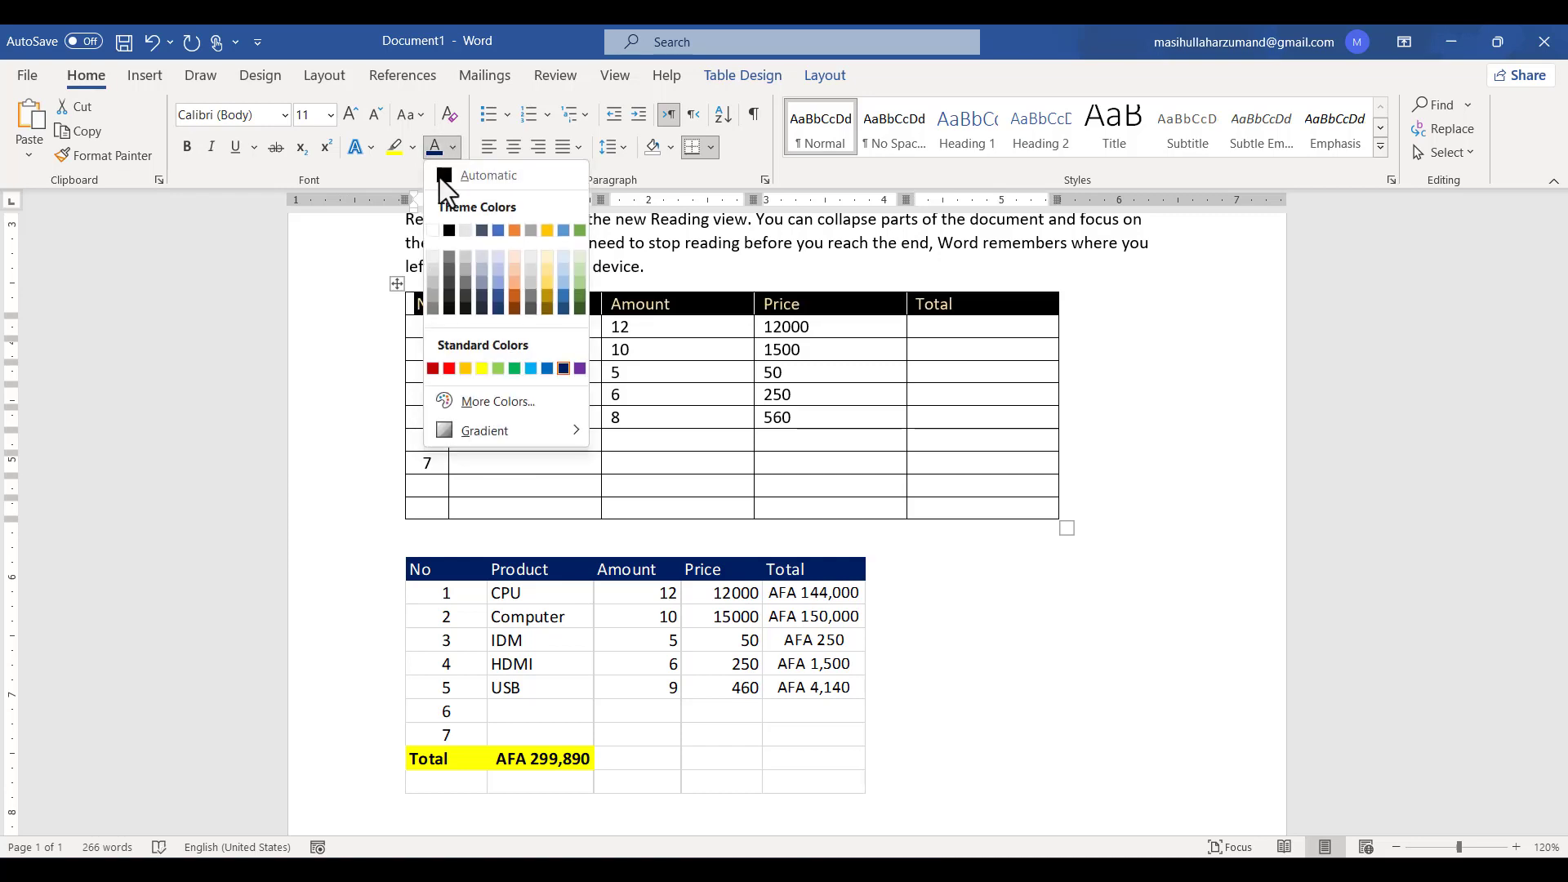
left_click(448, 230)
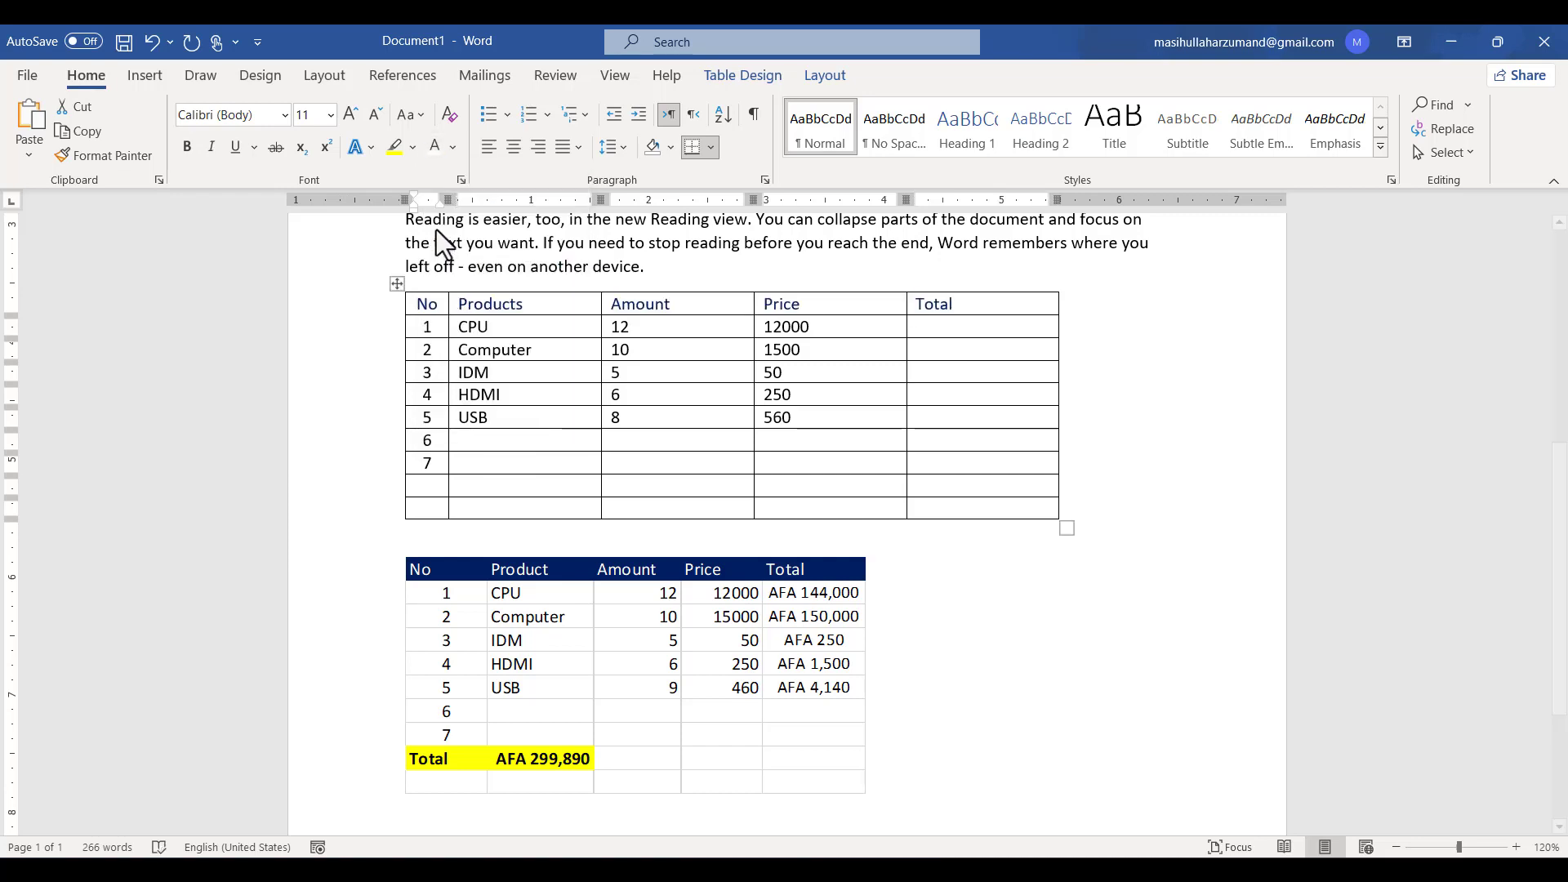
- Fill the Word table's header row with standard blue shading
left_click(414, 145)
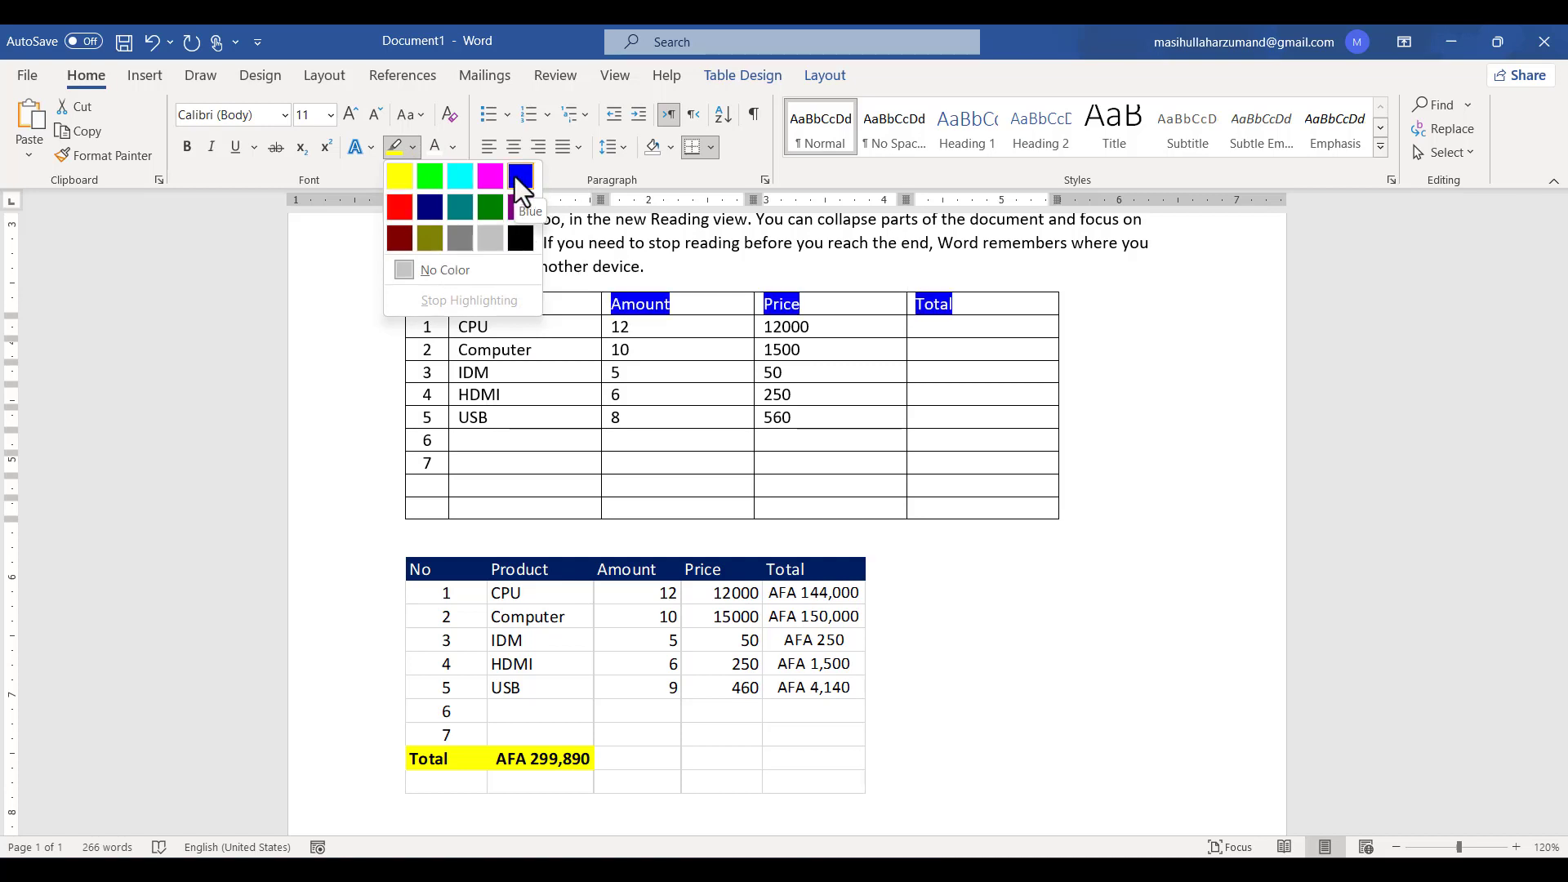
left_click(748, 445)
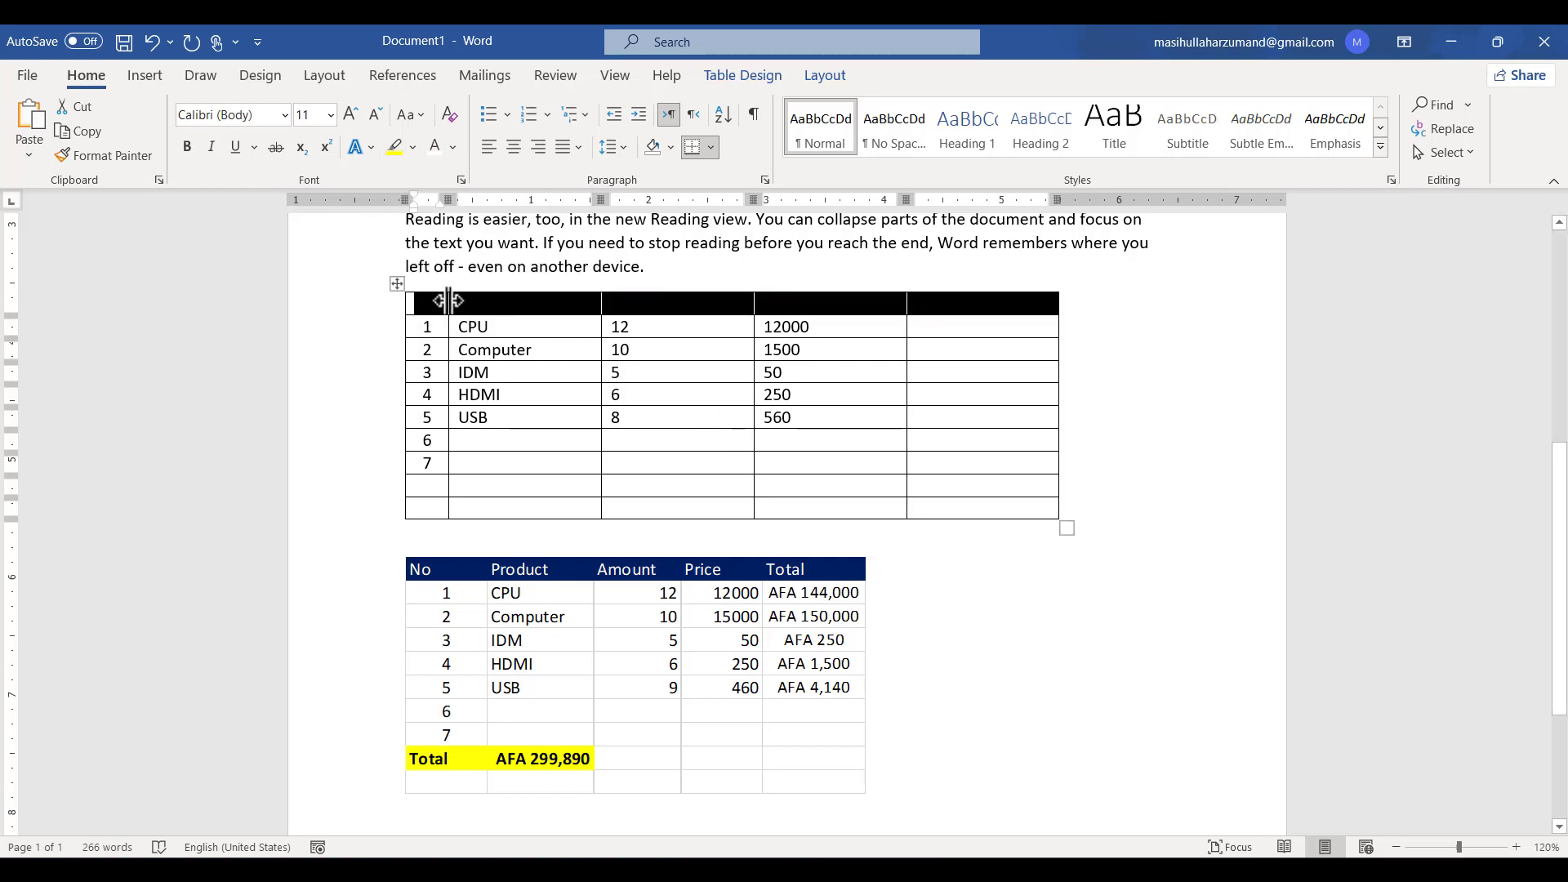
left_click_drag(423, 304, 920, 298)
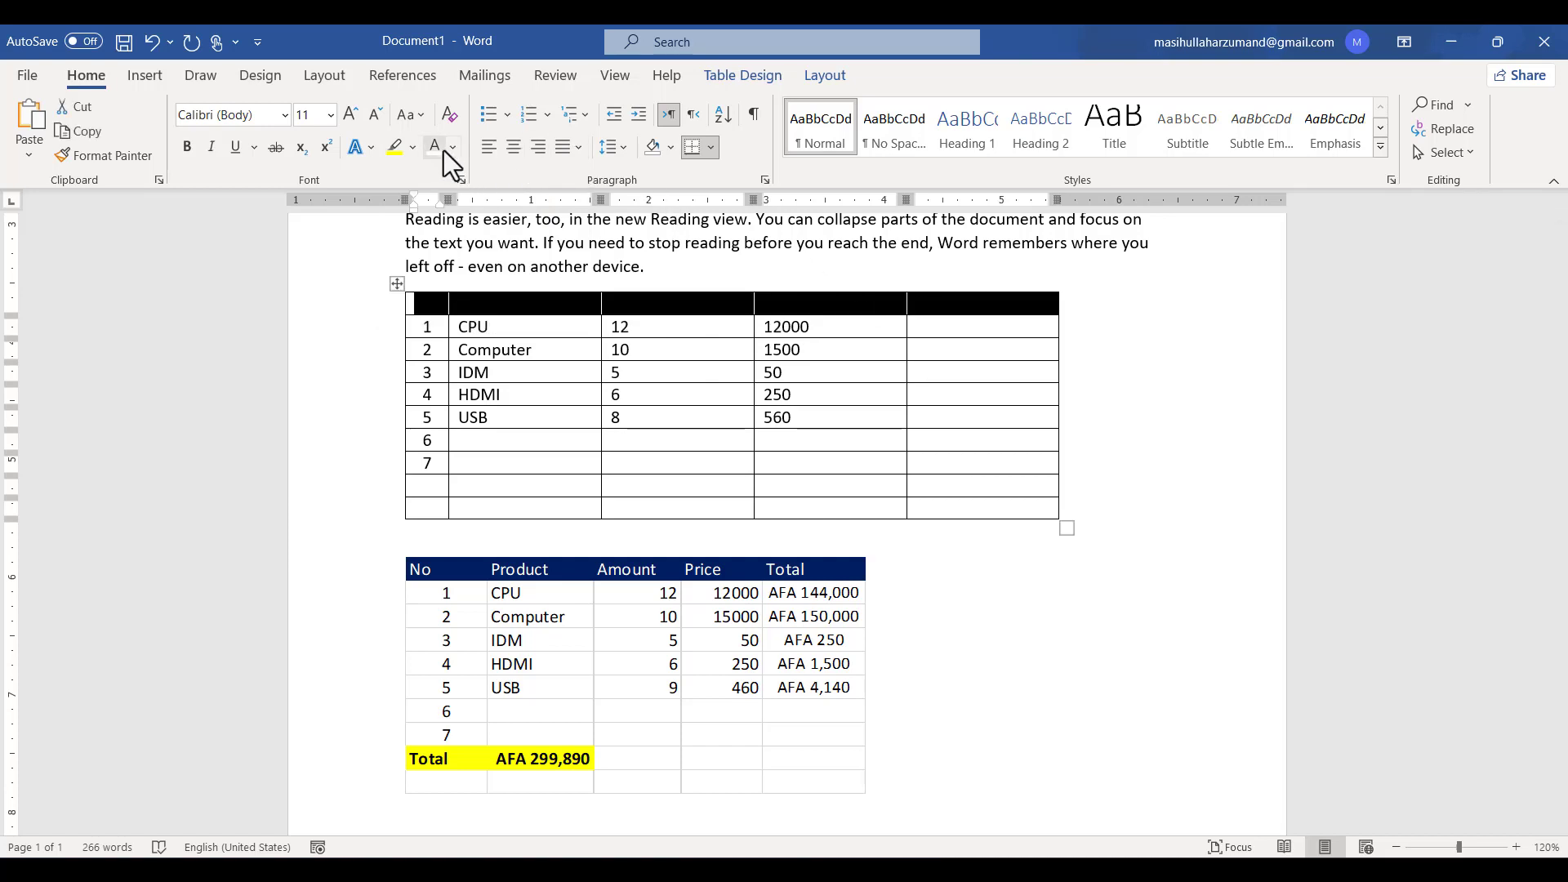
left_click(669, 151)
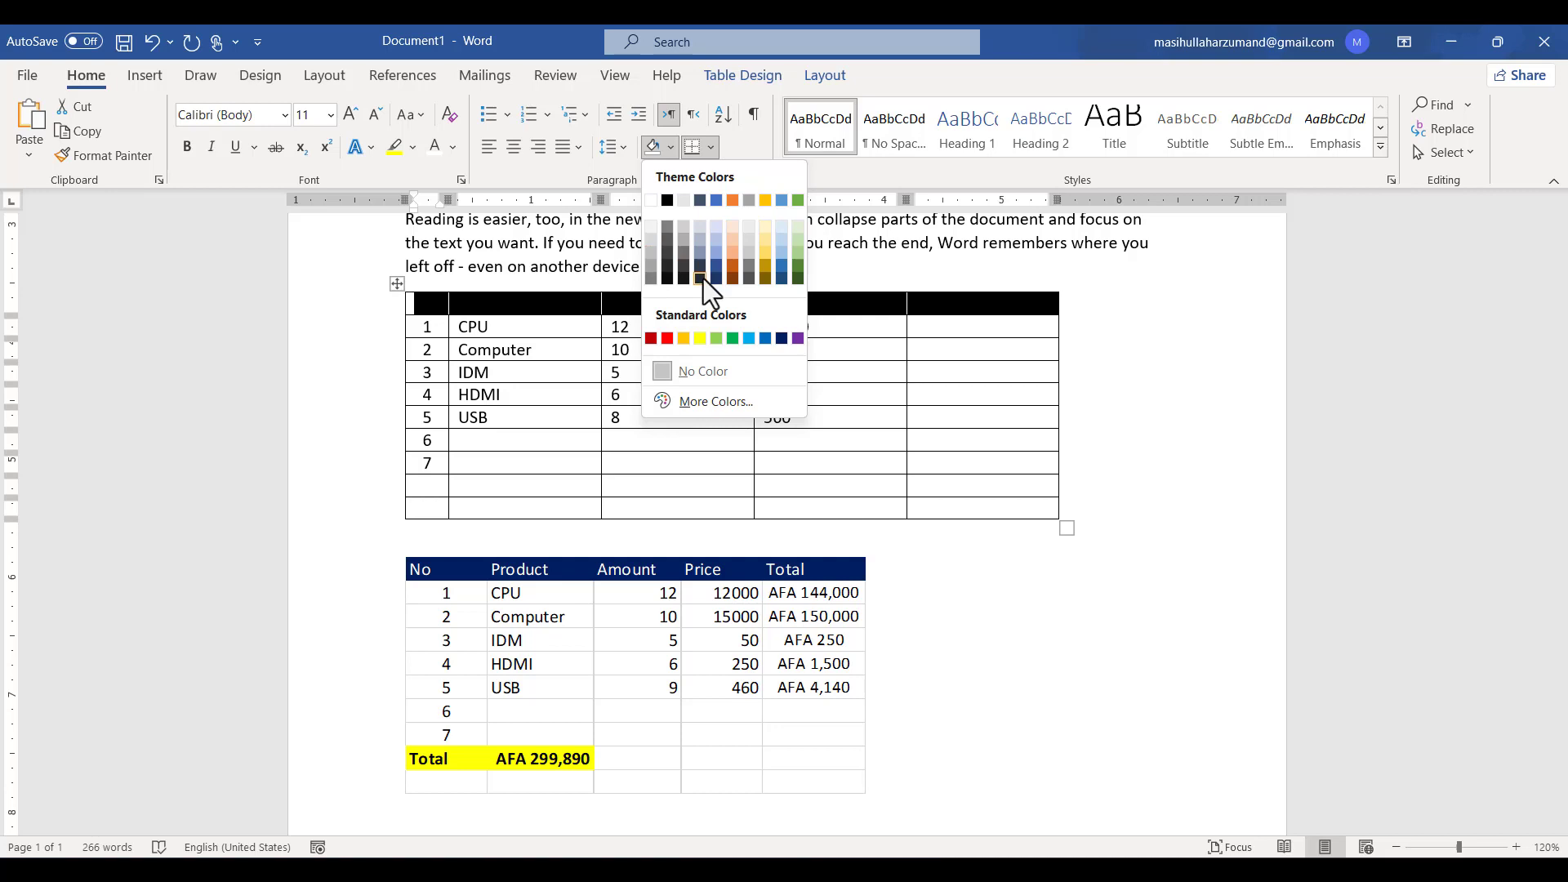
left_click(766, 338)
left_click(1048, 488)
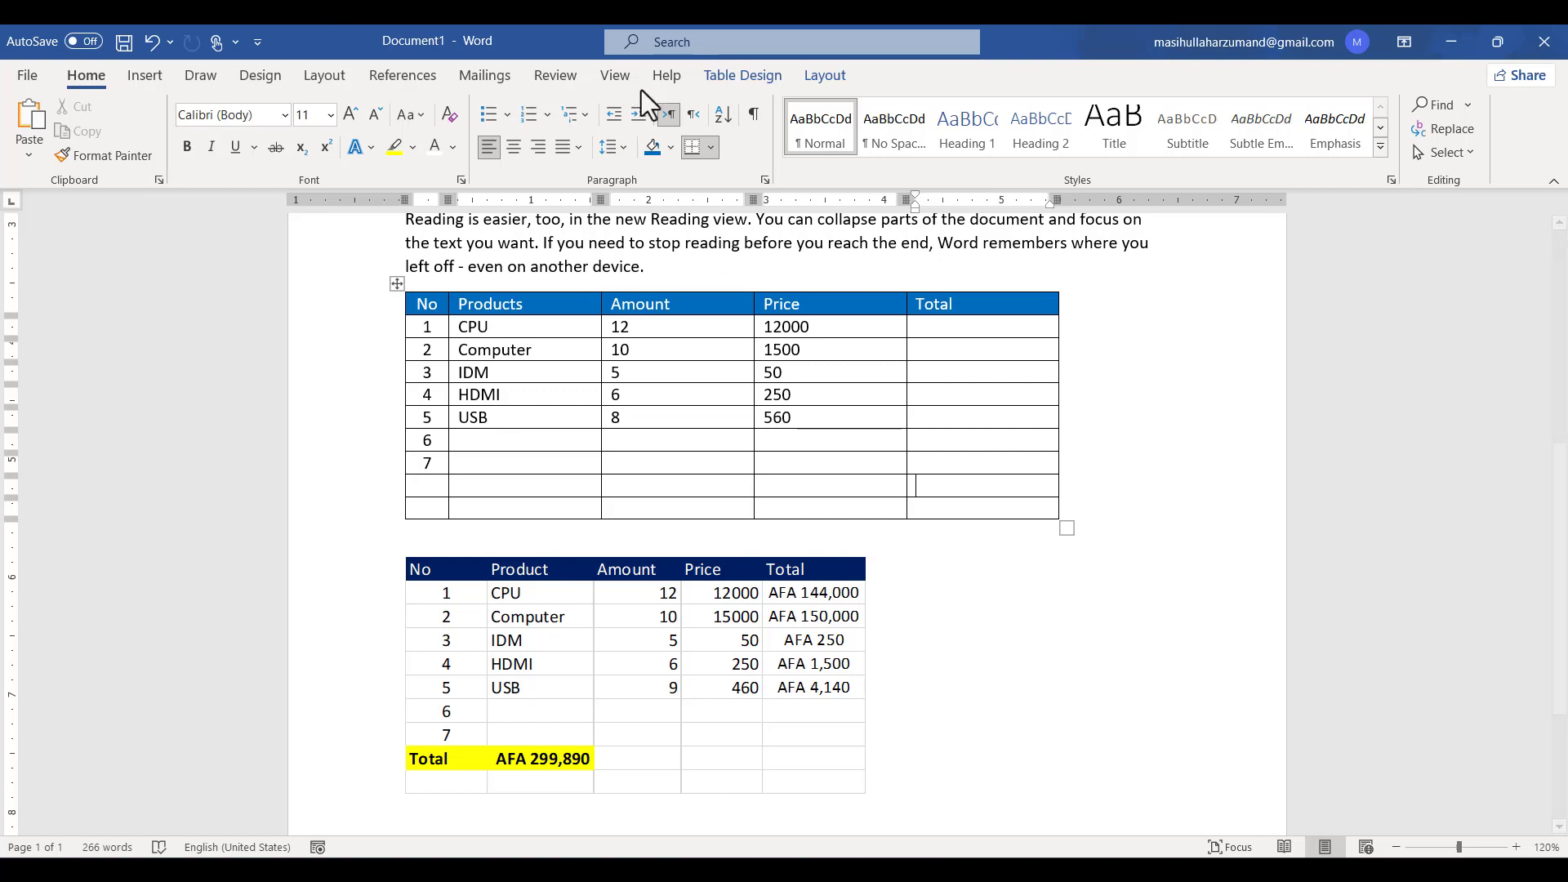
left_click(137, 84)
left_click(145, 153)
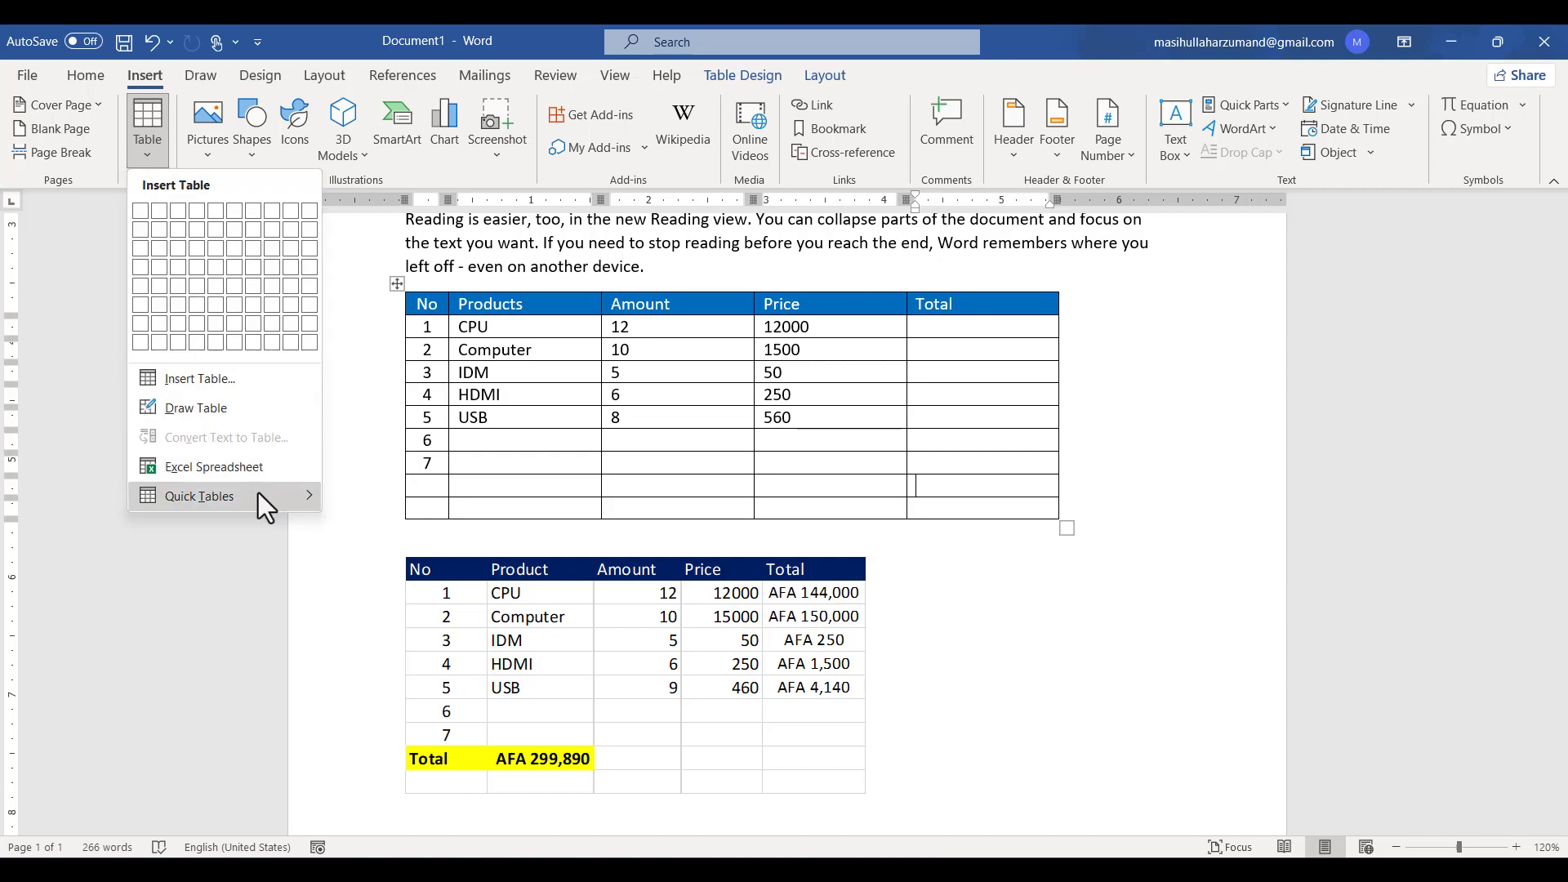
mouse_move(258, 493)
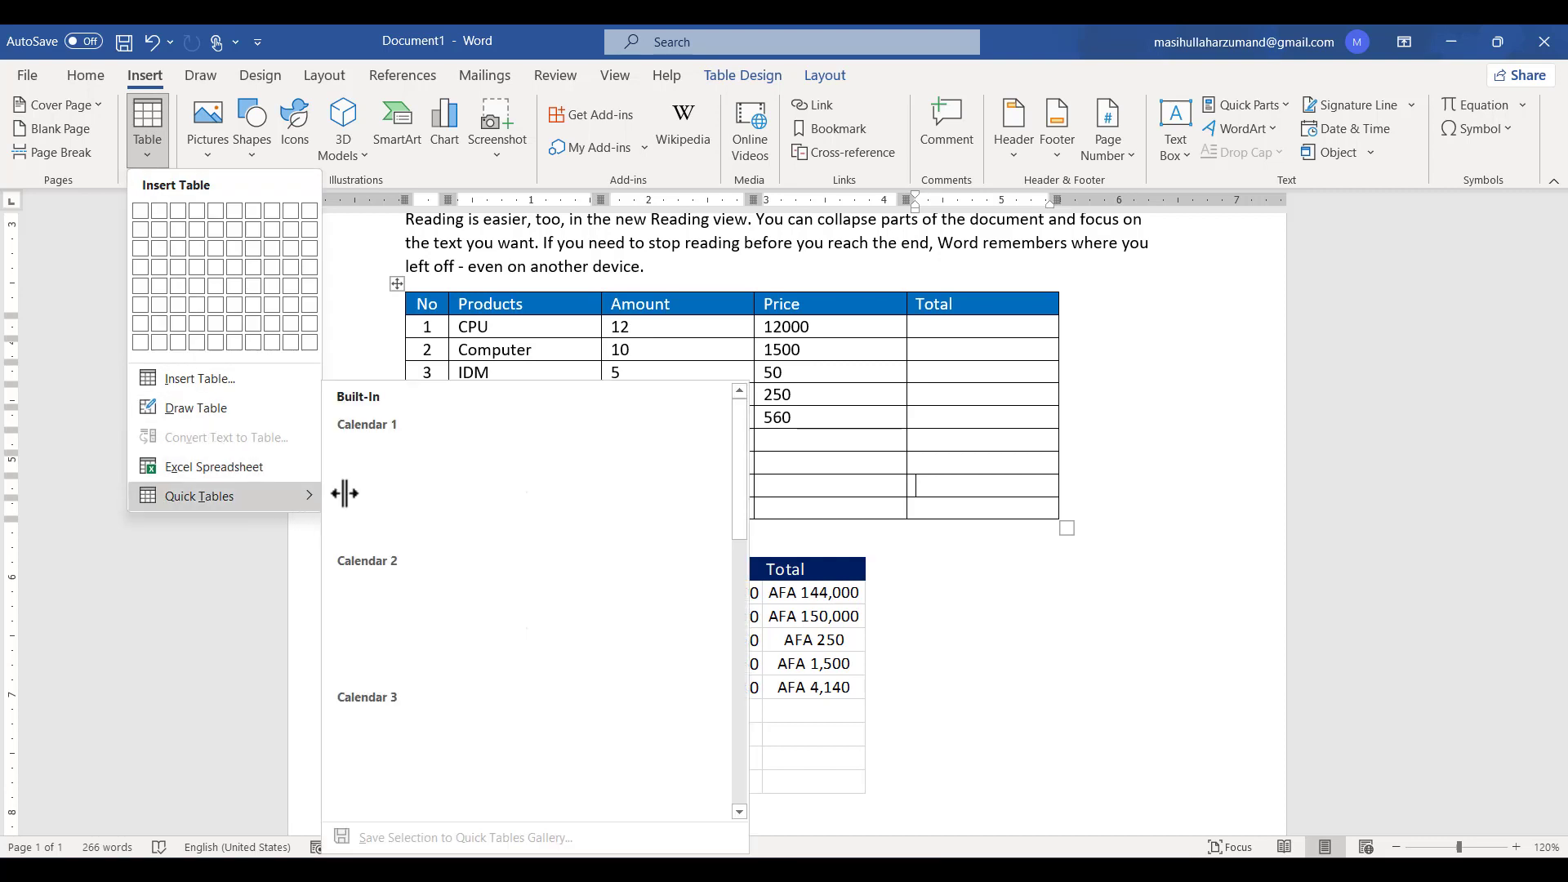
left_click(1059, 717)
- Add a page break below the embedded spreadsheet to start a blank second page
scroll(1059, 717, "down", 3)
double_click(1059, 718)
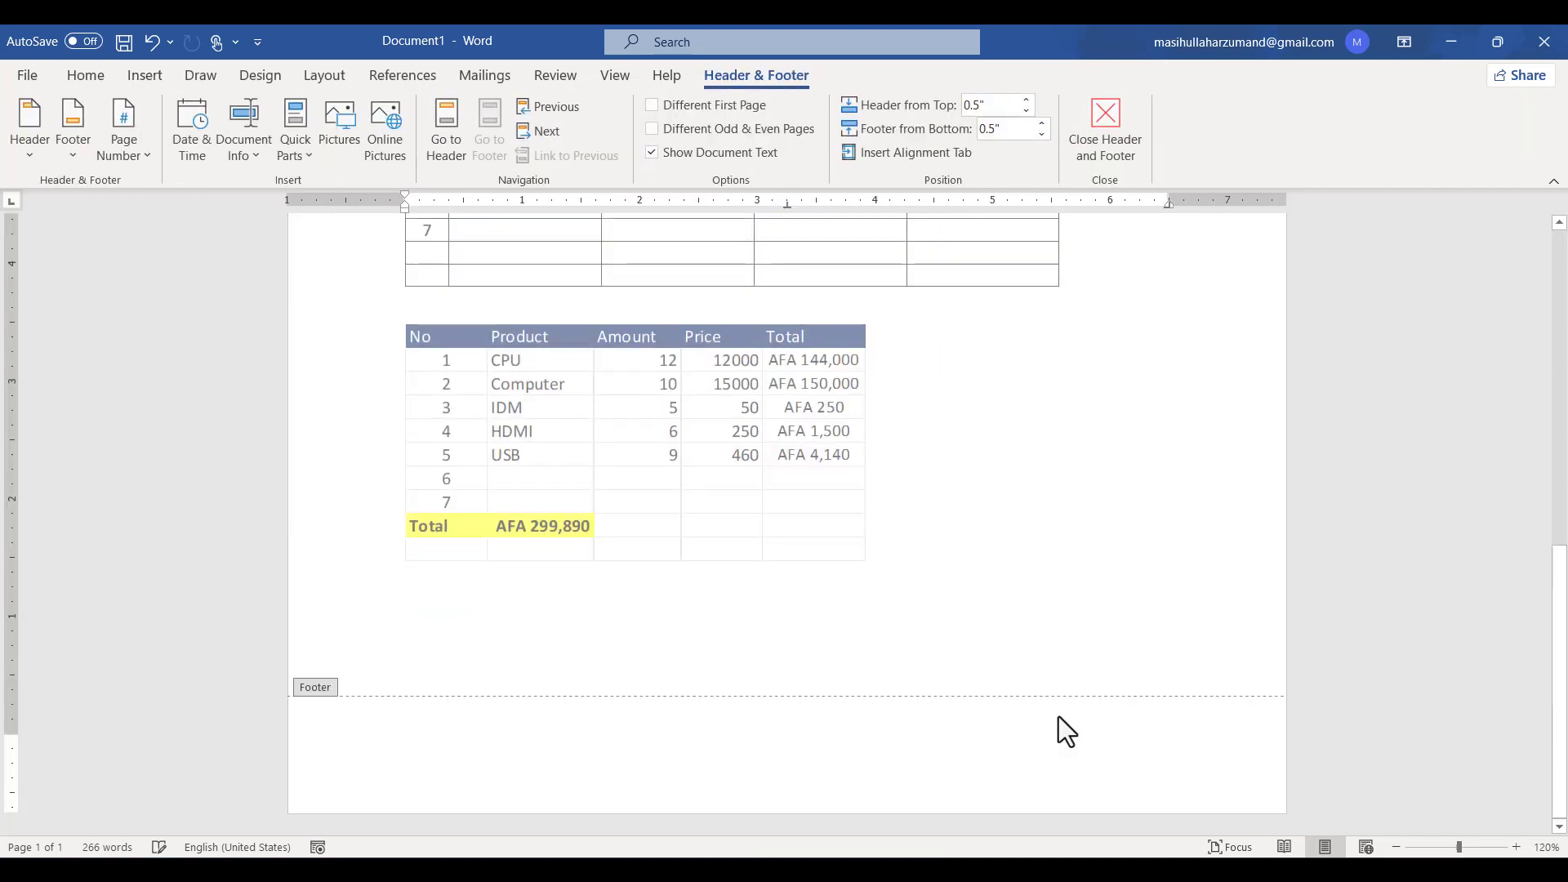
double_click(964, 634)
key("ctrl+Return")
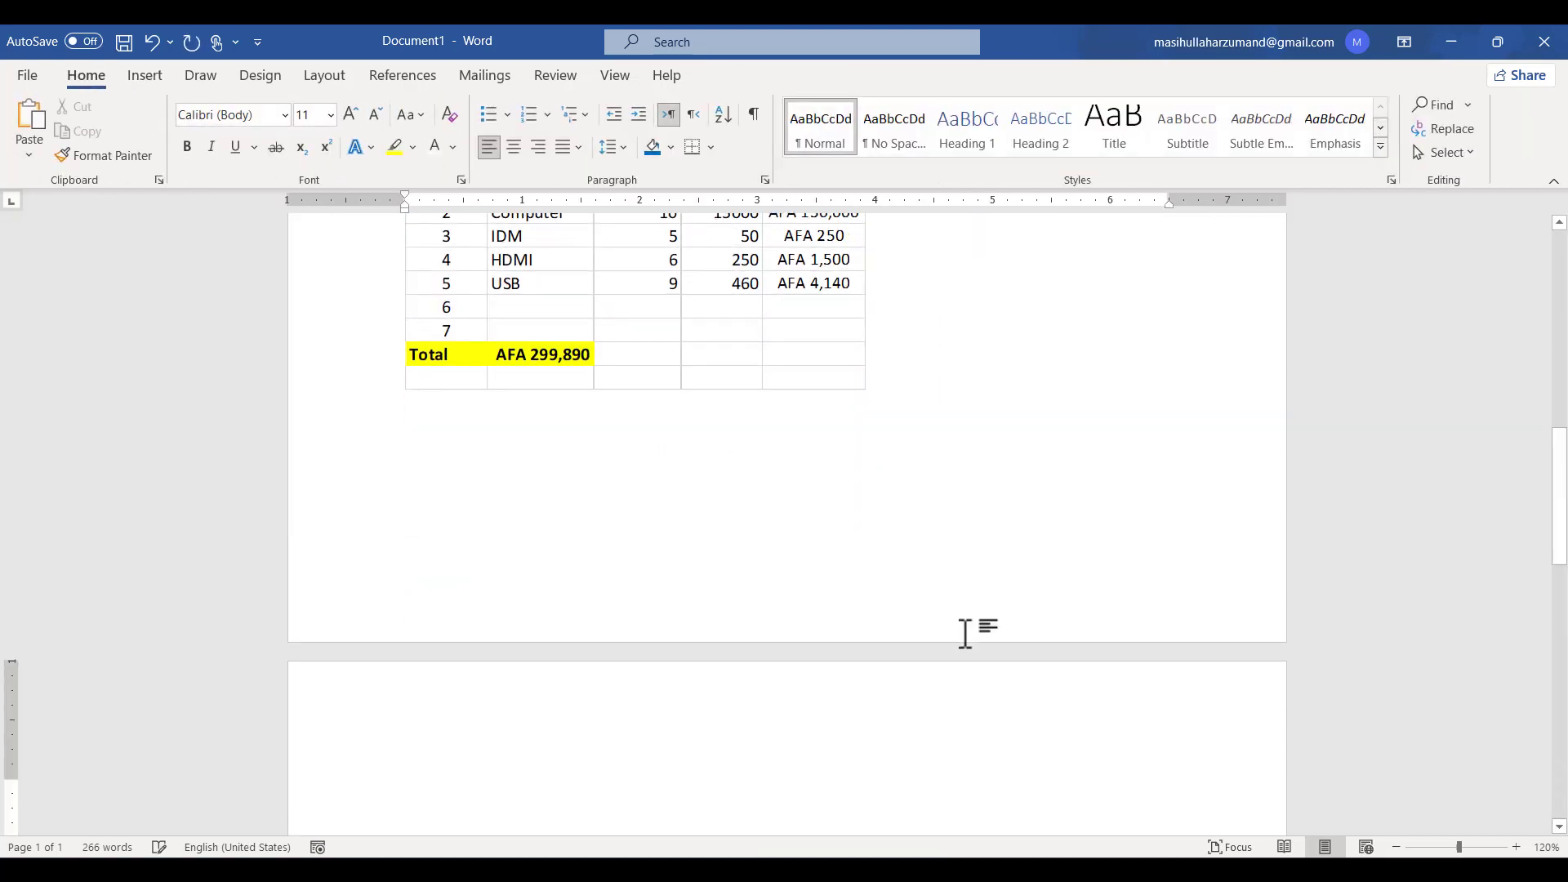
scroll(964, 633, "down", 3)
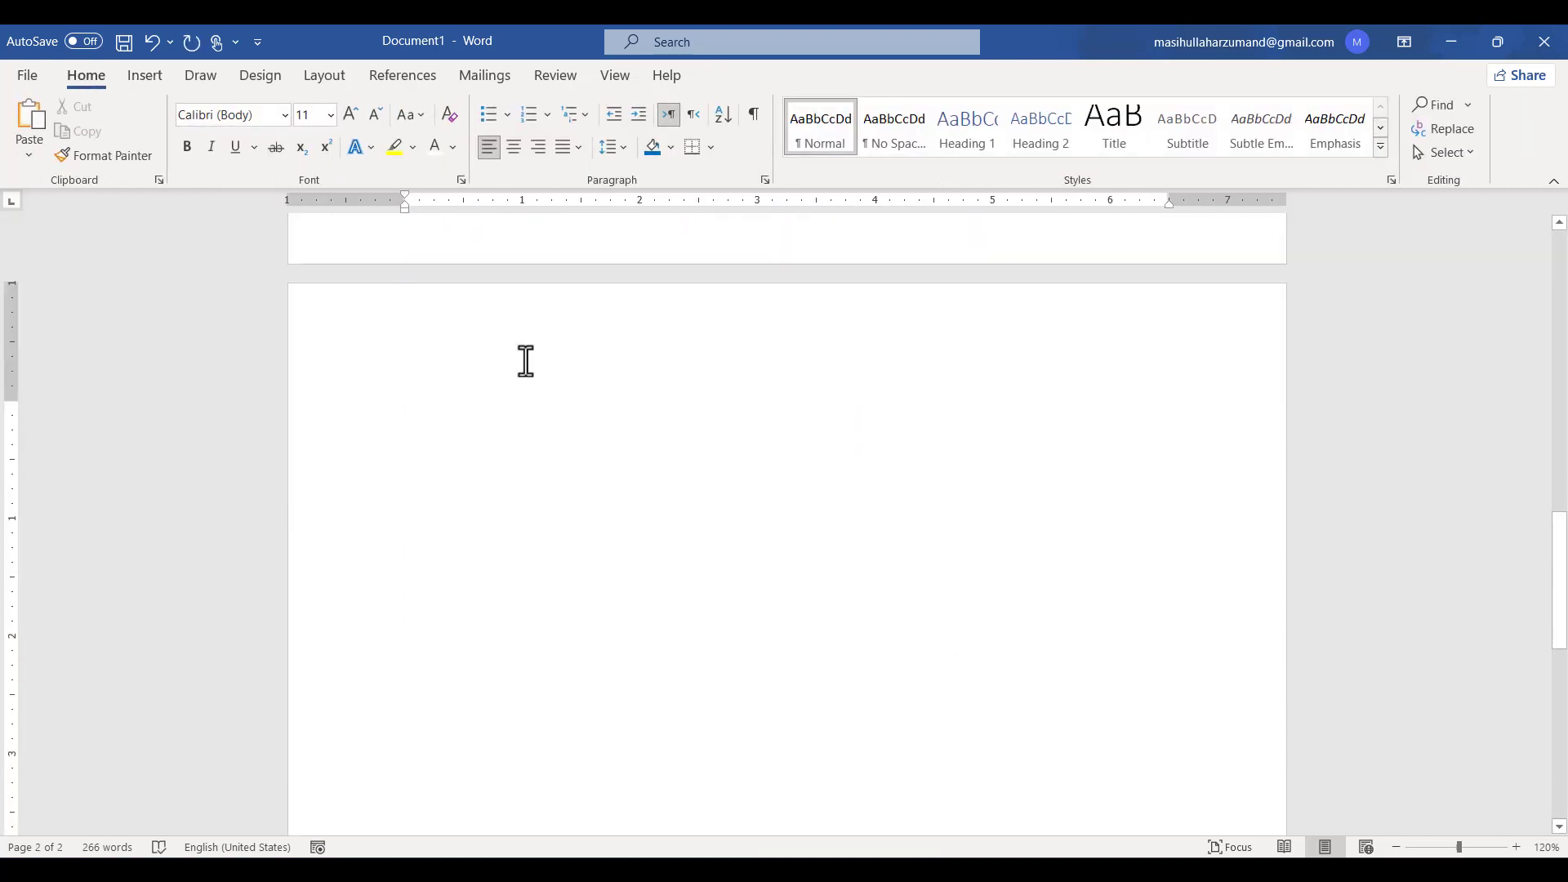
- Insert the built-in Double Table quick table with the Greek alphabet on the second page
left_click(148, 75)
left_click(145, 135)
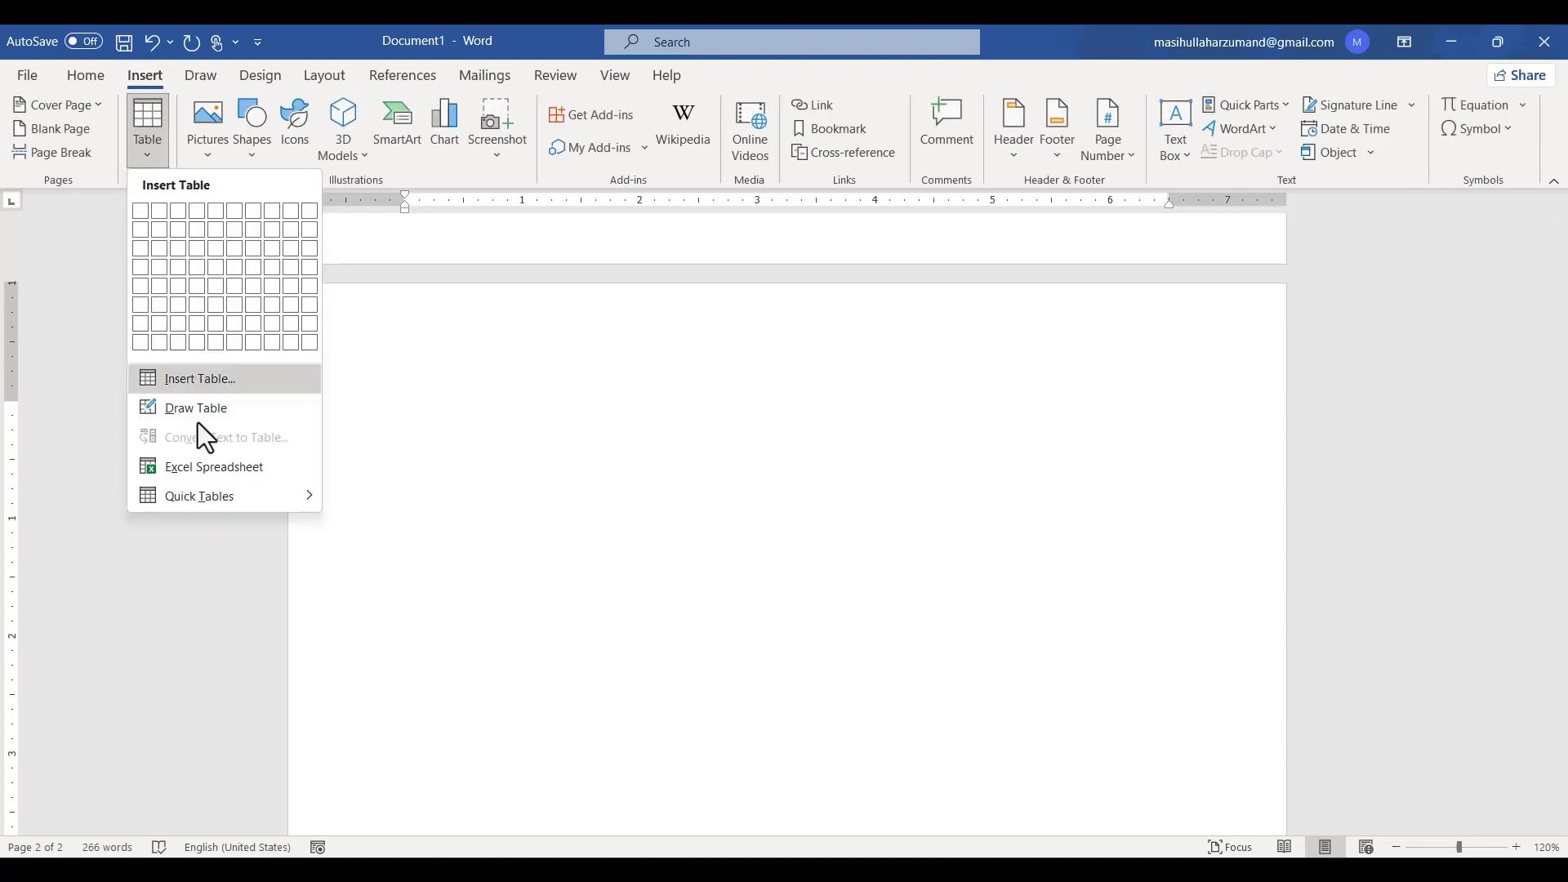
mouse_move(209, 495)
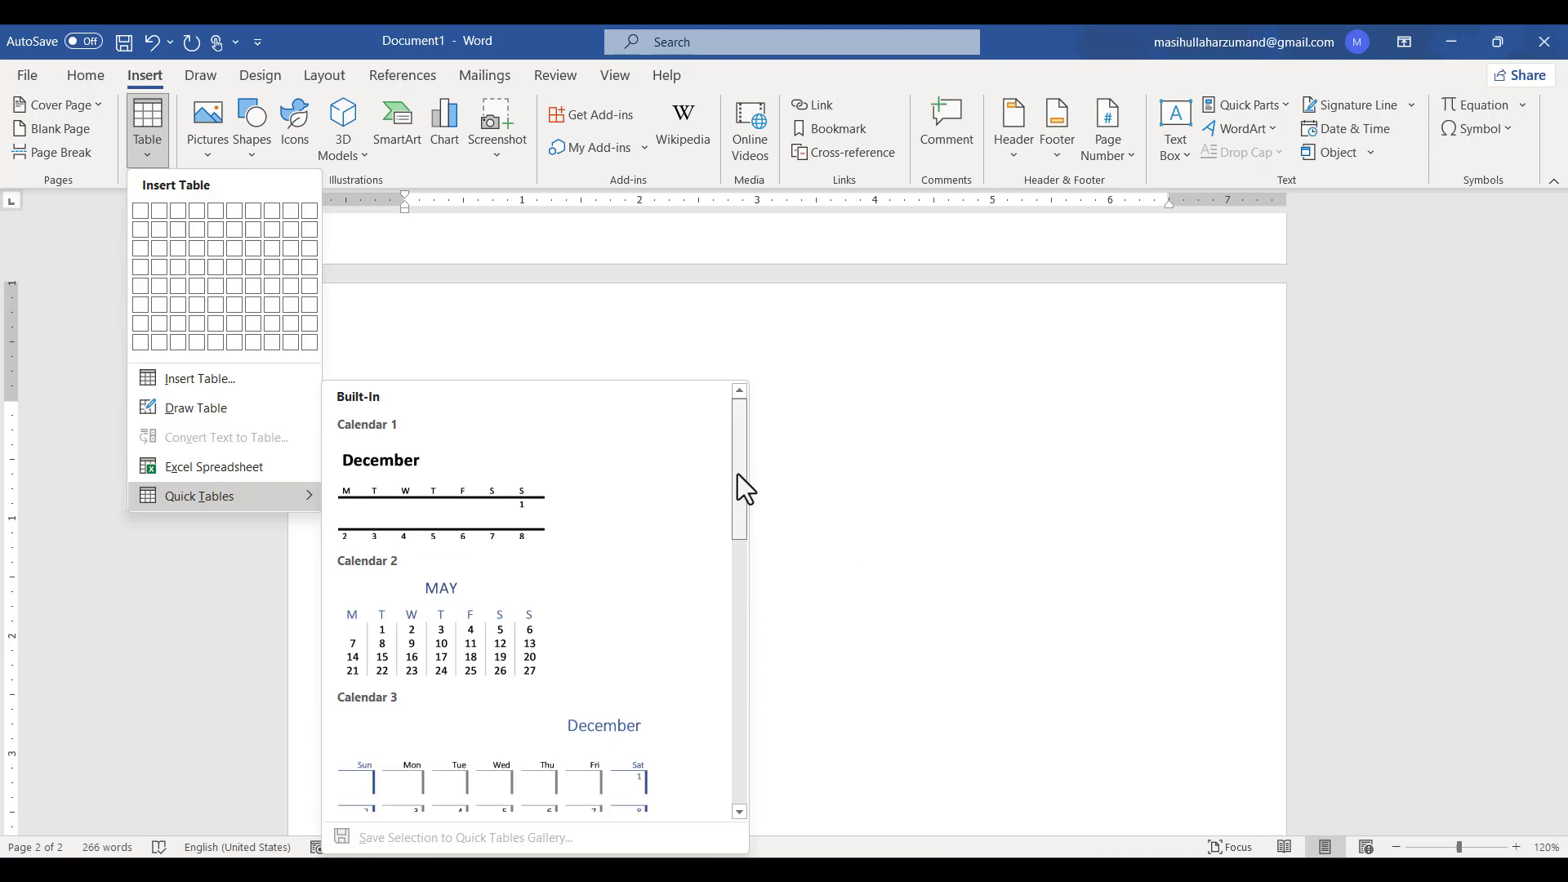
left_click_drag(737, 474, 758, 547)
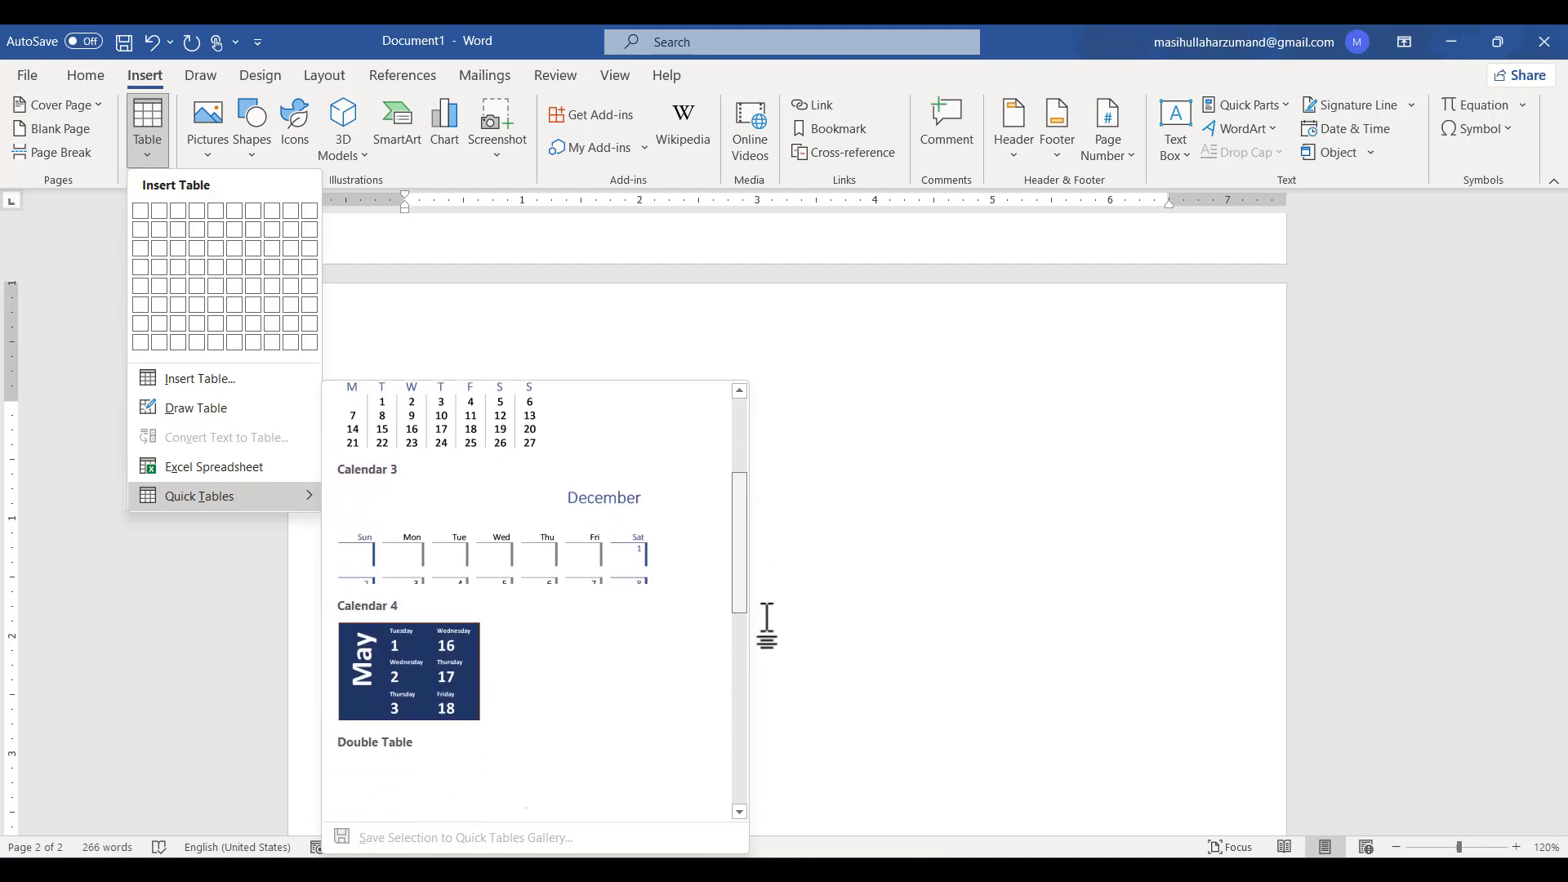
left_click(741, 622)
left_click_drag(743, 590, 747, 626)
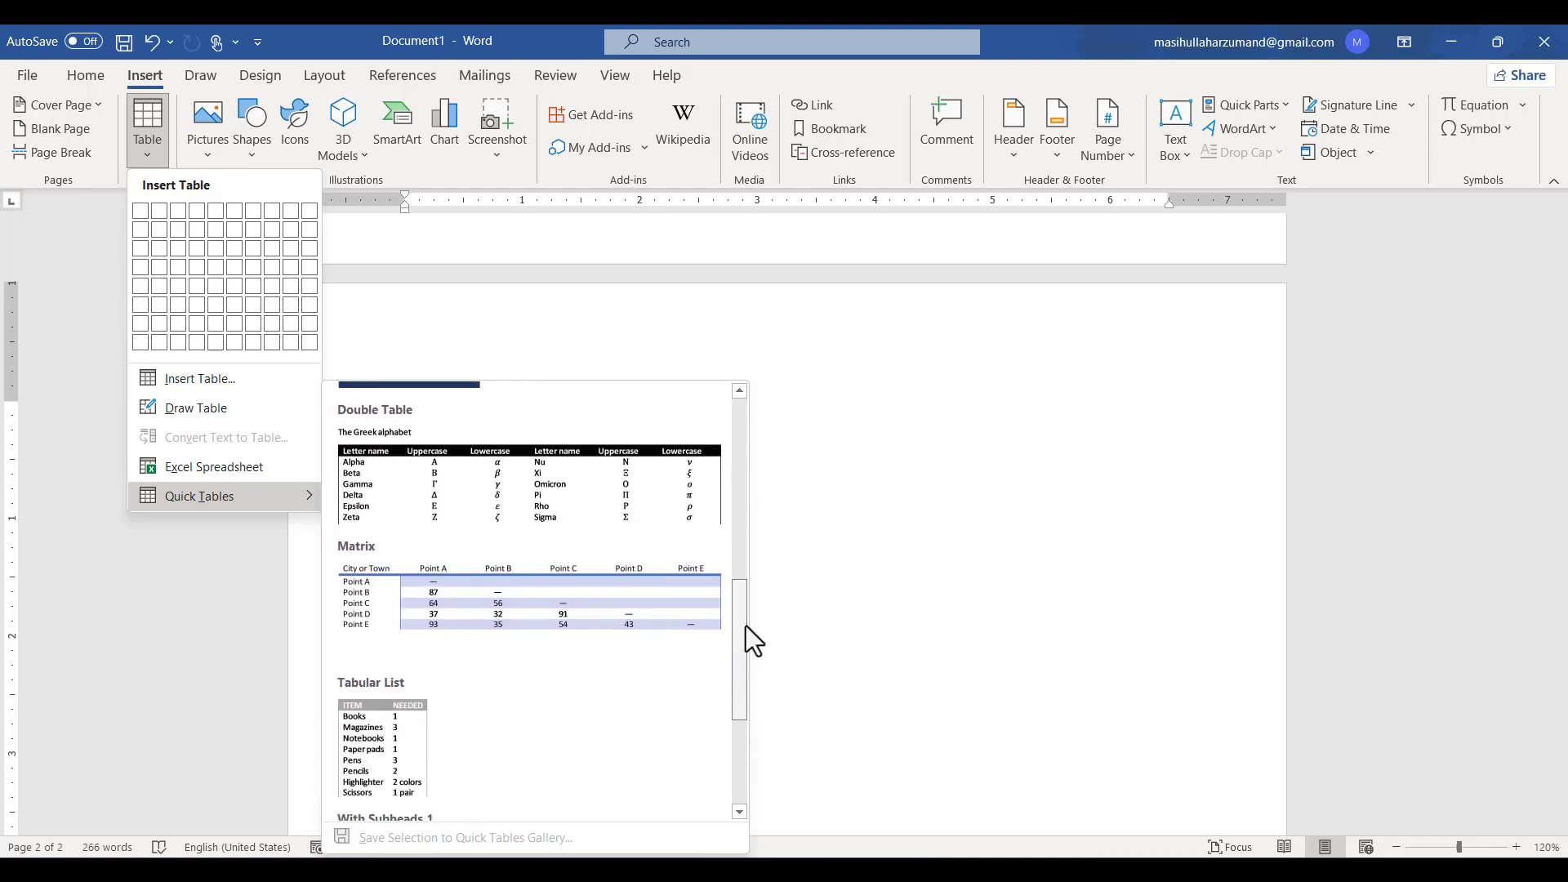
left_click(515, 464)
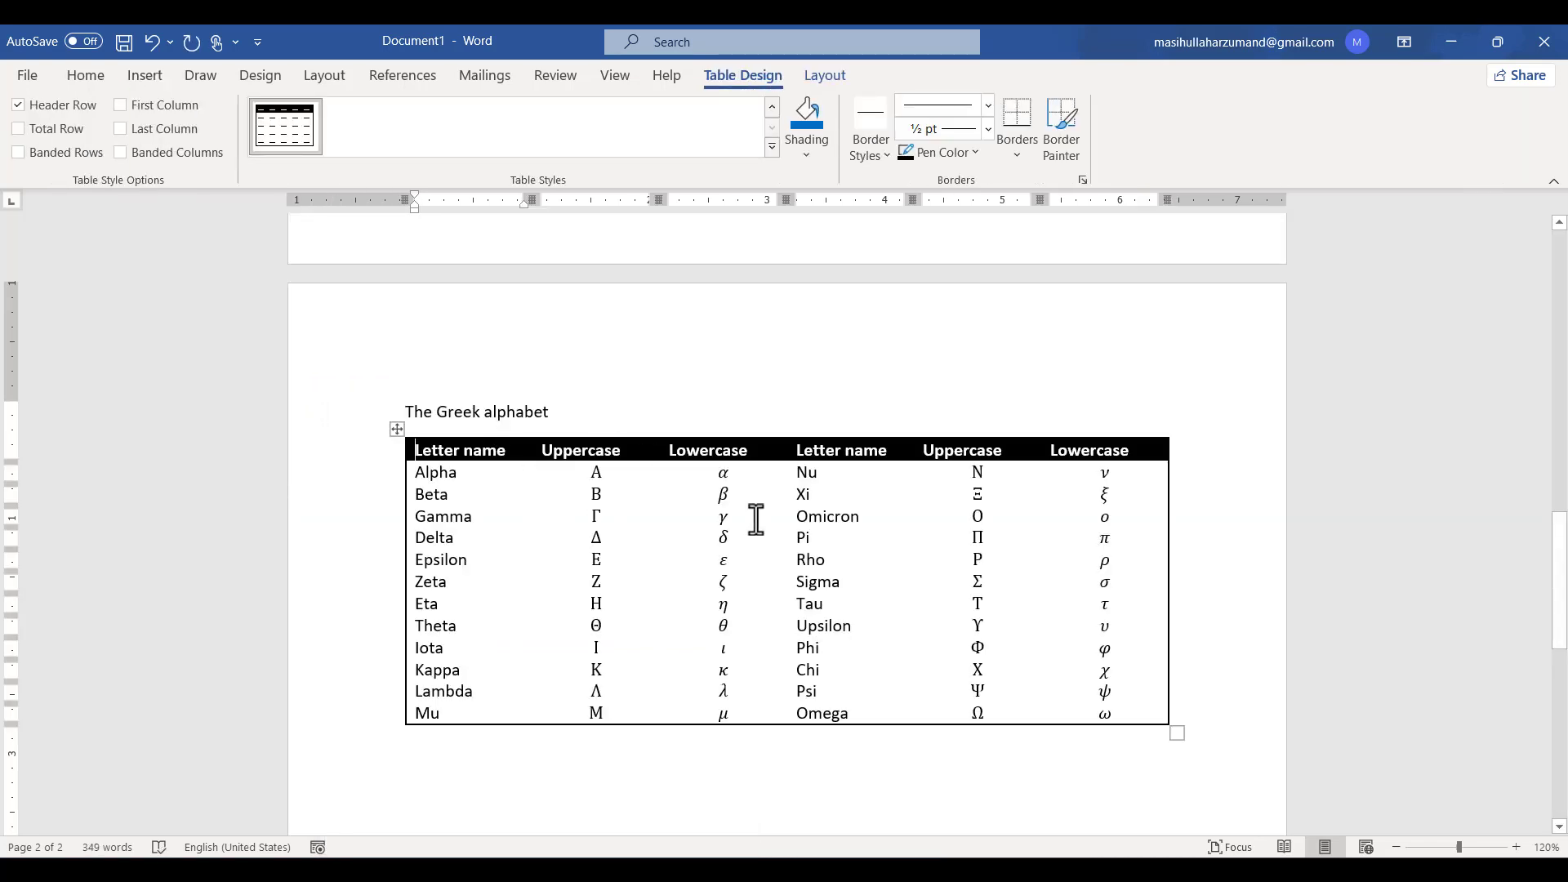
mouse_move(549, 422)
scroll(861, 590, "down", 1)
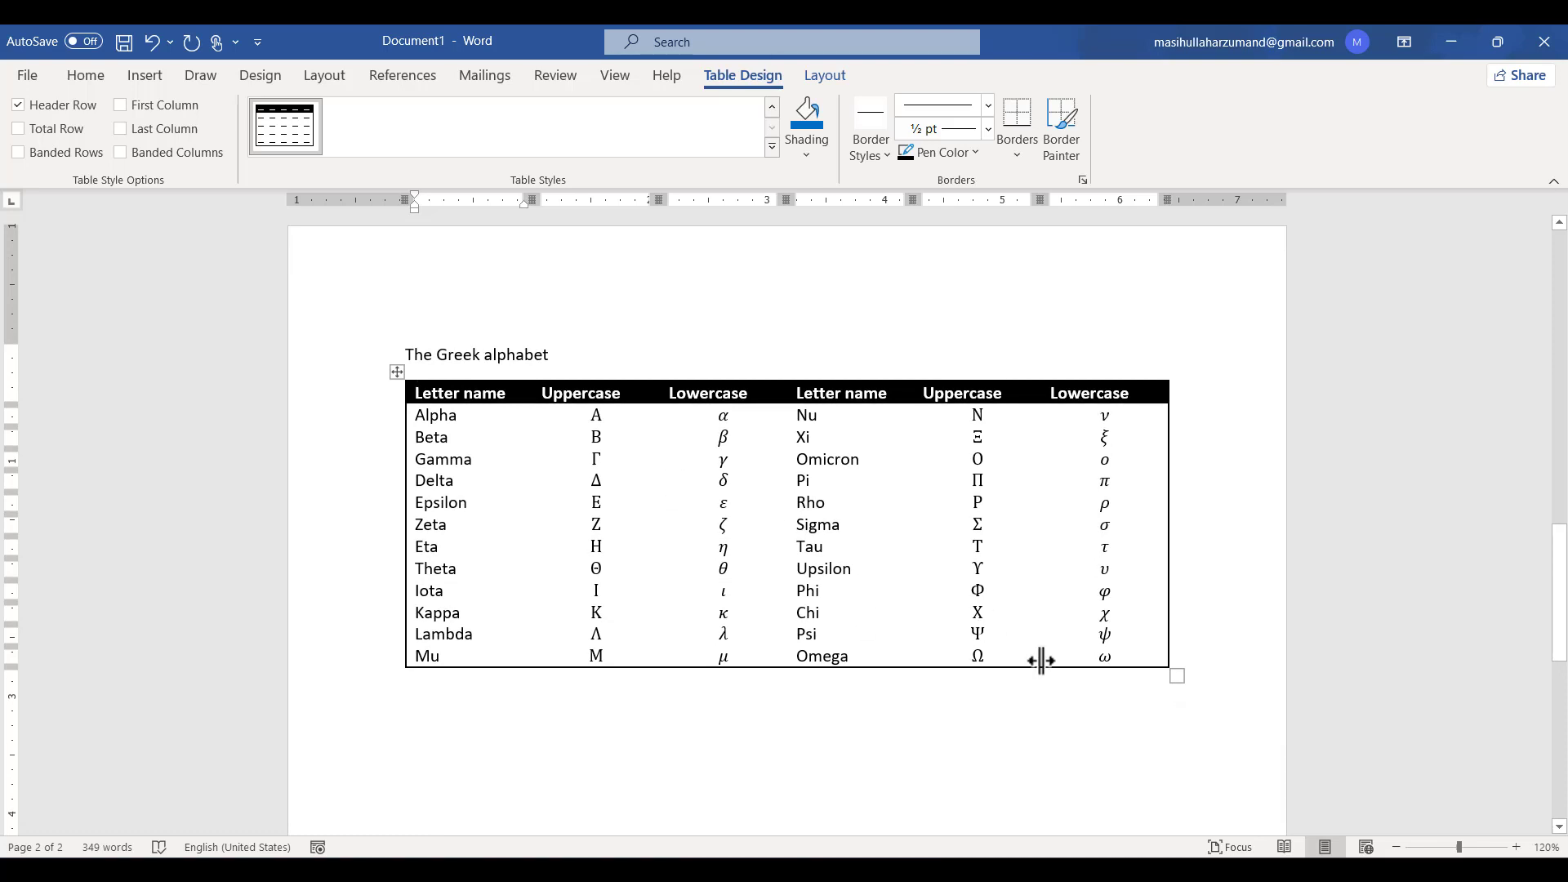
- Insert the Calendar 2 quick table for May below the Greek alphabet table
left_click(1029, 690)
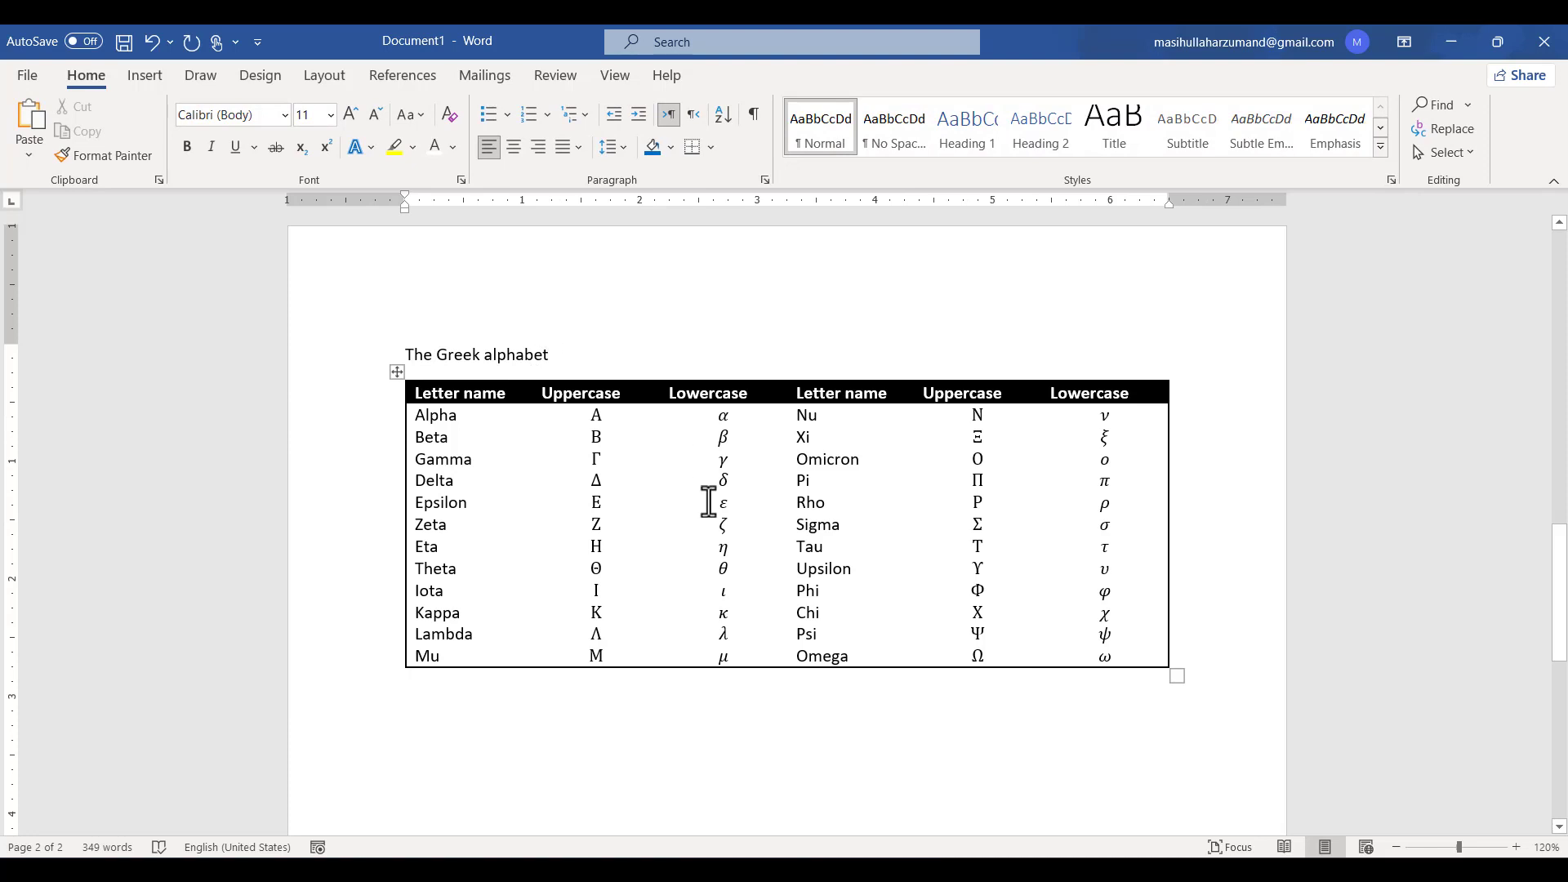
left_click(146, 79)
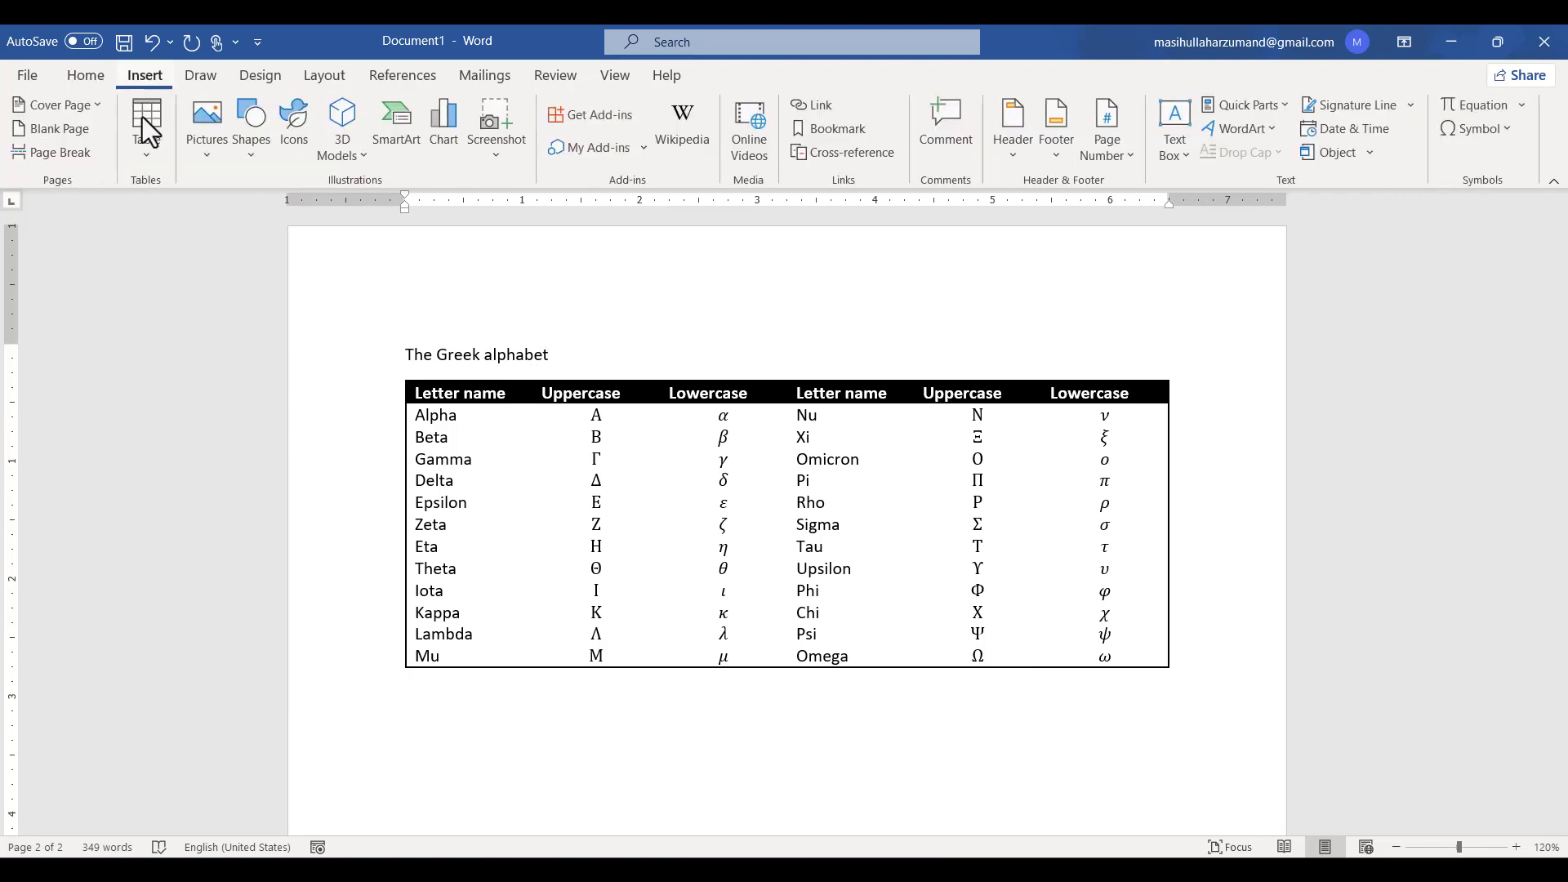
left_click(147, 162)
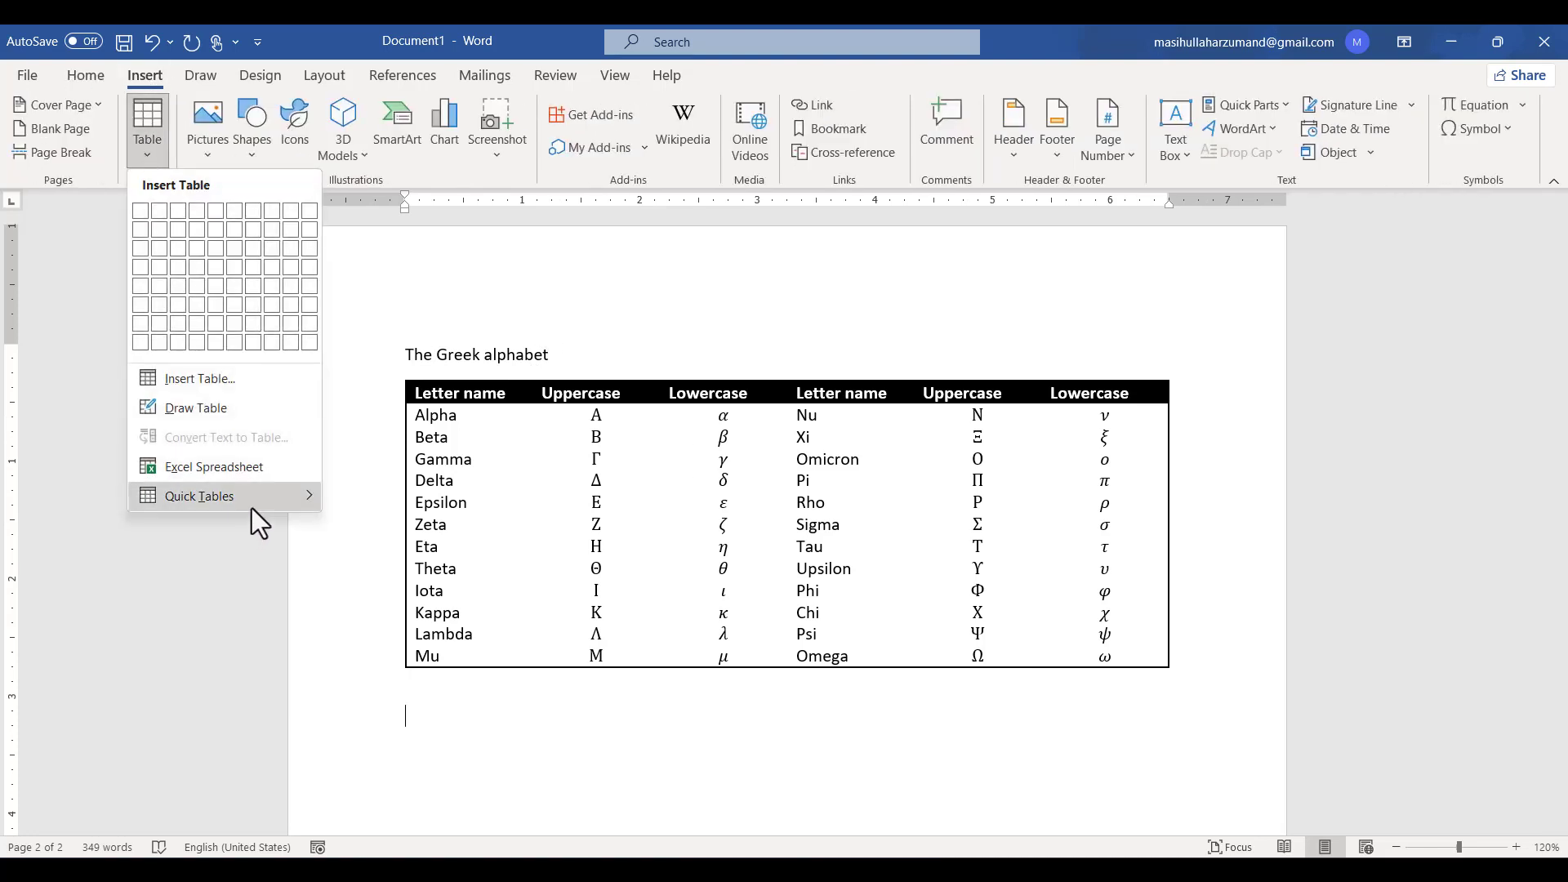
mouse_move(252, 508)
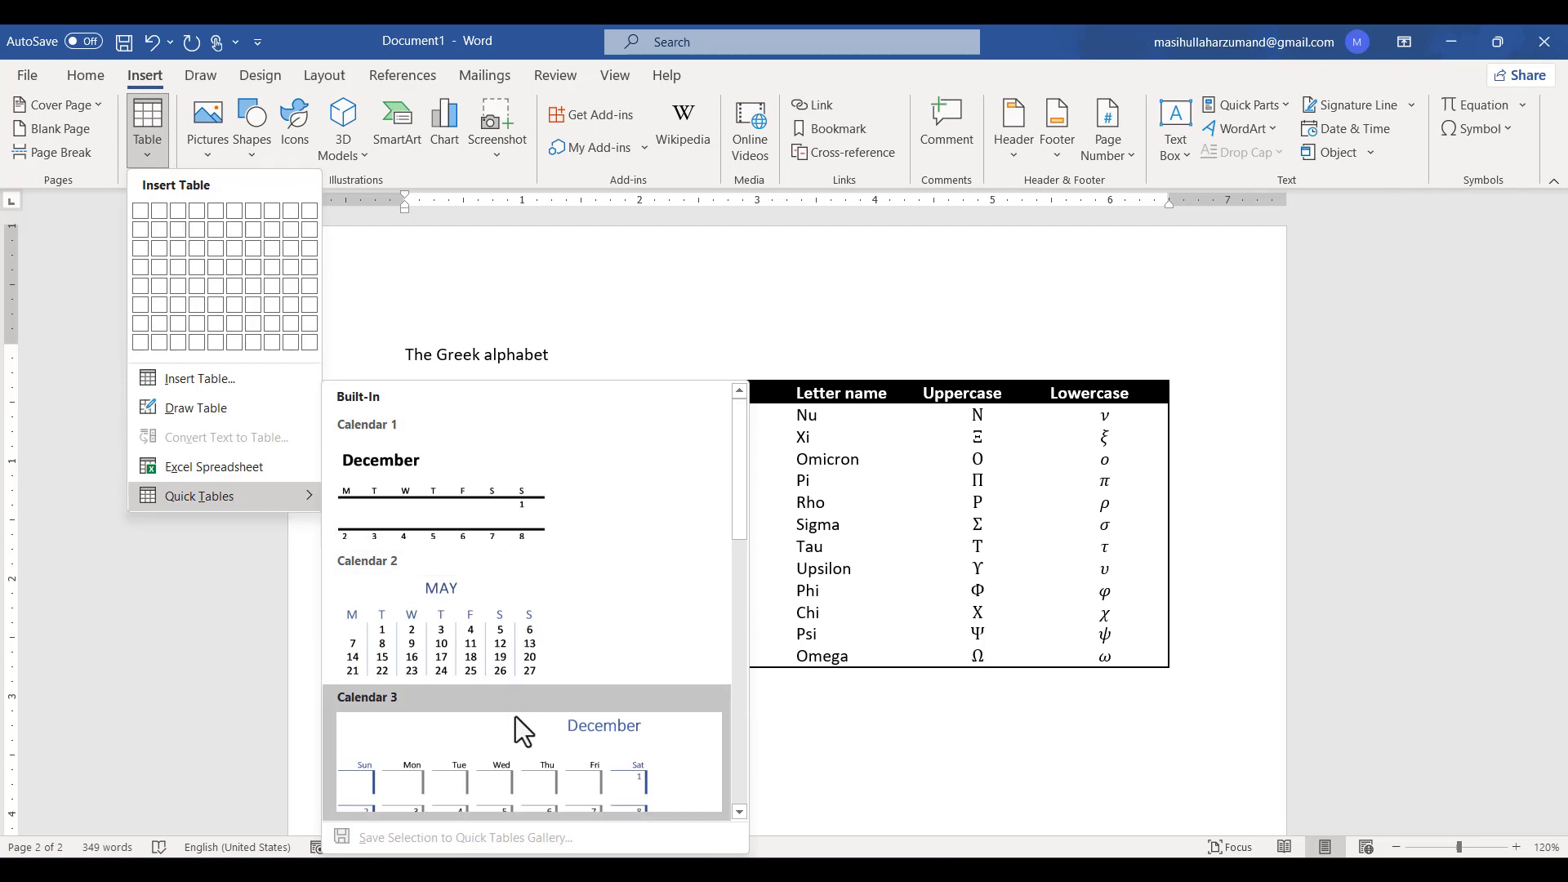
mouse_move(742, 531)
left_mouse_down()
mouse_move(732, 798)
mouse_move(747, 664)
mouse_move(733, 505)
left_mouse_up()
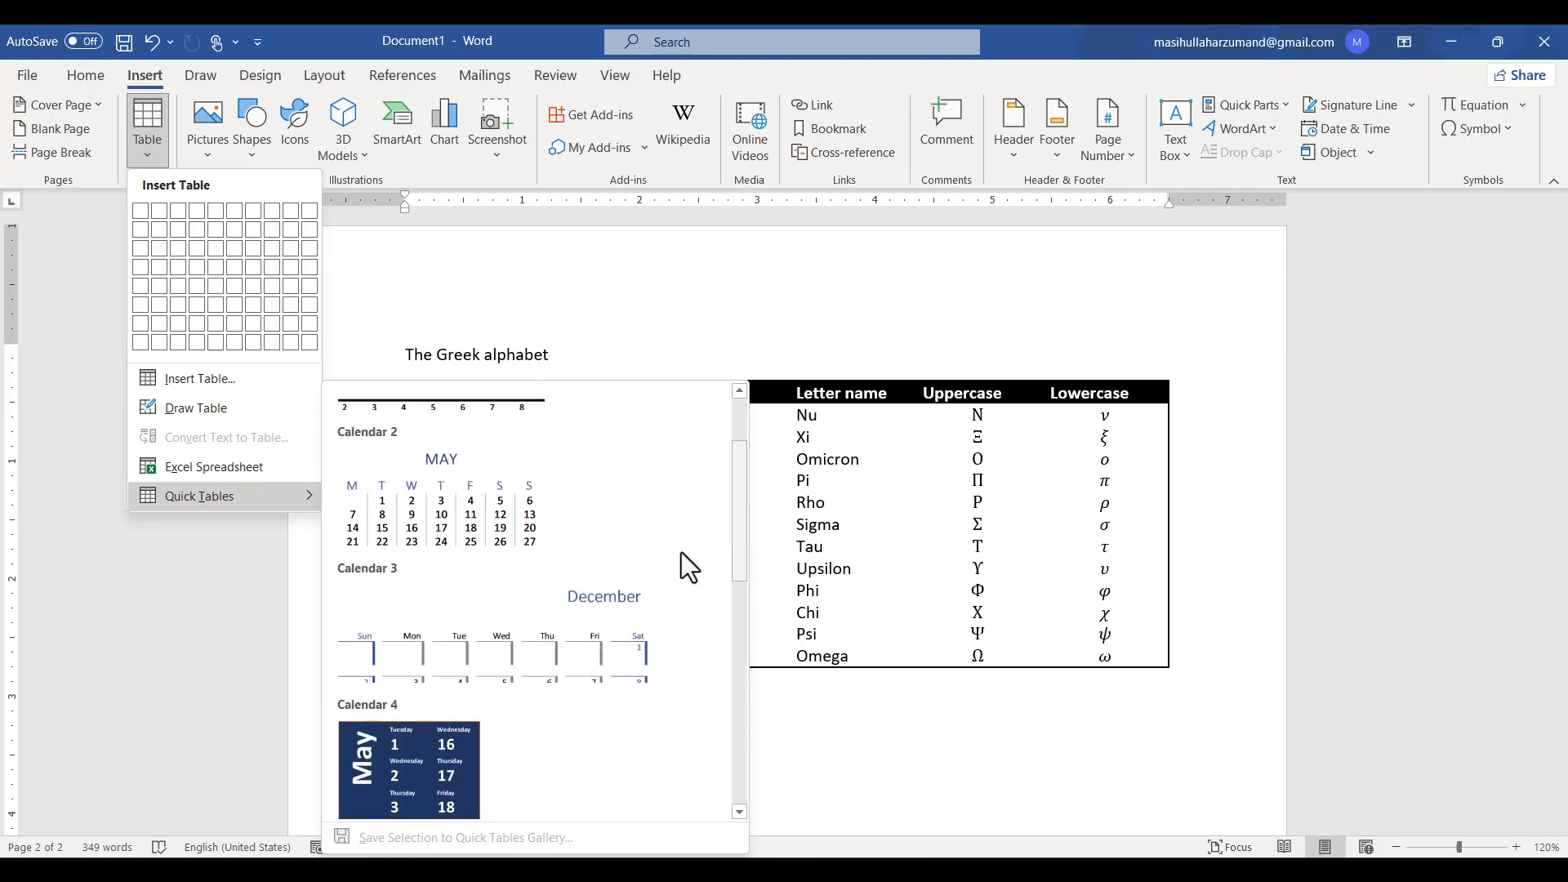
left_click(483, 508)
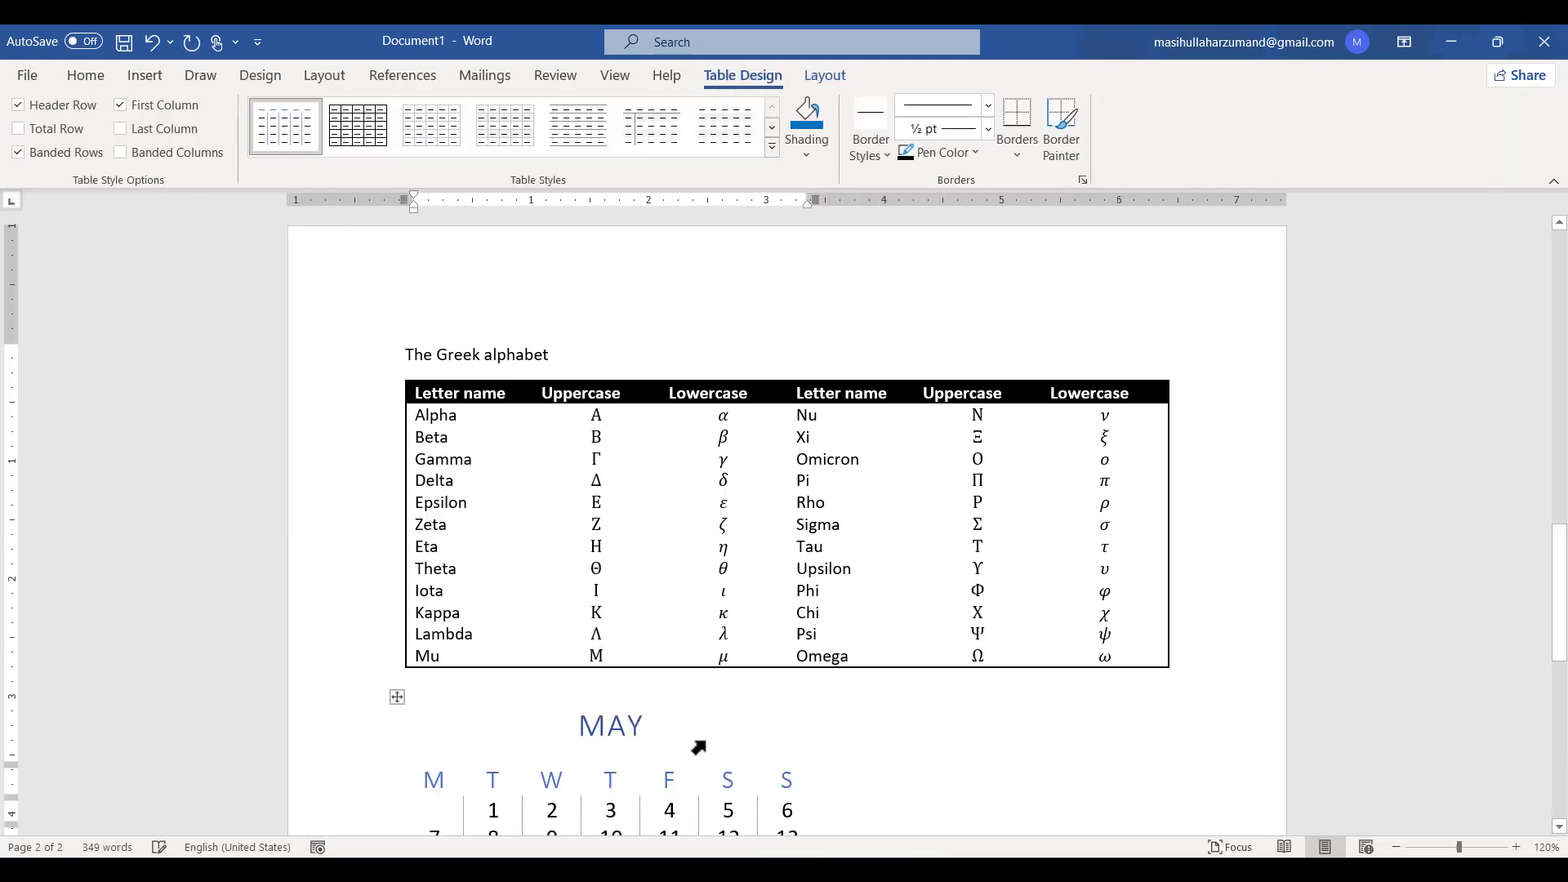
scroll(700, 744, "down", 3)
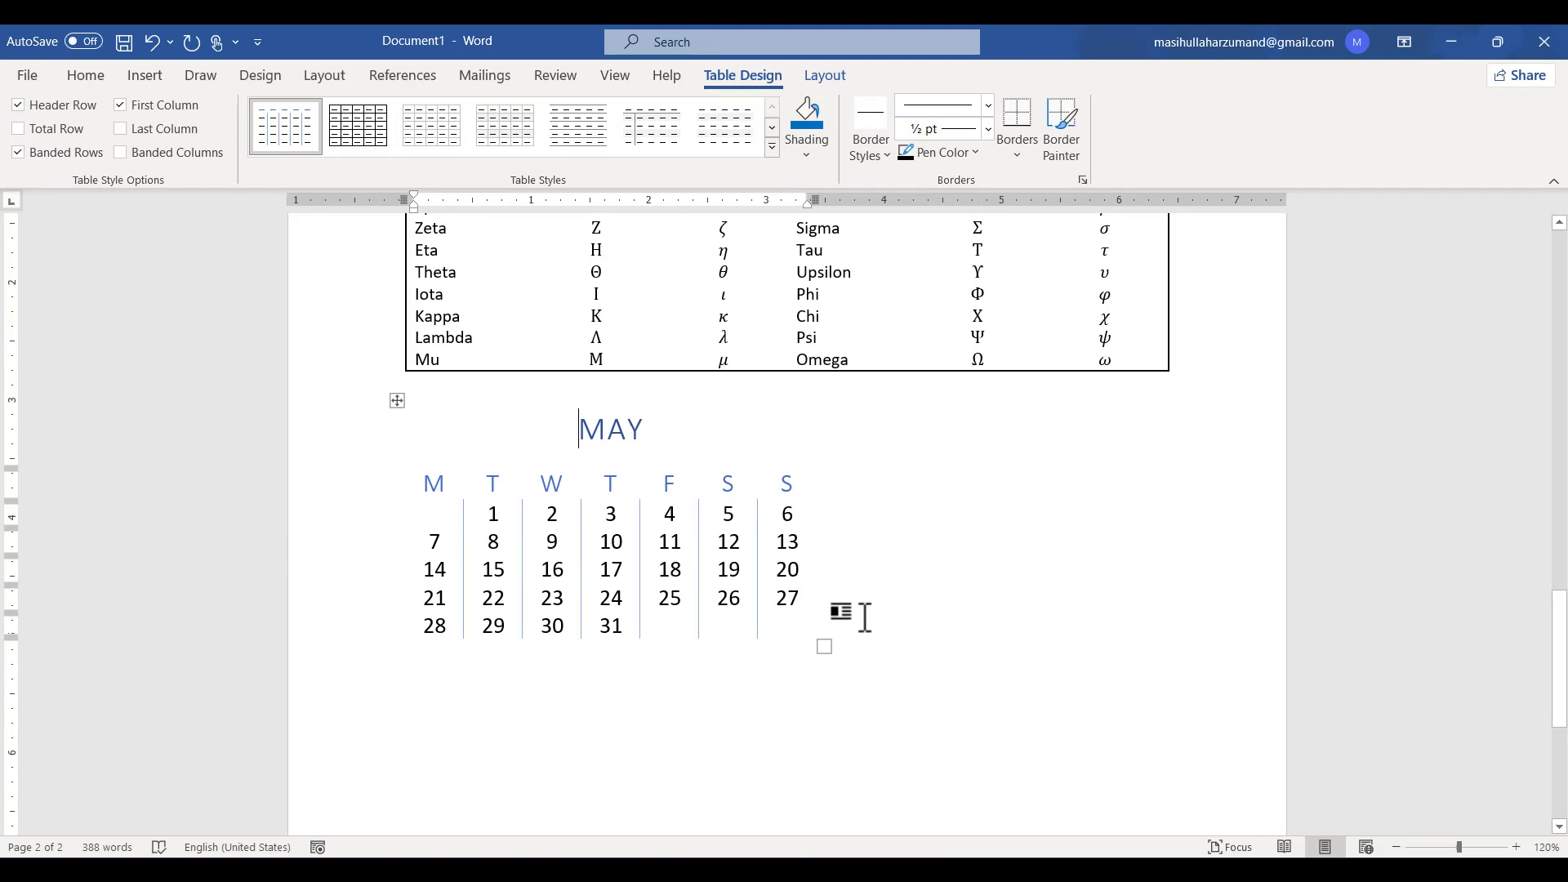
- Insert the Calendar 3 quick table for December below the May calendar
left_click(929, 643)
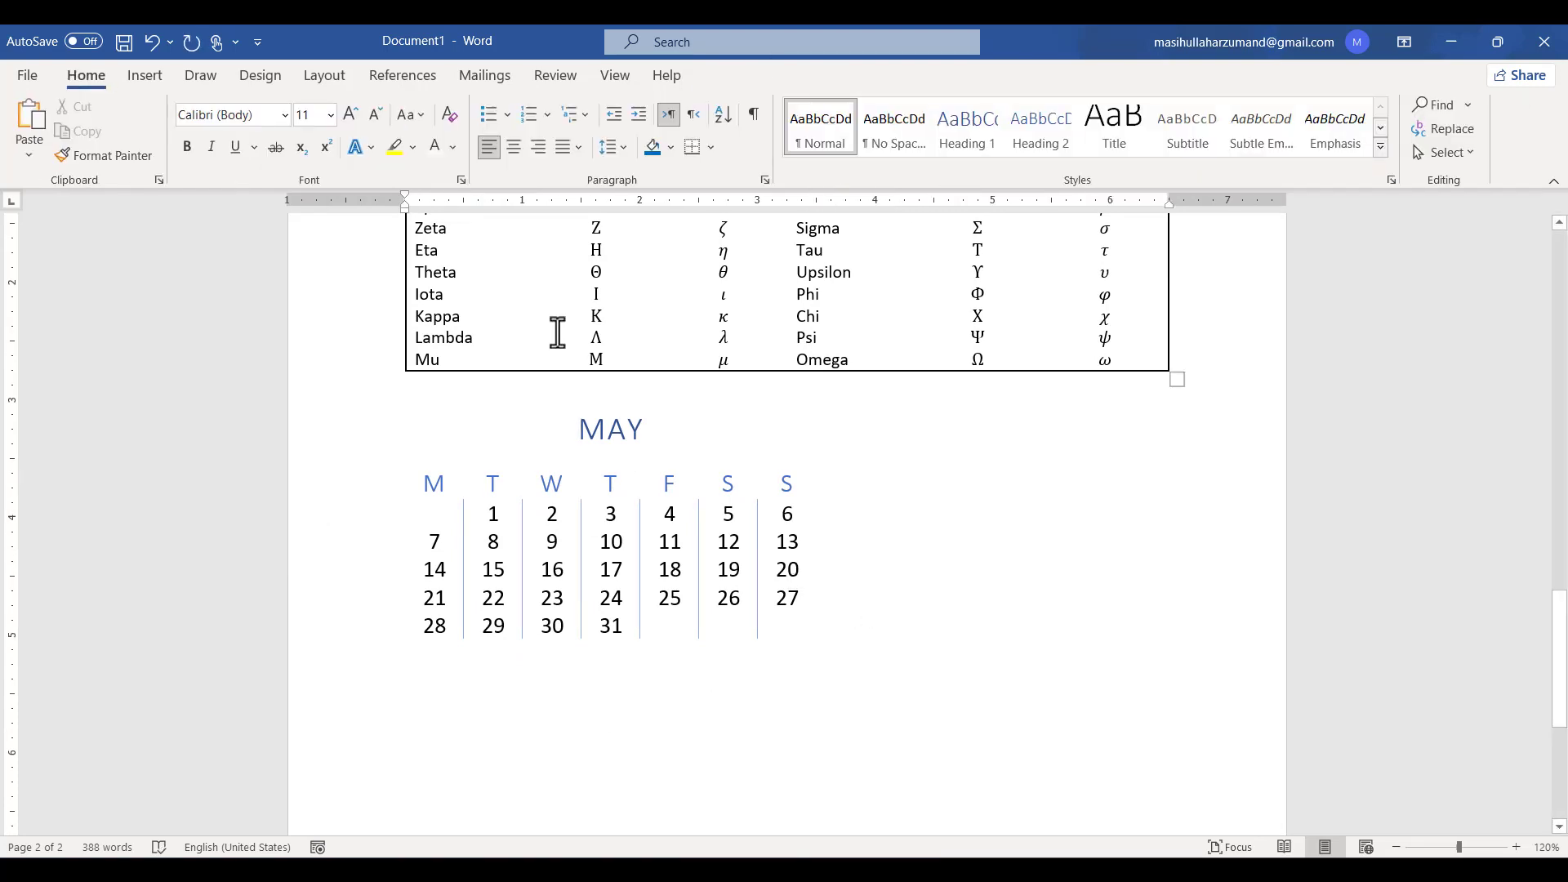
left_click(163, 75)
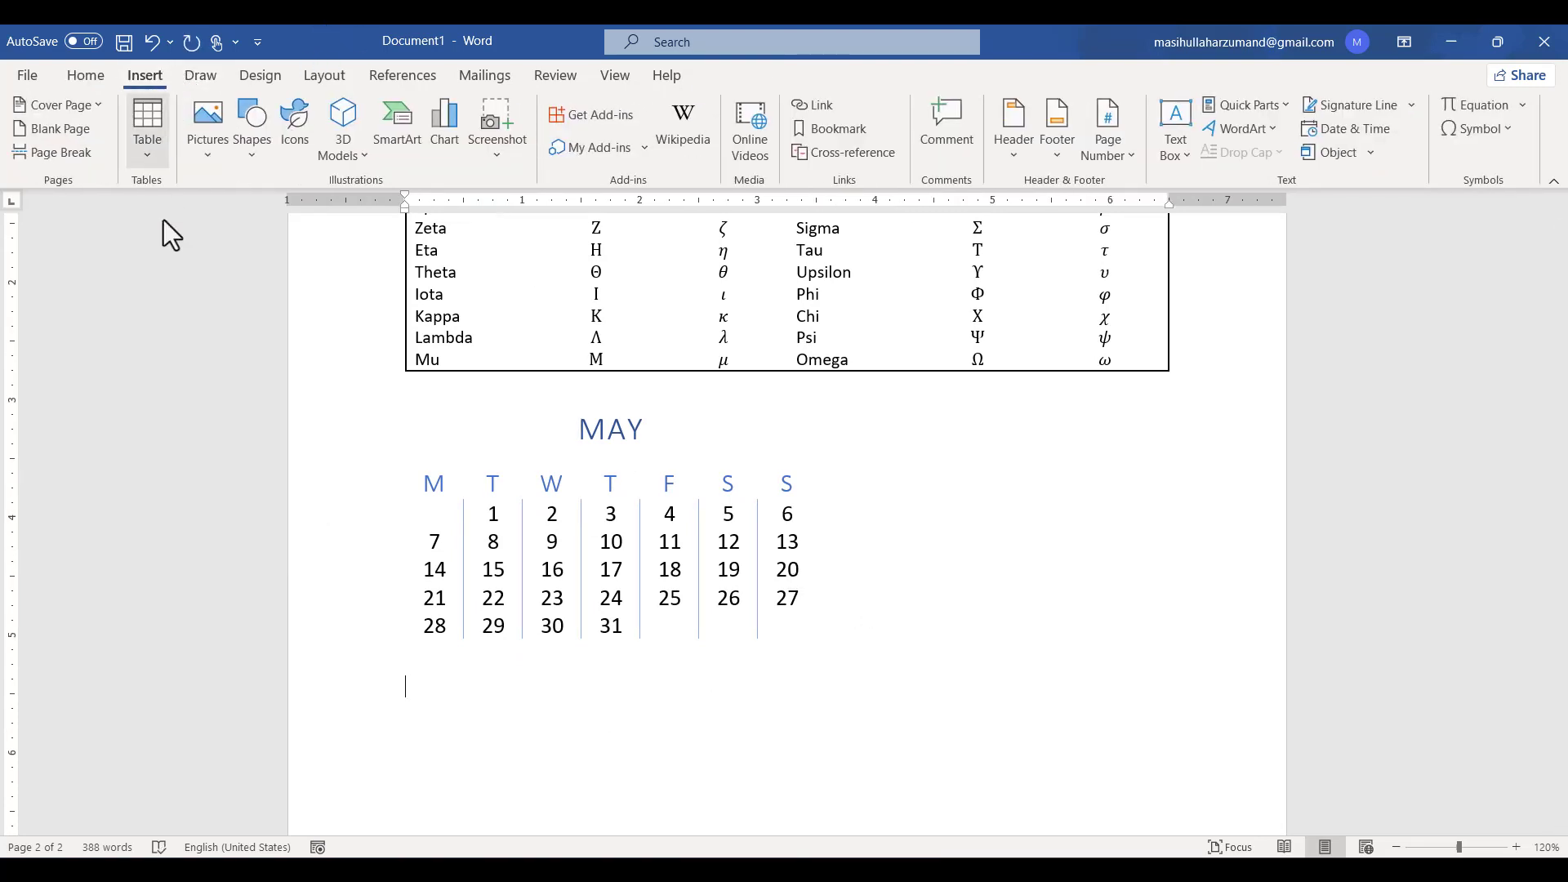
left_click(151, 163)
mouse_move(235, 490)
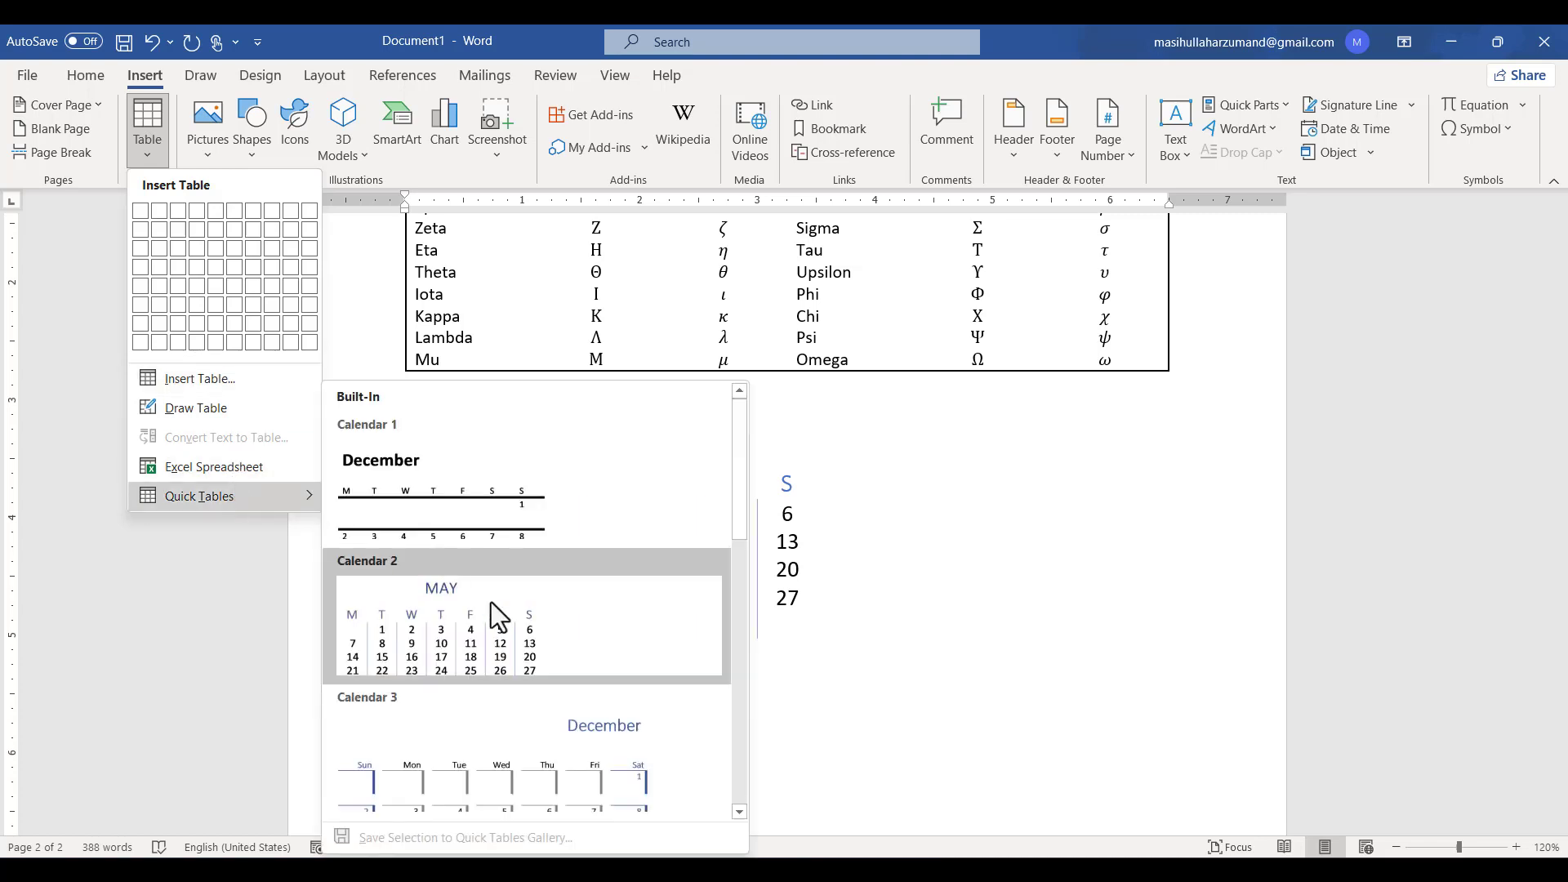
left_click(580, 776)
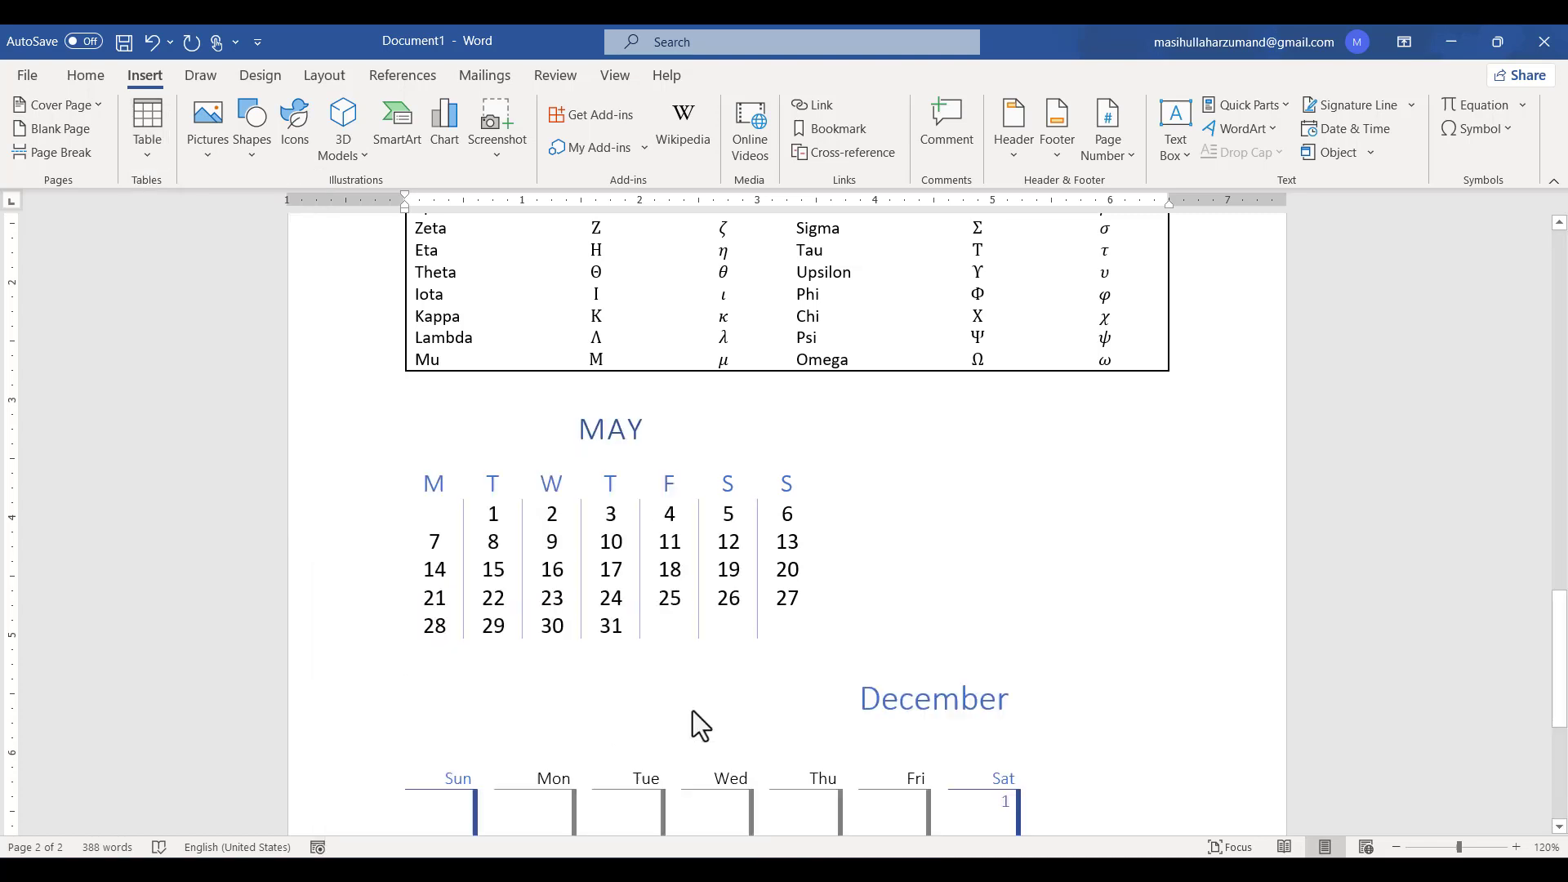
scroll(693, 710, "down", 3)
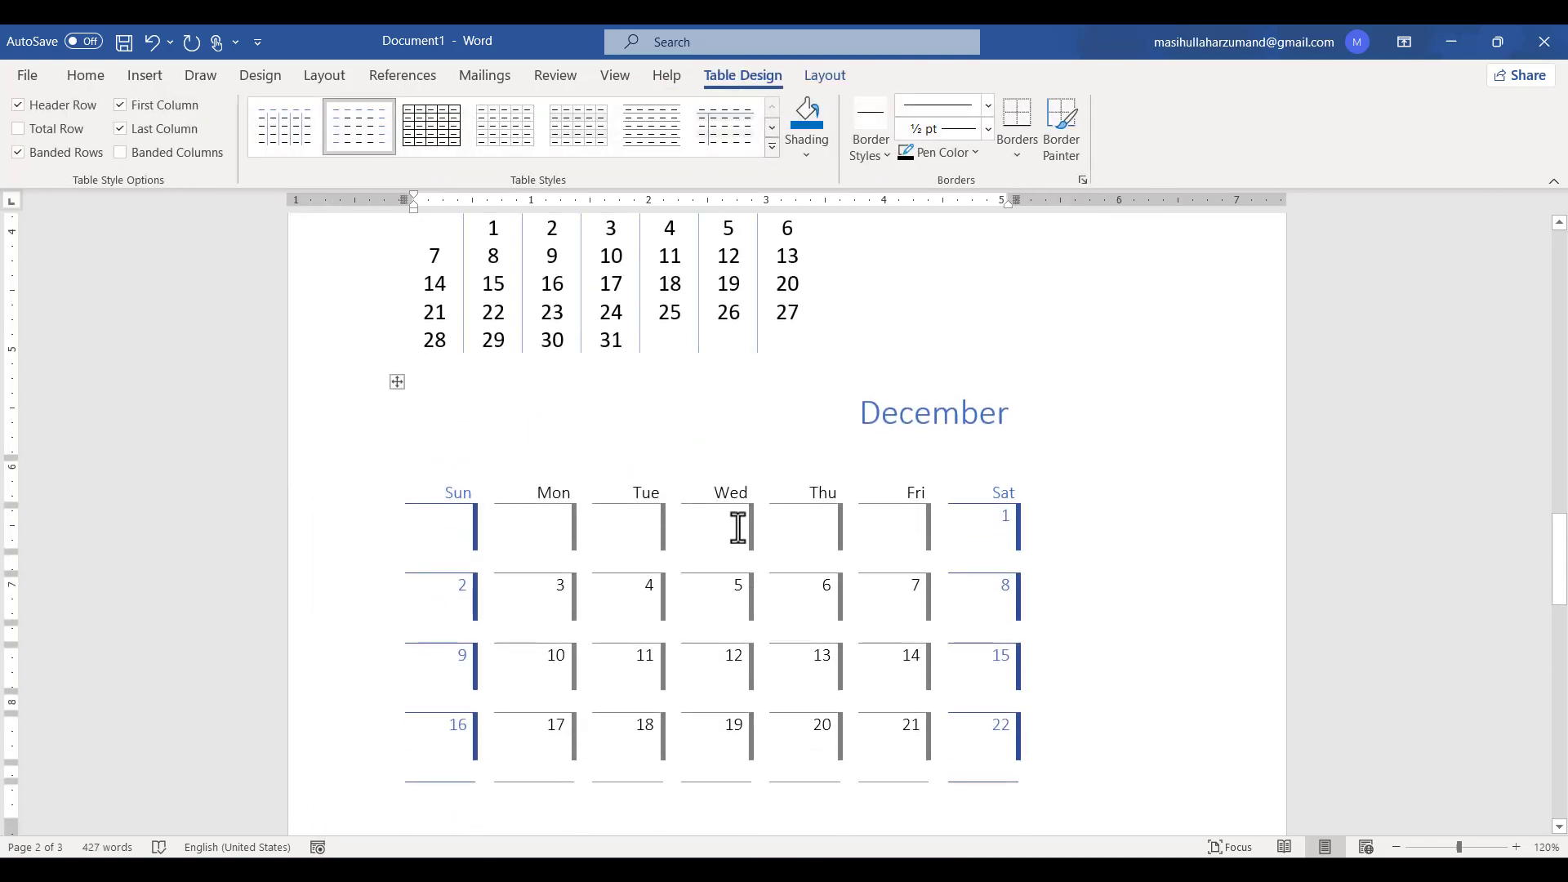
left_click(893, 635)
scroll(874, 604, "down", 2)
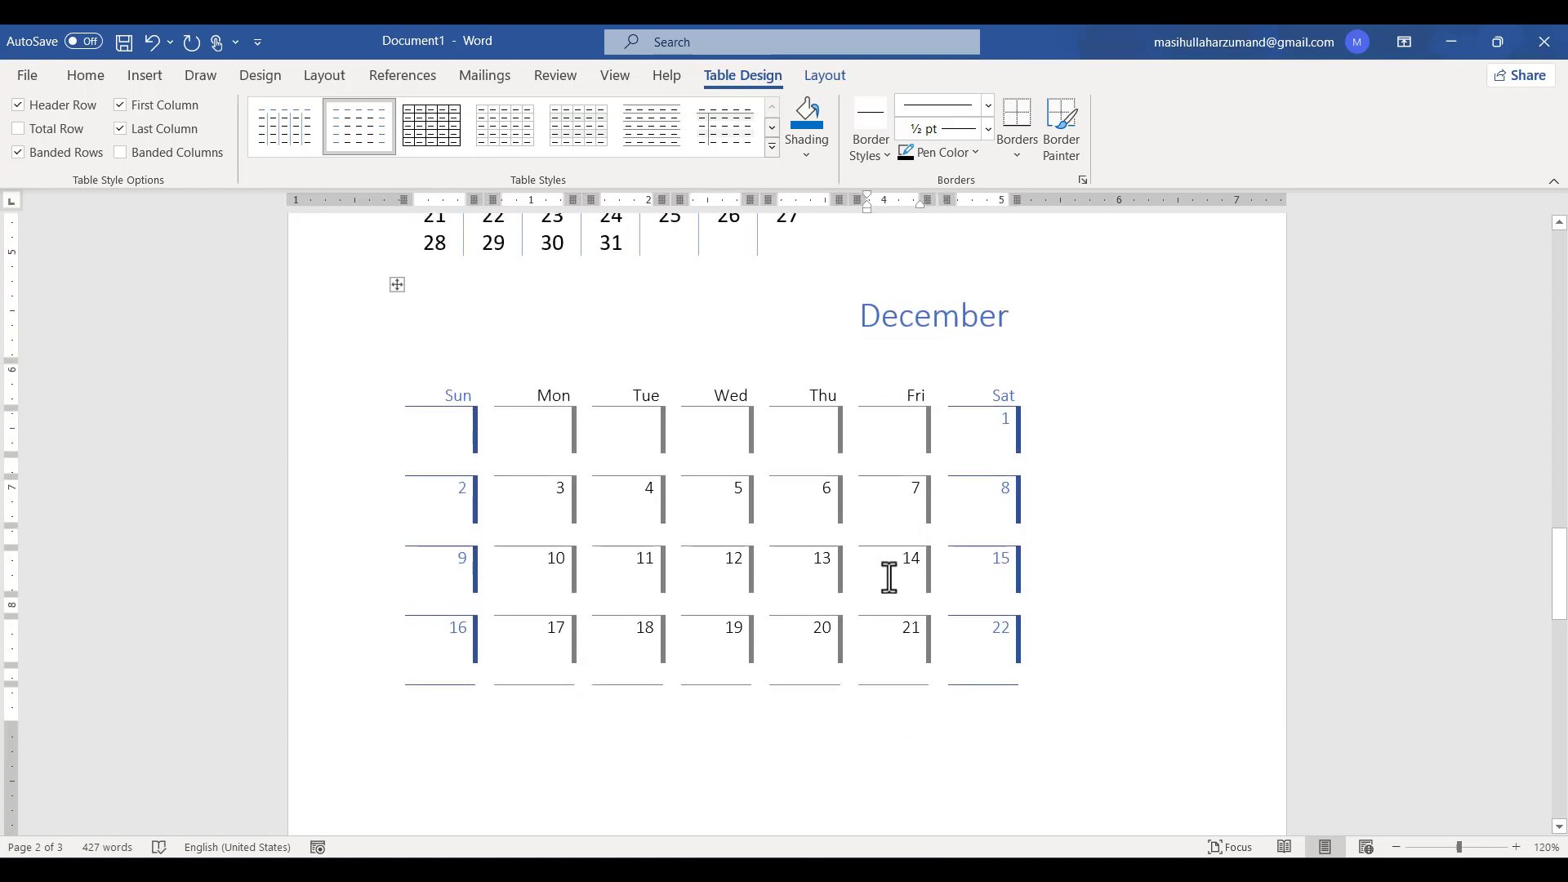
scroll(725, 572, "up", 15)
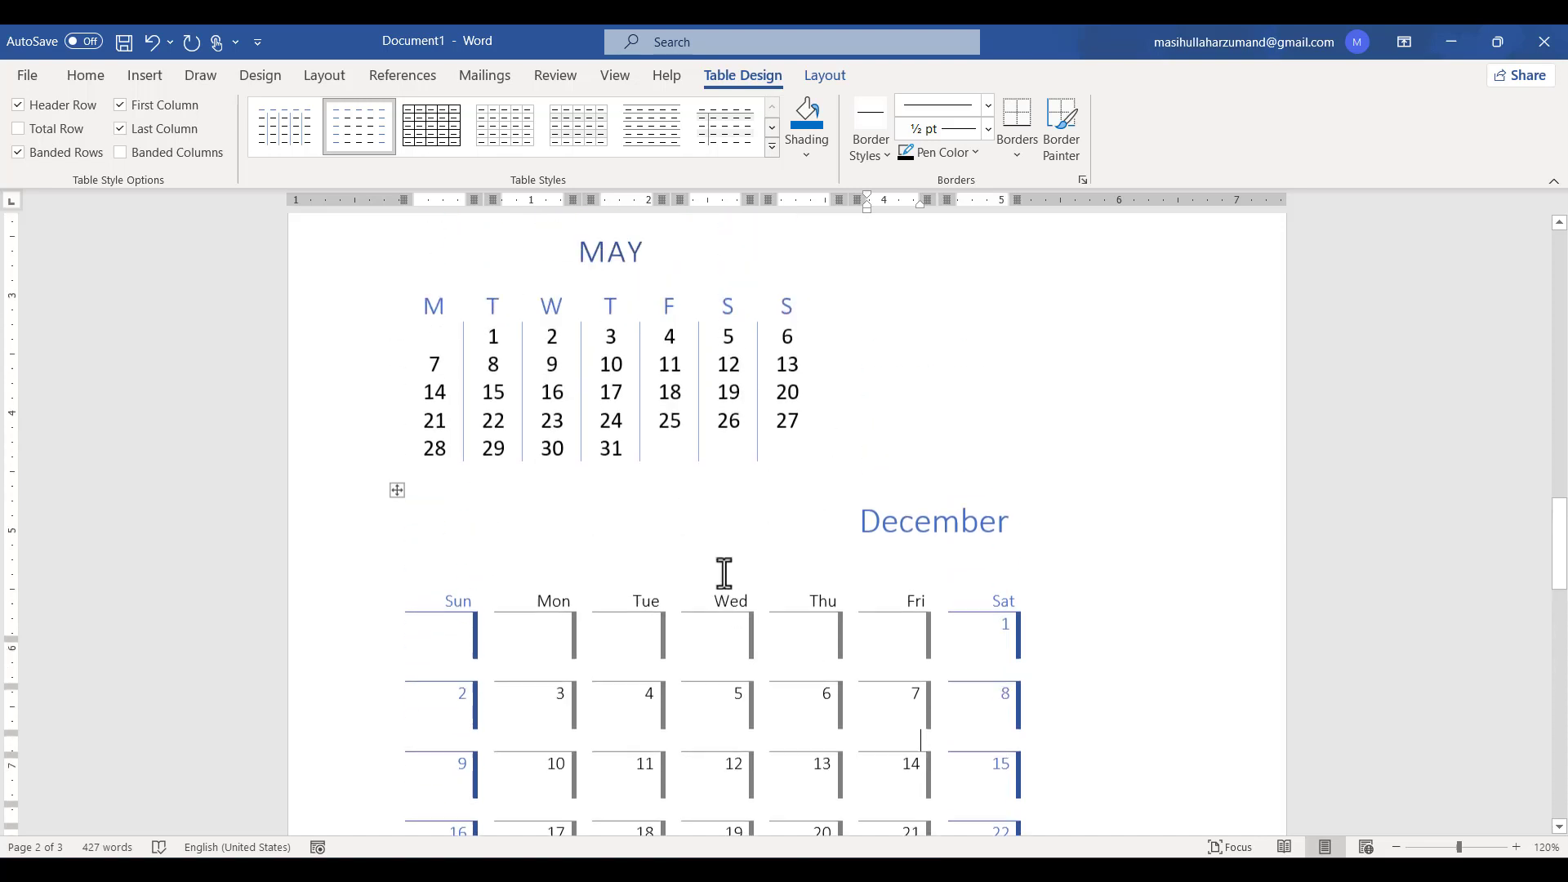
- Return to the product table on the first page and select the Computer row's Amount cell with Select Cell
scroll(724, 572, "up", 2)
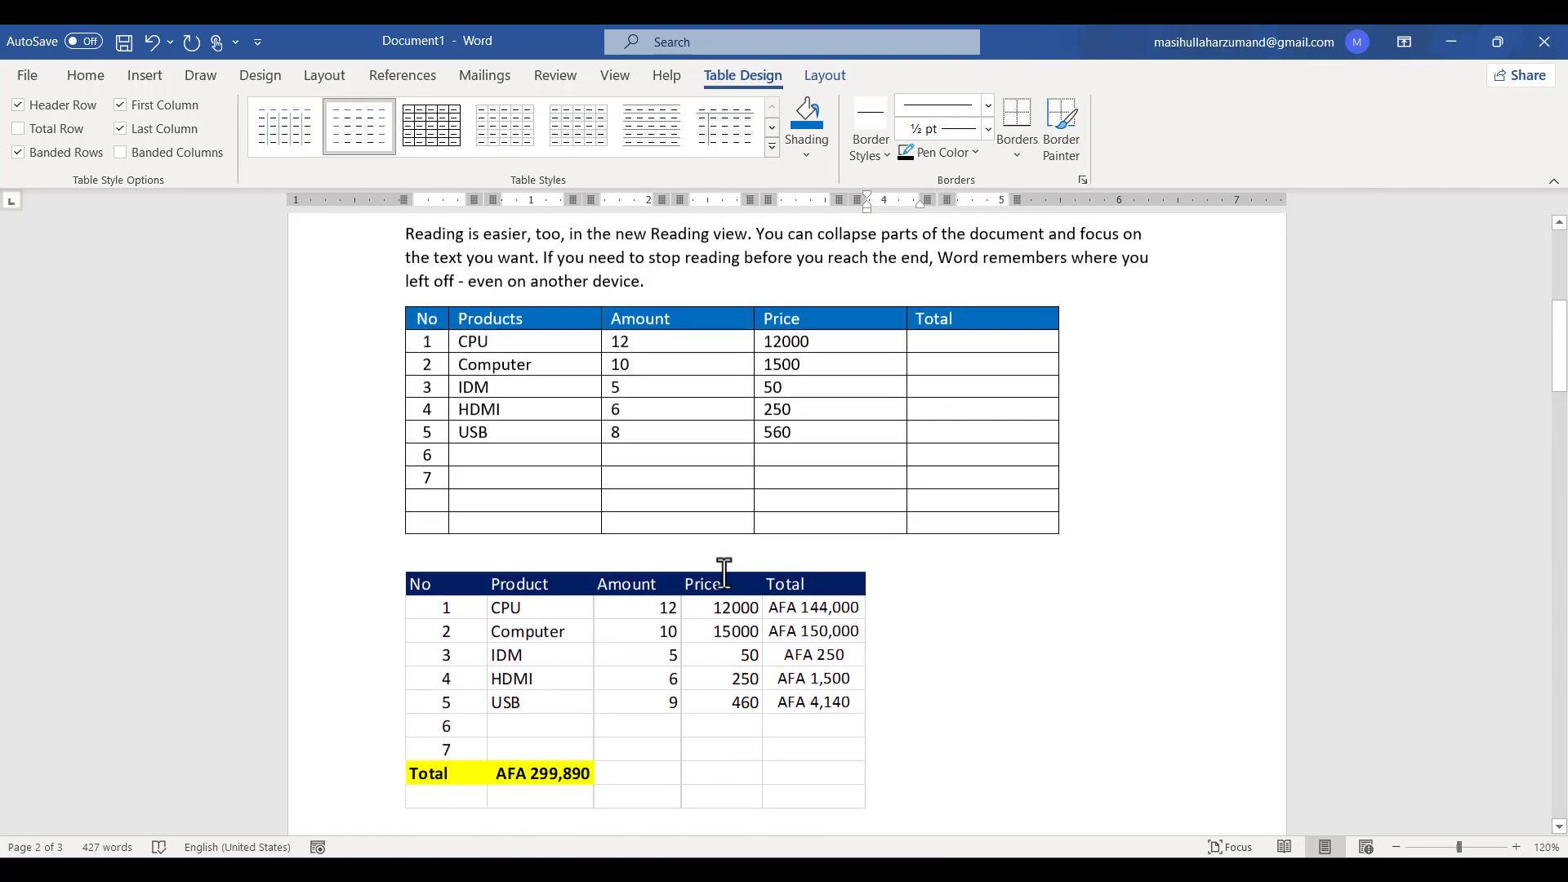
left_click(647, 470)
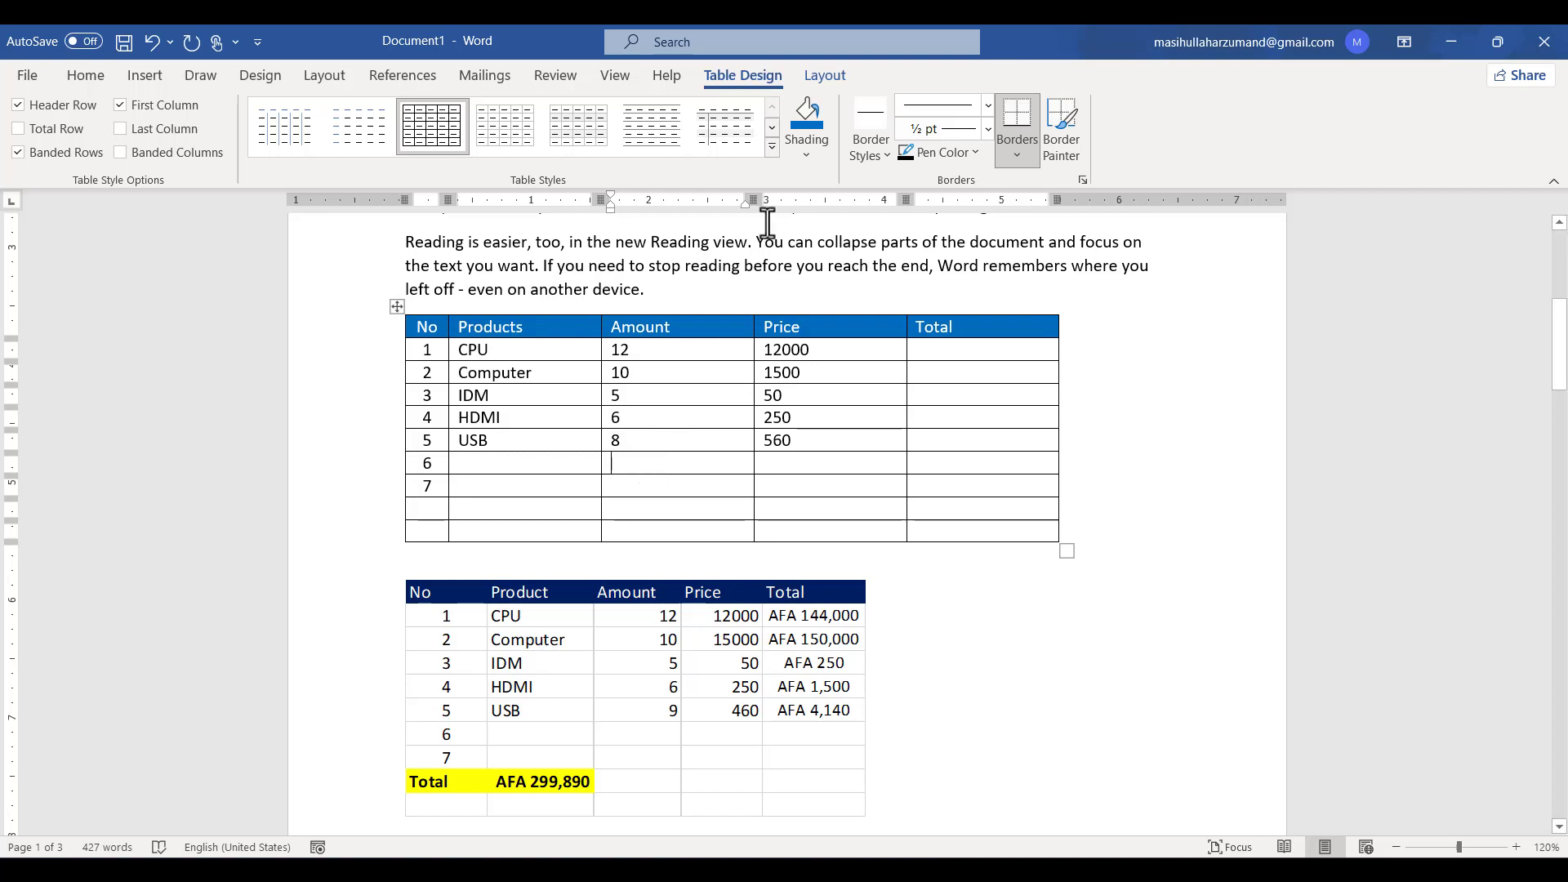
left_click(836, 73)
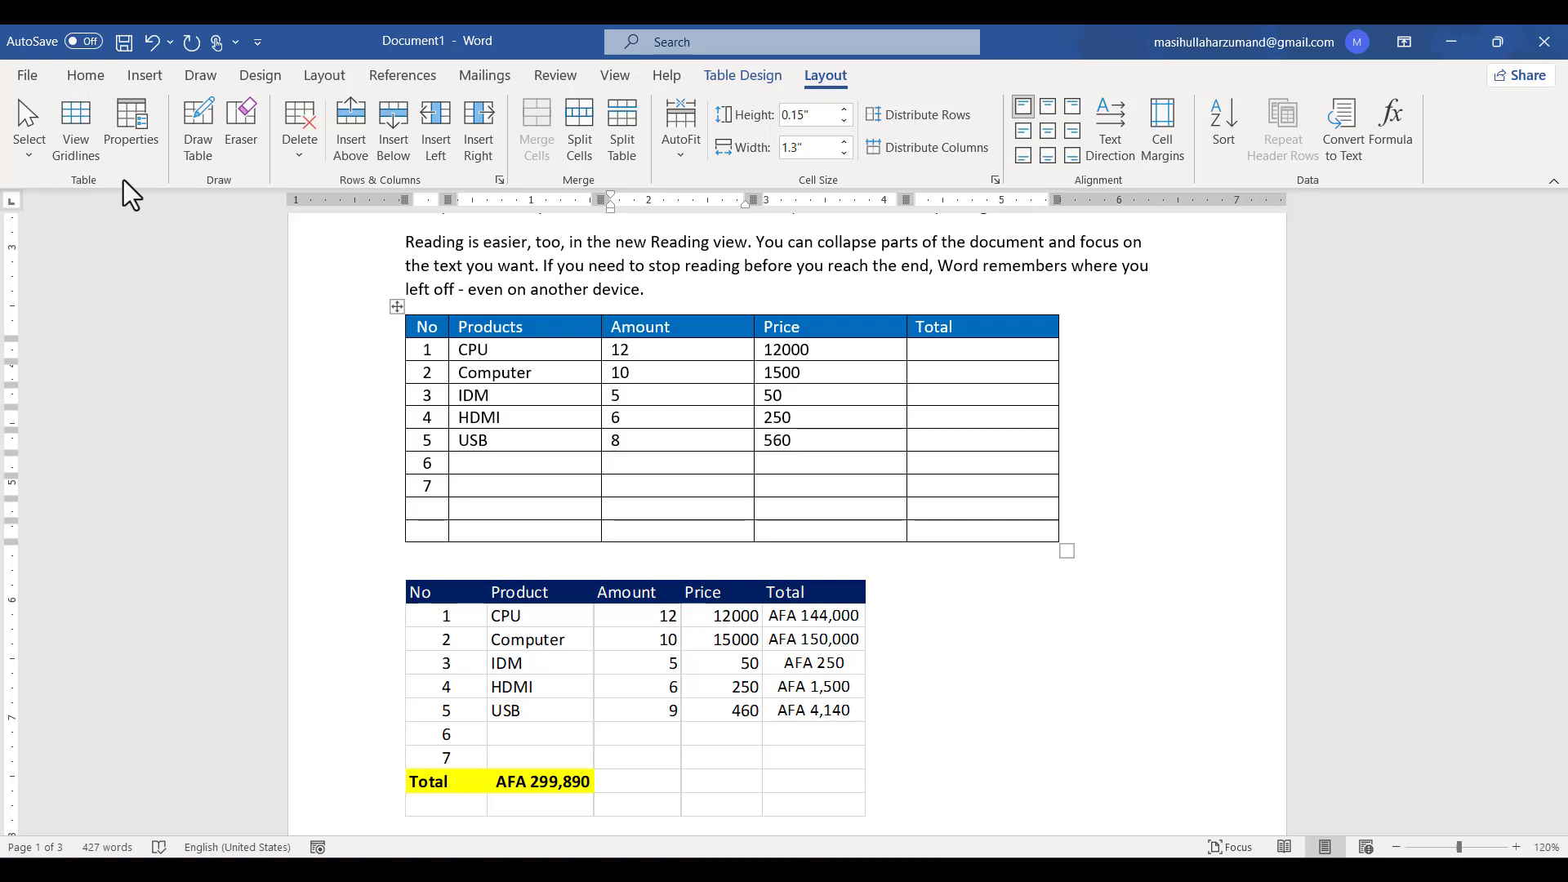
left_click(42, 160)
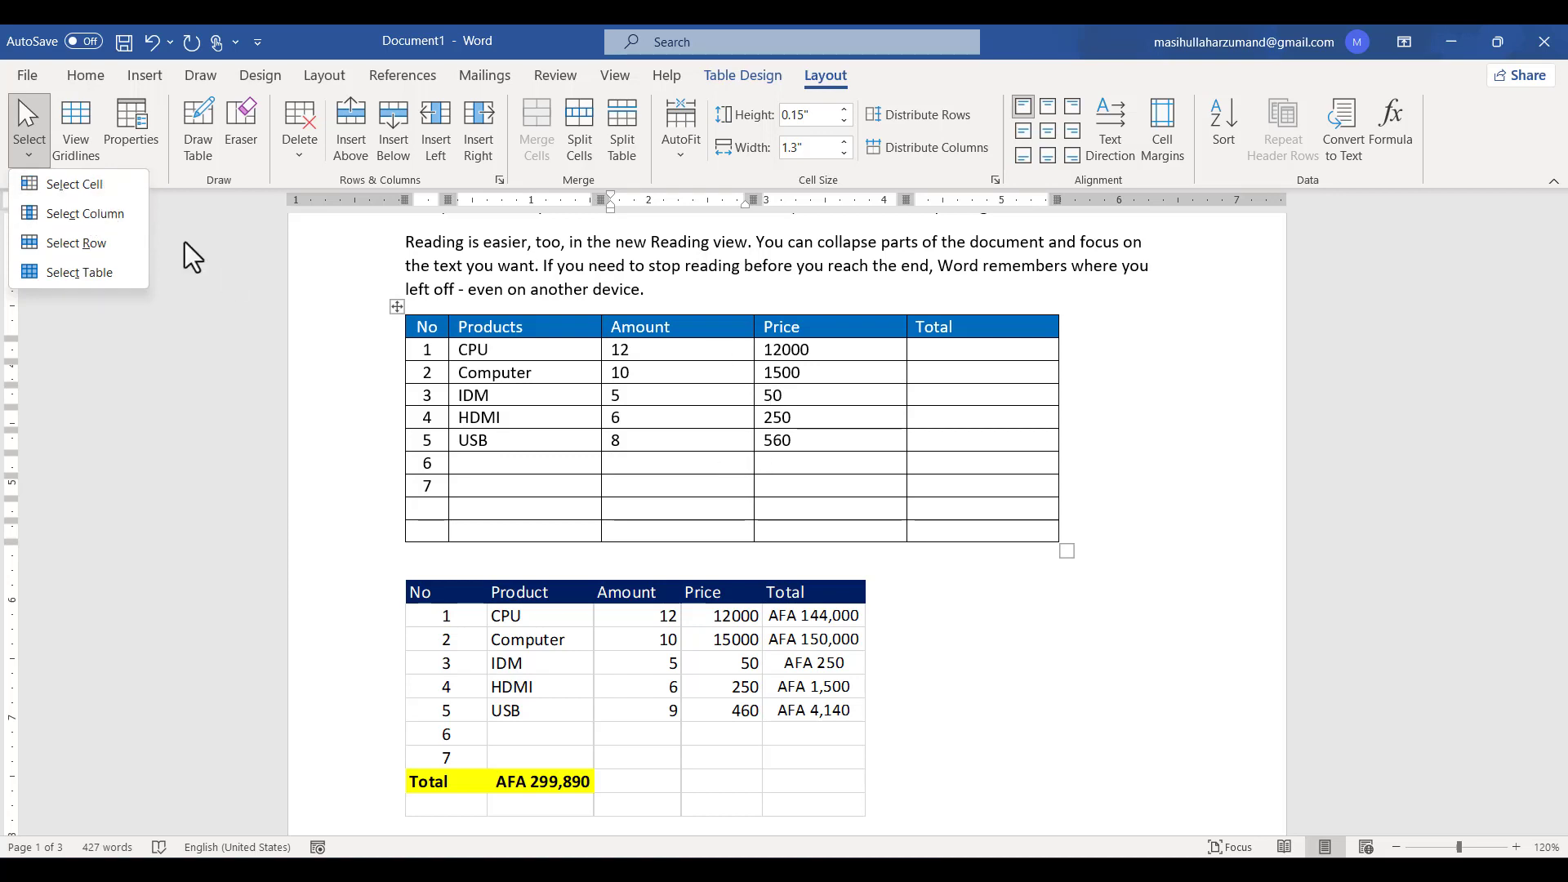
left_click(693, 413)
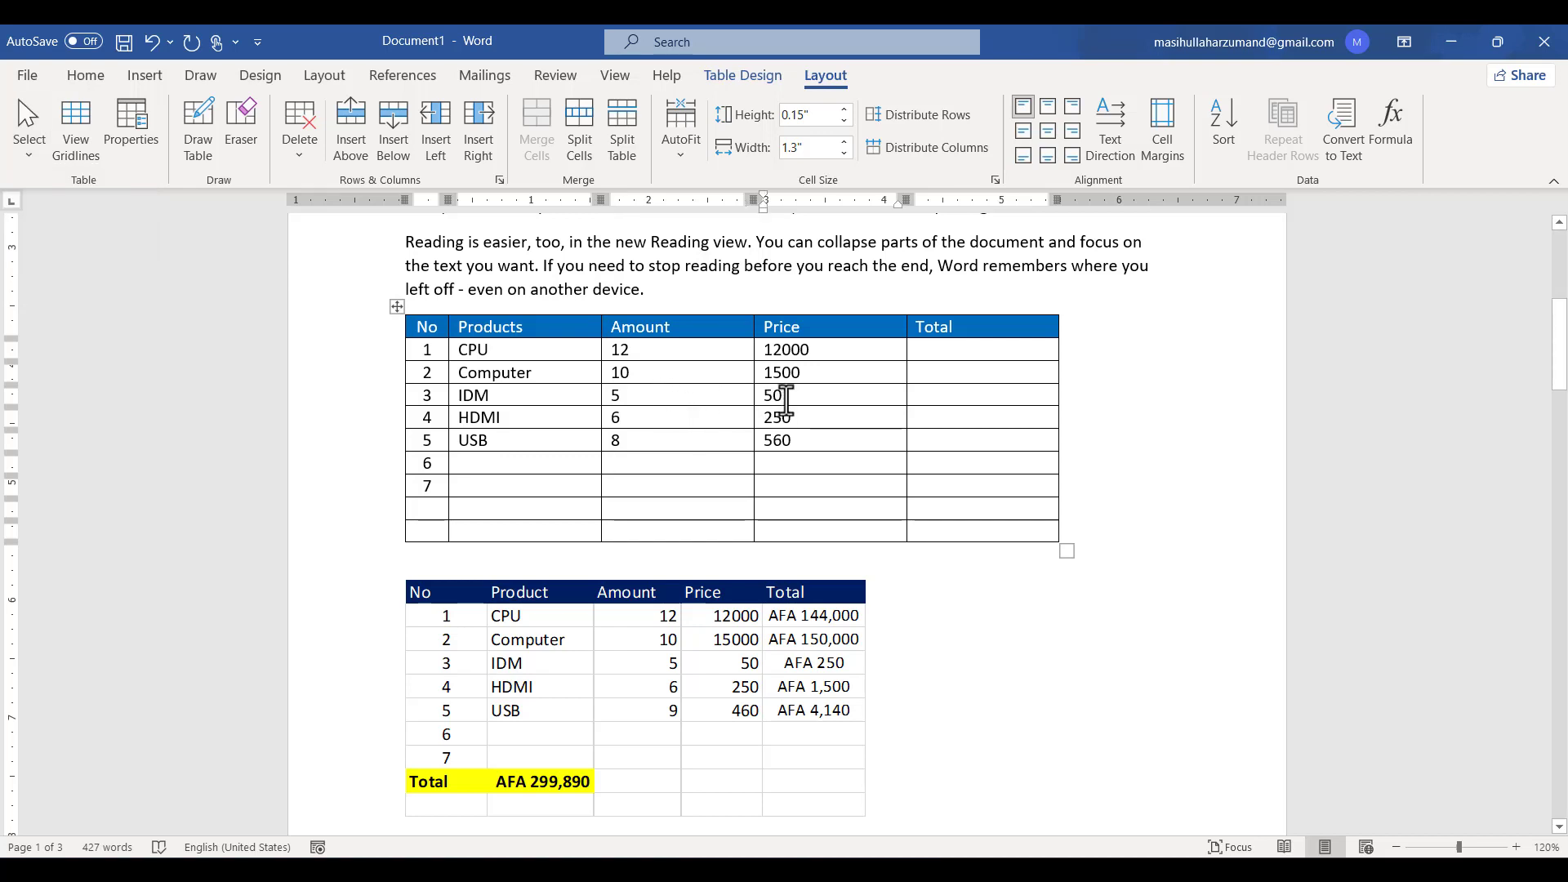
left_click_drag(841, 398, 757, 401)
left_click(739, 370)
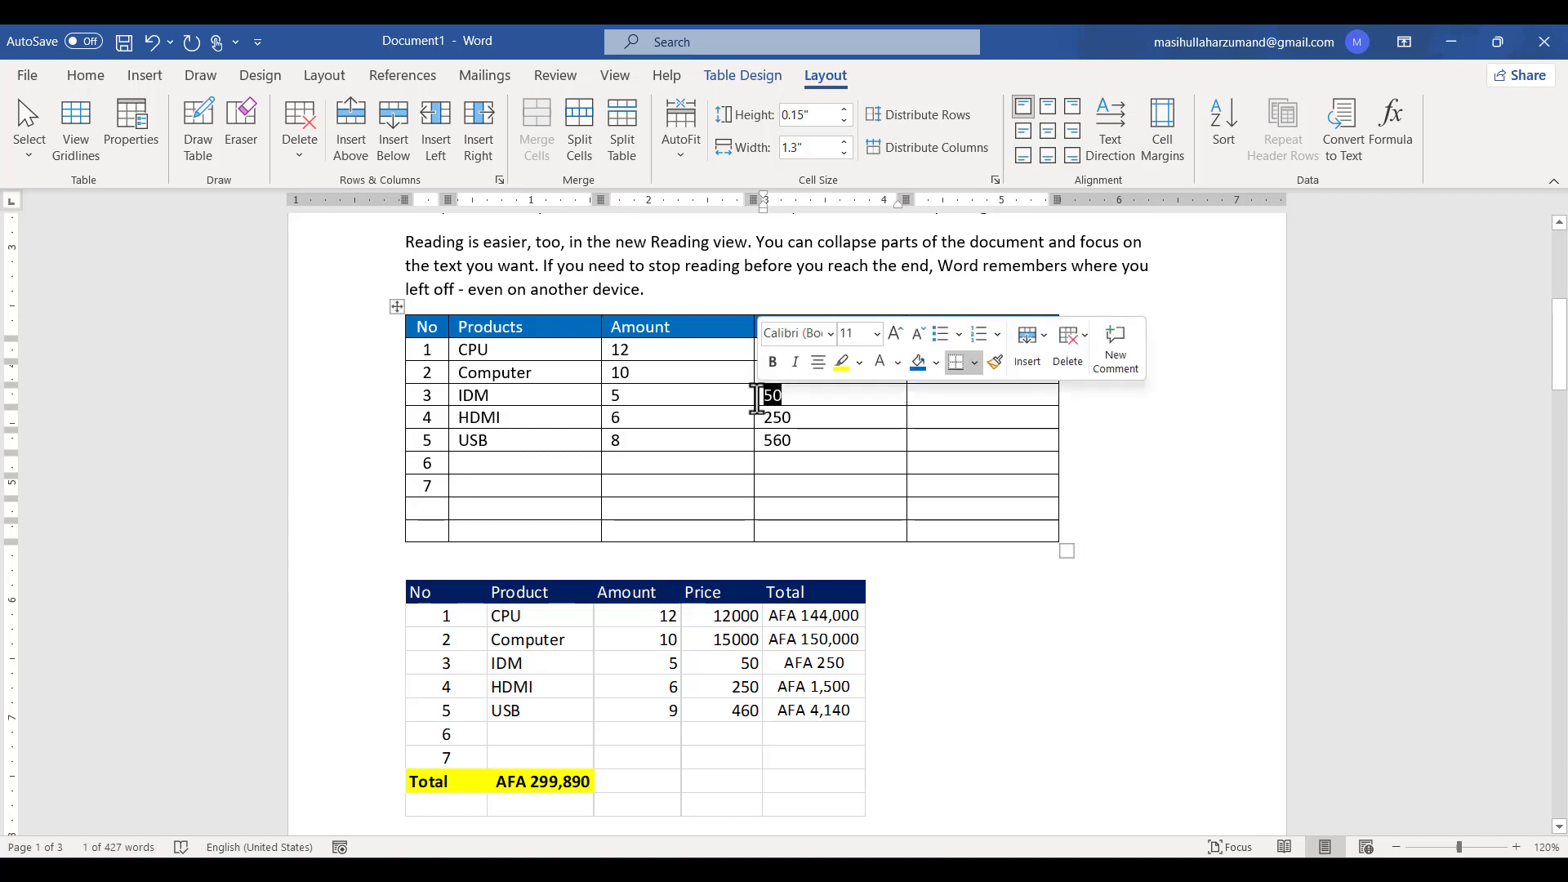
left_click(480, 364)
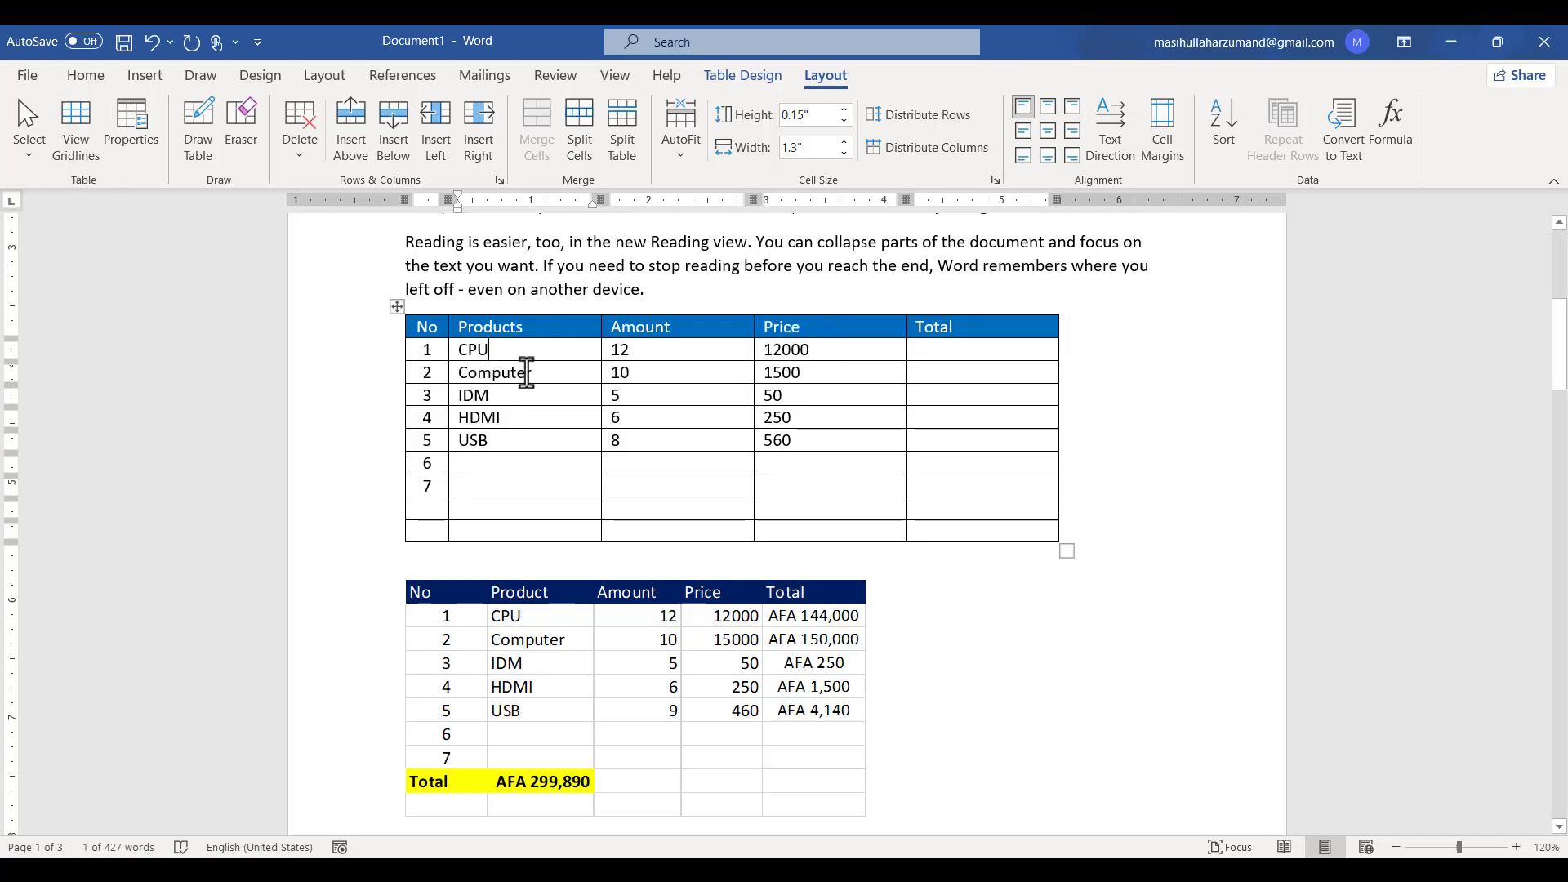
left_click(658, 412)
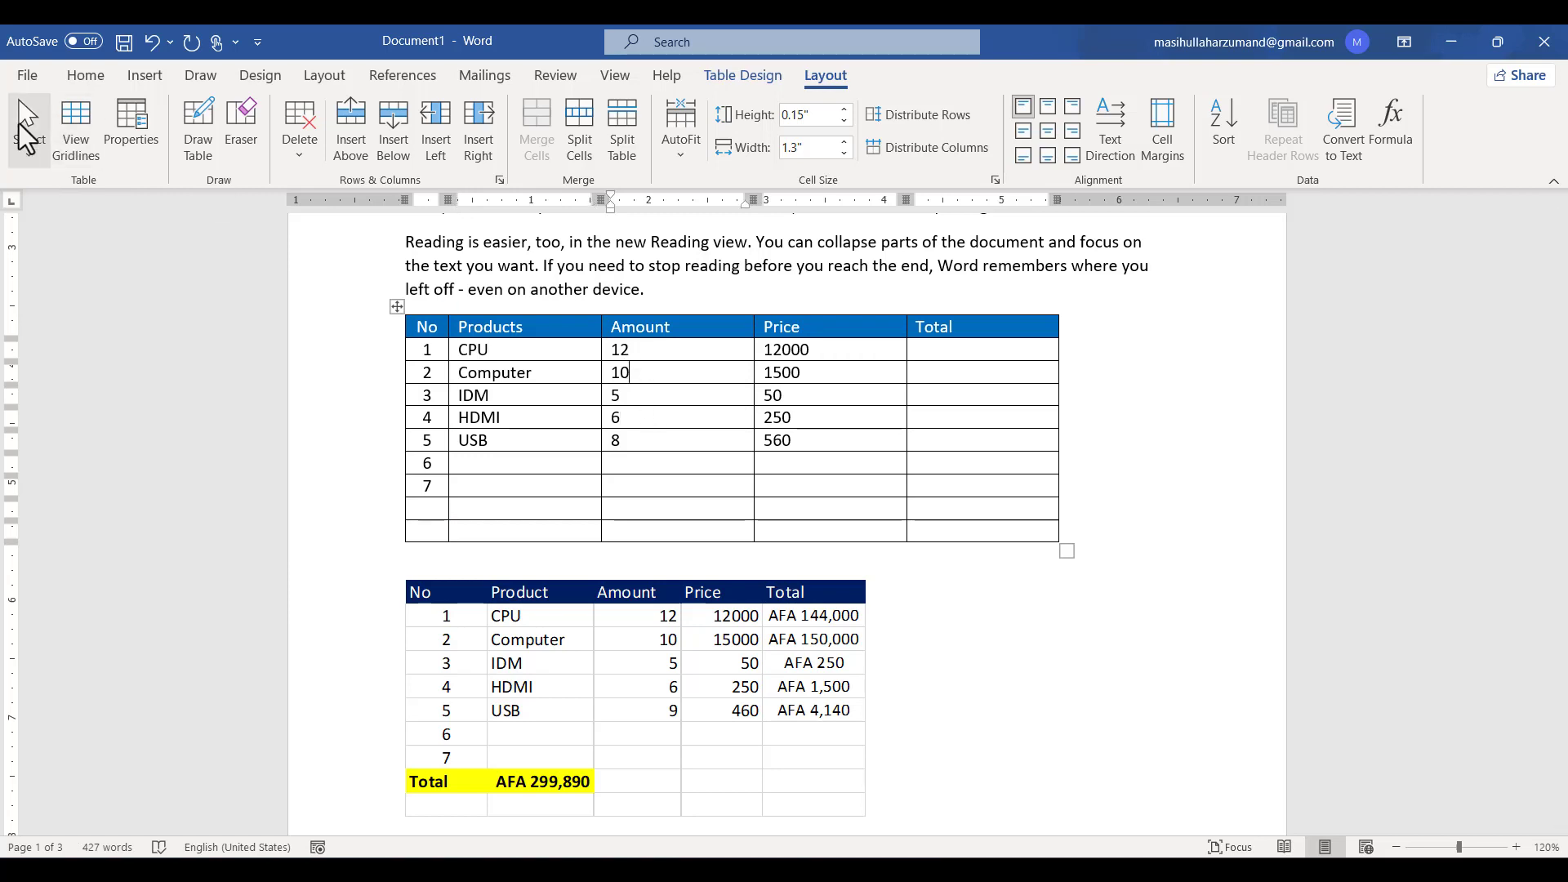
left_click(27, 130)
left_click(66, 182)
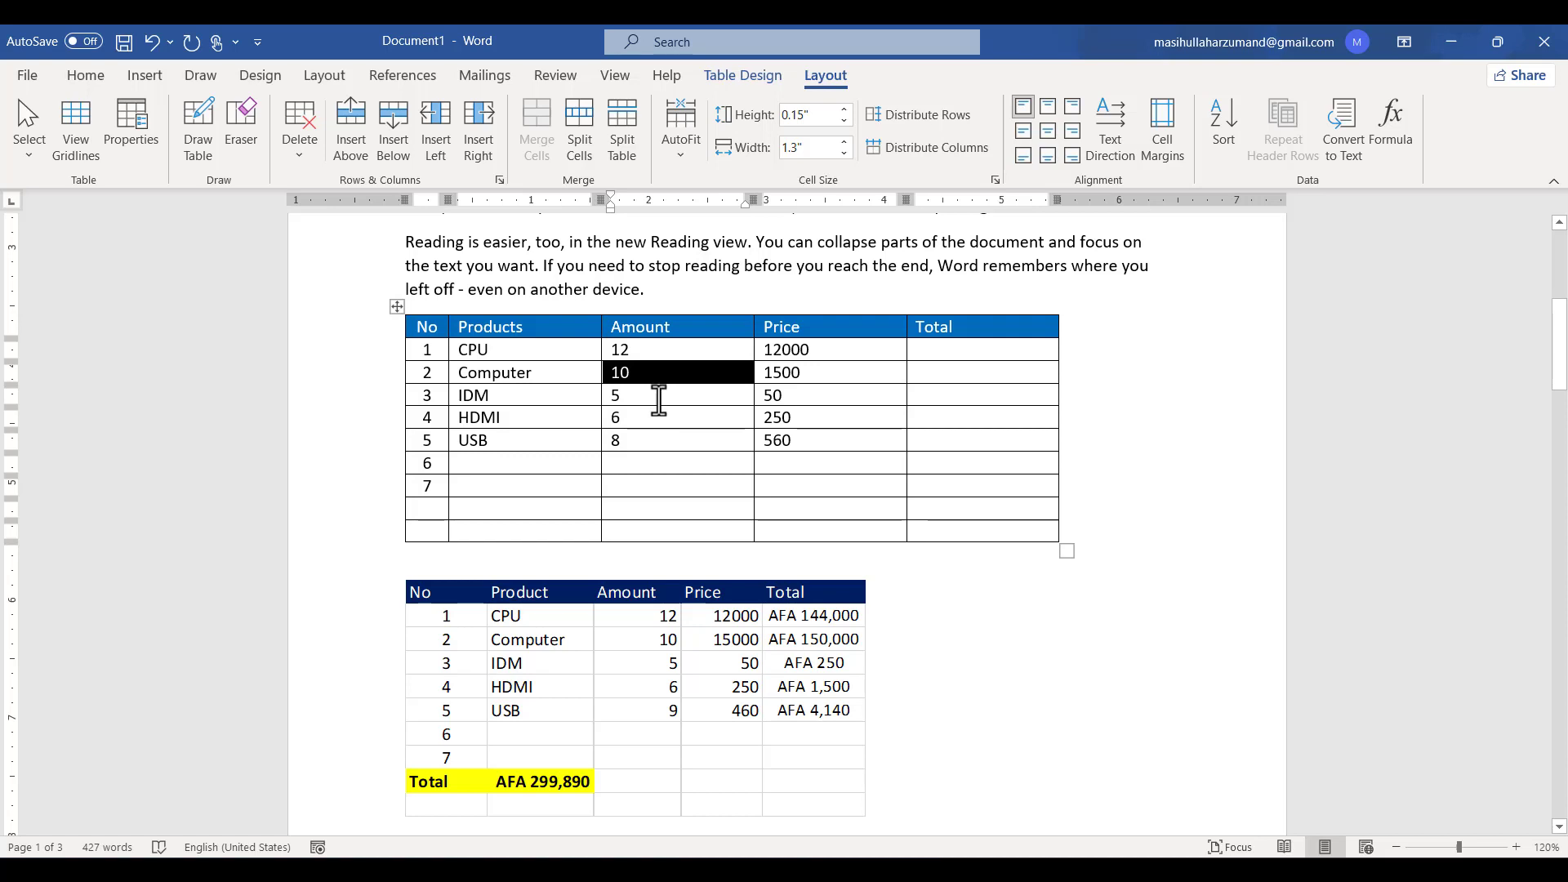
- Select the product table's Amount column and then its Price column with Select Column
left_click(31, 139)
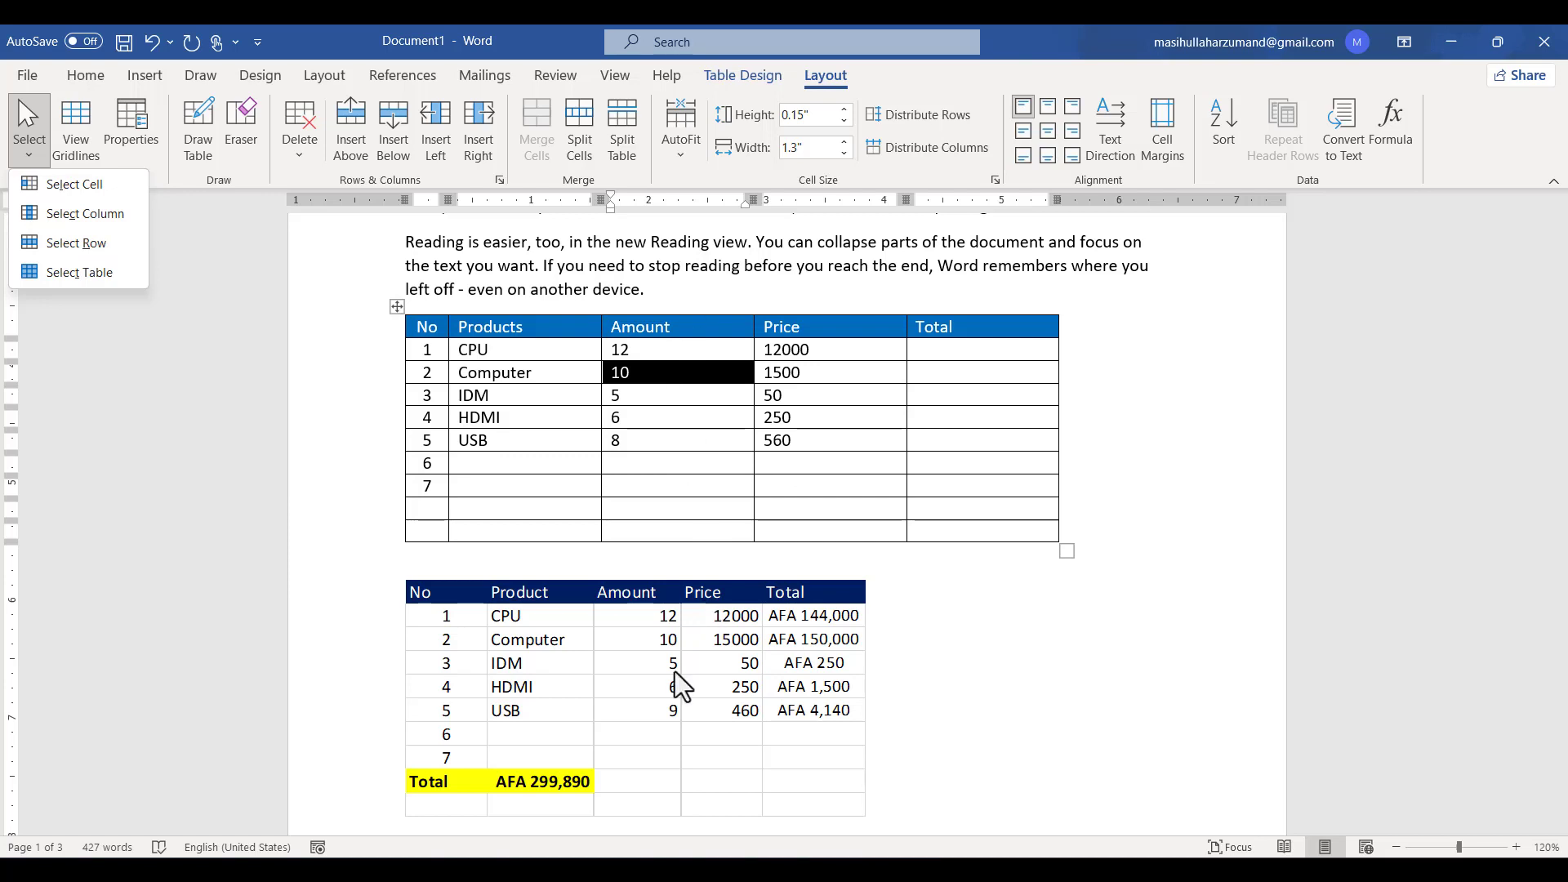
left_click(90, 214)
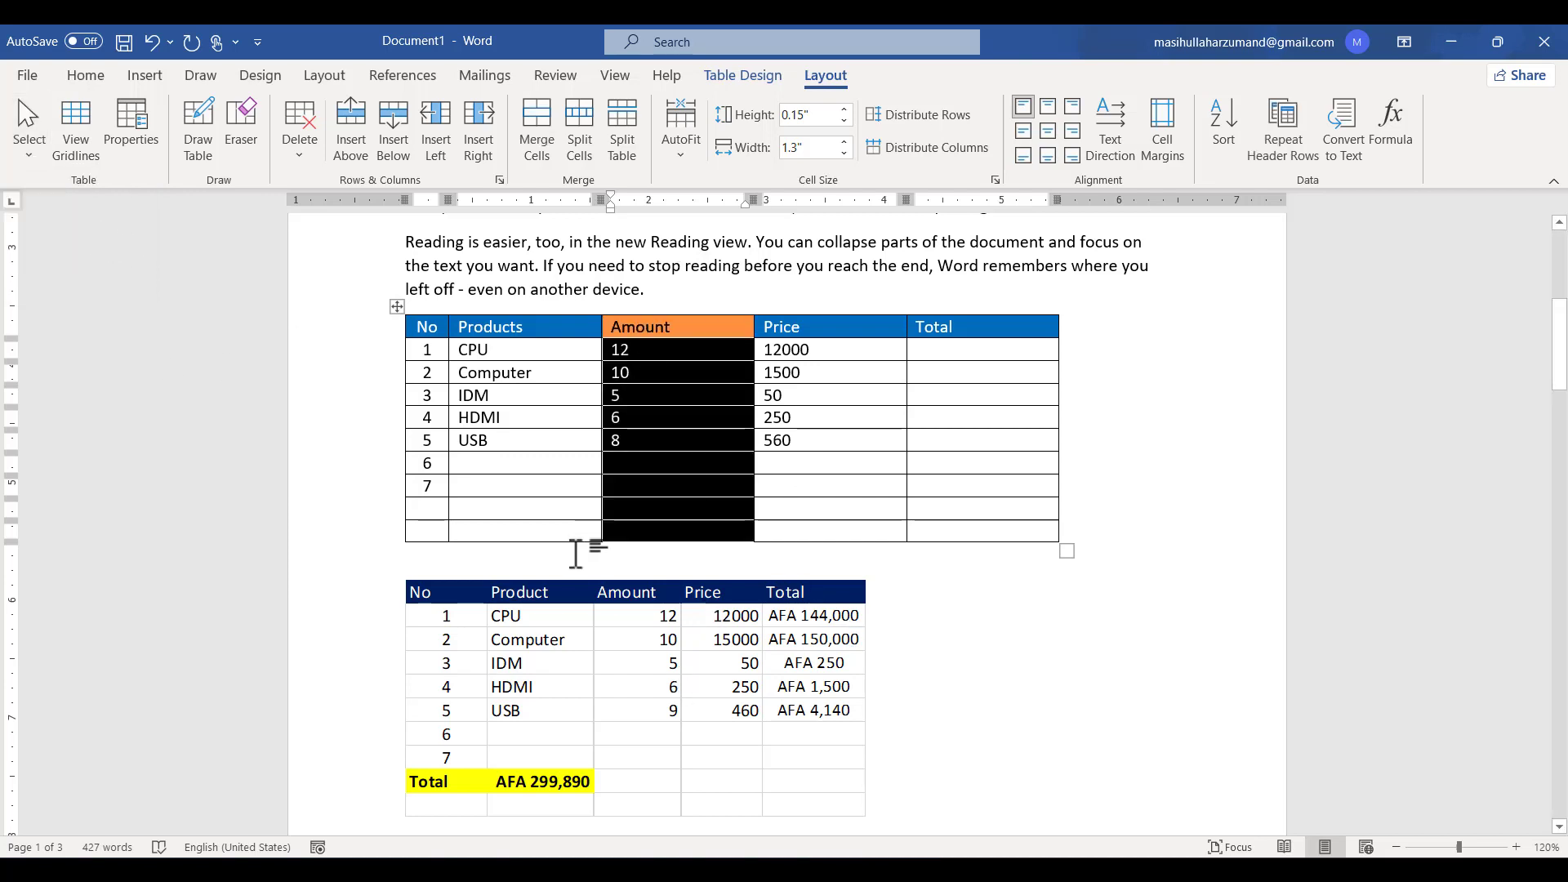
left_click(863, 417)
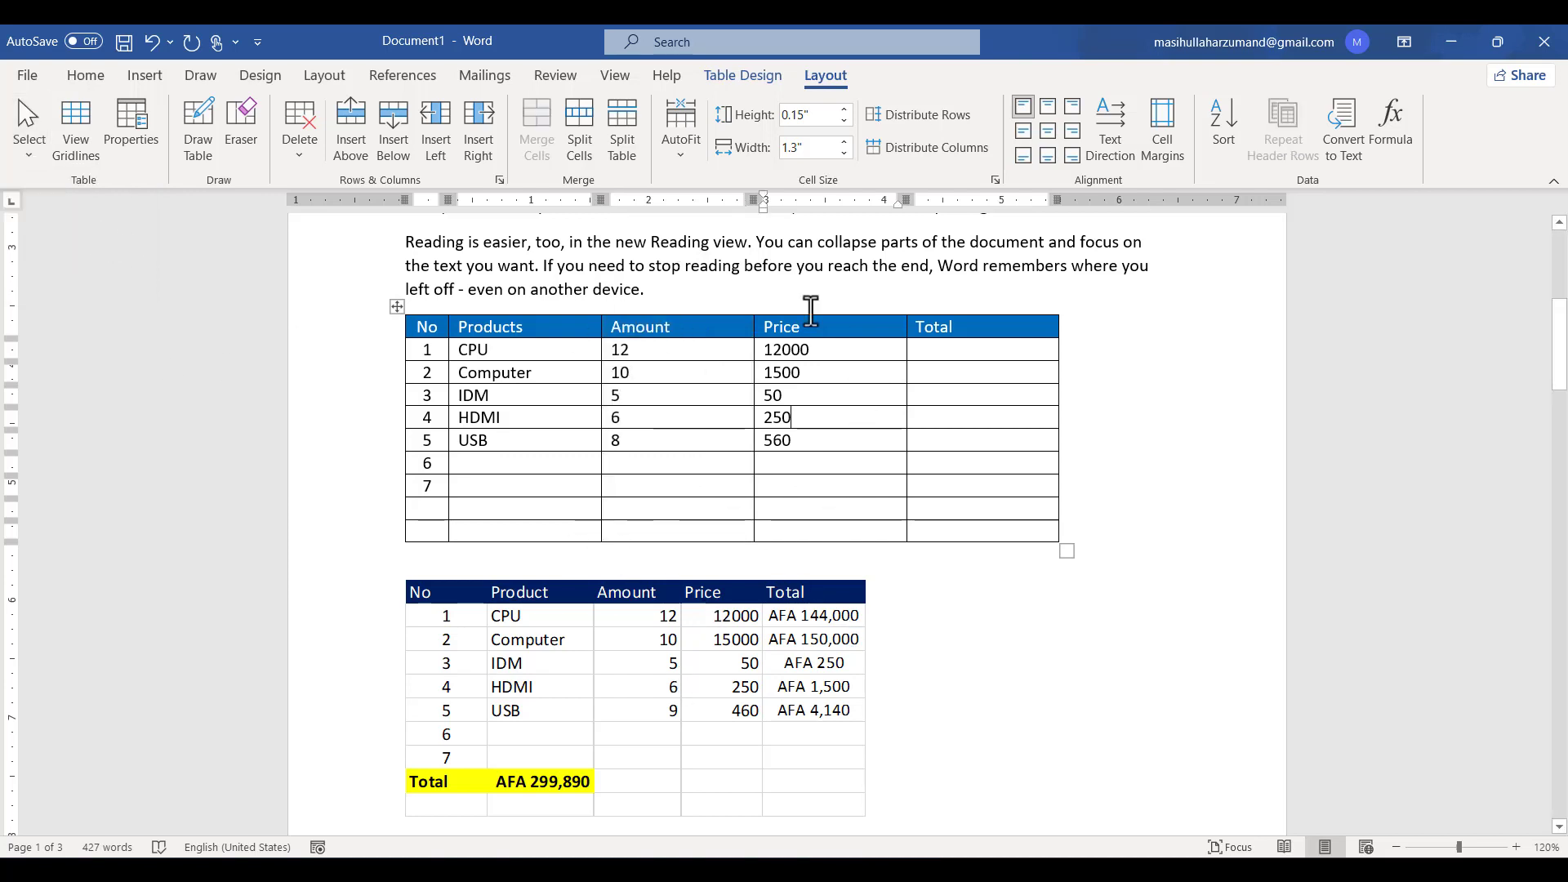
left_click(31, 145)
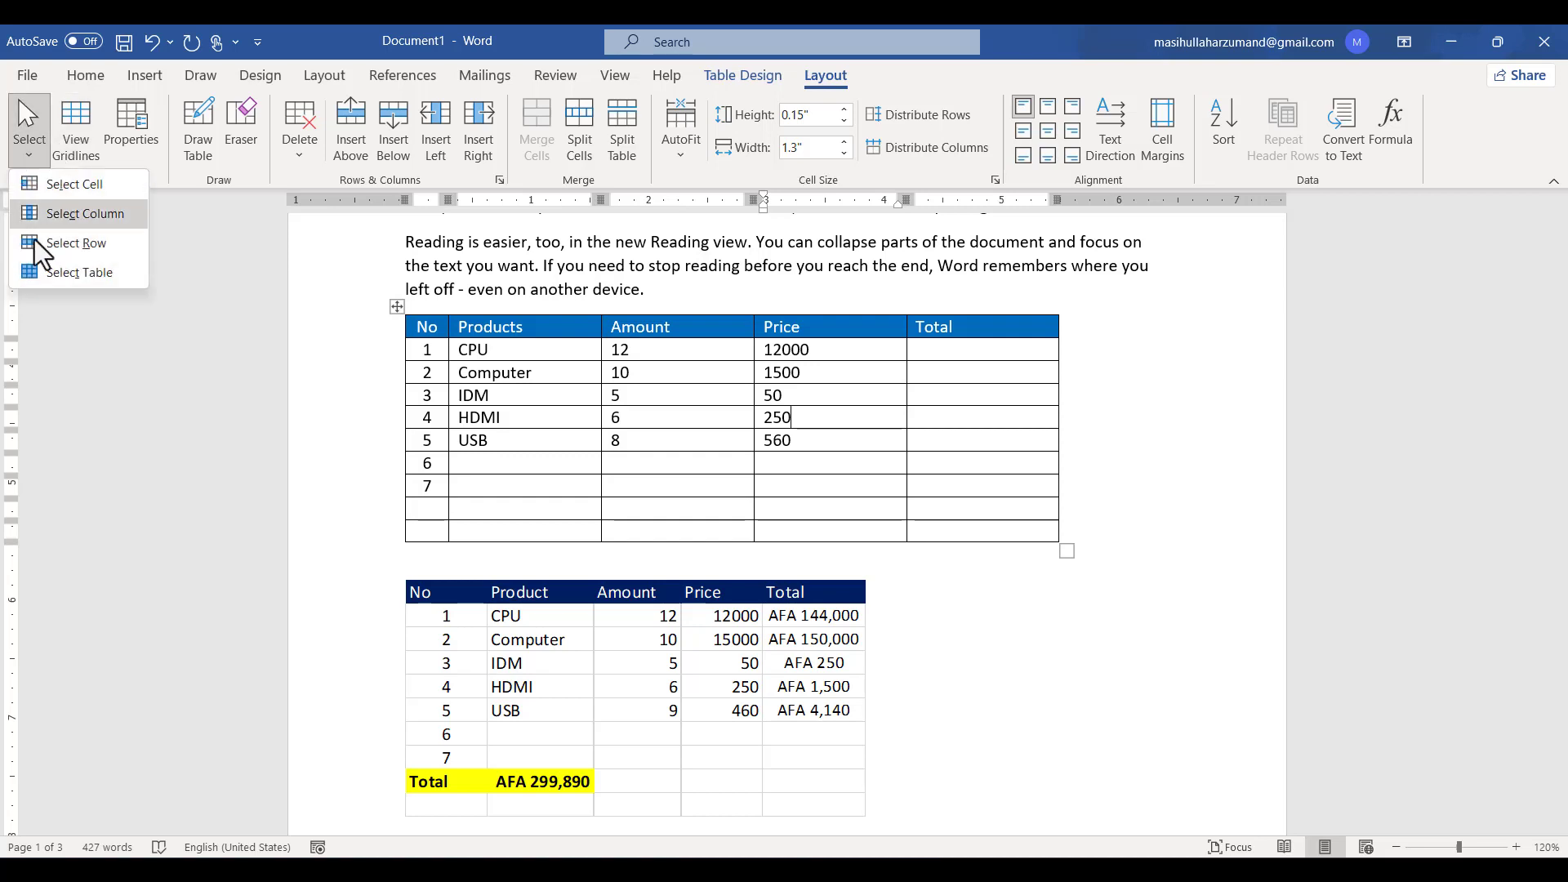
left_click(96, 219)
left_click(493, 440)
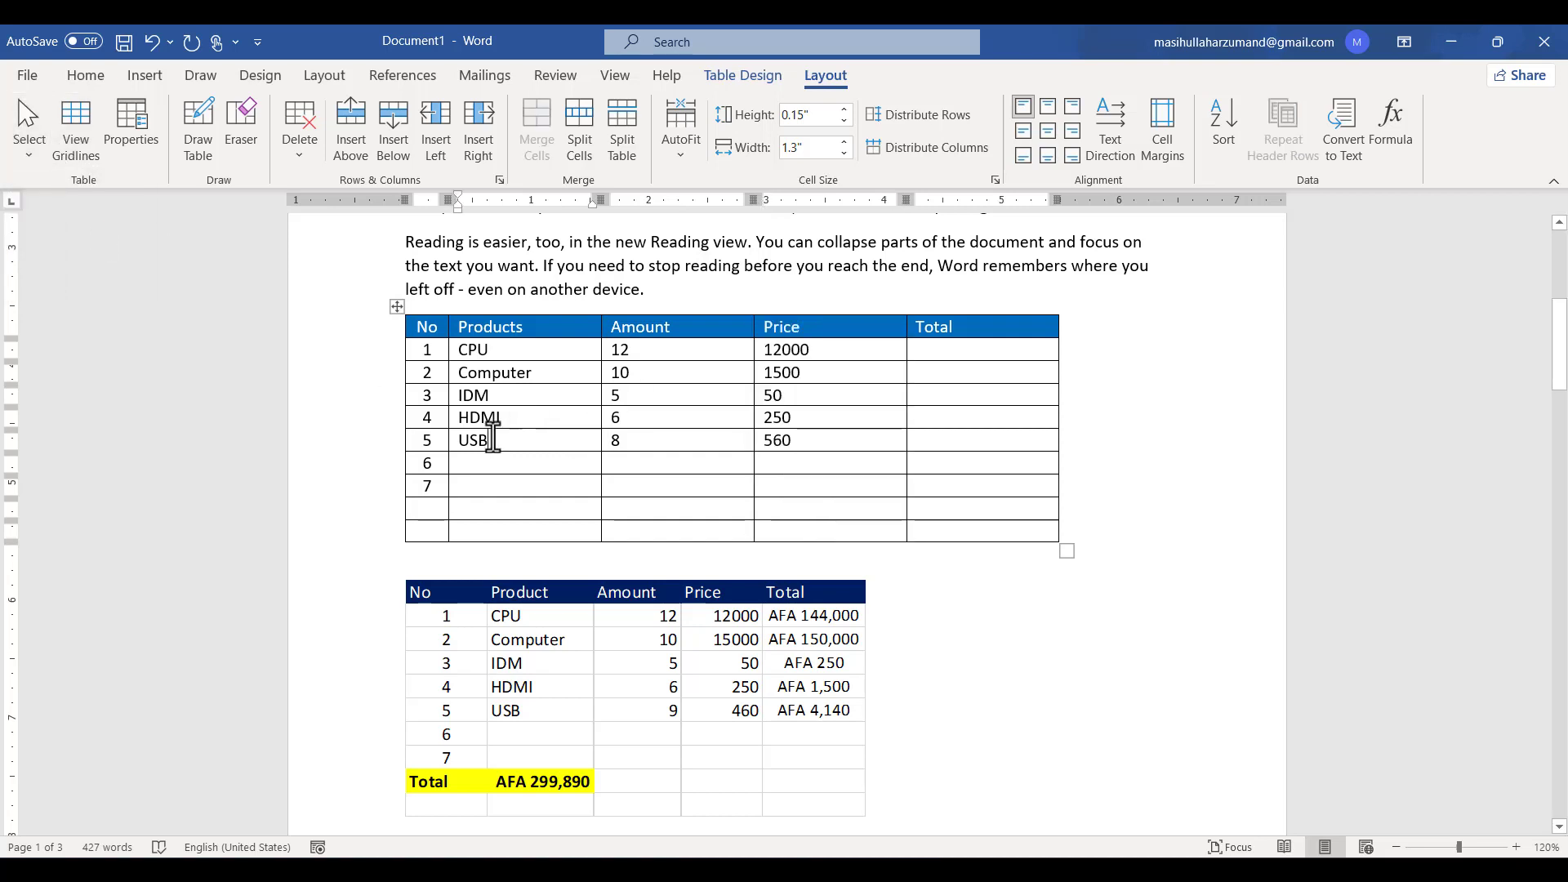
- Select the IDM row of the product table and shade it light gray
left_click(490, 396)
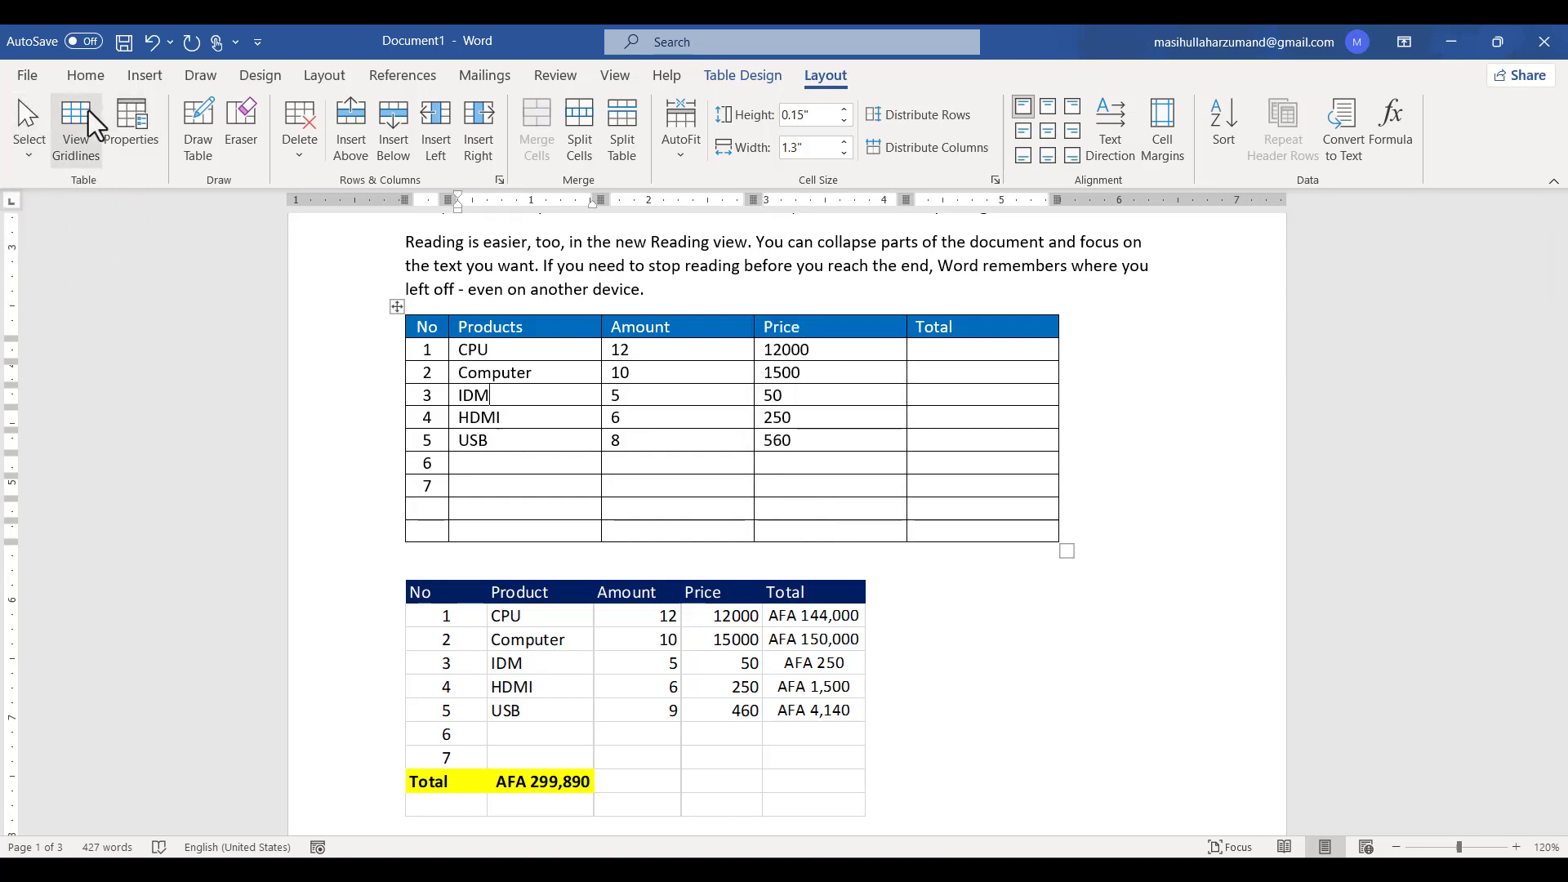
left_click(43, 148)
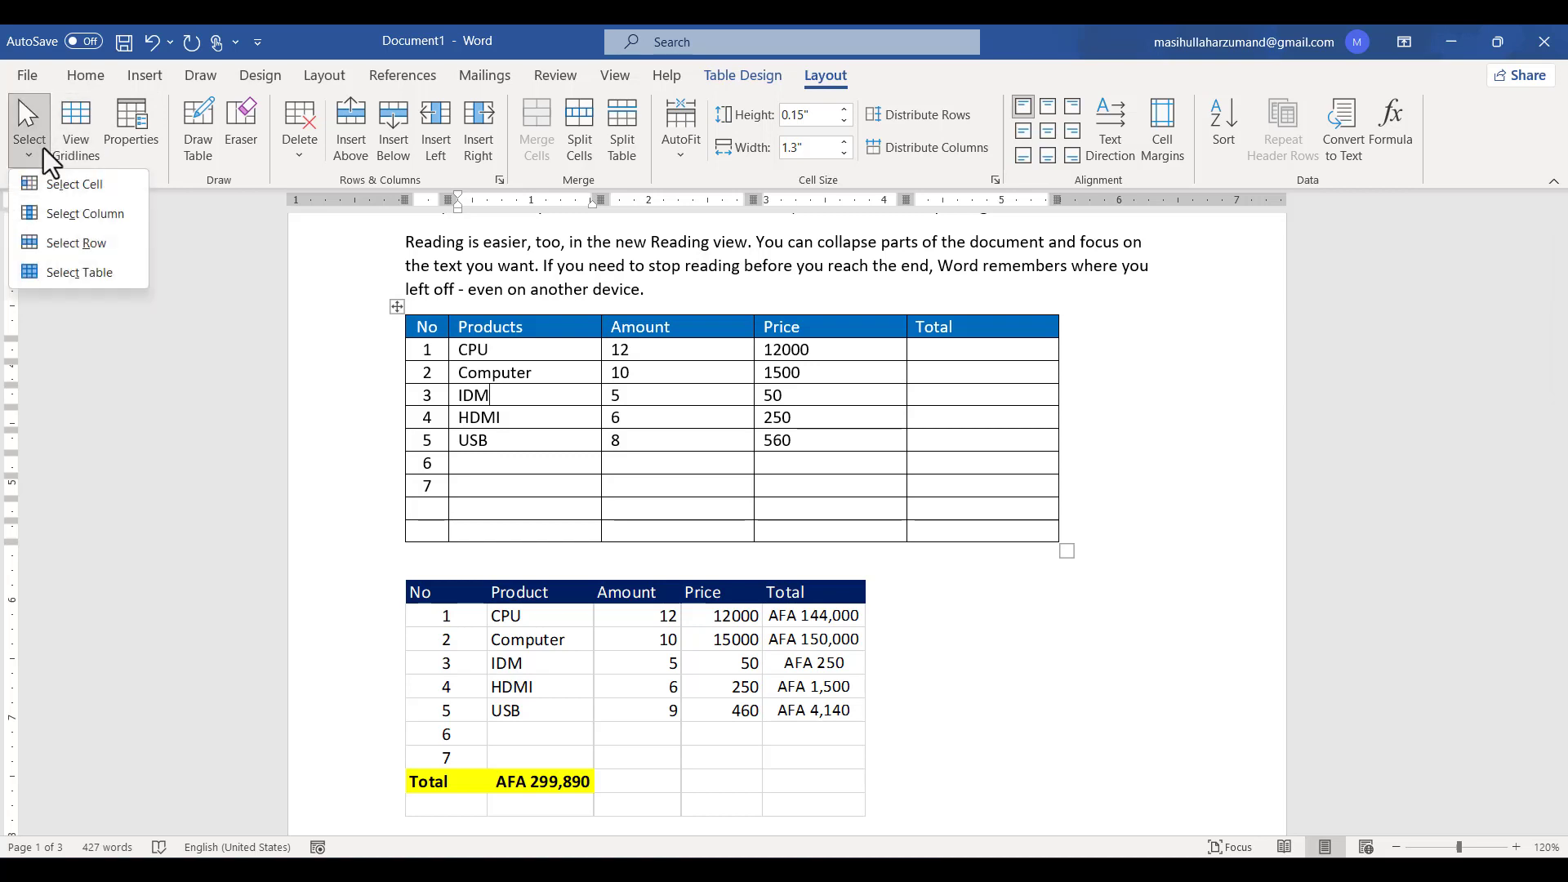
left_click(121, 245)
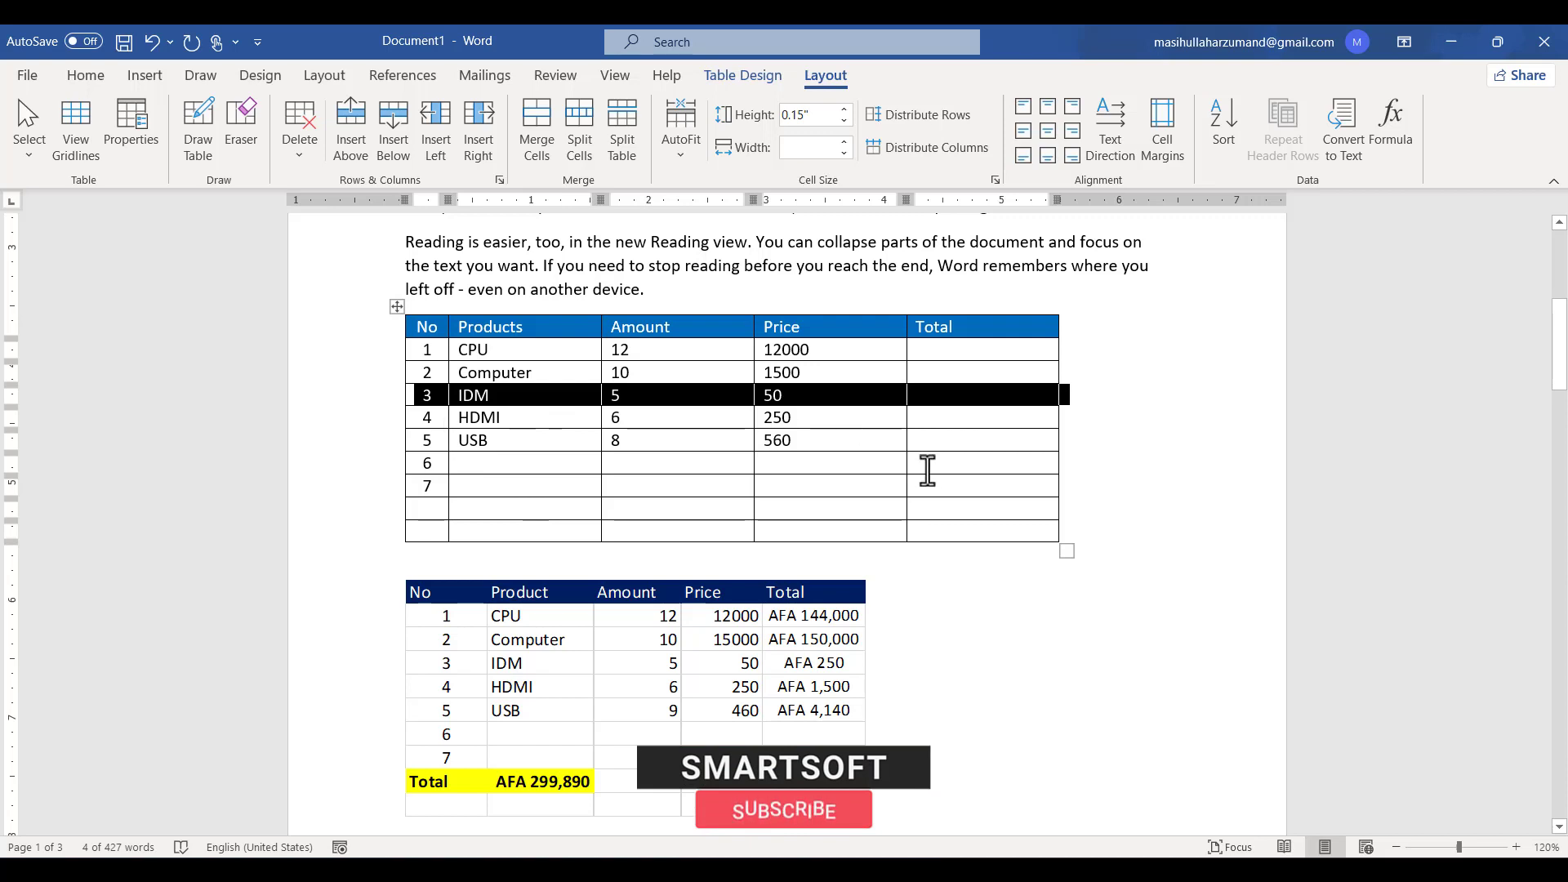
left_click(27, 133)
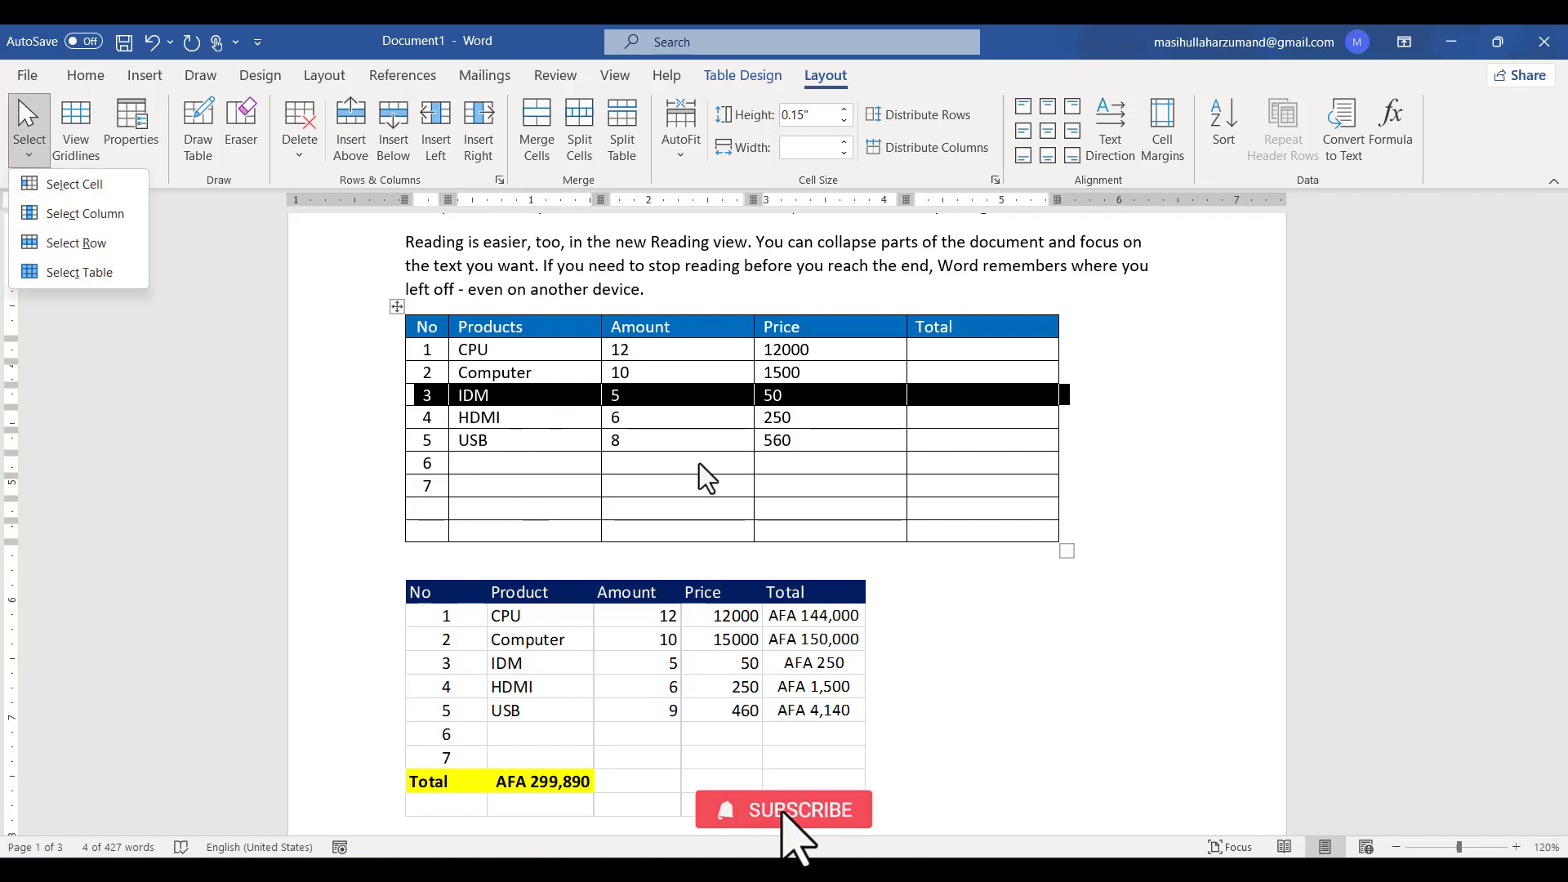
left_click(149, 73)
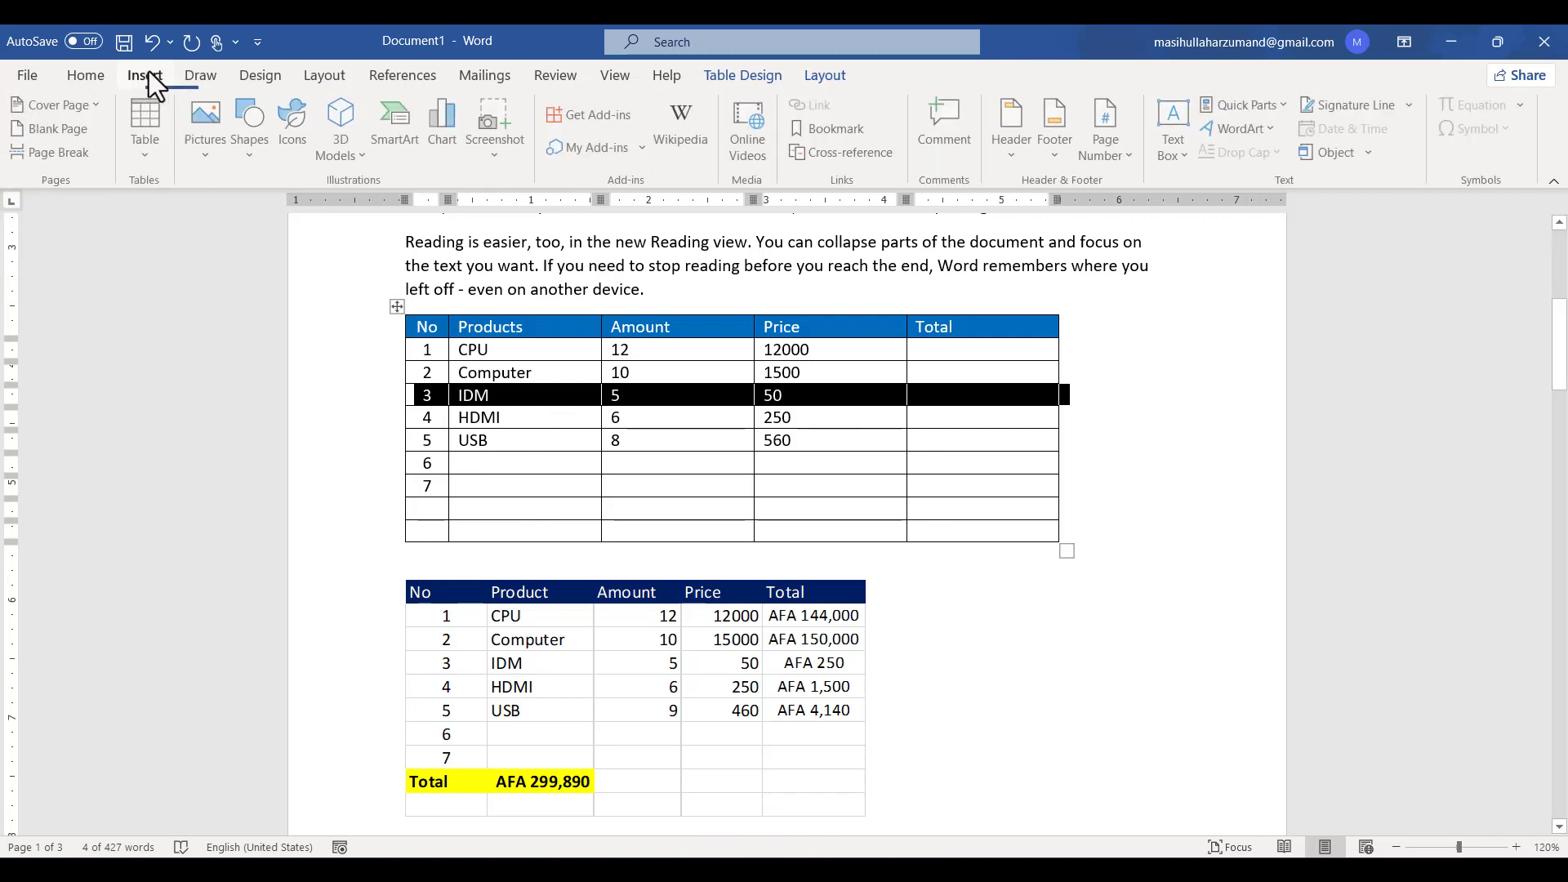
left_click(87, 77)
left_click(670, 146)
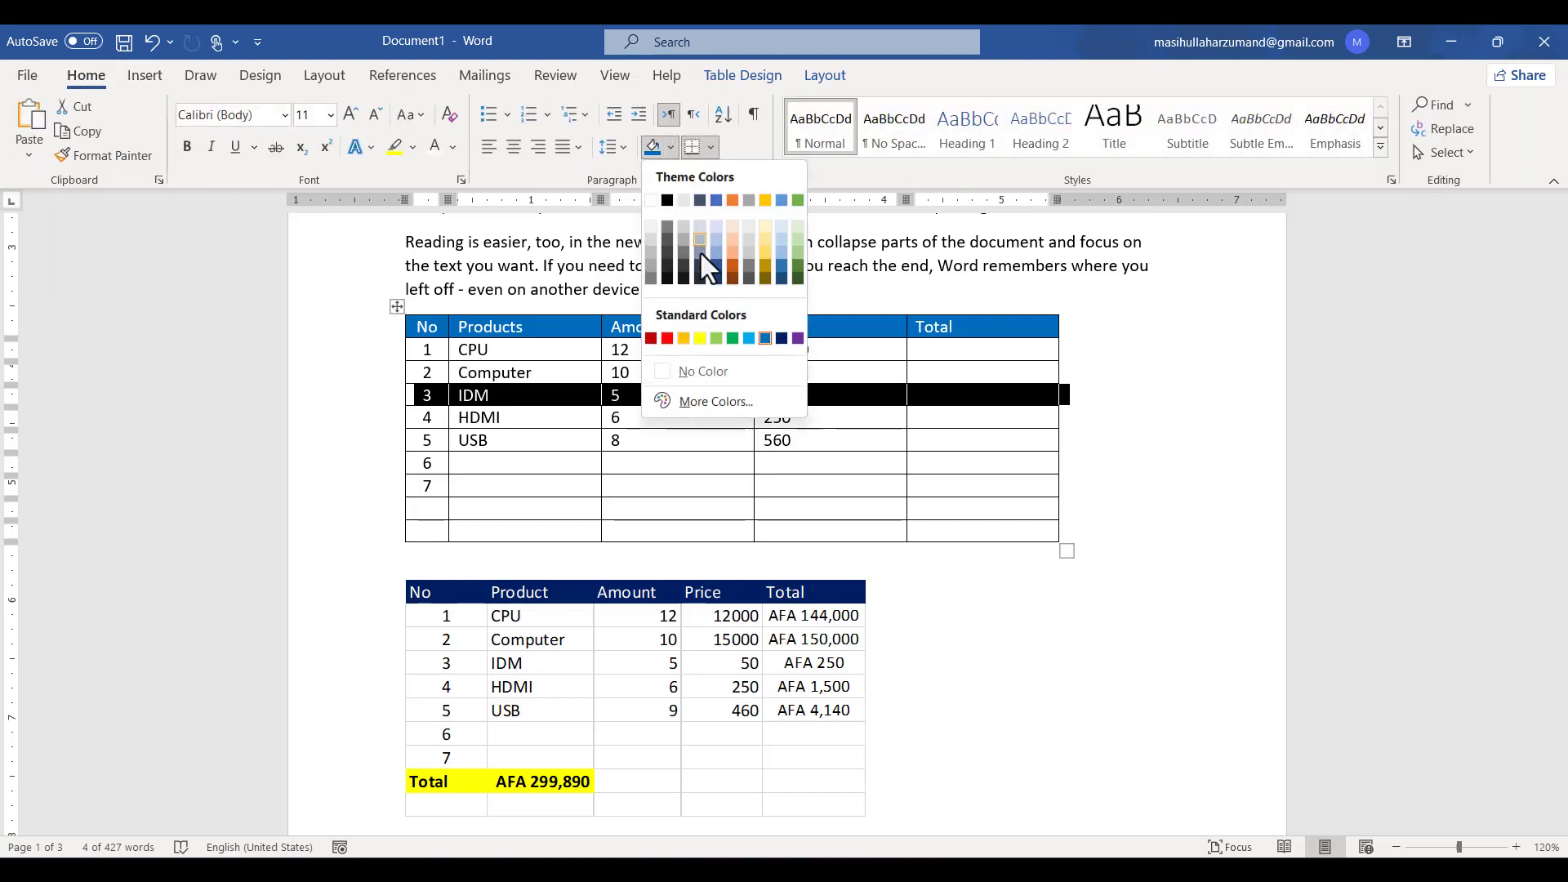
left_click(652, 243)
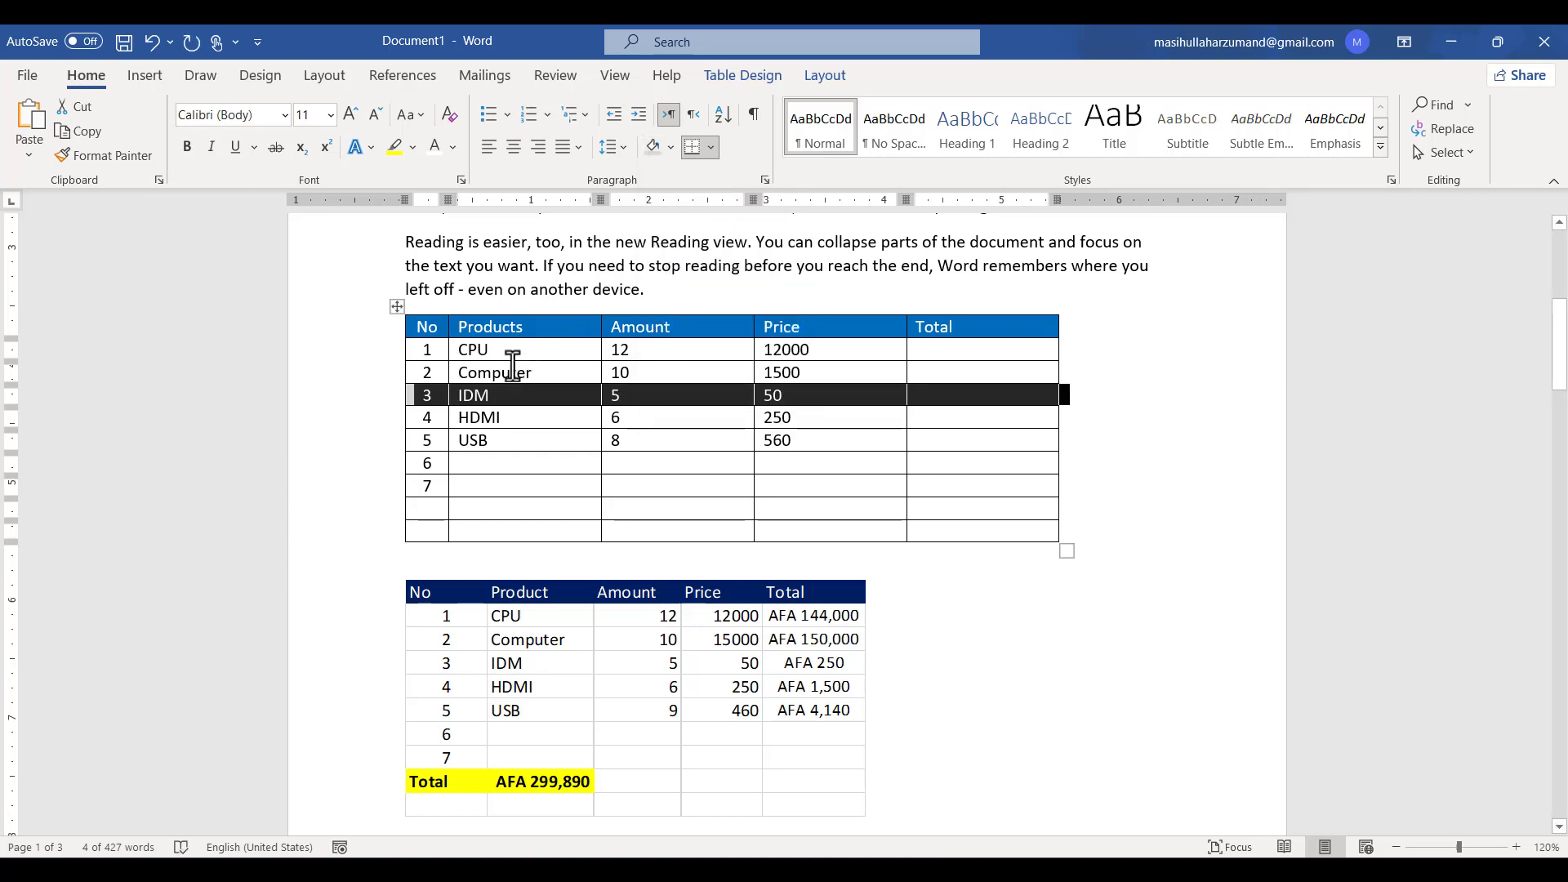
- Shade the CPU and USB rows light gray as well and set the shaded rows' font color to Automatic
left_click_drag(433, 354, 932, 354)
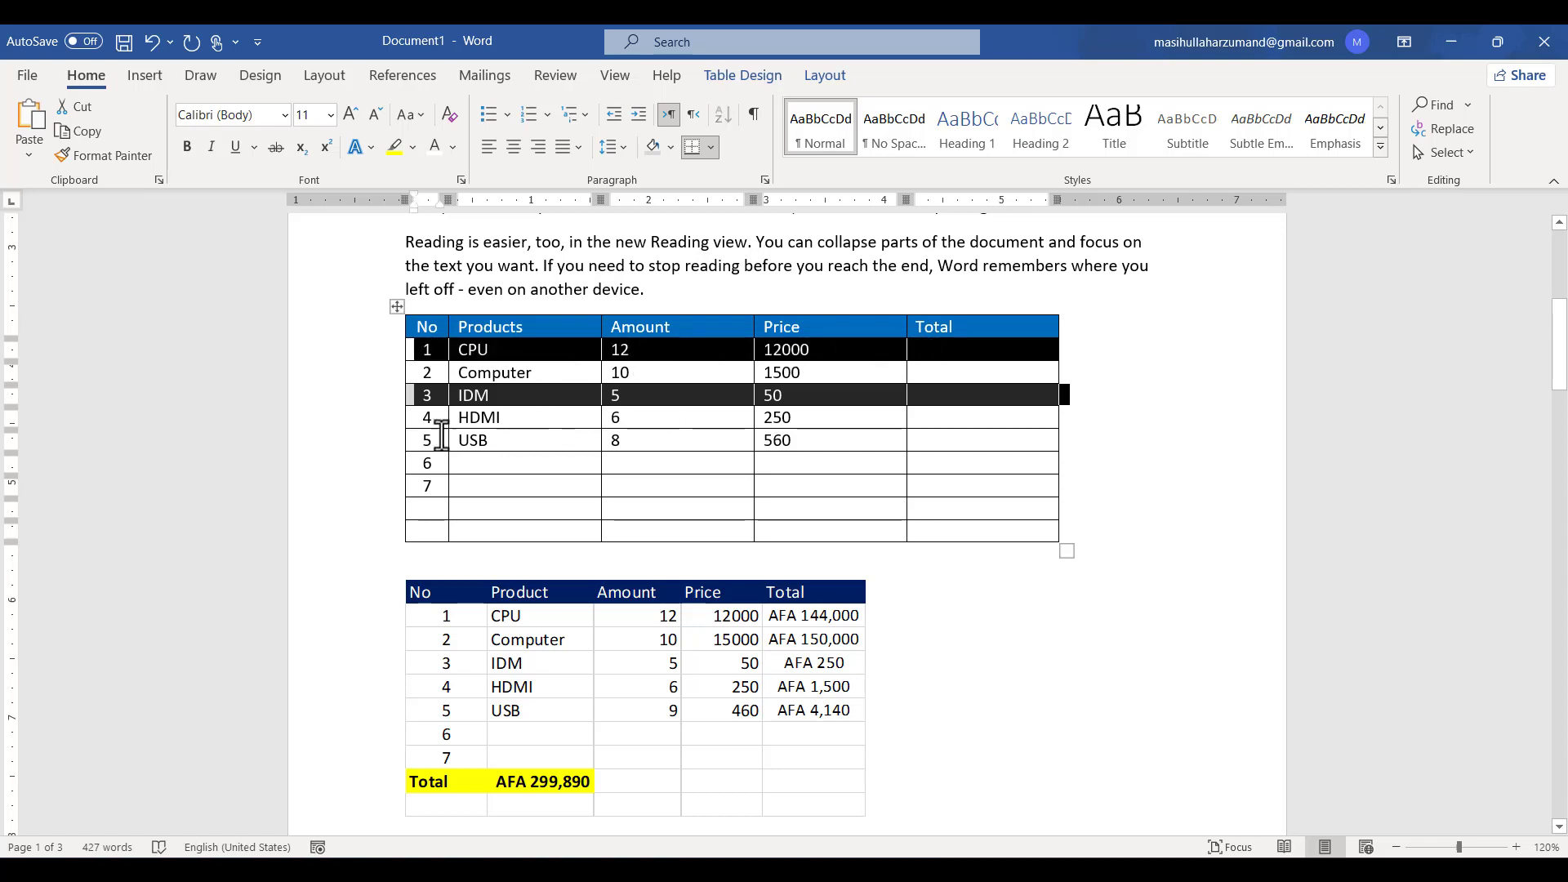
left_click_drag(437, 441, 932, 441)
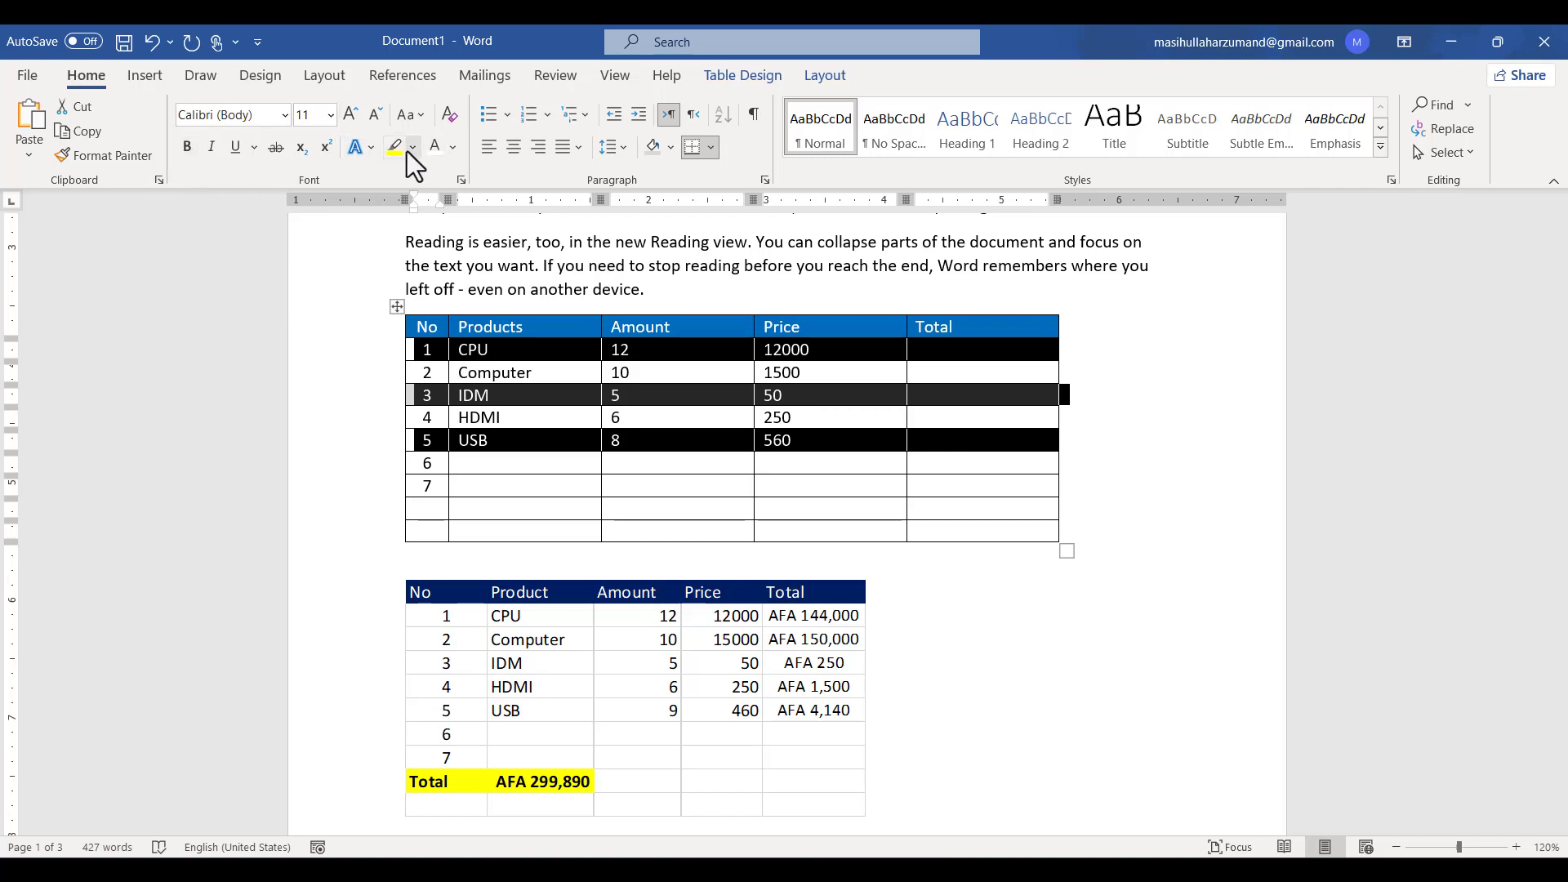
left_click(438, 150)
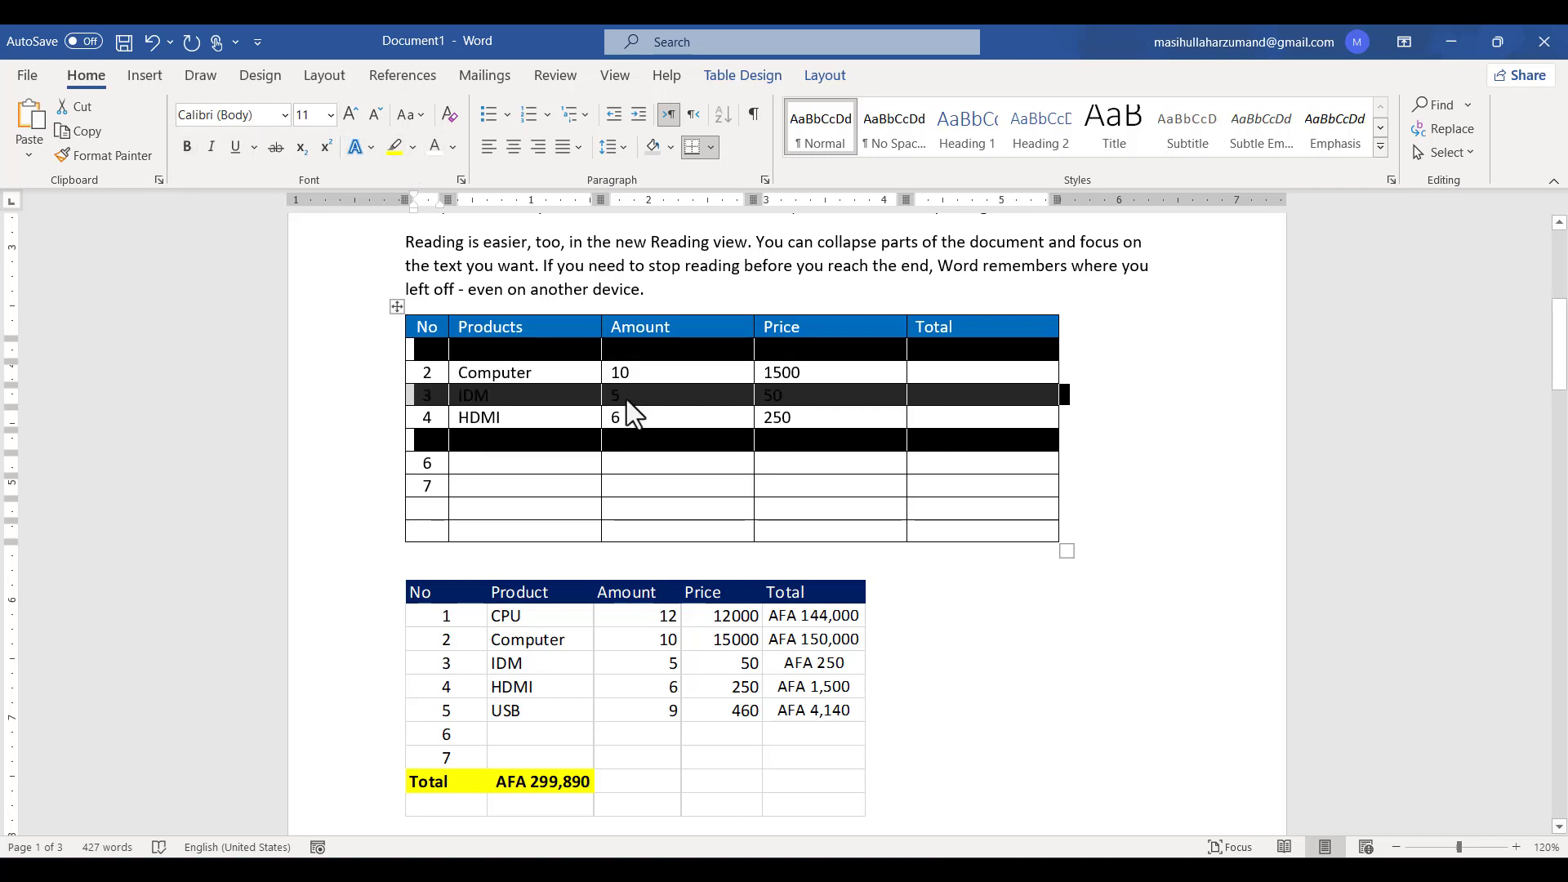
left_click(453, 148)
left_click(450, 176)
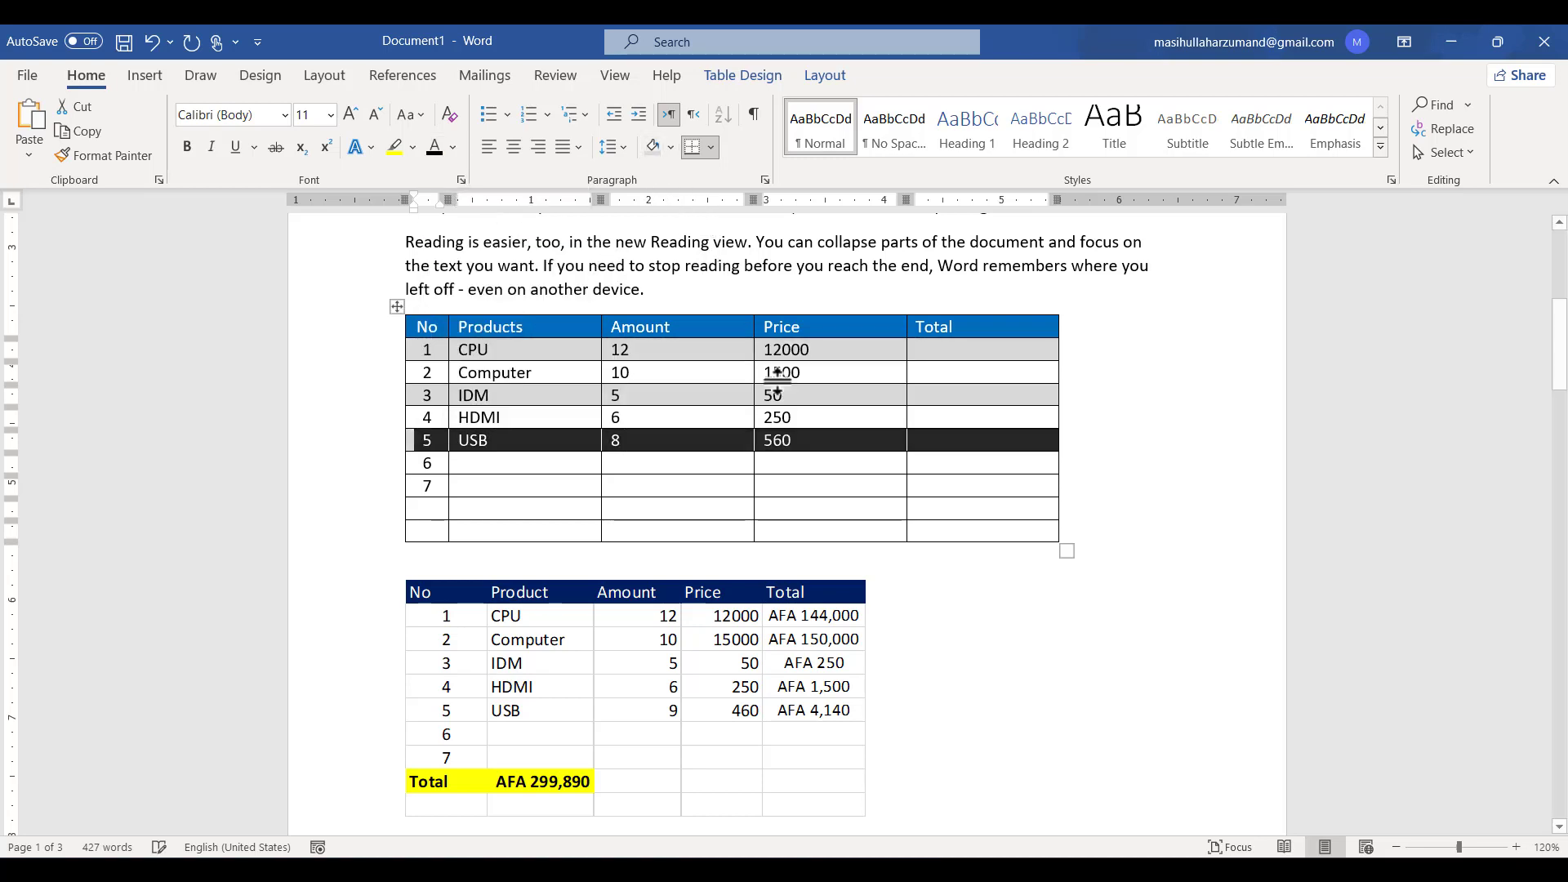
left_click(894, 534)
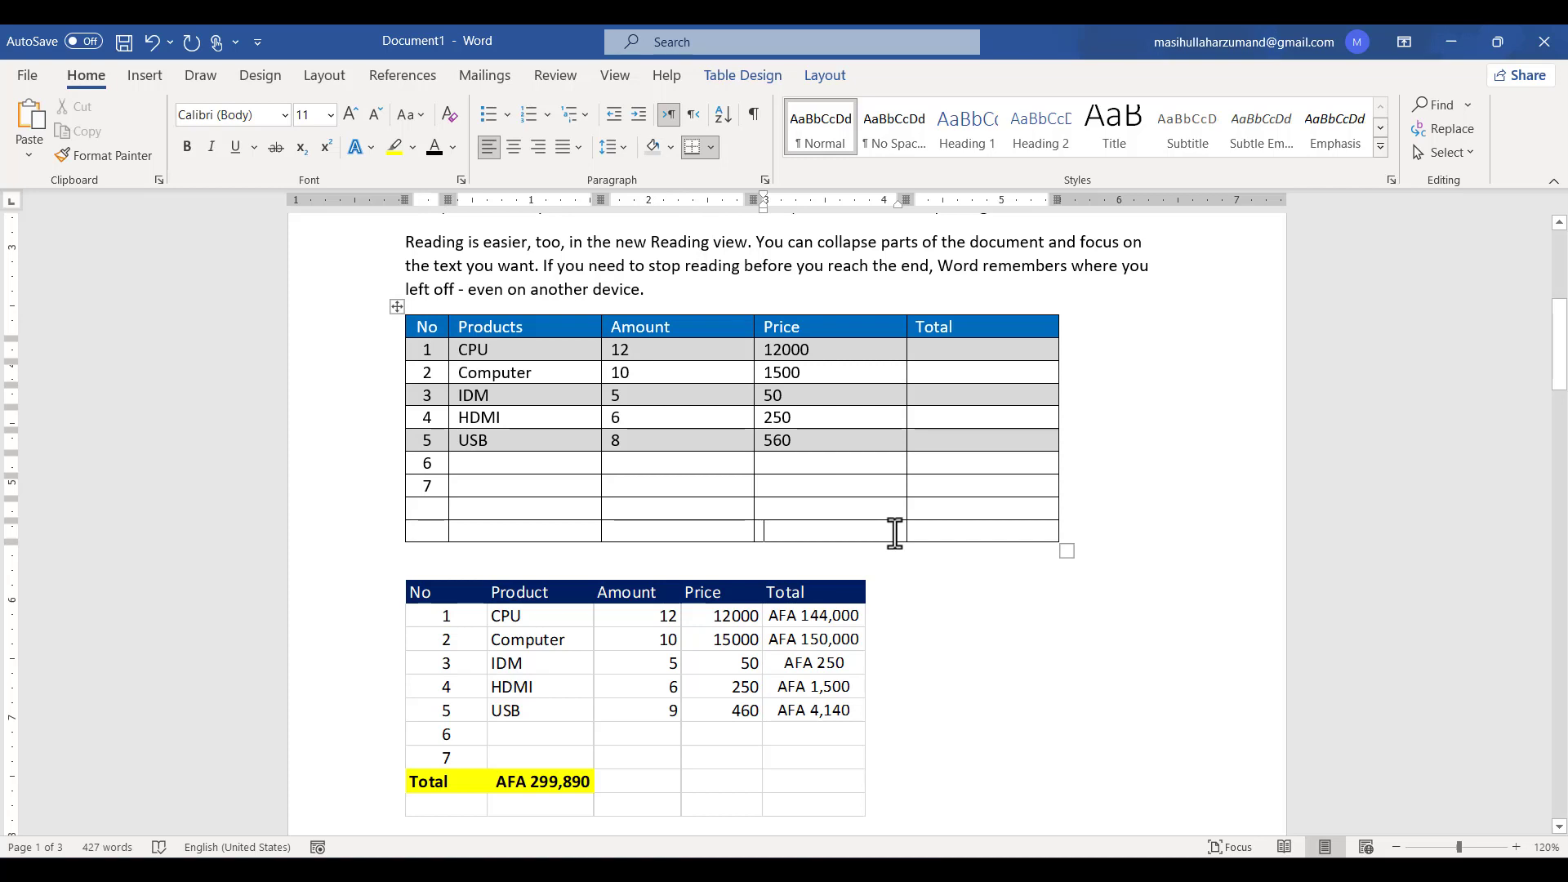
- Select the entire product table, first with Select Table and again with its move handle, then clear the selection
left_click(704, 488)
left_click(825, 76)
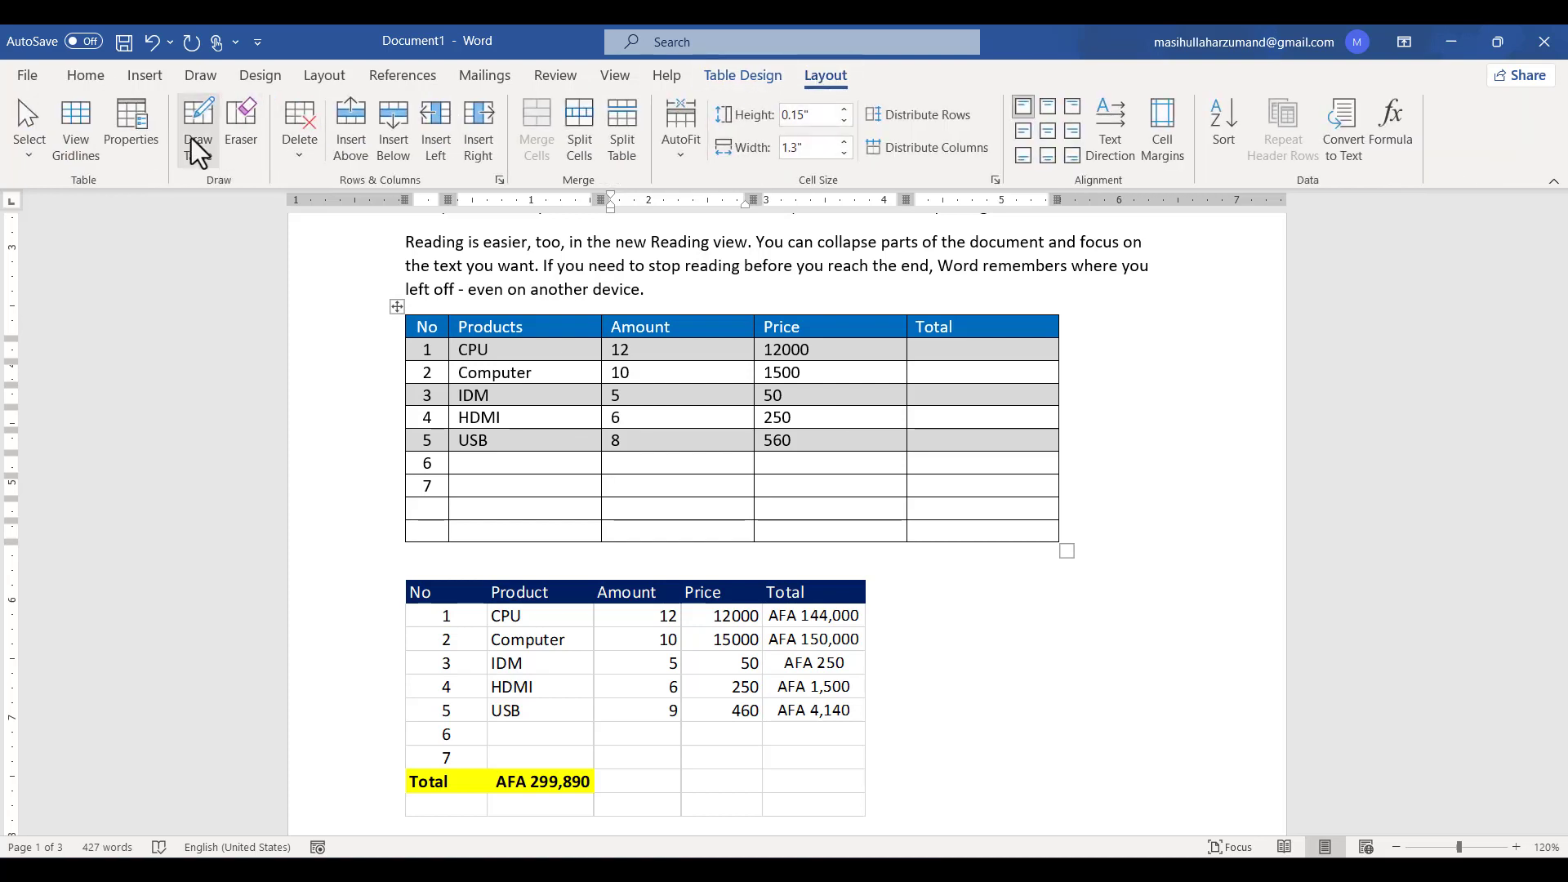
left_click(25, 155)
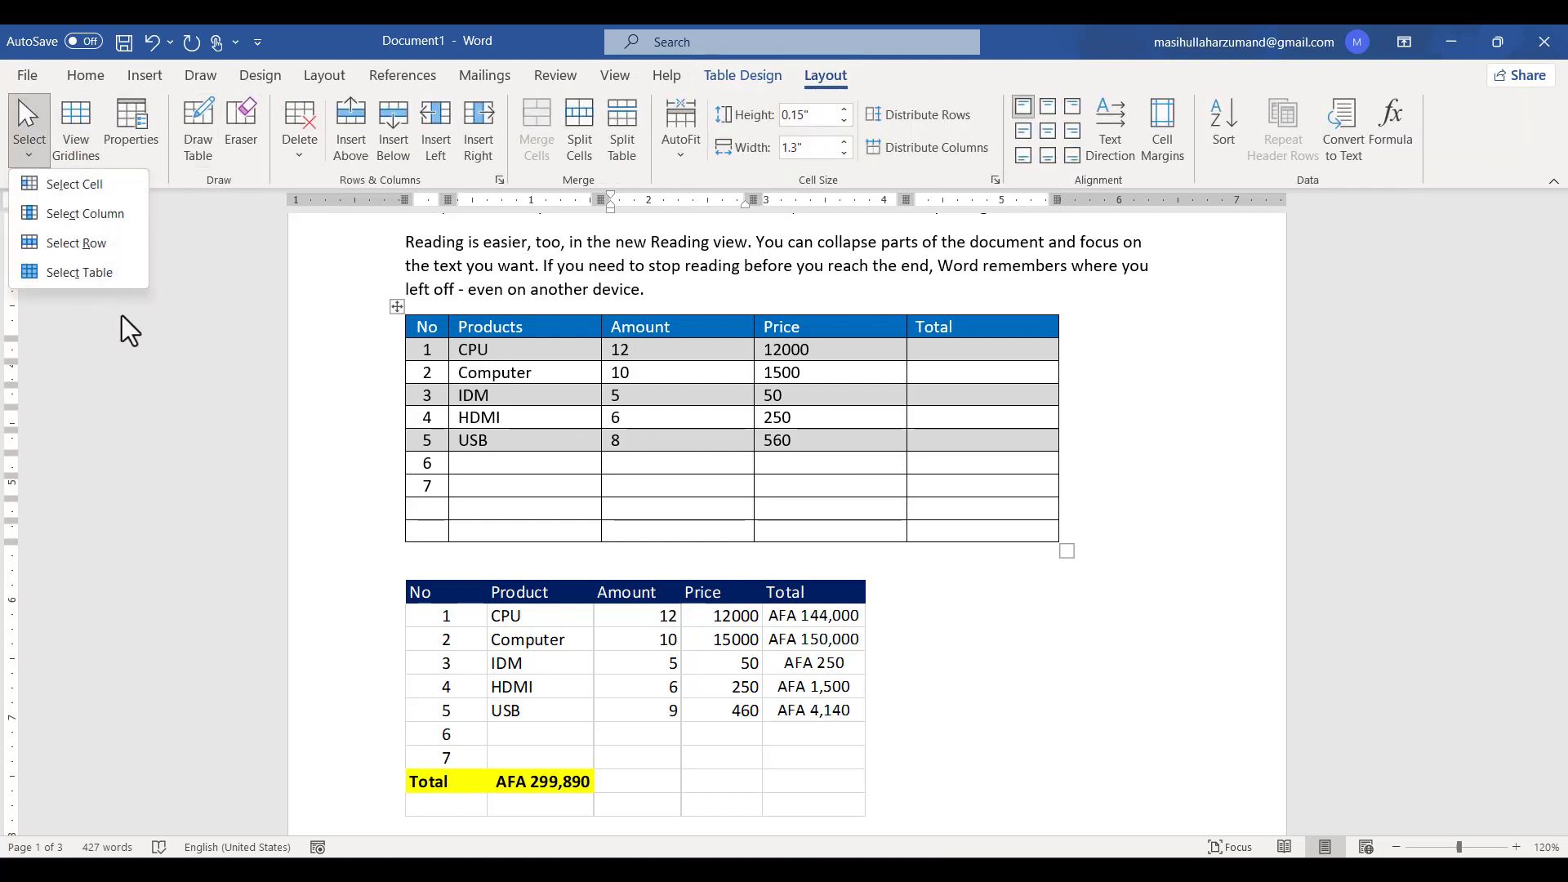
left_click(111, 274)
left_click(605, 441)
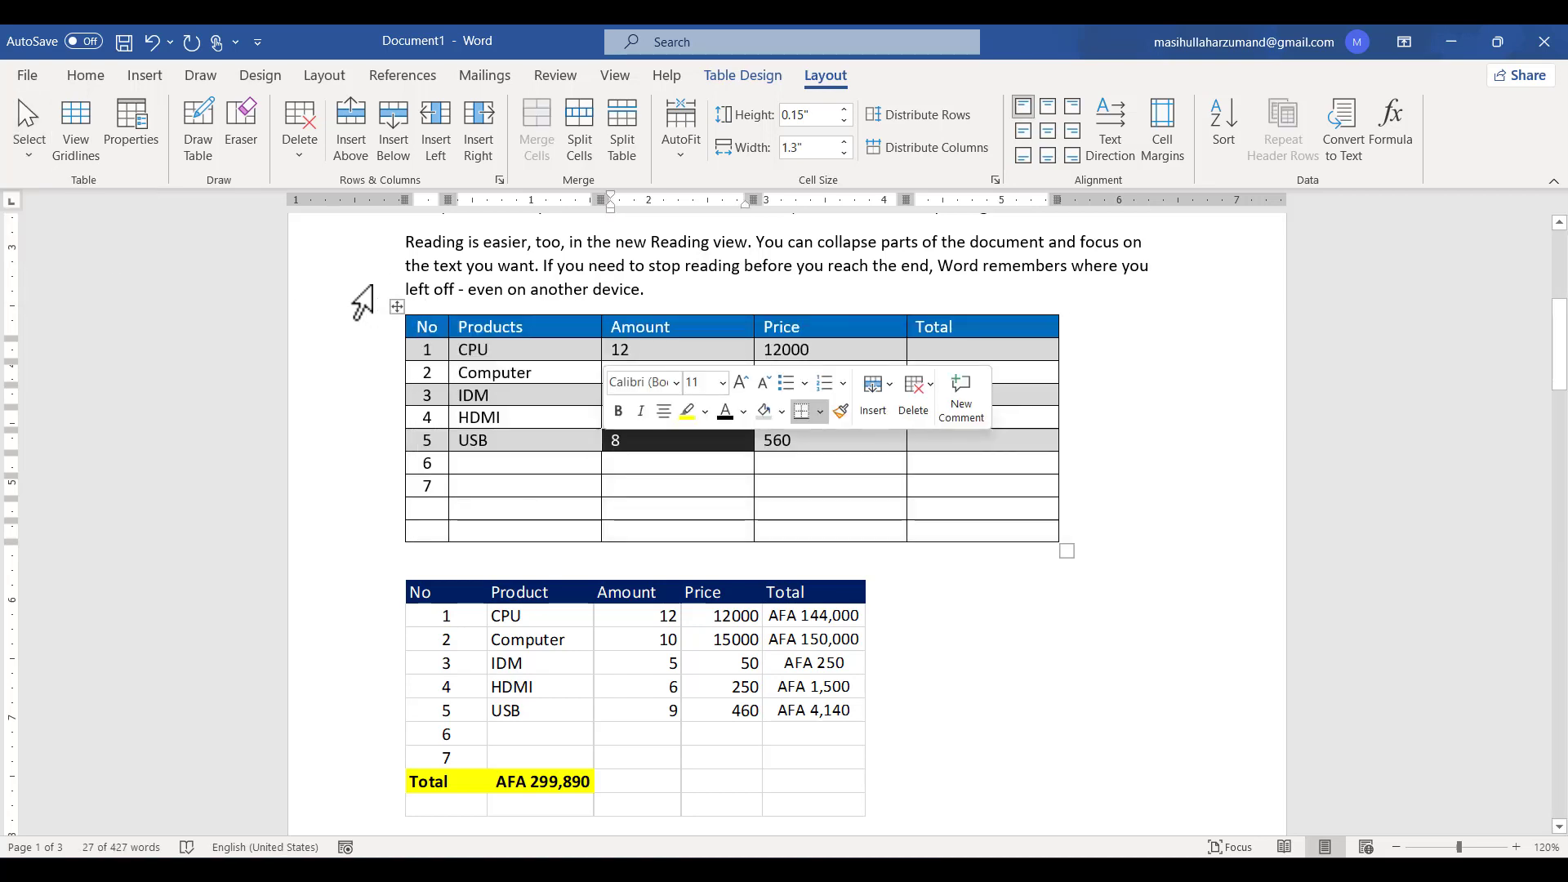
left_click(397, 306)
left_click(511, 392)
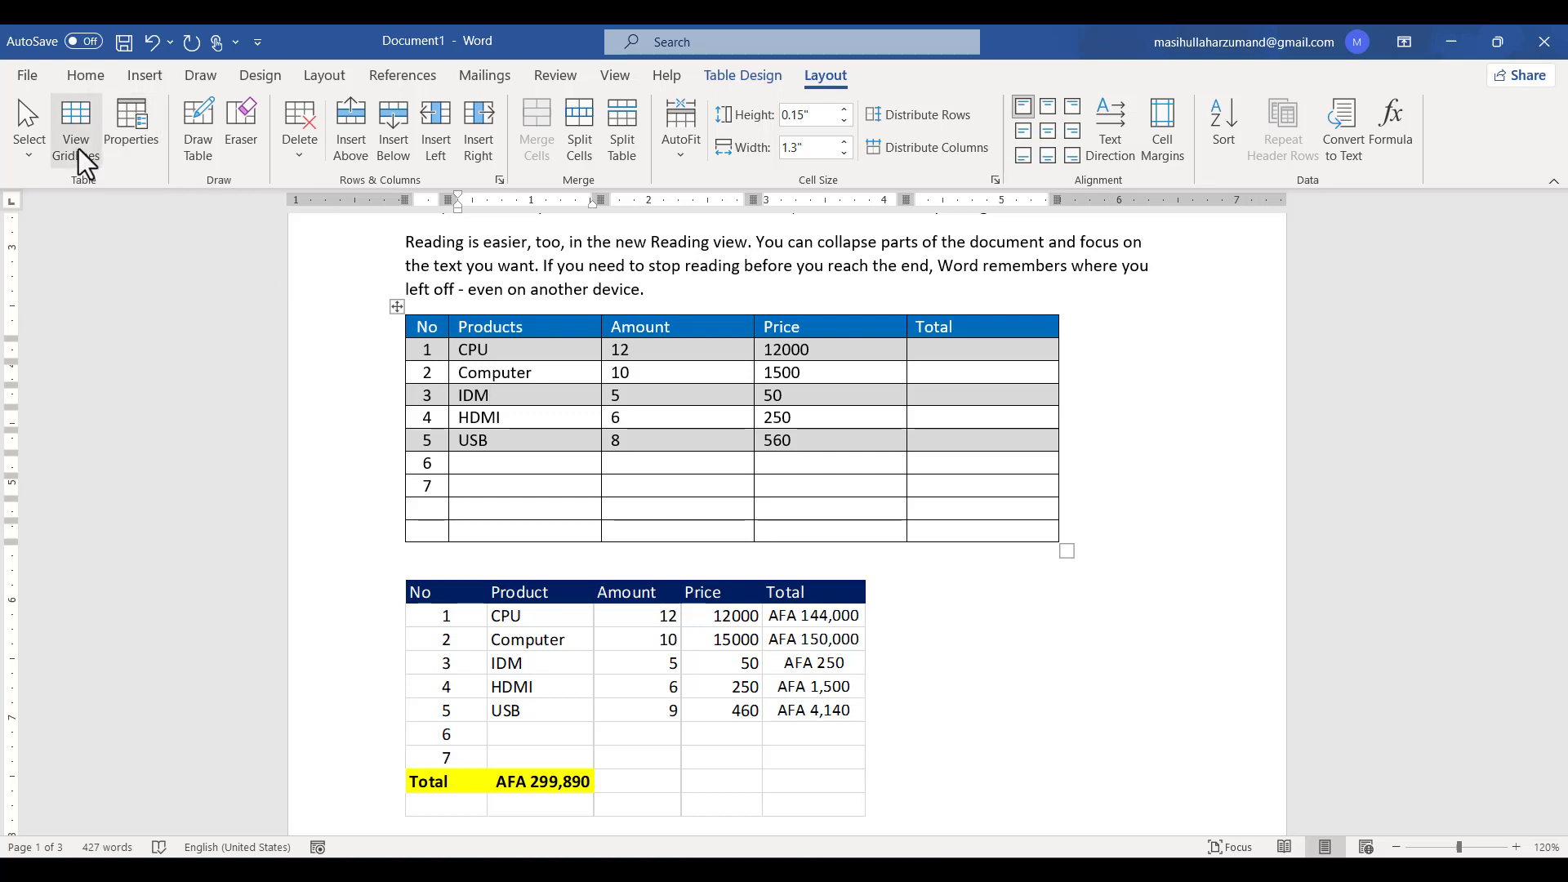
- Select the whole product table and remove all its borders with No Border
left_click(397, 307)
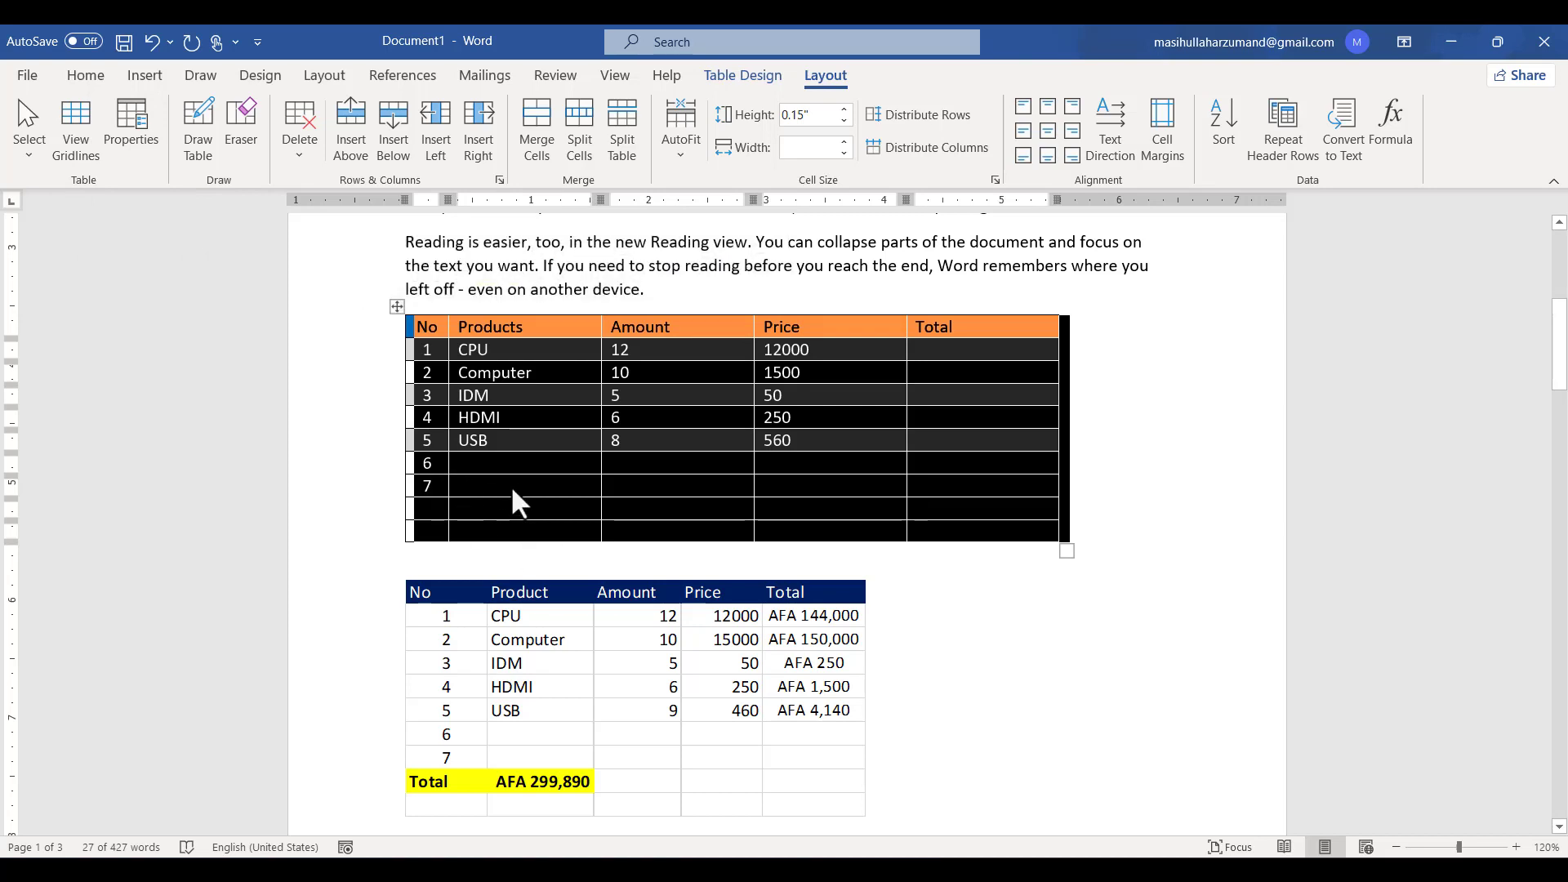
left_click(86, 76)
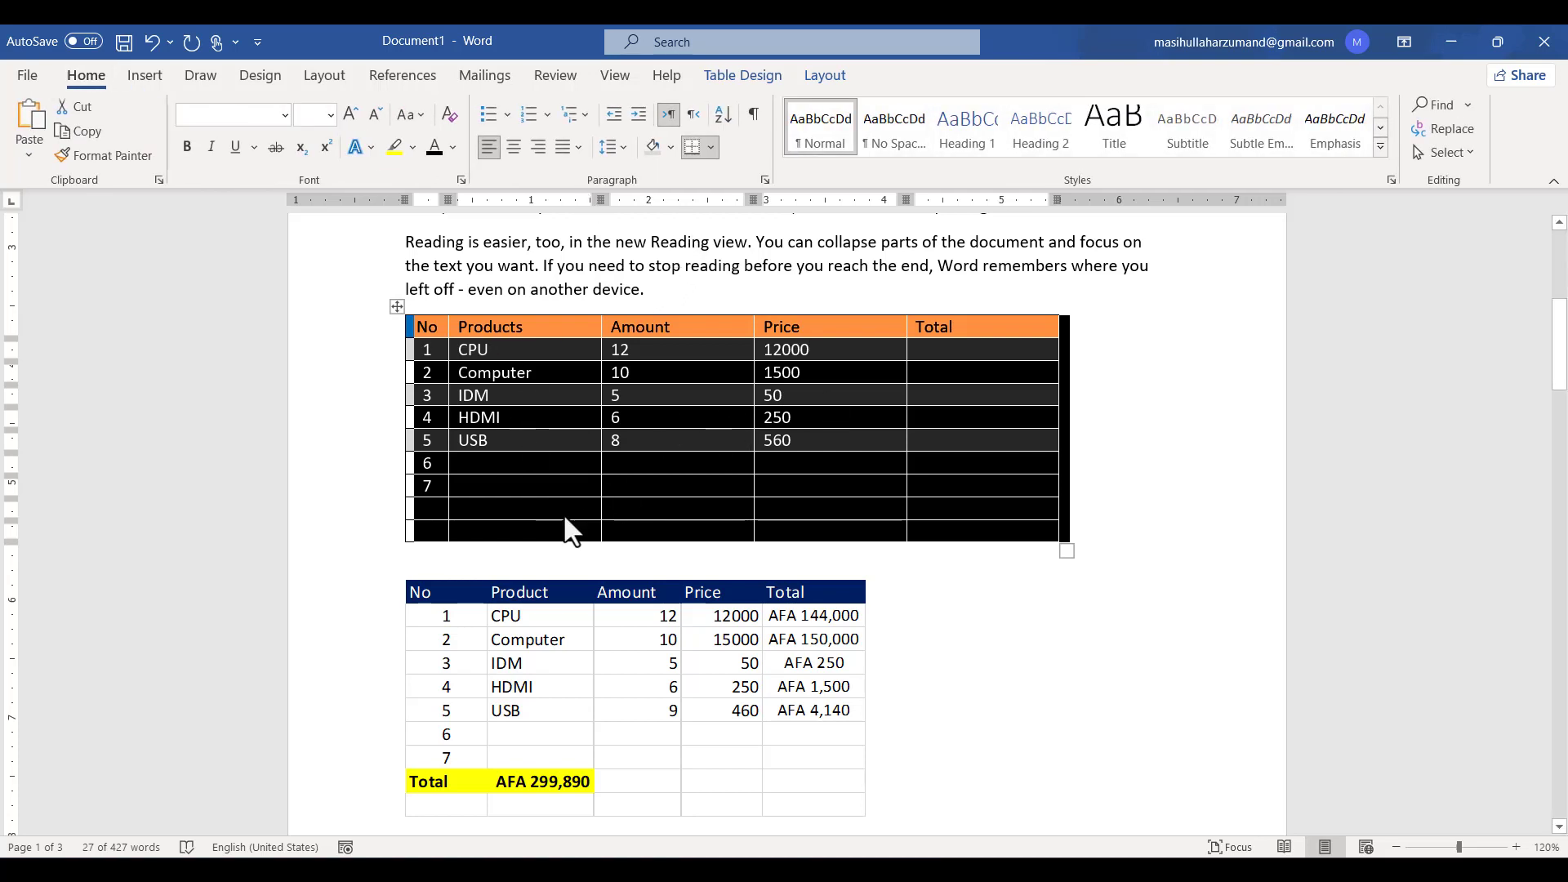
left_click(713, 148)
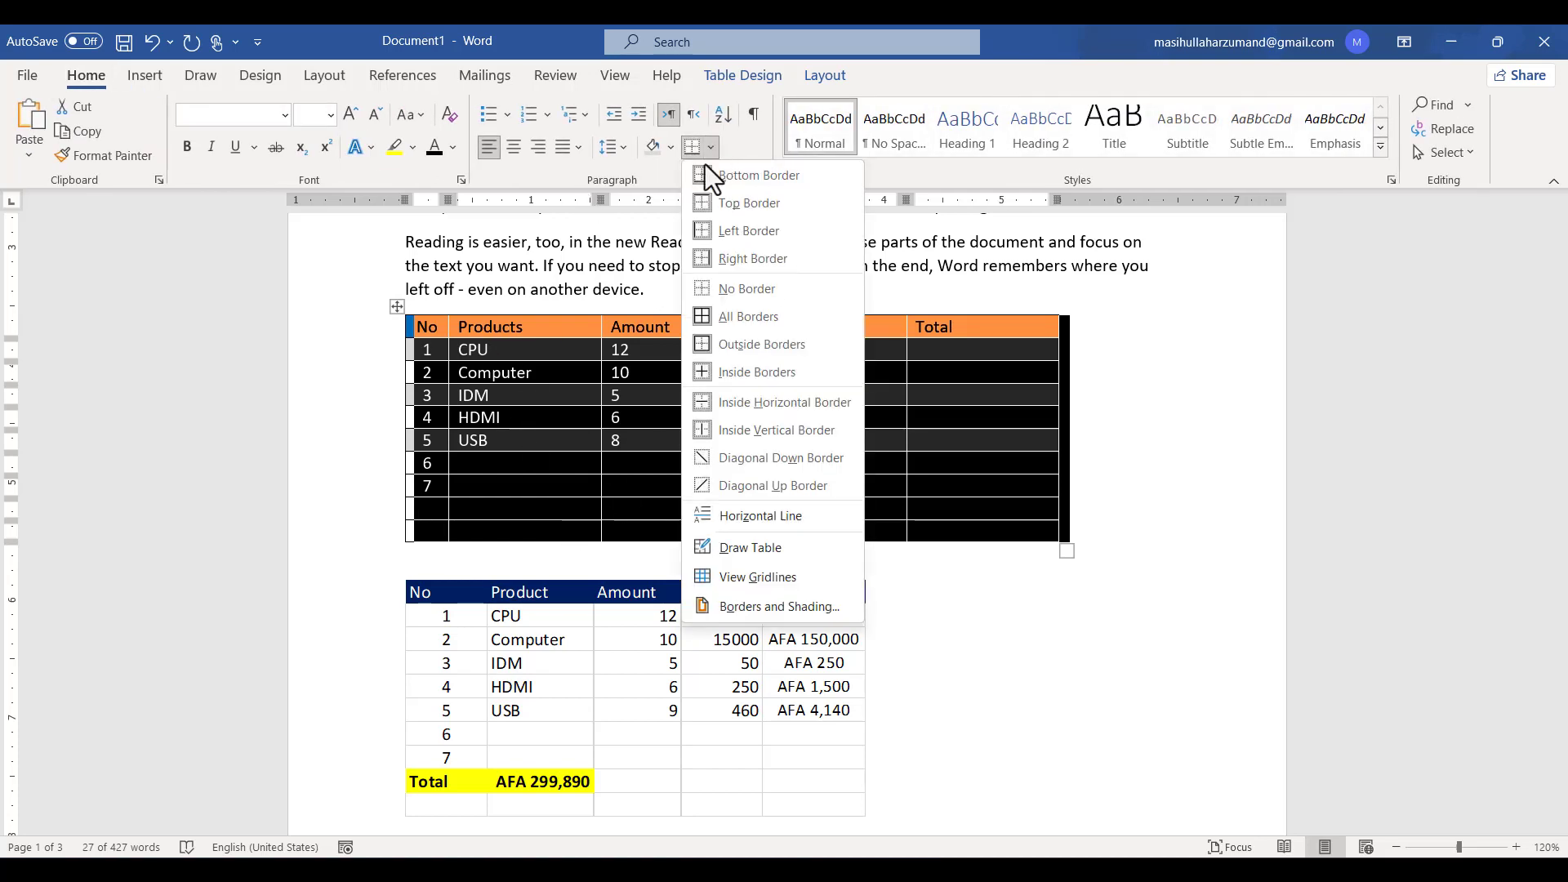
left_click(777, 297)
left_click(1124, 423)
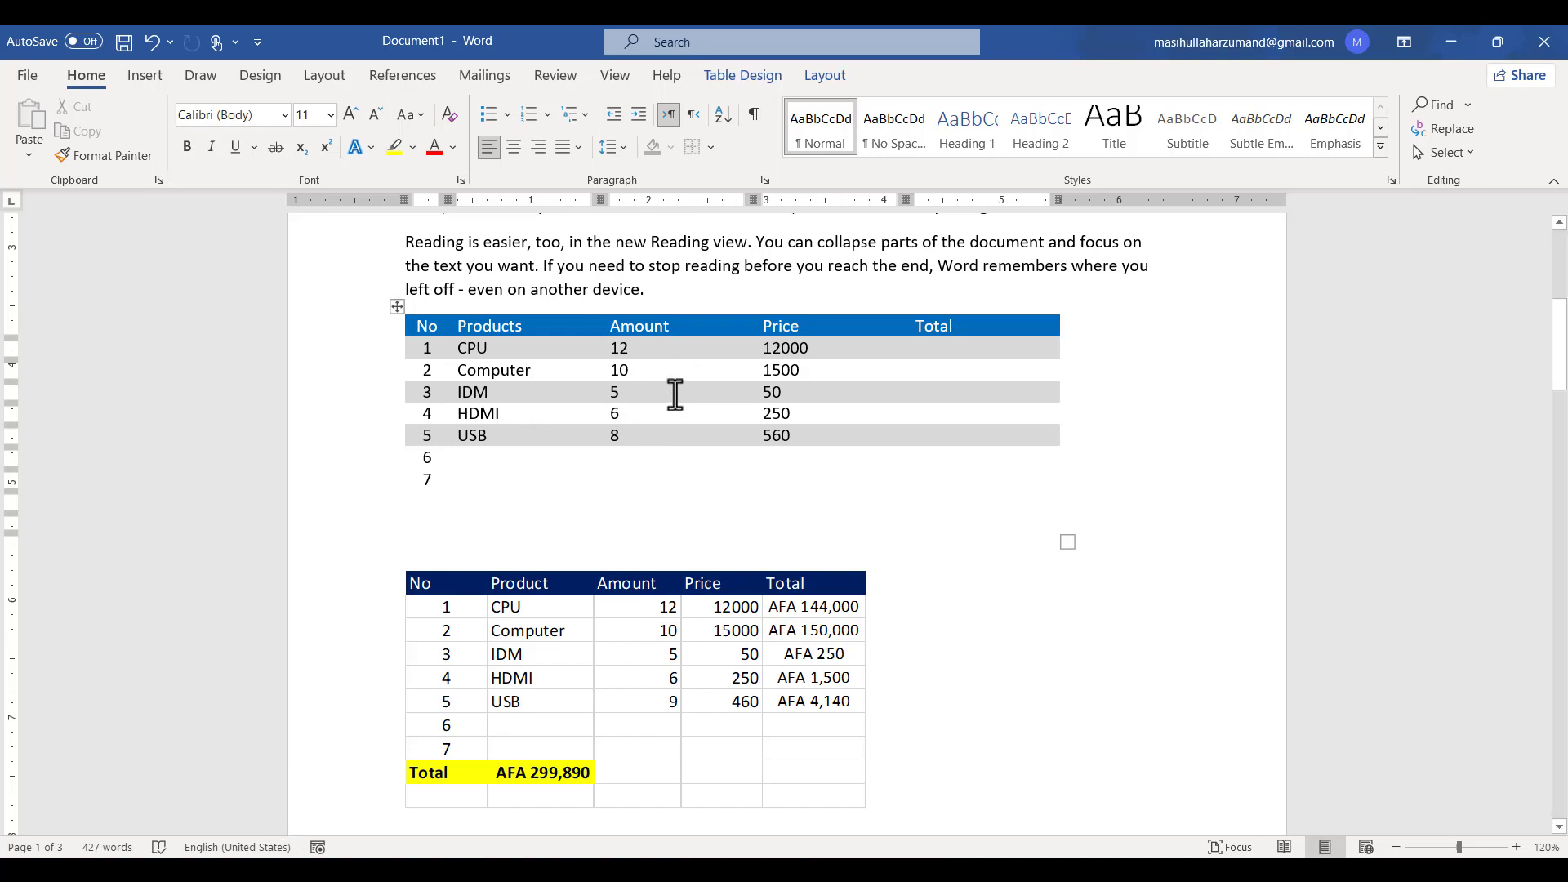
scroll(641, 500, "down", 6)
scroll(642, 501, "down", 3)
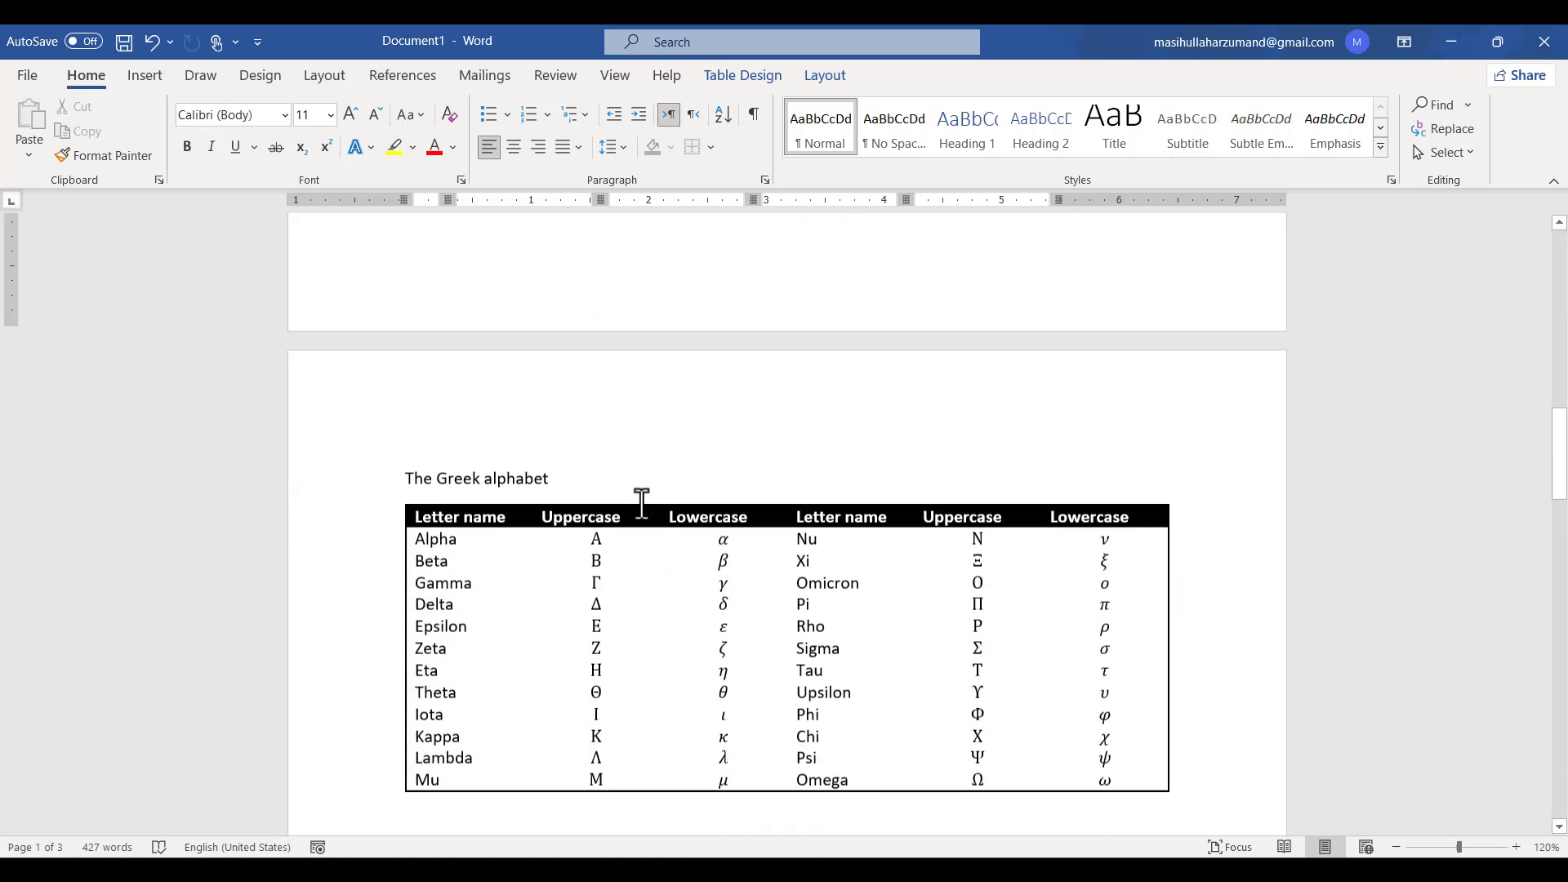
scroll(641, 501, "up", 5)
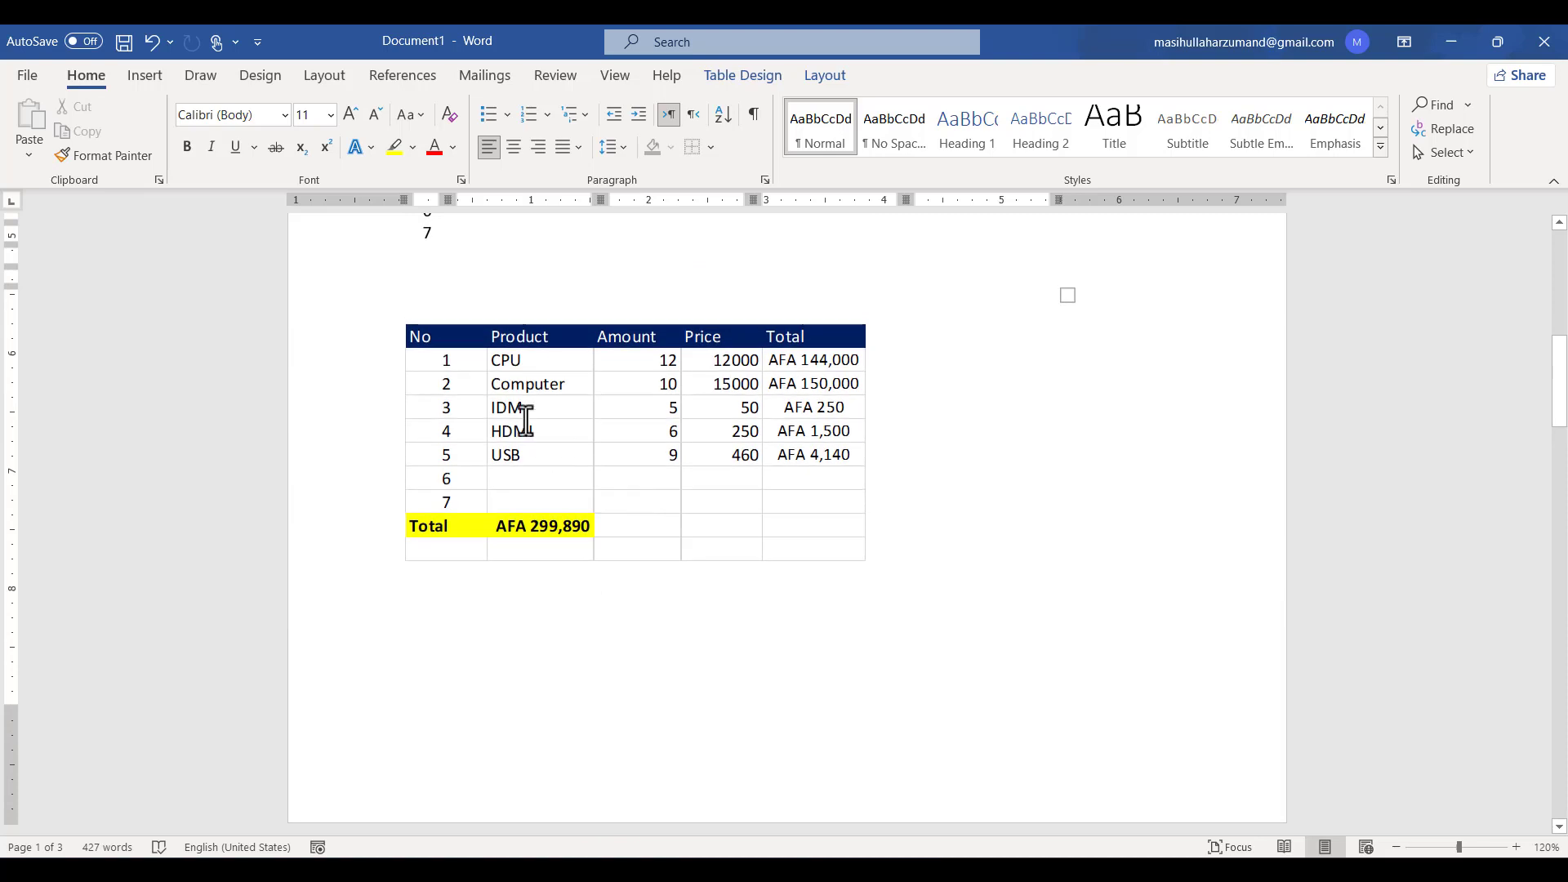
scroll(526, 420, "up", 4)
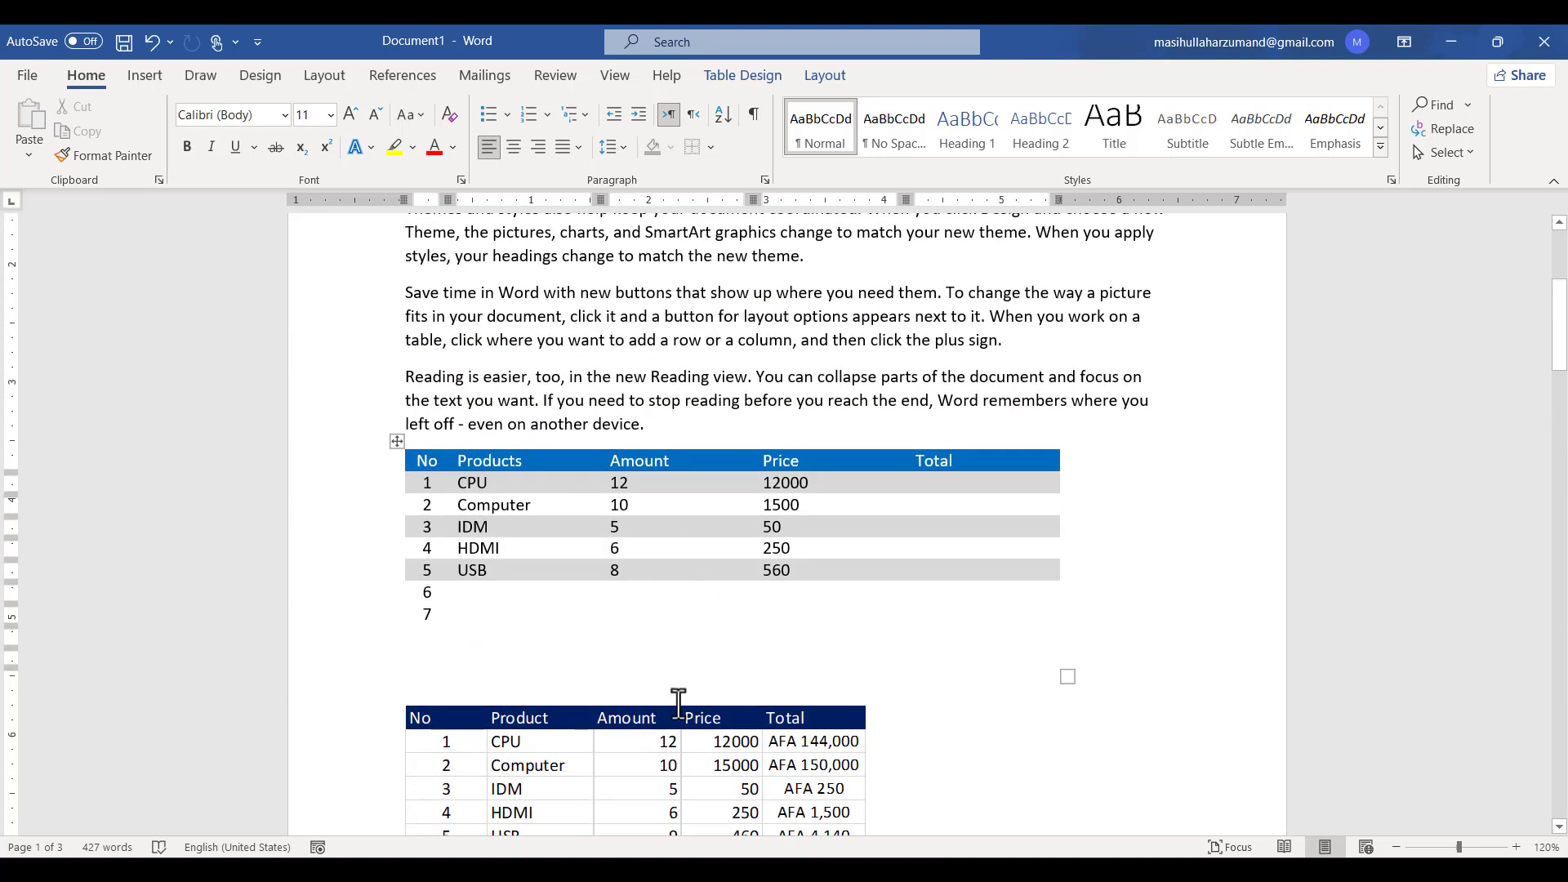
left_click(672, 776)
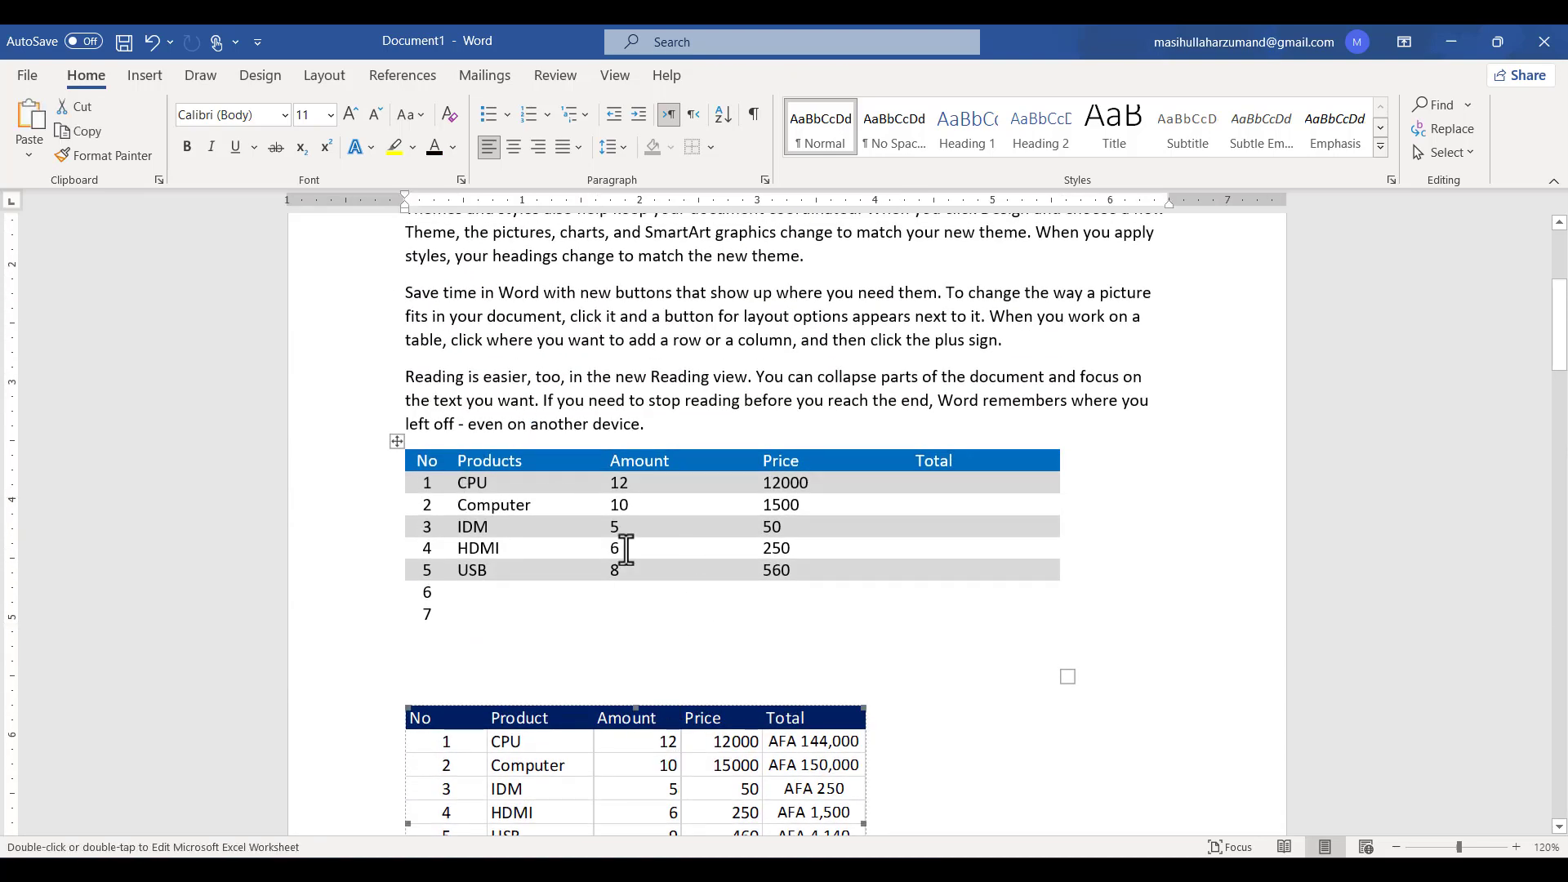
- Turn on the gridlines display for the borderless product table
left_click(698, 490)
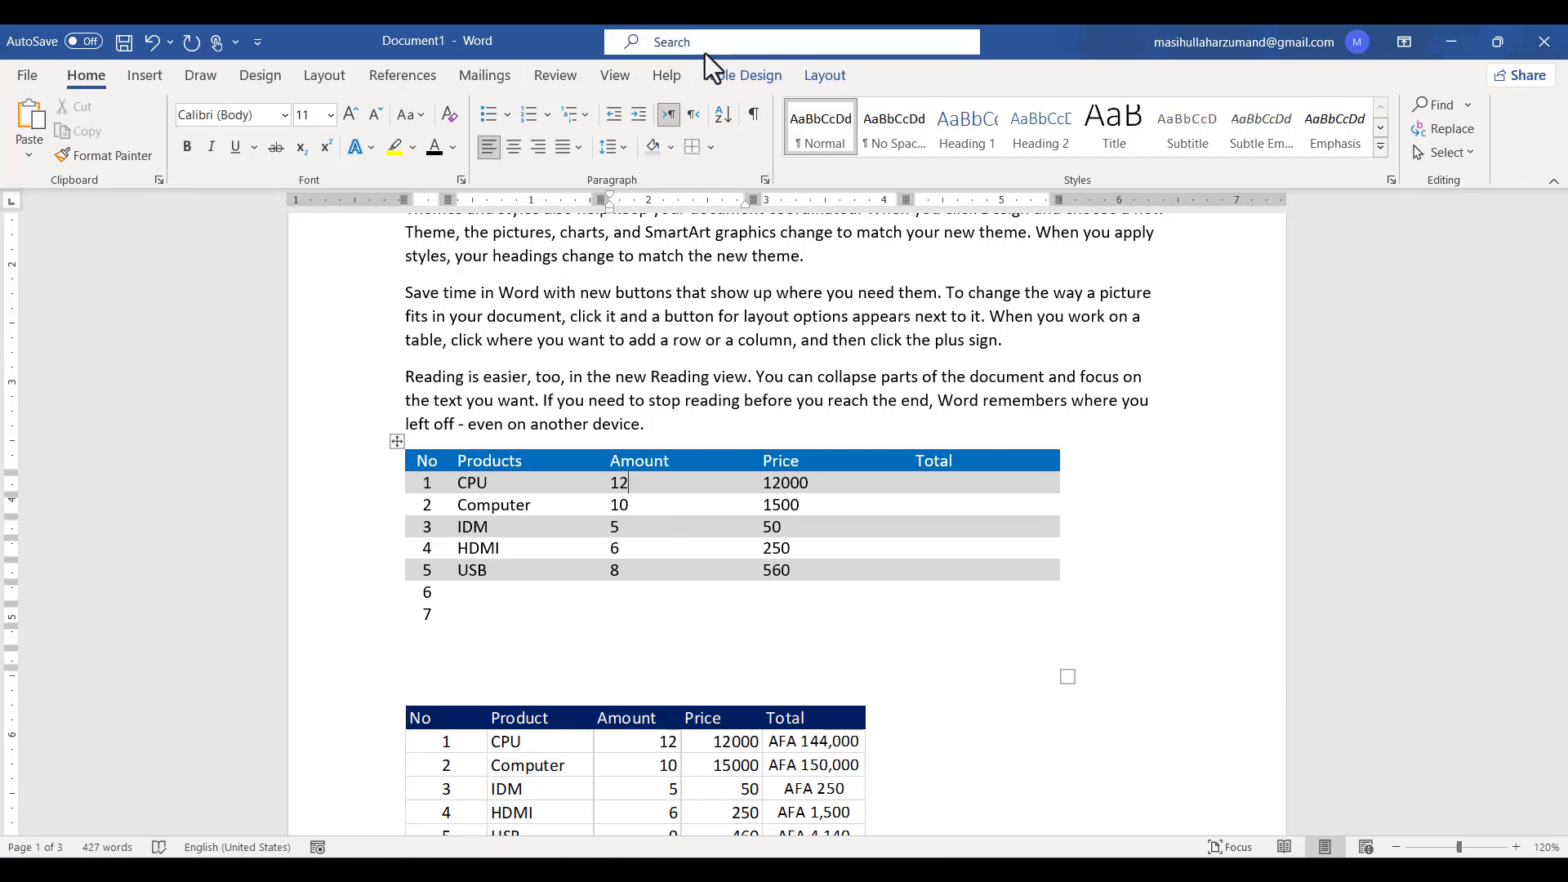
left_click(826, 76)
left_click(85, 142)
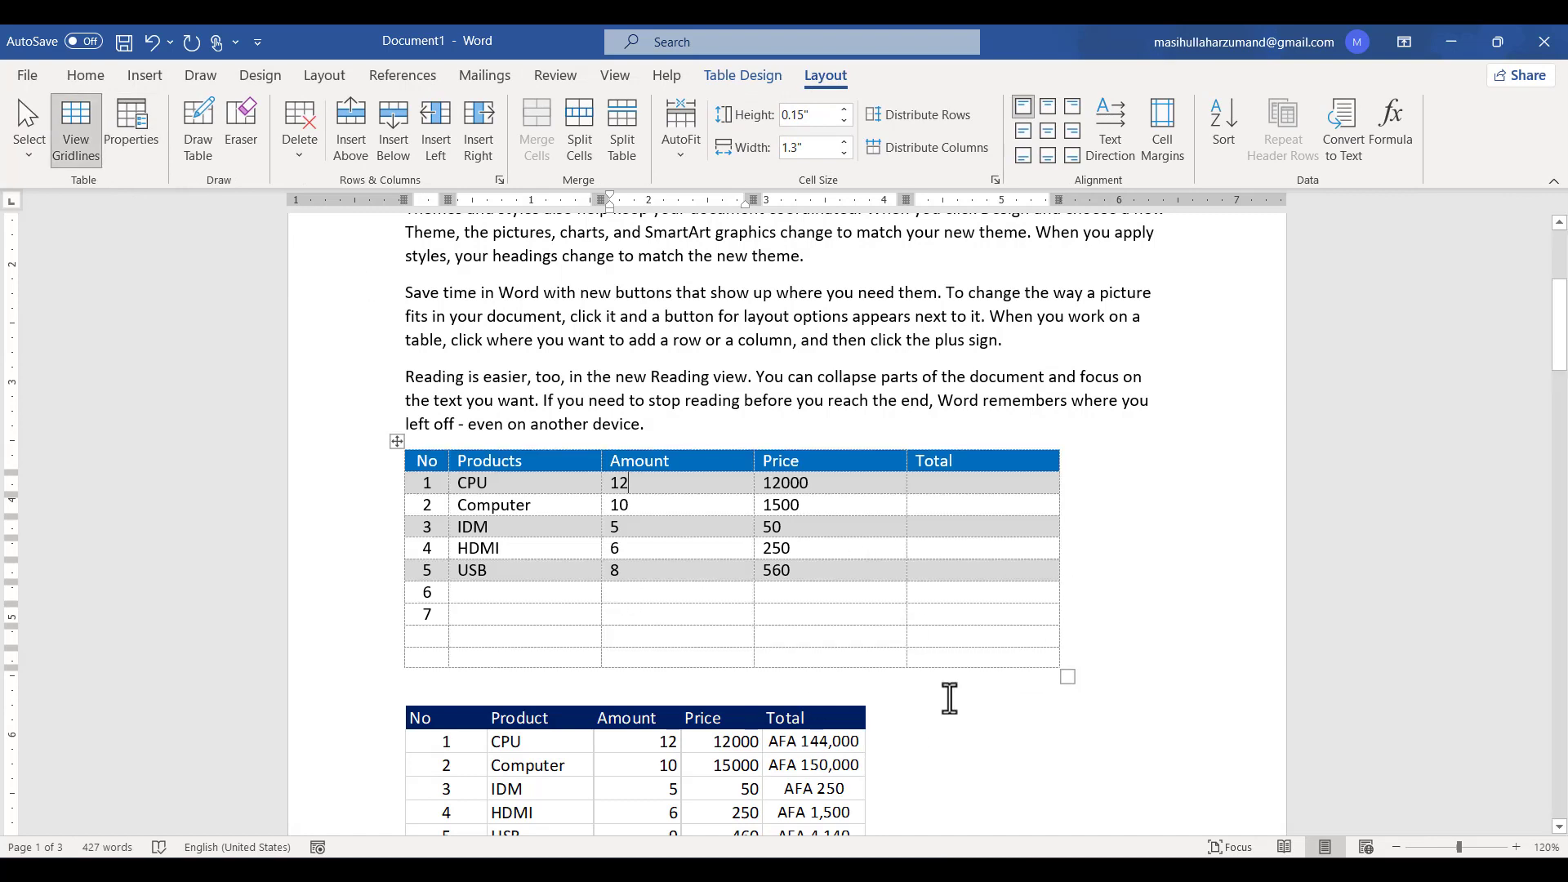
- Check how the borderless product table looks in the print preview and return to the document
key("ctrl+p")
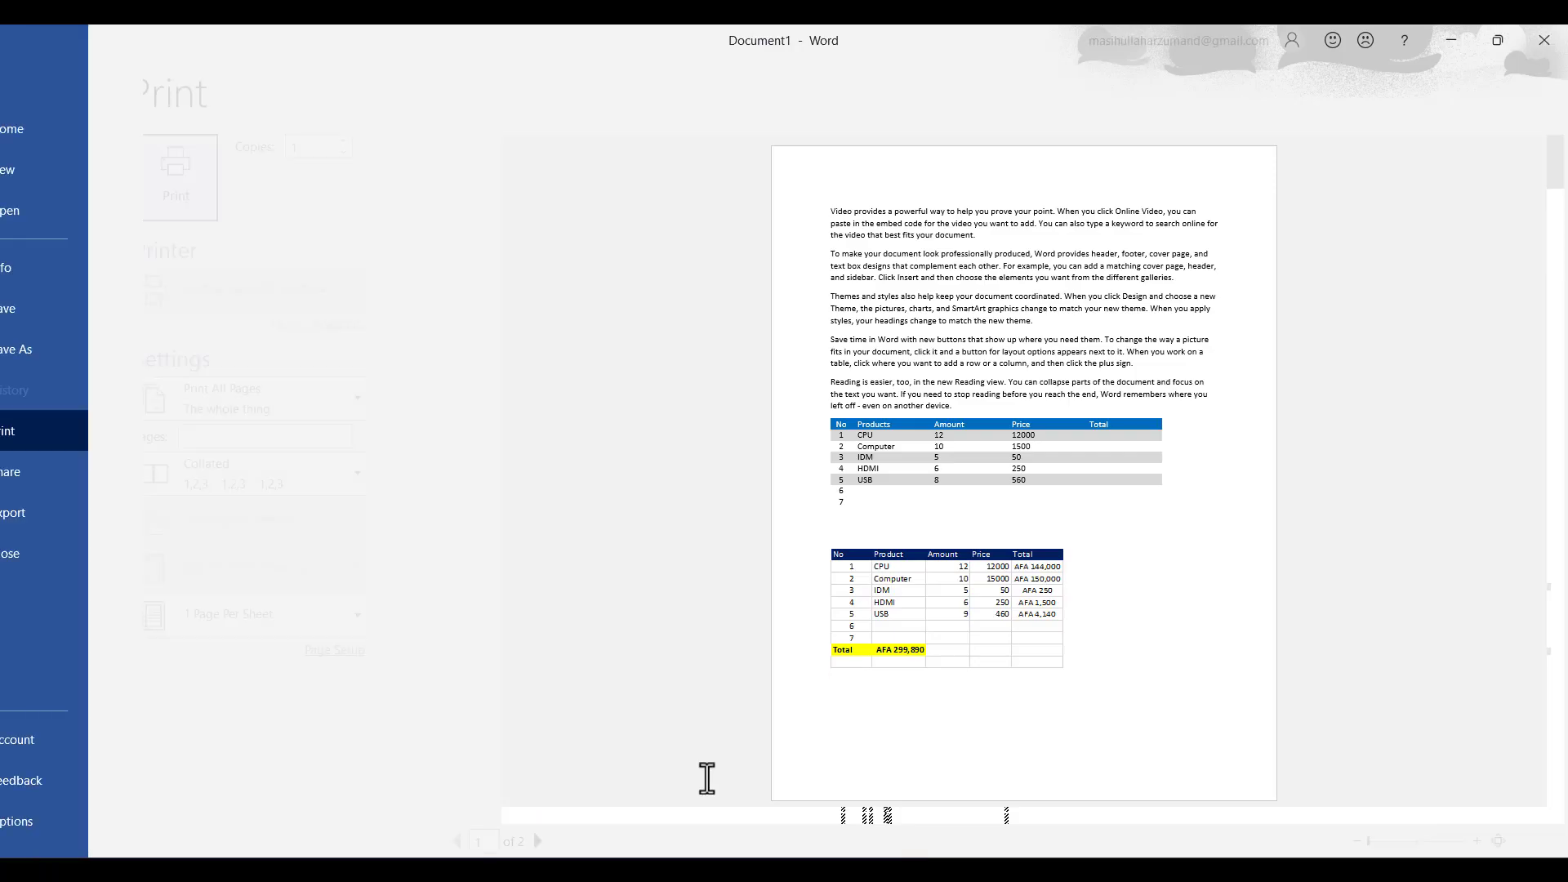
scroll(1030, 517, "up", 4)
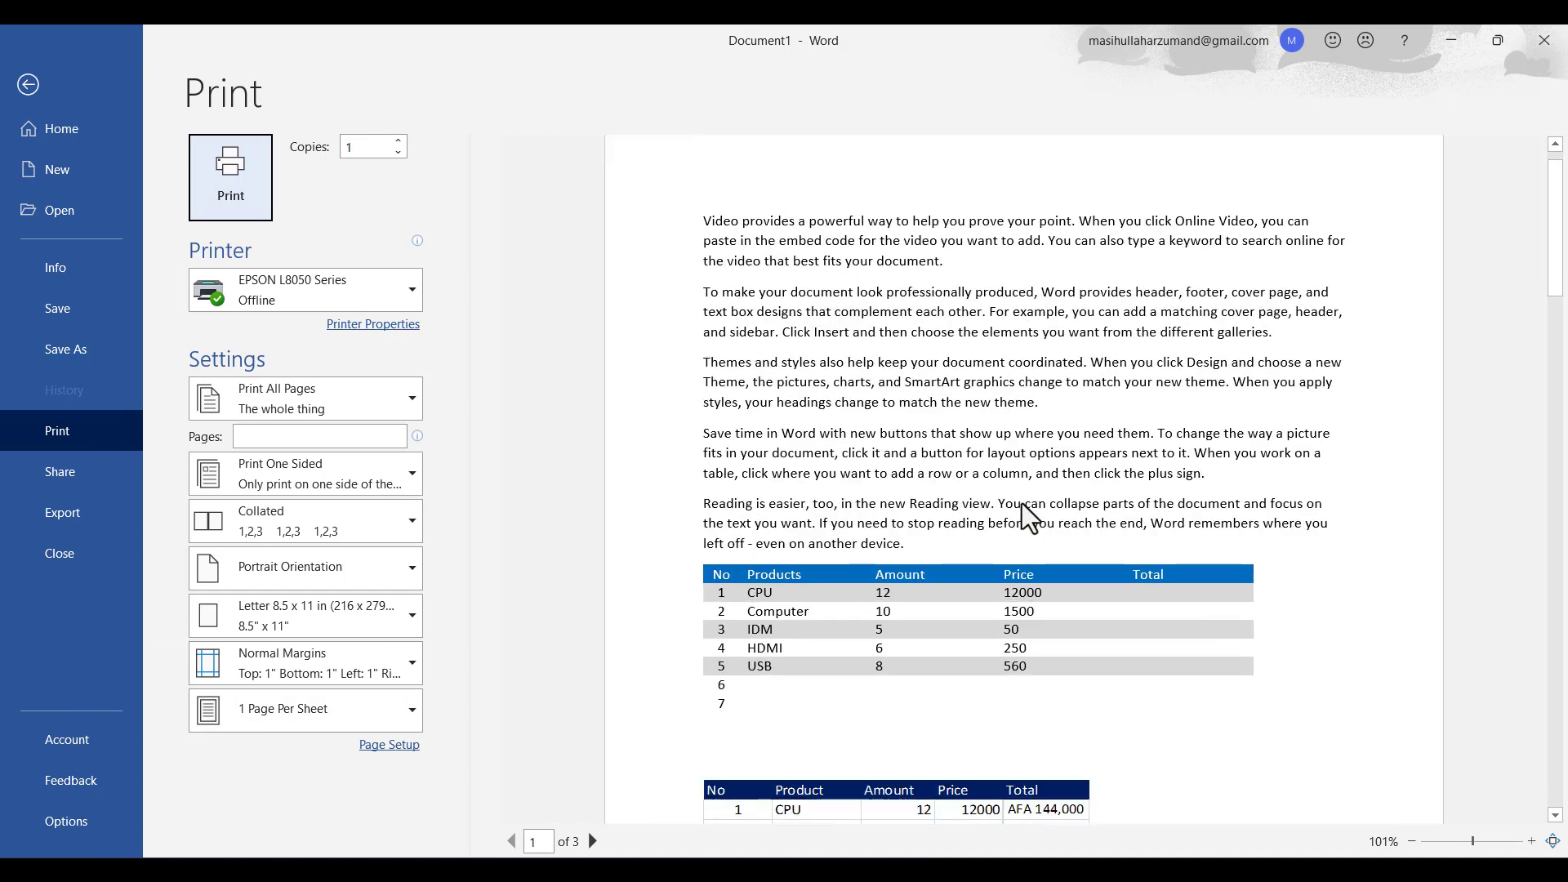
key("Escape")
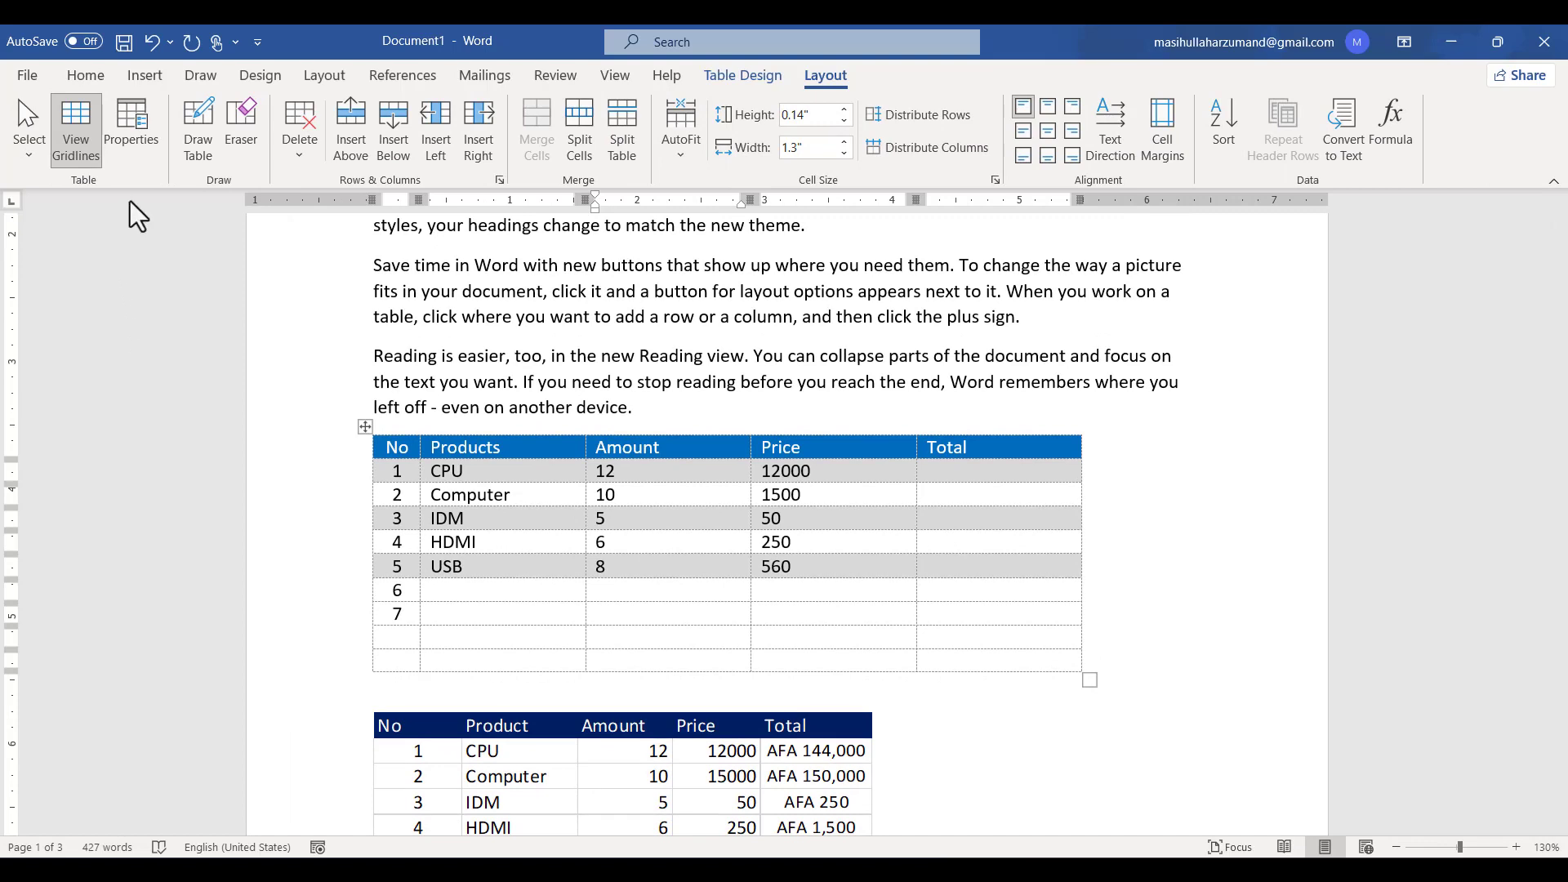
- Select the whole product table and apply All Borders to it
left_click(372, 423)
left_click(366, 426)
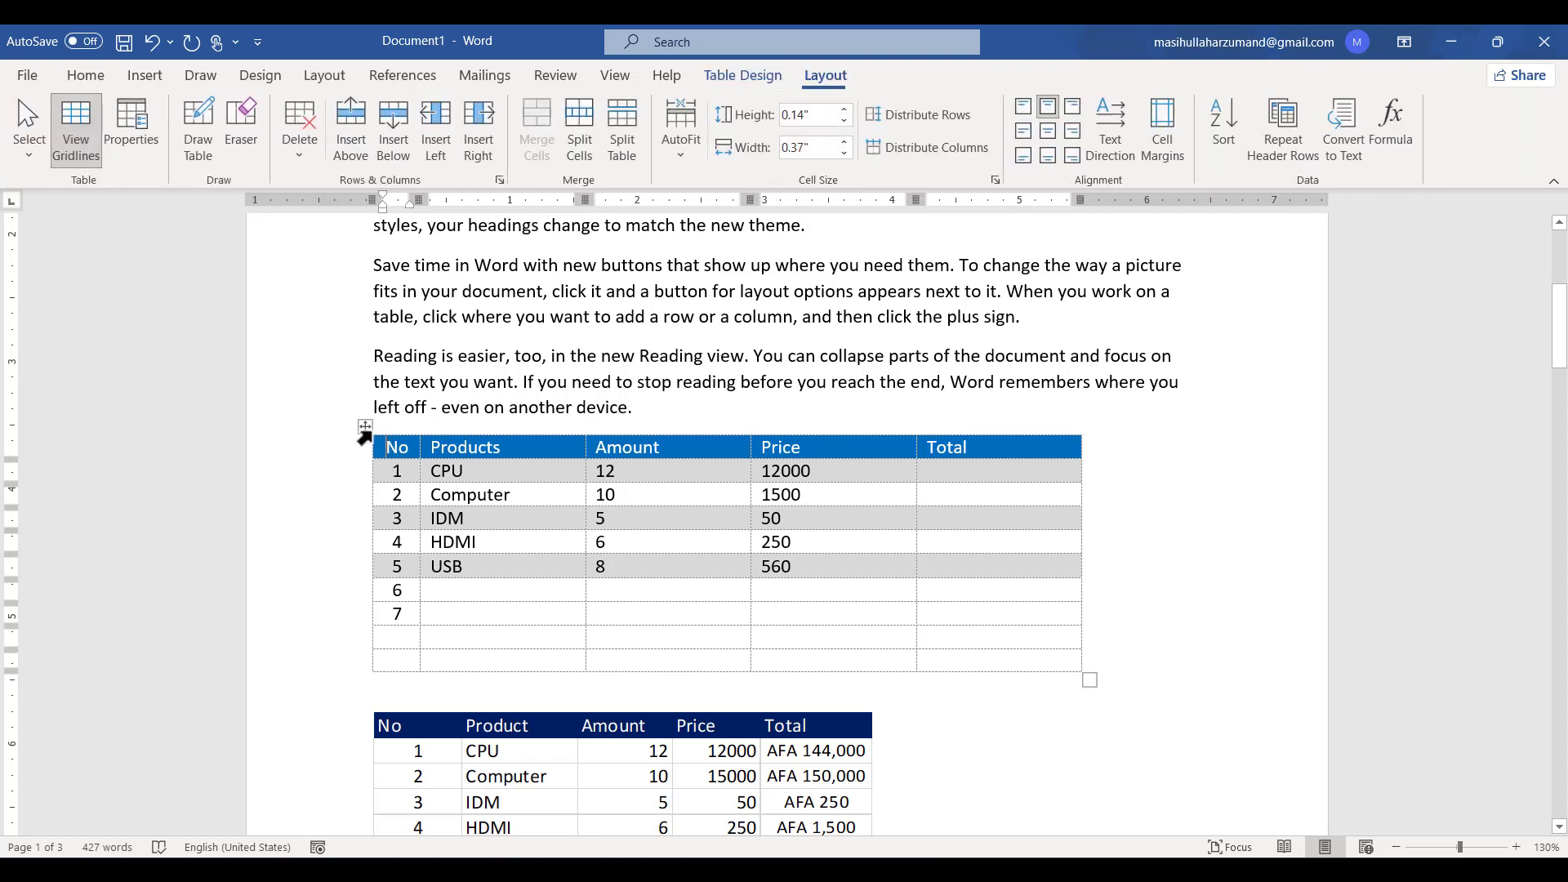
left_click(62, 123)
left_click(94, 80)
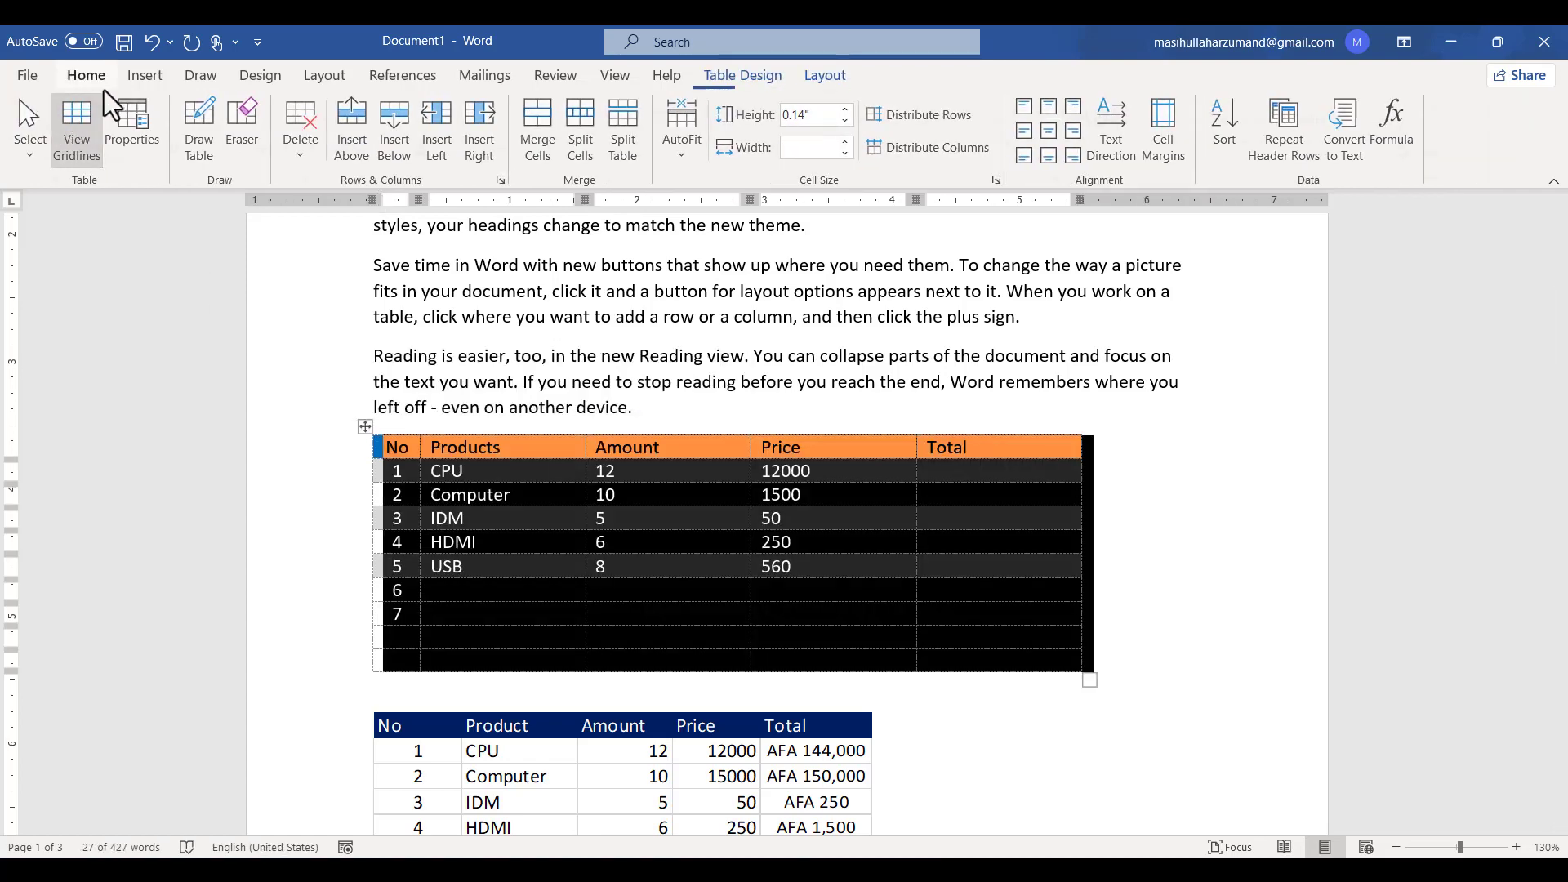
left_click(711, 147)
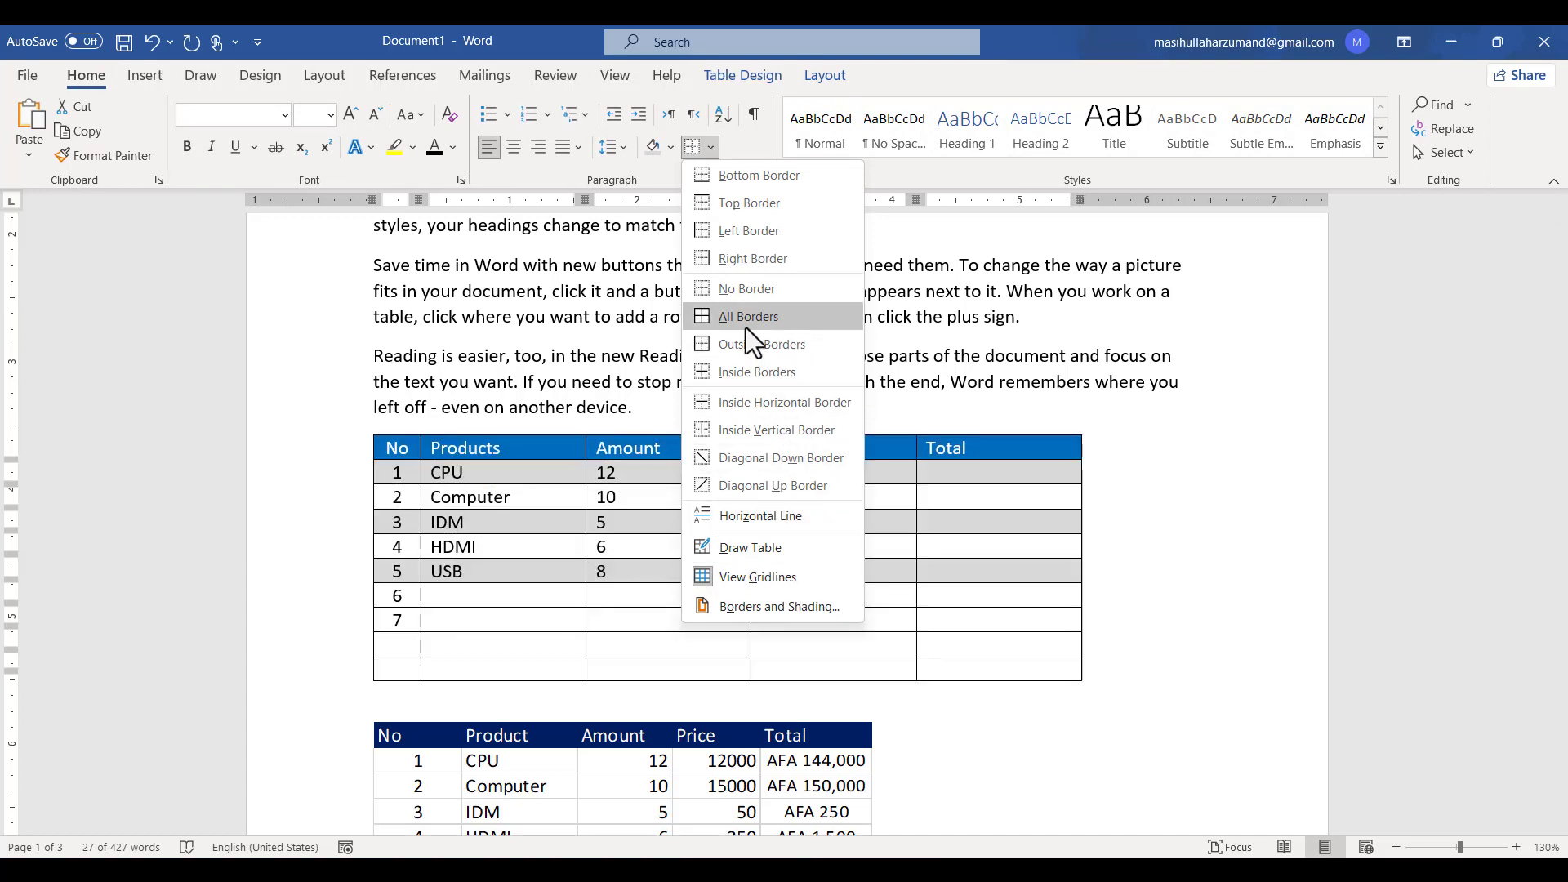
left_click(747, 325)
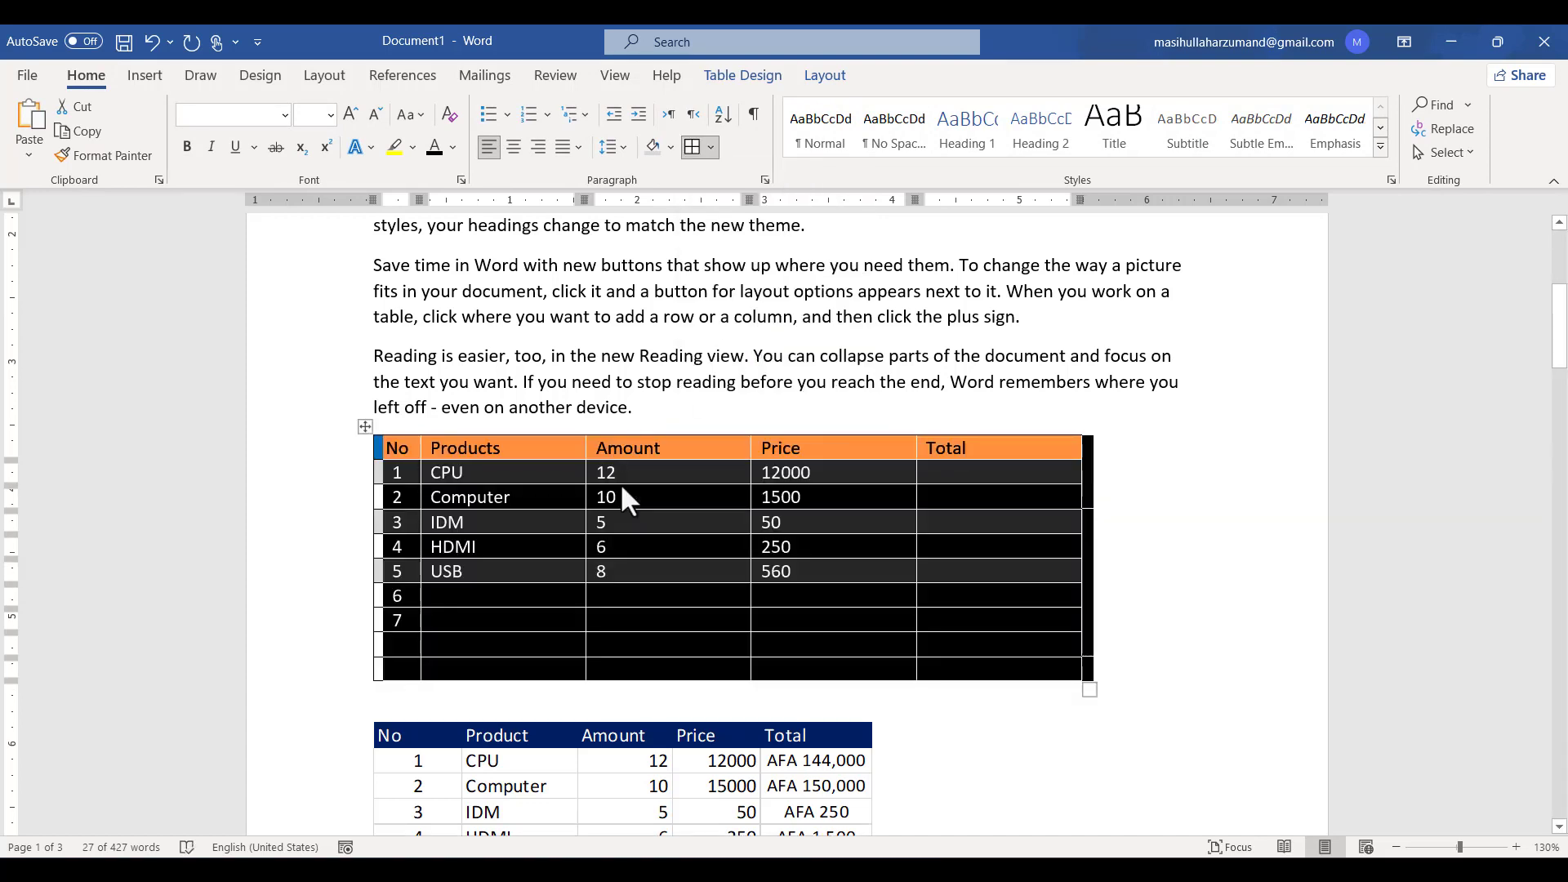
- Set the product table's preferred width to 100 percent in Table Properties
left_click(823, 83)
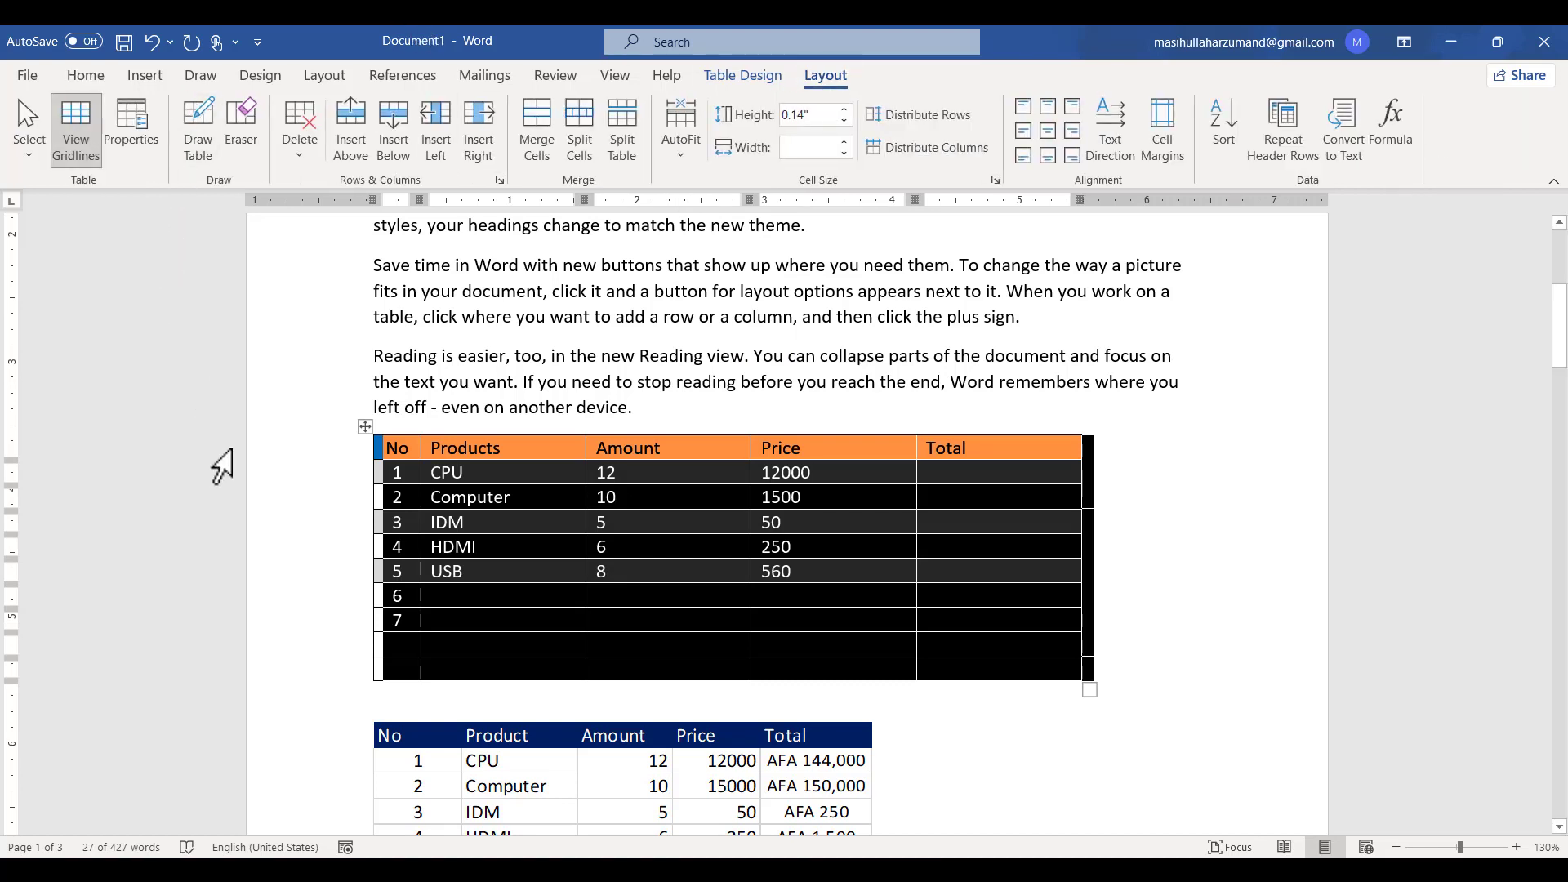
left_click(486, 580)
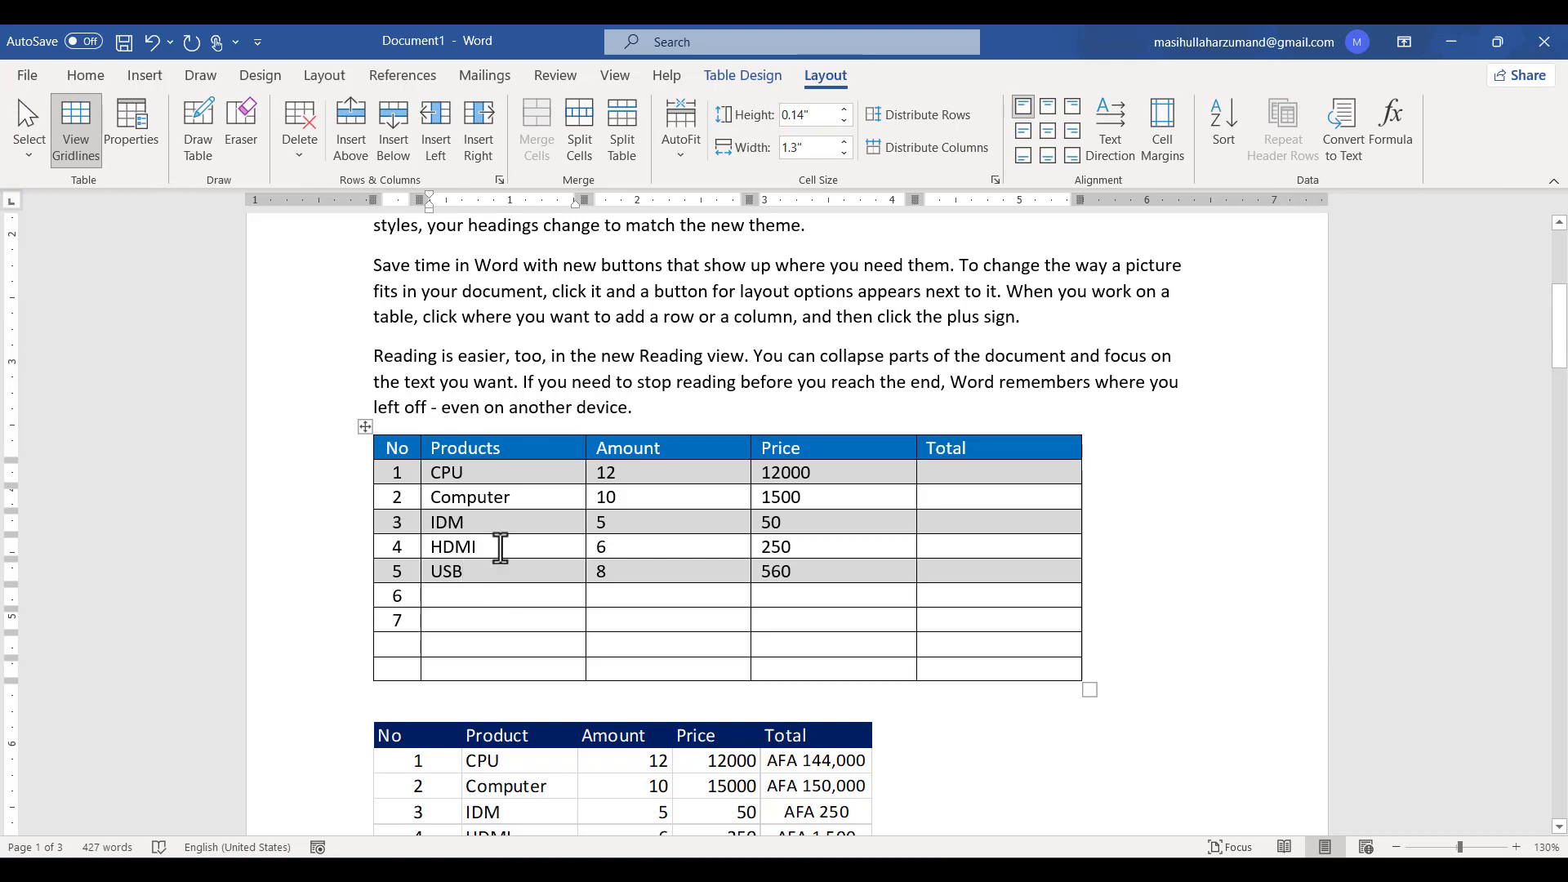
left_click(497, 480)
left_click(132, 135)
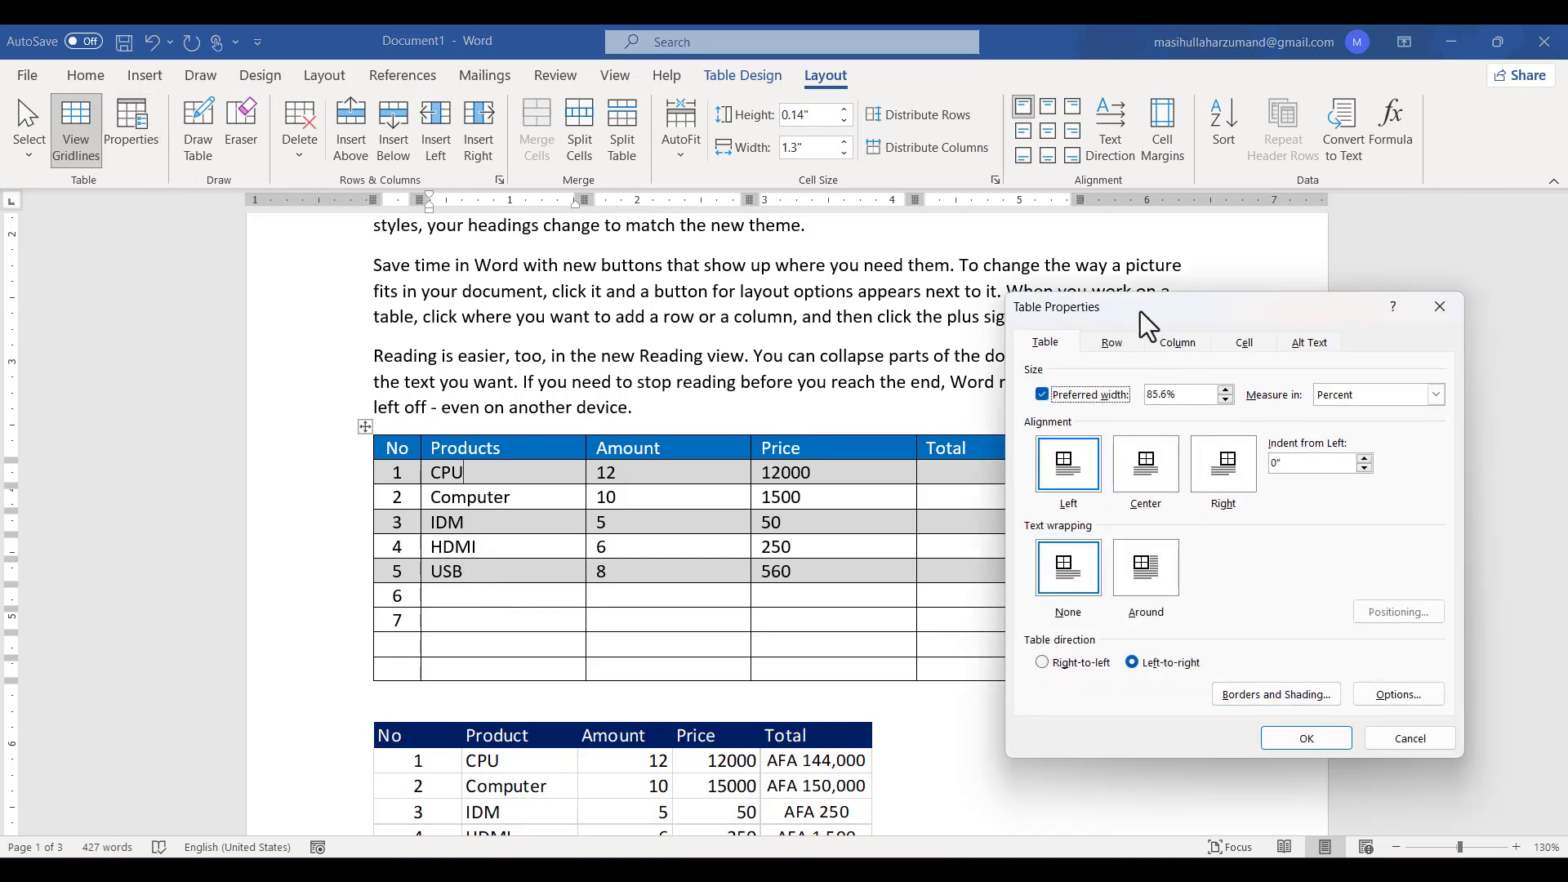
left_click_drag(1154, 310, 930, 241)
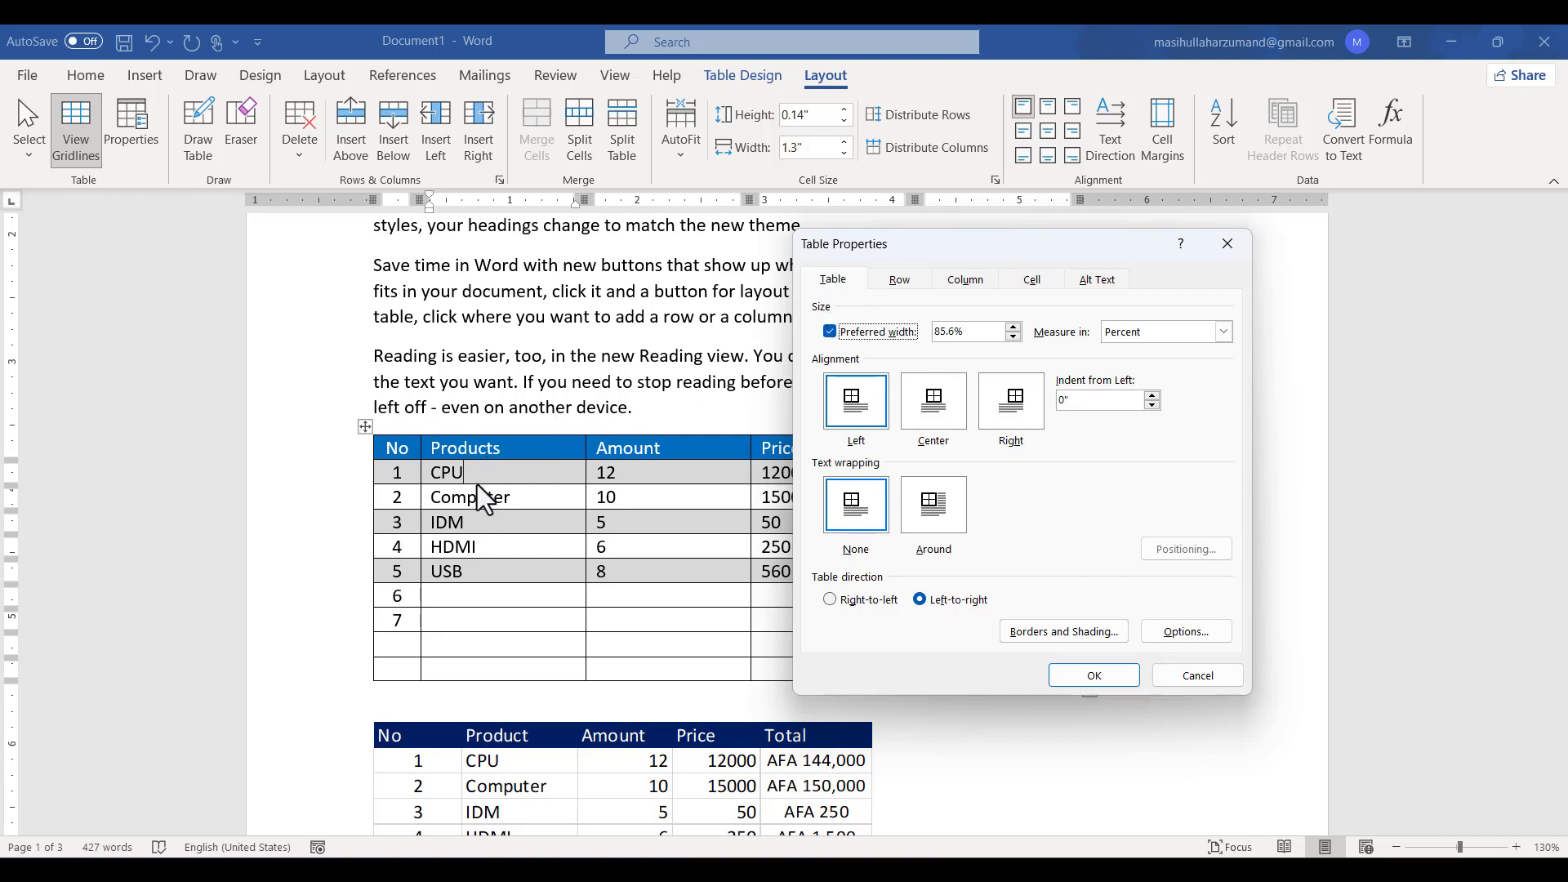
left_click(1134, 338)
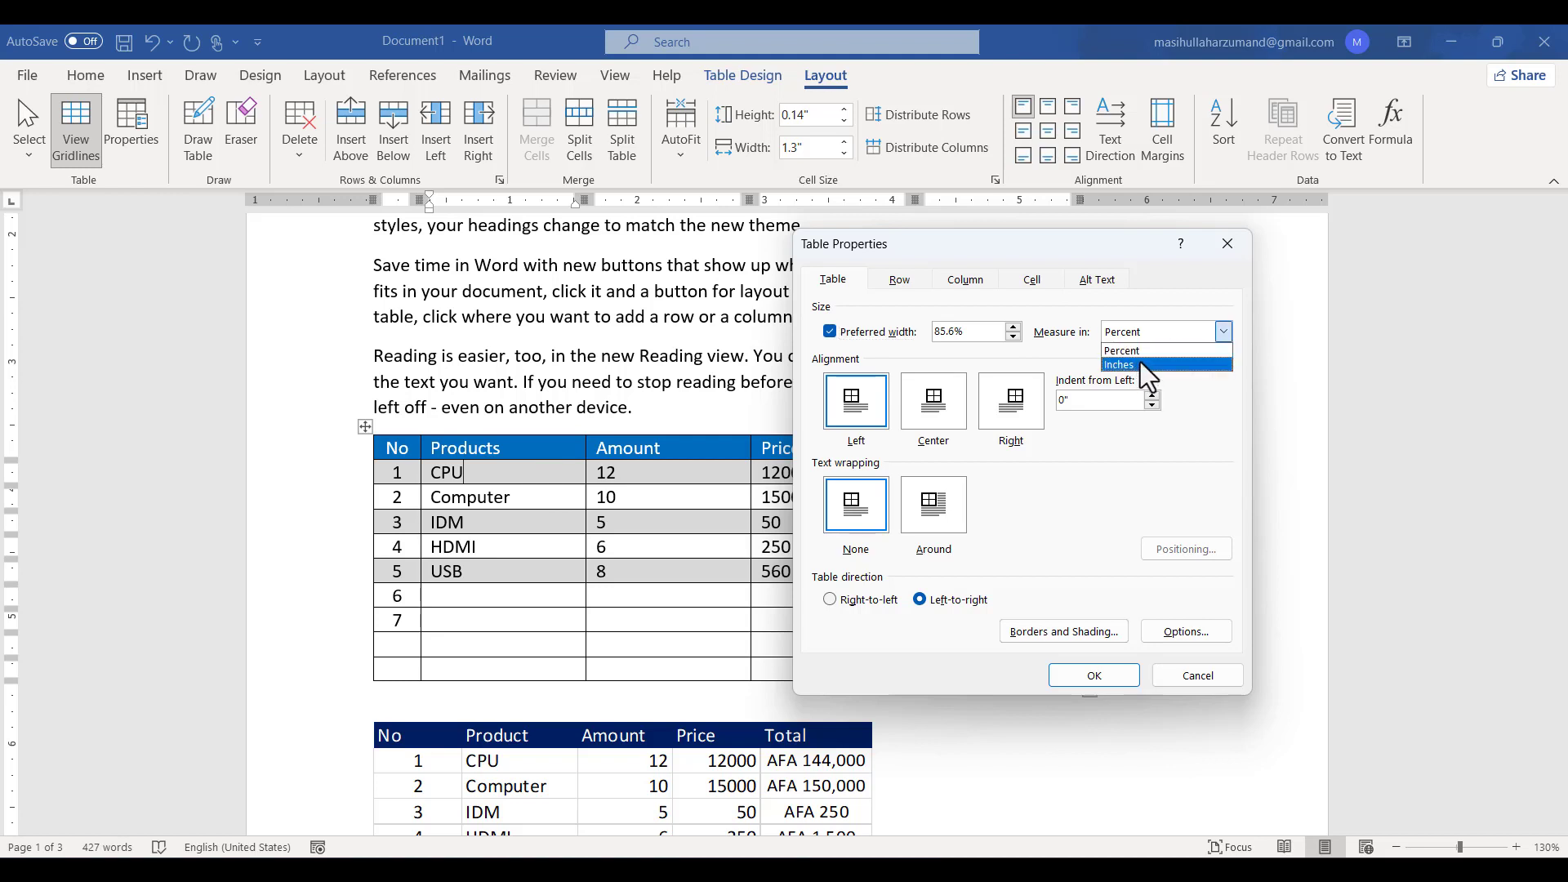
left_click(1134, 342)
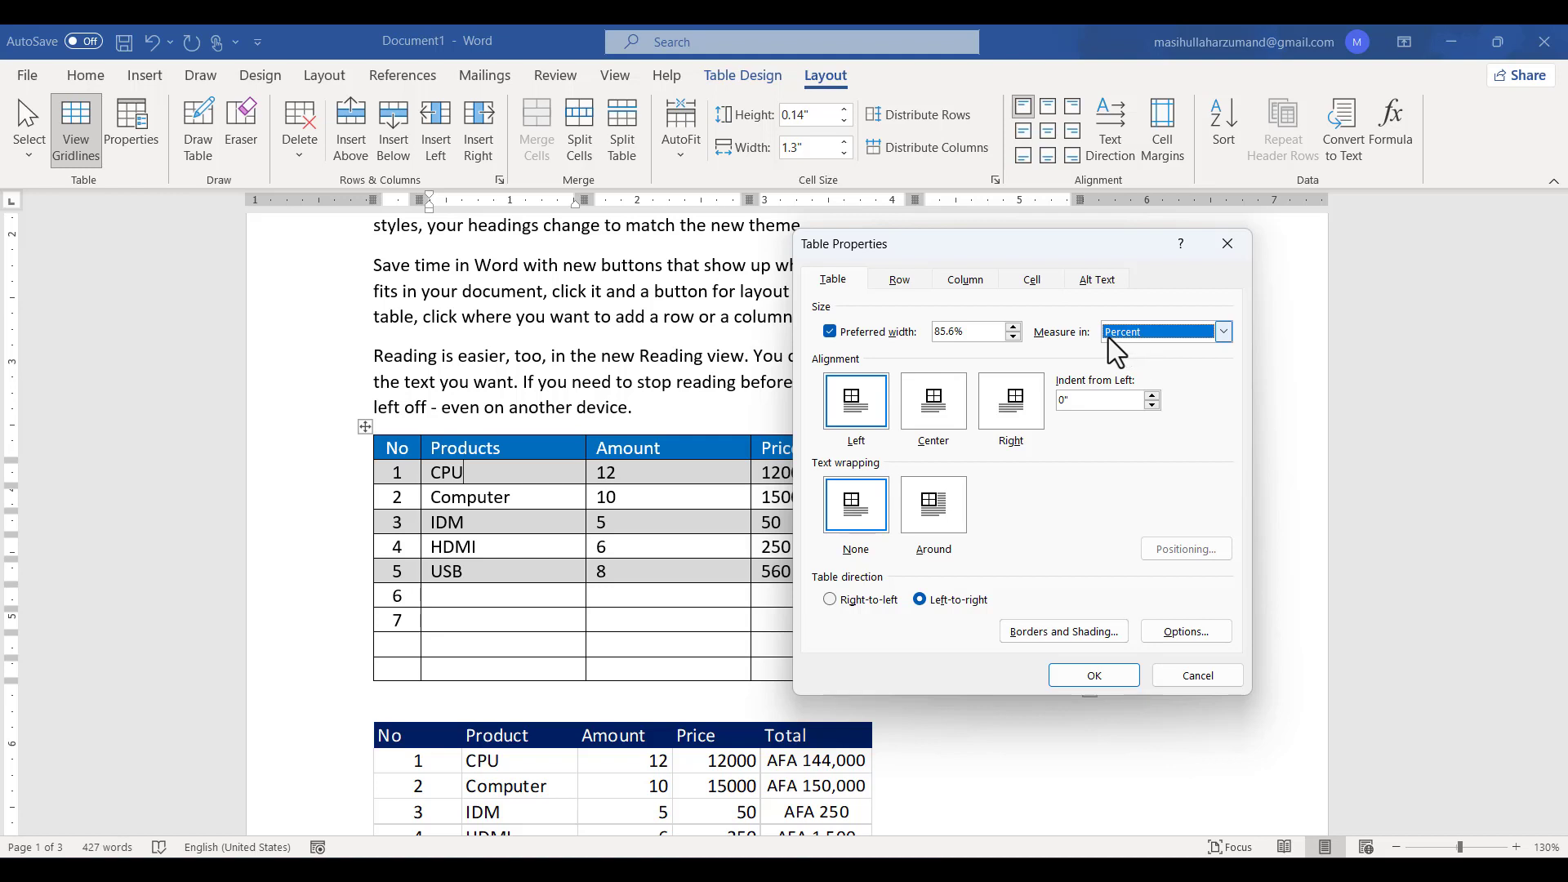
left_click_drag(973, 332, 915, 335)
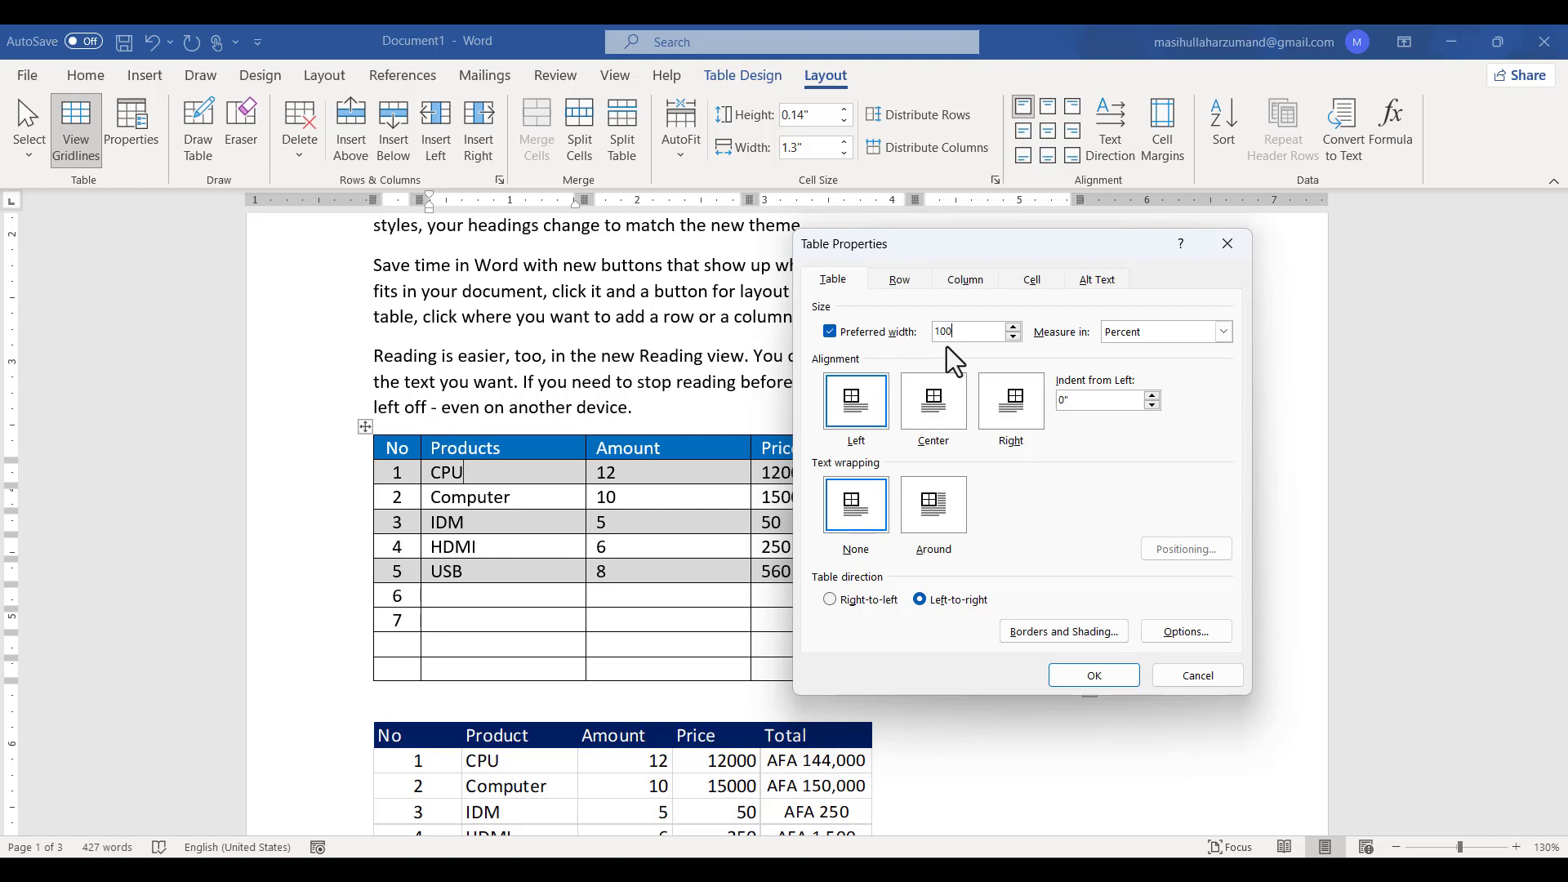
left_click(1096, 679)
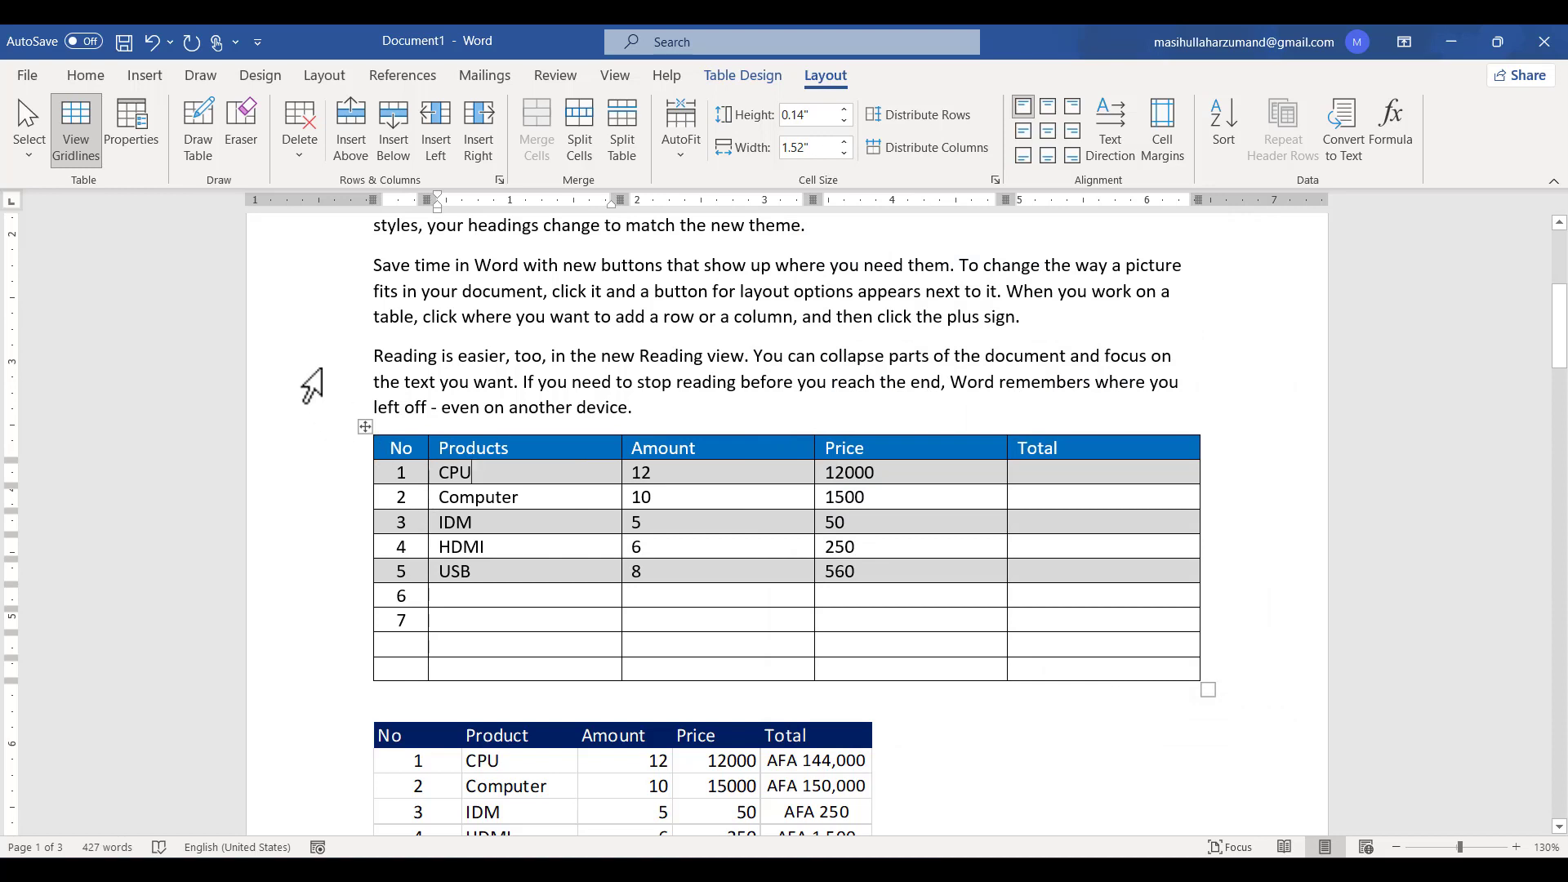
- Review the row and column settings in Table Properties and set the CPU cell's preferred width to 40 percent
left_click(121, 139)
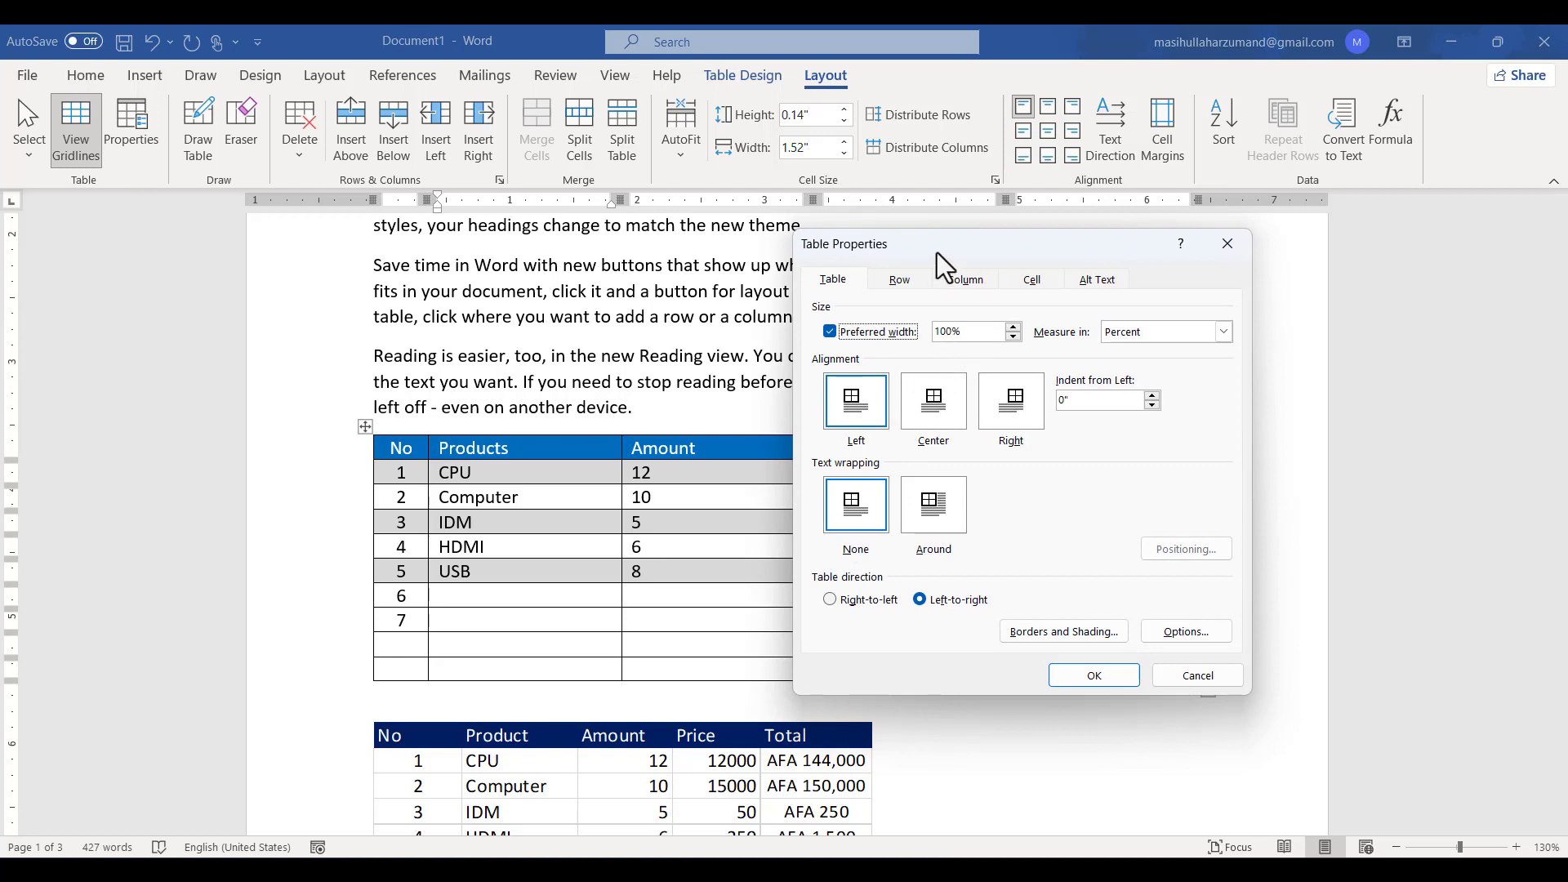
left_click_drag(936, 249, 1130, 217)
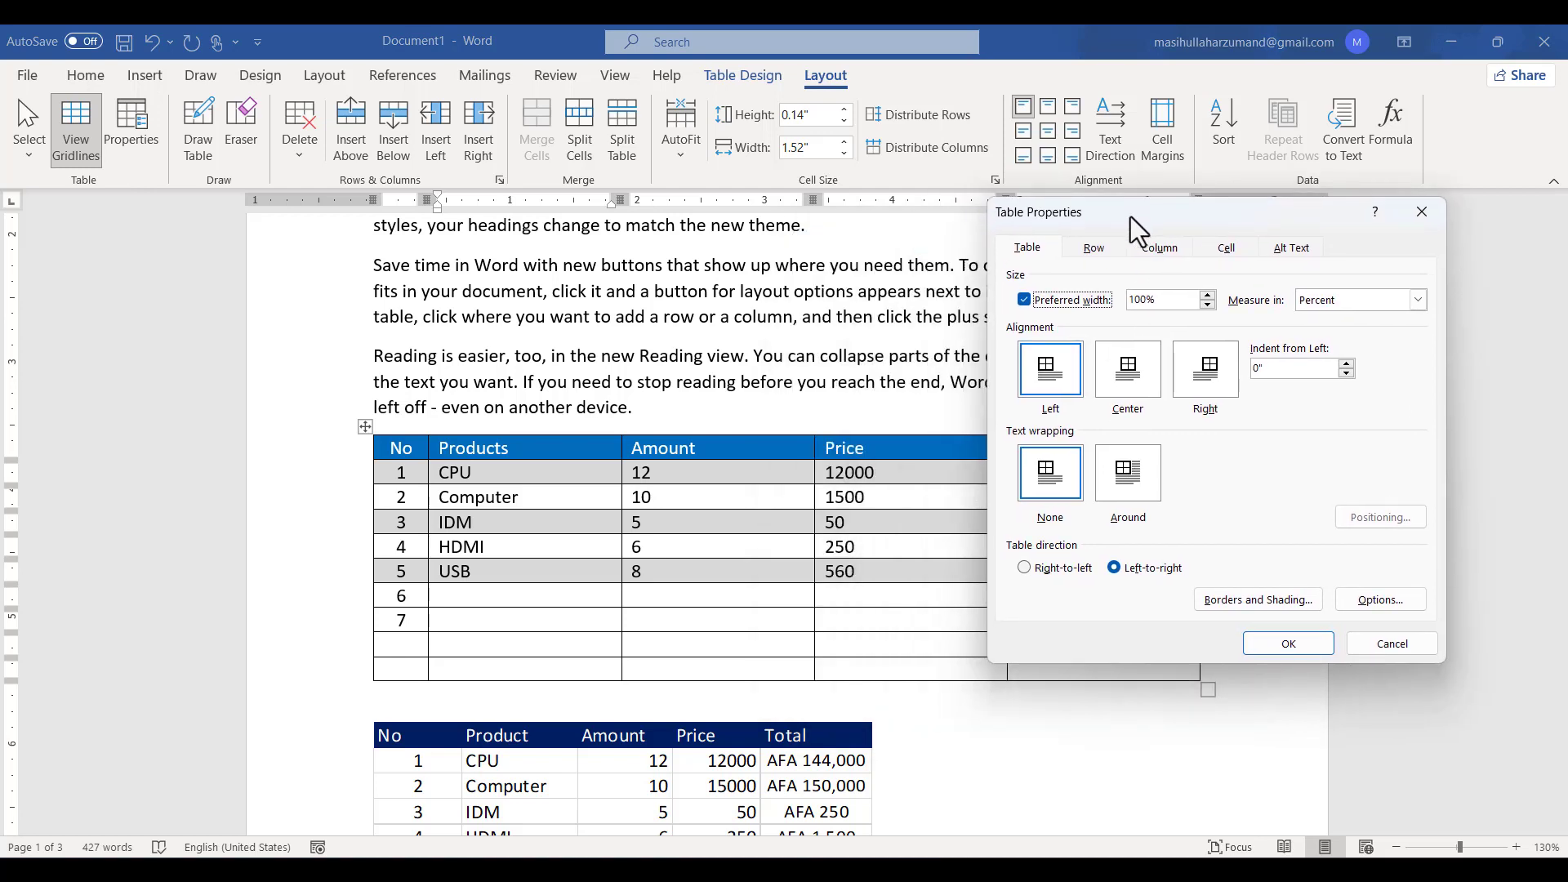
left_click(1096, 245)
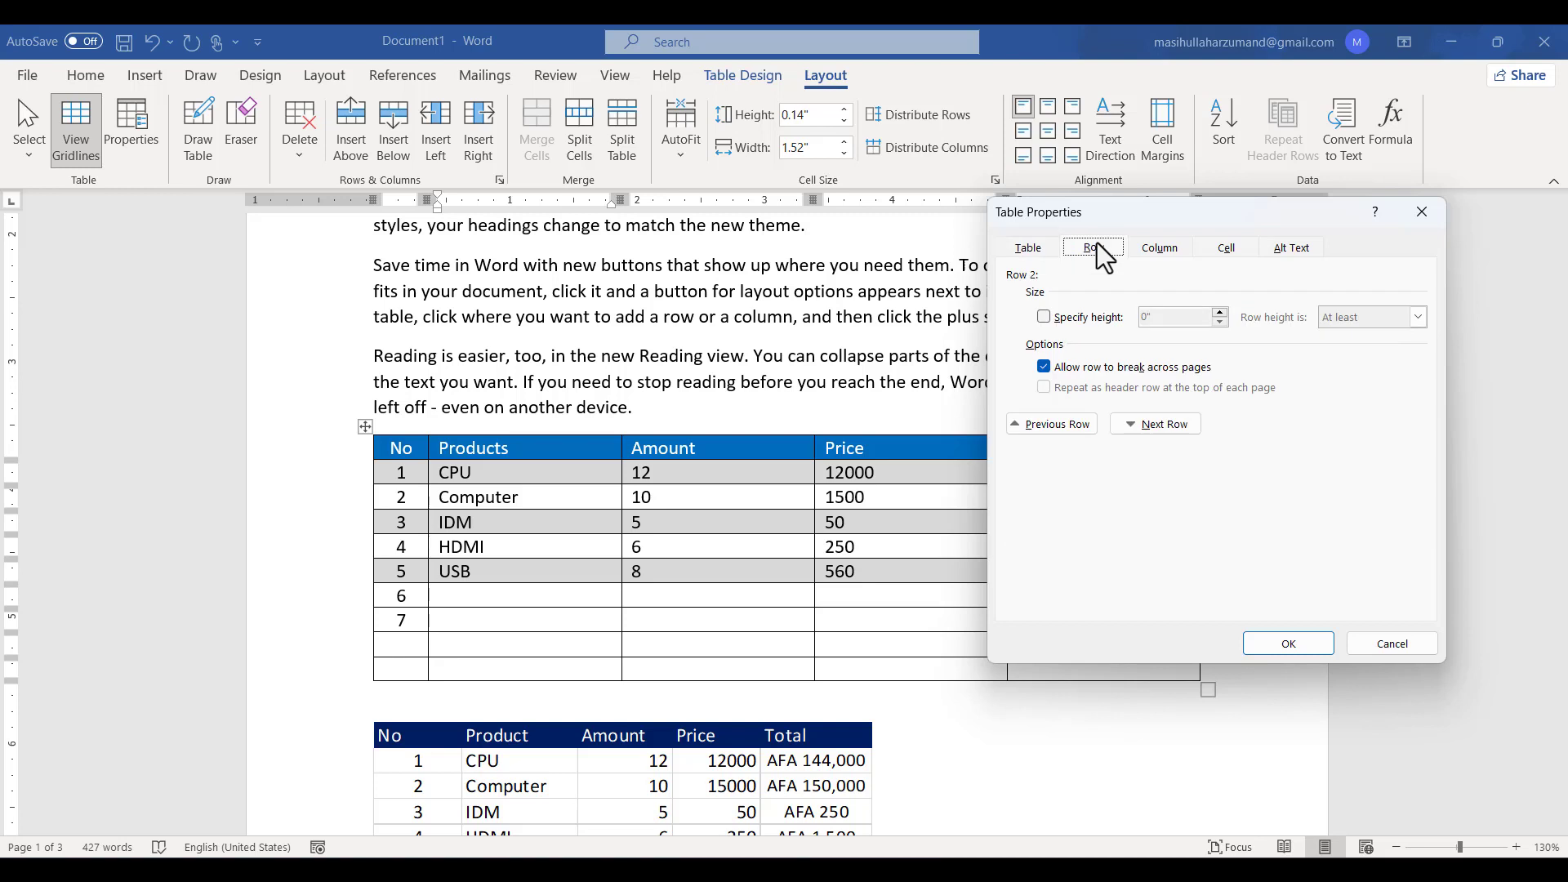
left_click(1157, 249)
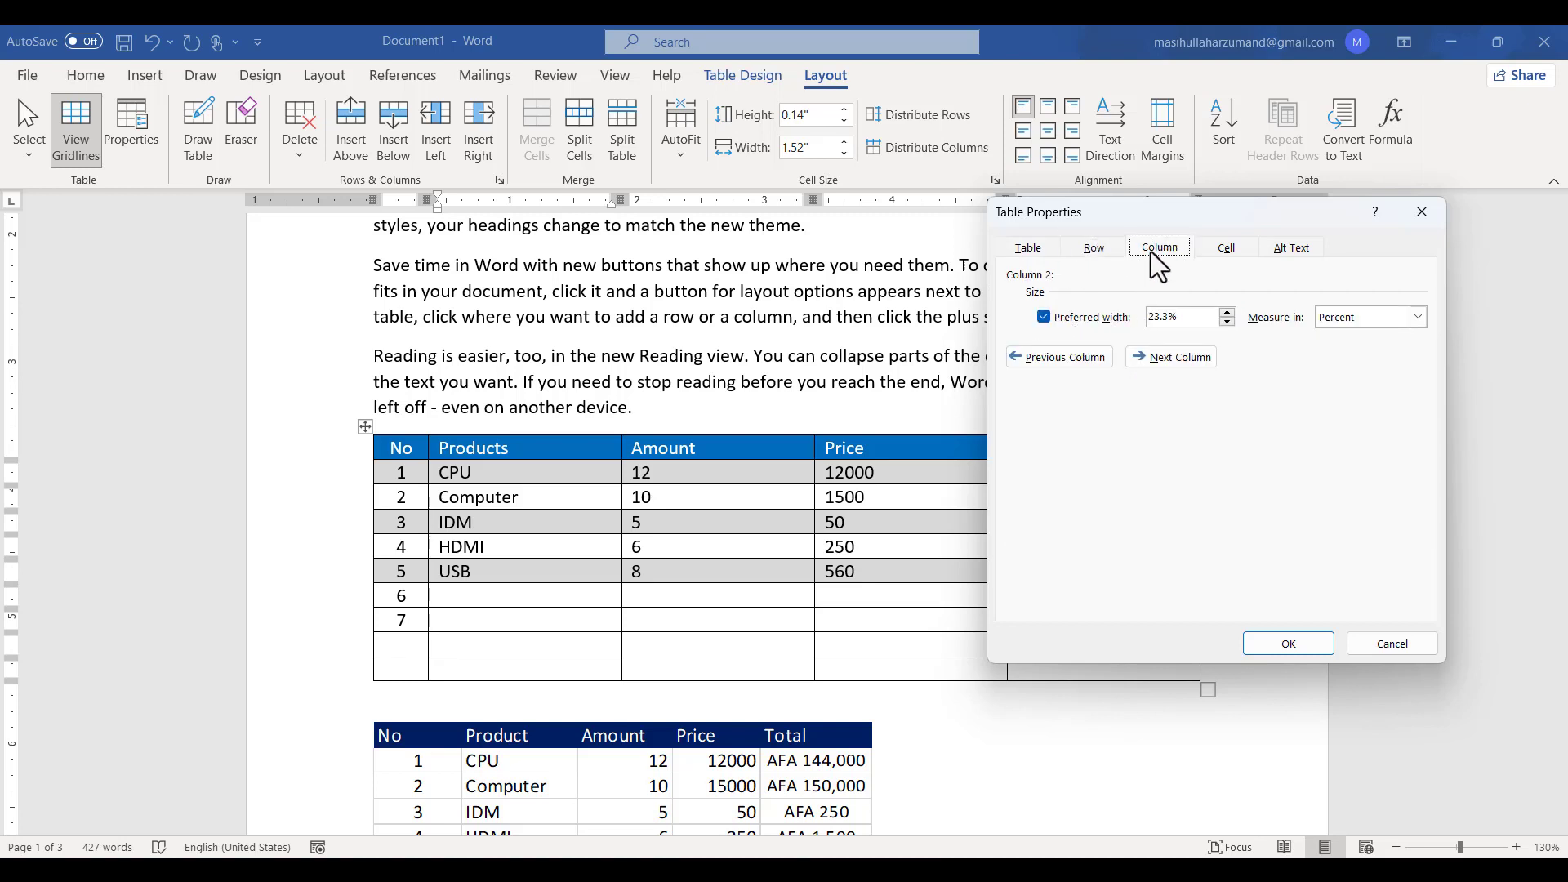
left_click(1209, 250)
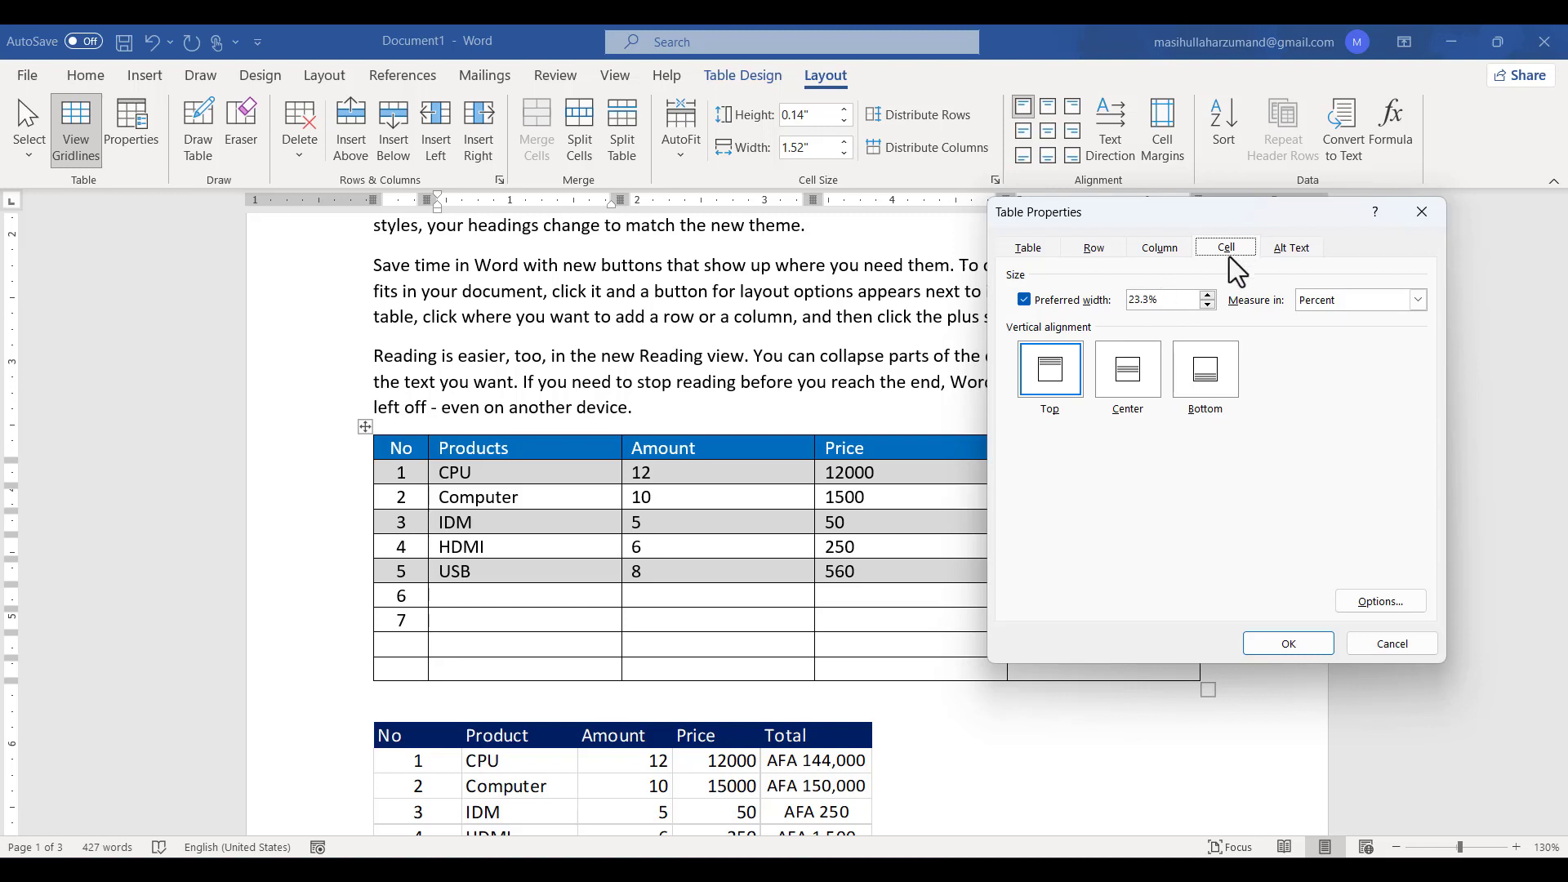
left_click_drag(1178, 298, 1113, 300)
type("40")
left_click(1289, 646)
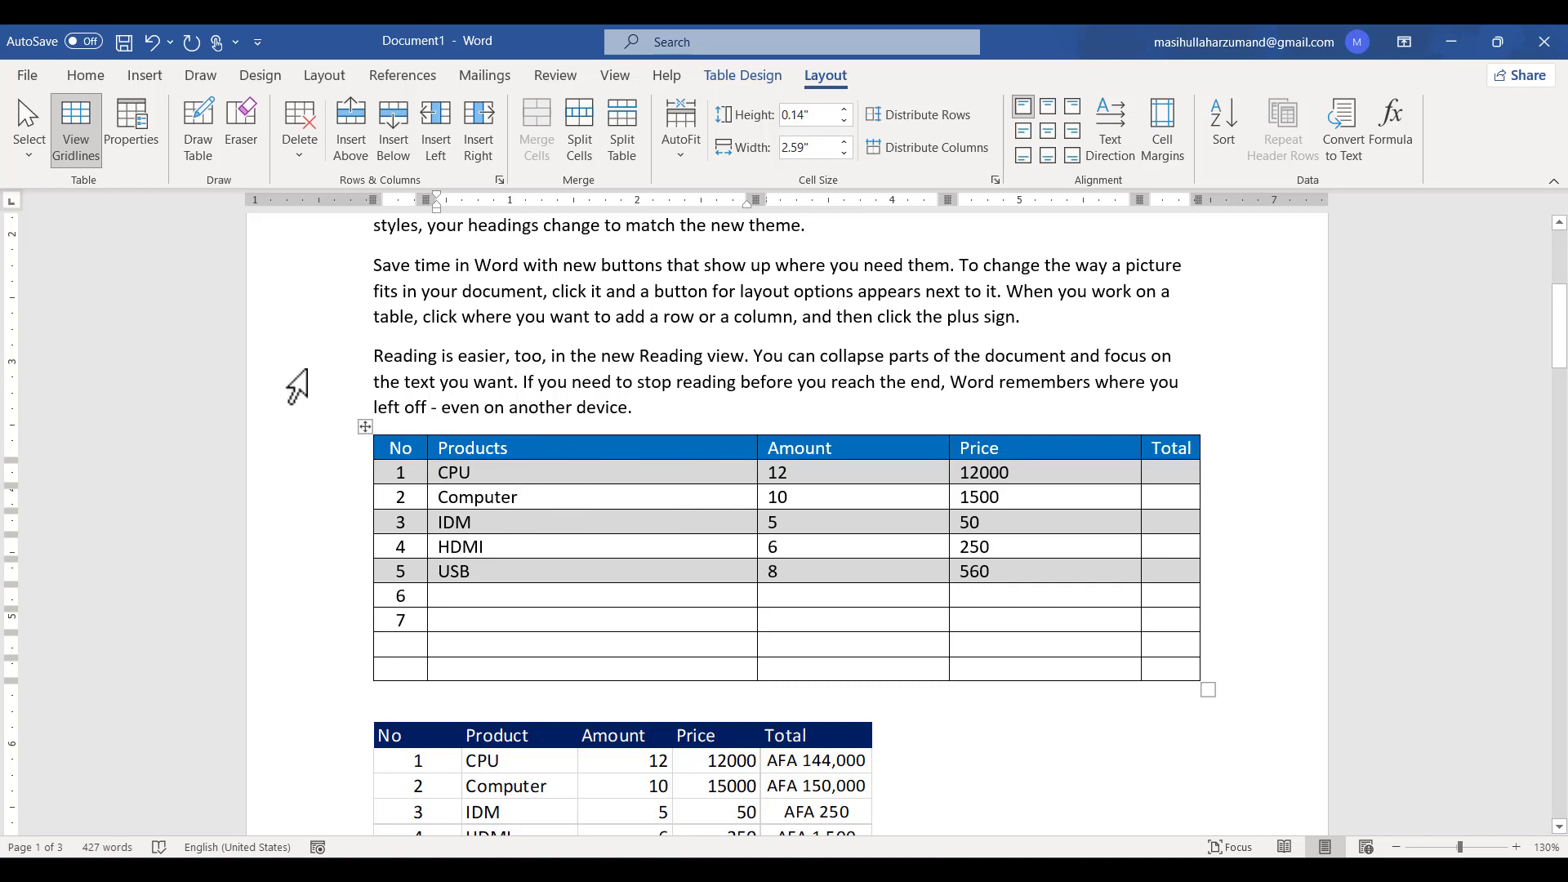
- Review the cell, column, row, alignment and text wrapping settings in Table Properties and close the dialog without applying changes
left_click(127, 126)
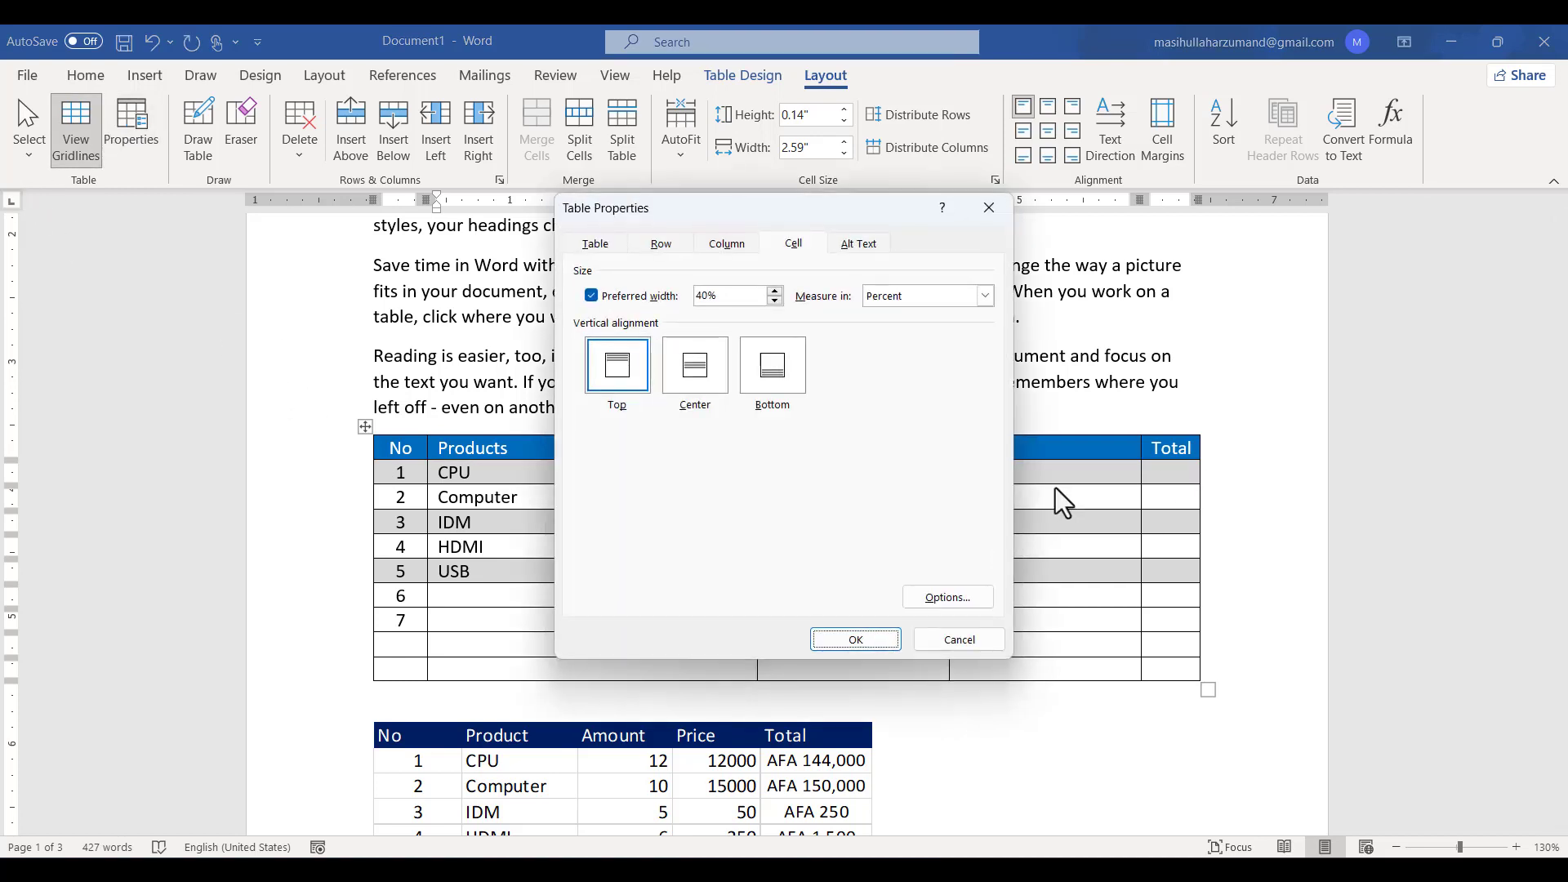
left_click(719, 238)
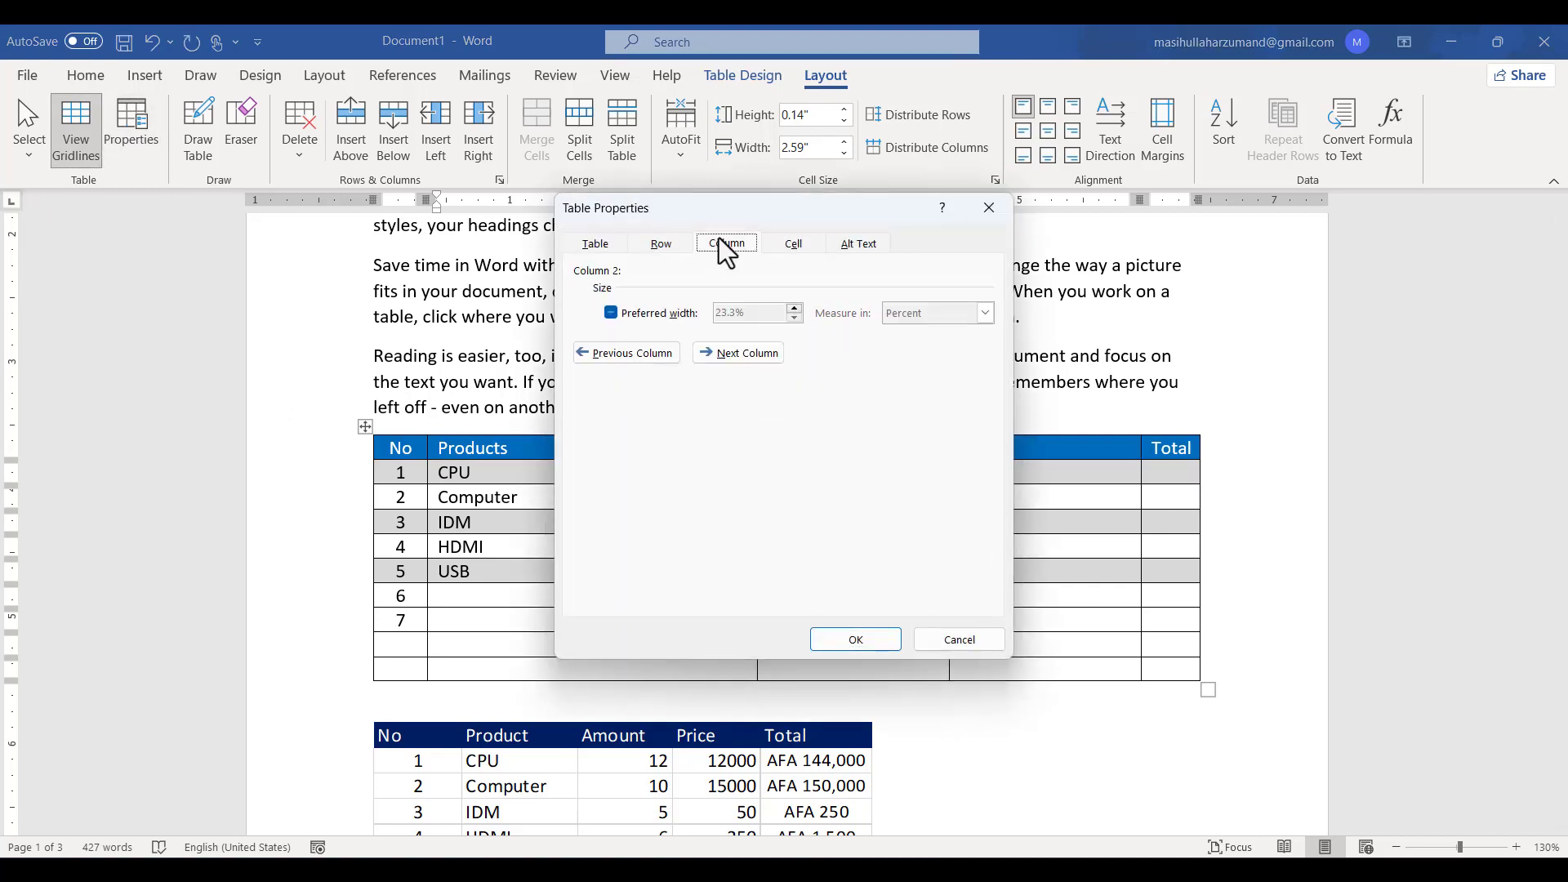
left_click(678, 242)
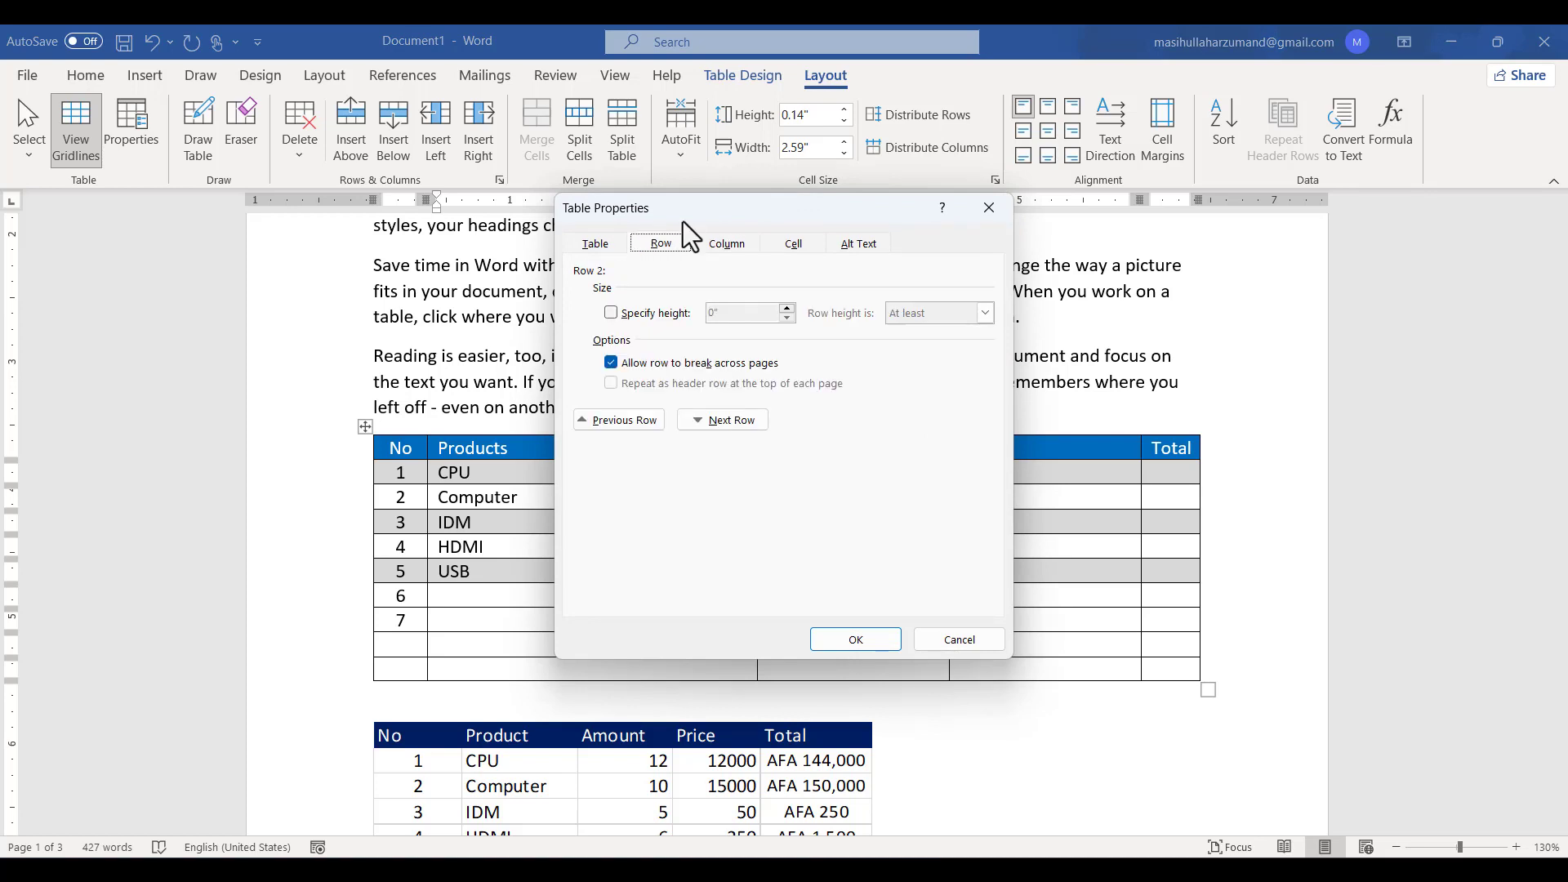
left_click_drag(670, 211, 968, 233)
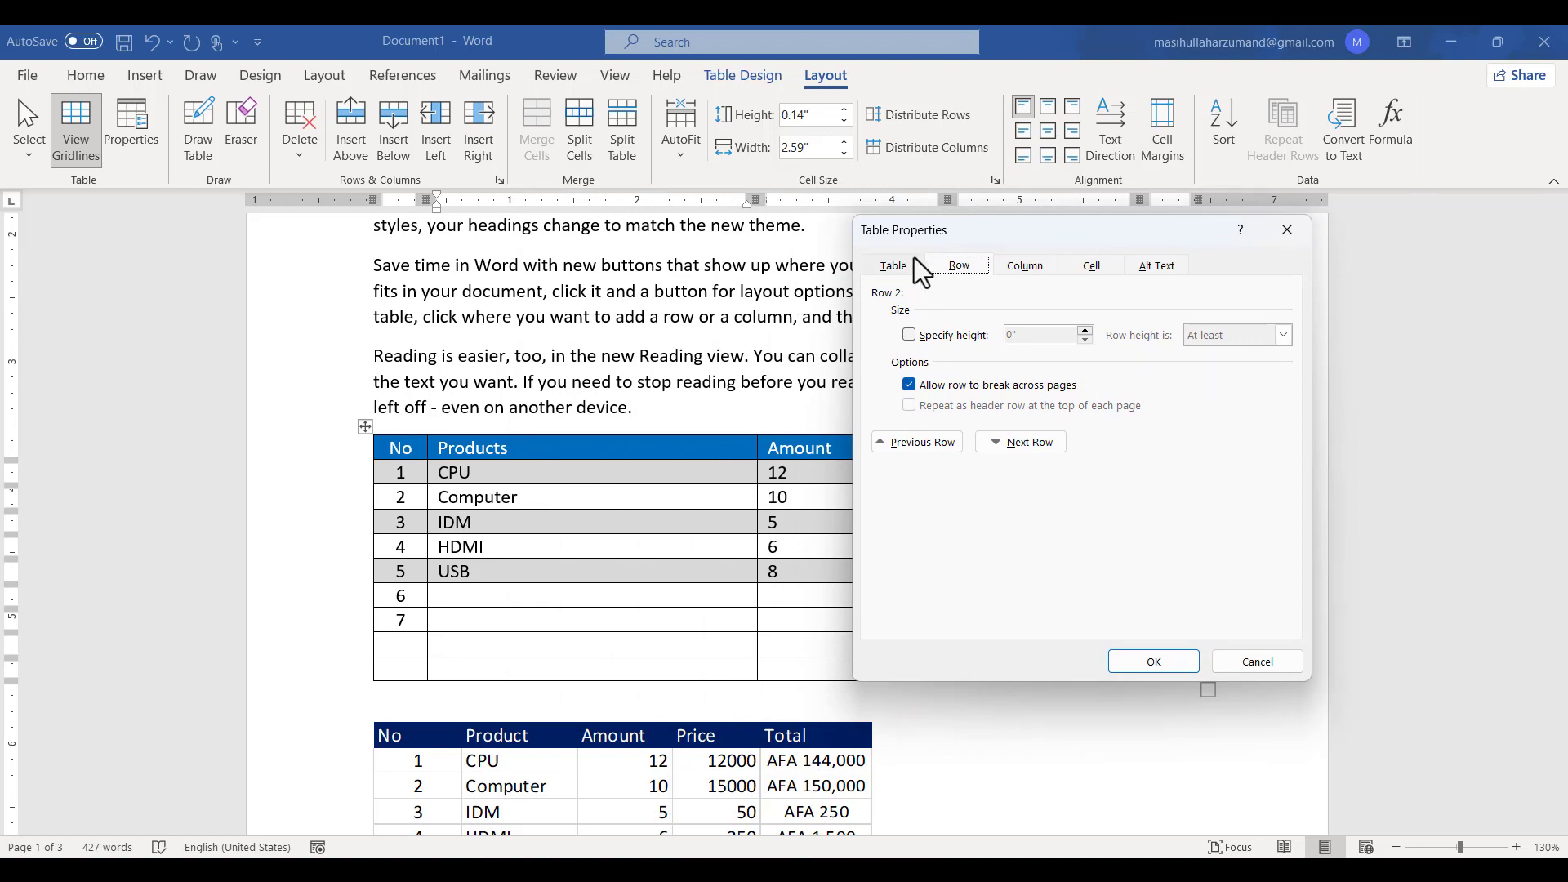
left_click(890, 267)
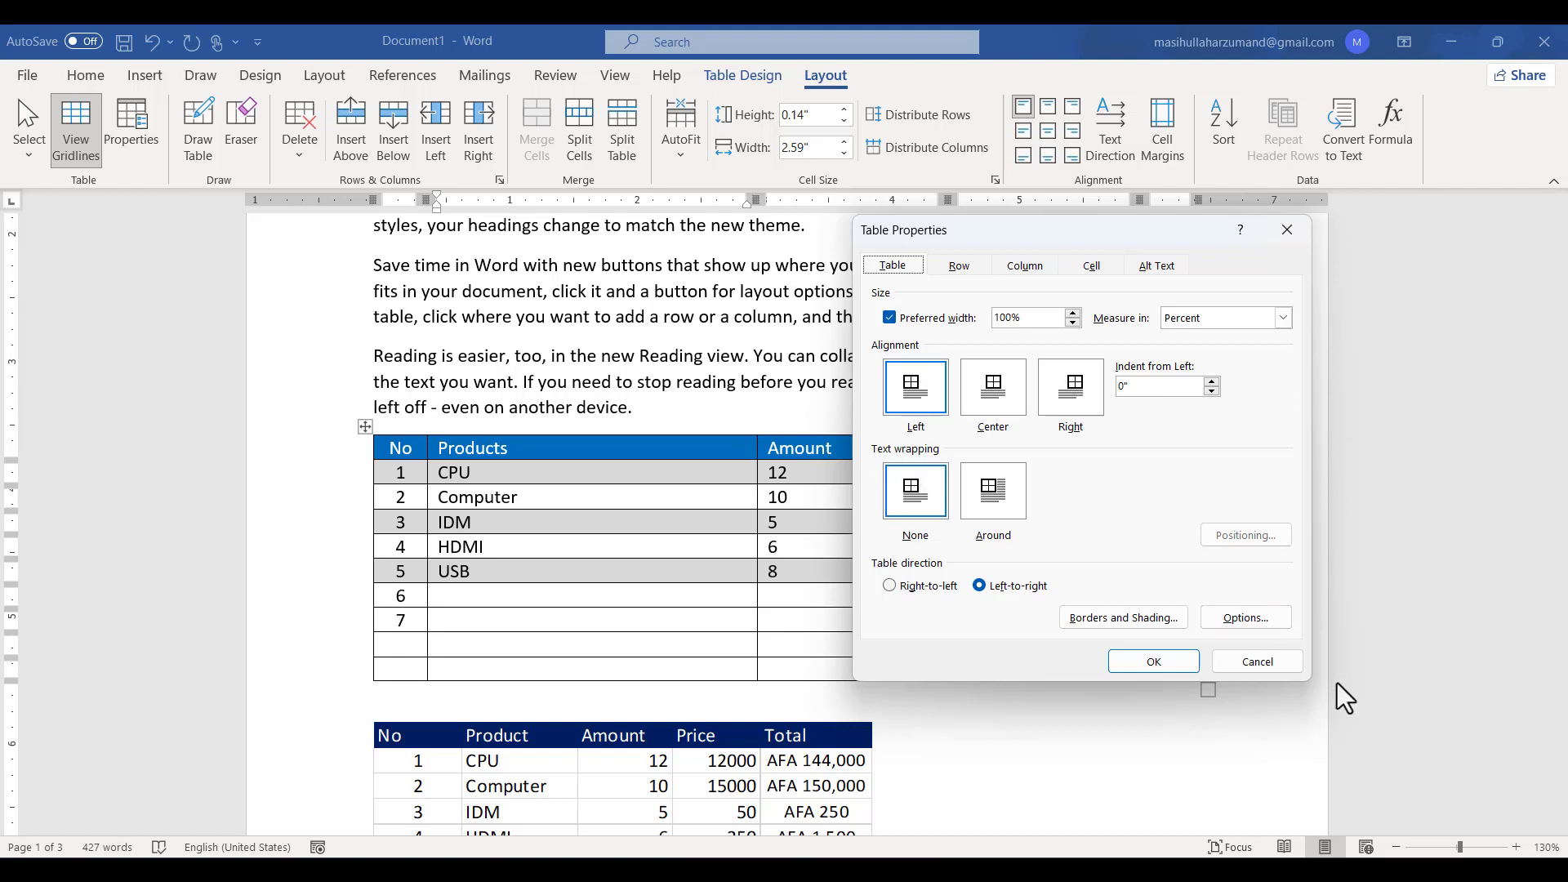
left_click(905, 499)
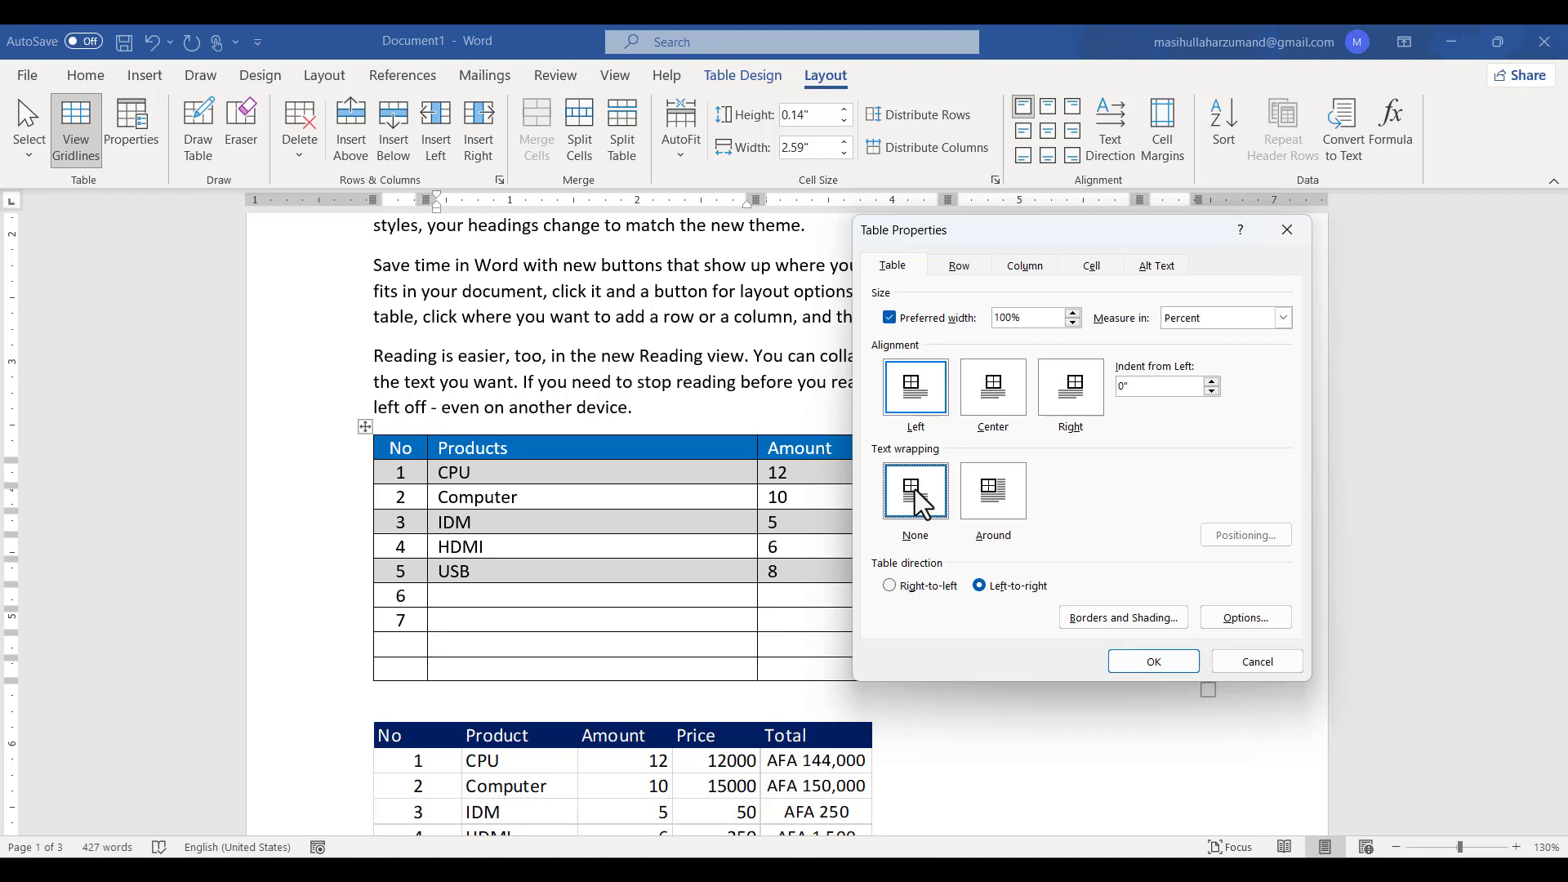
left_click(1256, 664)
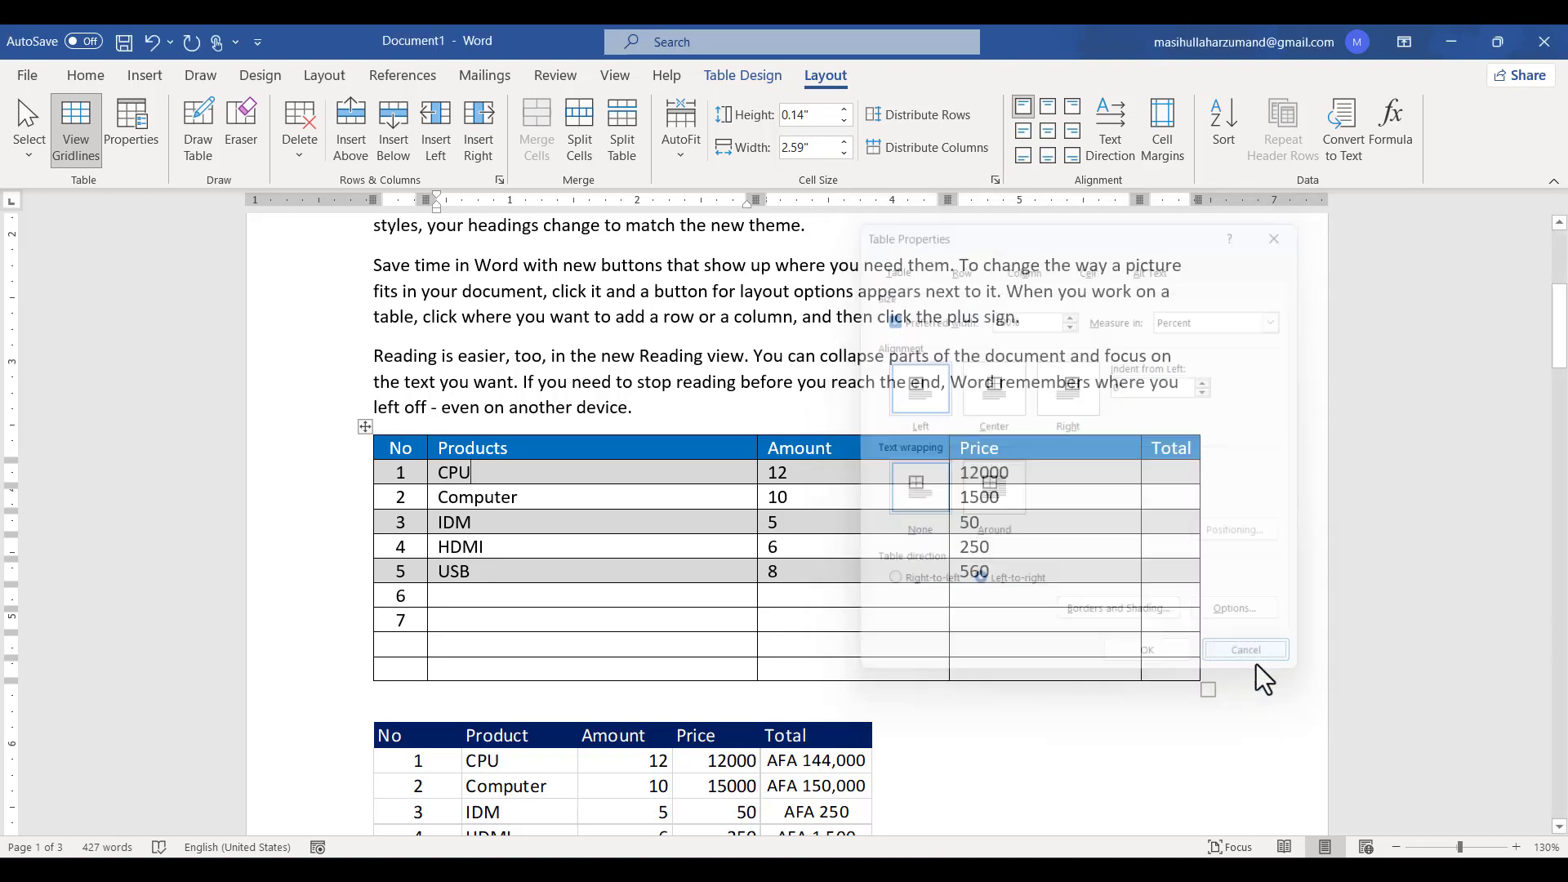
- AutoFit the product table to its contents and move it across the page to the right margin
left_click(677, 150)
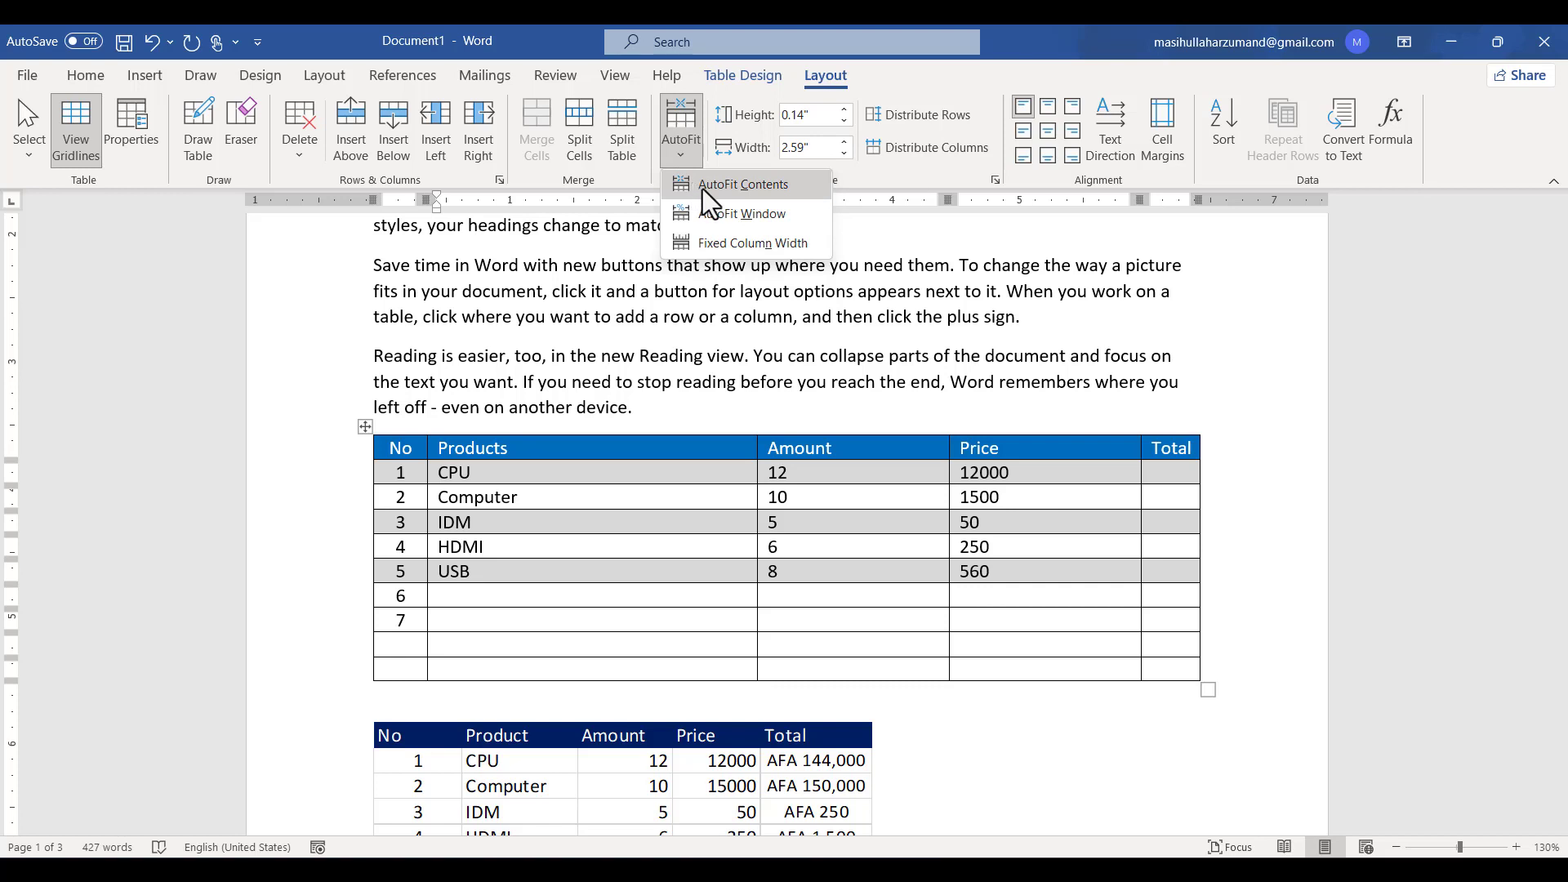
left_click(717, 185)
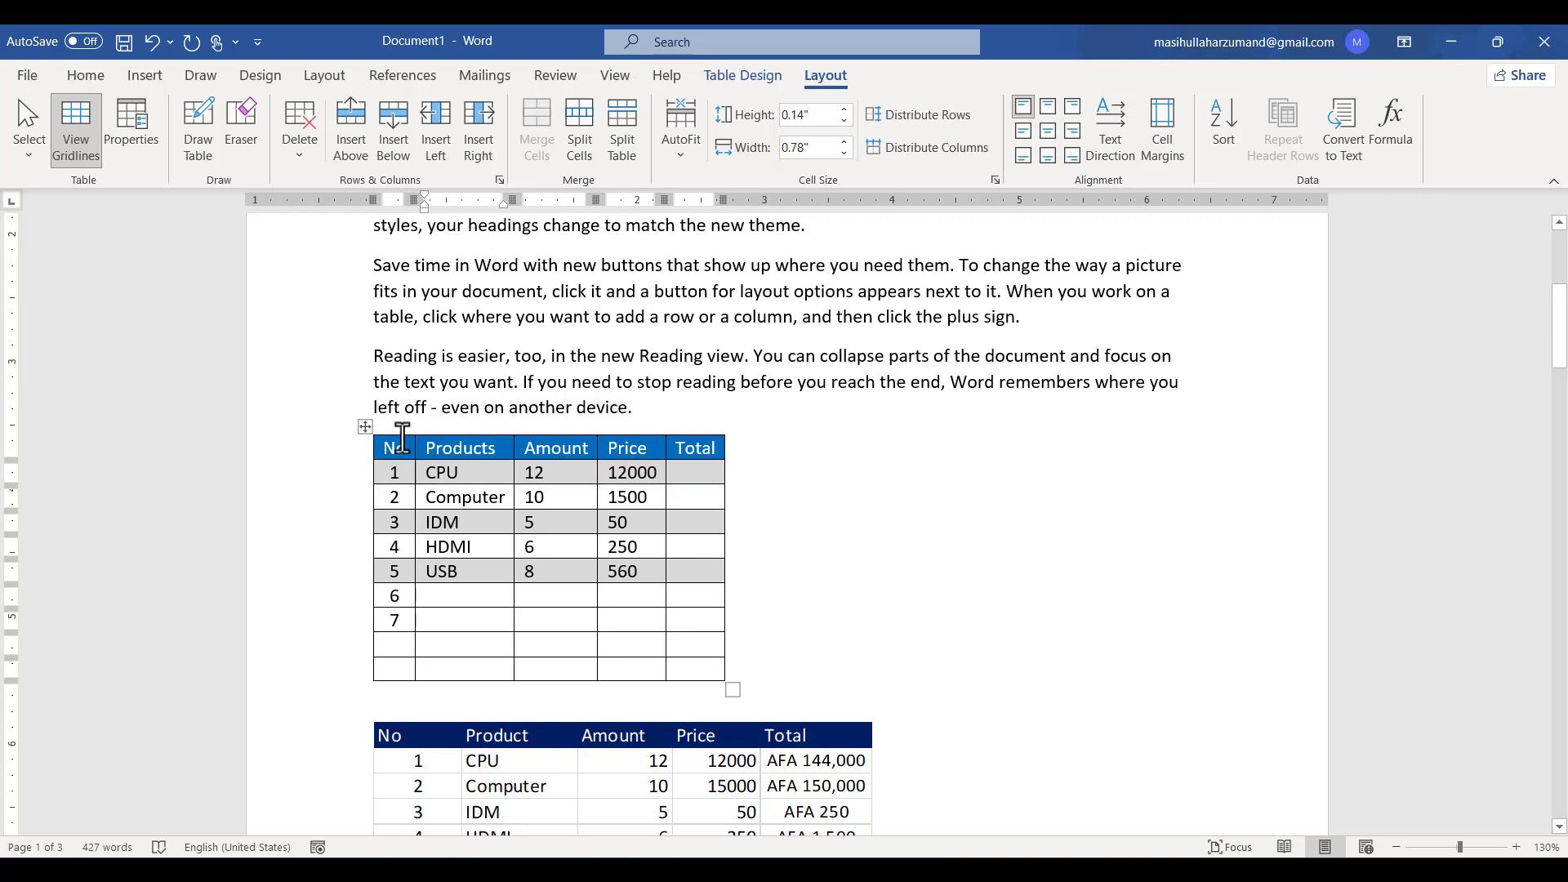
left_click_drag(366, 426, 838, 424)
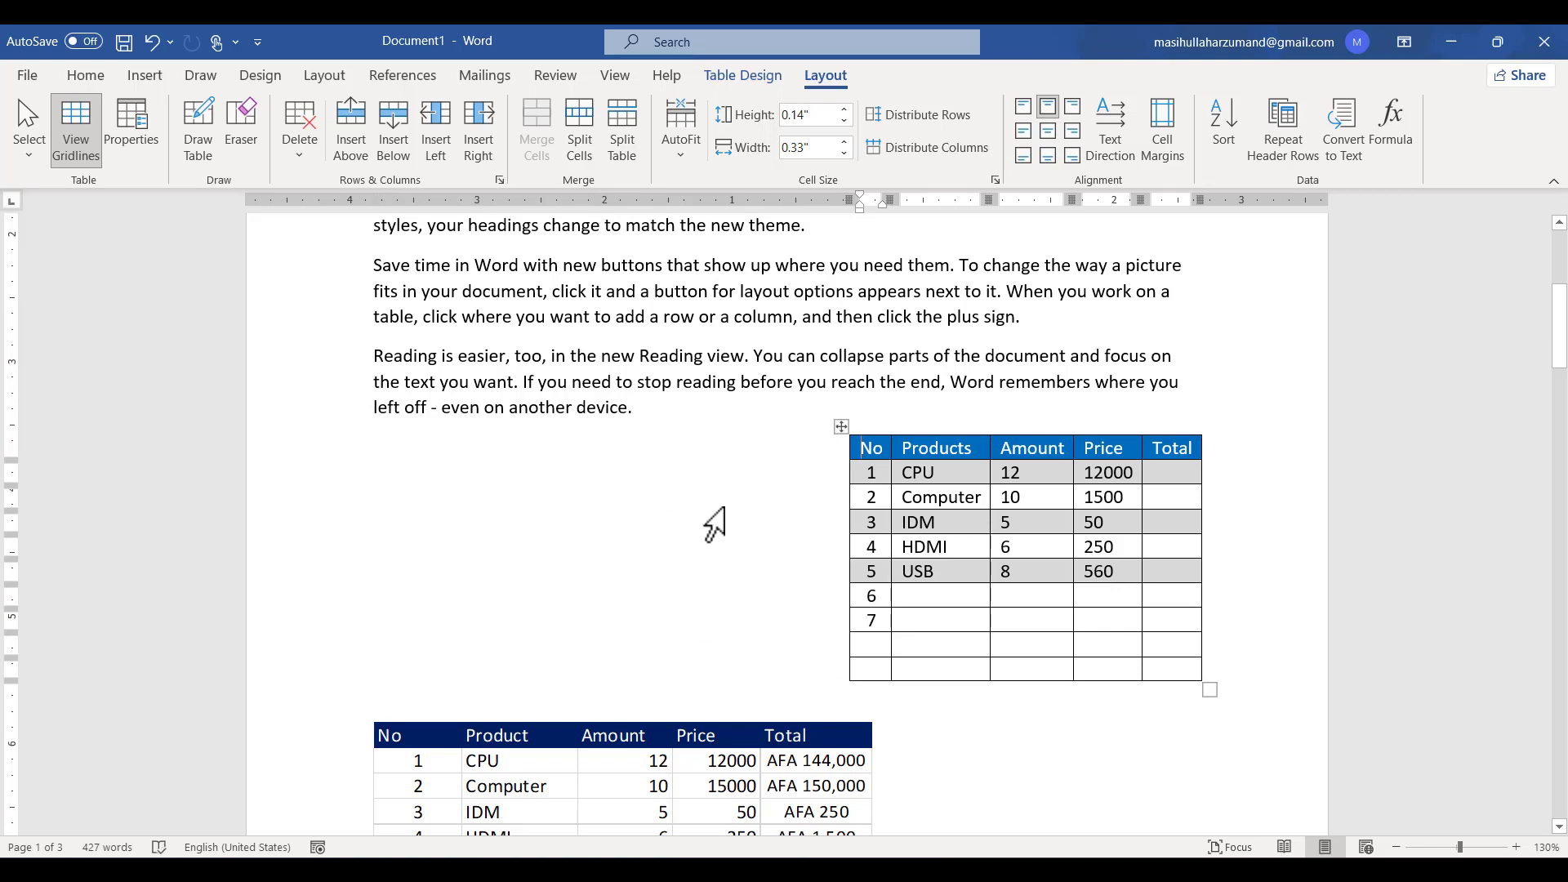
- Set the product table's text wrapping to Around and move it beside the paragraph starting "Save time in Word"
left_click(113, 132)
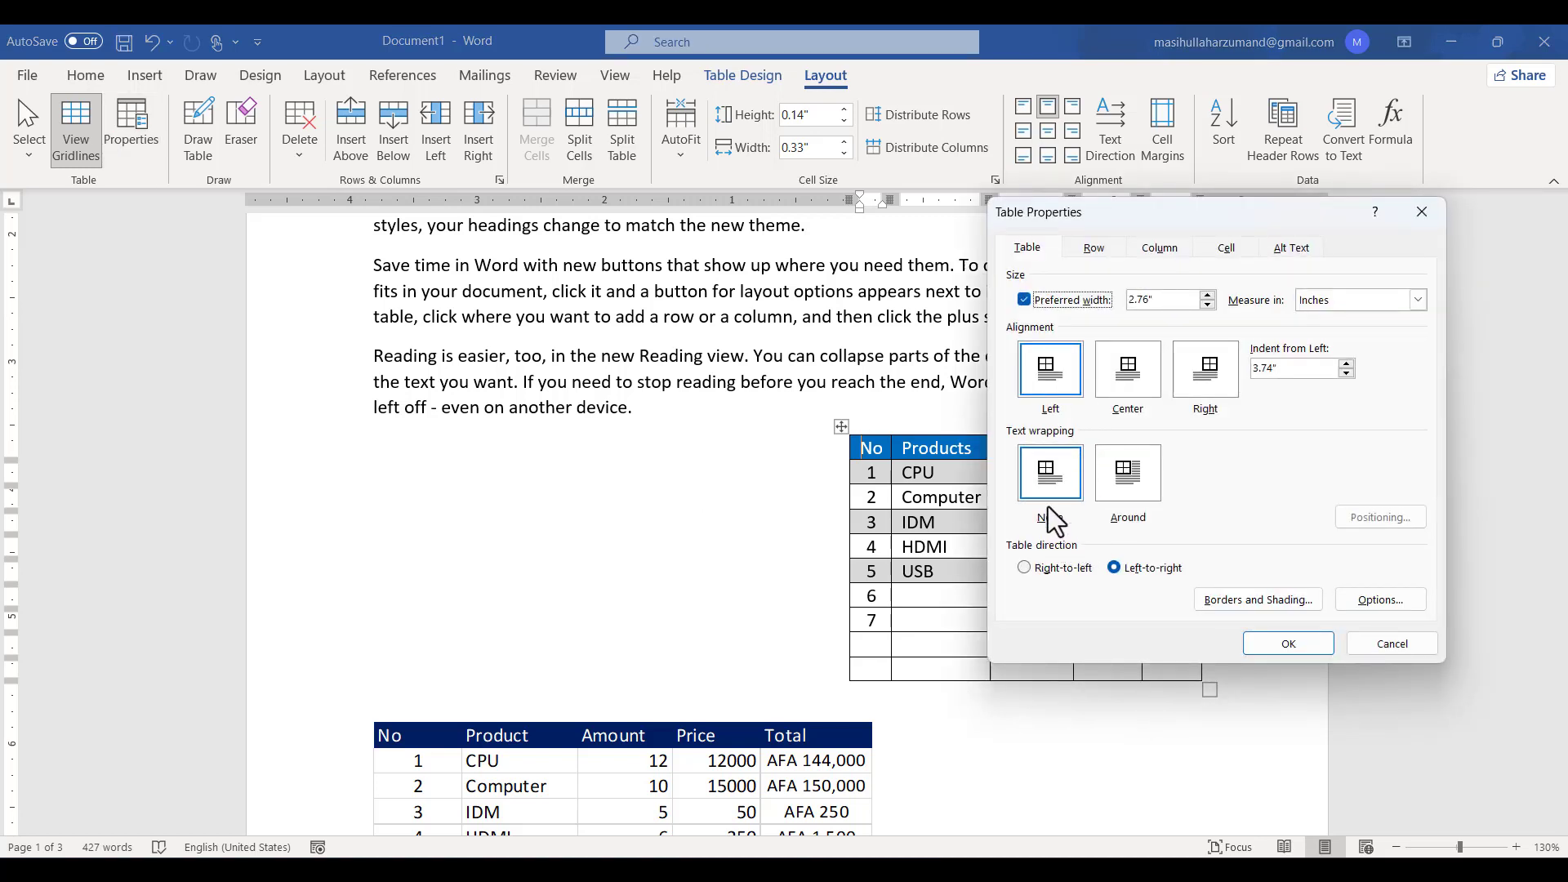
left_click(1123, 474)
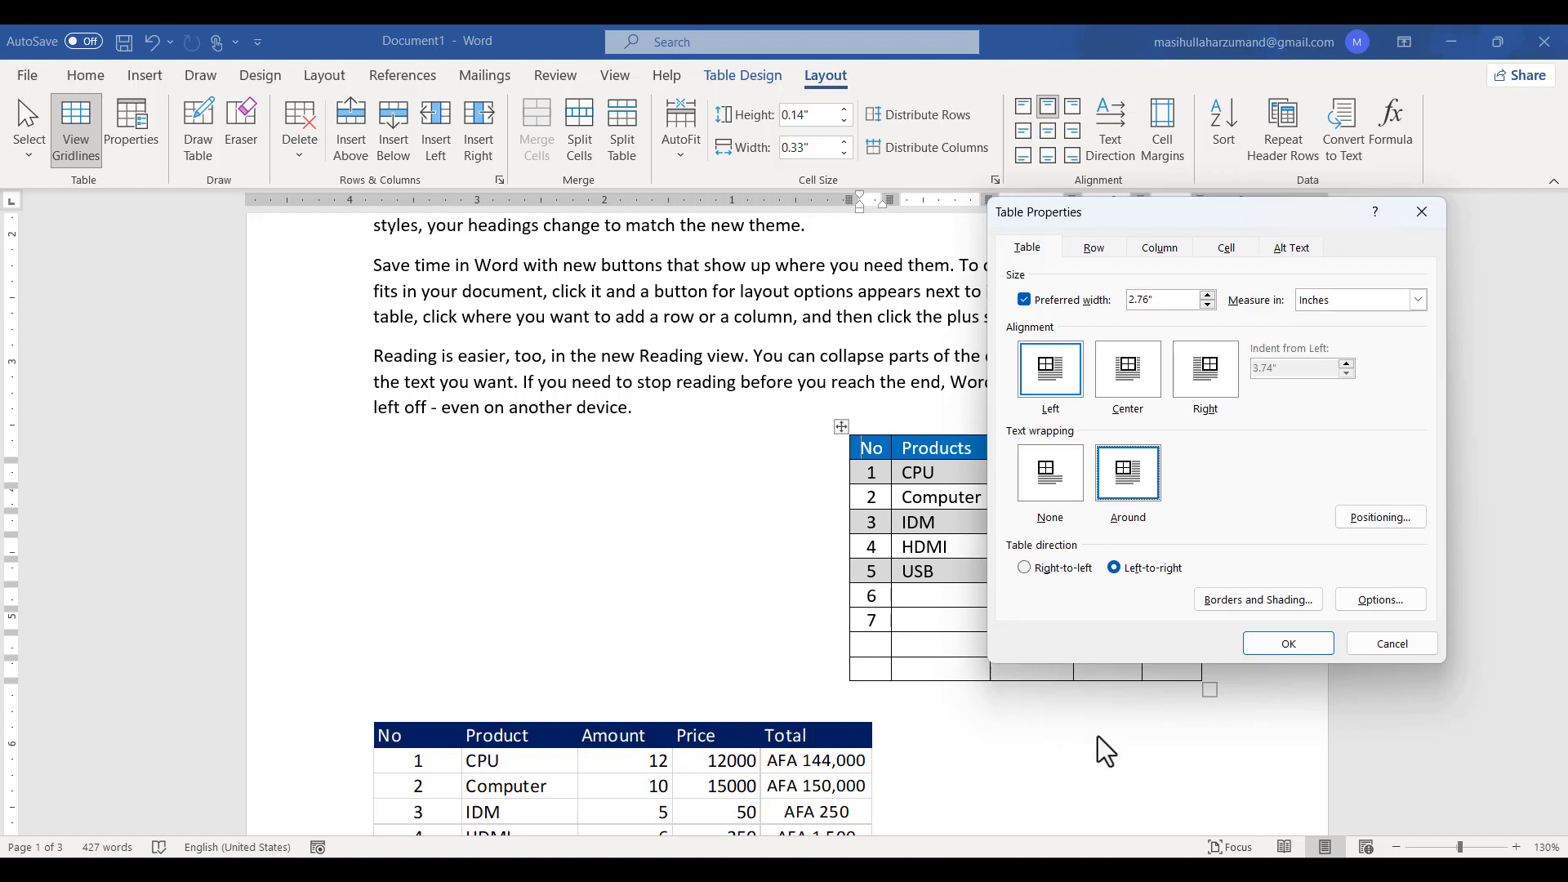
left_click(1258, 649)
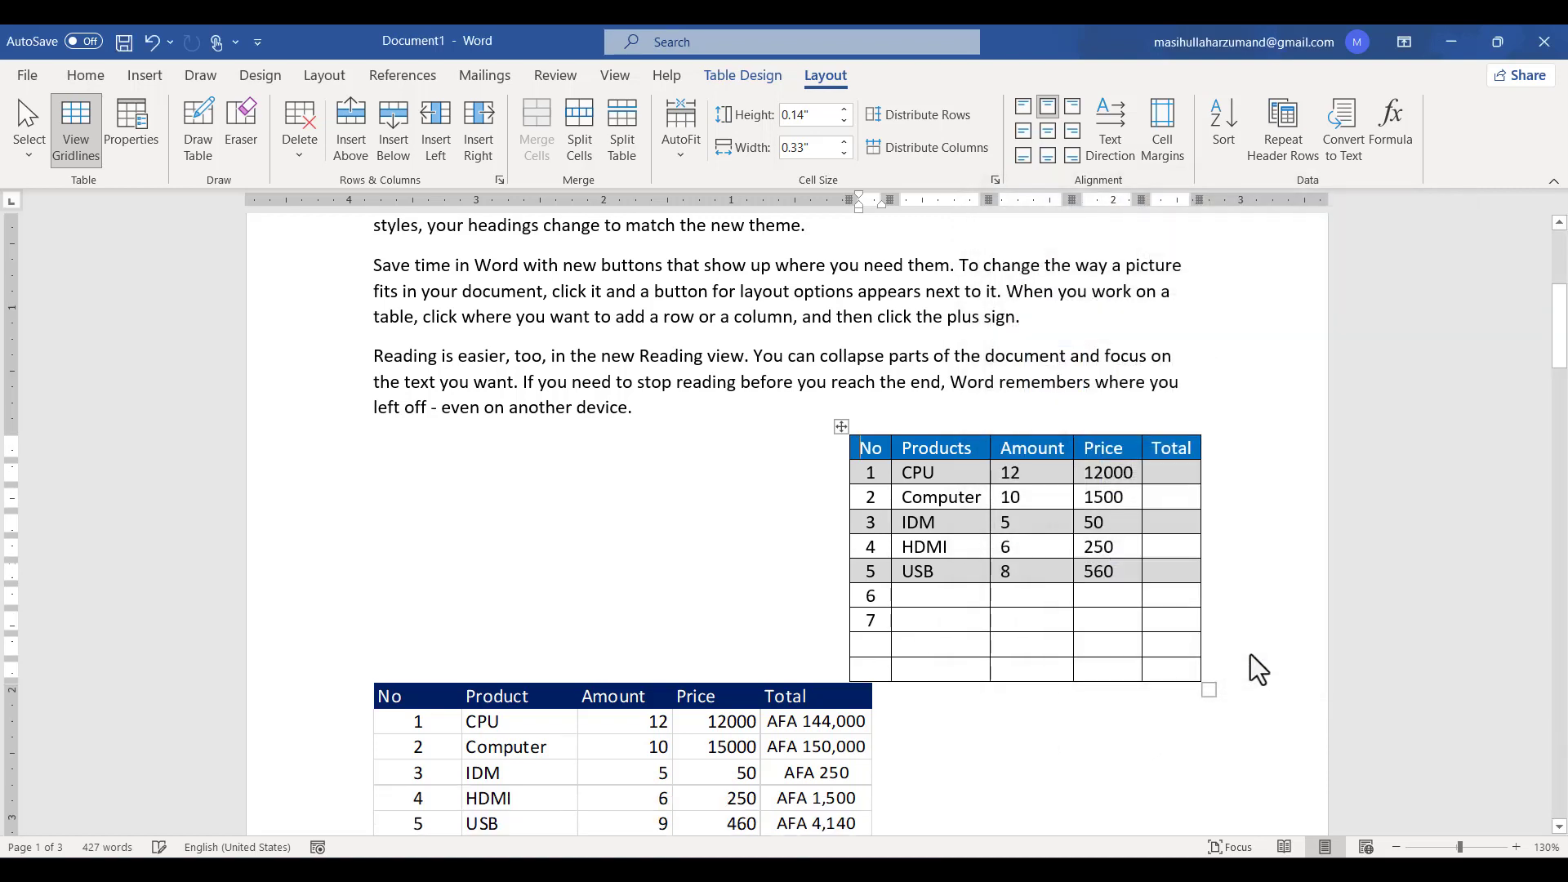
left_click(733, 690)
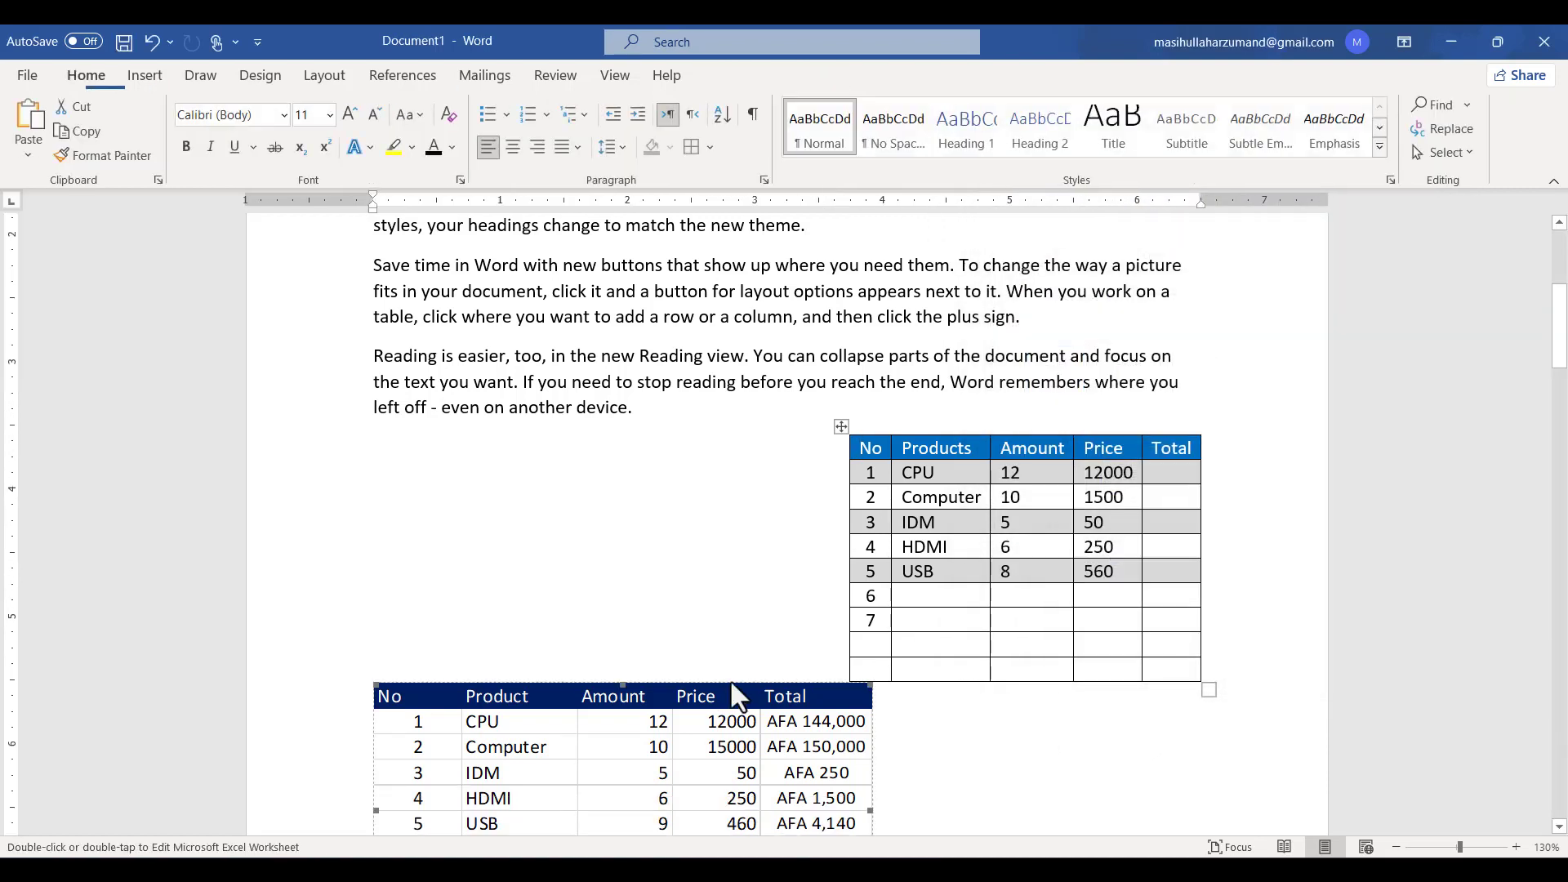
left_click_drag(840, 427, 365, 245)
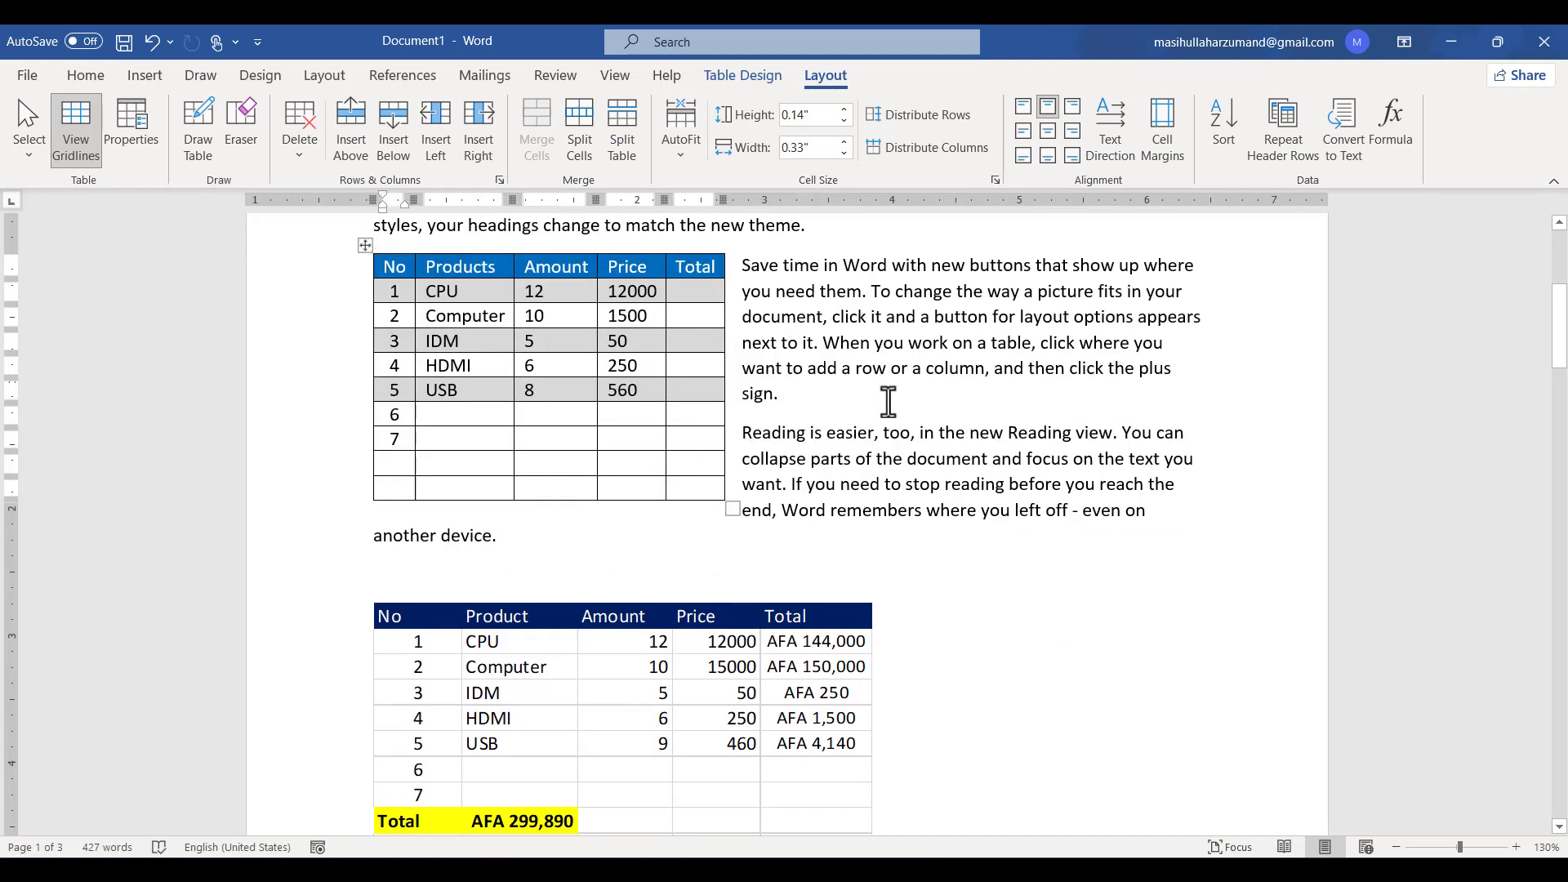
- Set the product table's text wrapping to None in Table Properties
scroll(885, 399, "up", 3)
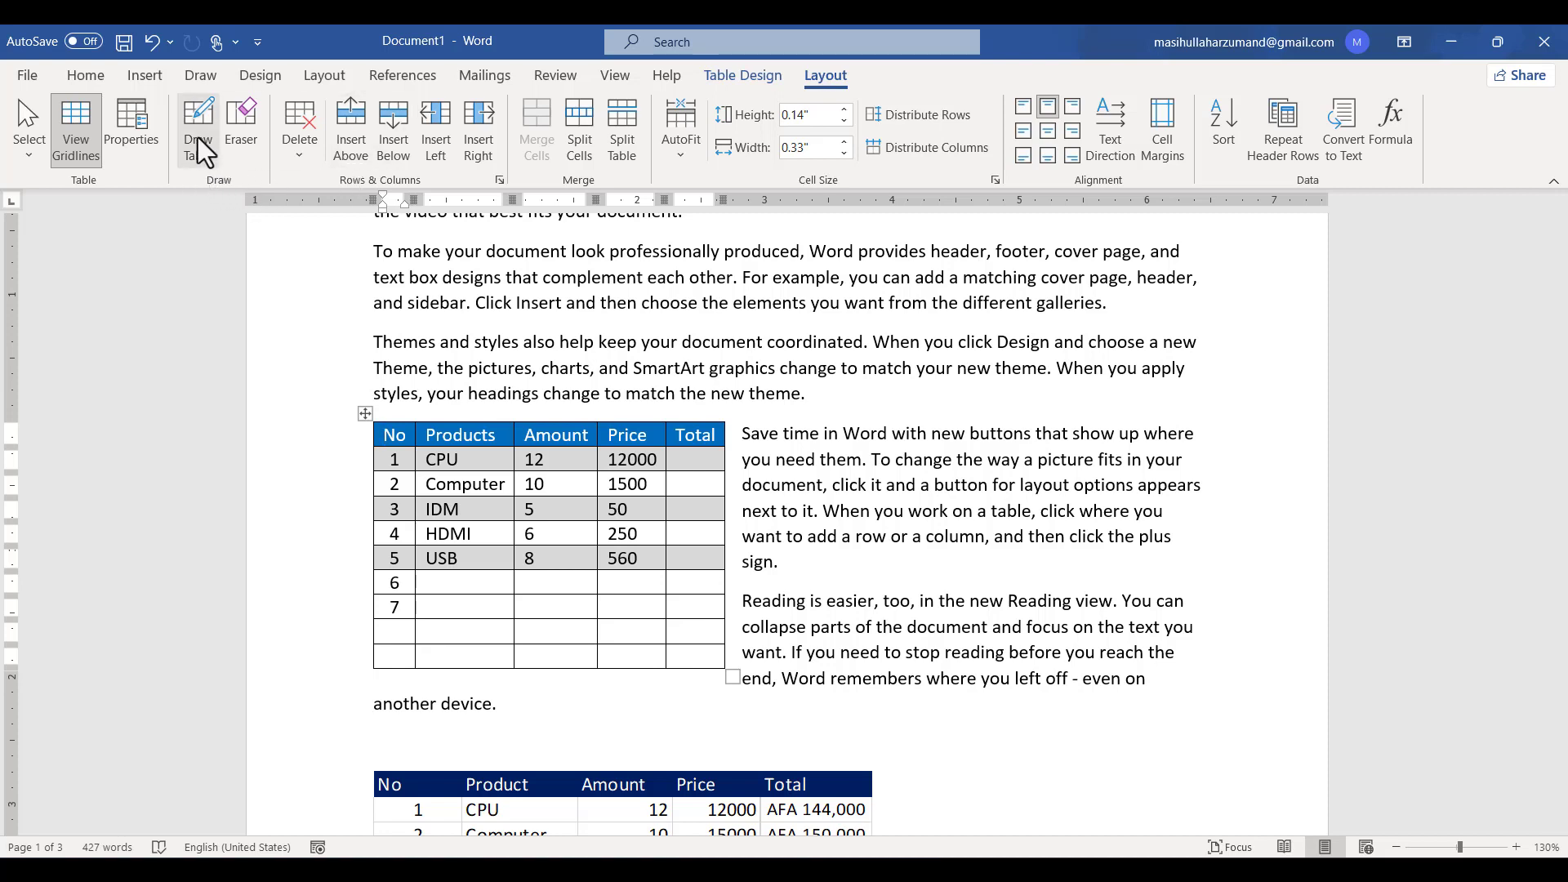
left_click(134, 131)
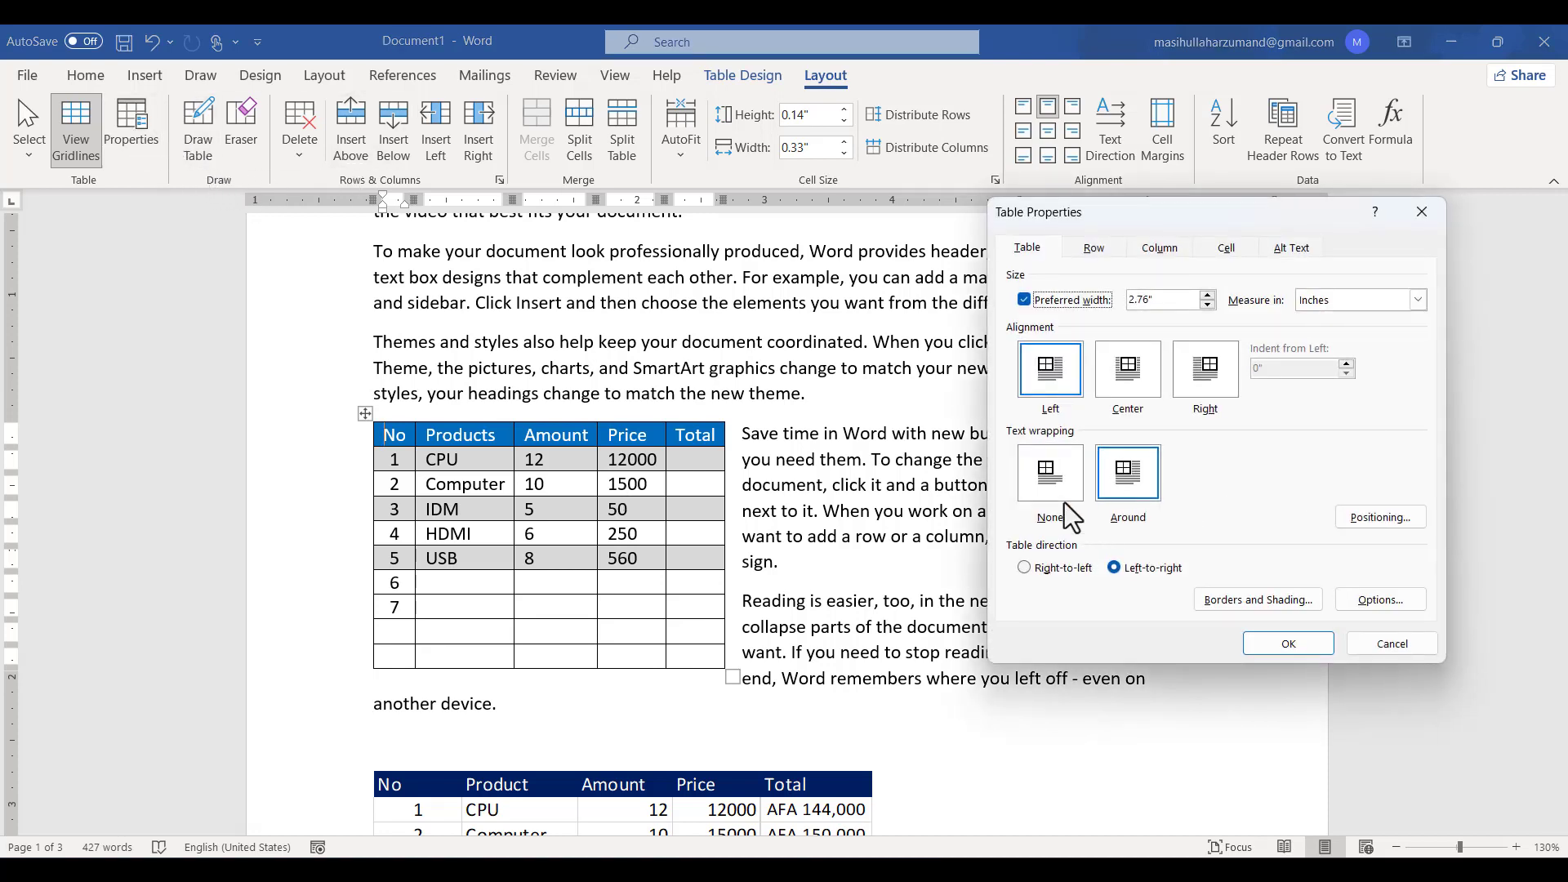
left_click(1065, 503)
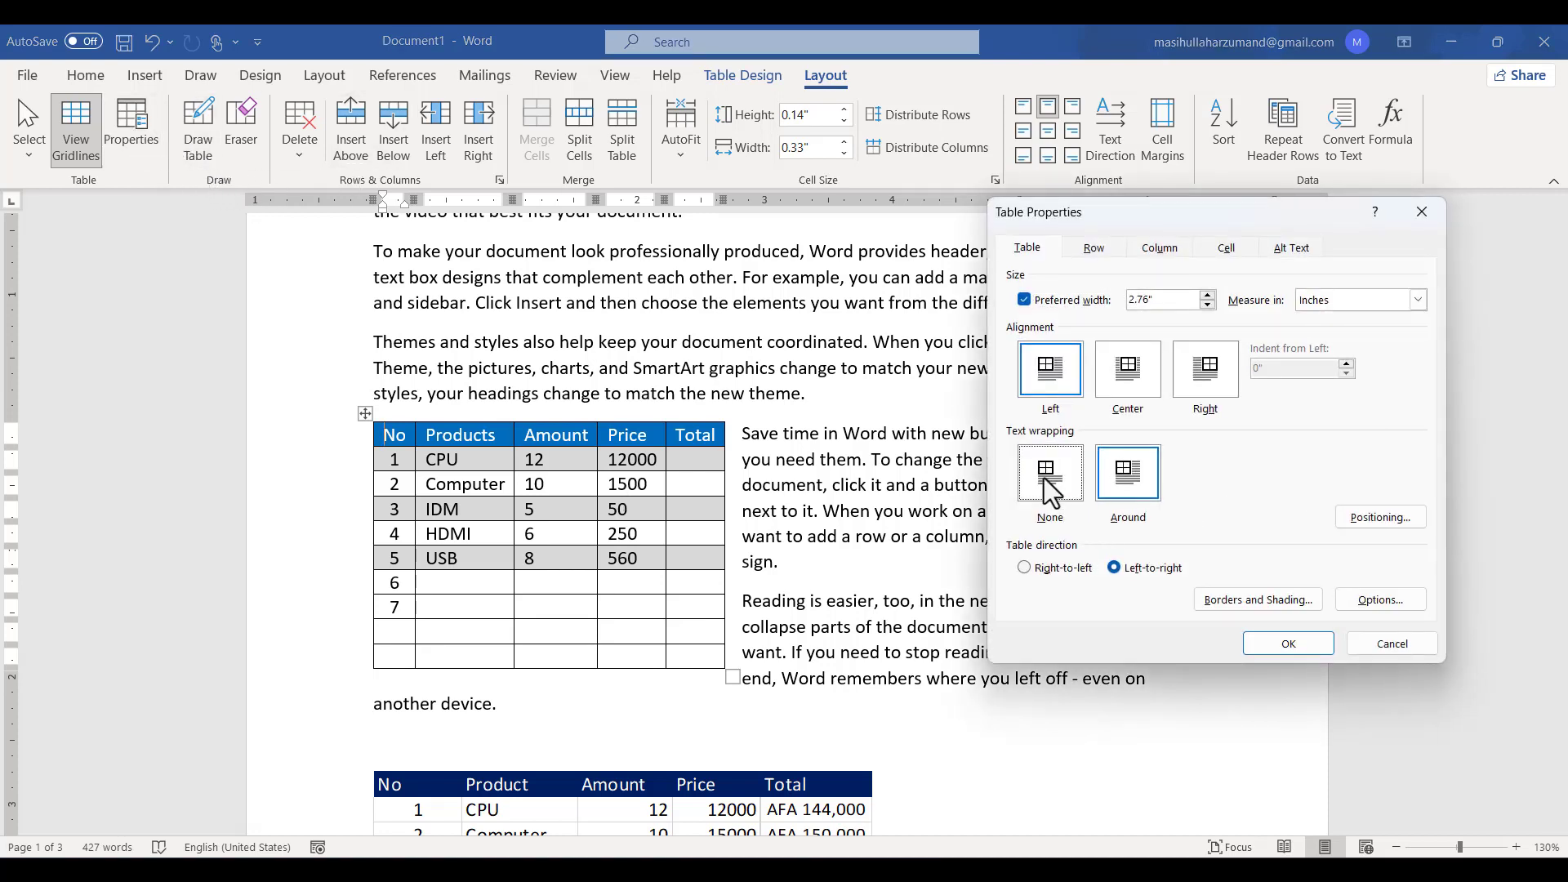
left_click(1261, 642)
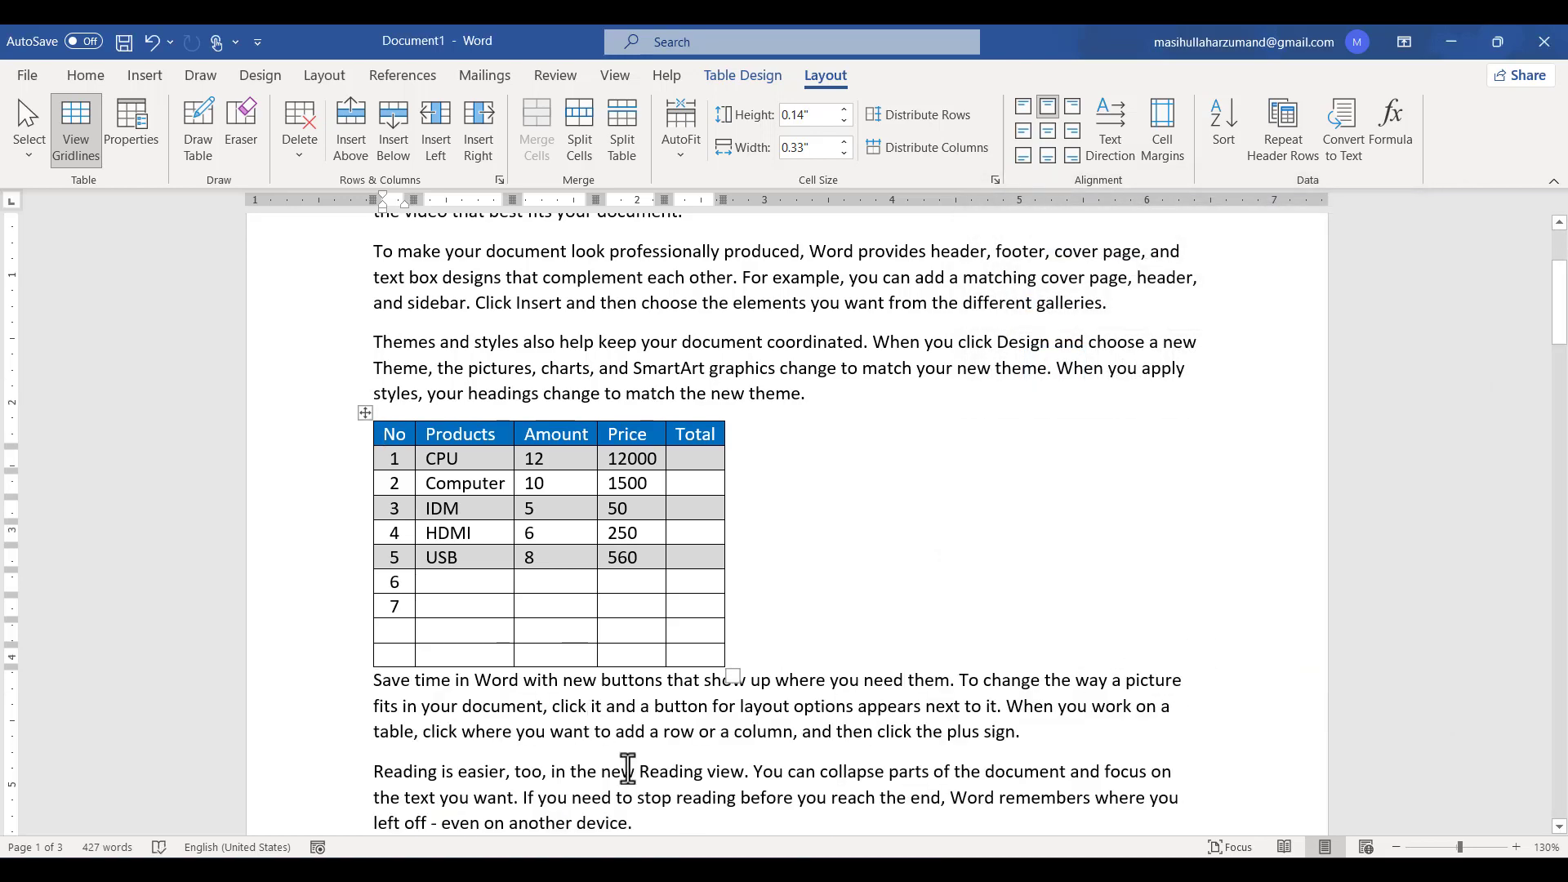
- Review the Borders and Shading settings reached from Table Properties and leave them without applying changes
left_click(125, 134)
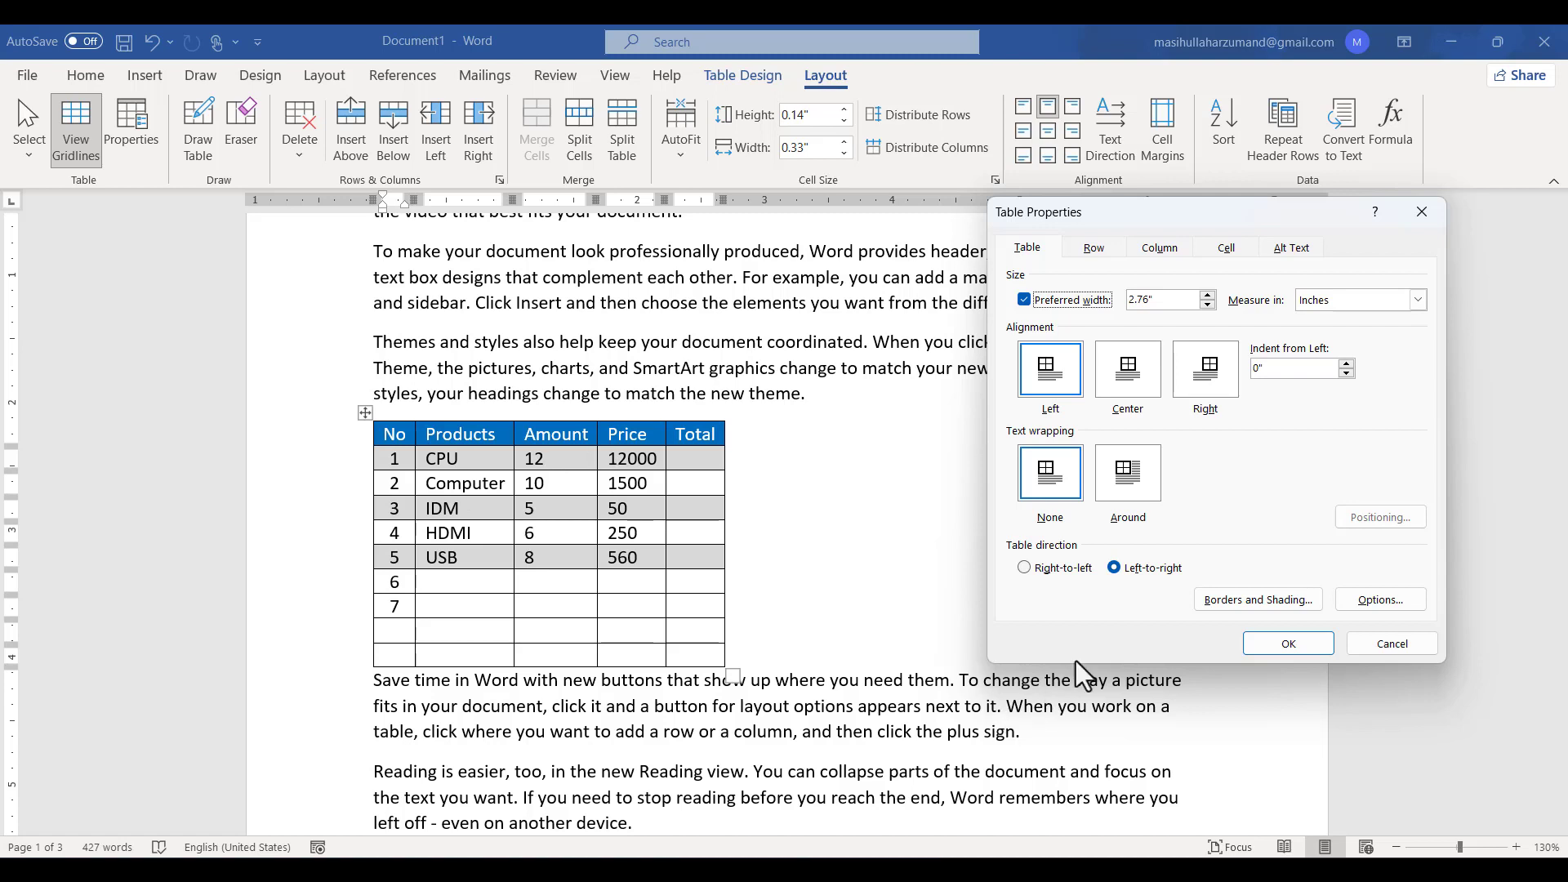
left_click(1243, 606)
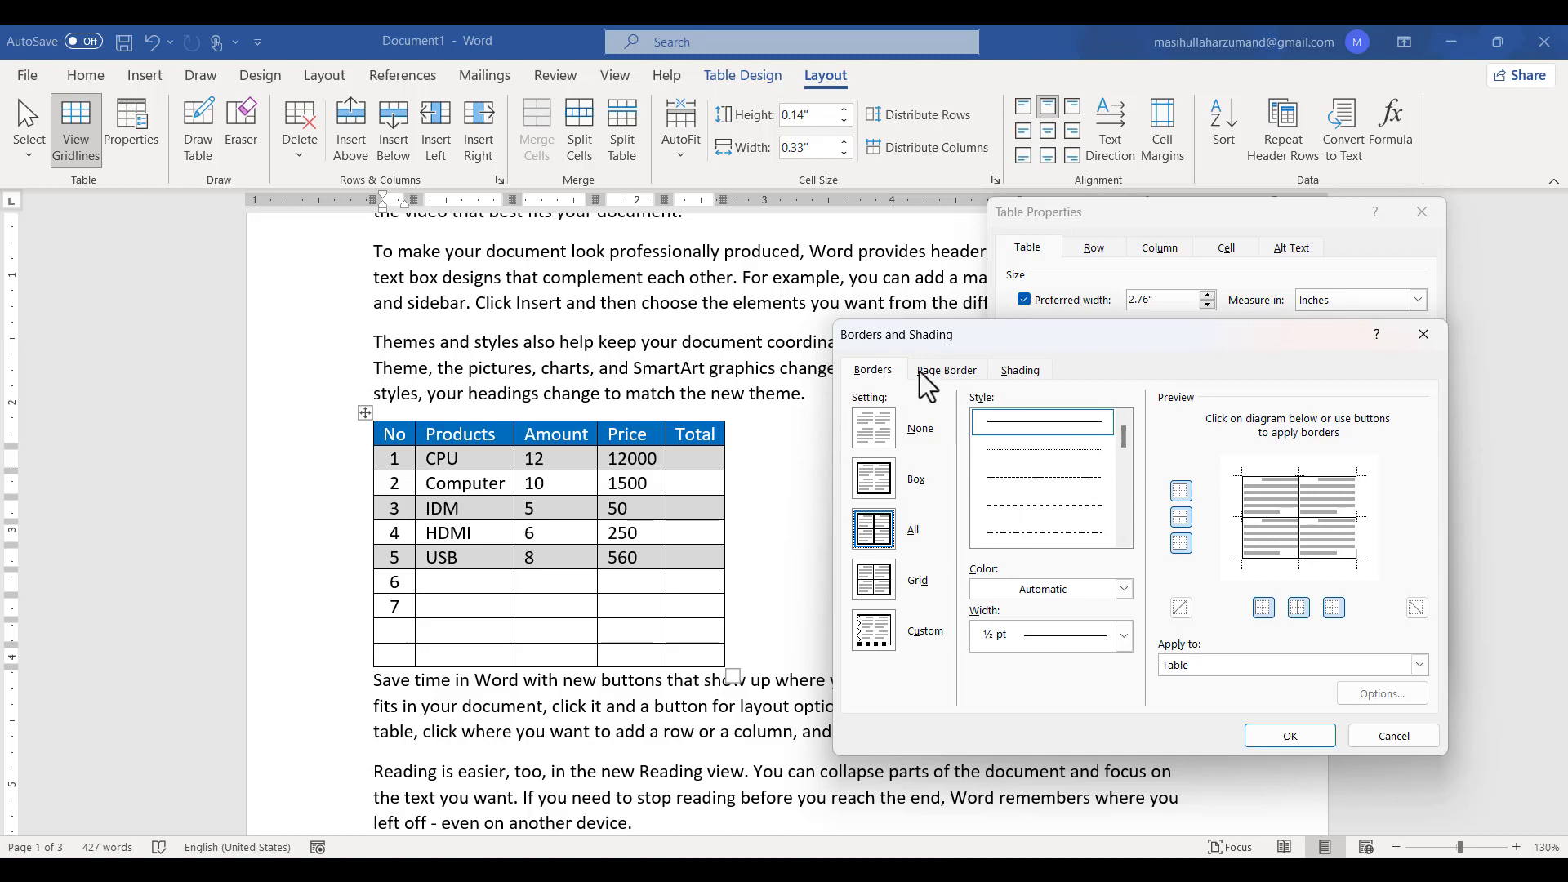
left_click_drag(946, 350, 814, 300)
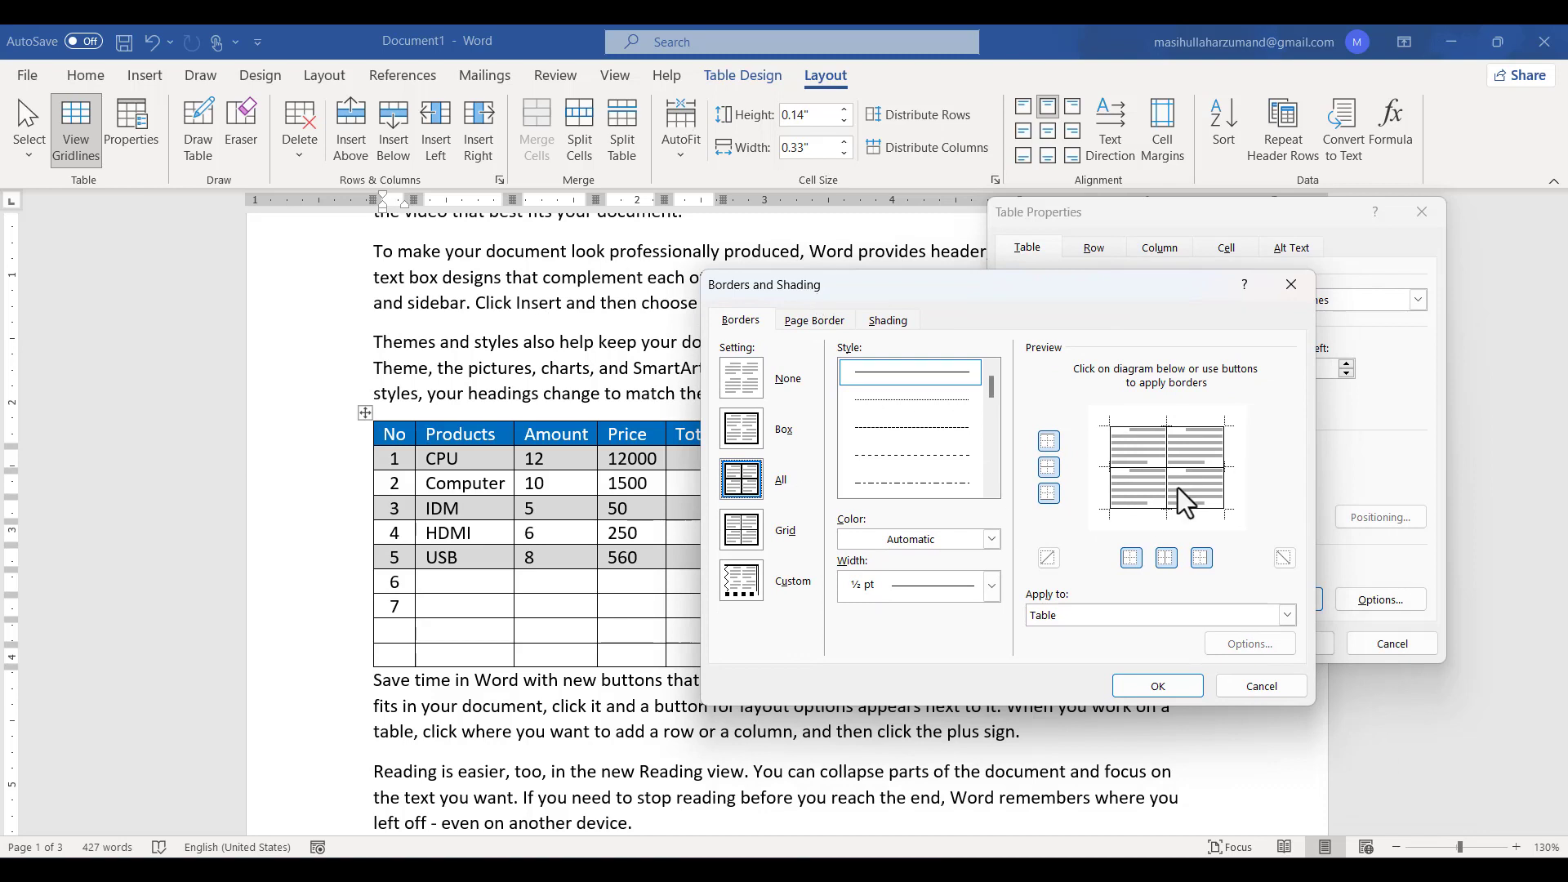
left_click(1287, 684)
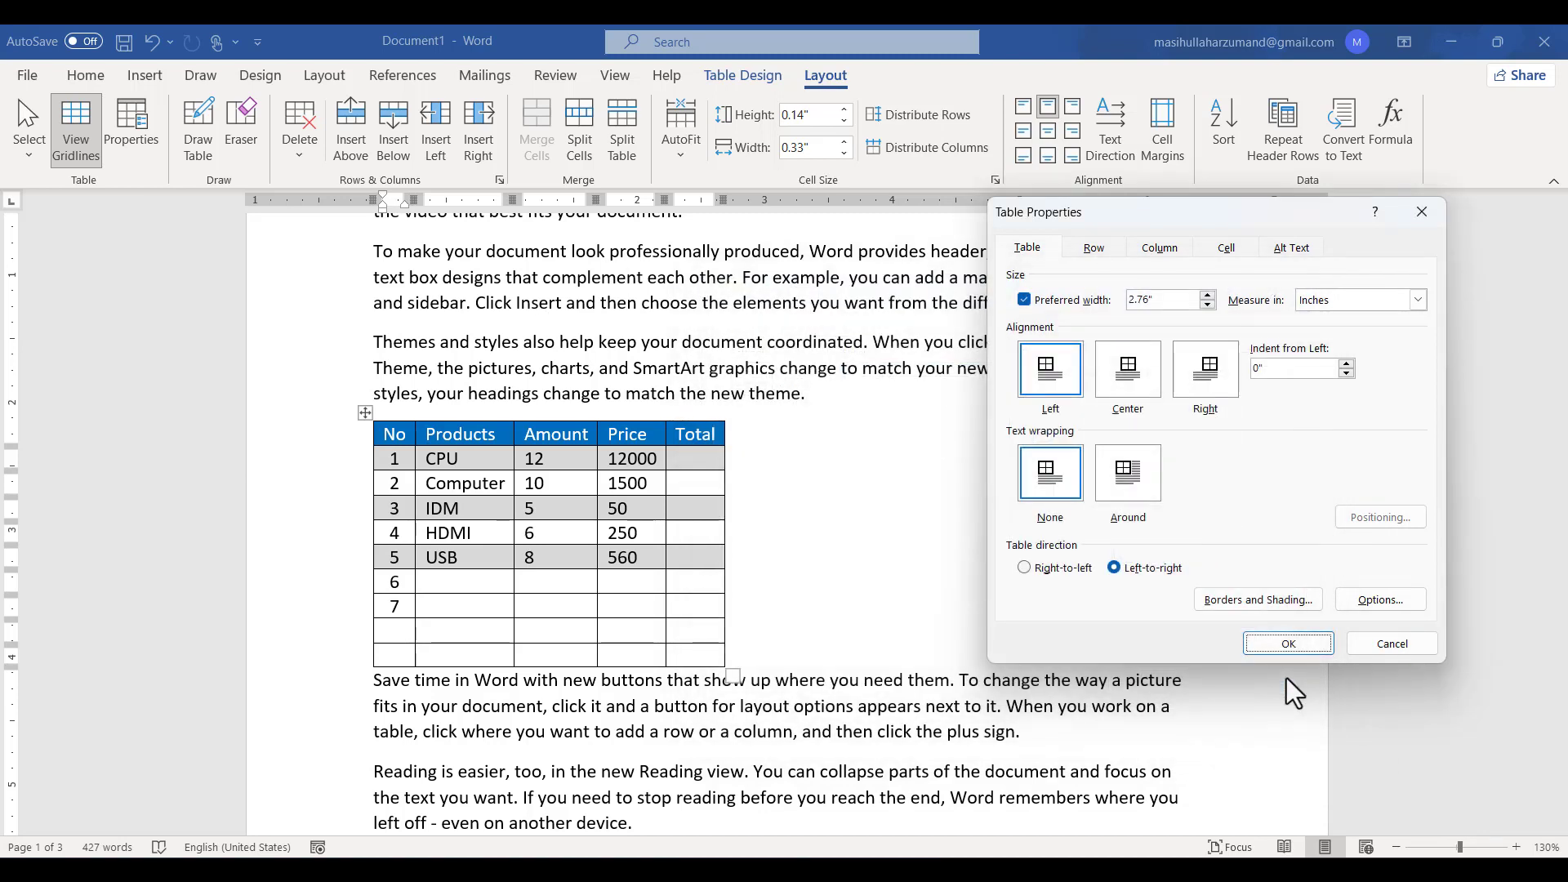
- Step through the product table's row settings from row 1 to row 5 and back to row 4
left_click(1083, 249)
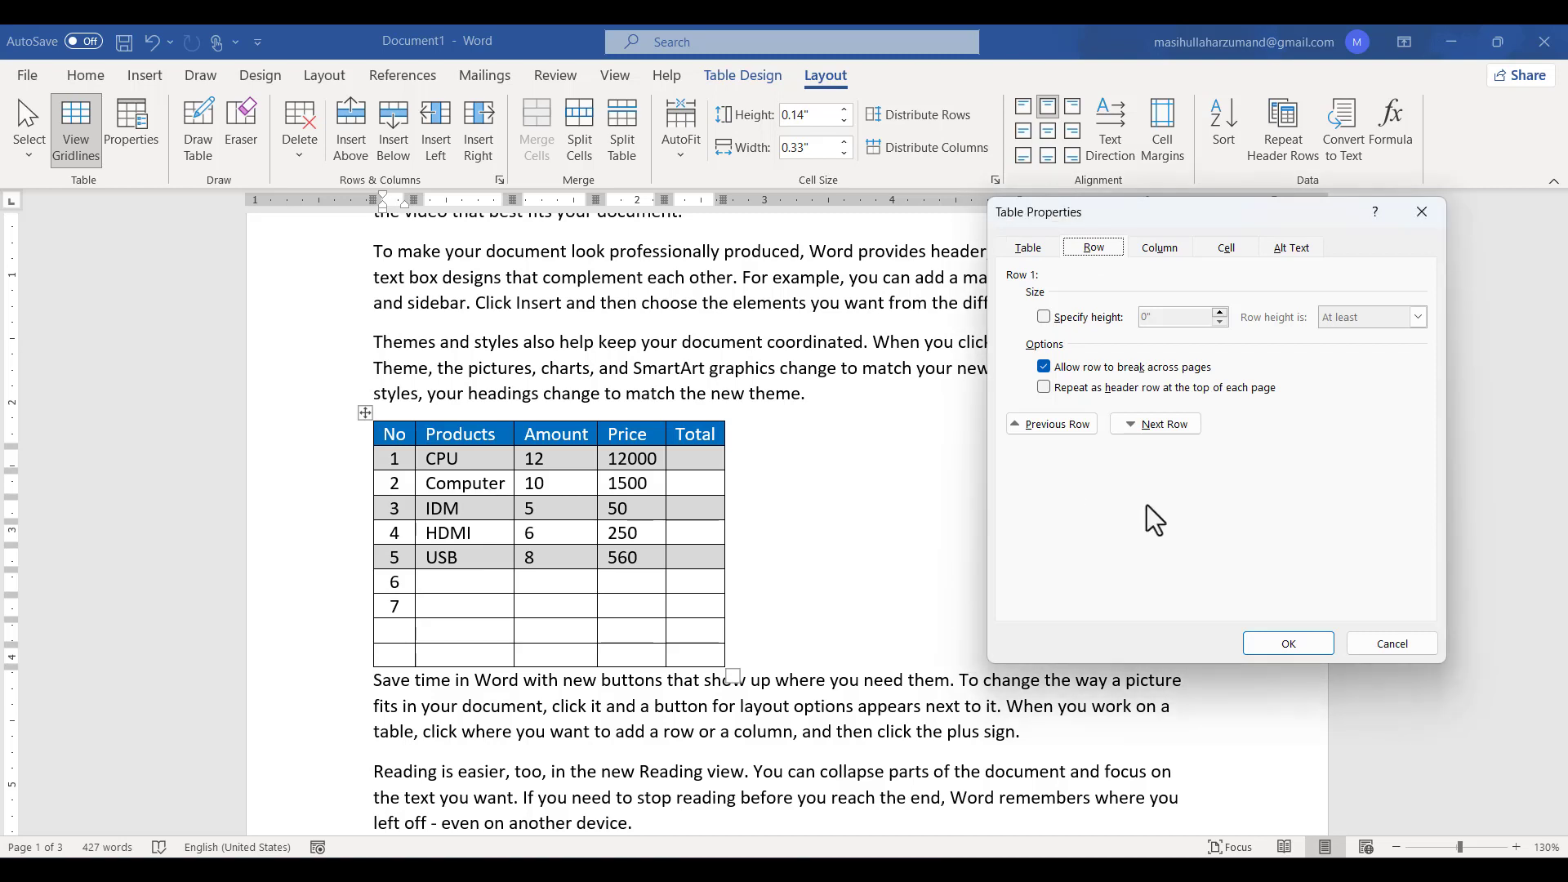
left_click(1152, 425)
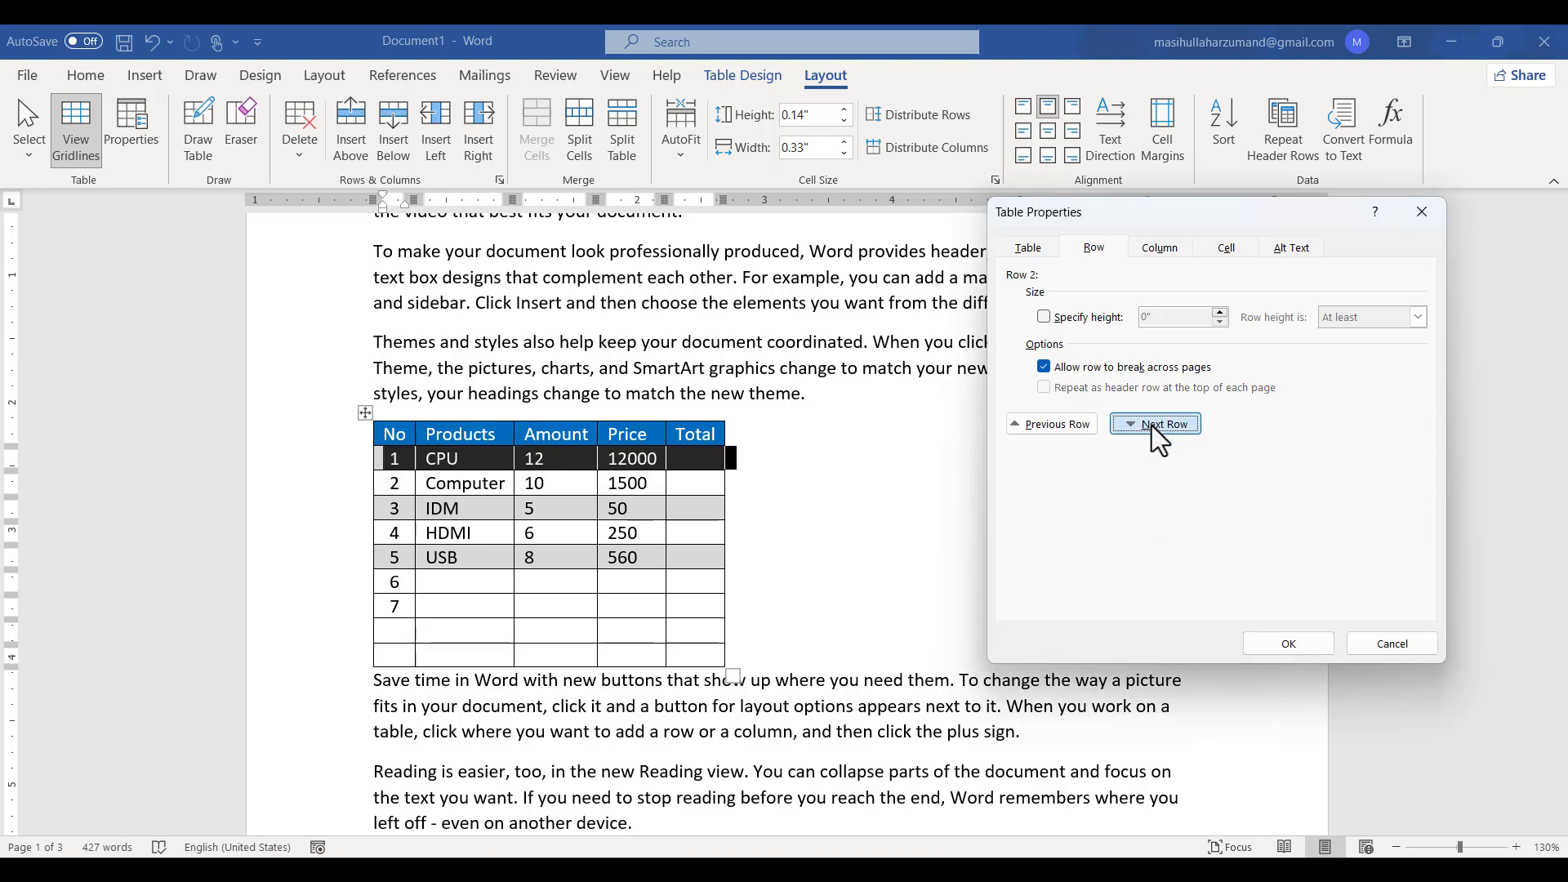
left_click(1152, 425)
left_click(1152, 425)
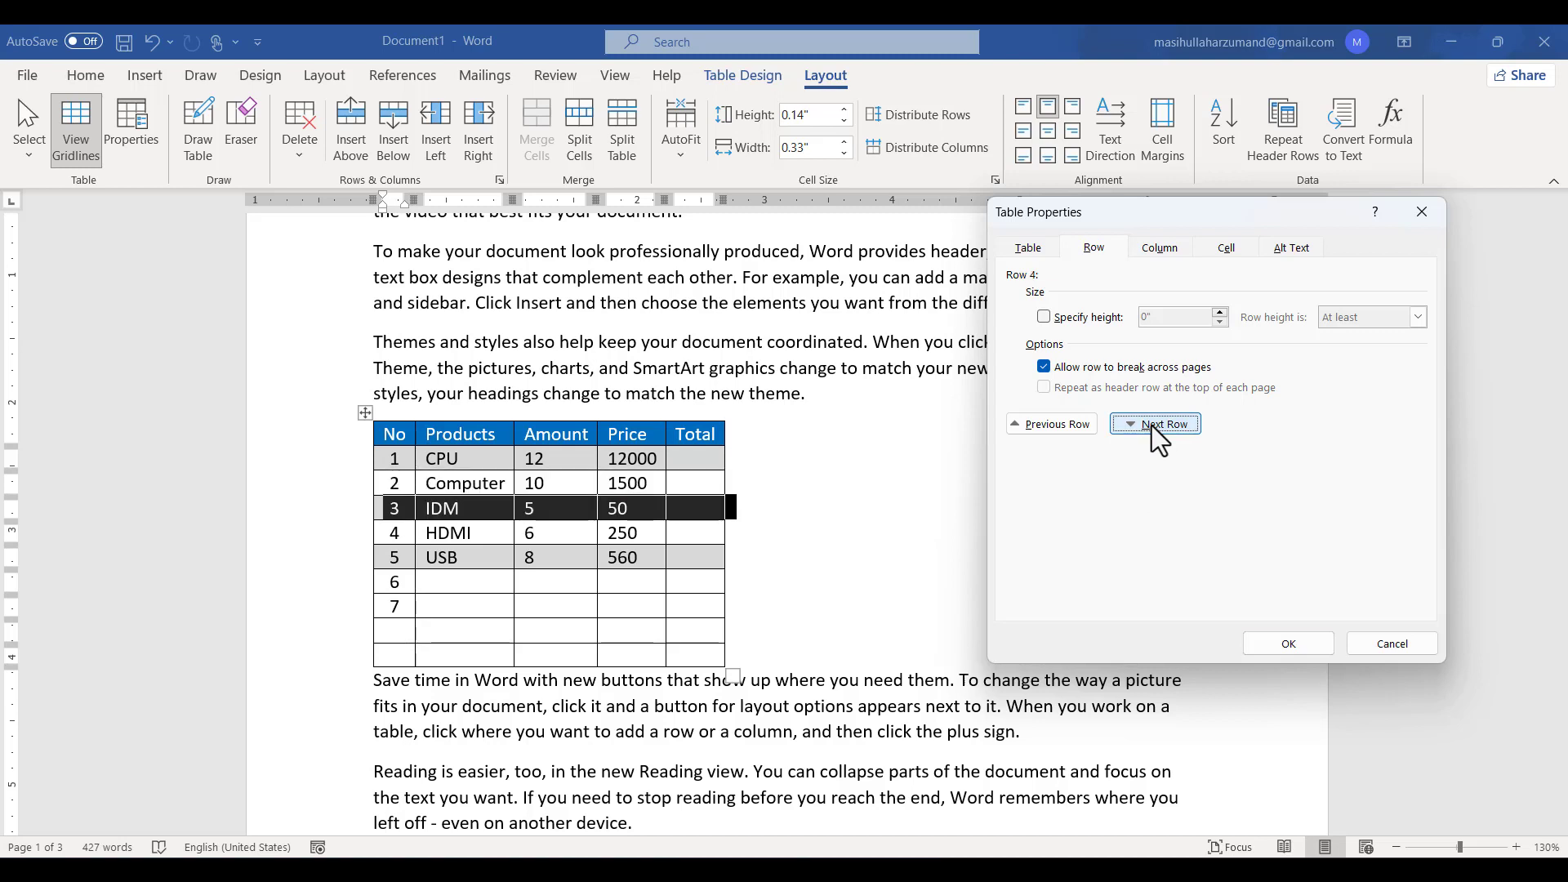
left_click(1151, 425)
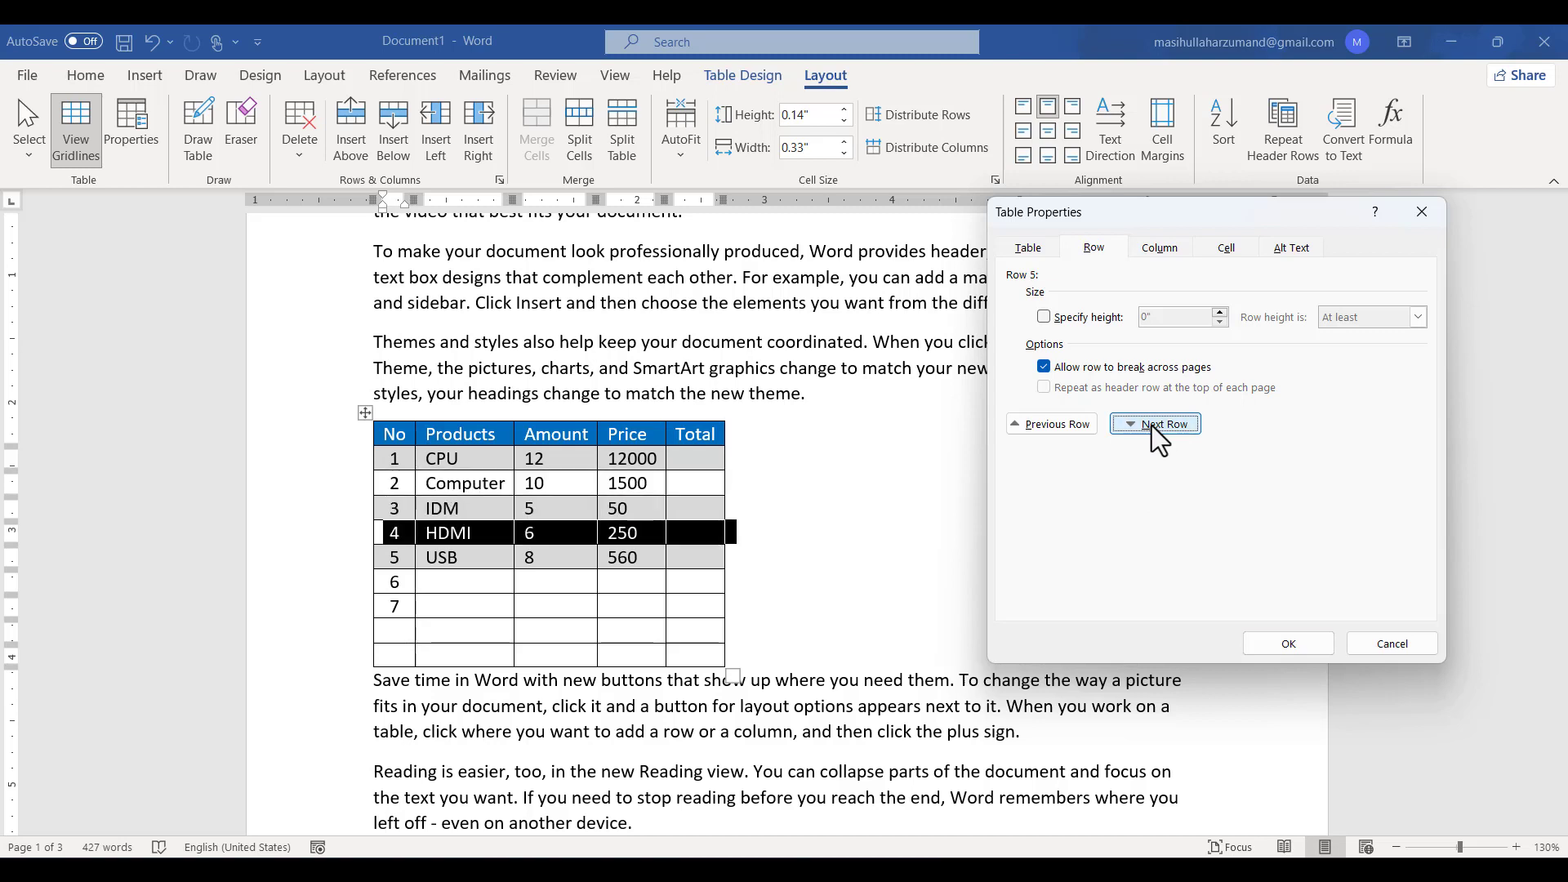
left_click(1061, 422)
- Review the settings of columns 1 to 3, the cell and the whole table, then cancel Table Properties
left_click(1158, 247)
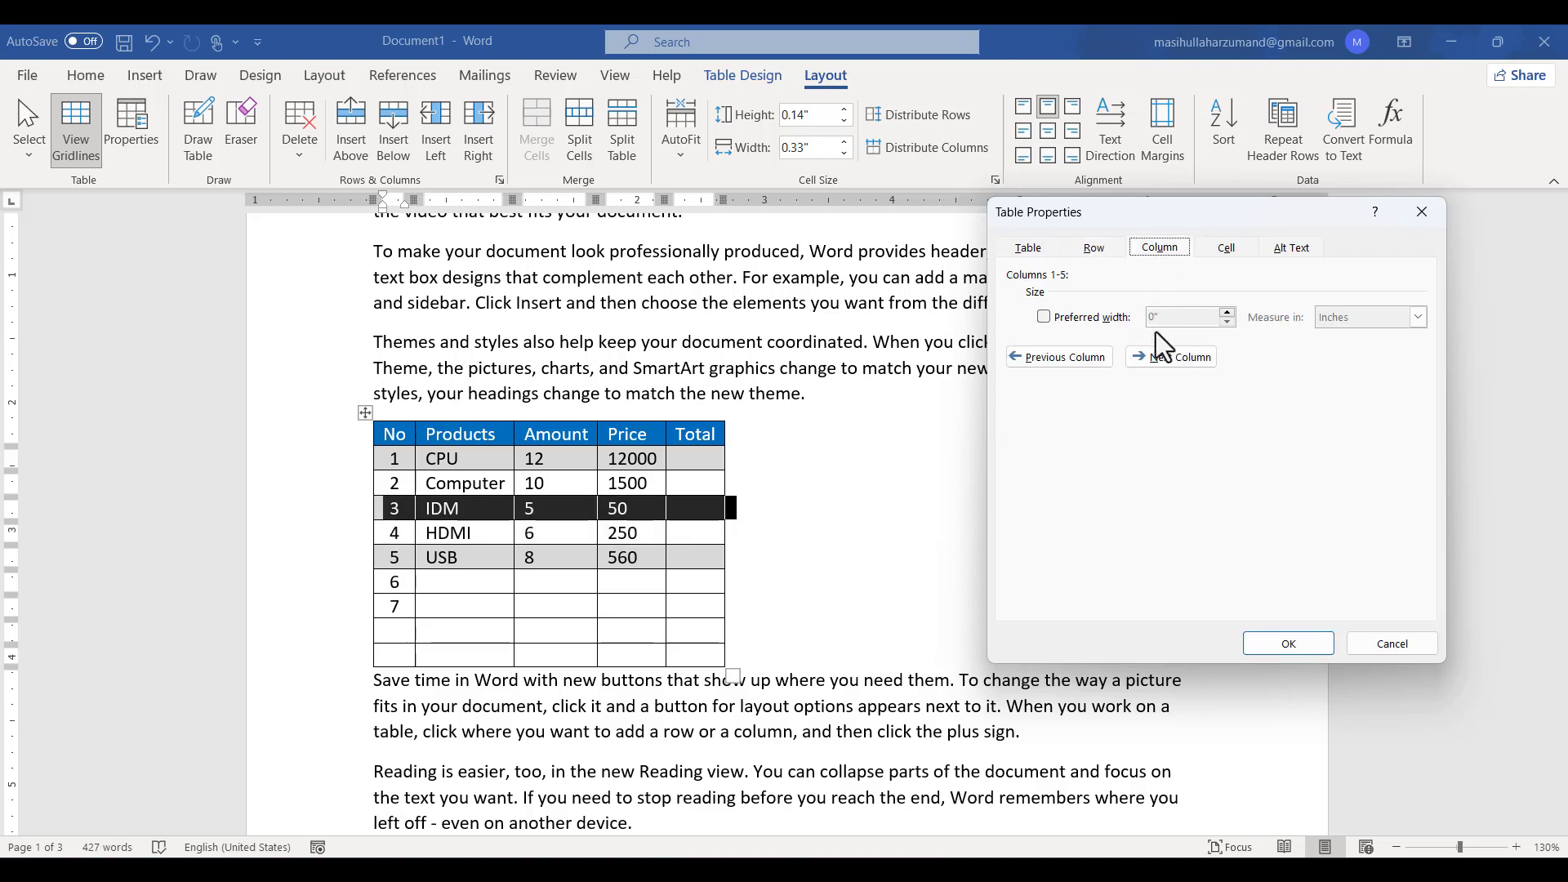
left_click(1169, 358)
left_click(1170, 358)
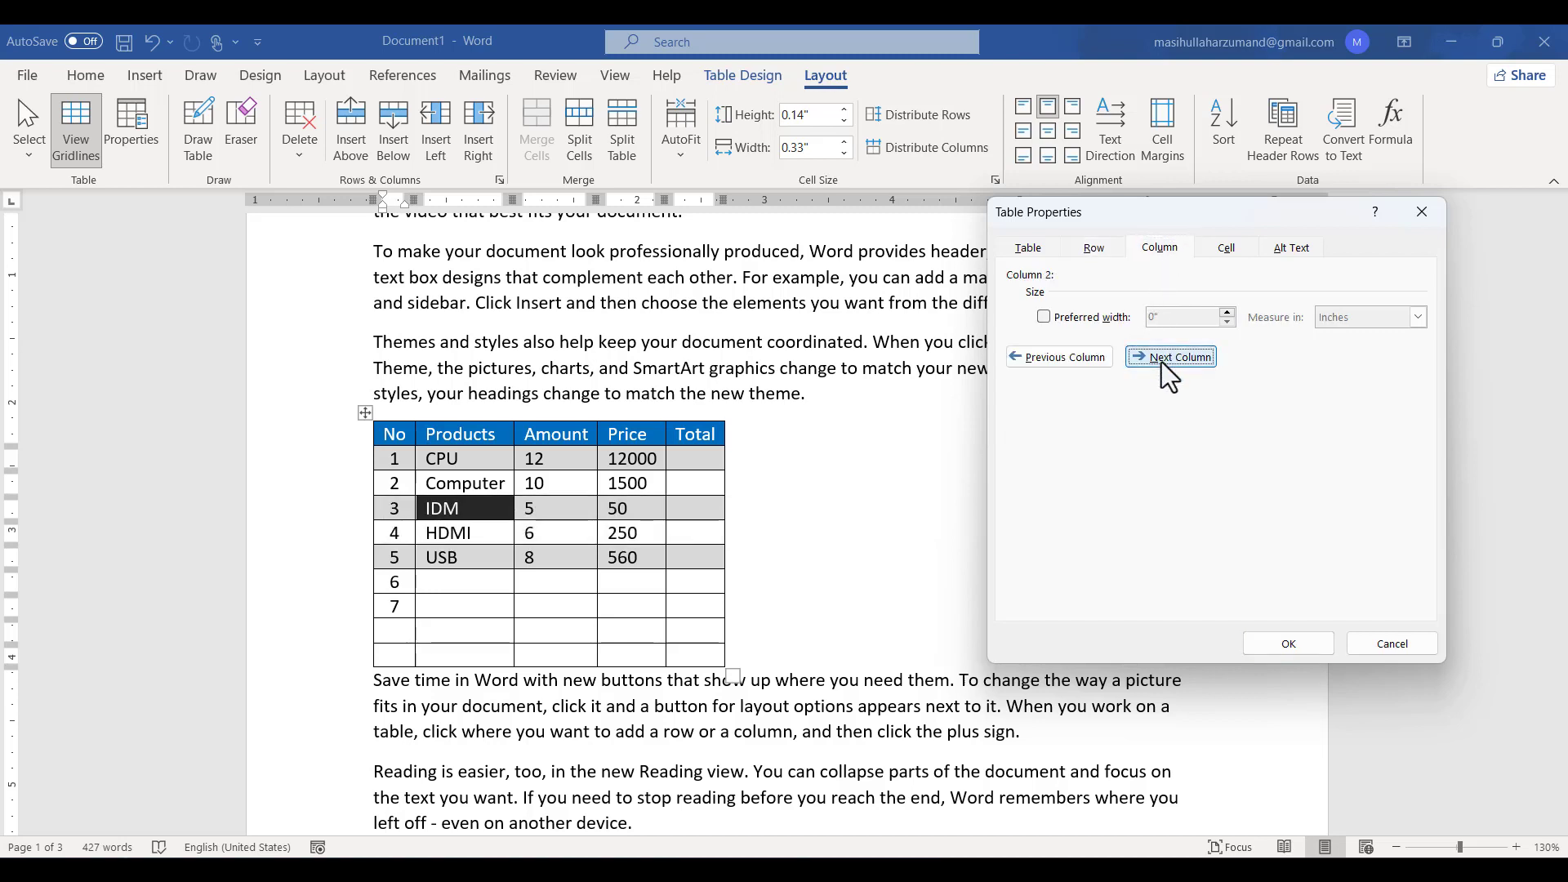
left_click(1169, 358)
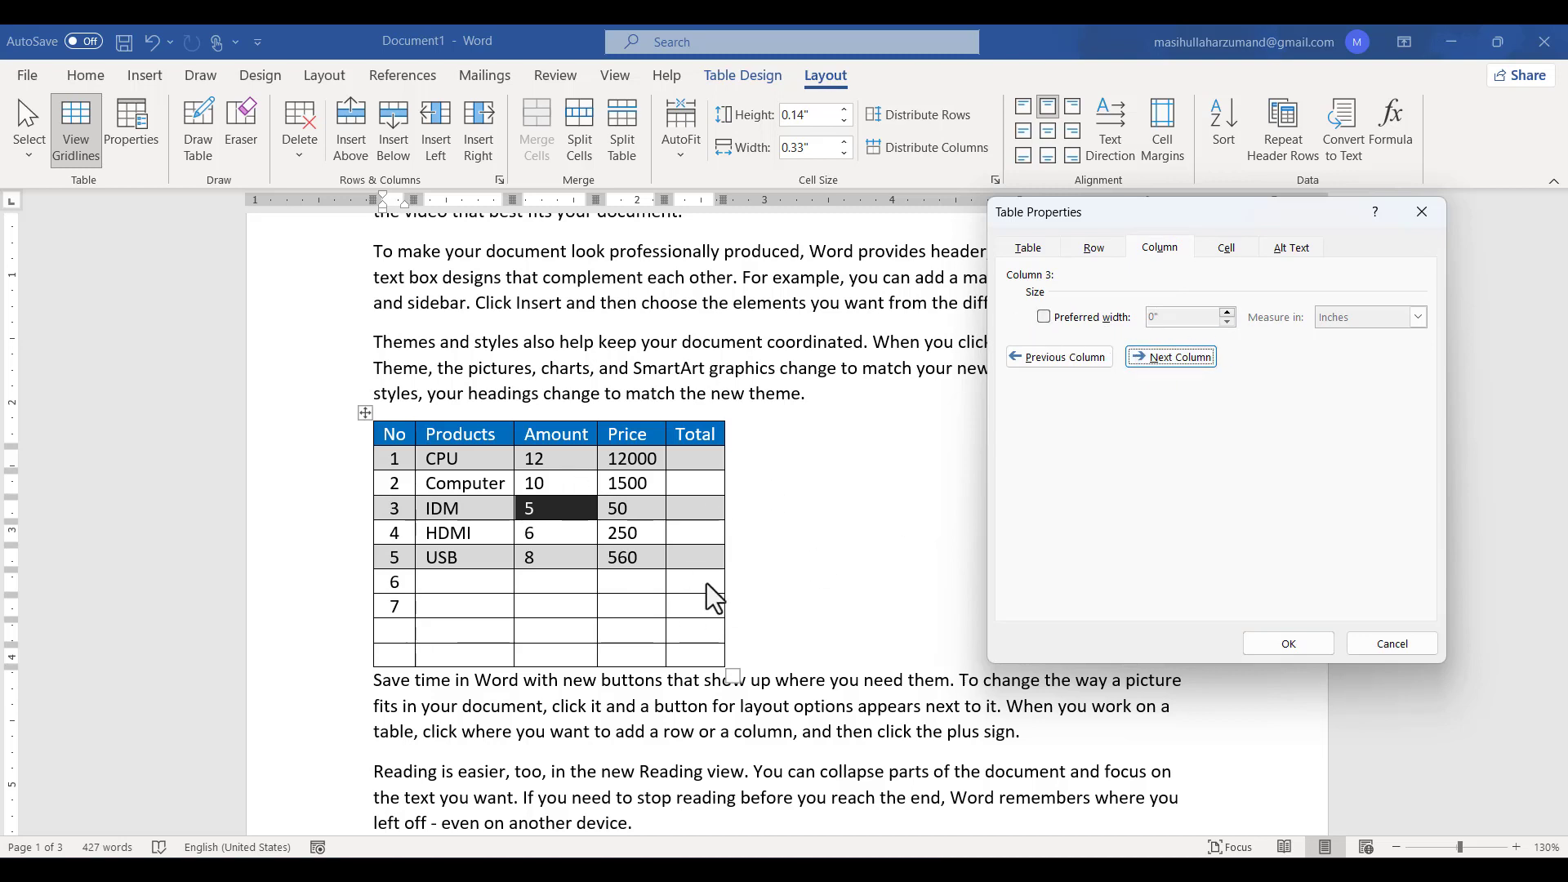
left_click(1227, 249)
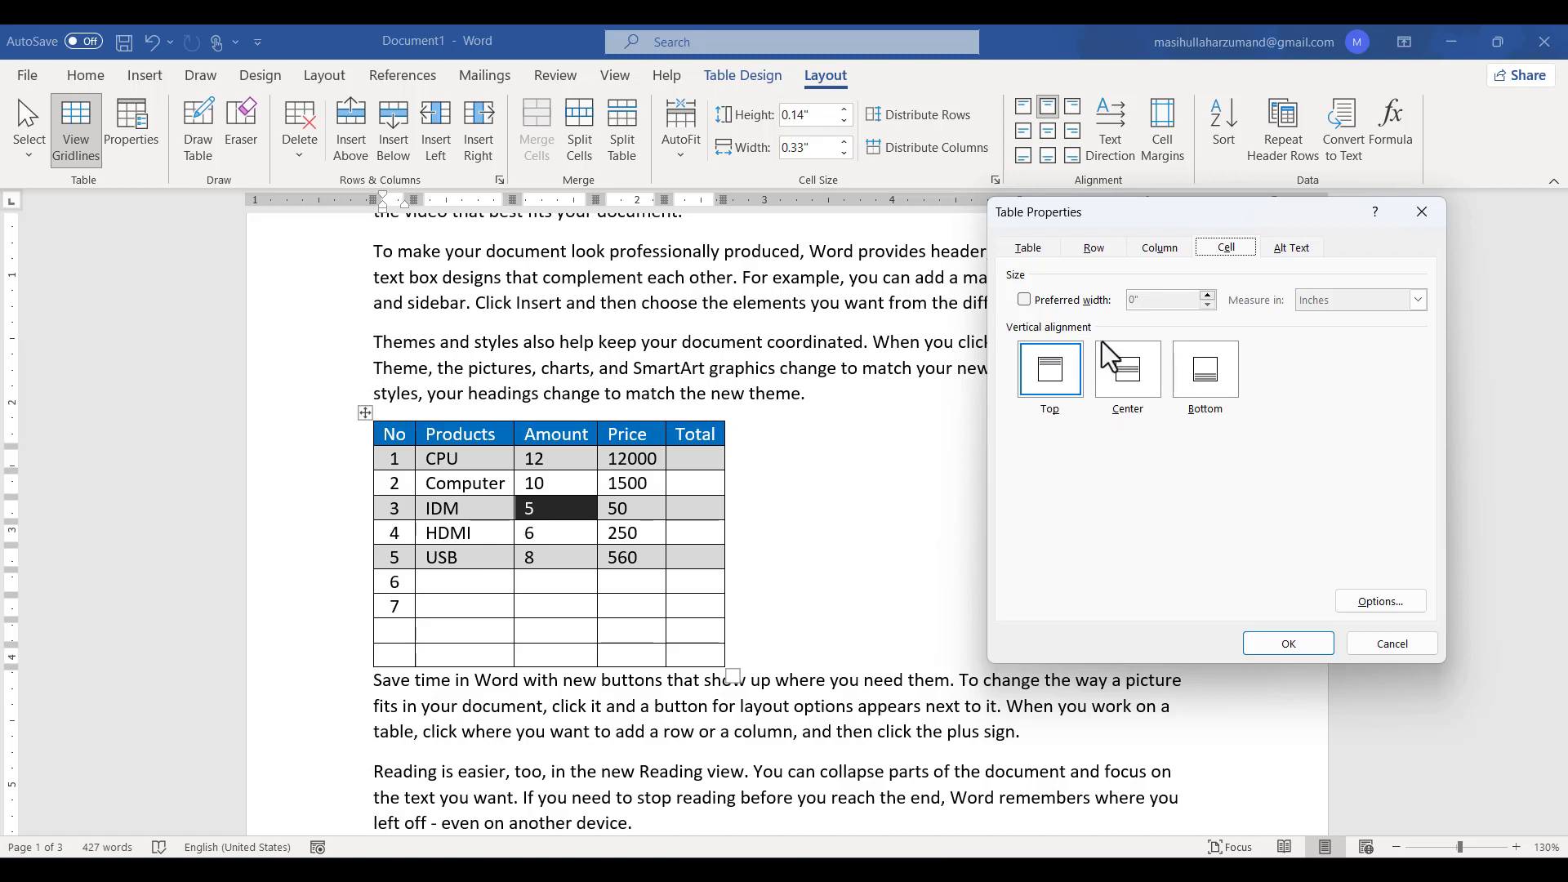
left_click(1035, 250)
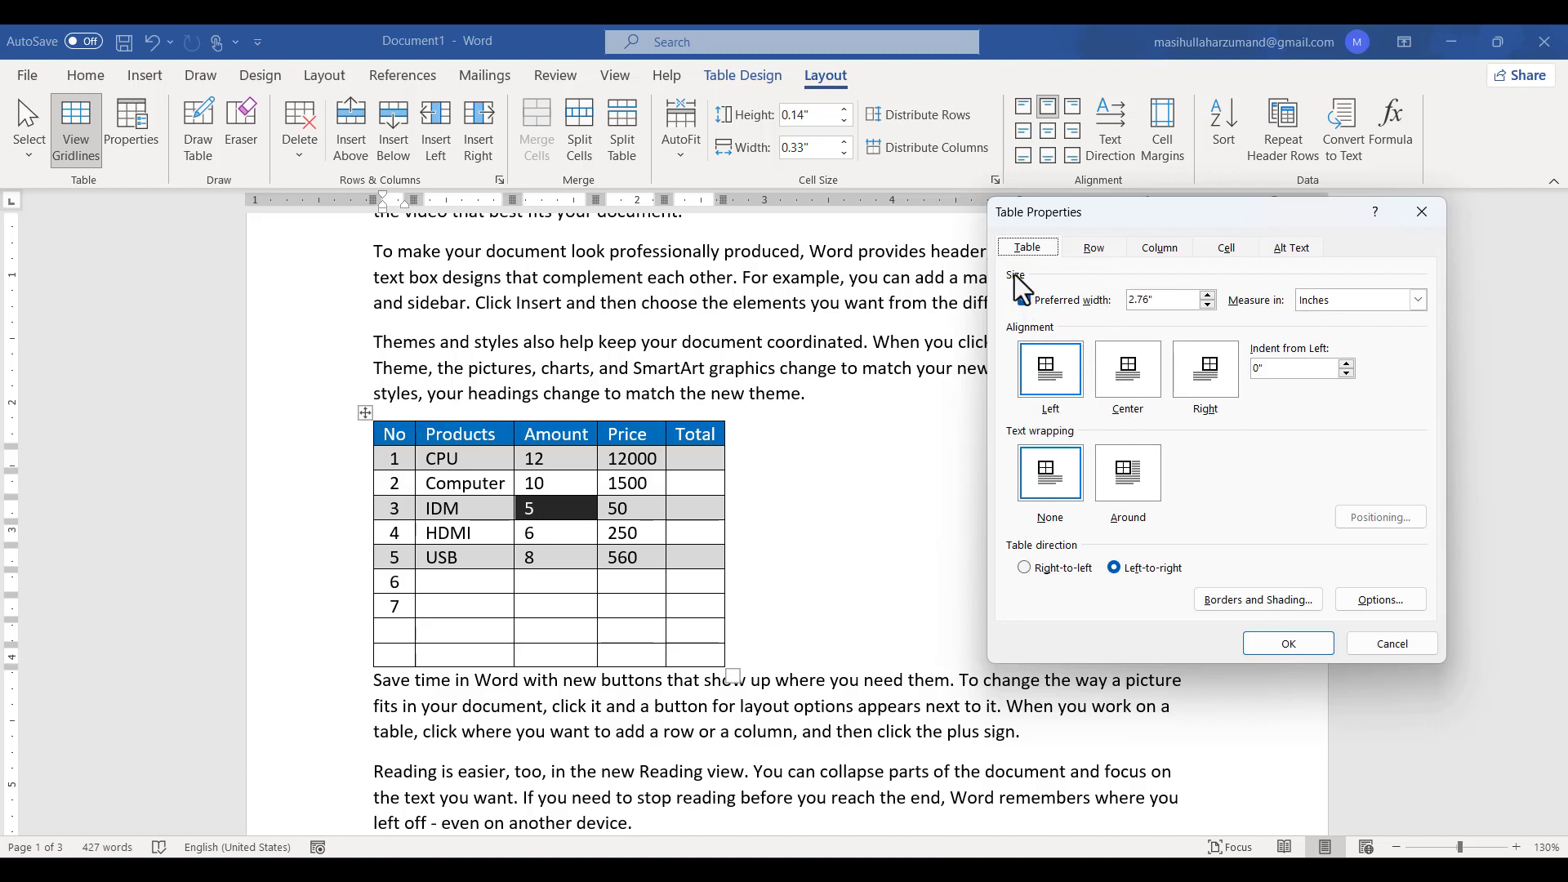
left_click(1225, 250)
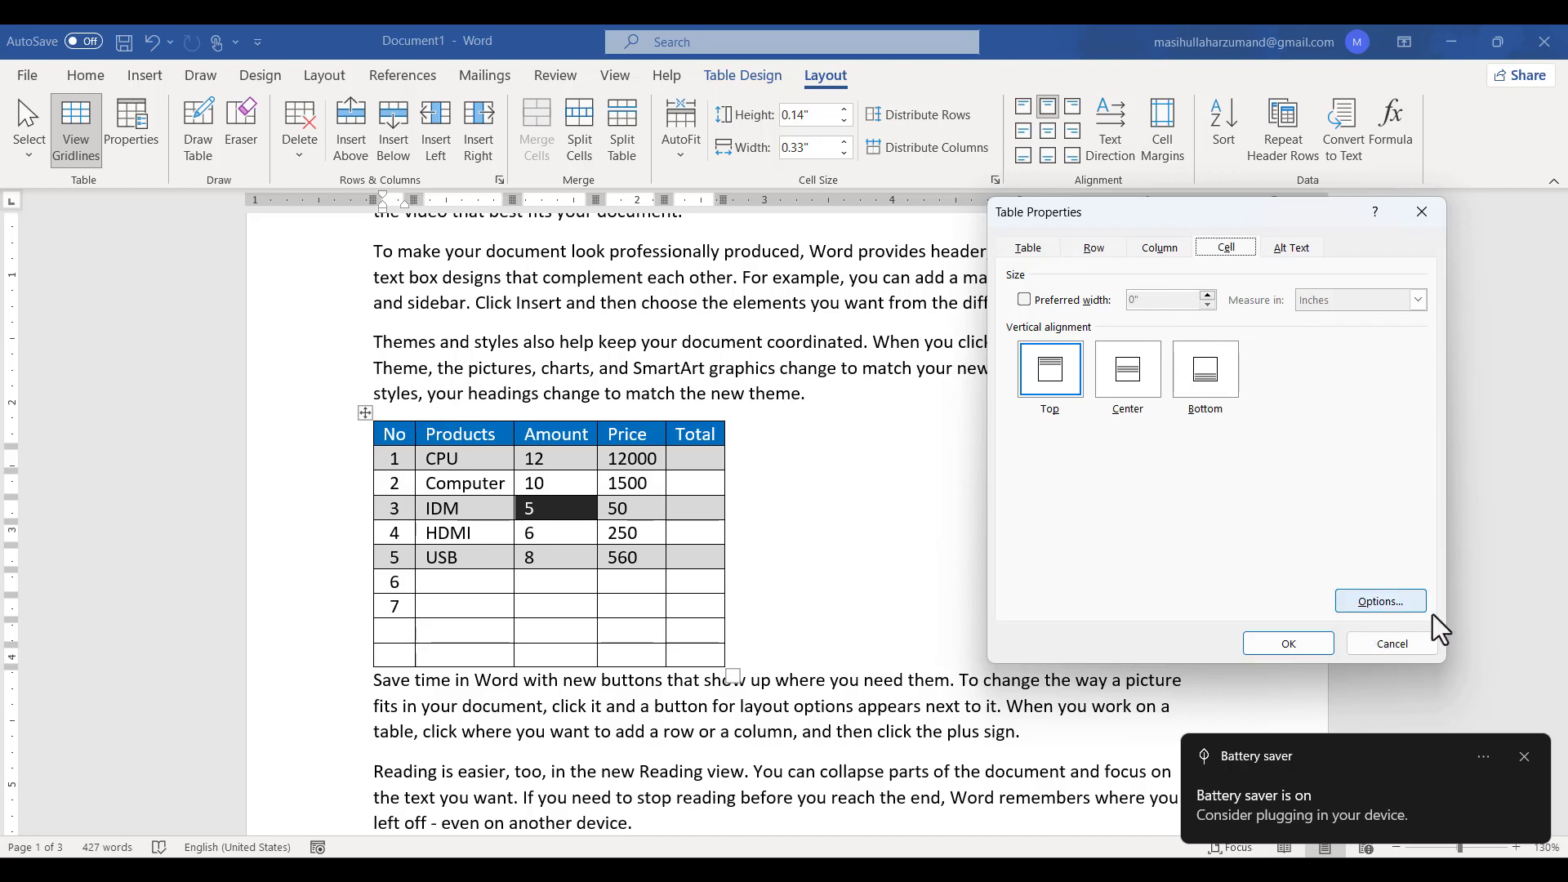
left_click(1425, 644)
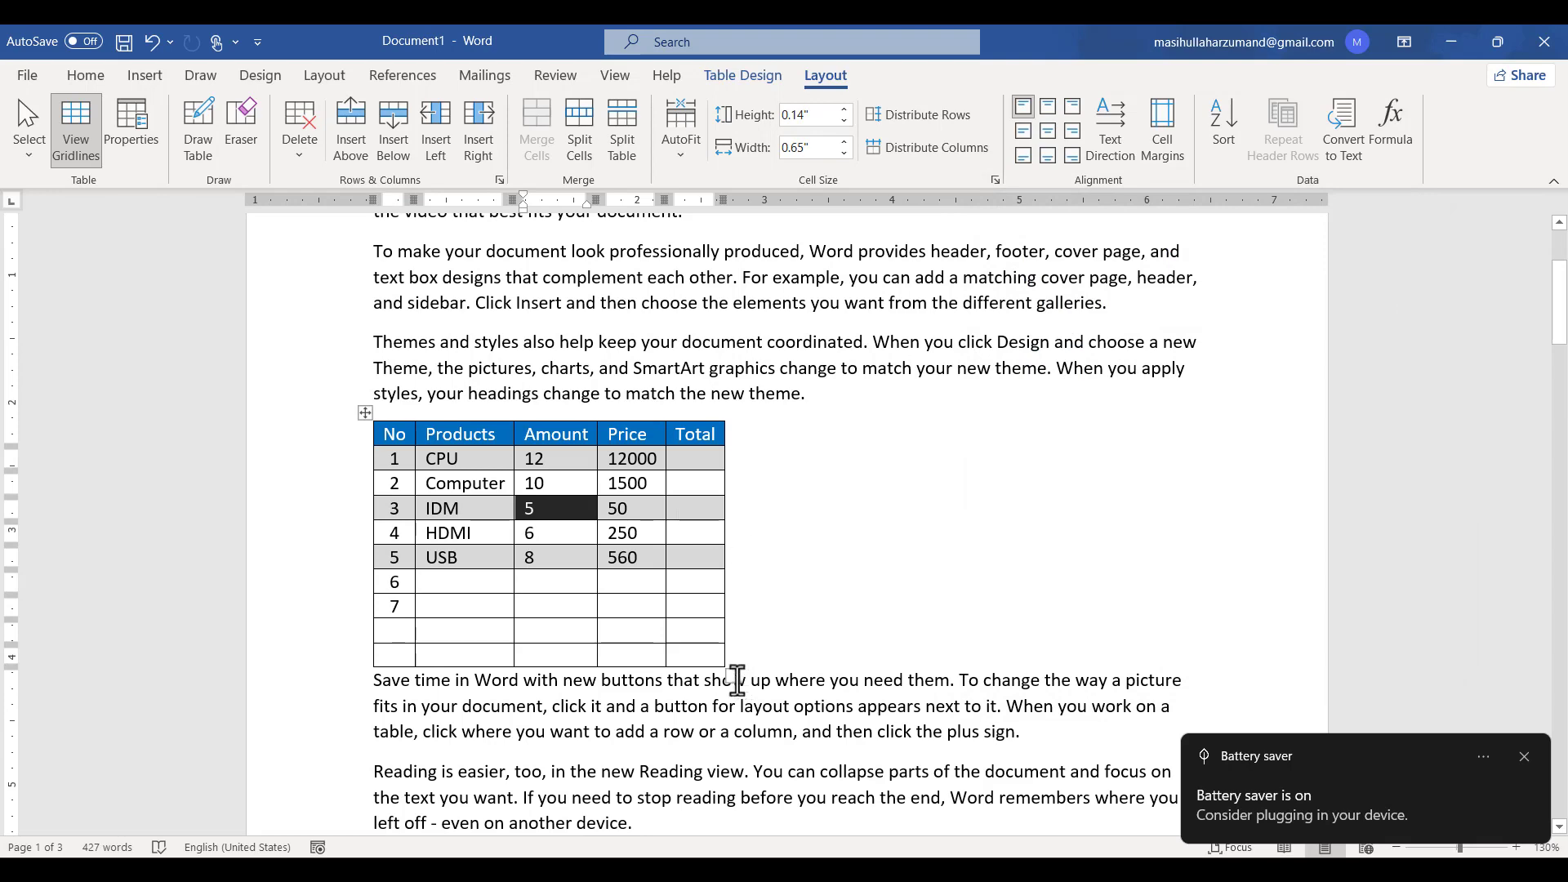
- Enlarge the product table to a header row about 0.57" high and a Products column about 1.02" wide
left_click_drag(771, 685, 833, 755)
scroll(413, 476, "up", 5)
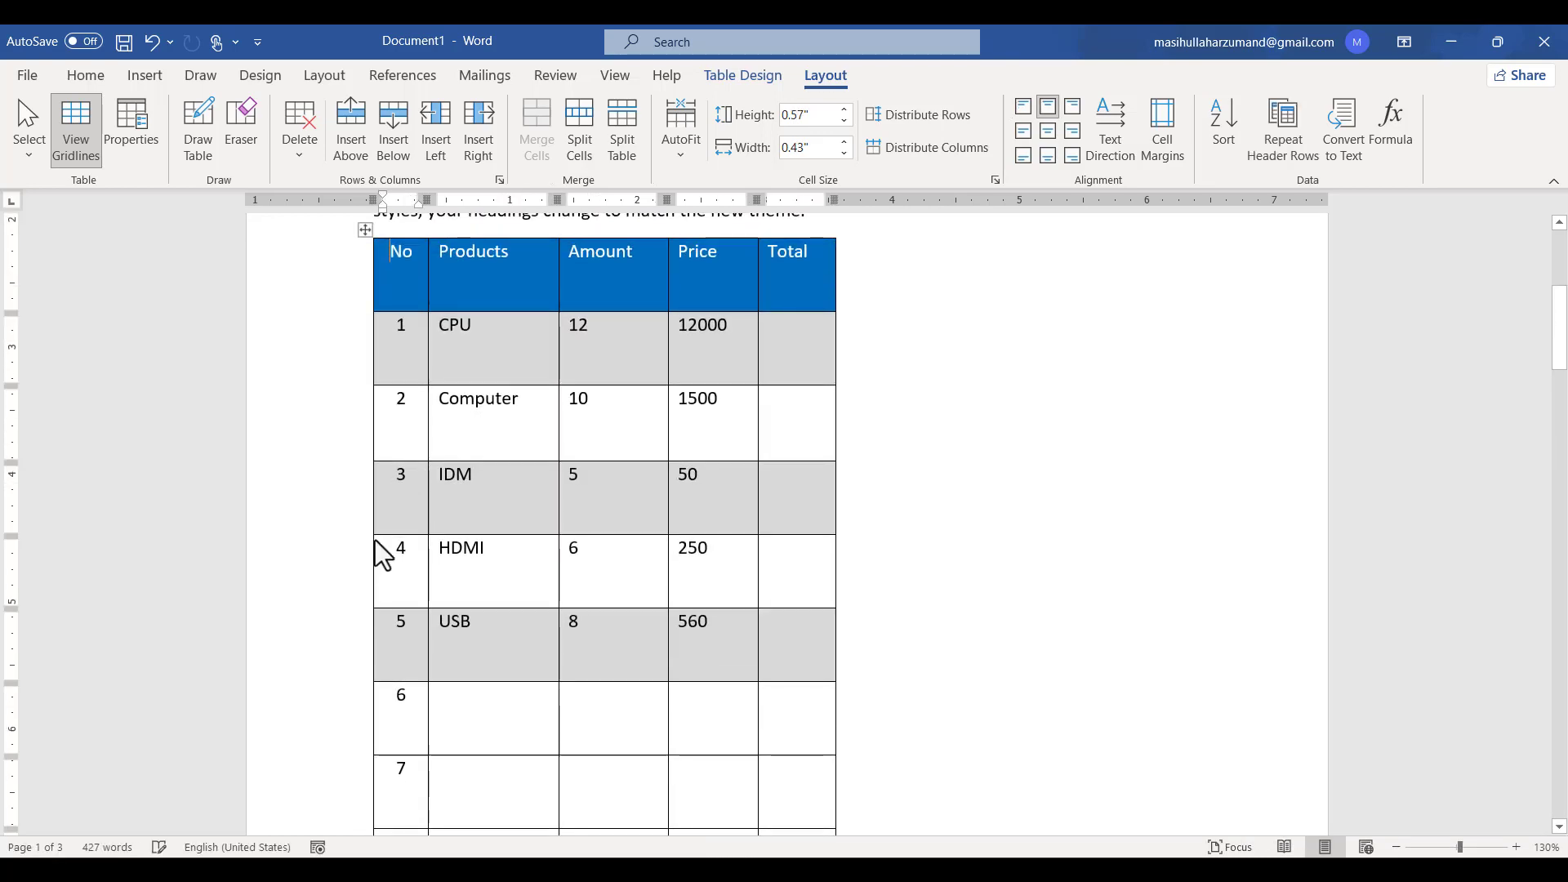
- Set the Computer cell's vertical alignment to Center in Table Properties
left_click_drag(510, 437, 472, 395)
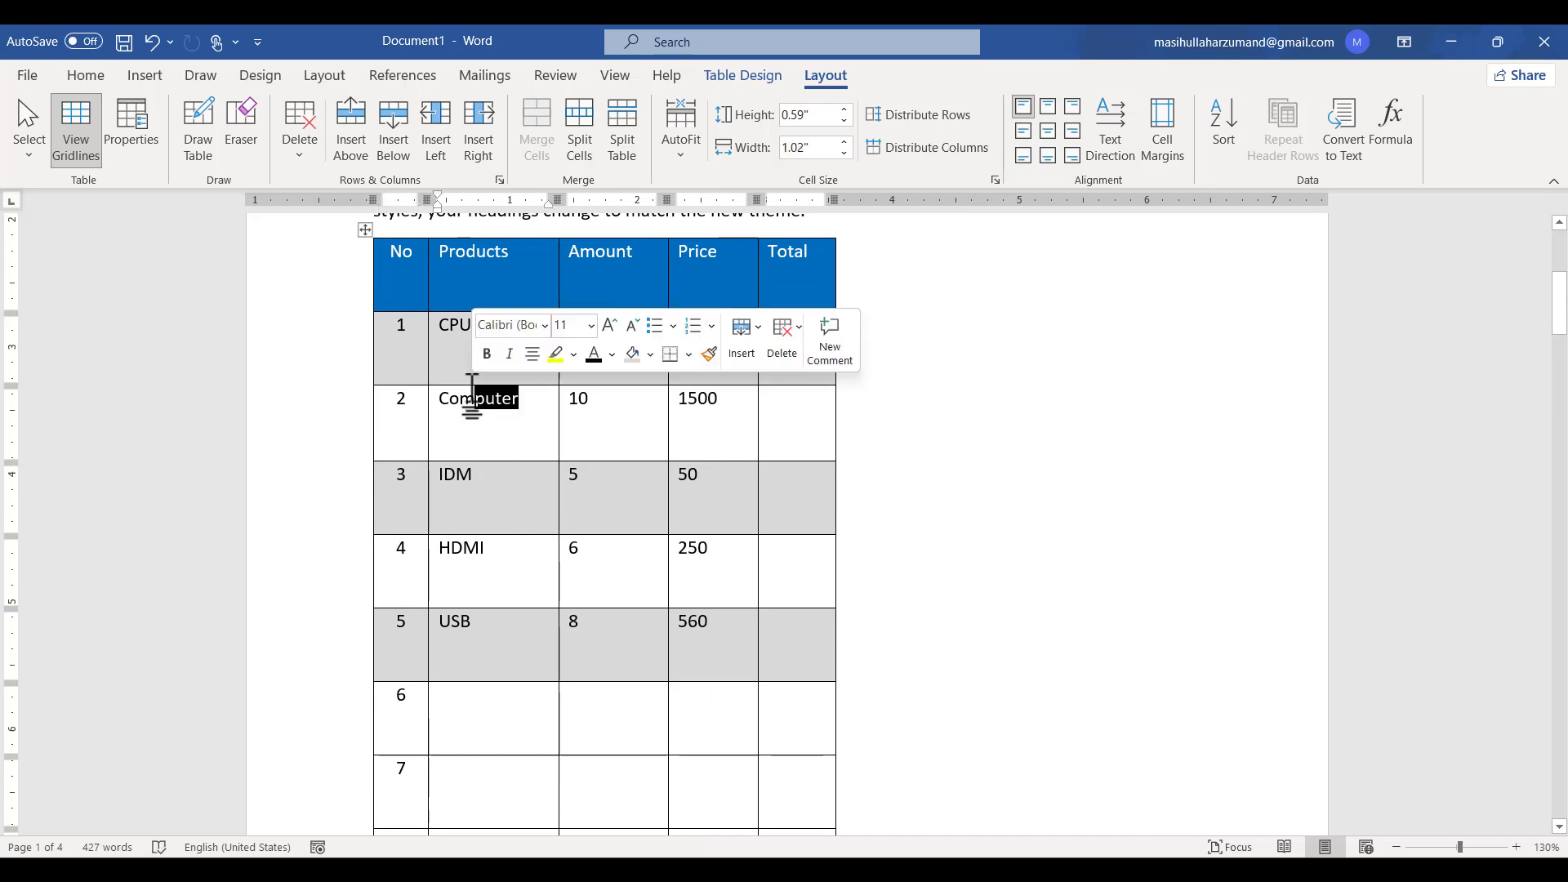
left_click(540, 411)
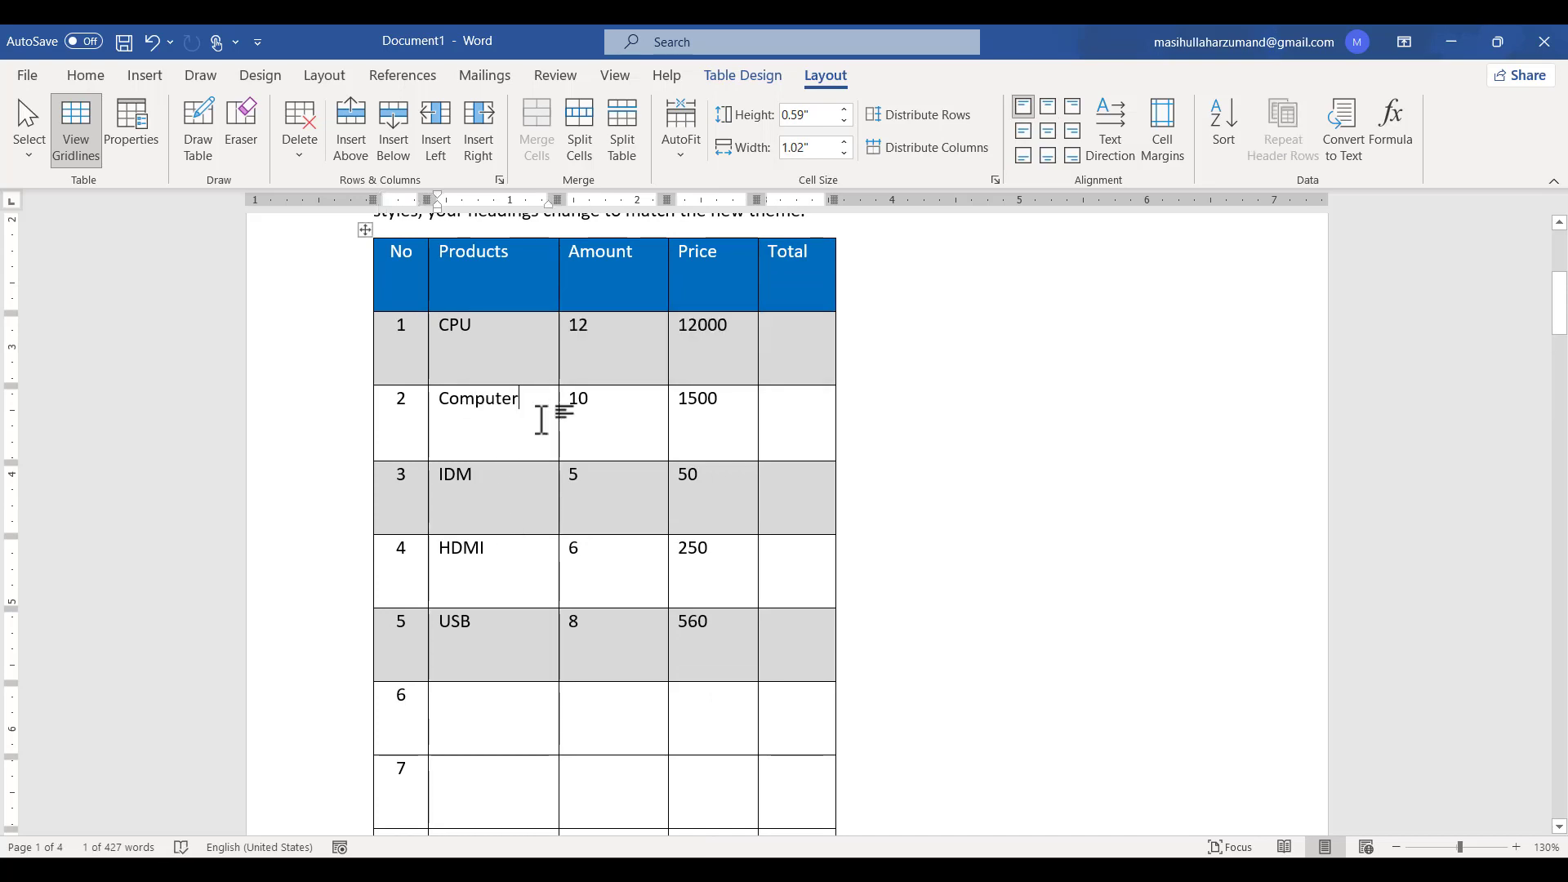
left_click_drag(466, 396, 396, 327)
left_click(489, 425)
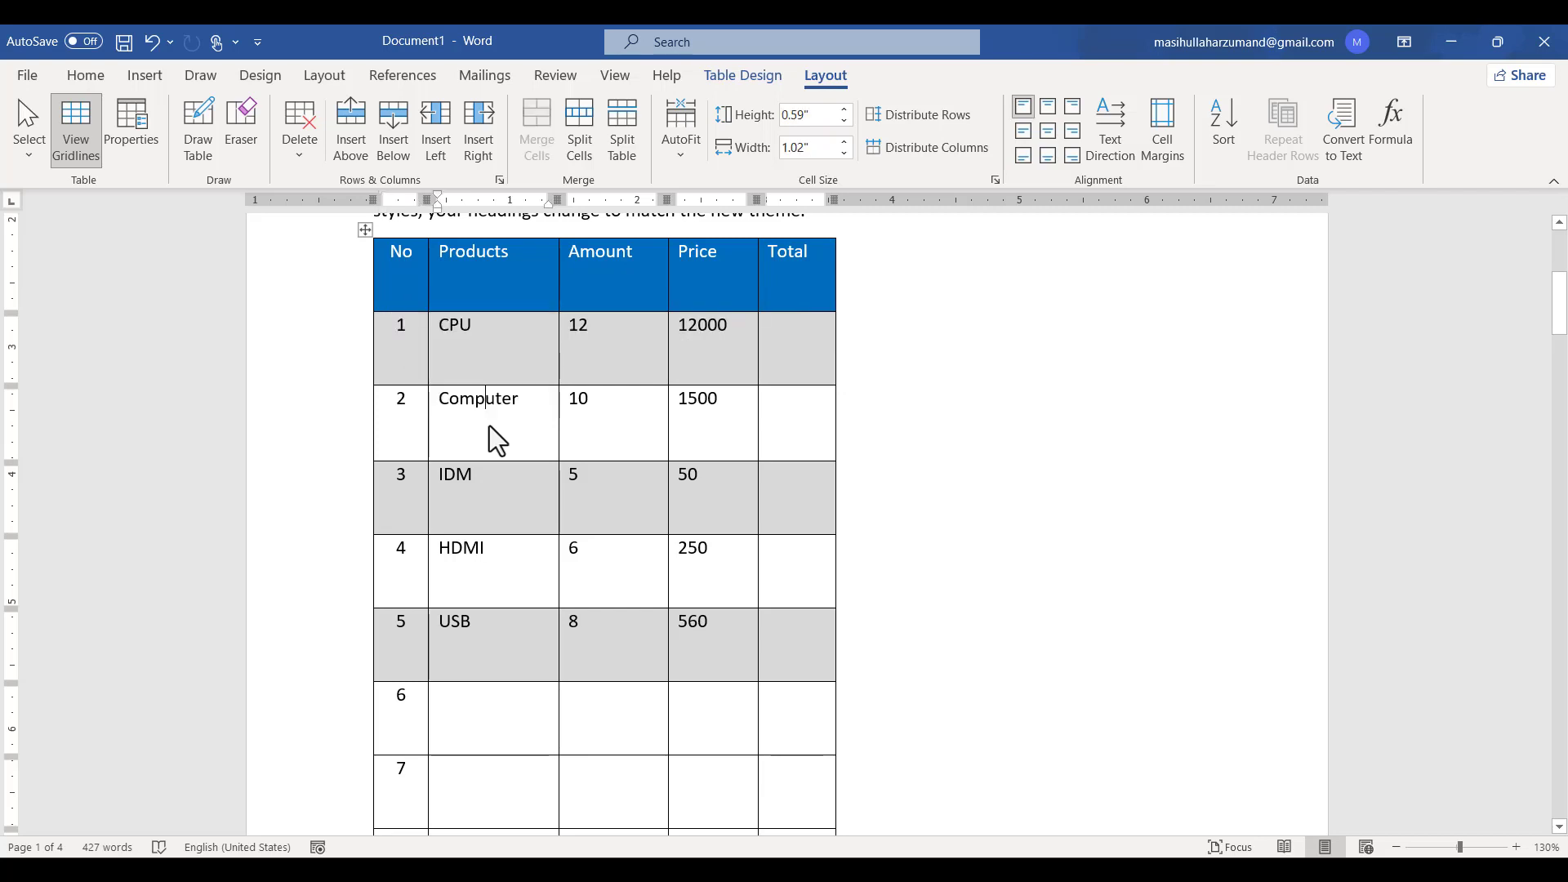
left_click(131, 130)
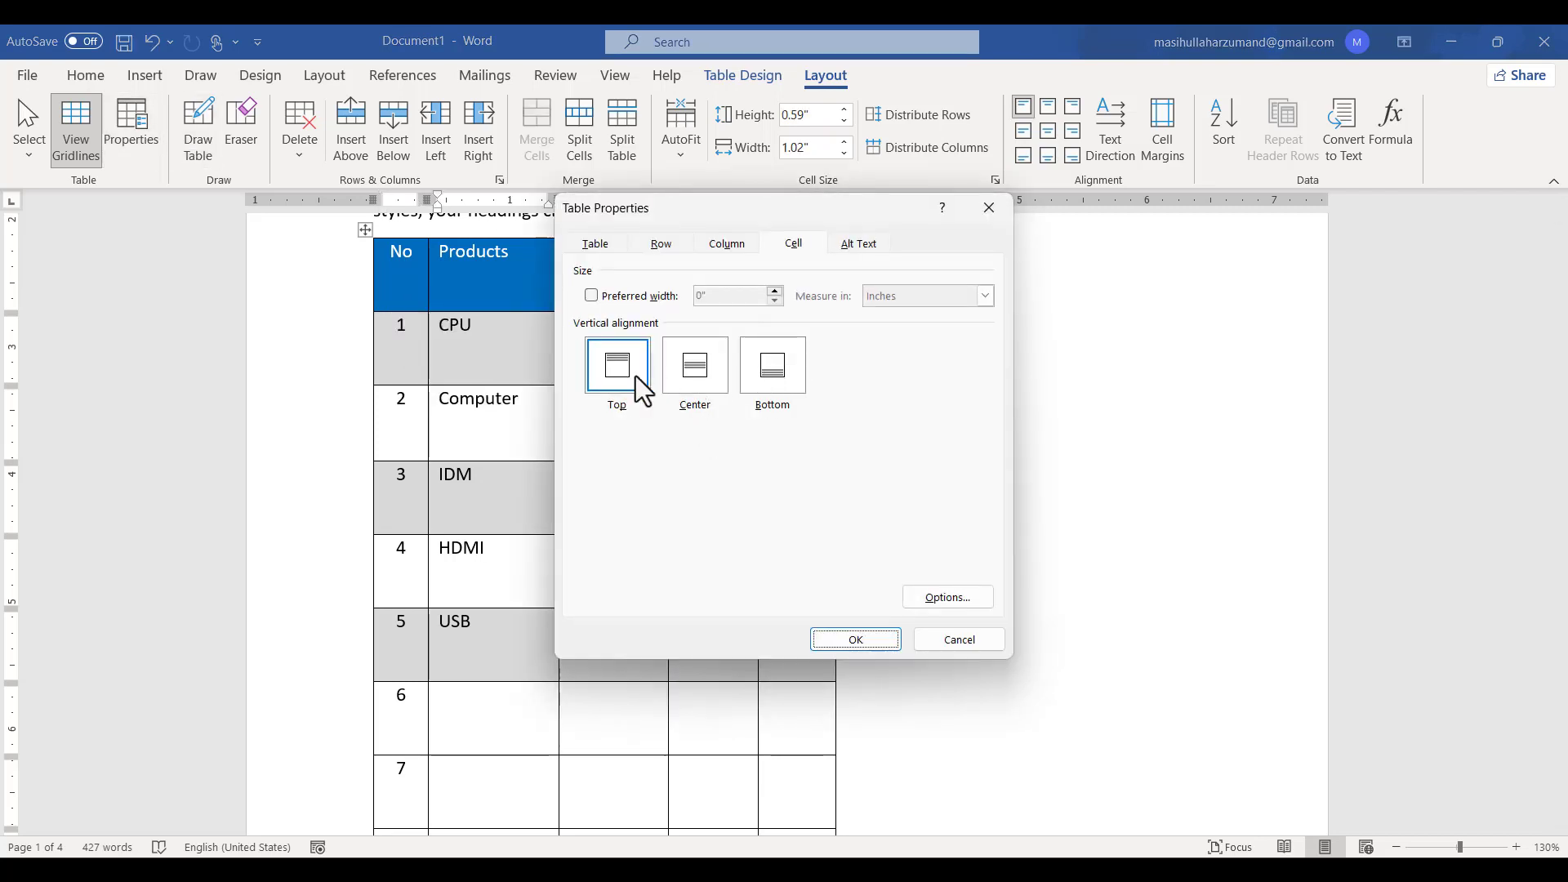
left_click_drag(672, 211, 917, 178)
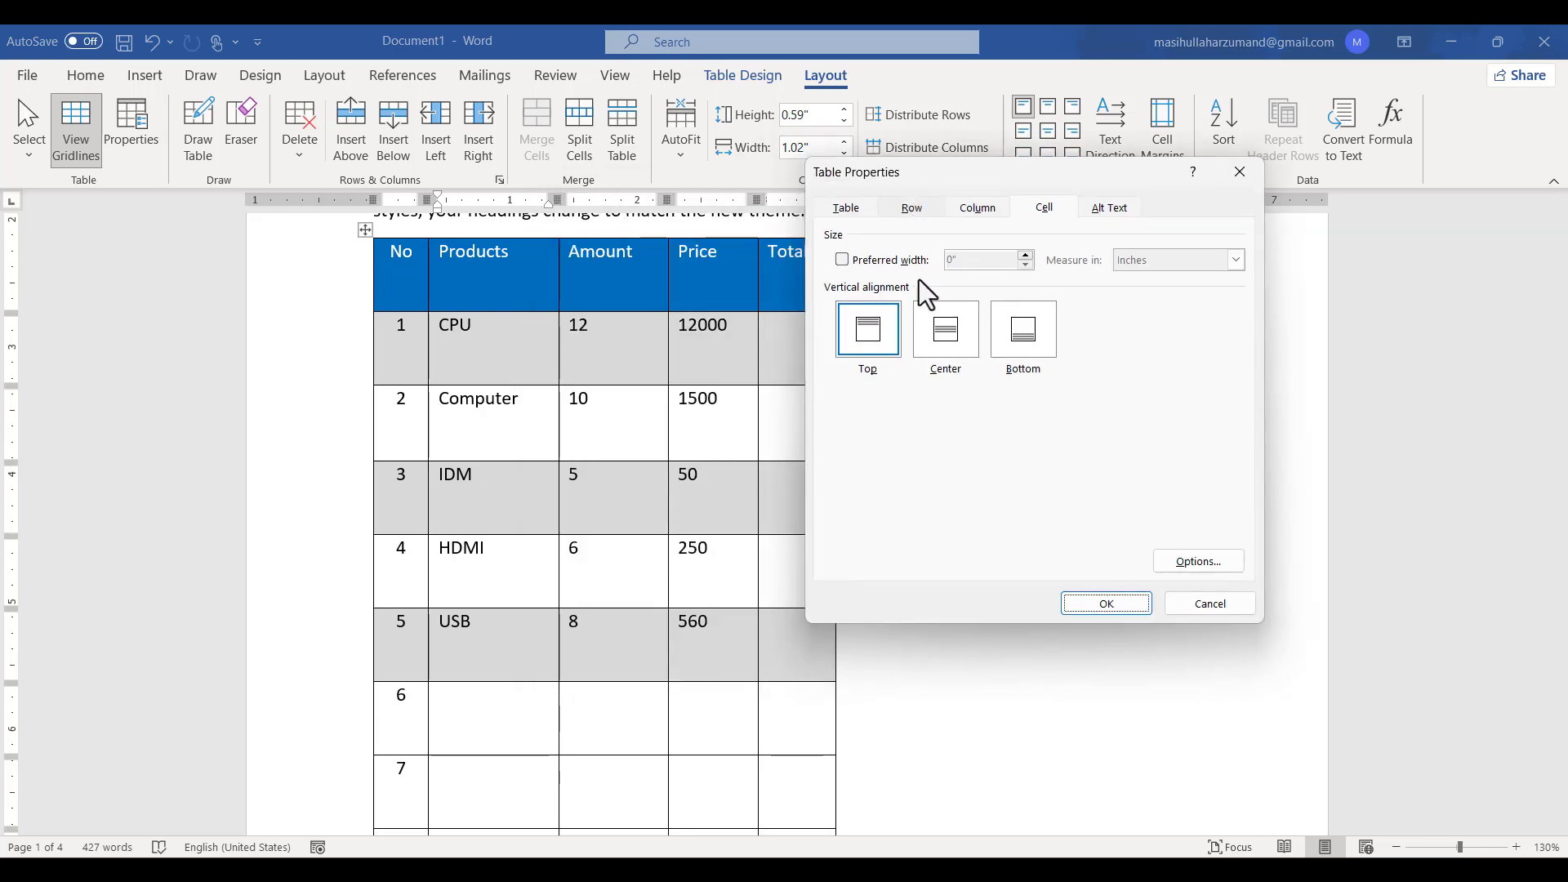
left_click(962, 350)
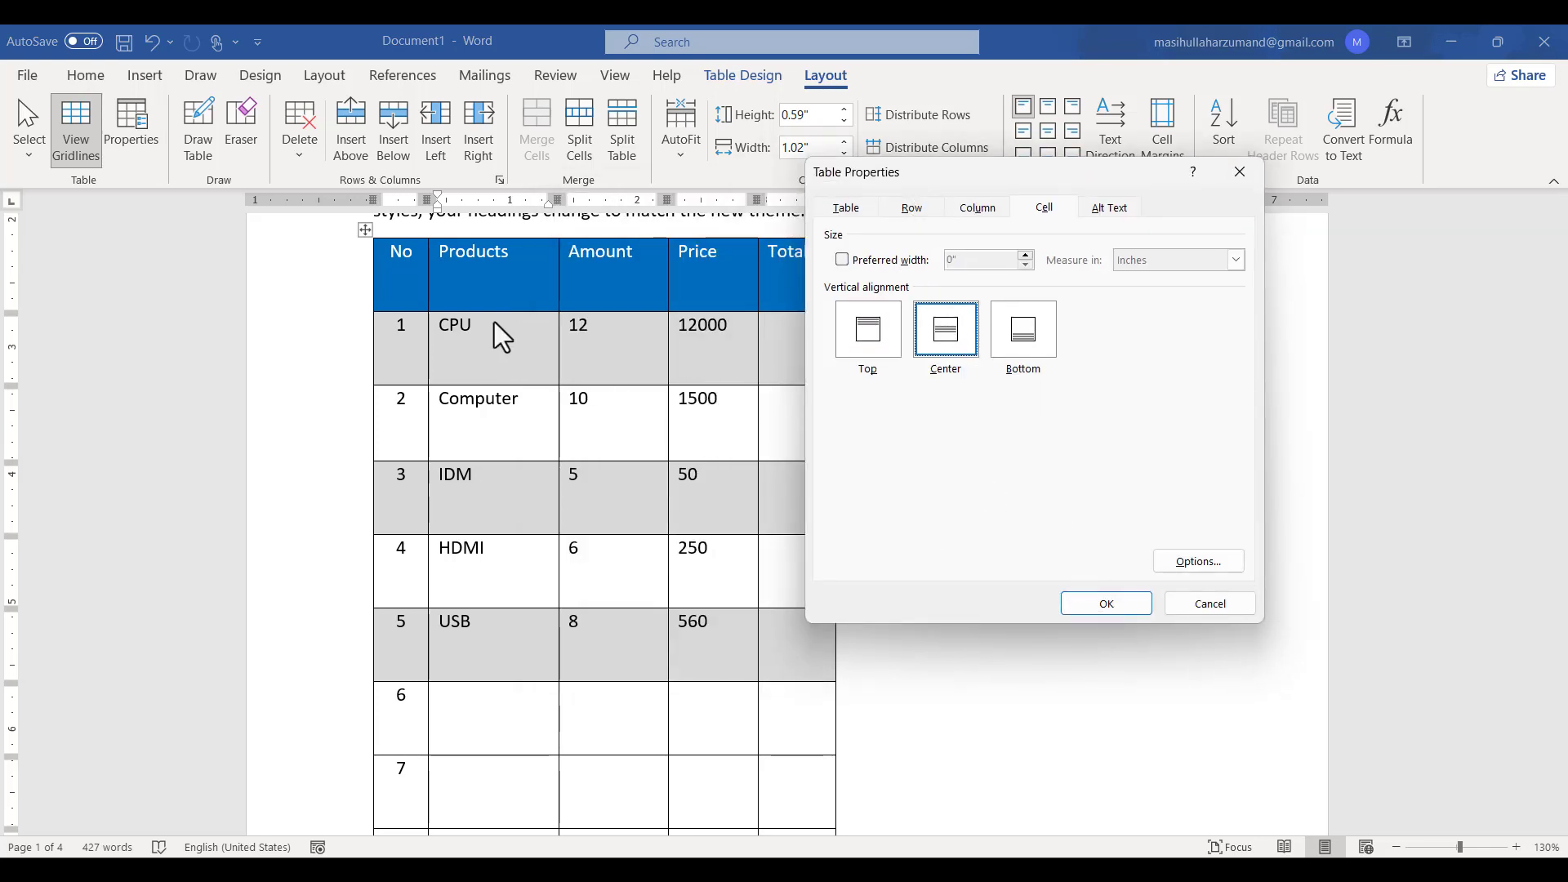
left_click(1107, 604)
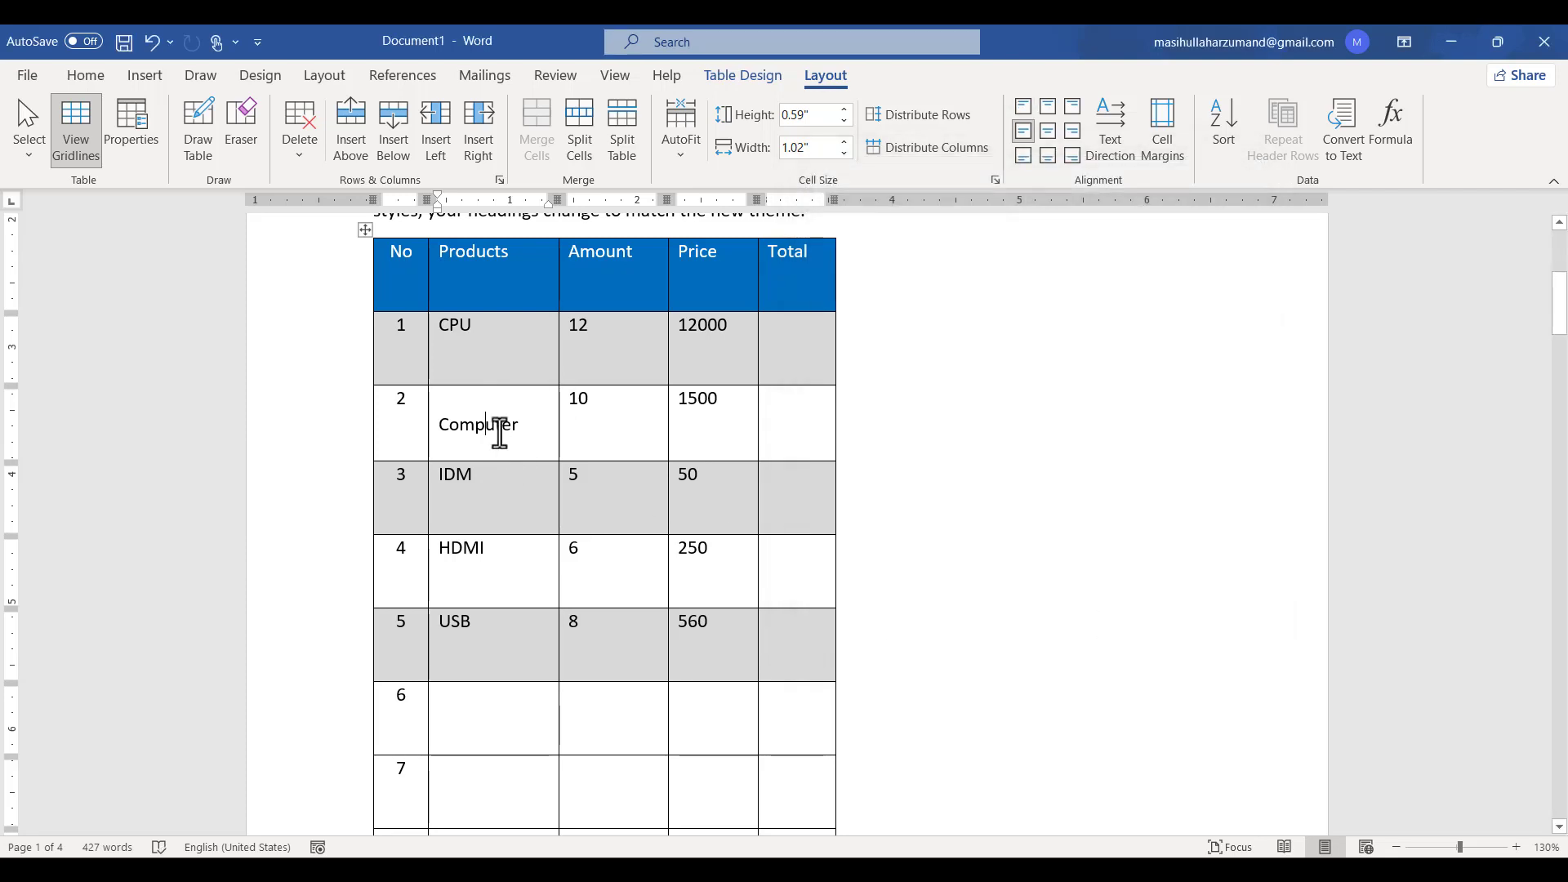
- Align the Computer cell's text to the center both horizontally and vertically, then check the cell's alignment in Table Properties
left_click_drag(523, 426, 458, 427)
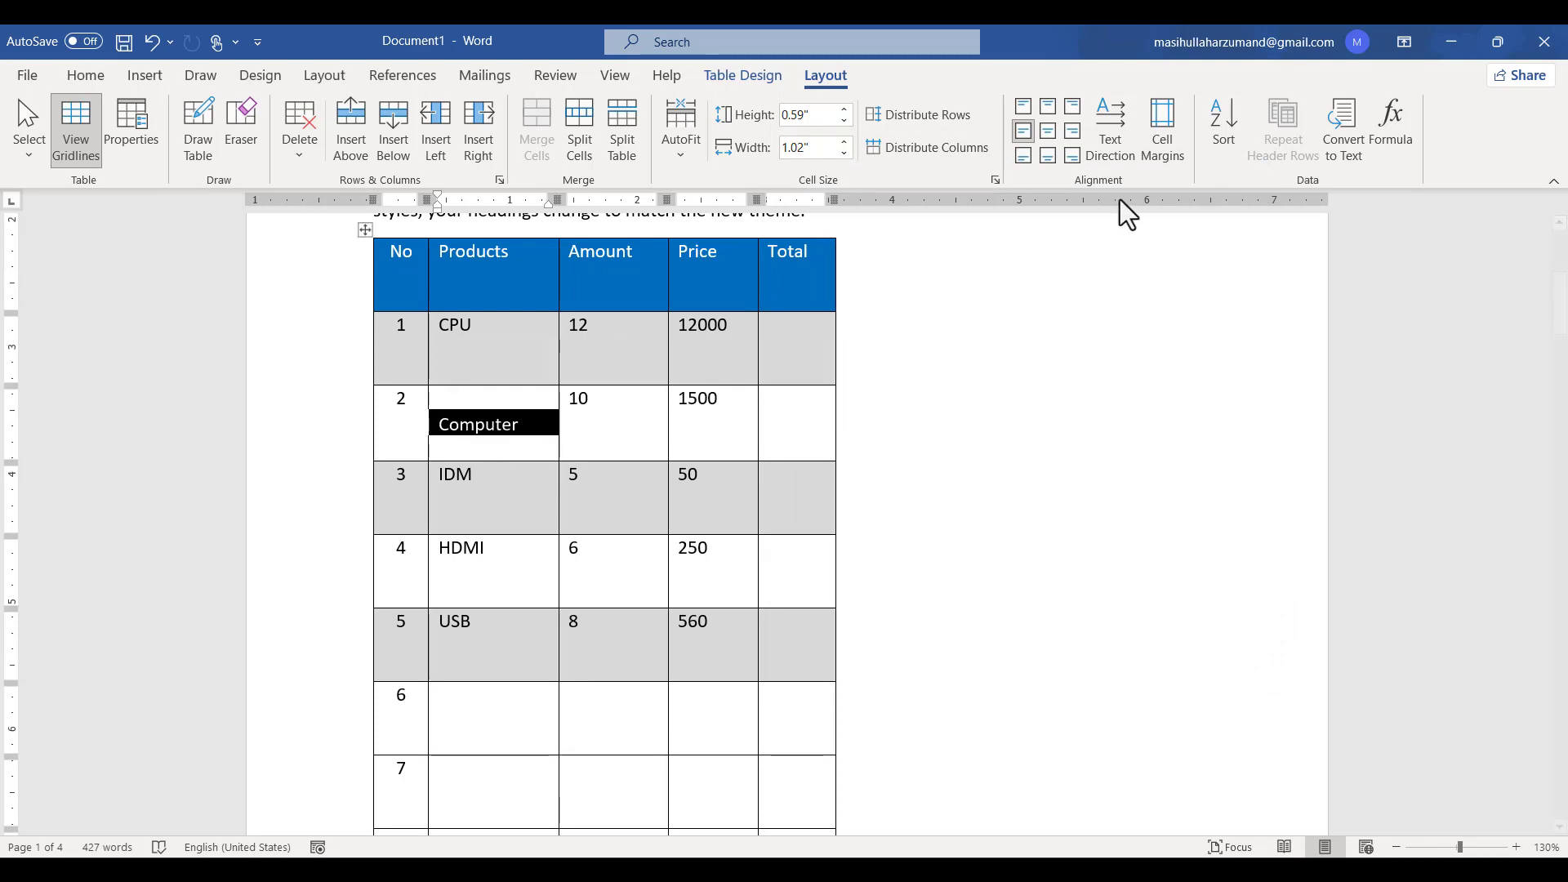
left_click(1023, 107)
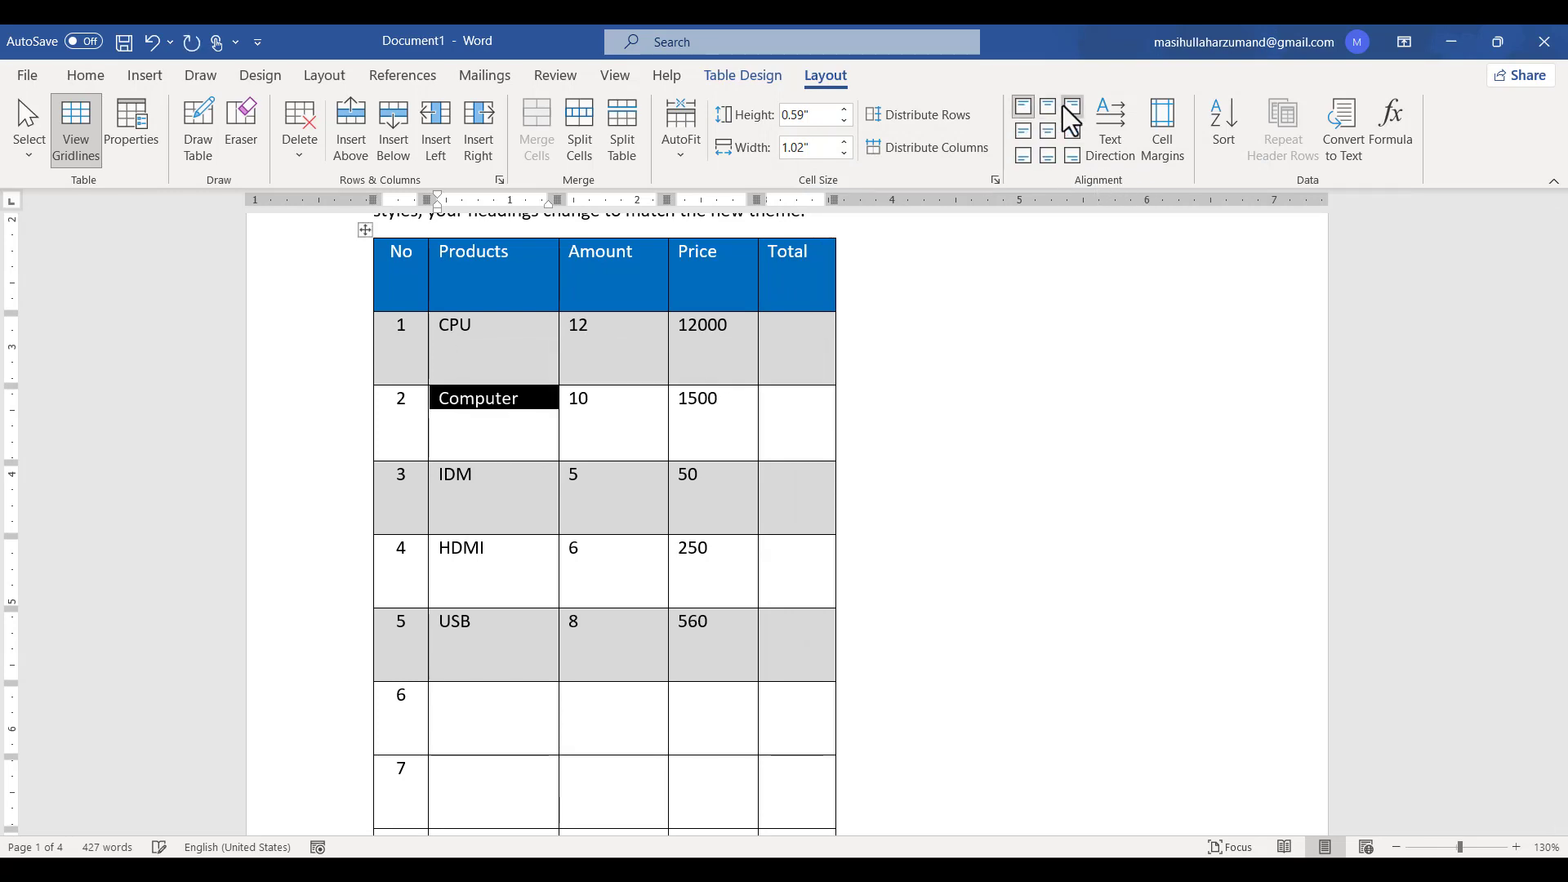
left_click(1062, 105)
left_click(1048, 130)
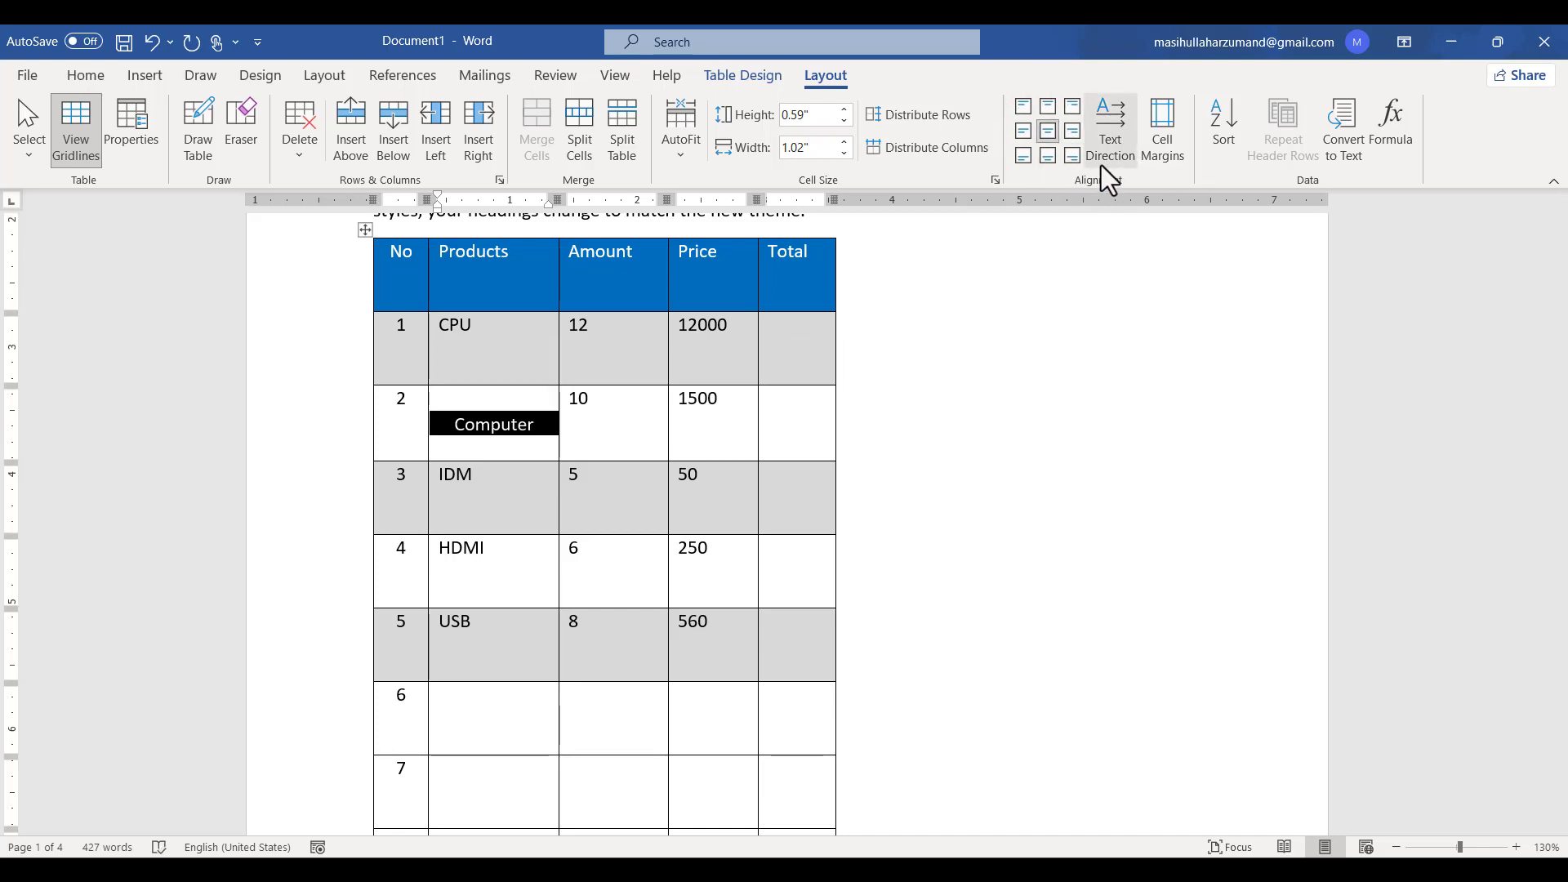
left_click(123, 114)
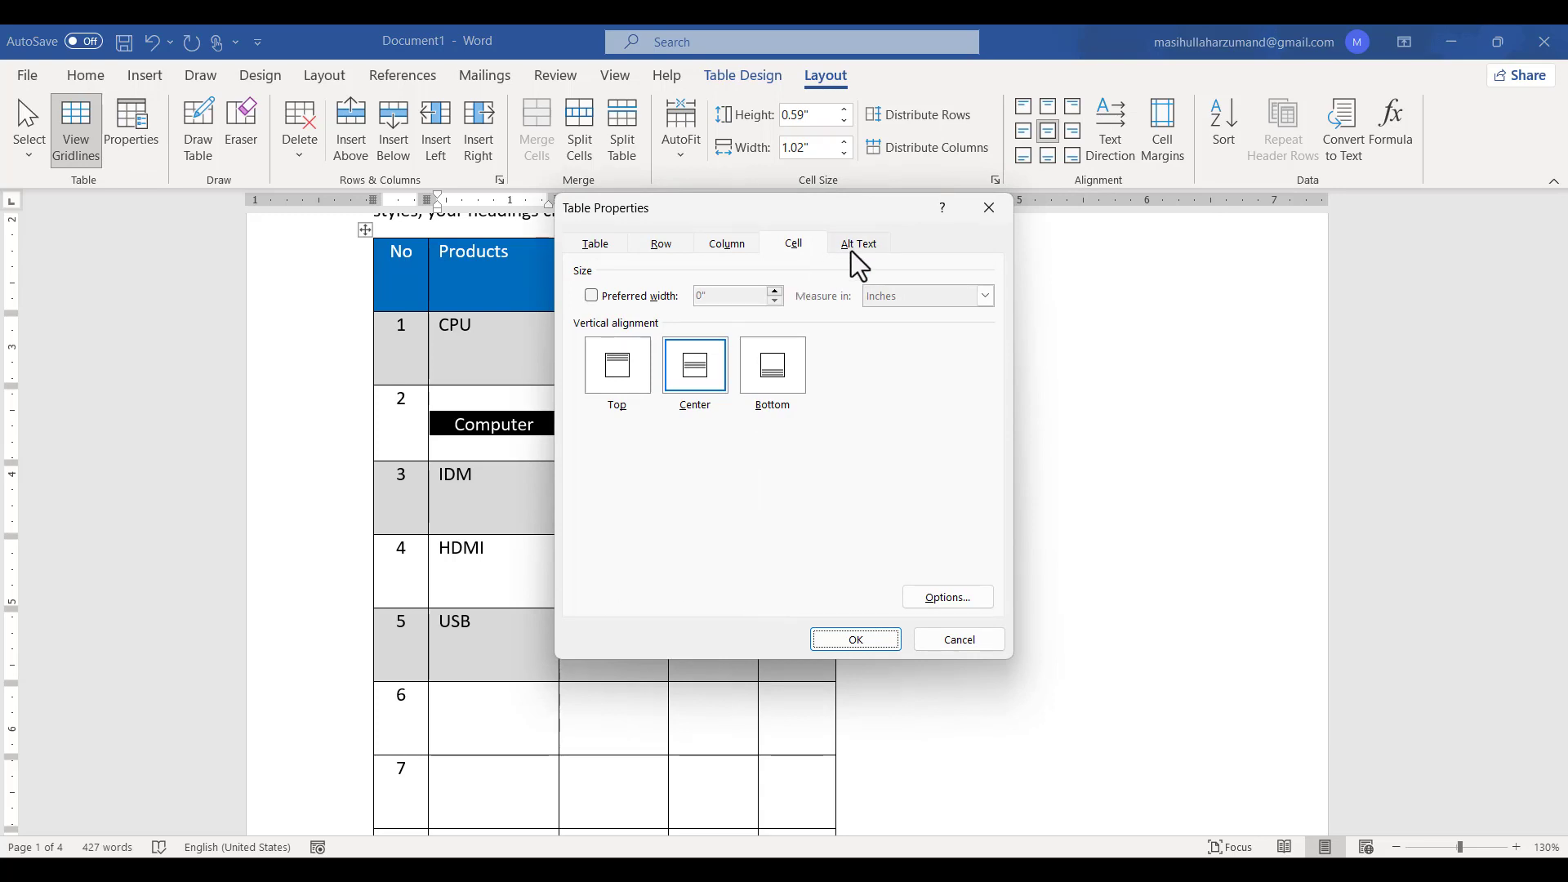
left_click(988, 209)
- Copy the first two paragraphs of the document and place the cursor in the CPU row's Price cell
scroll(914, 470, "up", 5)
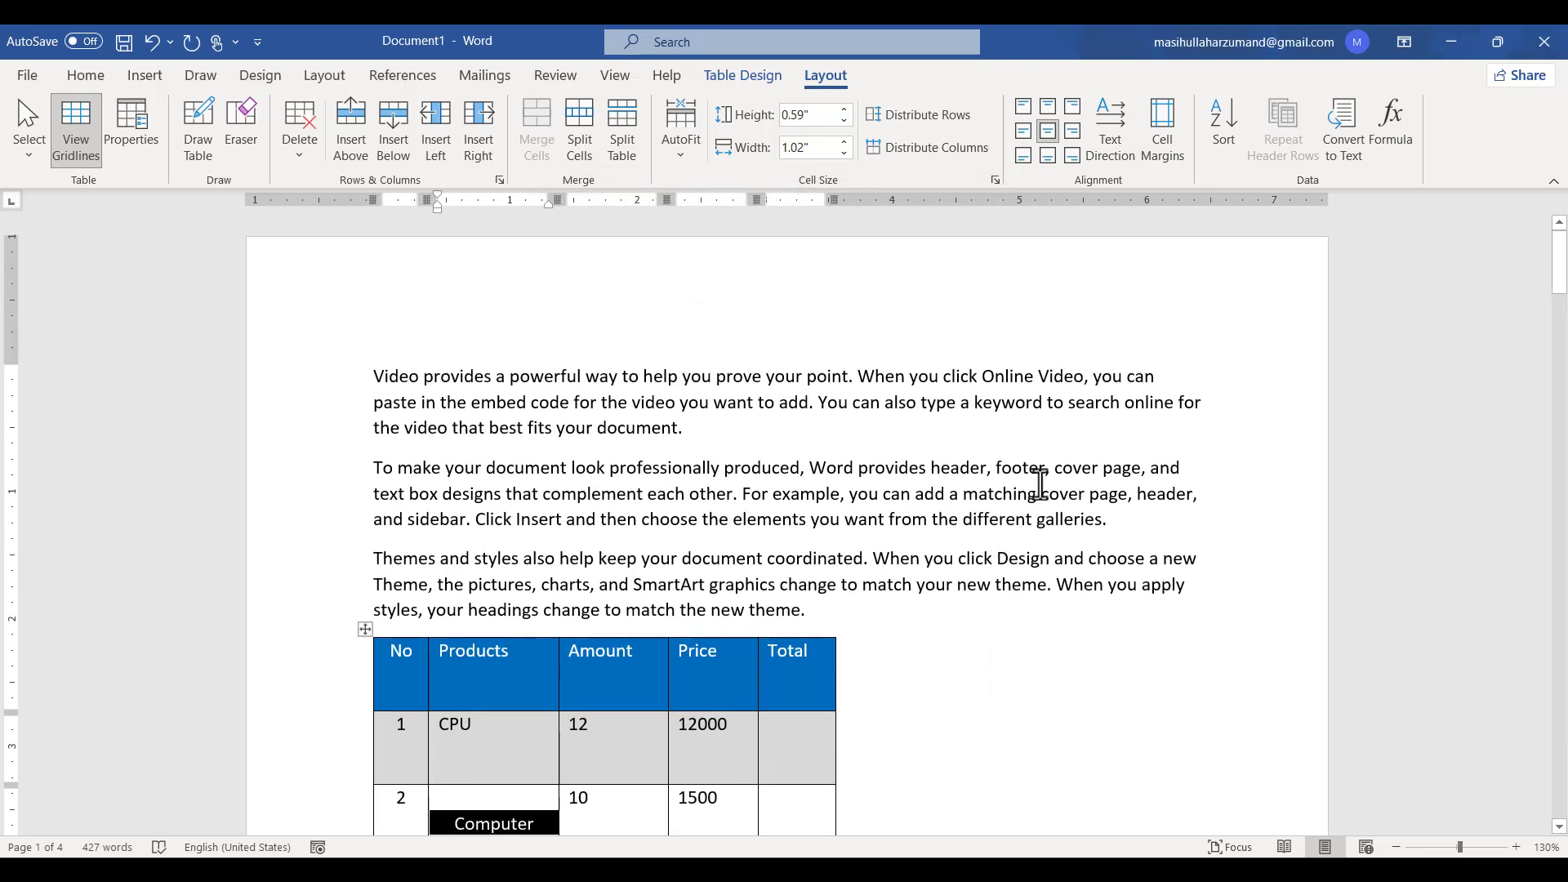
left_click_drag(1116, 538, 378, 336)
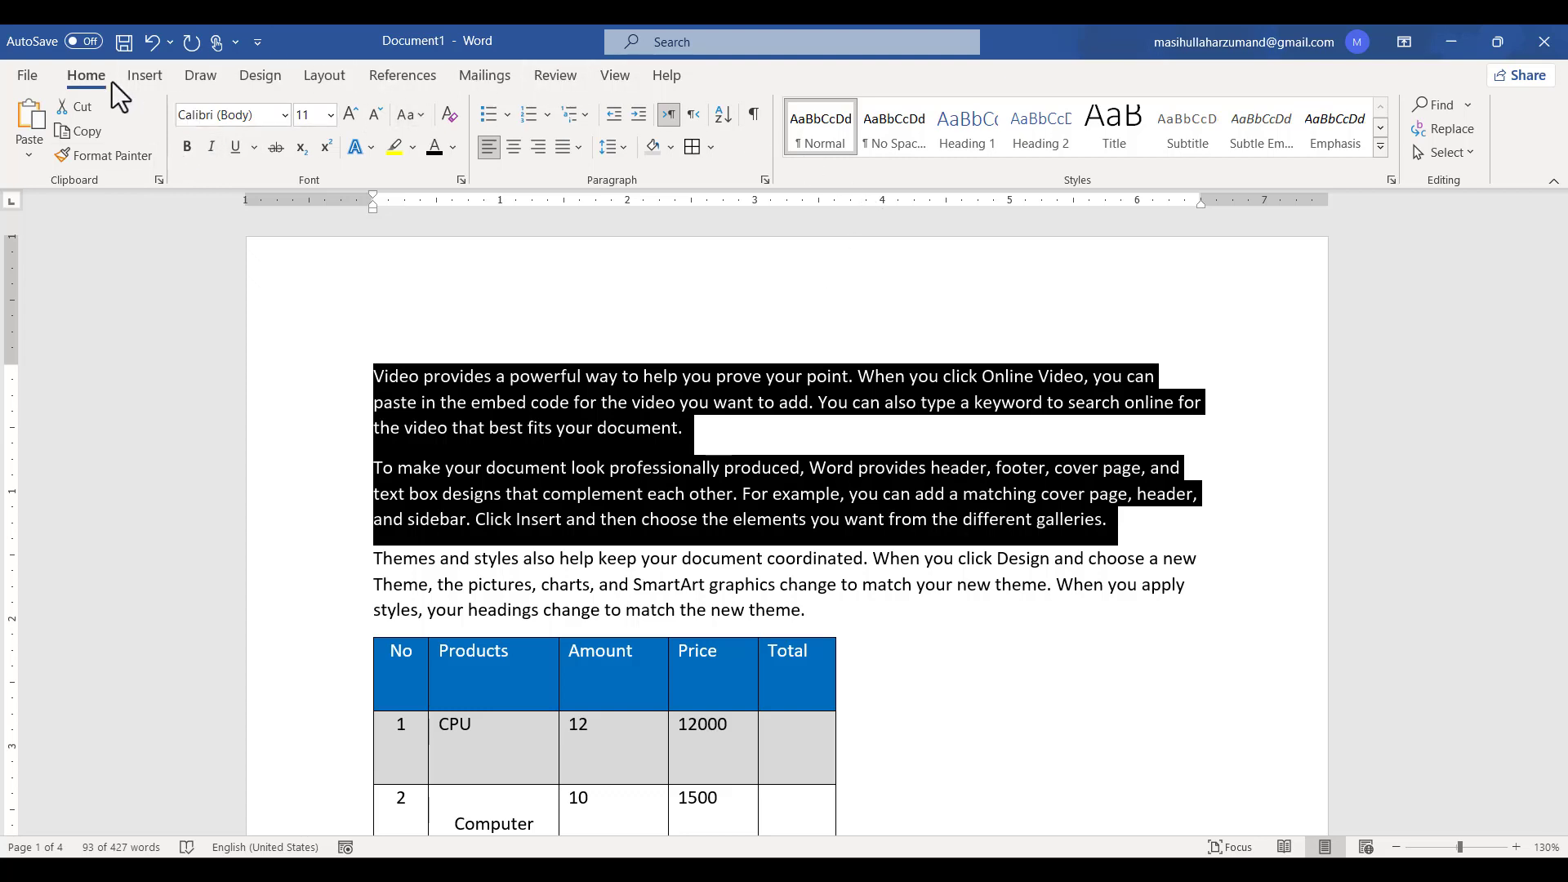
left_click(683, 724)
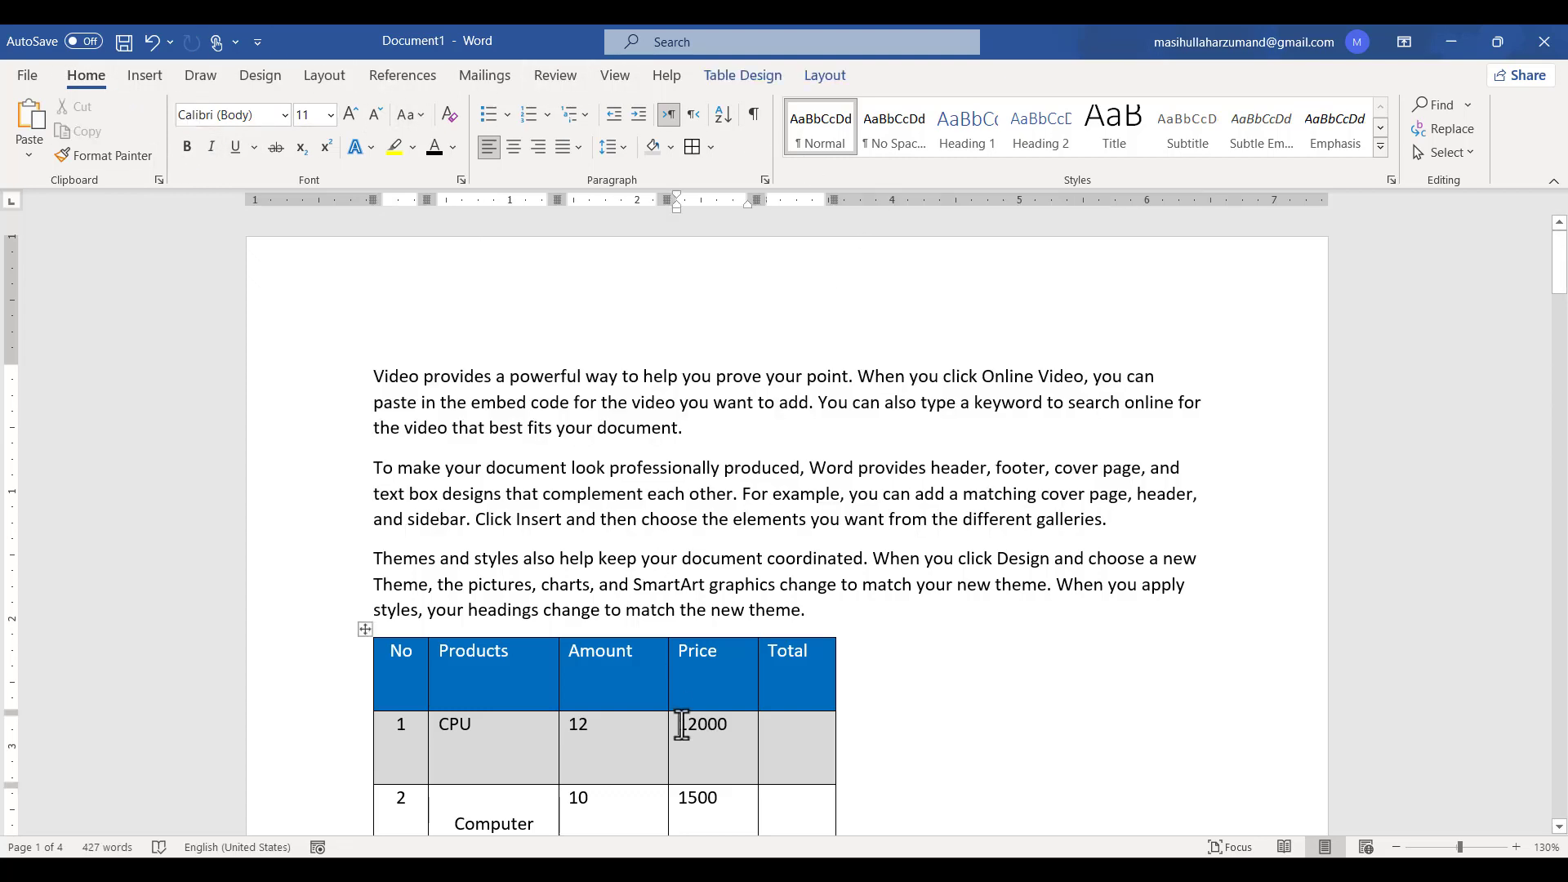
scroll(682, 725, "down", 1)
- Enter "Title Text" as the product table's alt text title in Table Properties
left_click(833, 72)
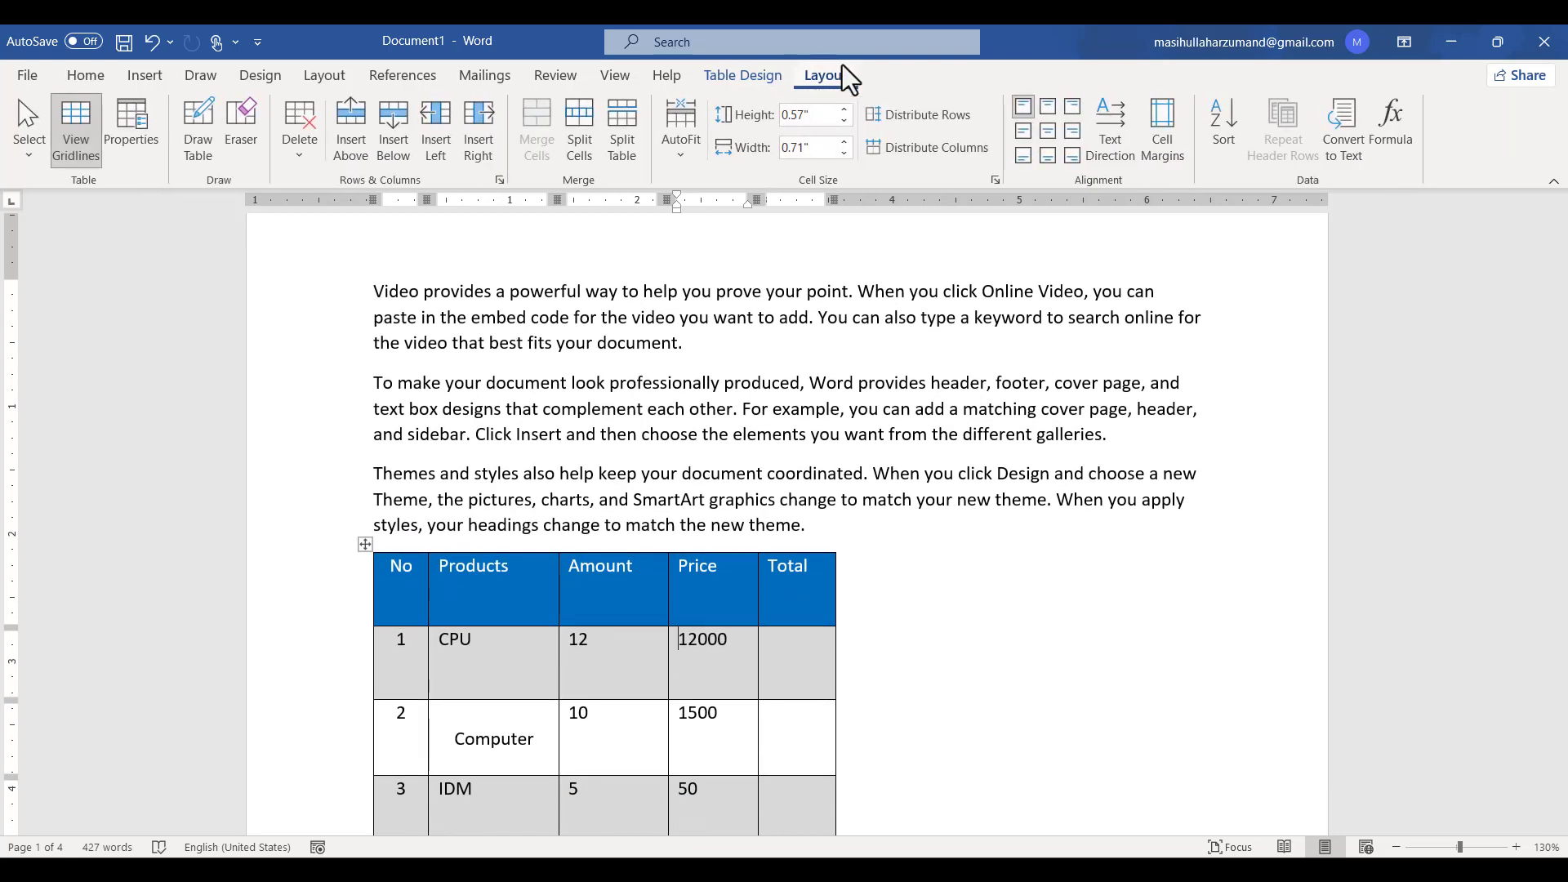
left_click(139, 130)
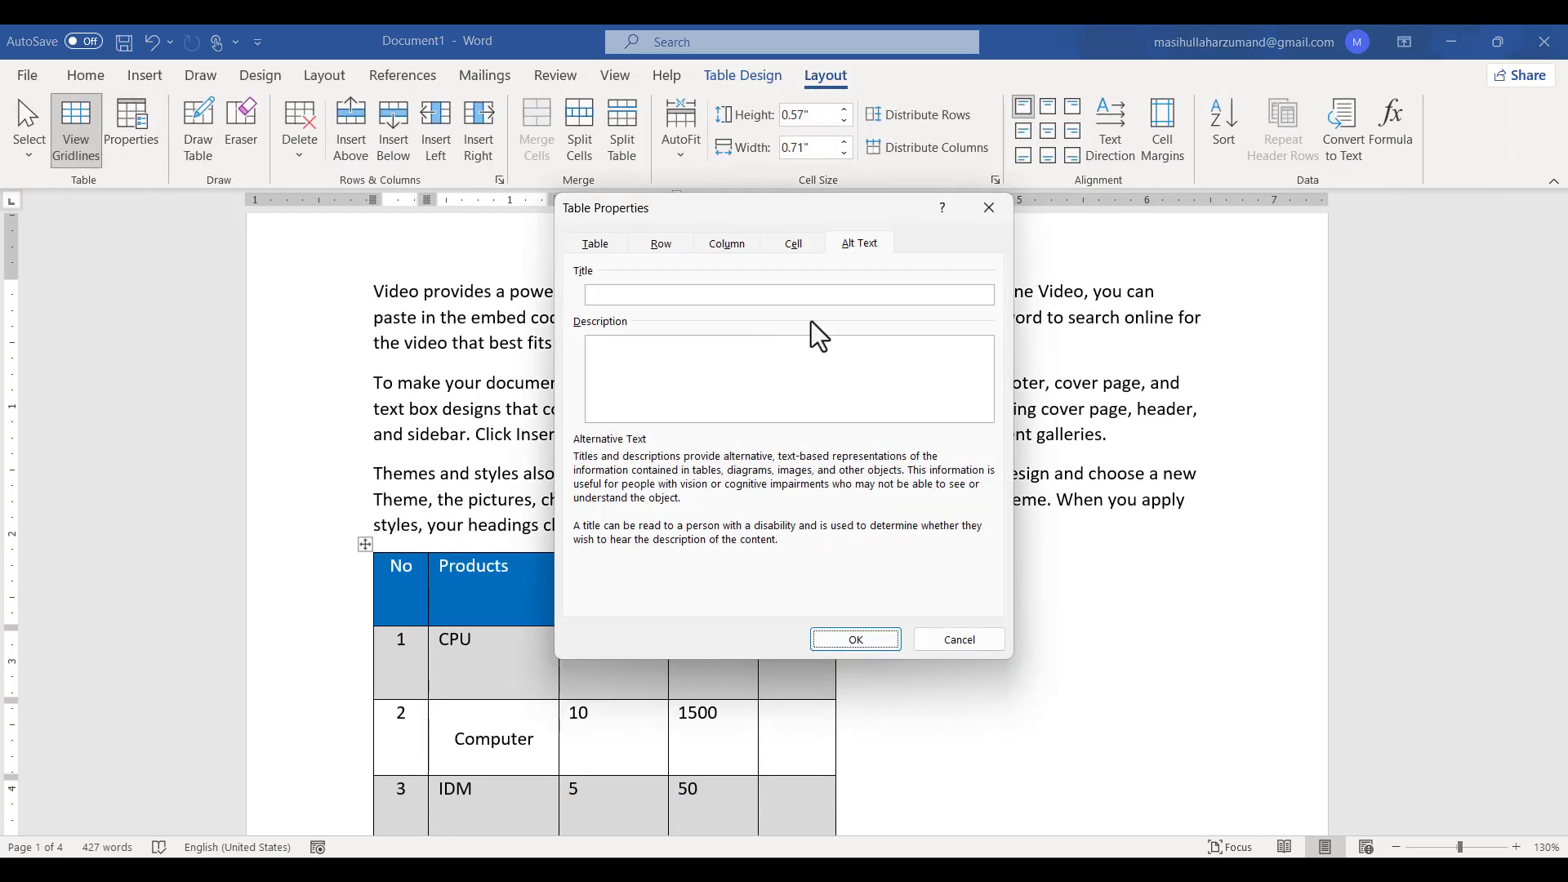
left_click(864, 247)
left_click(749, 295)
type("Tit")
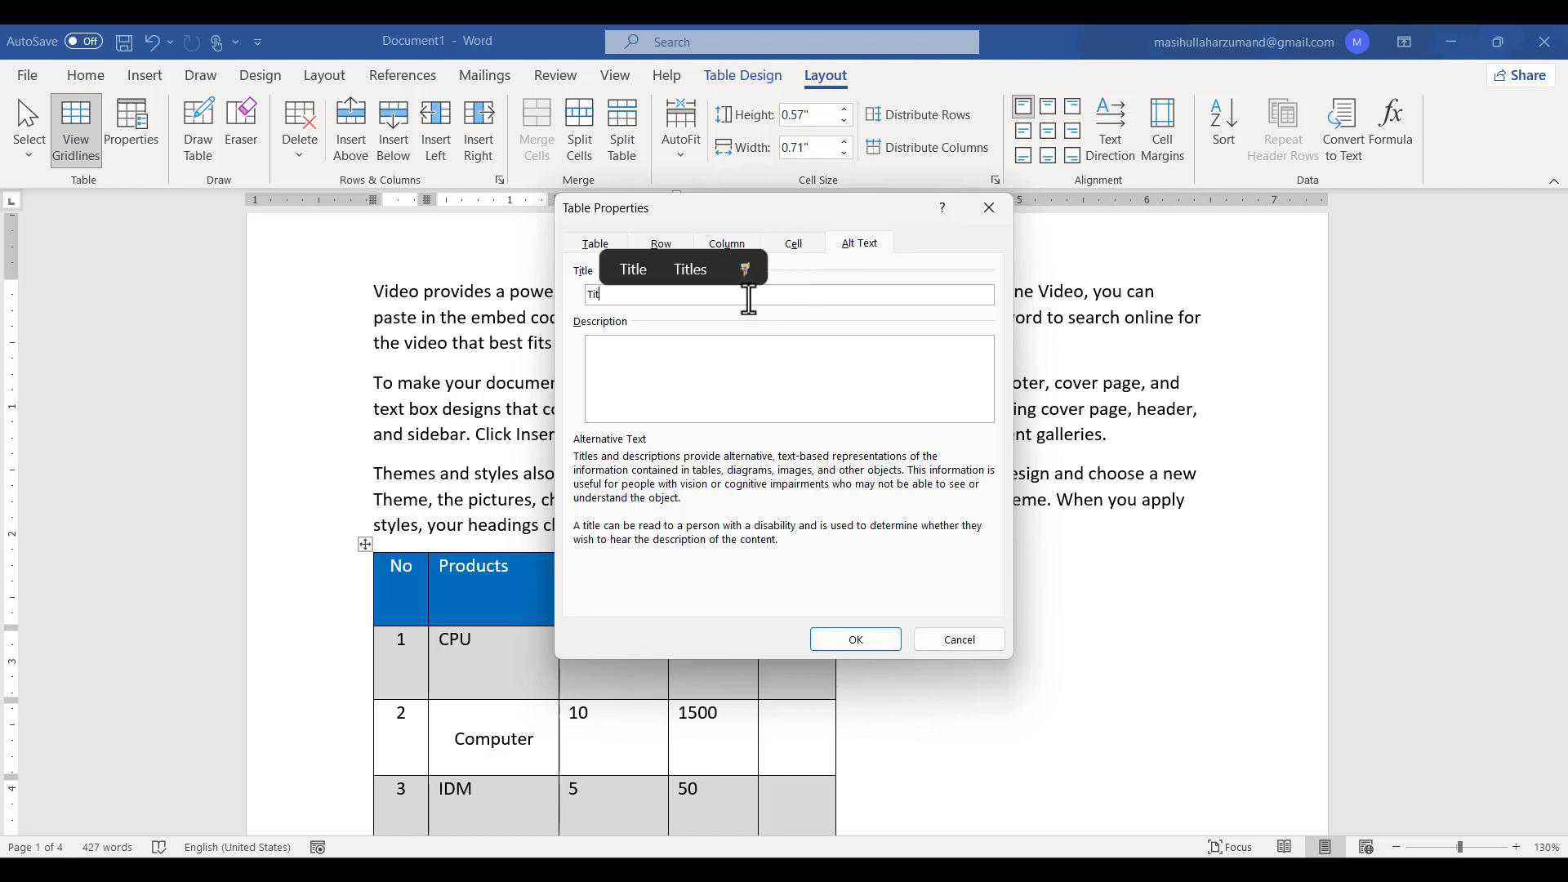
type("le")
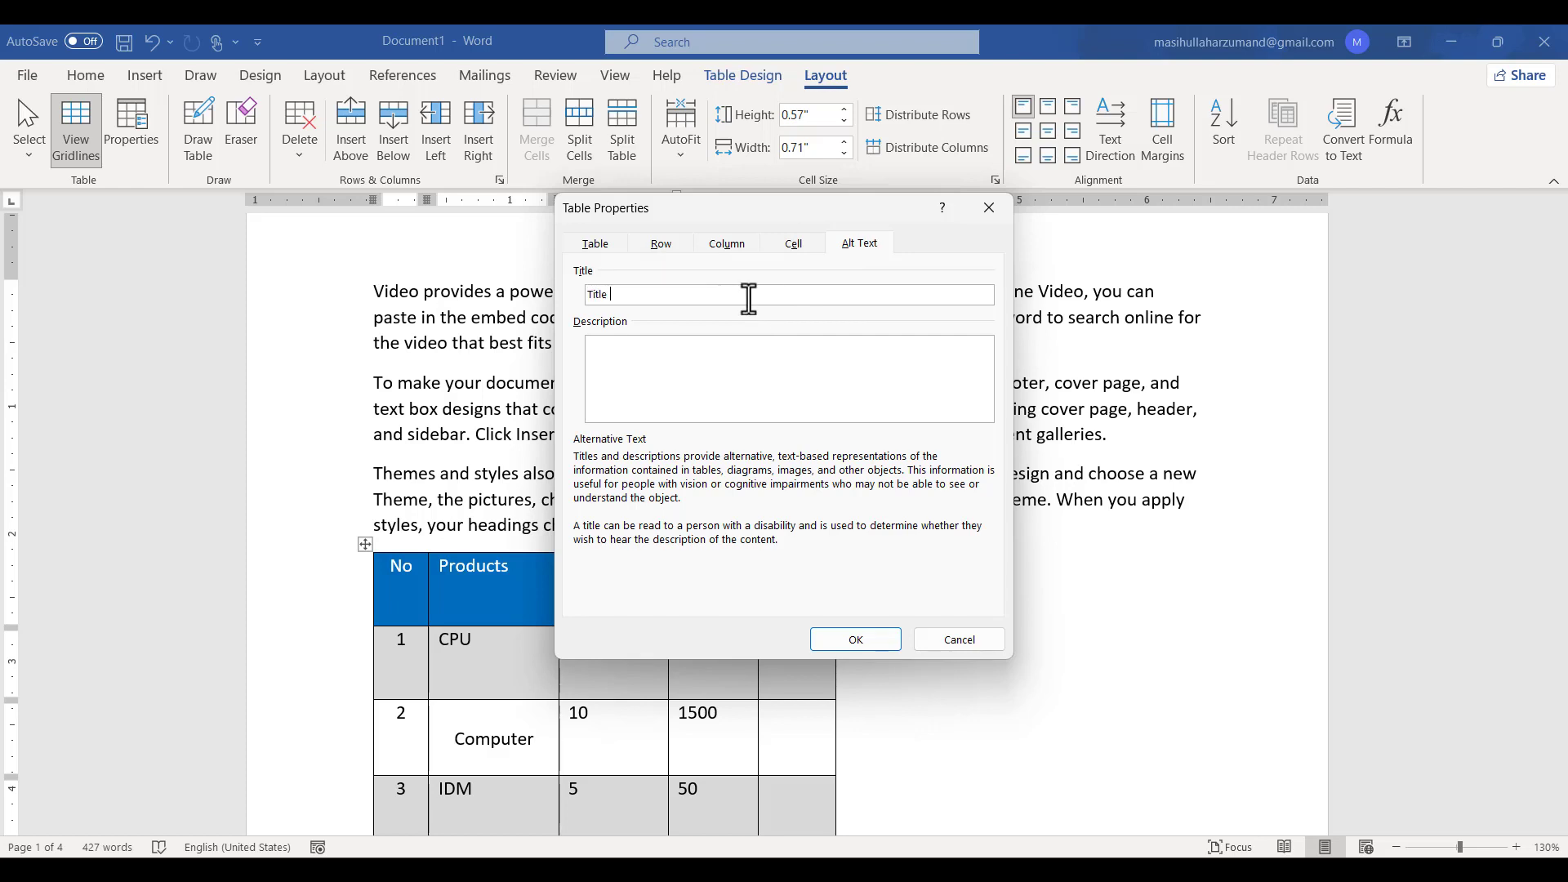
type(" B")
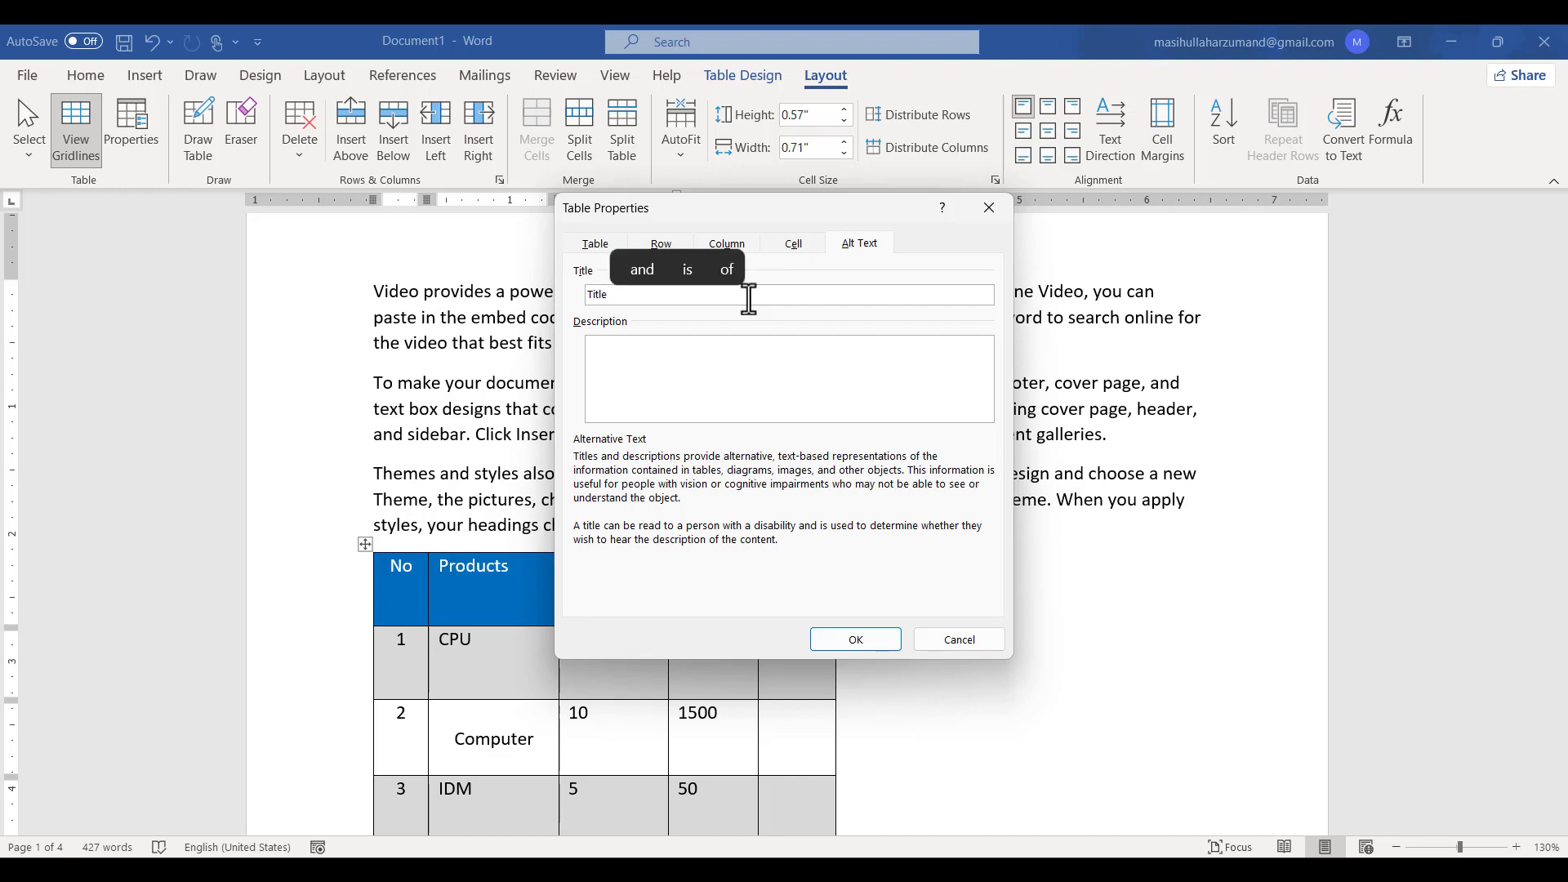
type("Text")
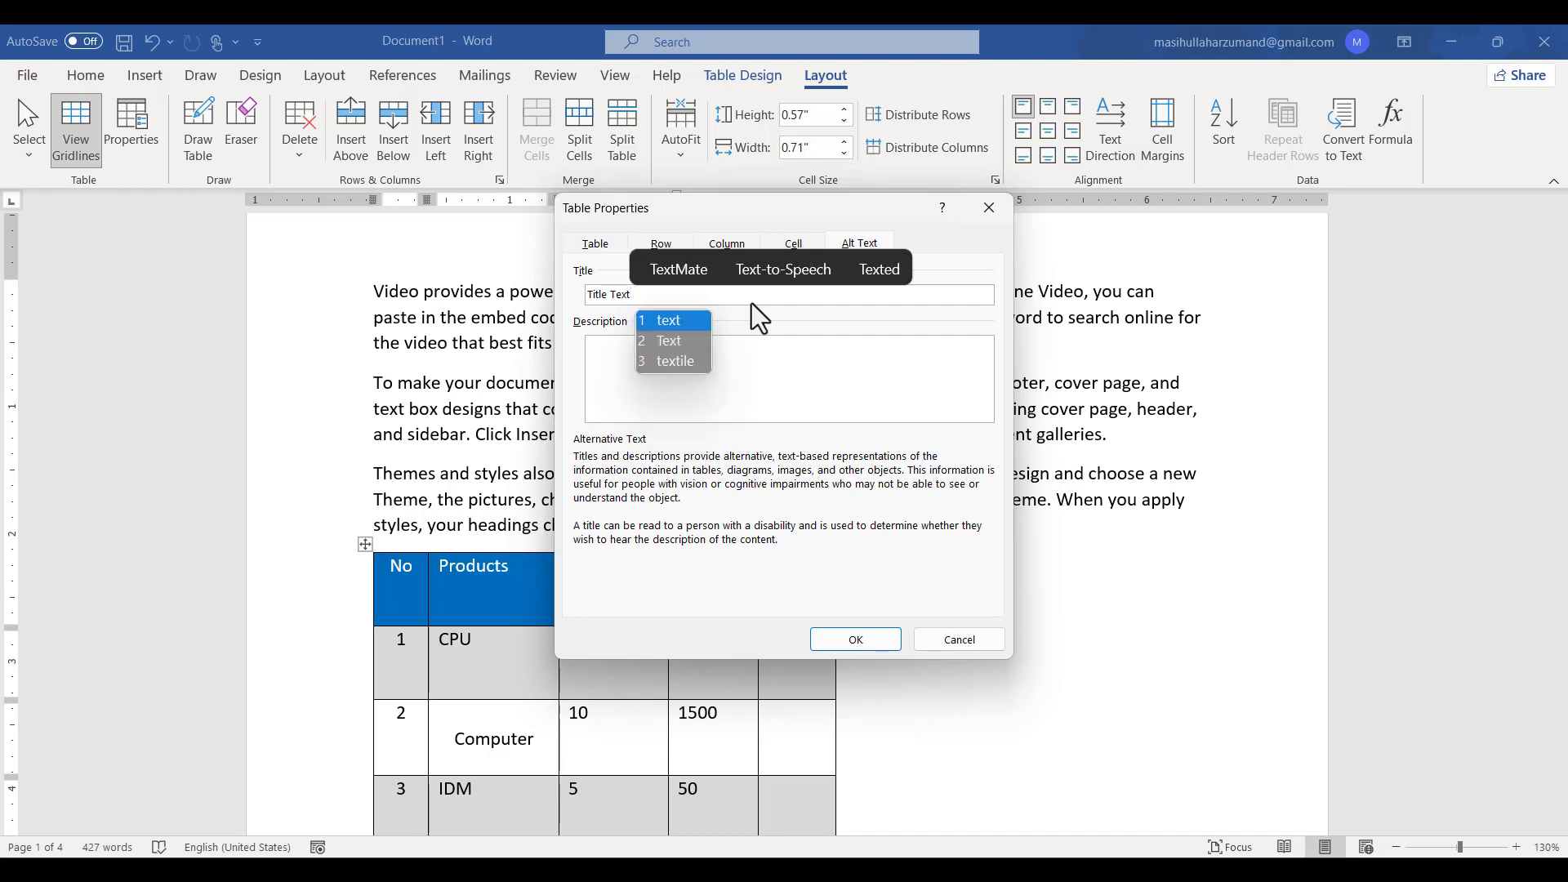
- Paste the two copied paragraphs as the table's alt text description and apply the properties
left_click(799, 376)
key("ctrl+v")
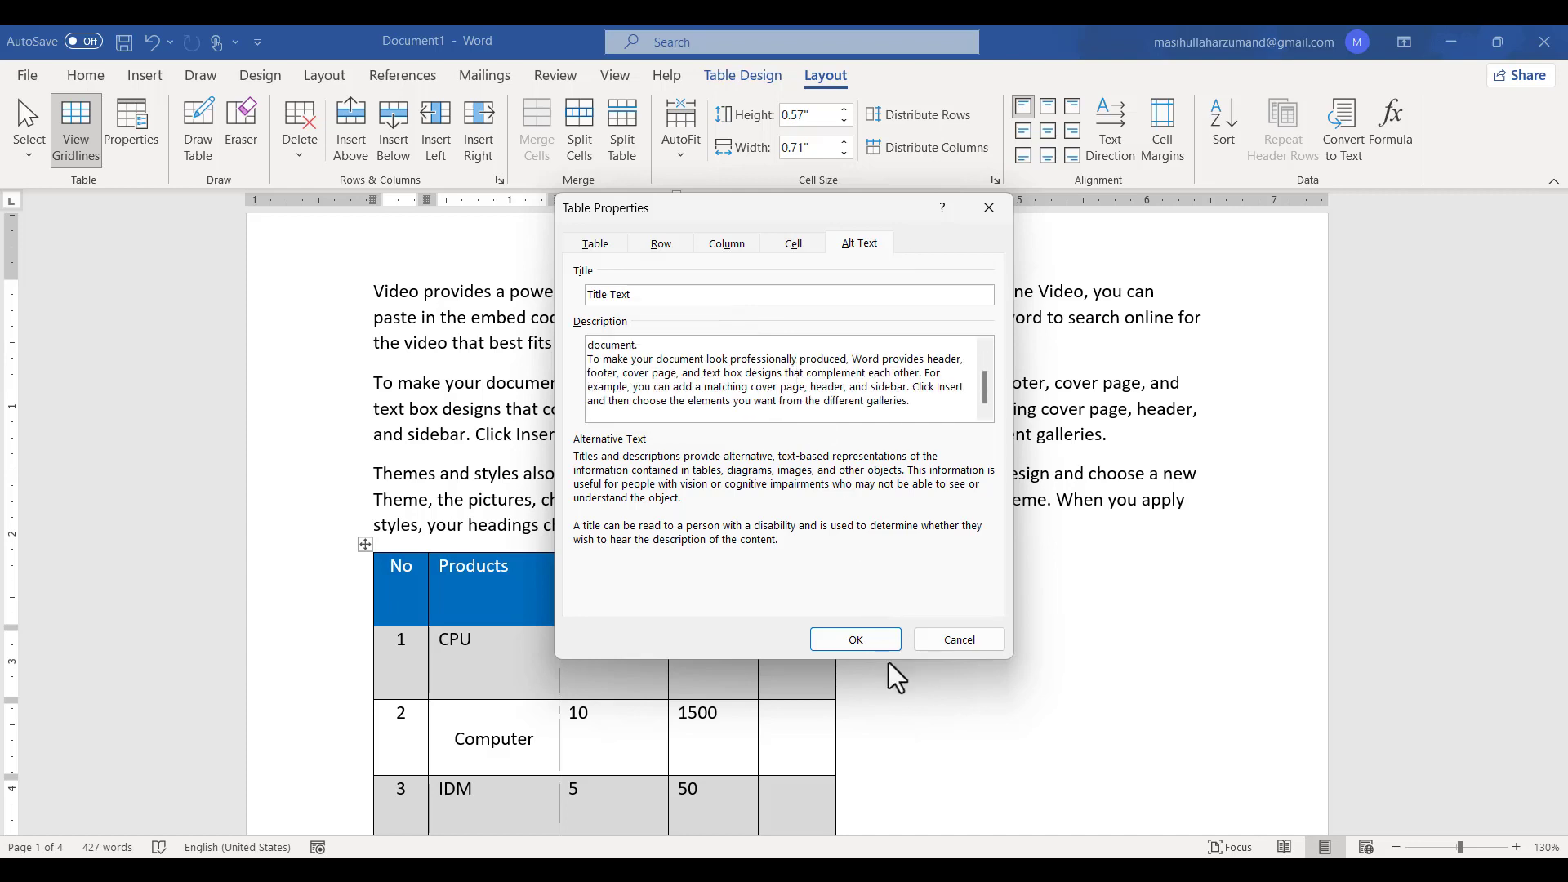
left_click(875, 646)
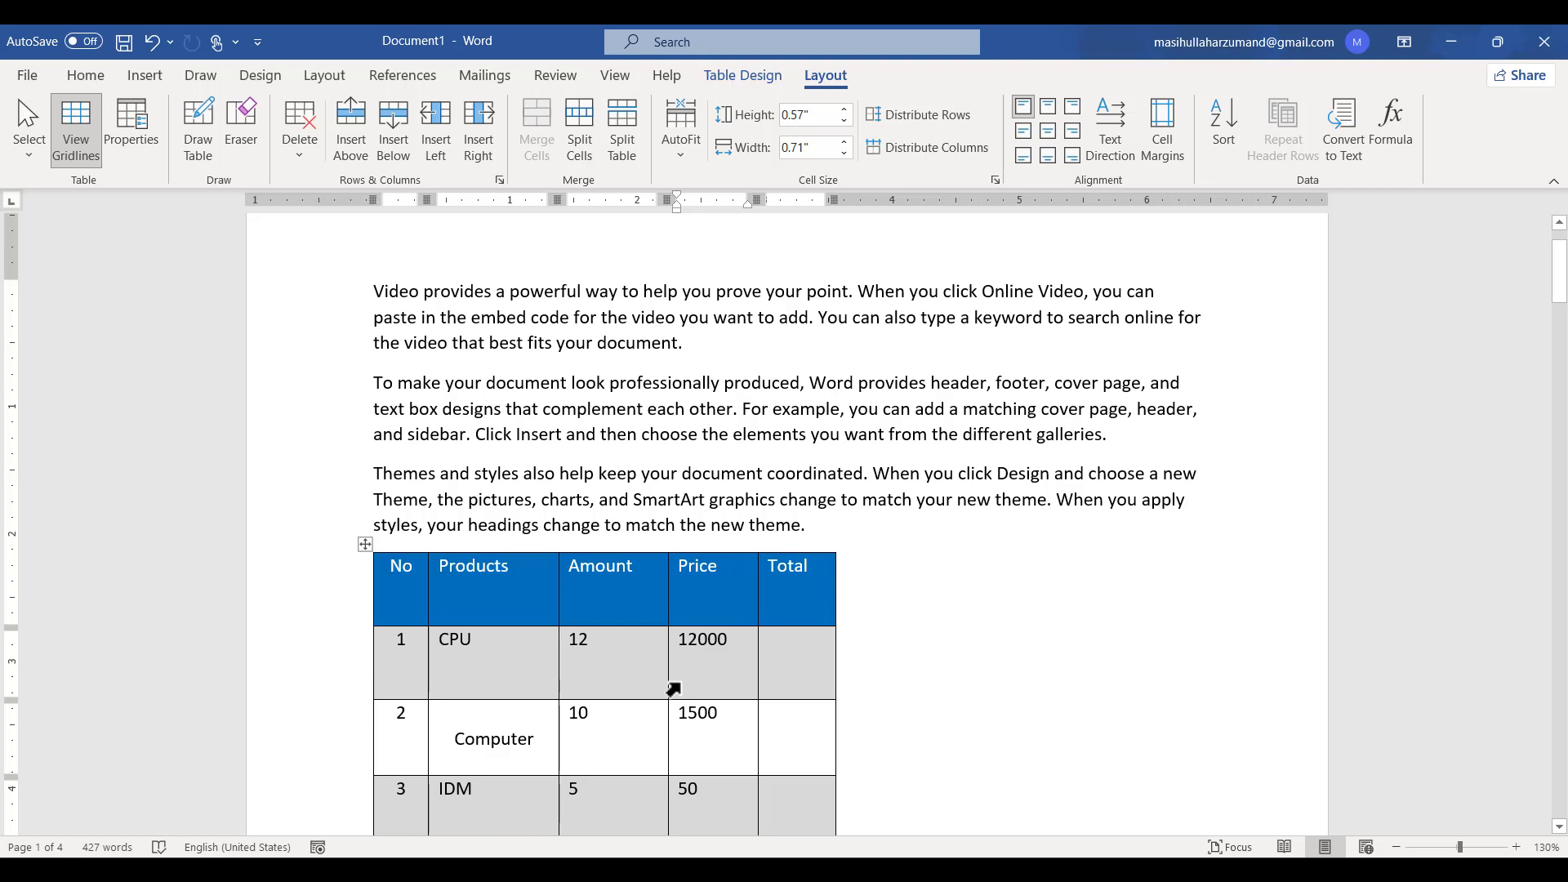
- Export the document as a PDF named "First File" in the Documents folder
left_click(27, 80)
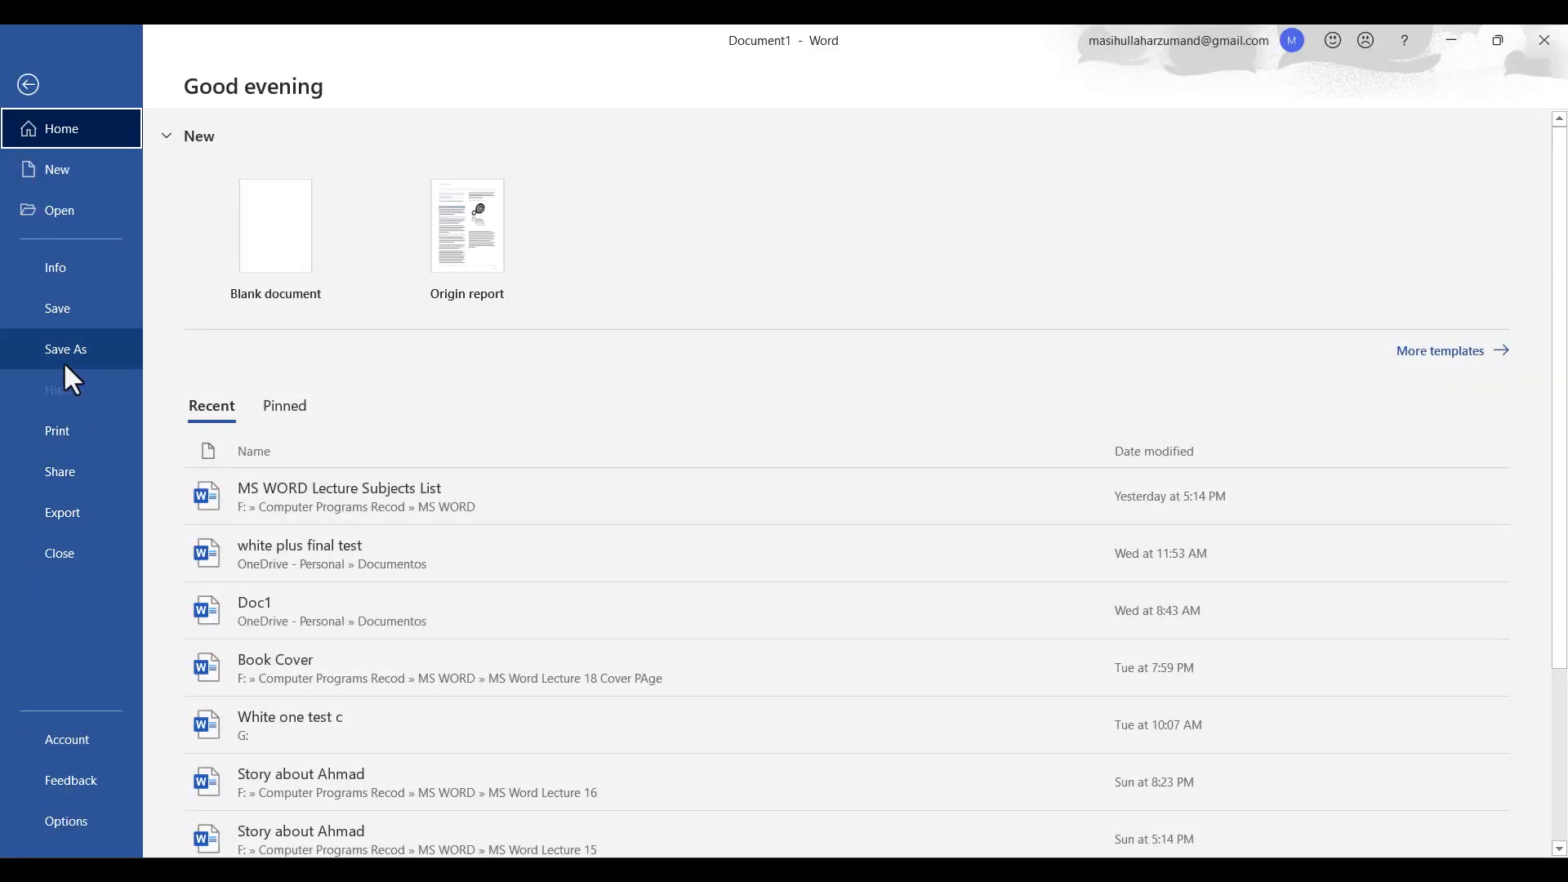
left_click(64, 356)
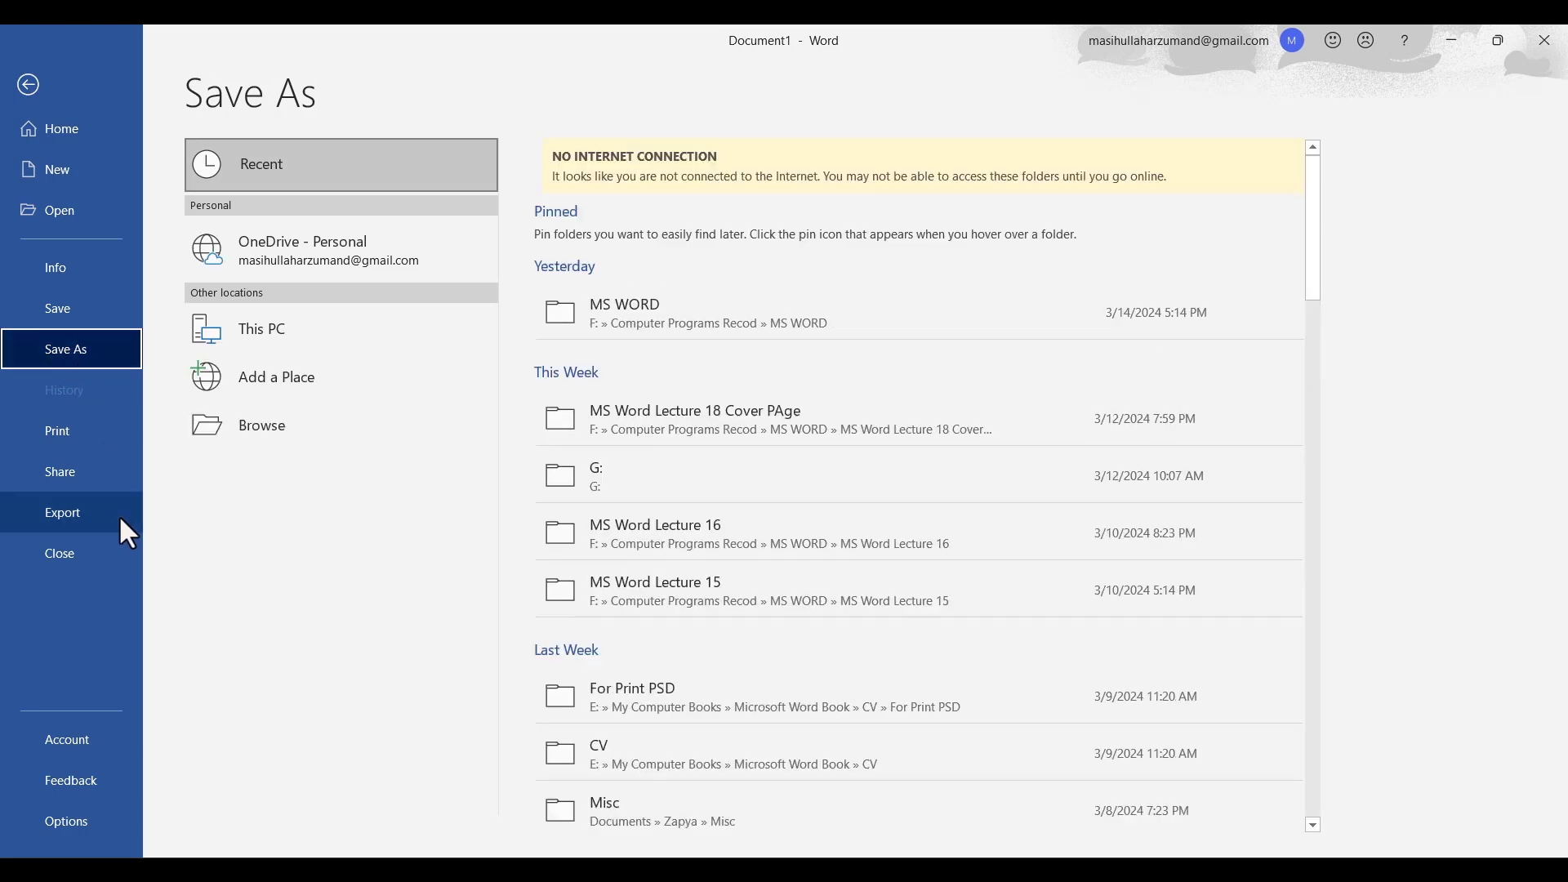
left_click(90, 517)
left_click(538, 316)
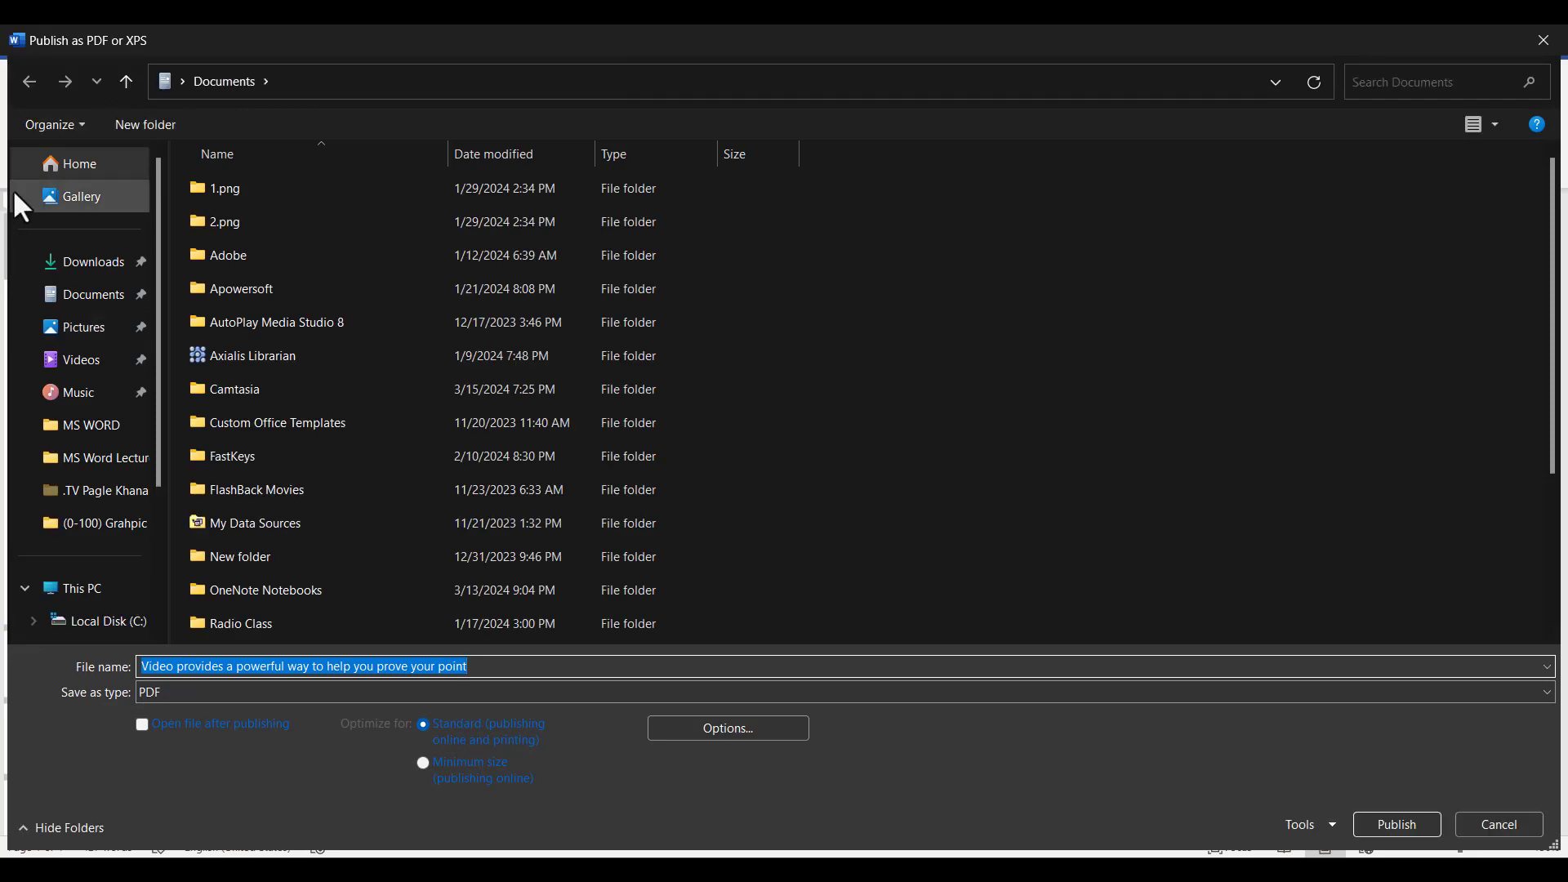
left_click(92, 311)
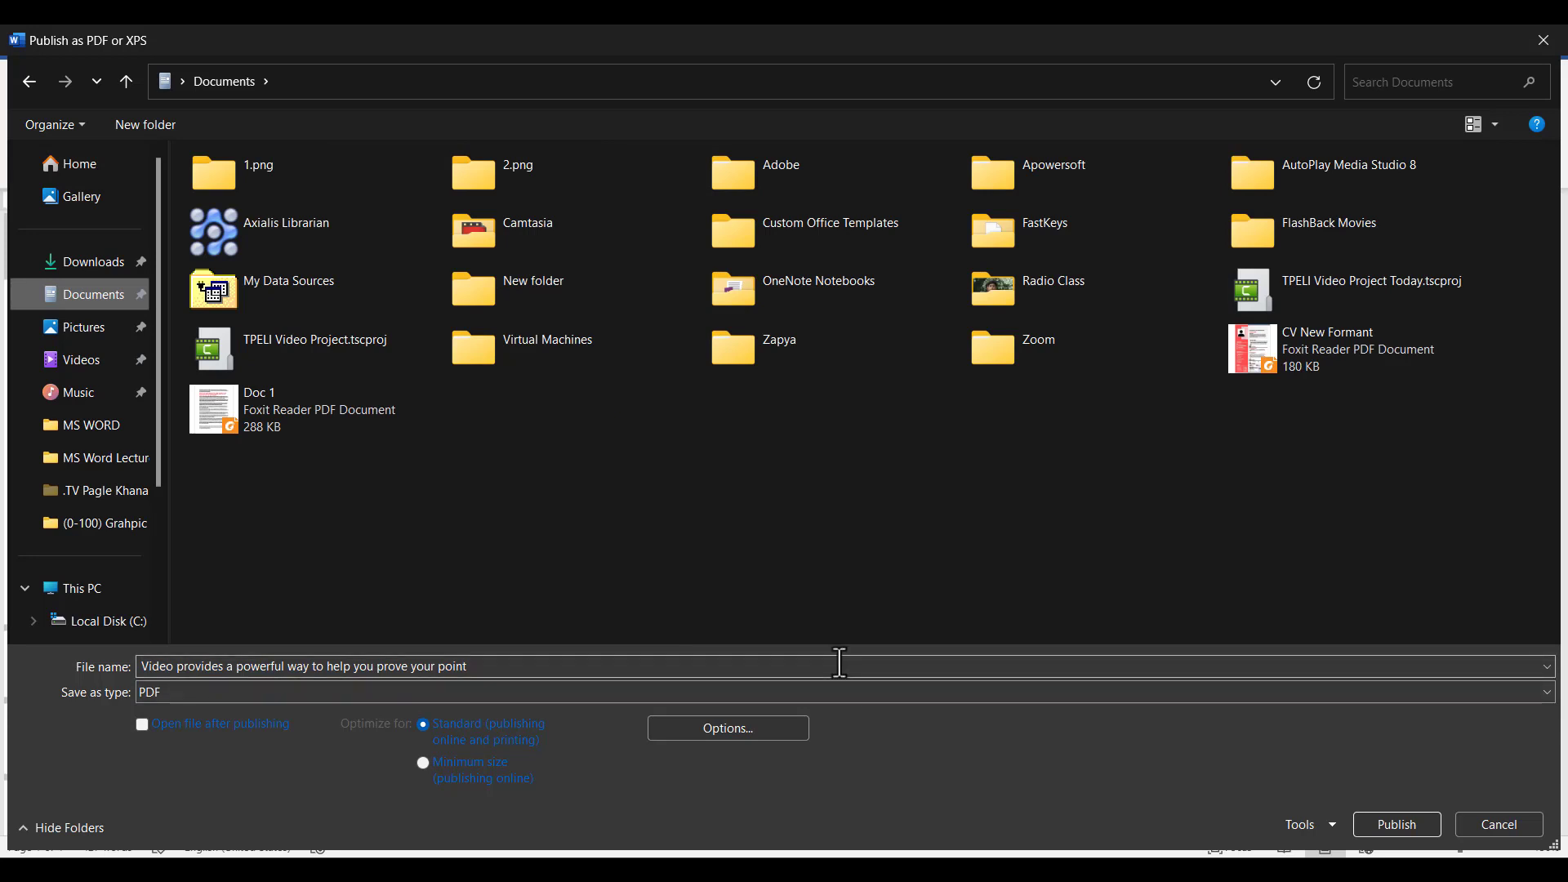
left_click(955, 663)
type("First ")
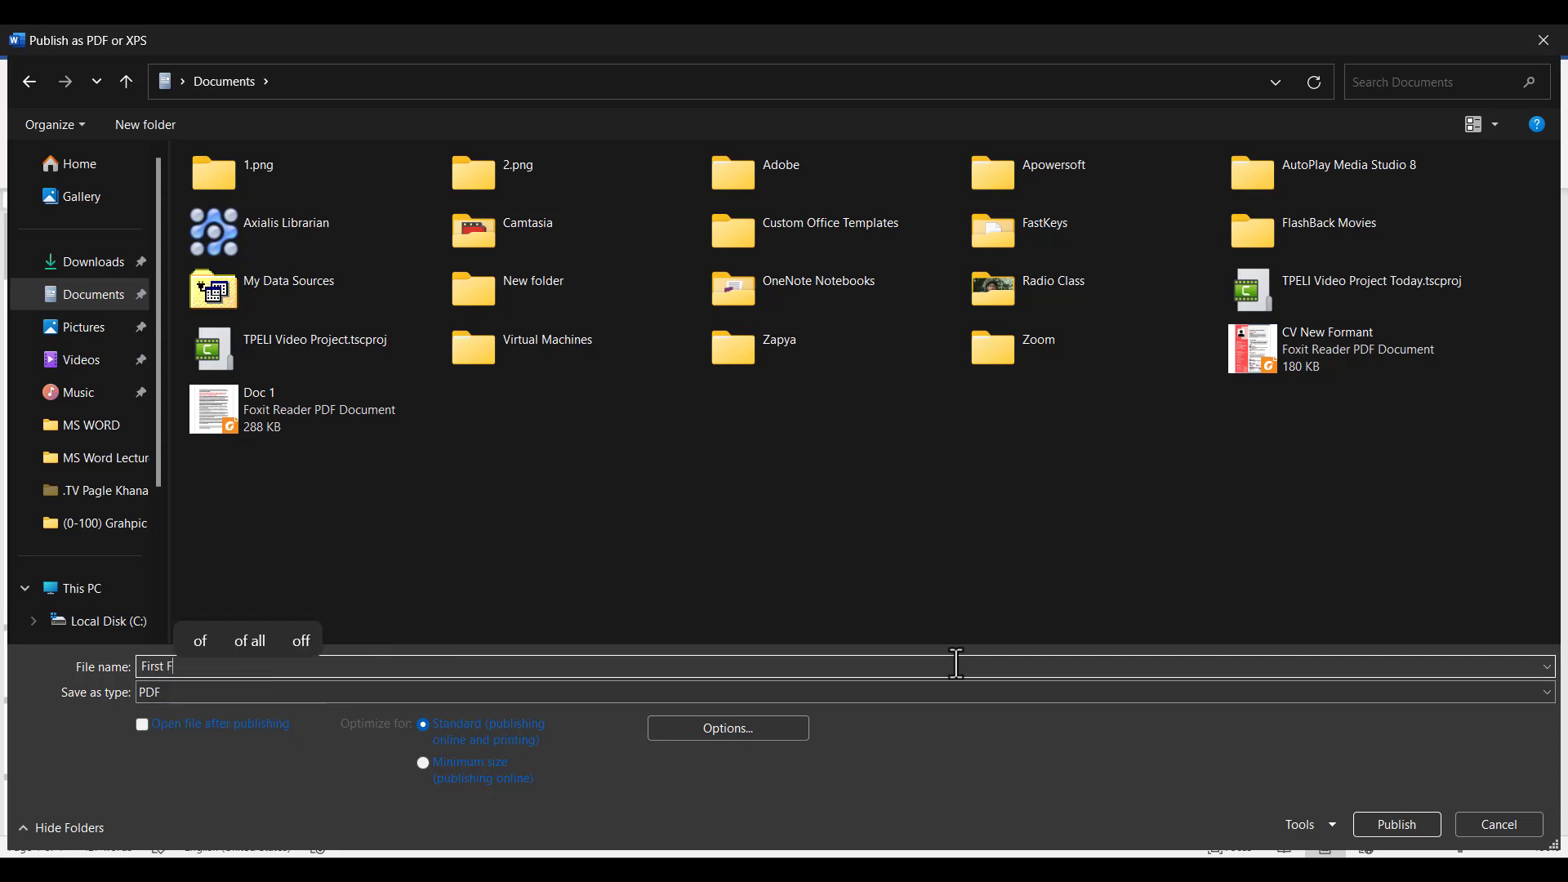
type("File")
key("Return")
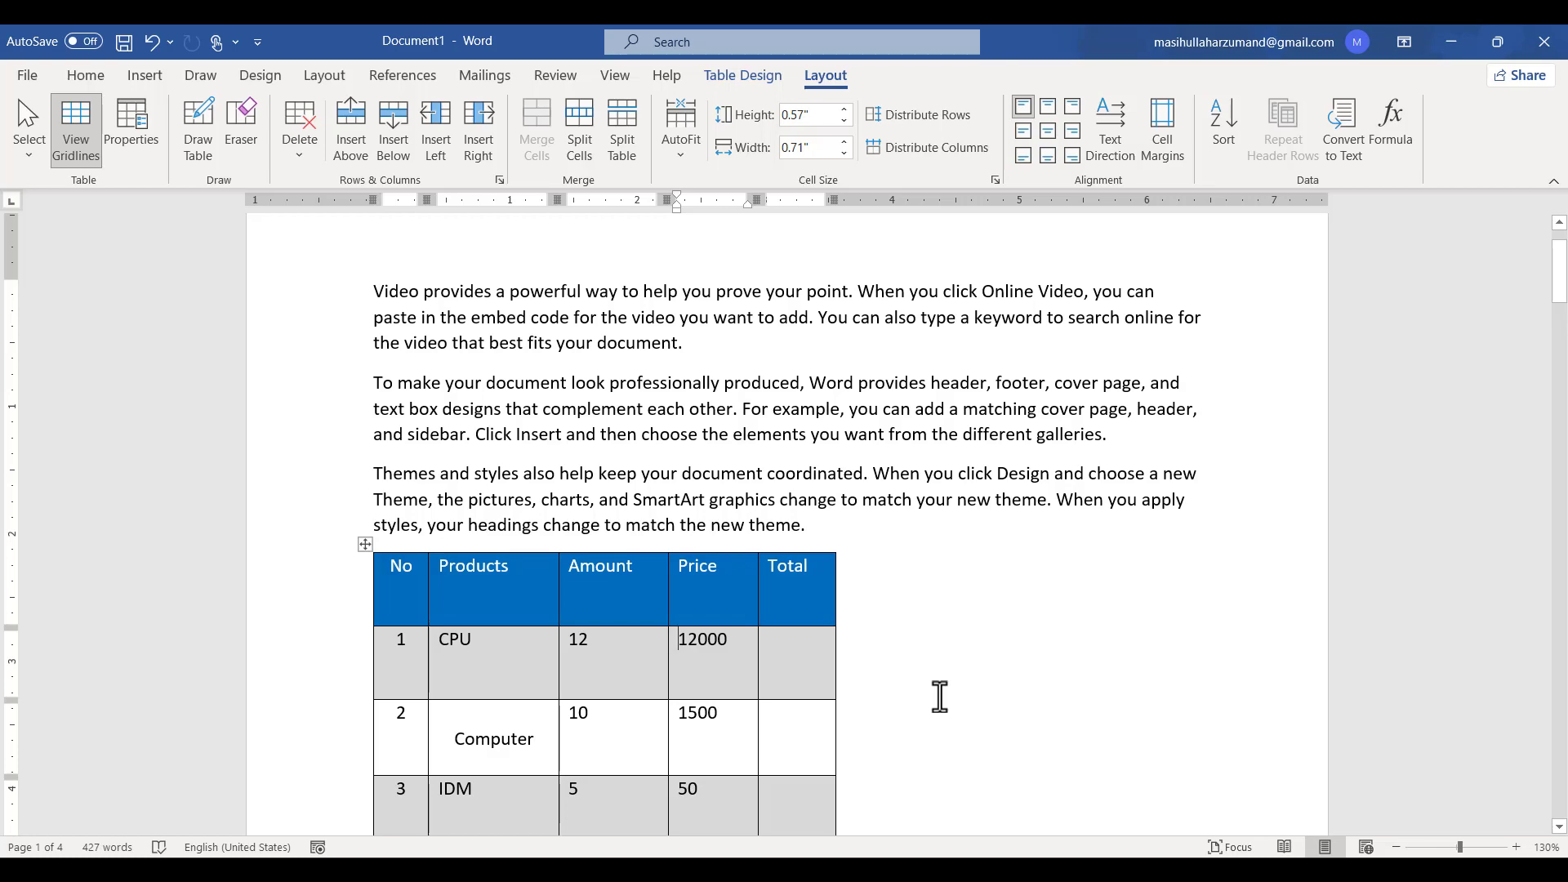
- Switch to File Explorer and open the First File PDF from the Documents folder
mouse_move(808, 871)
left_click(790, 868)
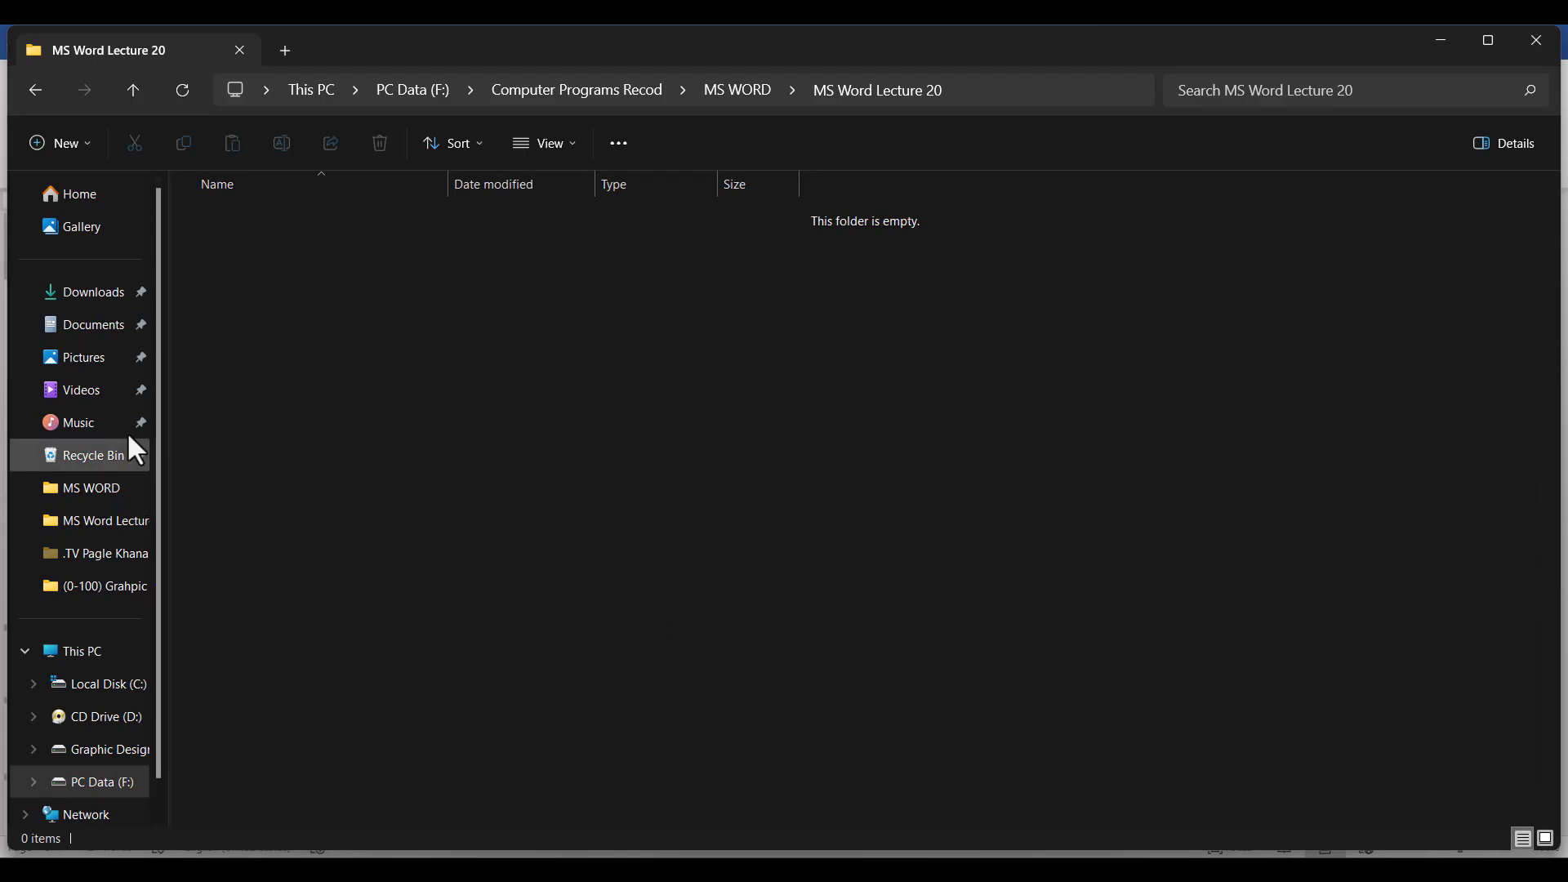
left_click(92, 328)
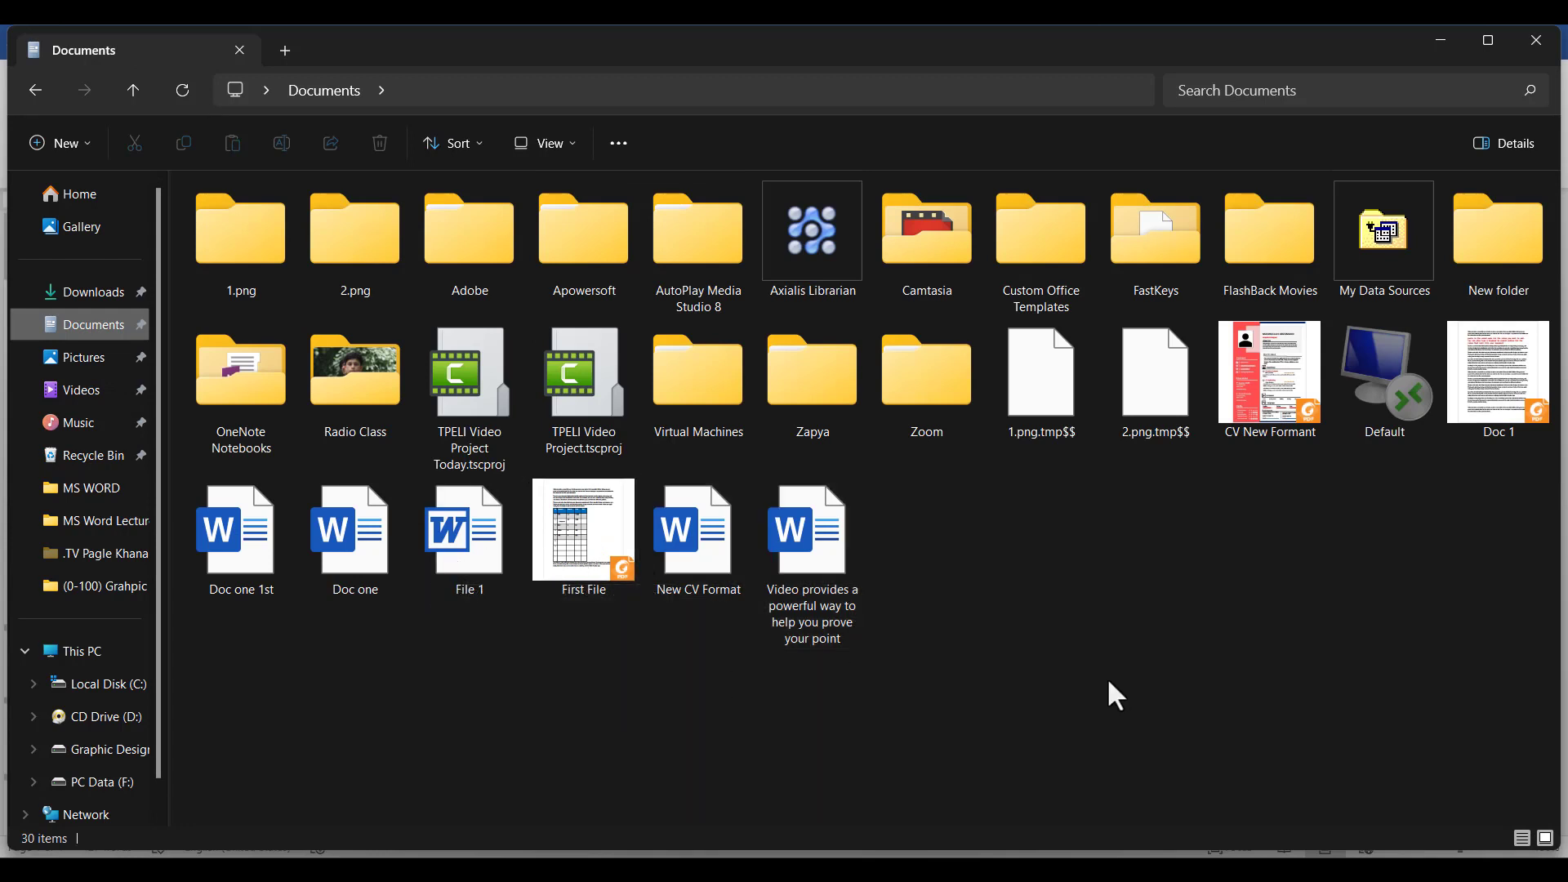
left_click(585, 496)
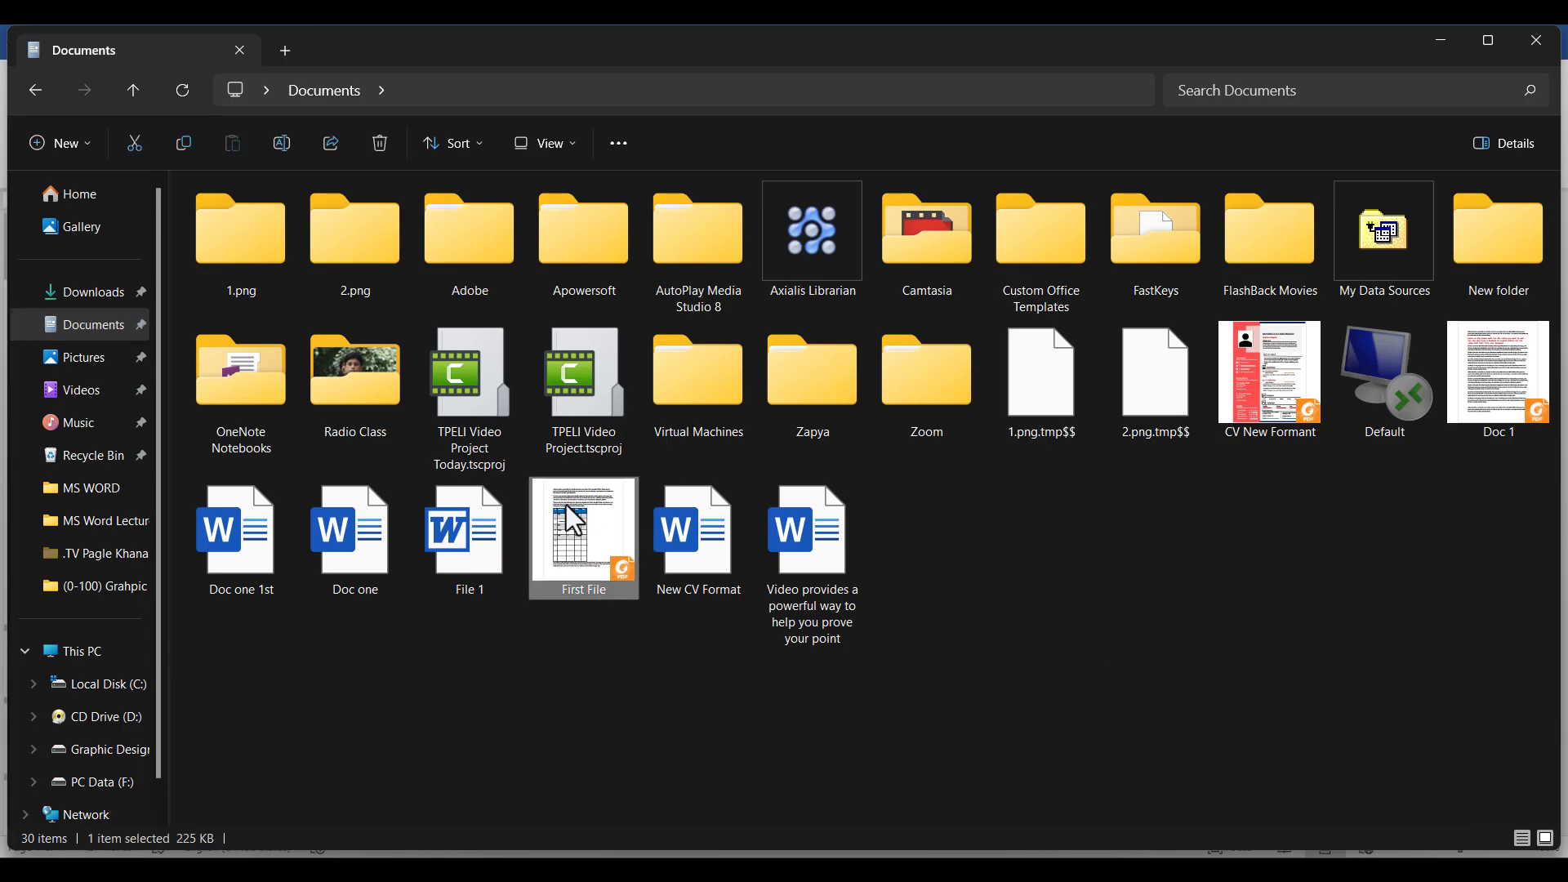
double_click(567, 507)
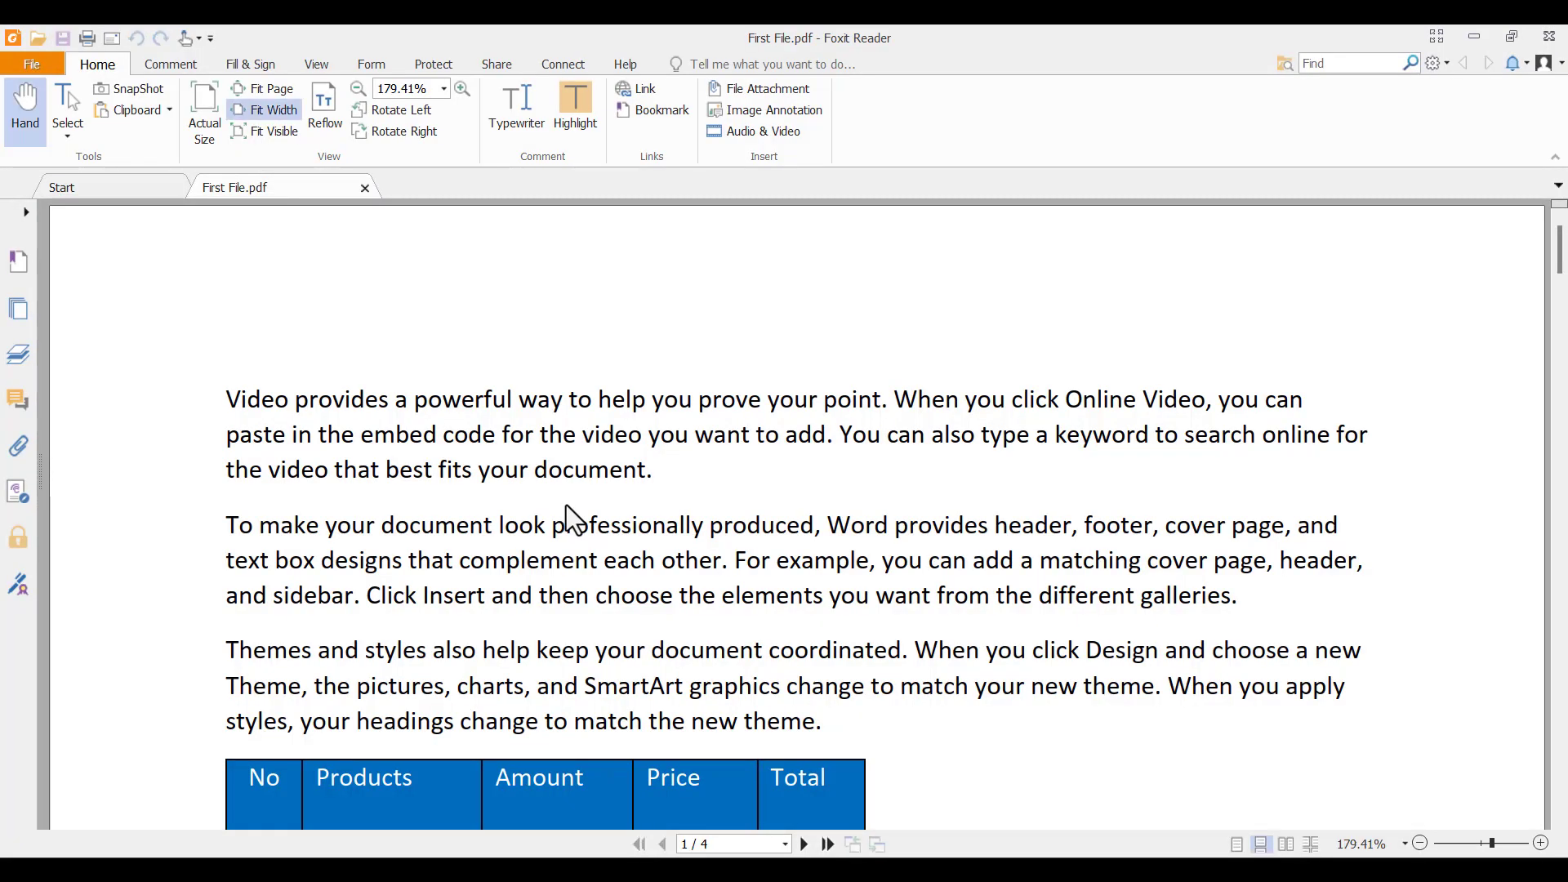
- Examine the product table and surrounding text on the PDF's first page at 100% zoom
scroll(566, 504, "down", 3)
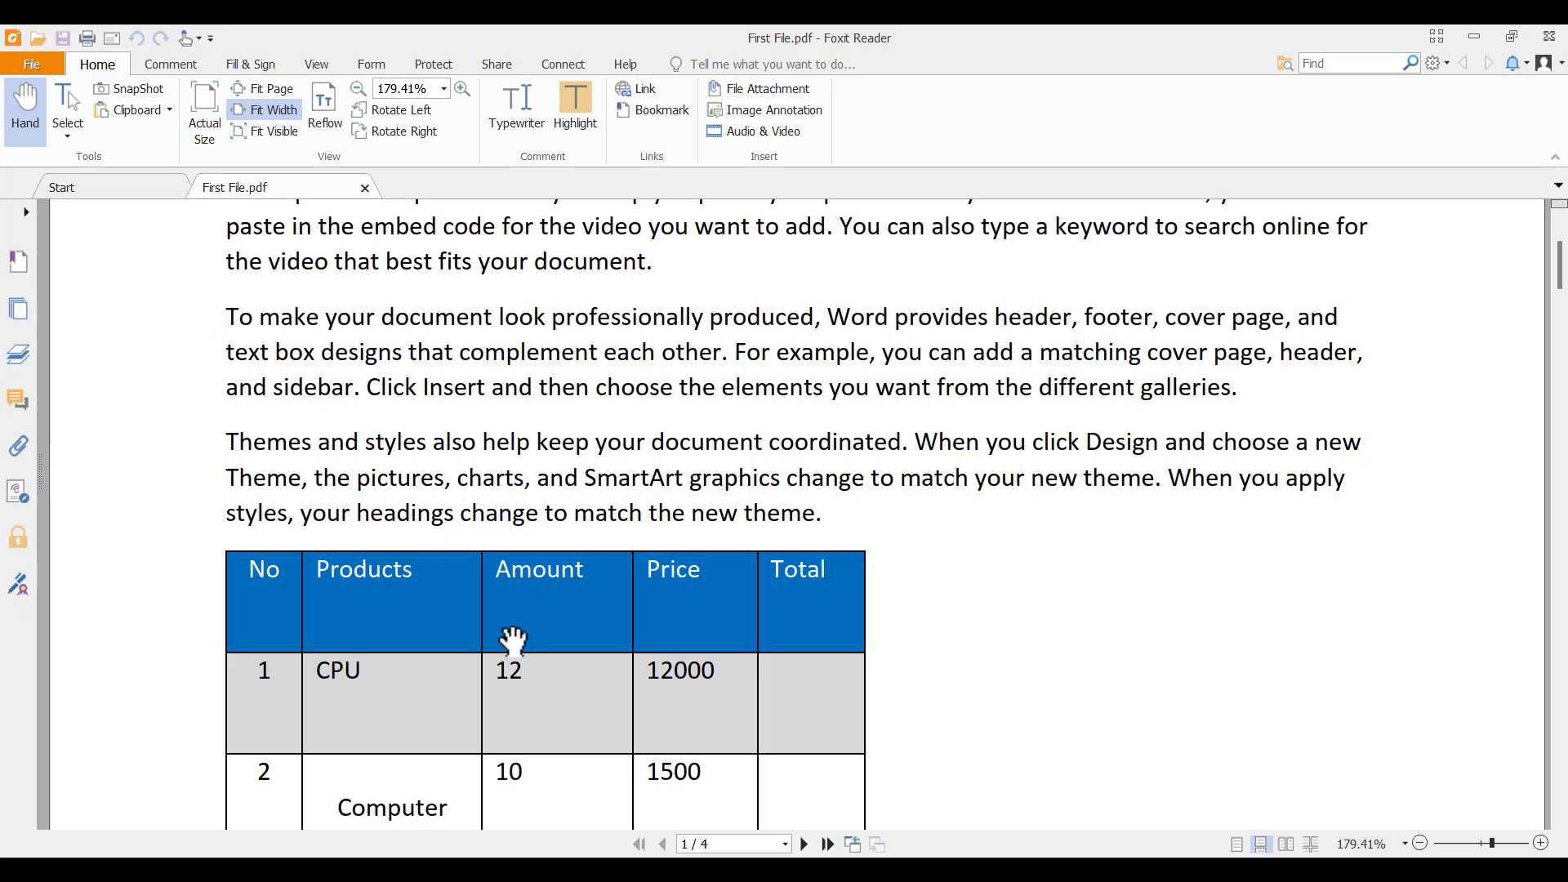
scroll(513, 641, "down", 2)
scroll(476, 577, "down", 3)
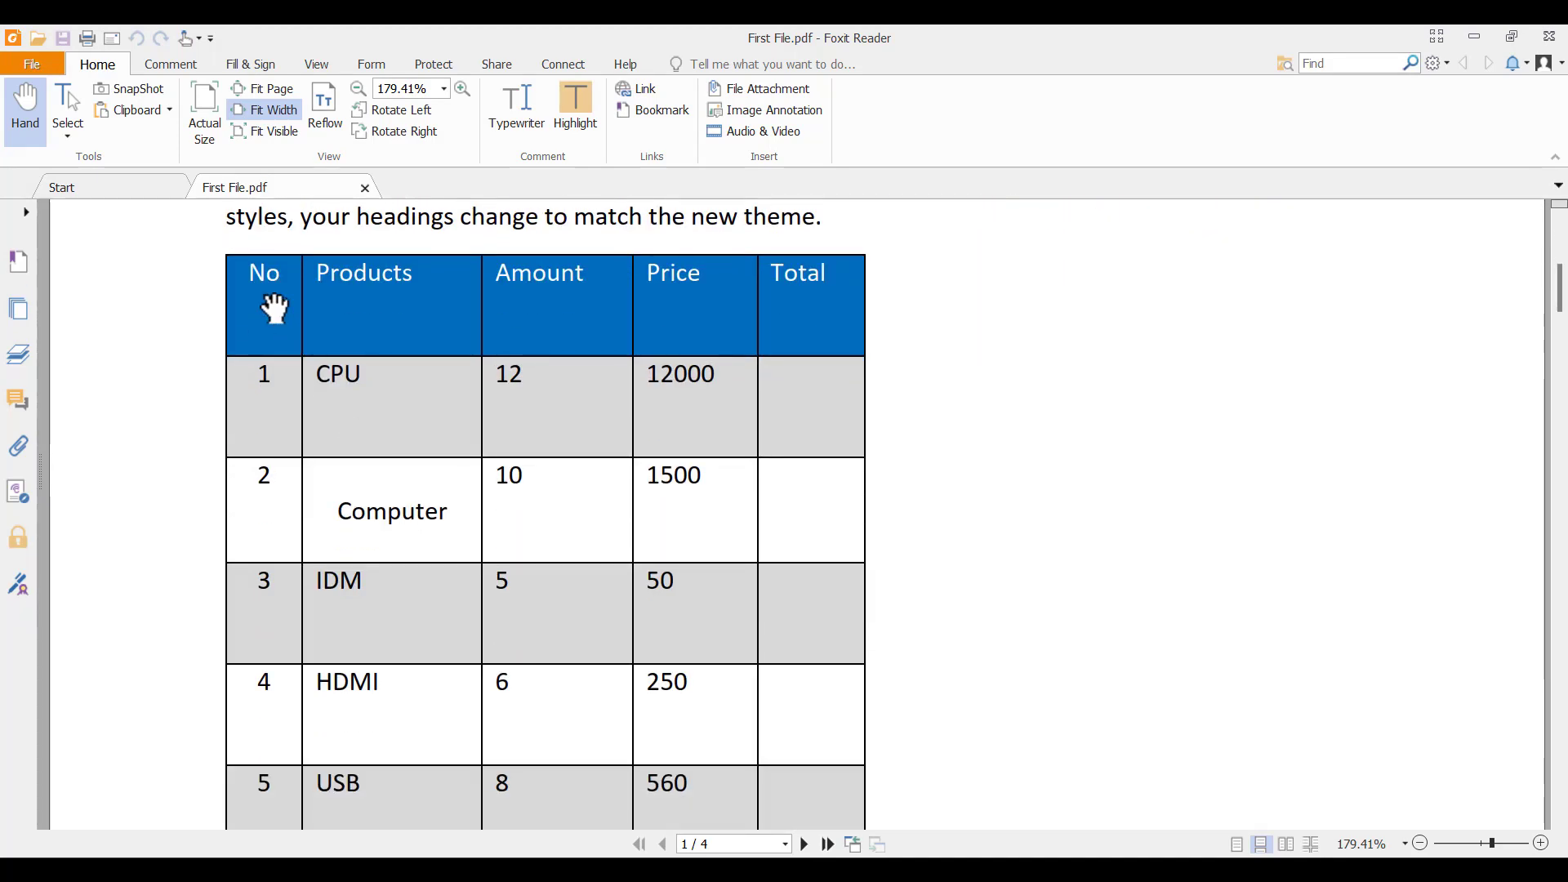
scroll(275, 308, "down", 2)
scroll(276, 308, "down", 1)
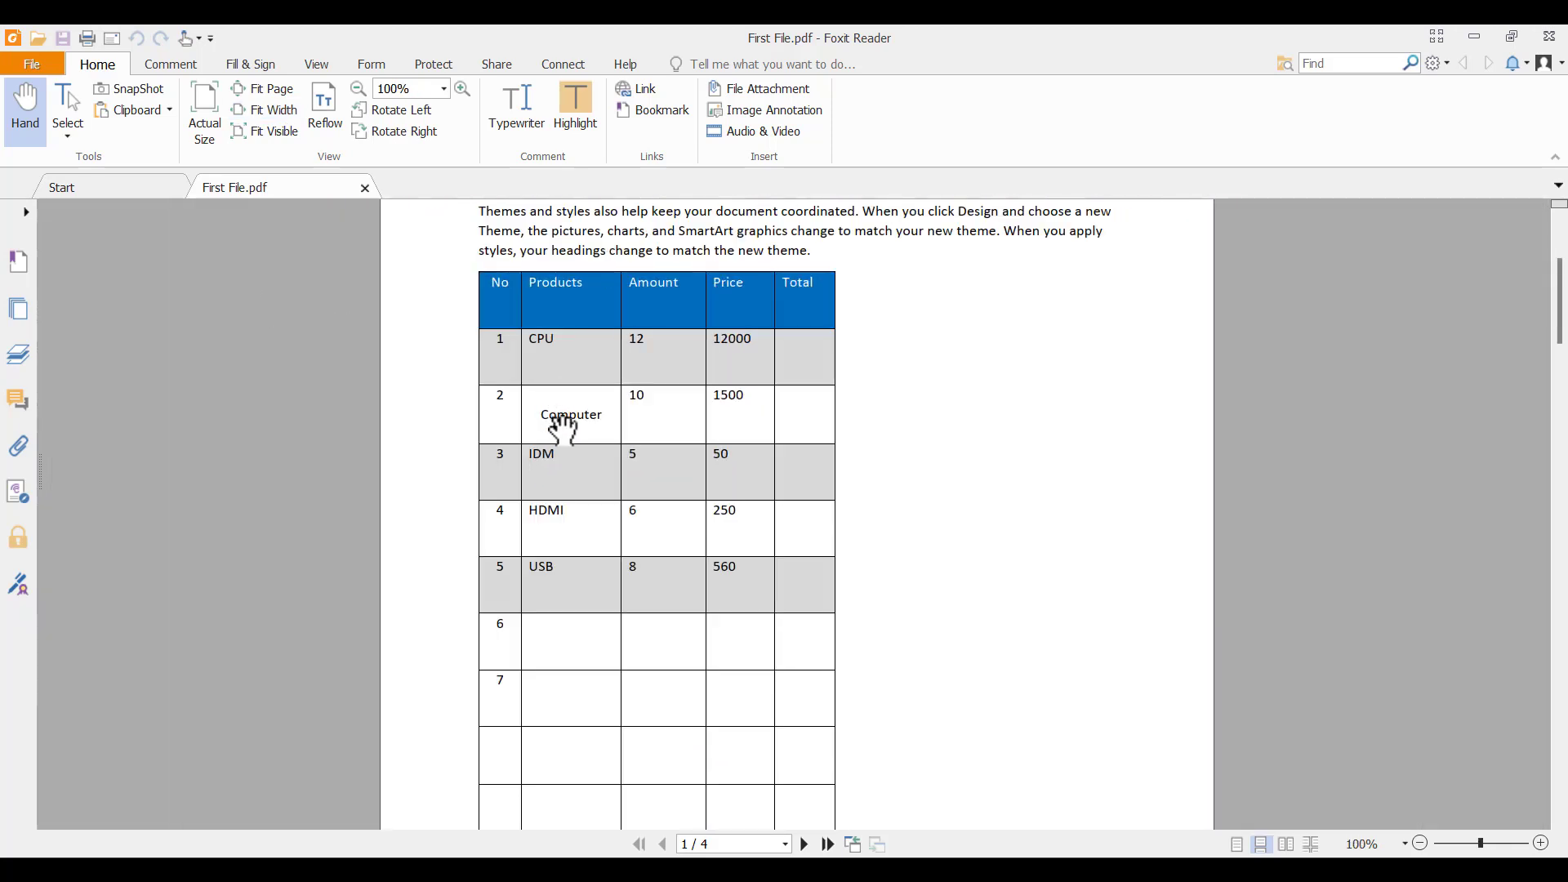
scroll(651, 437, "down", 5)
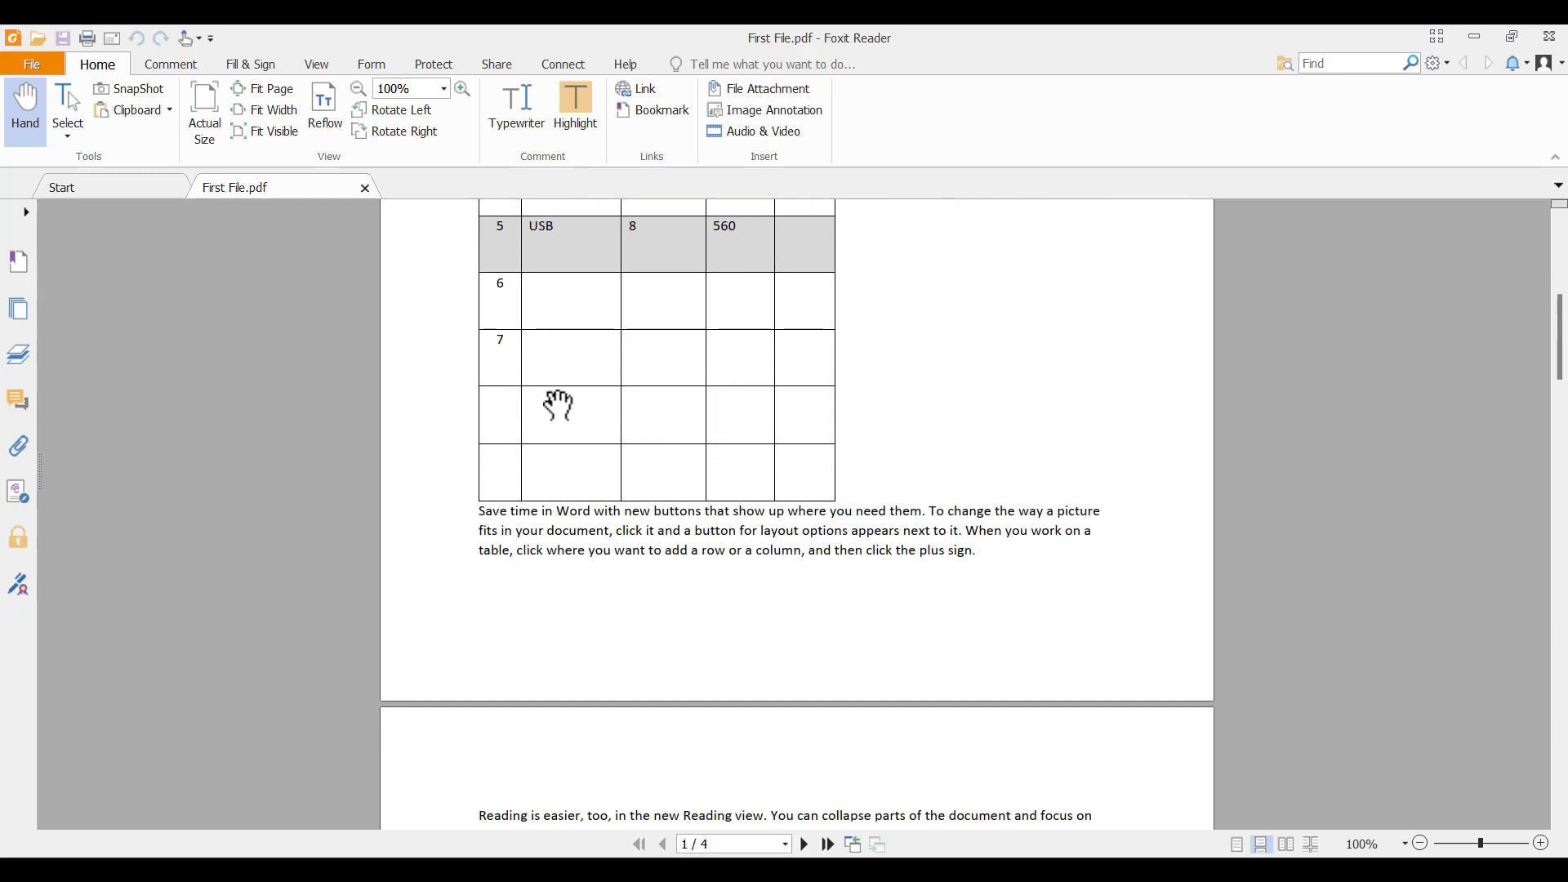
scroll(558, 404, "up", 7)
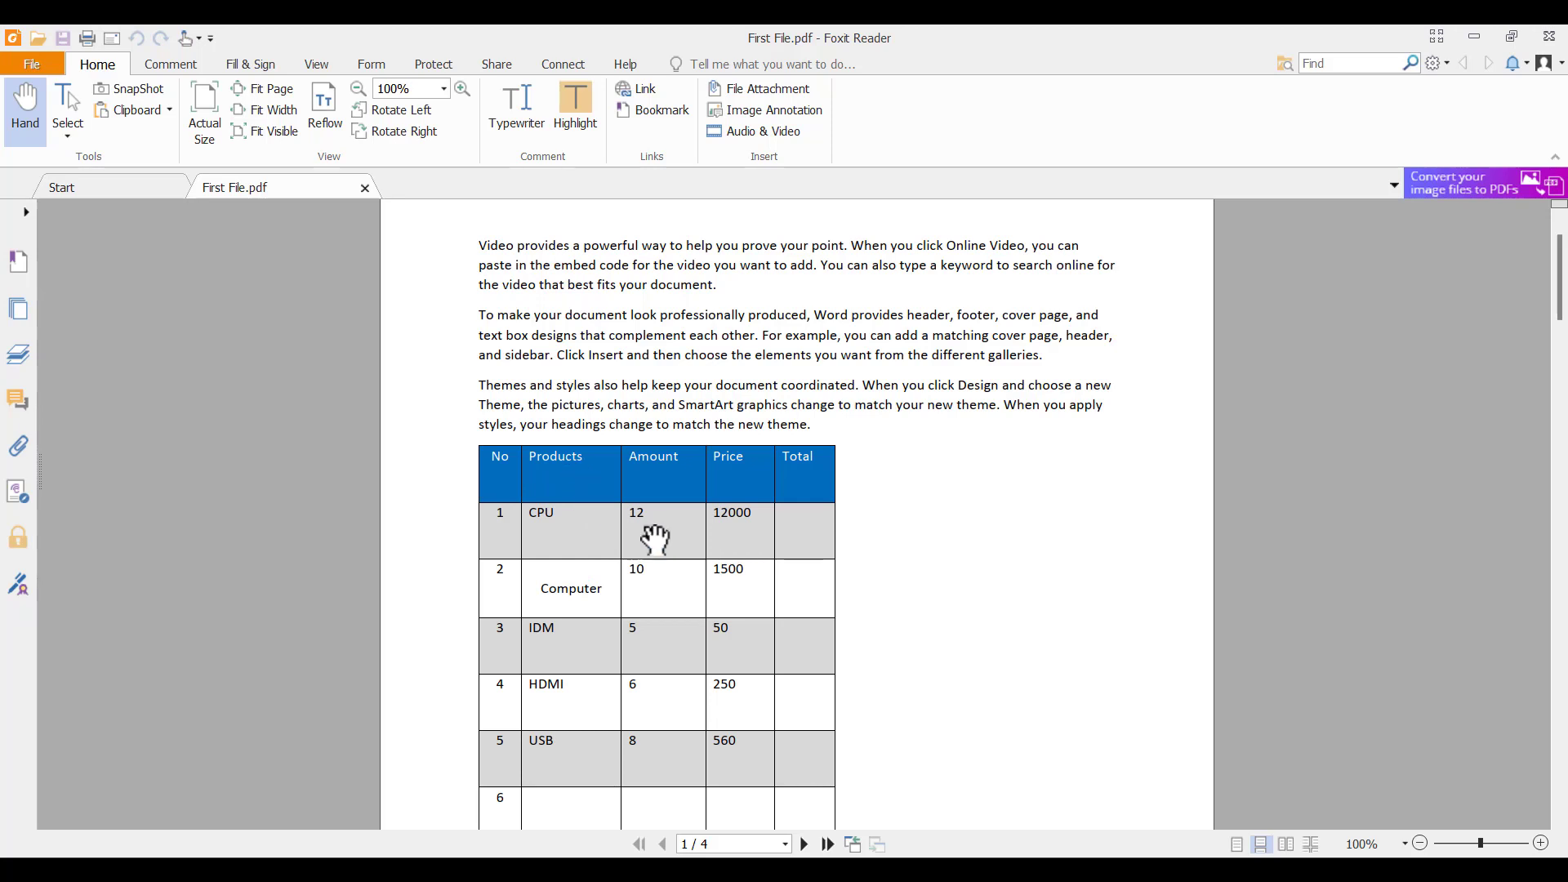
- Switch back to Word and review the table's alt text title and description in Table Properties
key("alt+Tab")
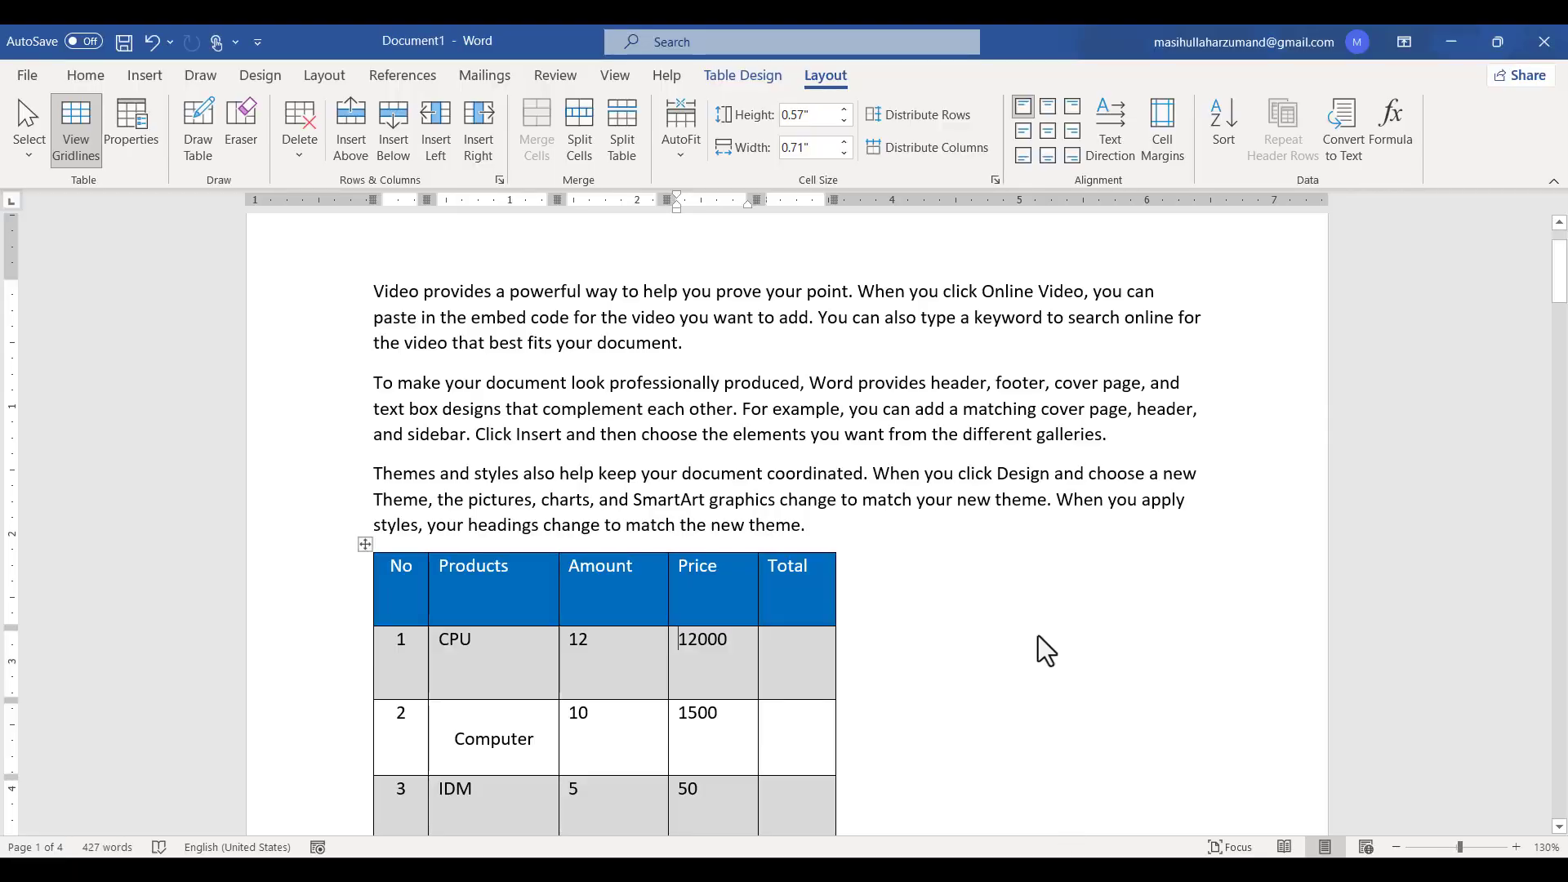
left_click(145, 139)
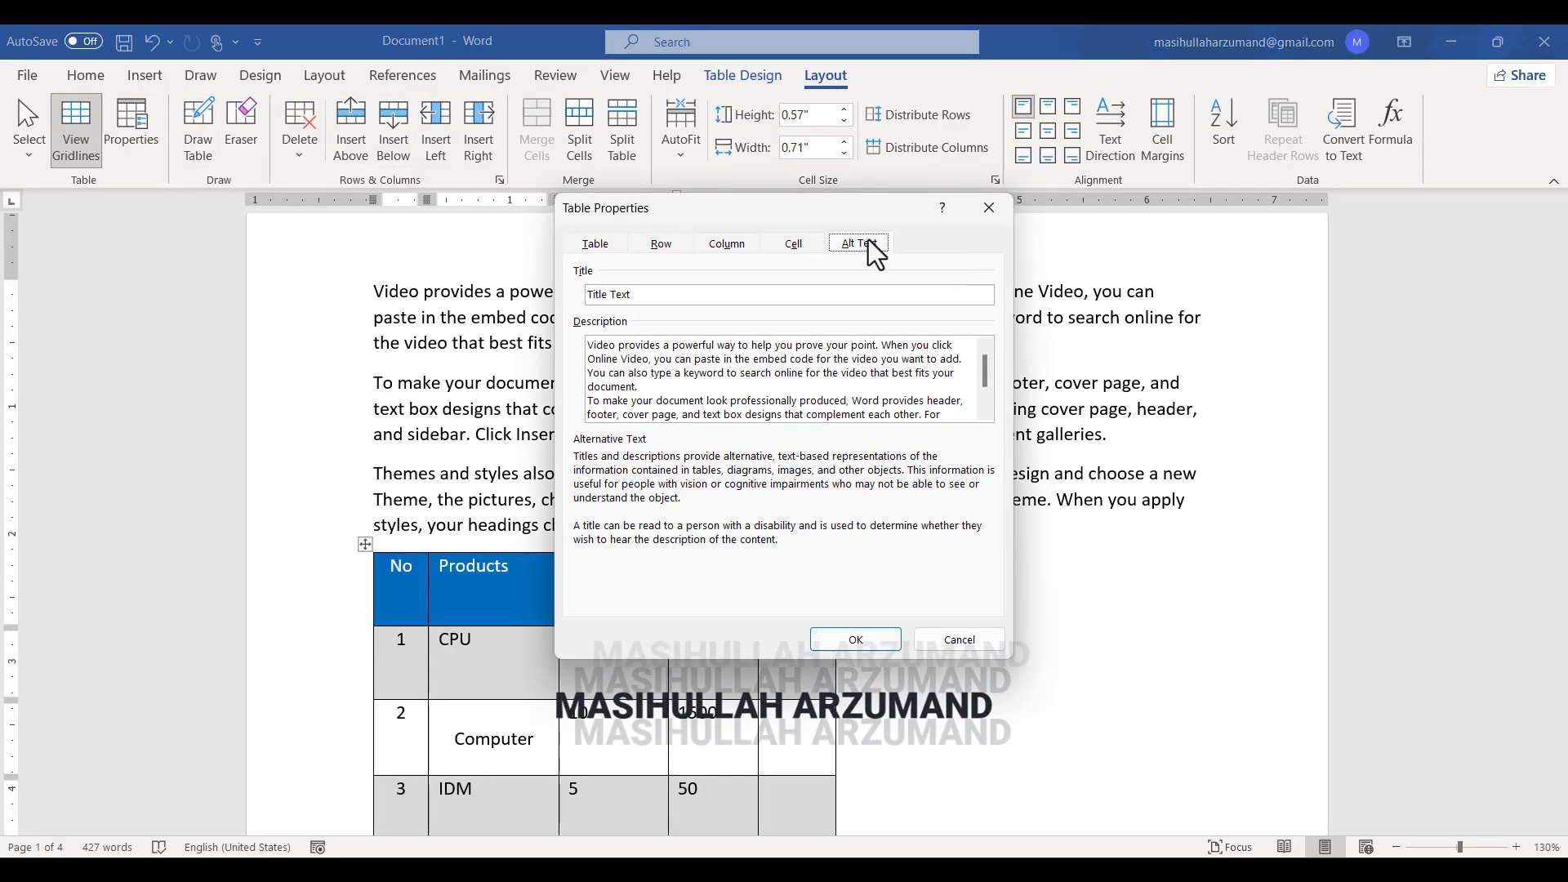
left_click_drag(638, 386, 545, 358)
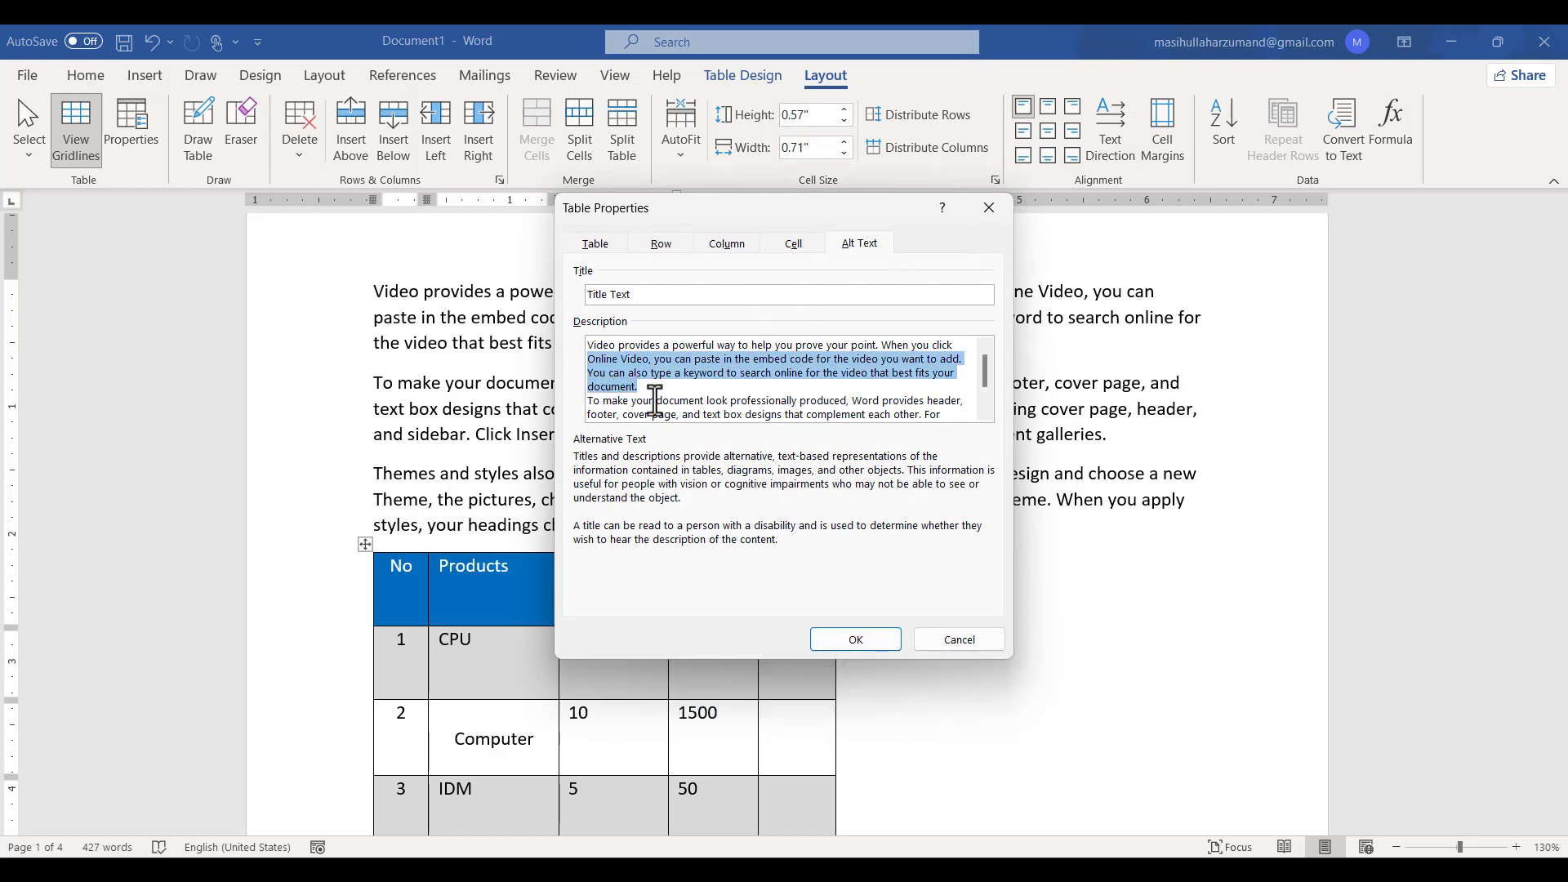
left_click_drag(661, 400, 470, 290)
left_click(865, 640)
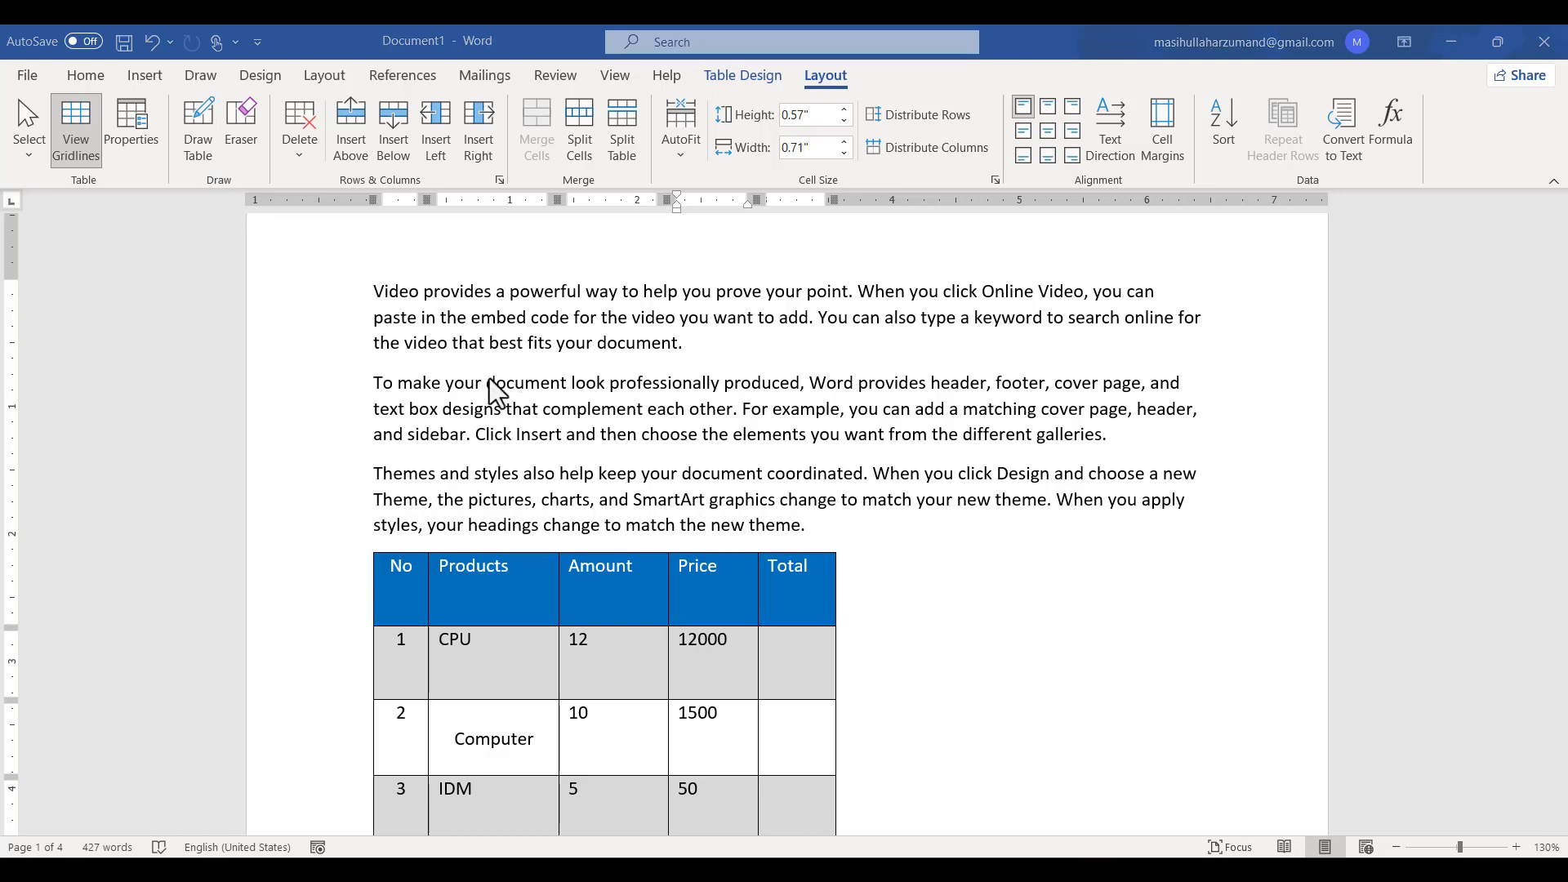
scroll(575, 533, "down", 3)
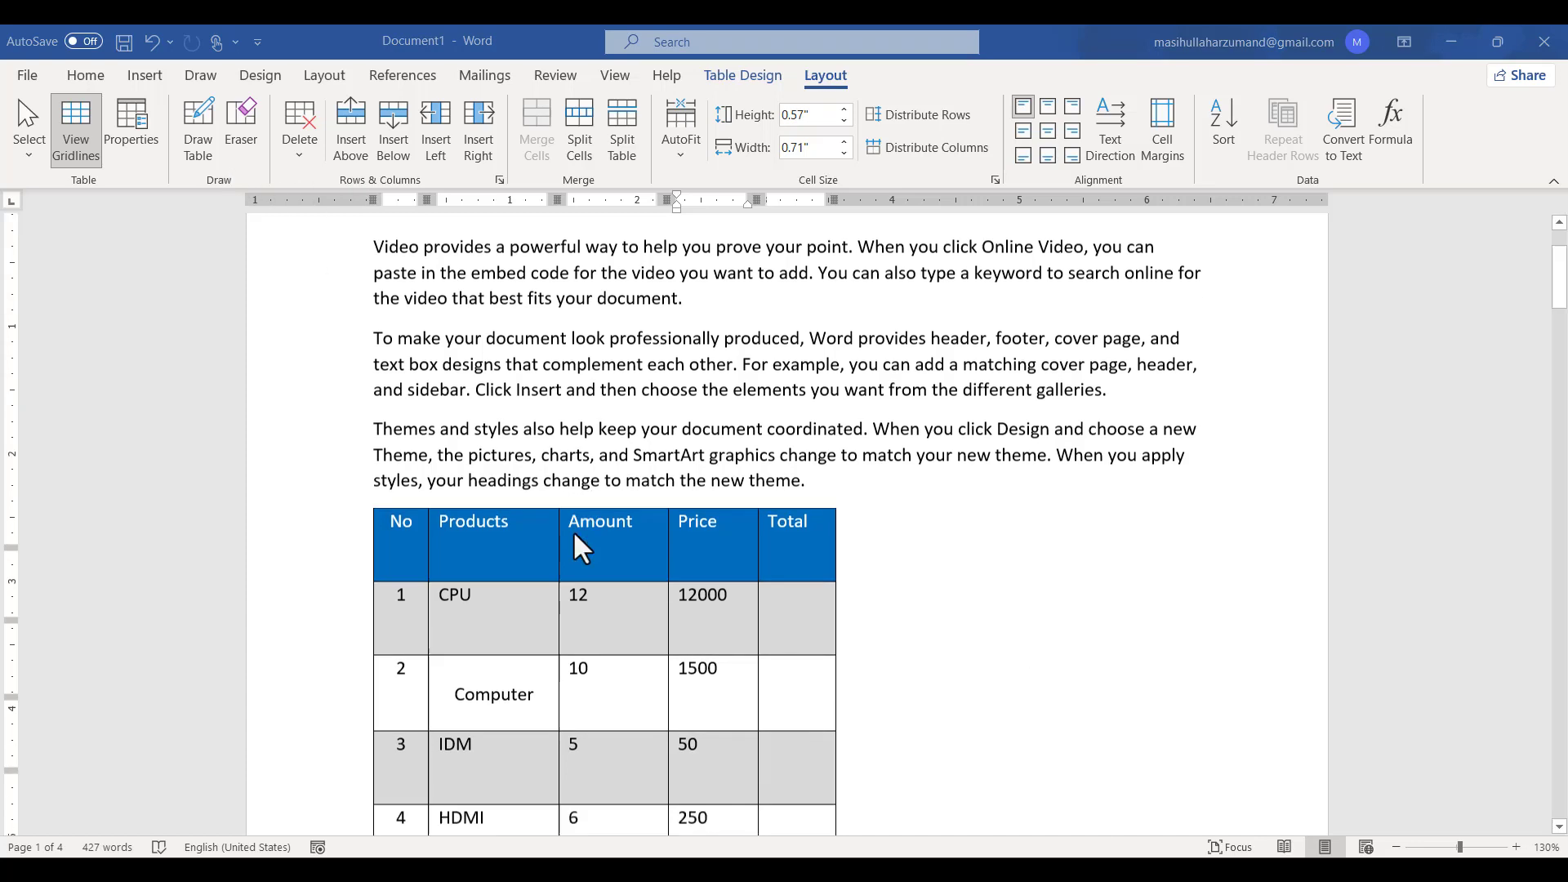
- Widen the product table on the first page to the full text width and draw a vertical divider through its Products header cell
scroll(575, 533, "down", 5)
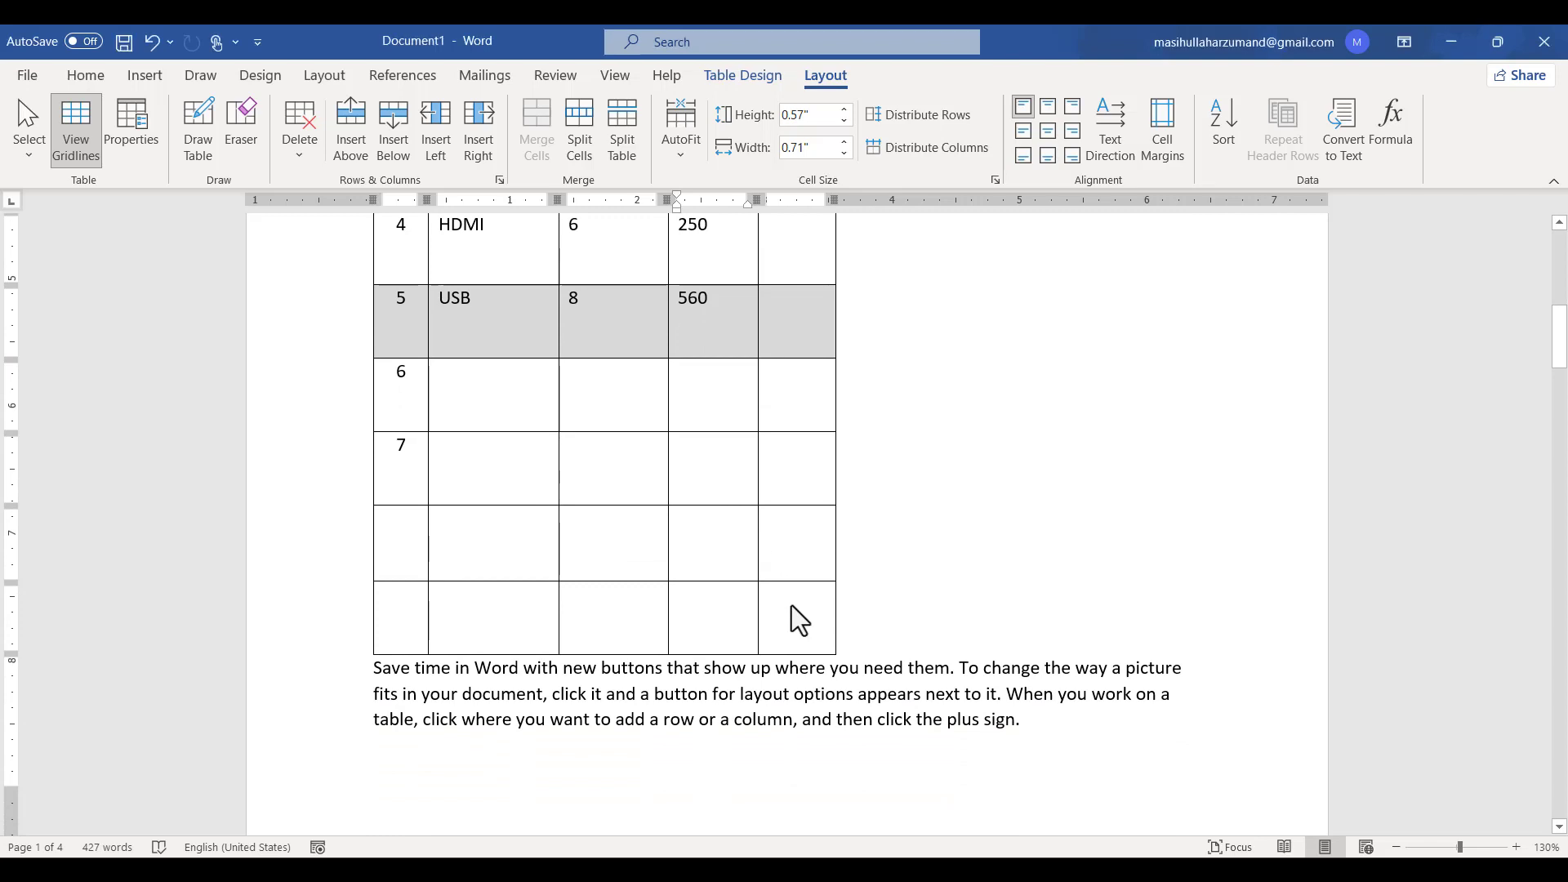
left_click_drag(838, 658, 1239, 613)
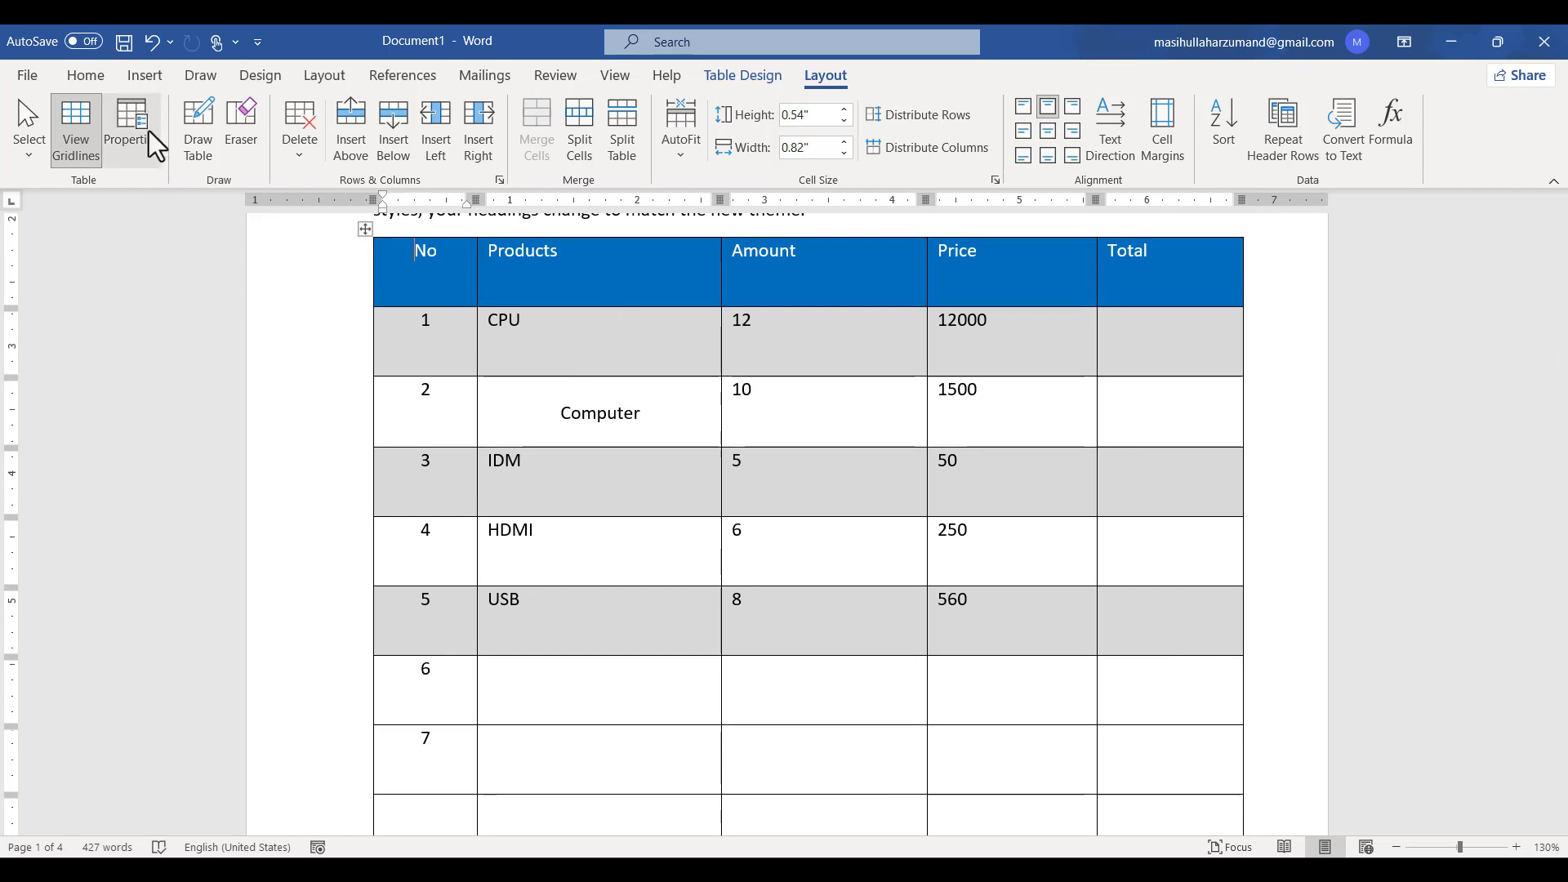
left_click(196, 146)
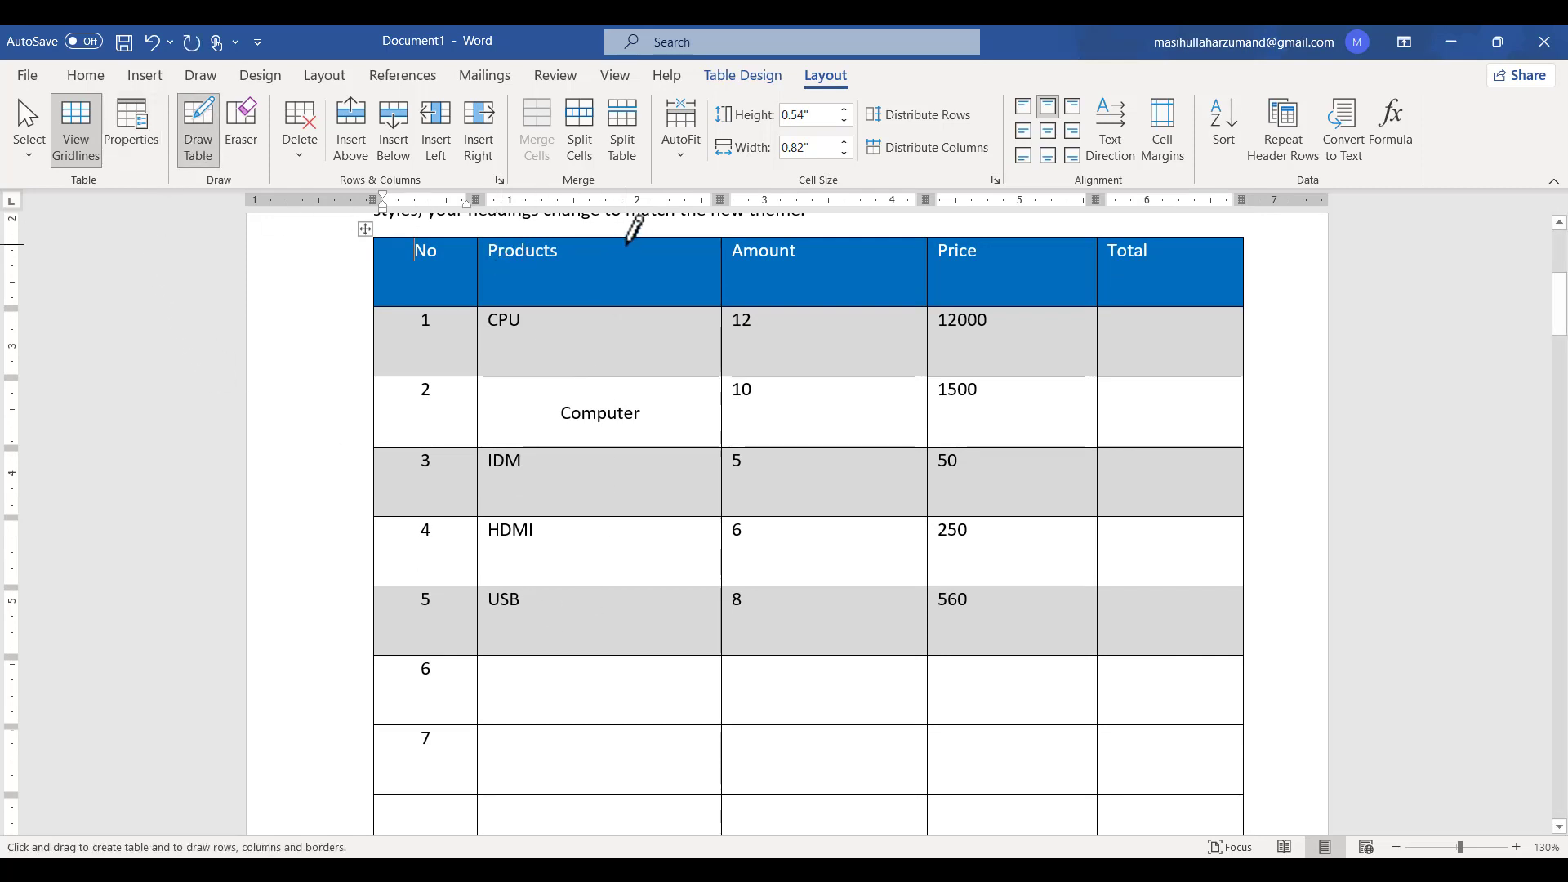
mouse_move(601, 238)
left_mouse_down()
mouse_move(599, 319)
mouse_move(602, 305)
left_mouse_up()
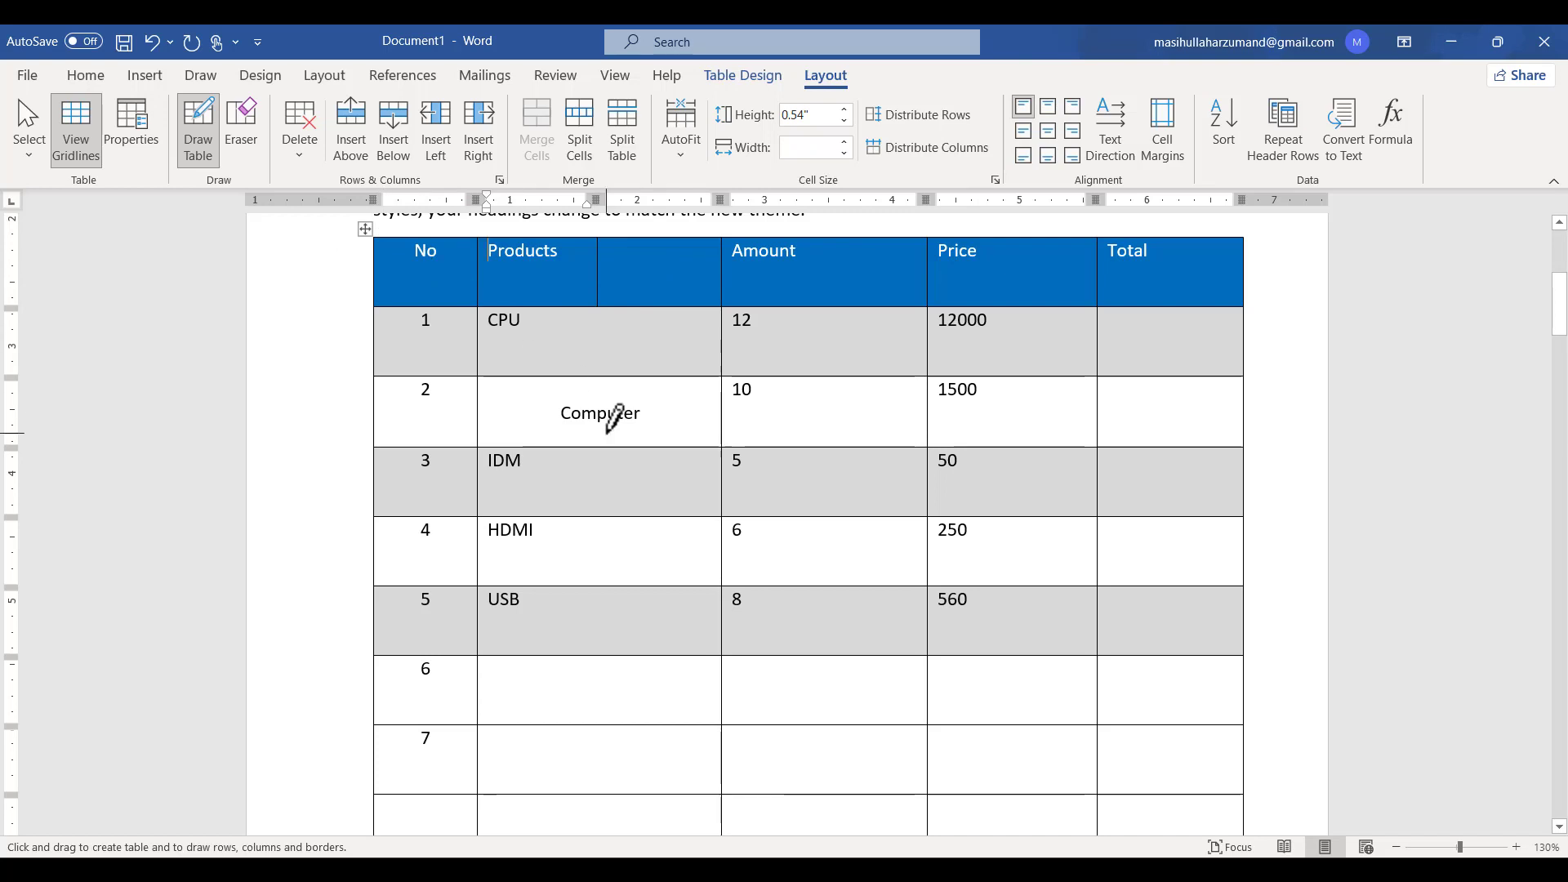
- Try erasing the border between the CPU and Computer cells with the table eraser, and undo it
key("shift")
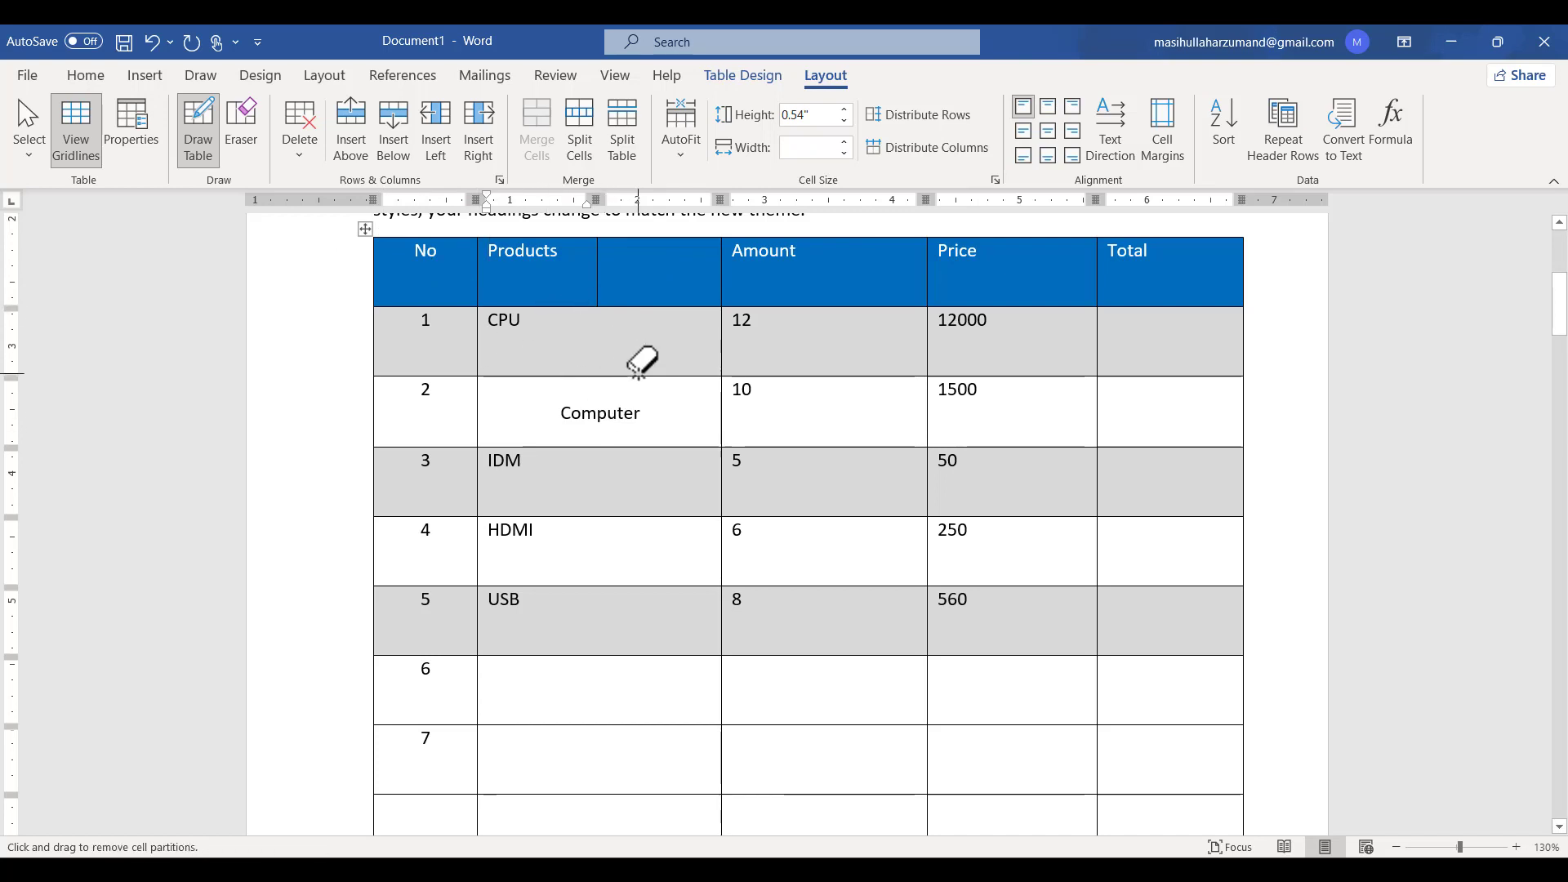
left_click(638, 374, "shift")
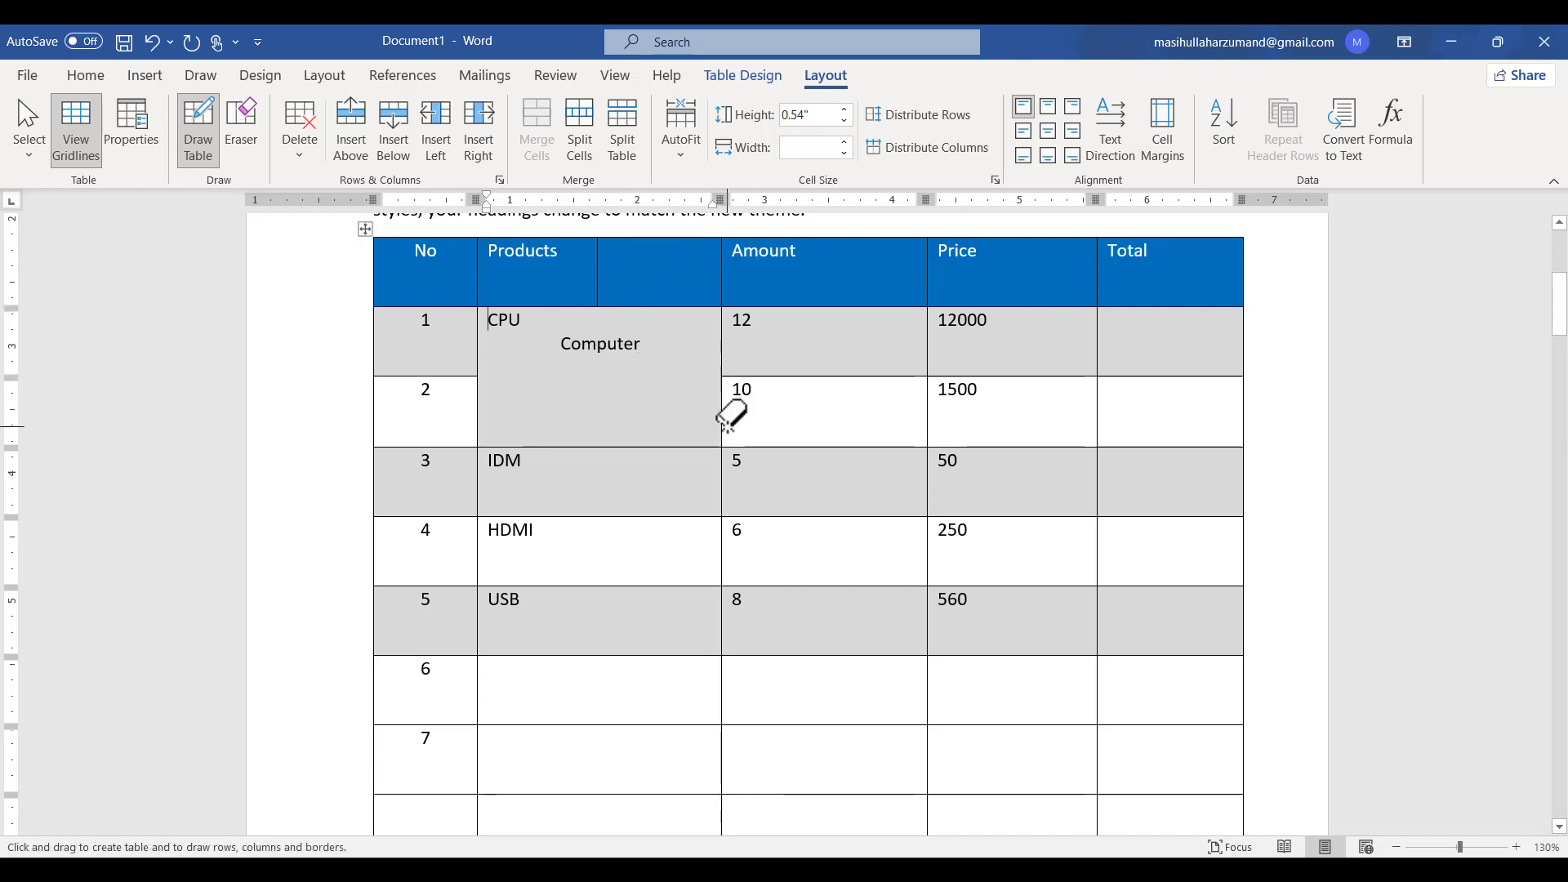
key("ctrl+z")
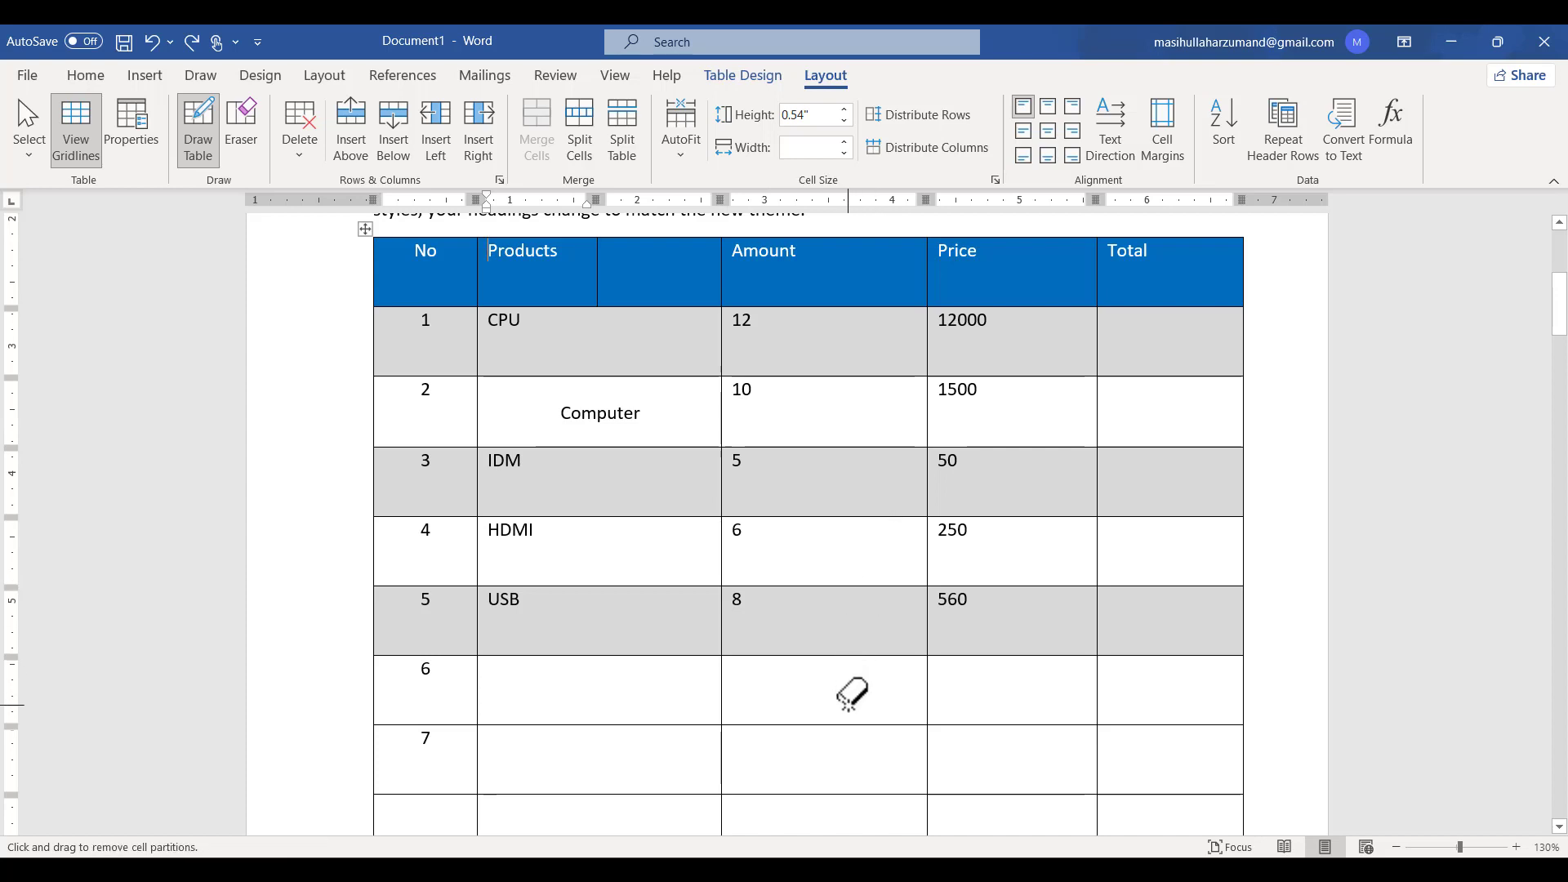
- Erase the borders between the three empty Amount cells starting at row 6, and the vertical divider in the Products header cell
left_click_drag(847, 704, 871, 801)
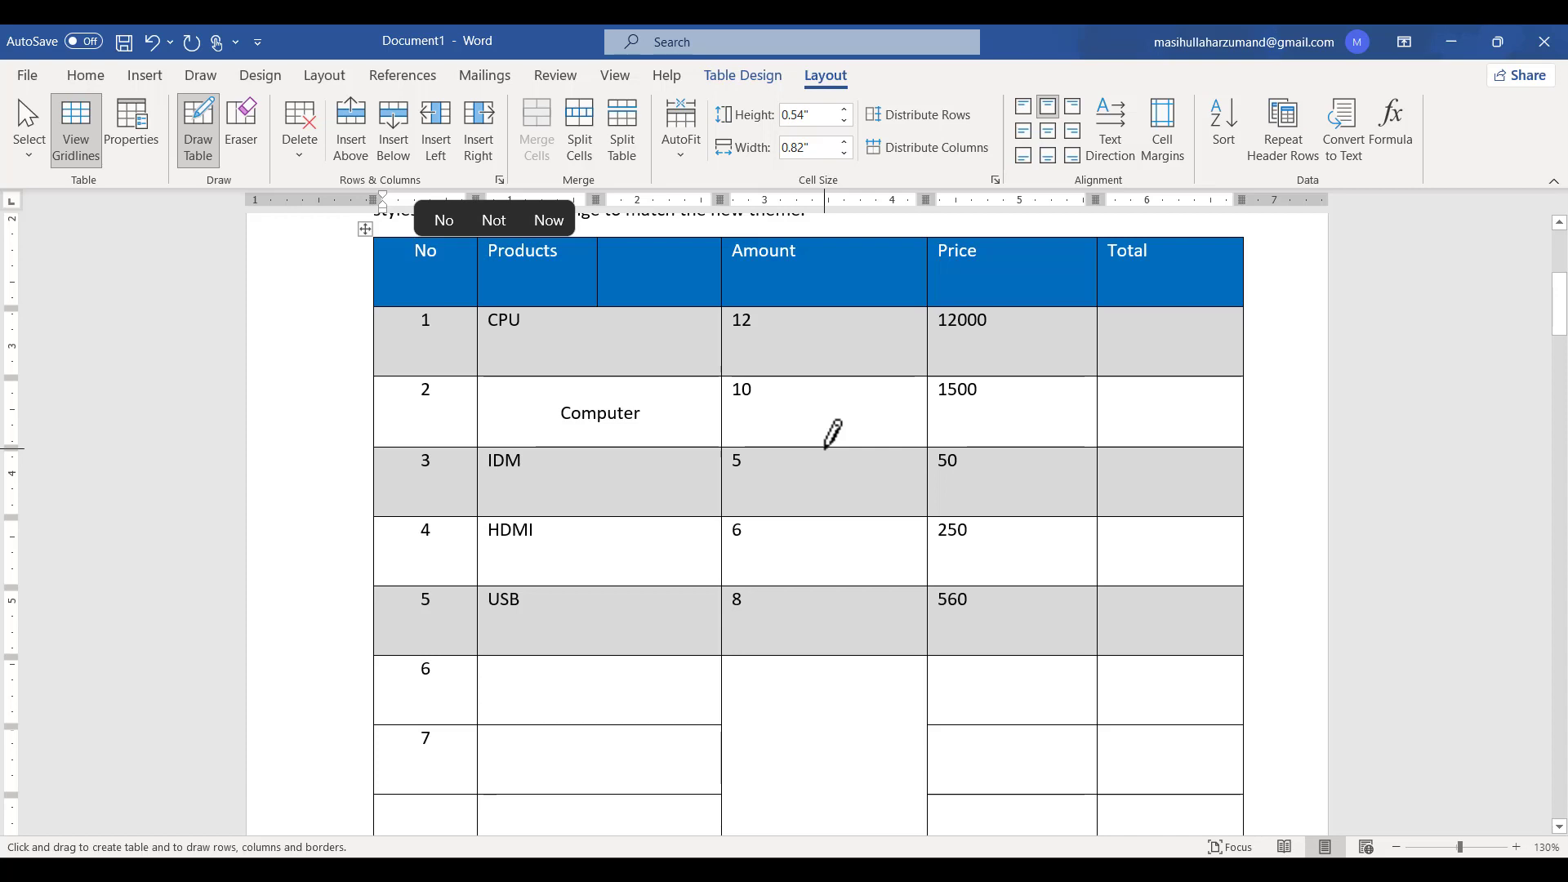
scroll(831, 434, "up", 1)
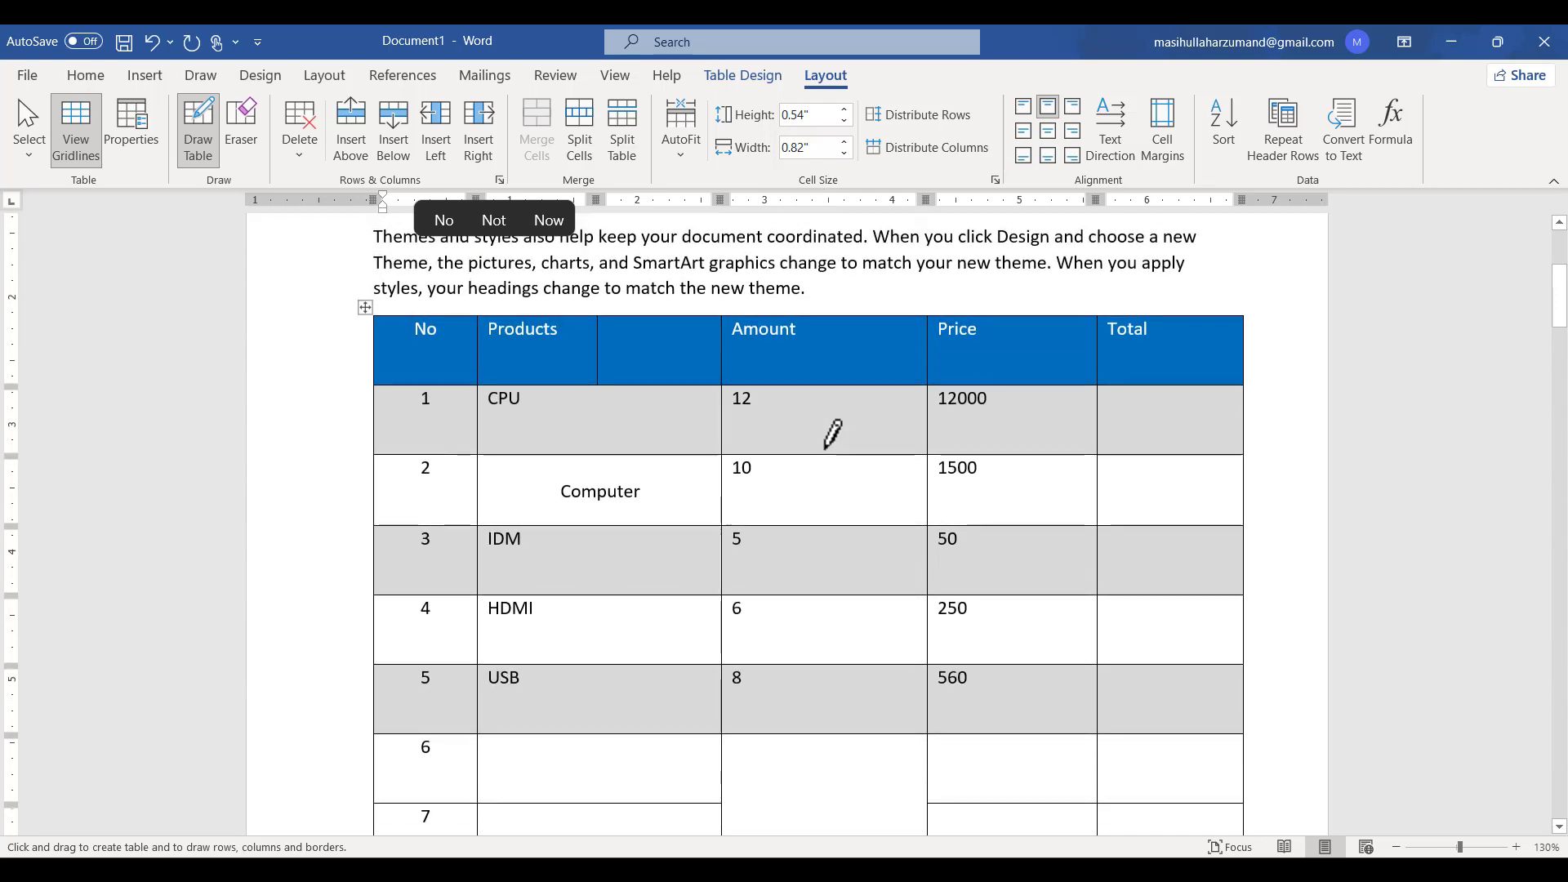
left_click(232, 131)
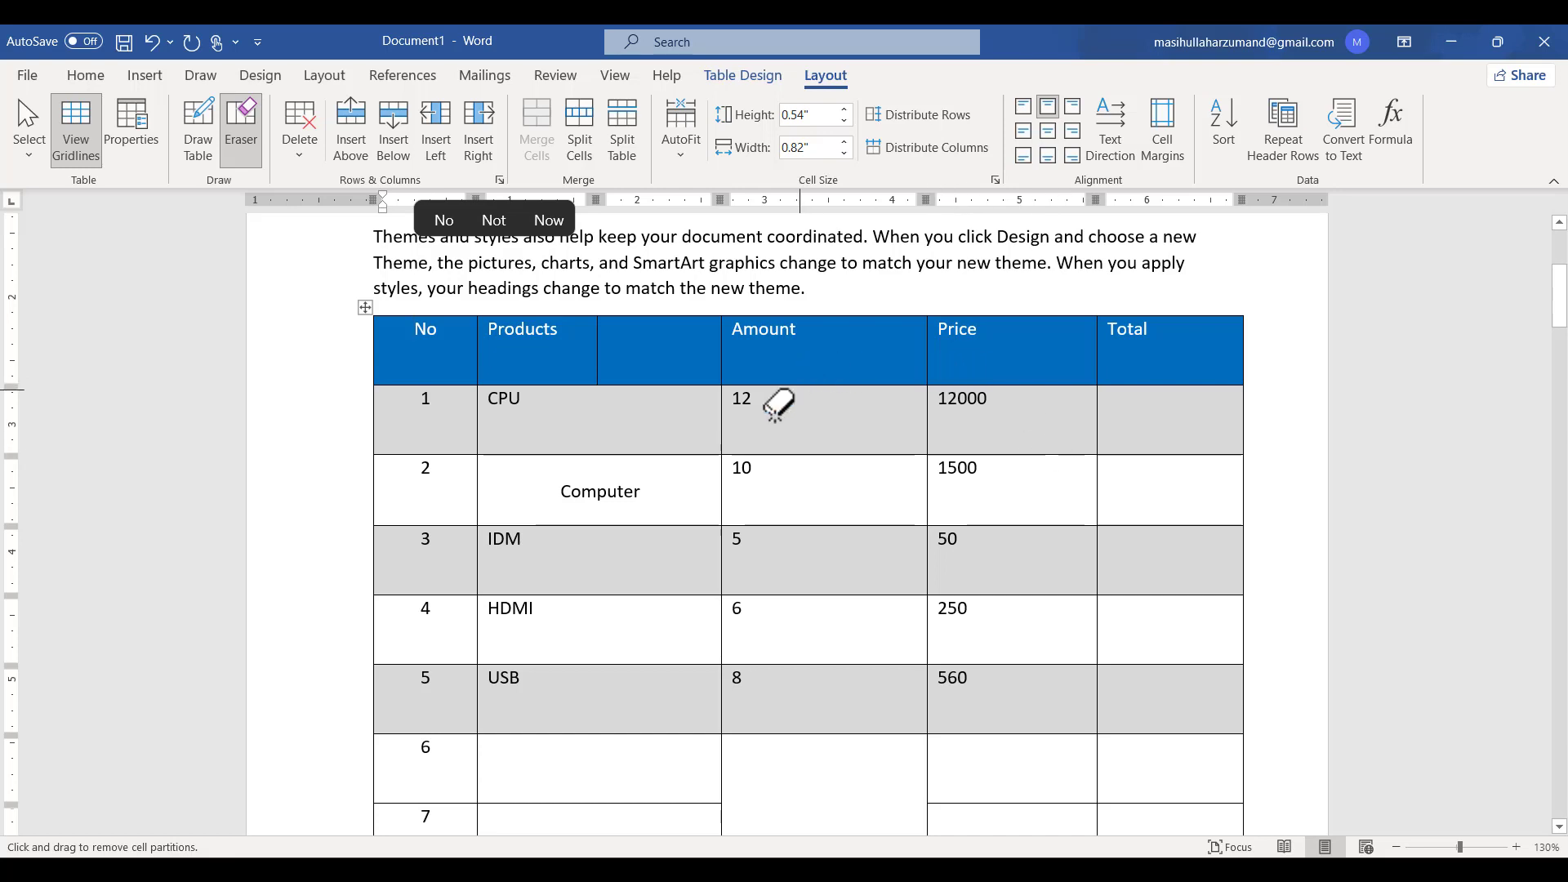
left_click(597, 351)
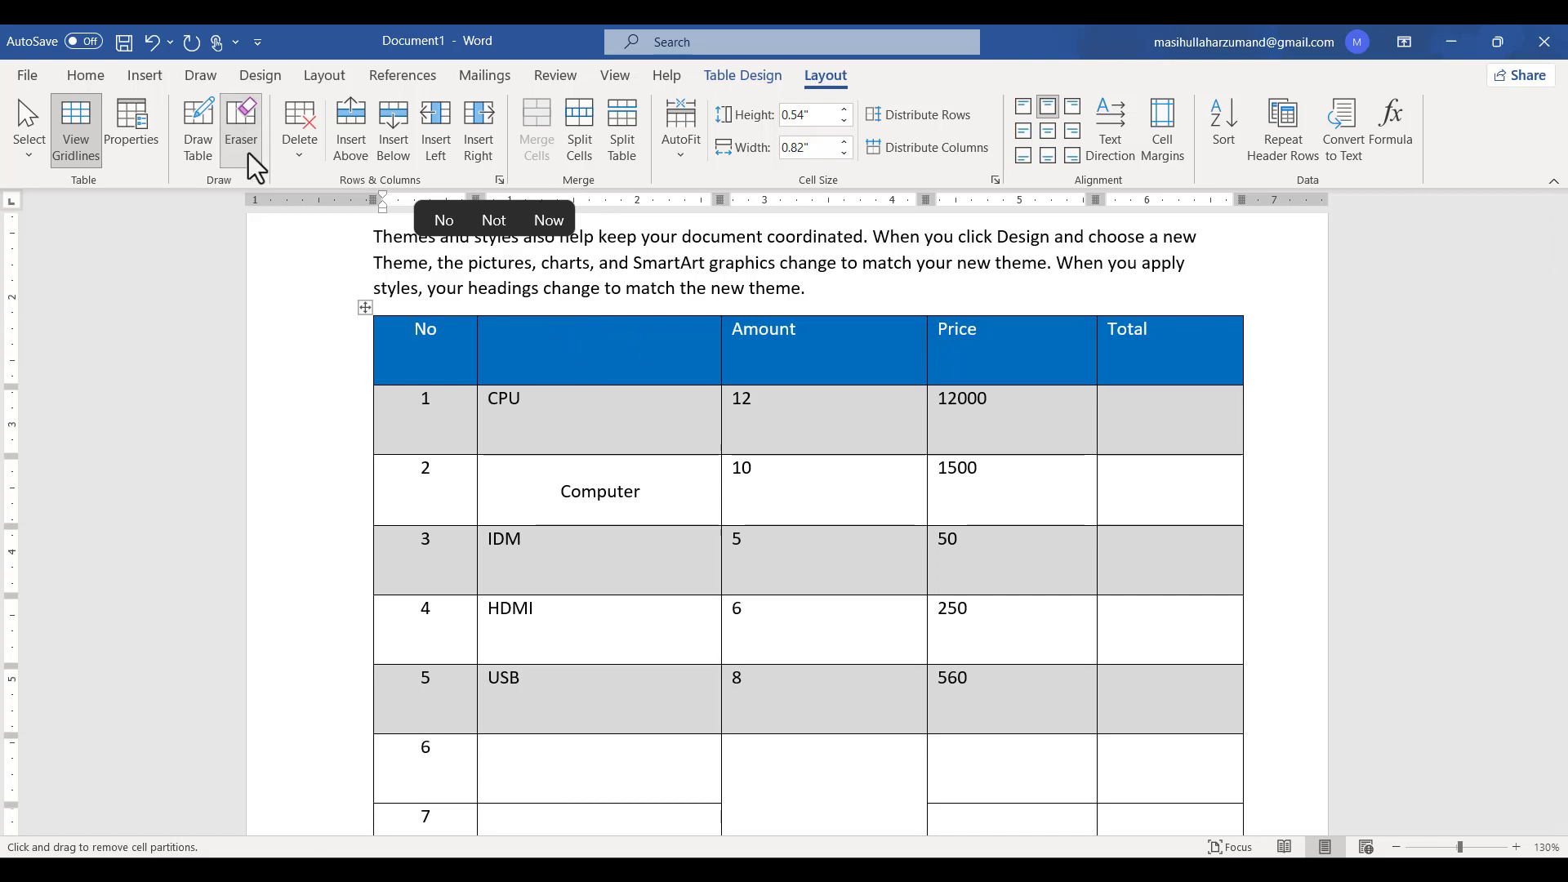
- Draw a table about 6.65" wide around the "Reading is easier" paragraph and split it vertically, making the first column about 3.14" wide
left_click(200, 135)
scroll(434, 435, "down", 10)
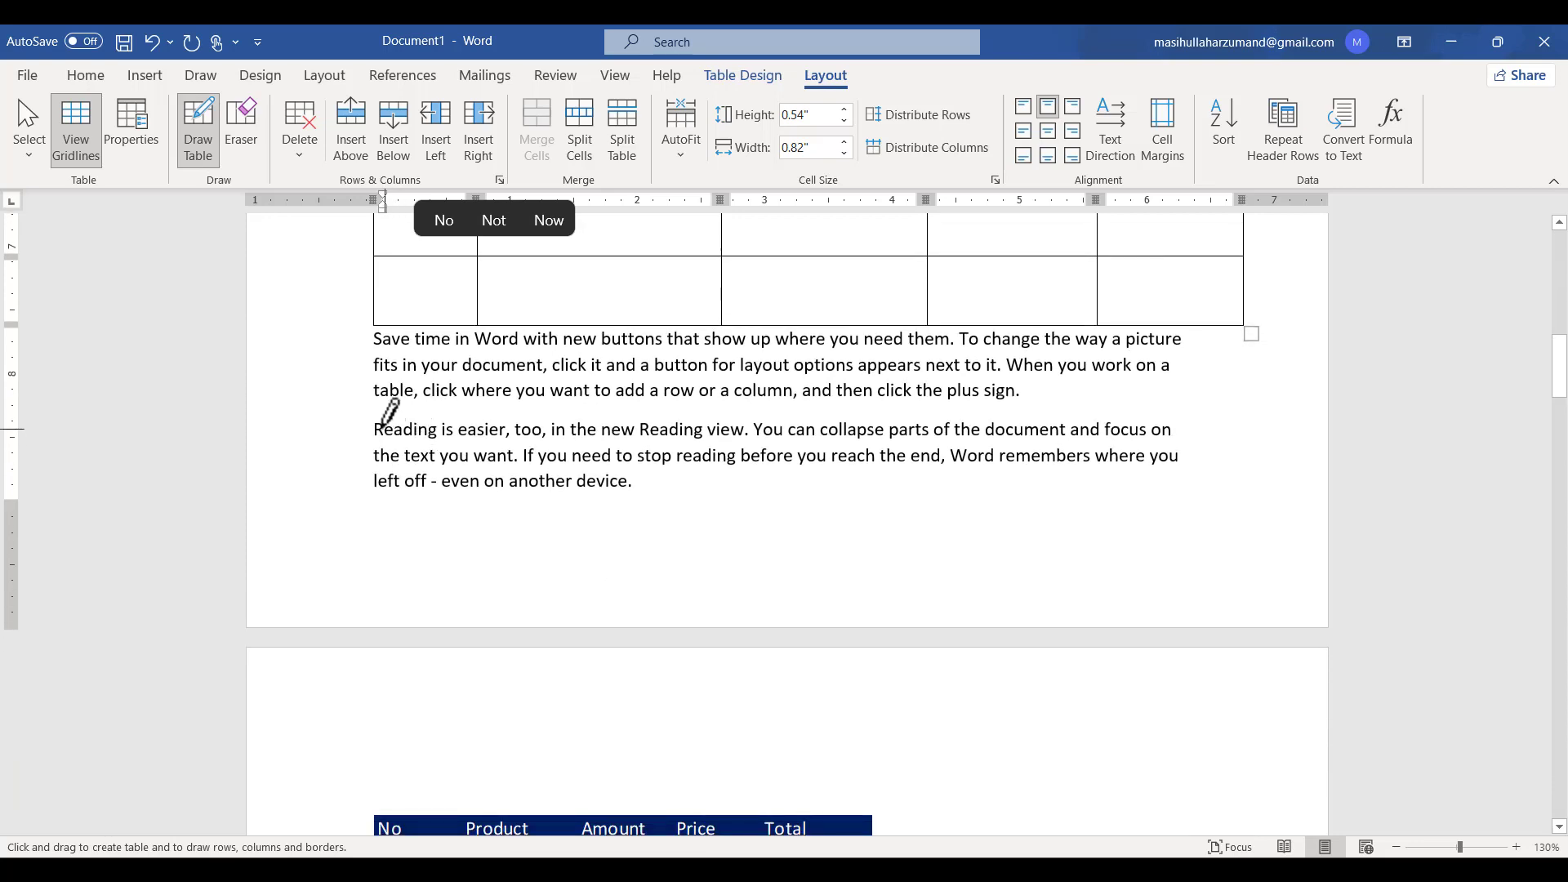
left_click_drag(360, 419, 873, 474)
left_click_drag(1184, 520, 1221, 529)
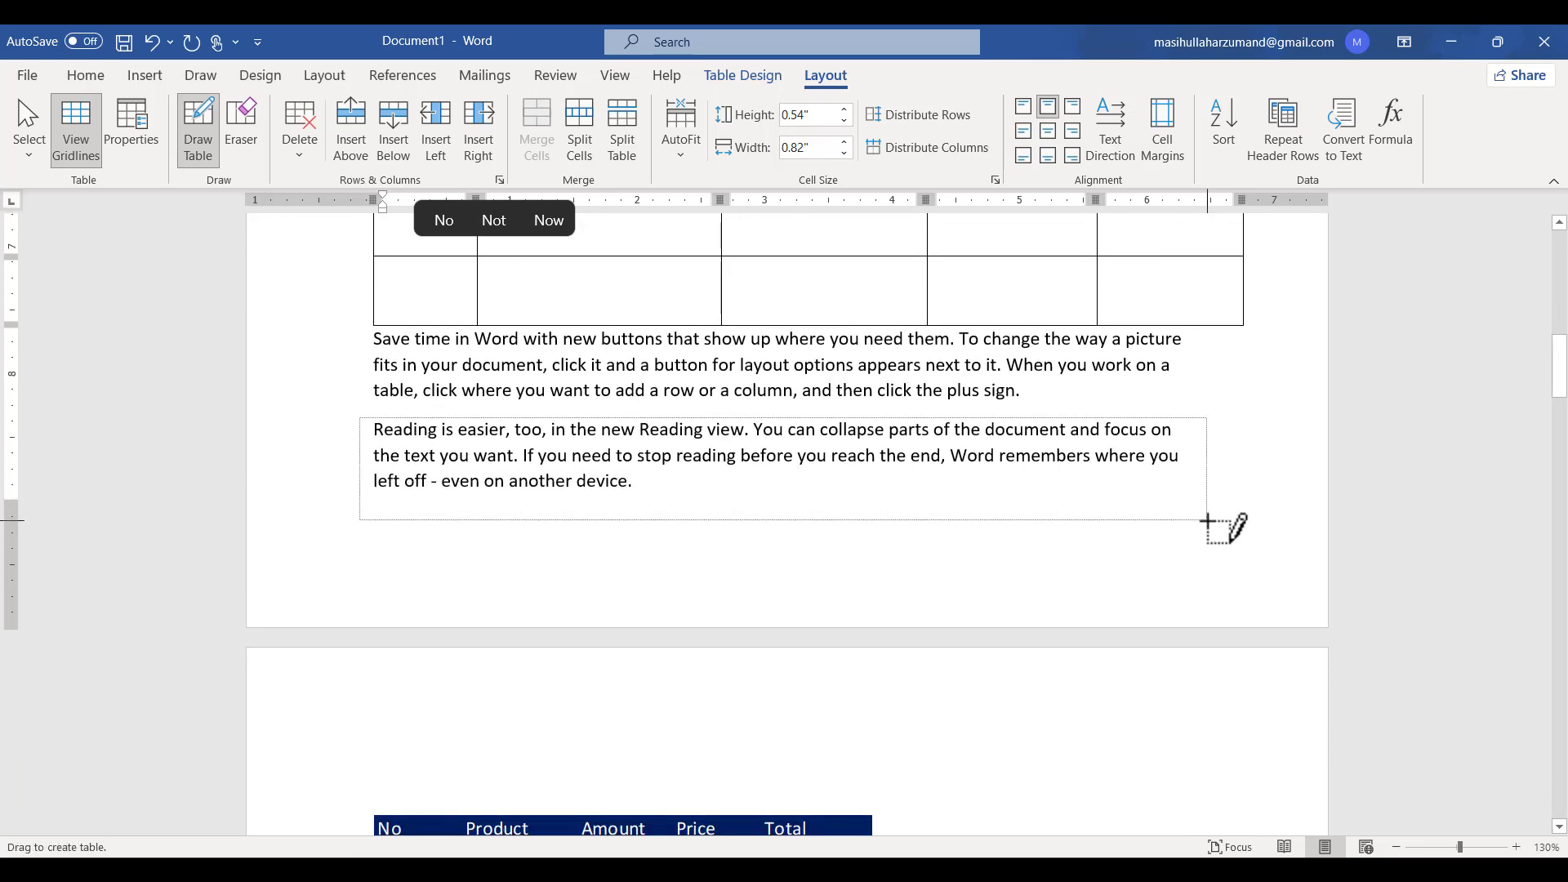
scroll(749, 637, "down", 3)
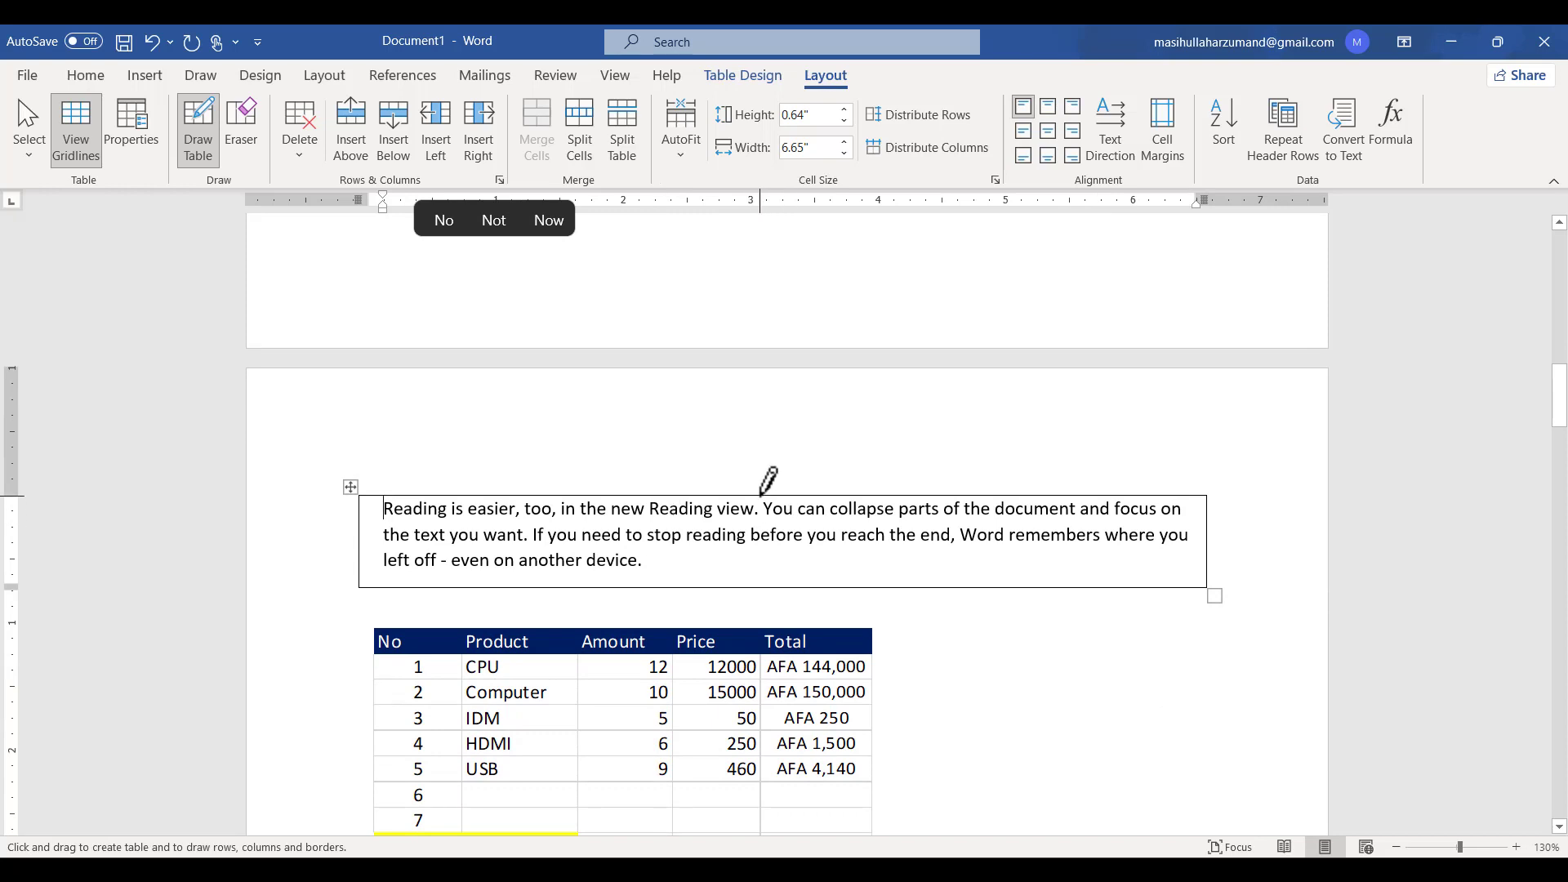
left_click_drag(761, 495, 759, 572)
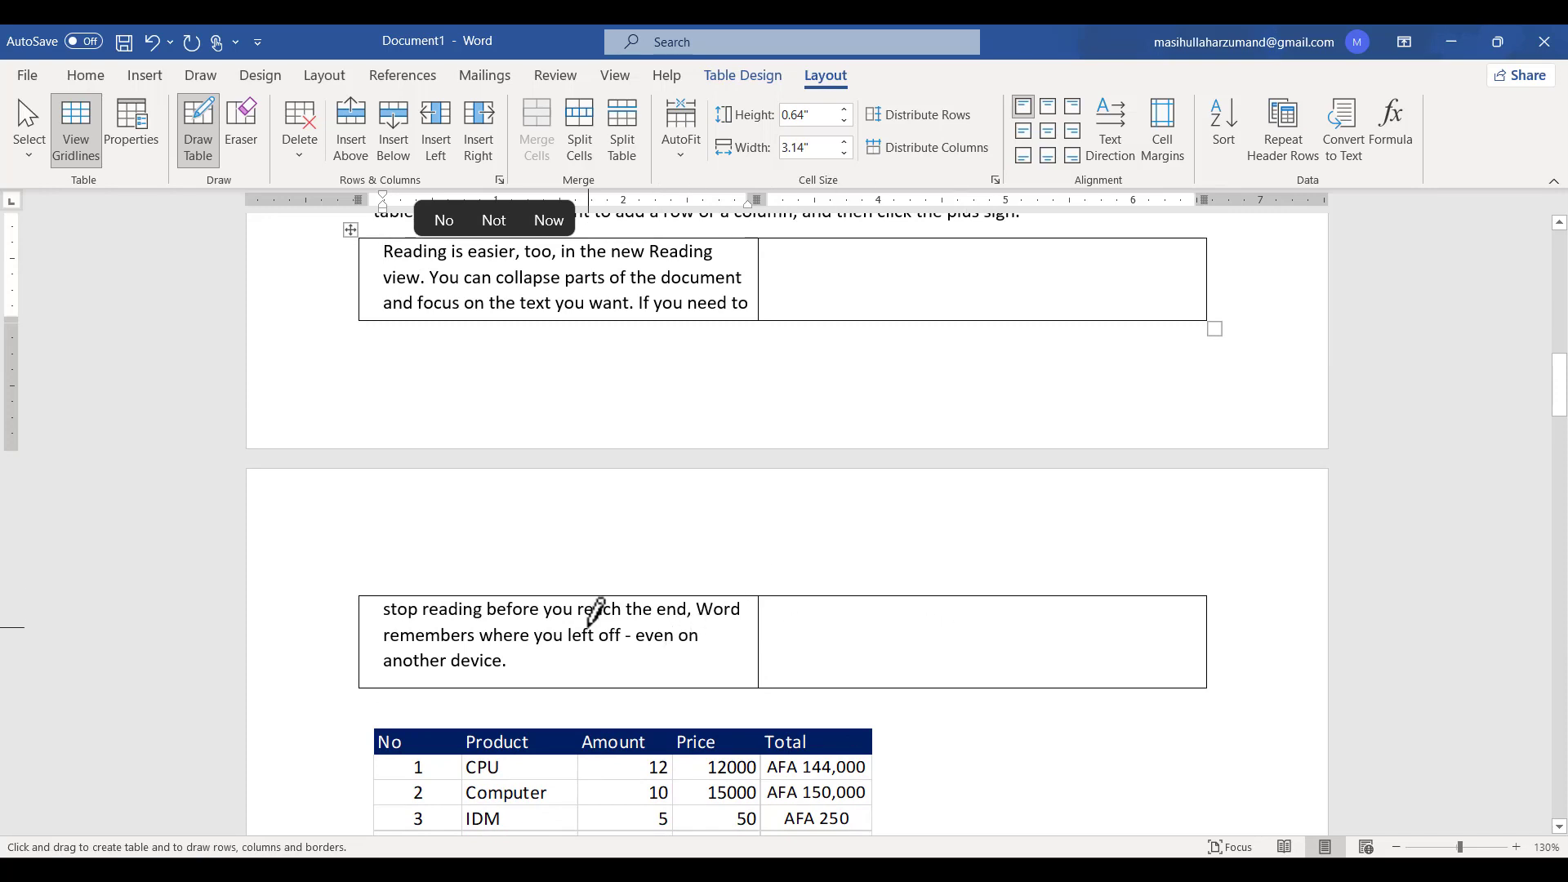
- Look over the edited product table, switch to Foxit Reader to view the table in the First File PDF, and close the PDF
scroll(833, 589, "up", 5)
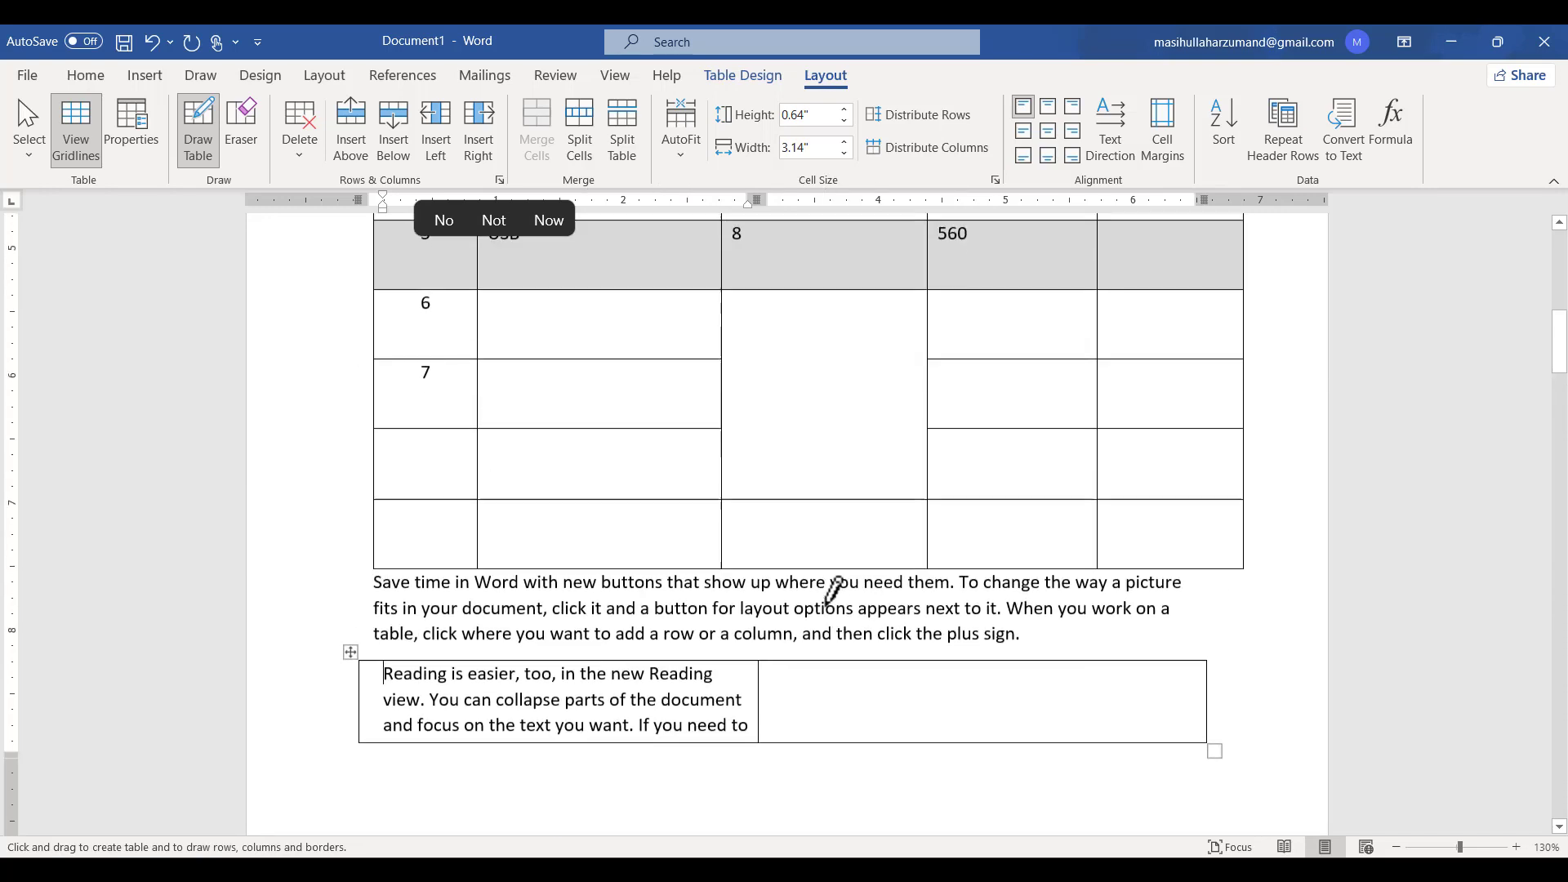
scroll(833, 590, "up", 9)
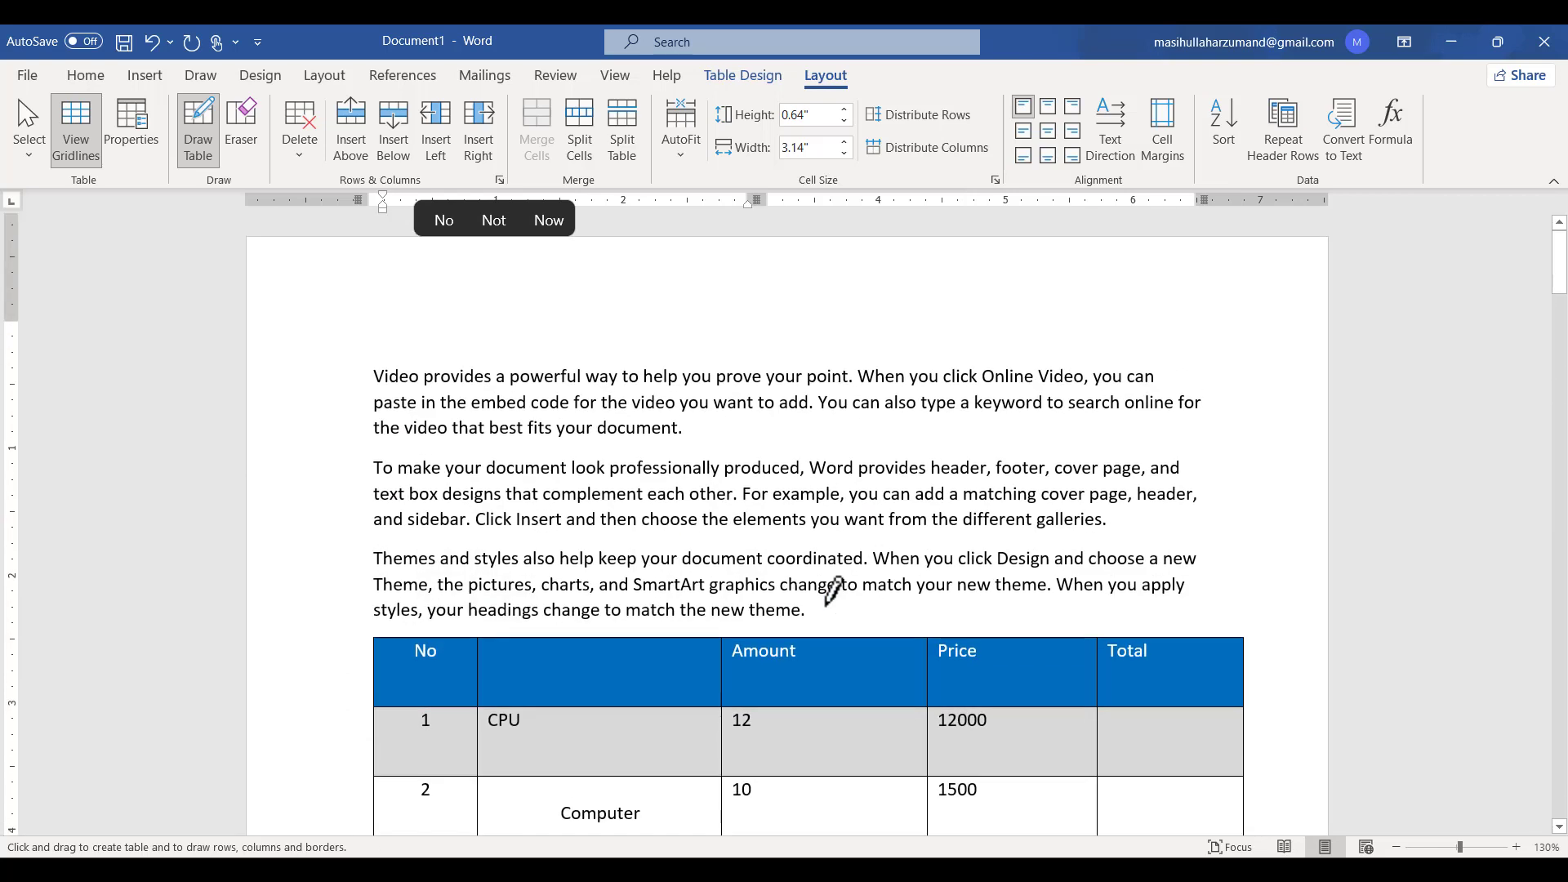
scroll(833, 590, "down", 4)
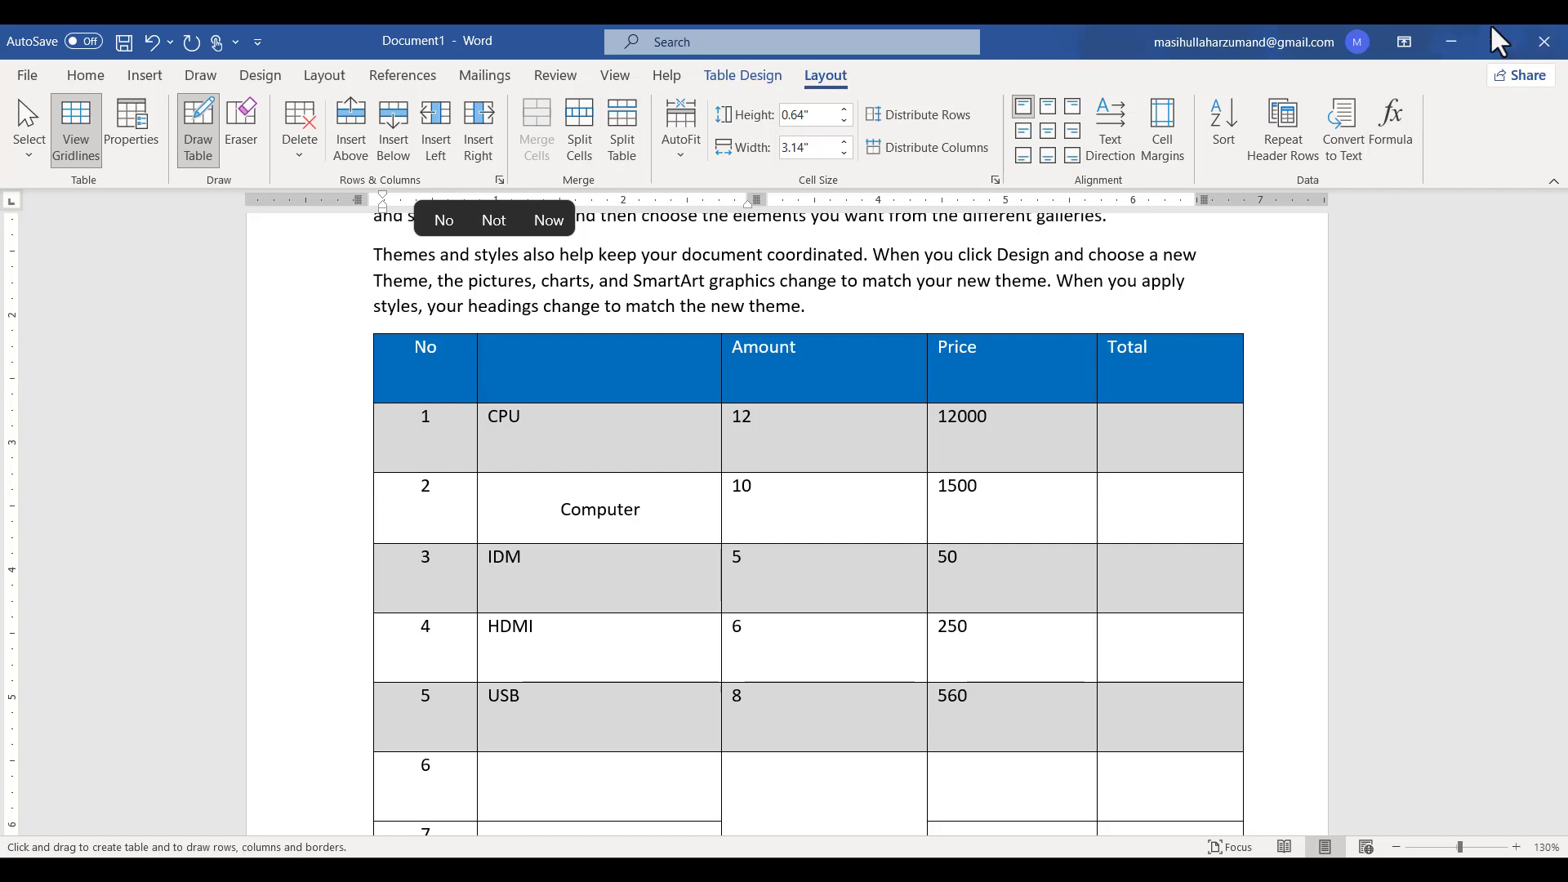
left_click(1468, 34)
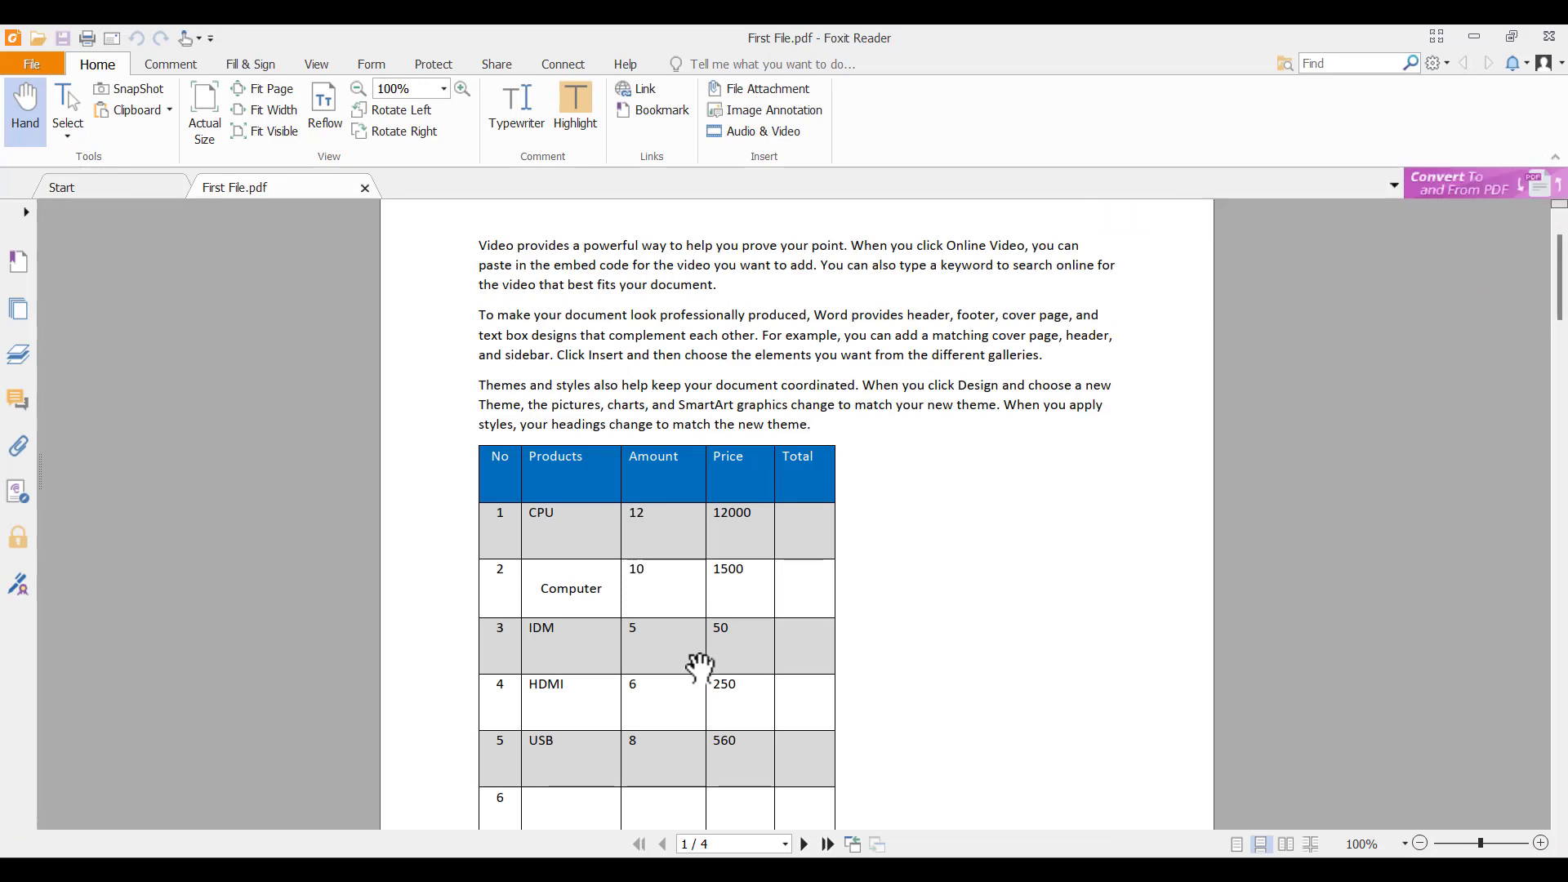
scroll(700, 666, "down", 3)
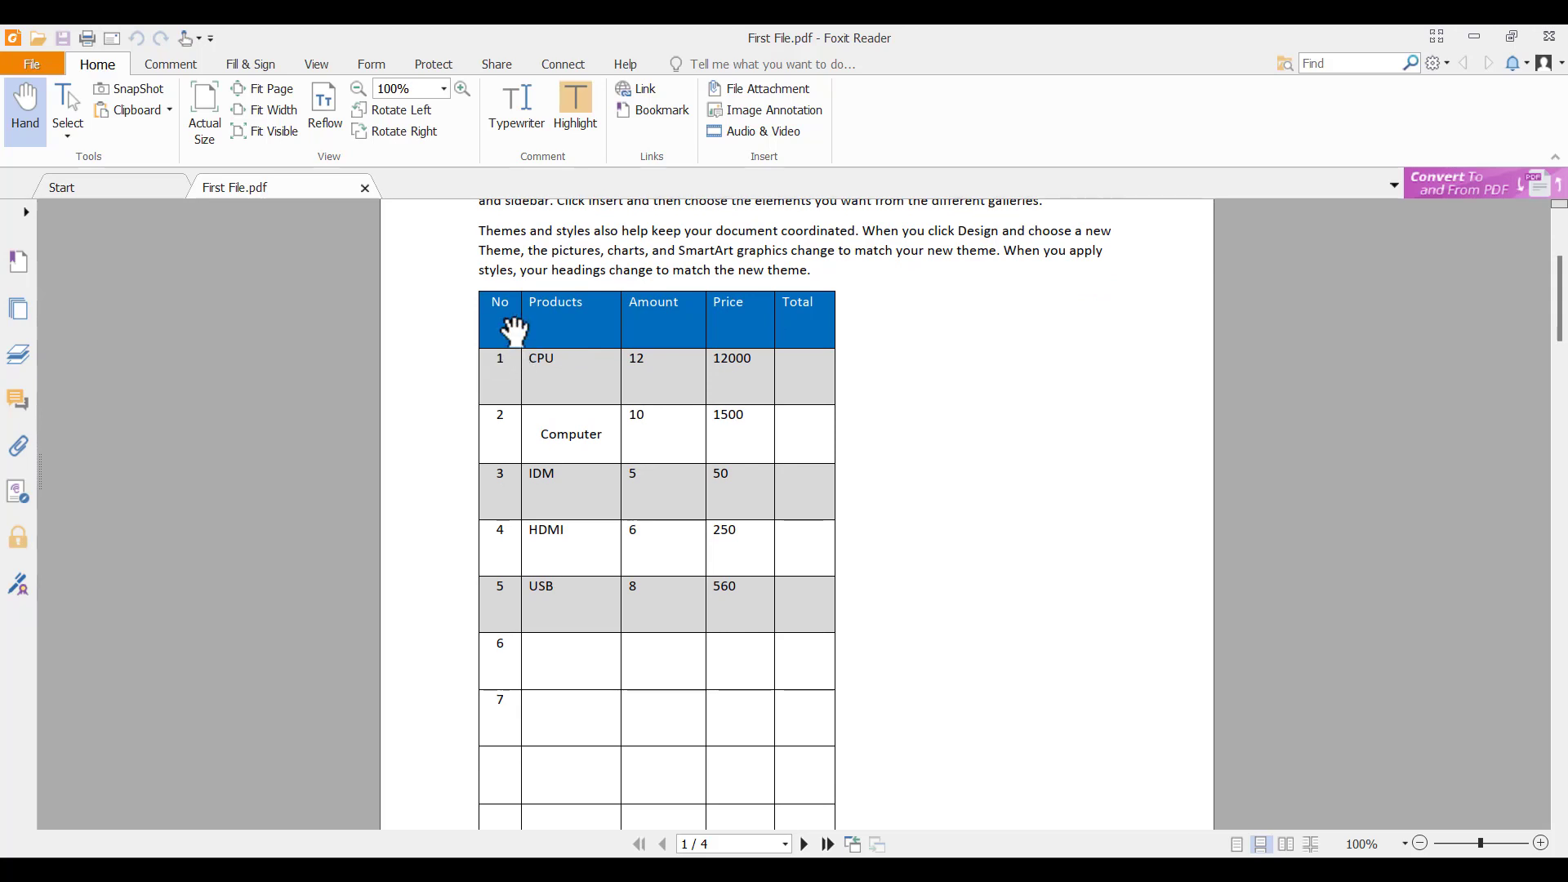
left_click(1550, 36)
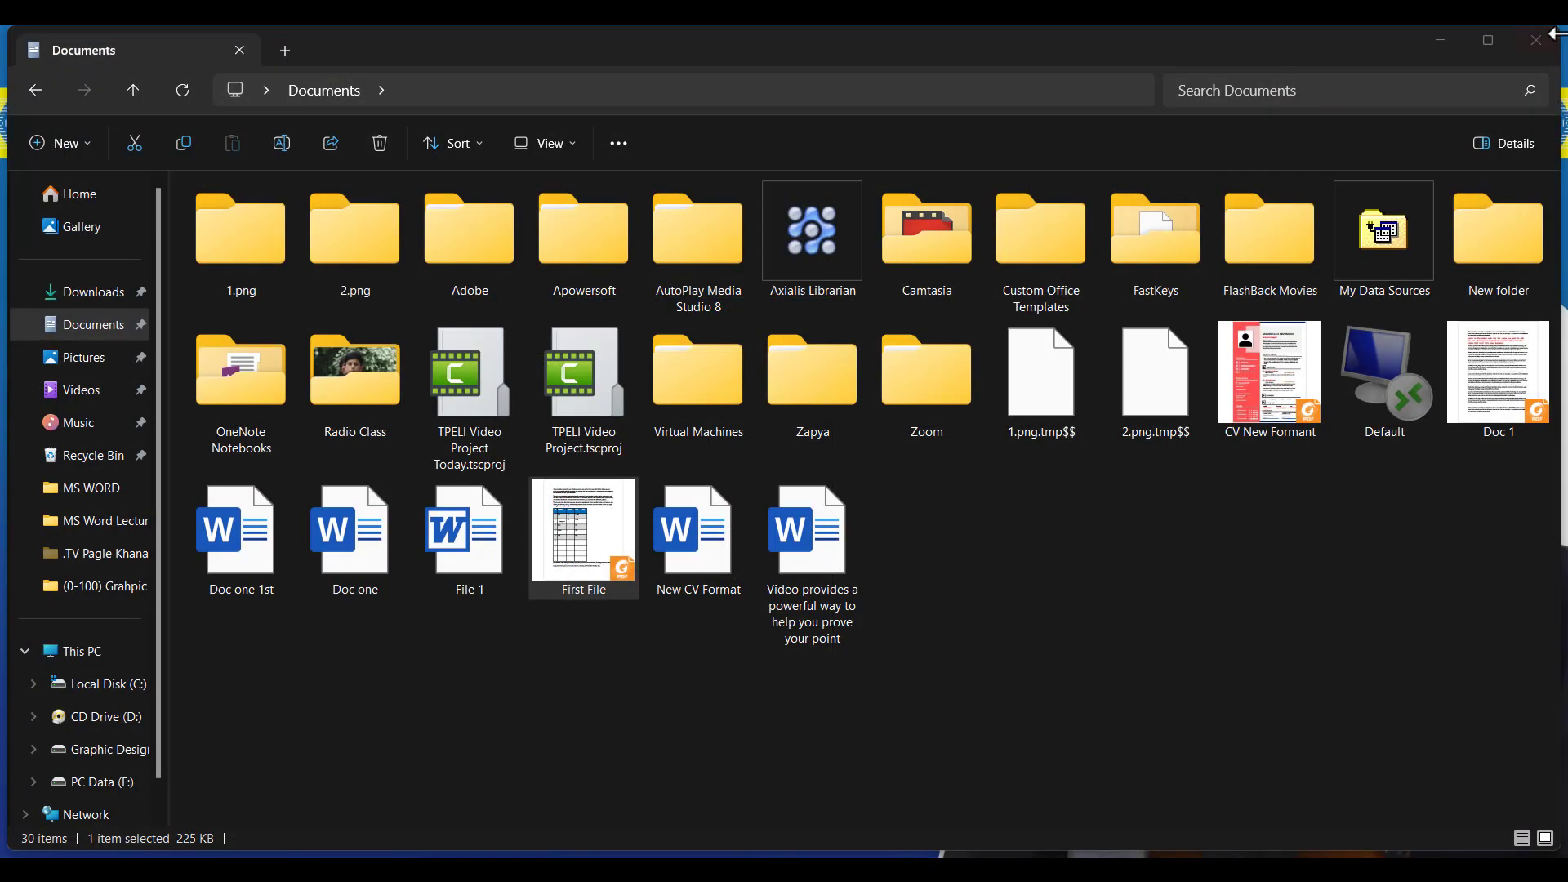